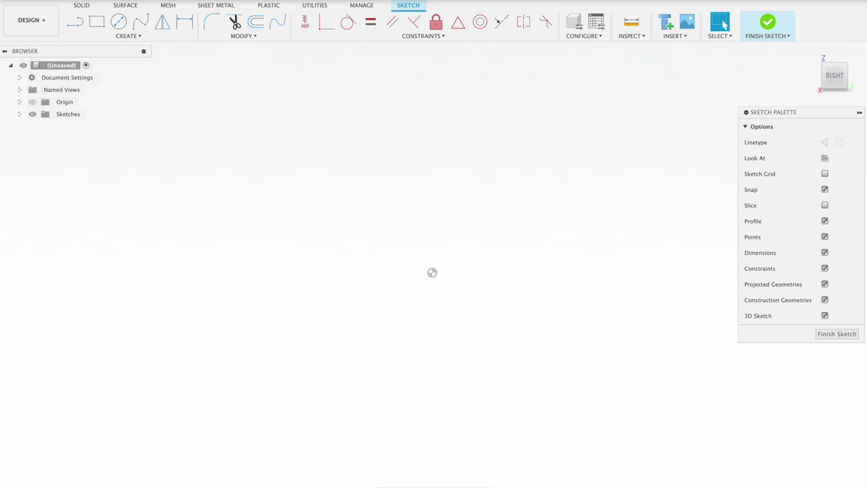
pyautogui.click(687, 26)
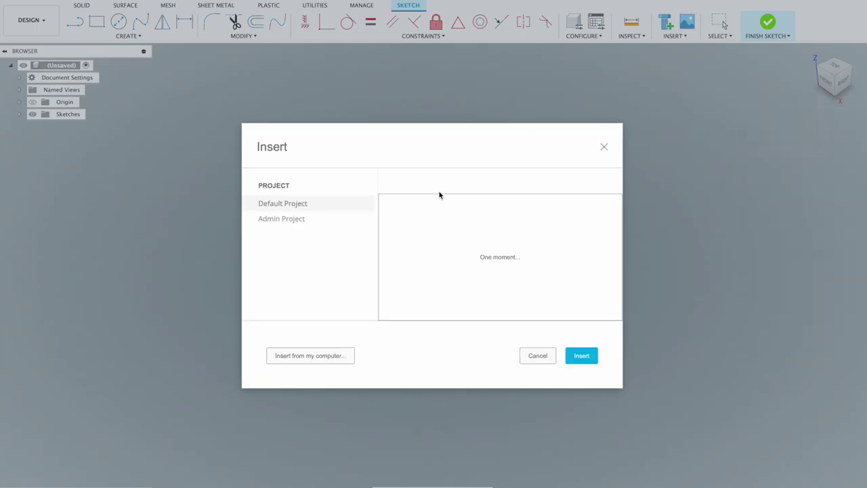
pyautogui.click(314, 359)
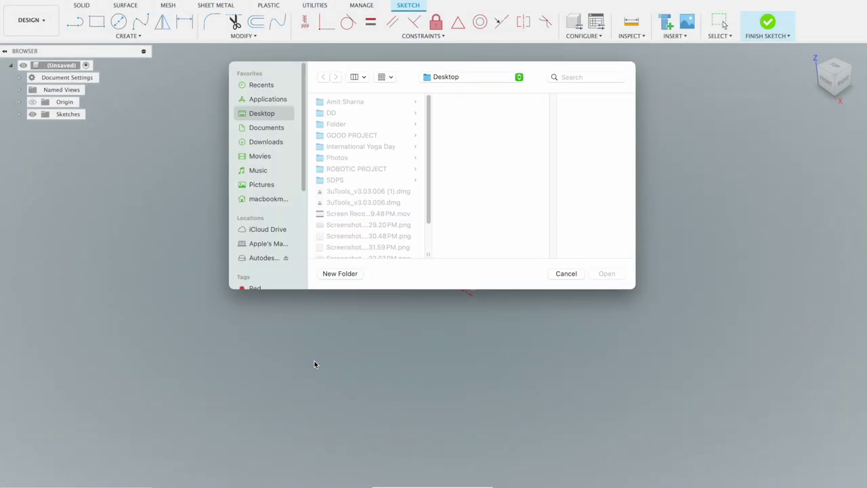
pyautogui.click(270, 142)
pyautogui.scroll(-3, 368, 208)
pyautogui.scroll(3, 367, 209)
pyautogui.click(350, 136)
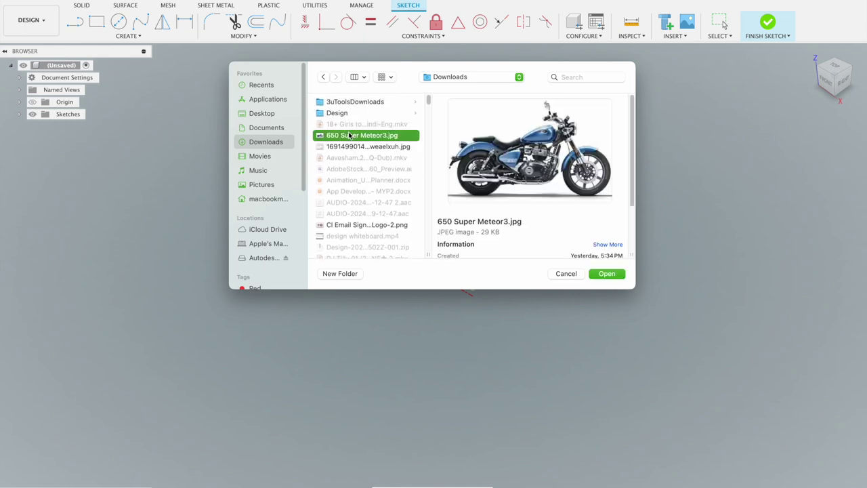
pyautogui.press('Down')
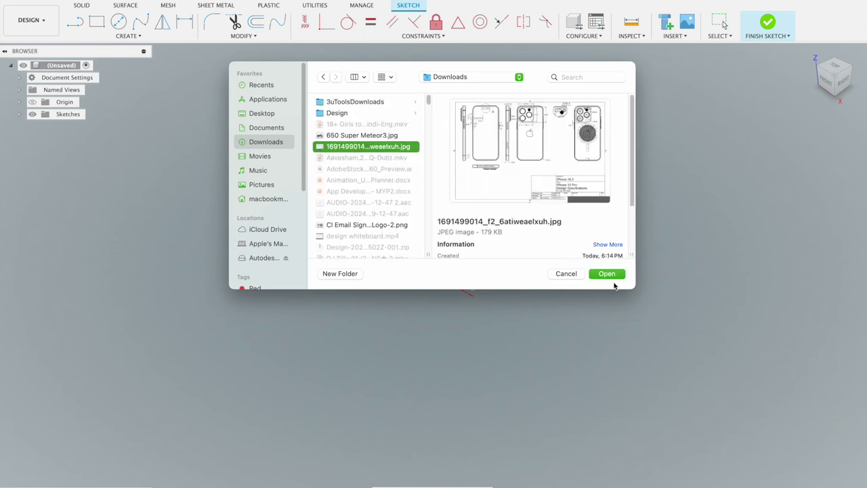
pyautogui.click(607, 273)
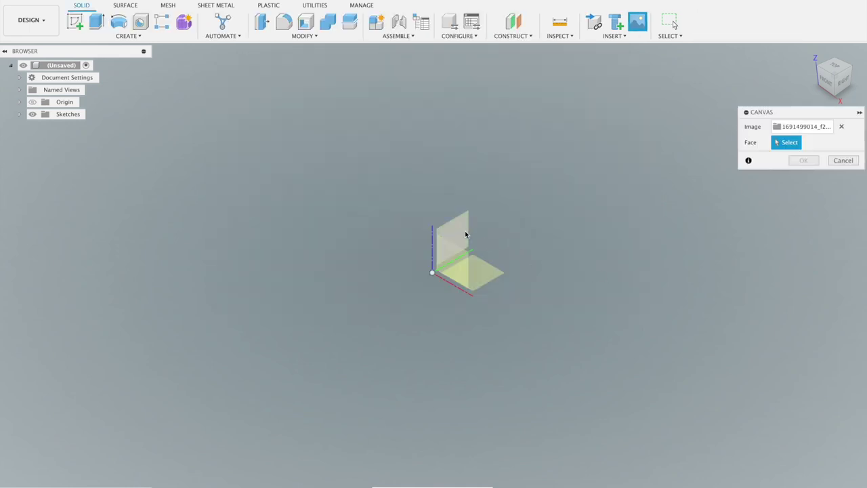
# Place the canvas on the upright origin plane, scaled to about 12.3, viewed from the front
pyautogui.click(457, 266)
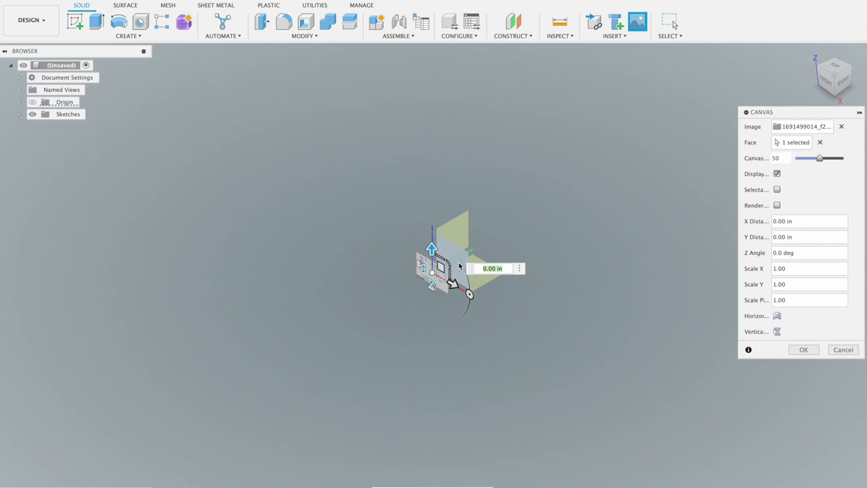
pyautogui.moveTo(441, 268)
pyautogui.mouseDown()
pyautogui.moveTo(486, 255)
pyautogui.moveTo(647, 249)
pyautogui.mouseUp()
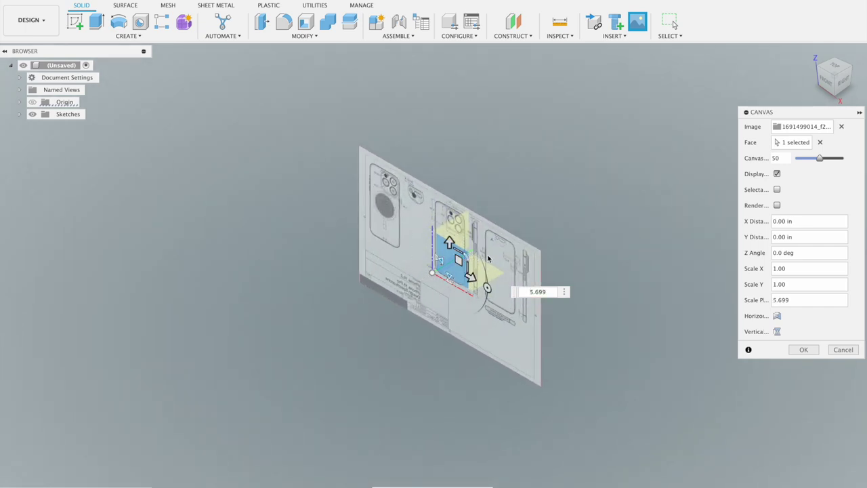
pyautogui.moveTo(467, 256); pyautogui.dragTo(487, 257)
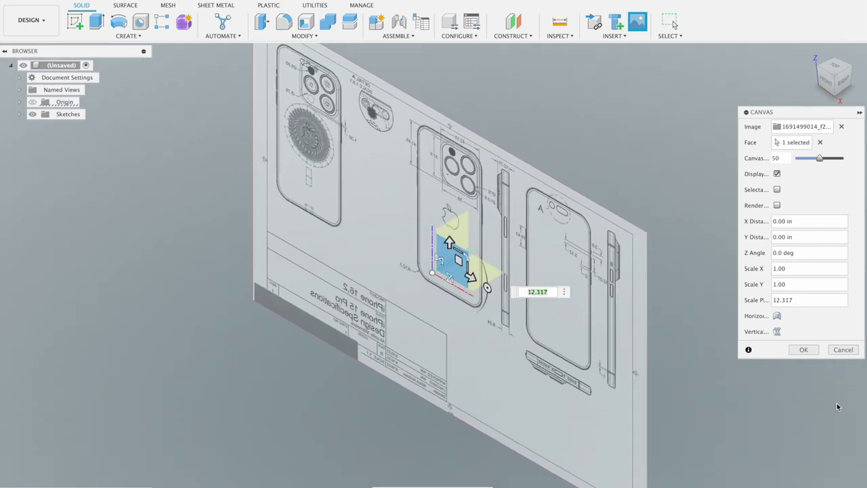
pyautogui.click(802, 349)
pyautogui.click(826, 83)
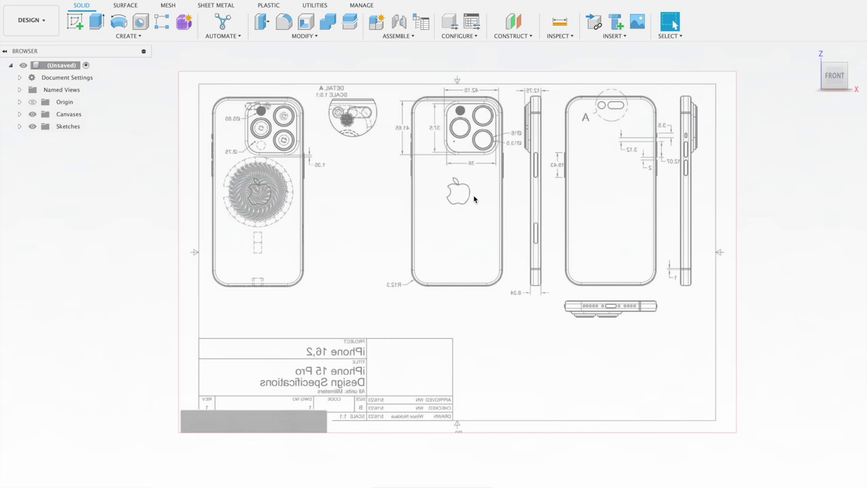
# Sketch a 2-point rectangle on the drawing plane around the left phone's outline
pyautogui.click(77, 30)
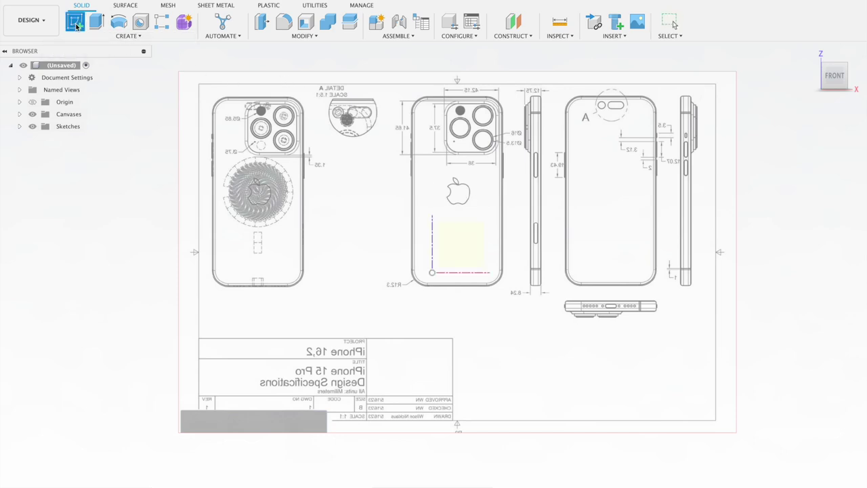
pyautogui.click(459, 244)
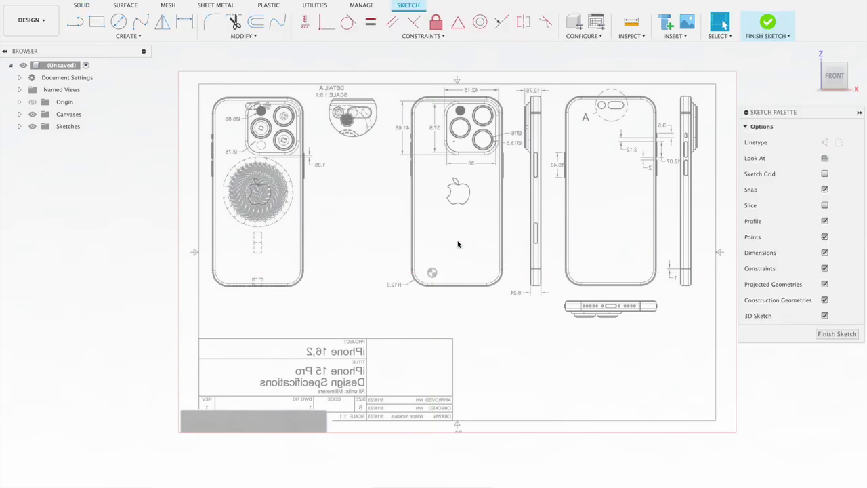
pyautogui.click(97, 21)
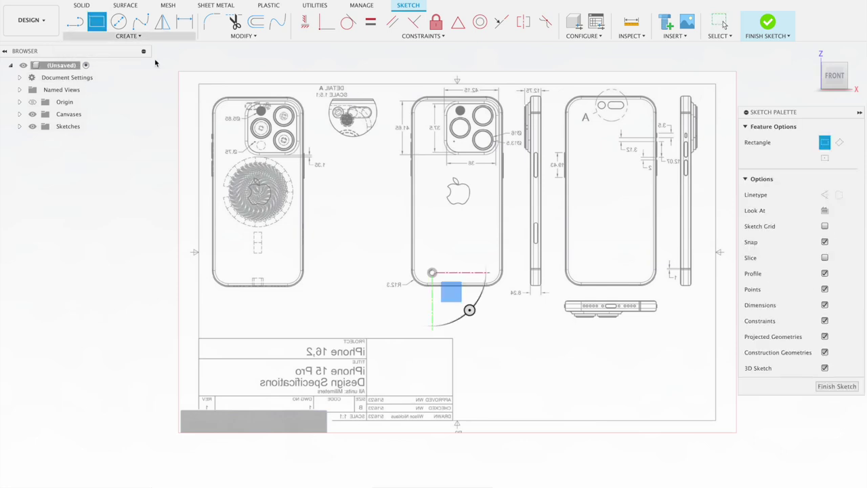
pyautogui.scroll(2, 214, 101)
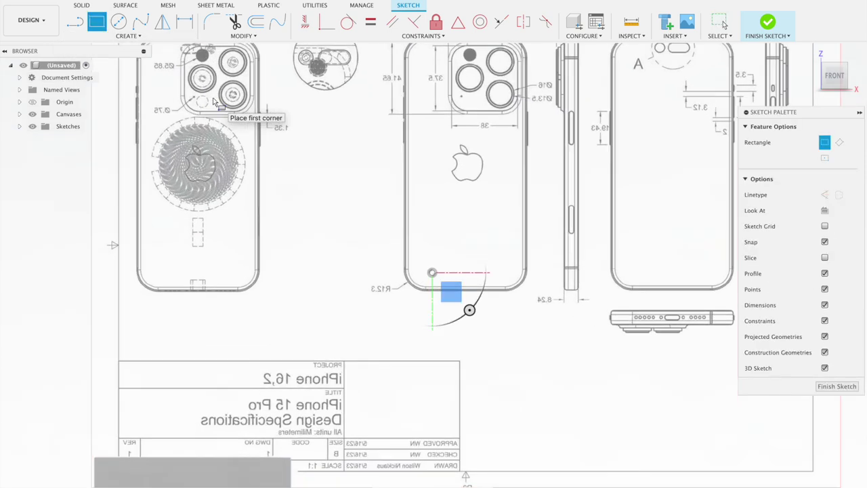
pyautogui.scroll(1, 190, 94)
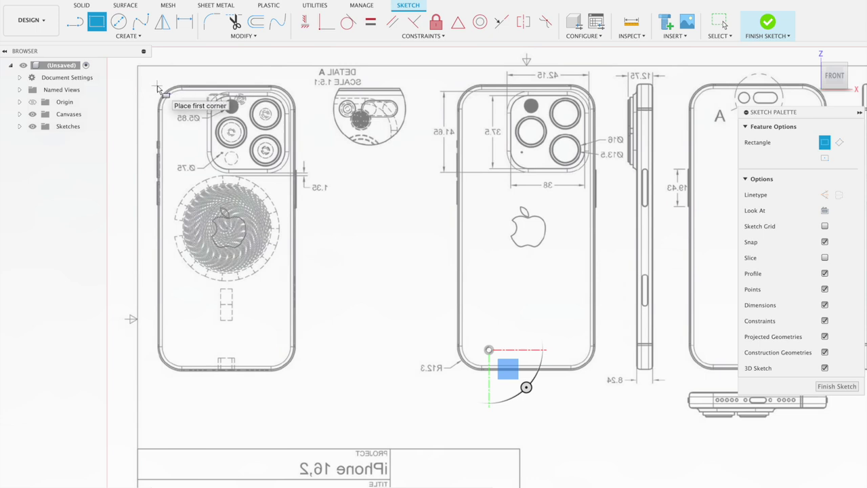
pyautogui.click(157, 87)
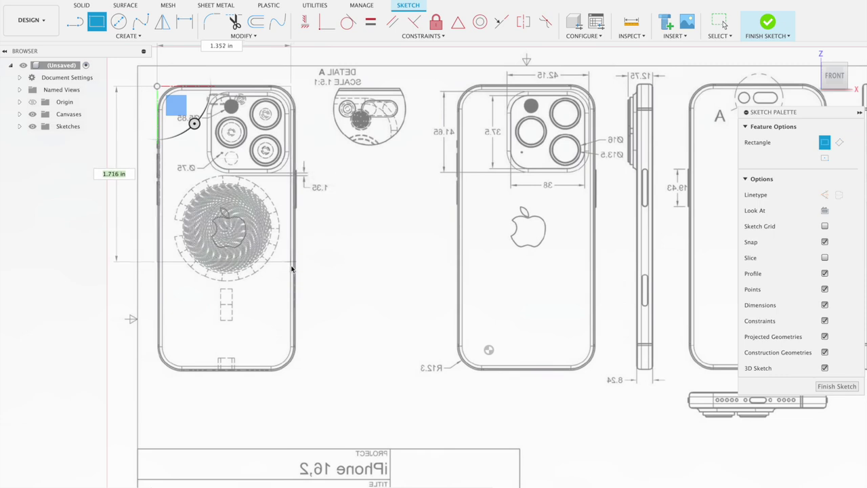
pyautogui.click(297, 373)
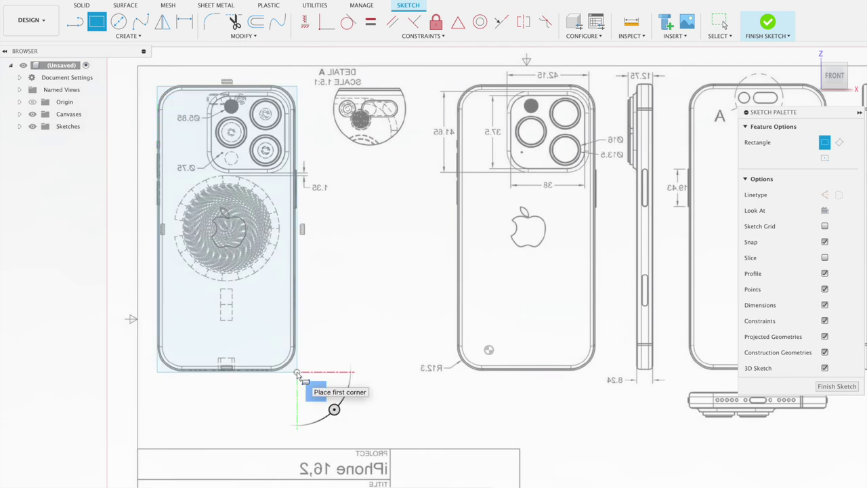
pyautogui.click(212, 22)
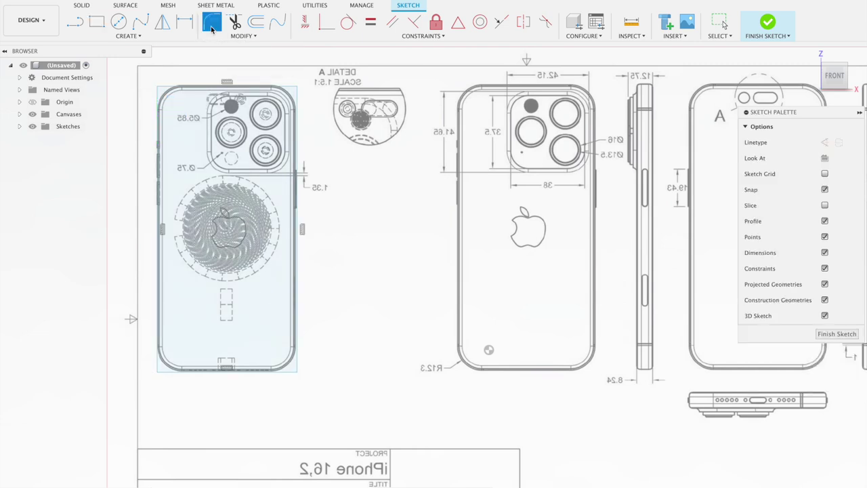
# Fillet the rectangle's top-right, top-left and bottom-right corners at 0.25 in, then finish the sketch
pyautogui.click(271, 87)
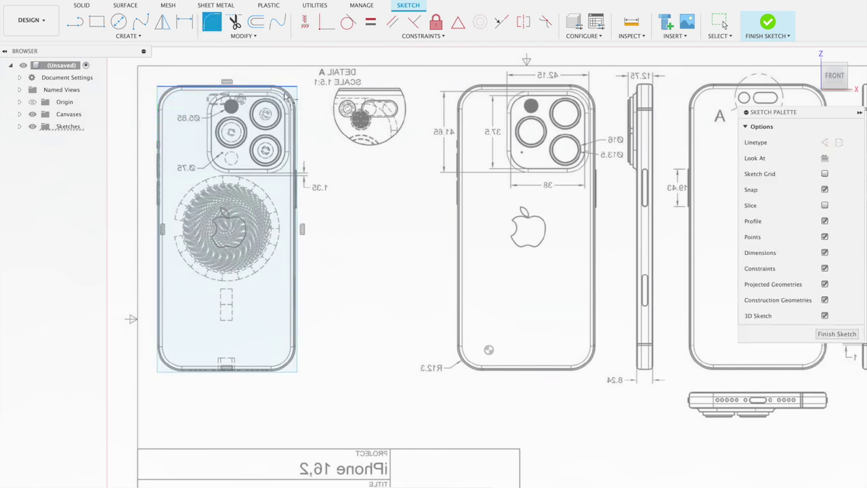
pyautogui.click(297, 117)
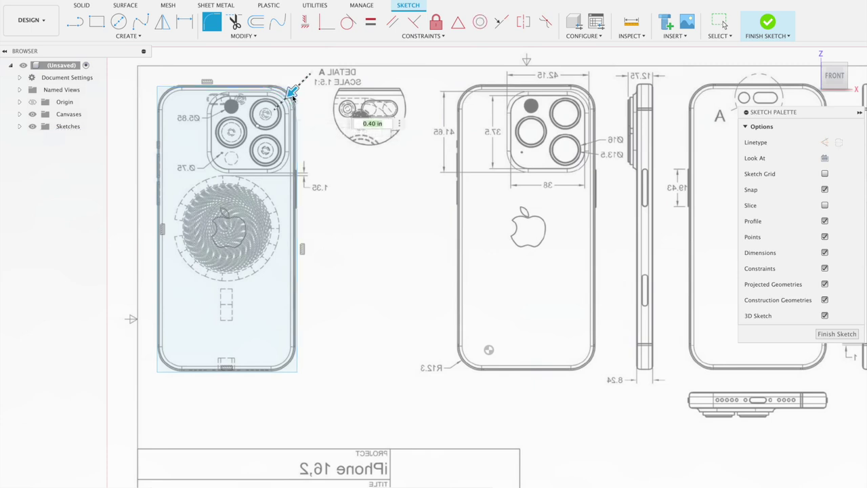
pyautogui.write('0.35')
pyautogui.moveTo(293, 91); pyautogui.dragTo(296, 90)
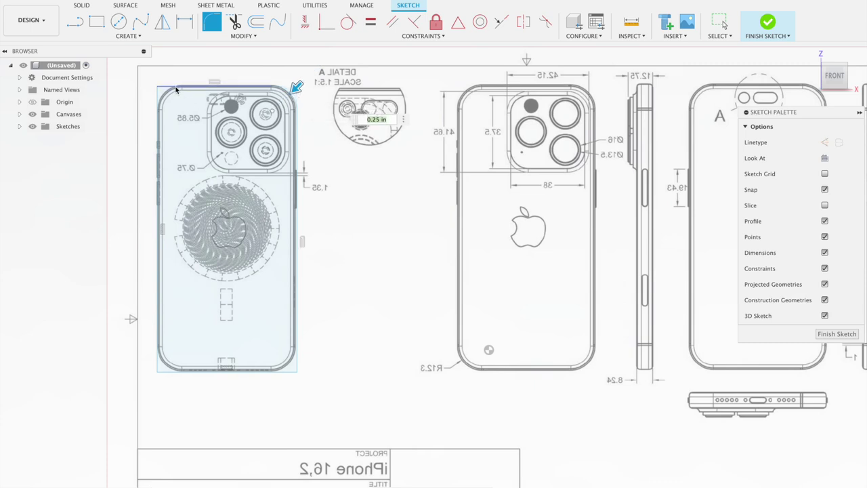
pyautogui.press('Return')
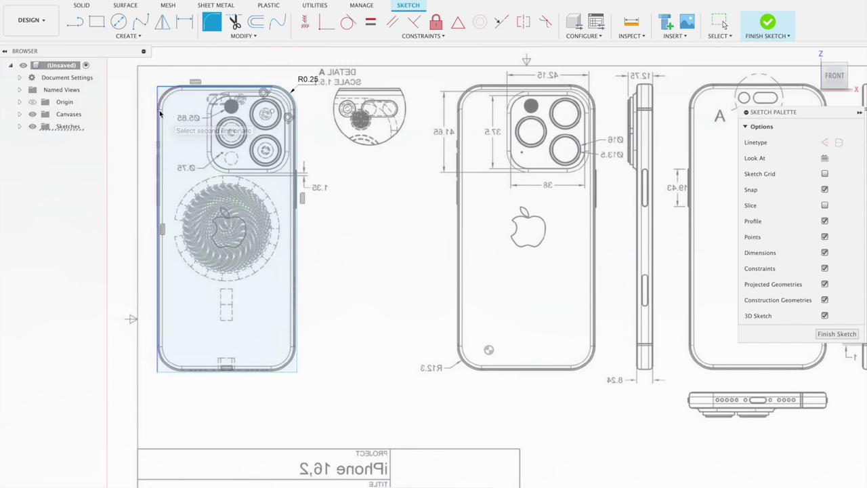
pyautogui.click(160, 113)
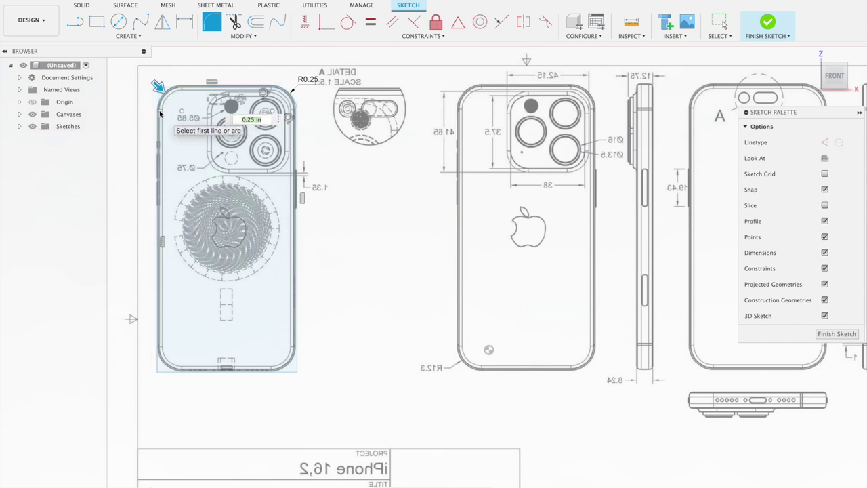
pyautogui.click(292, 371)
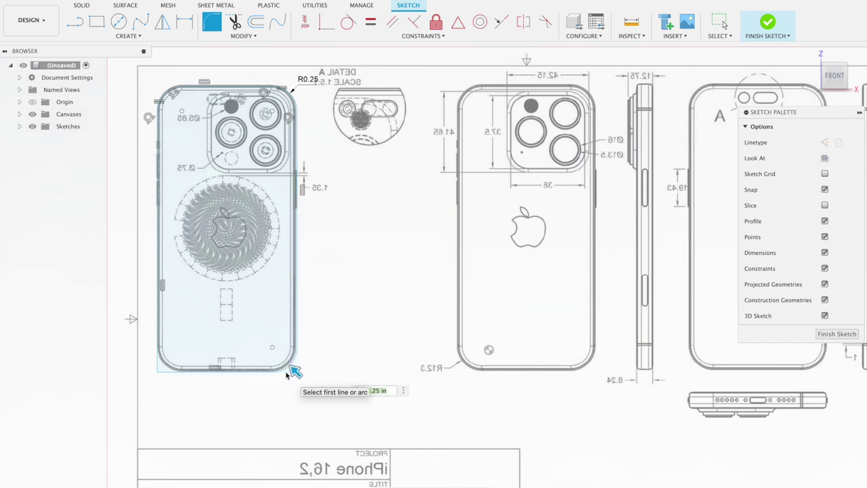
pyautogui.press('Return')
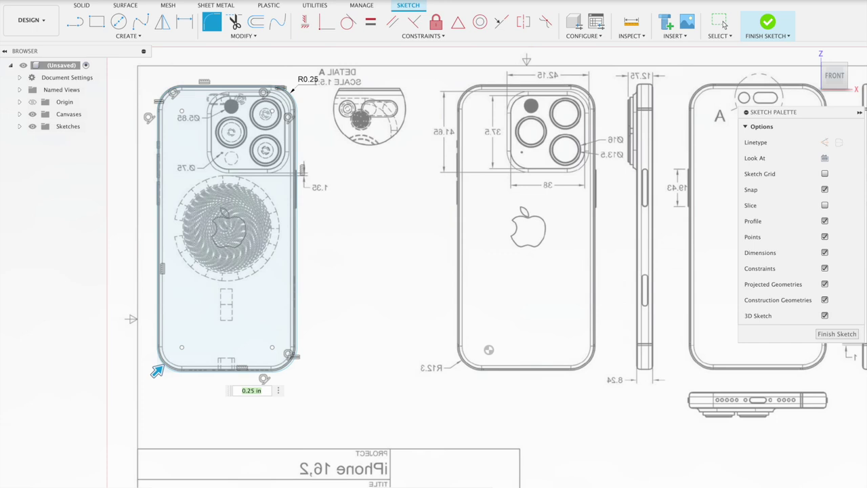
pyautogui.click(772, 25)
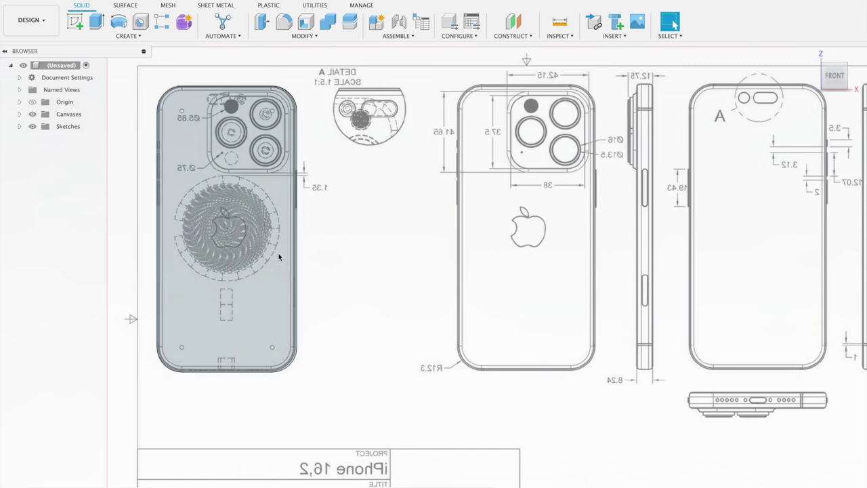
# Extrude the phone outline profile 0.10 in into a new body
pyautogui.scroll(5, 182, 217)
pyautogui.hscroll(-5, 106, 195)
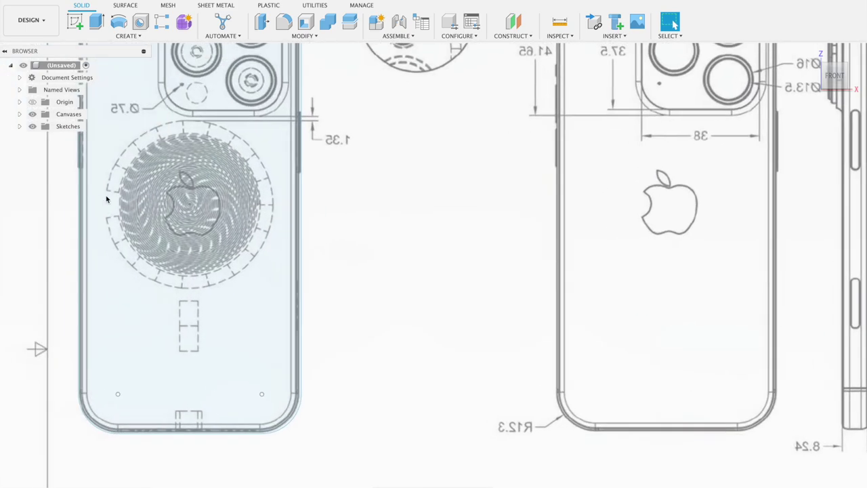
pyautogui.hscroll(-3, 106, 195)
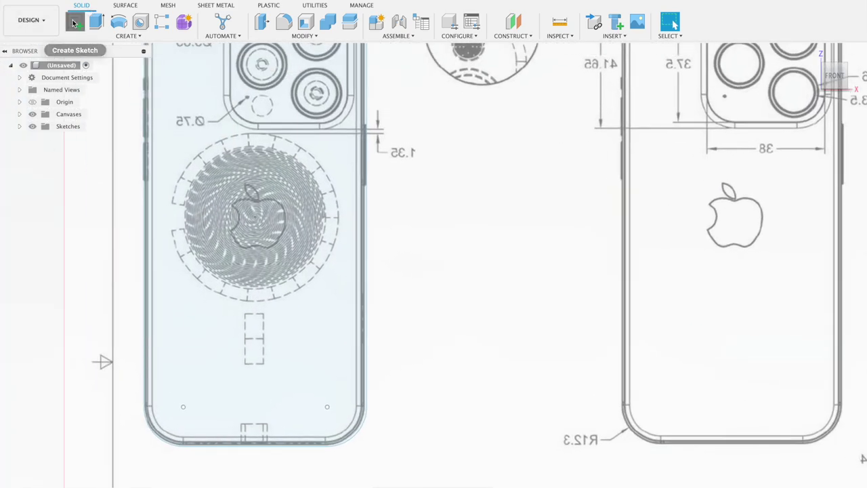
pyautogui.click(75, 21)
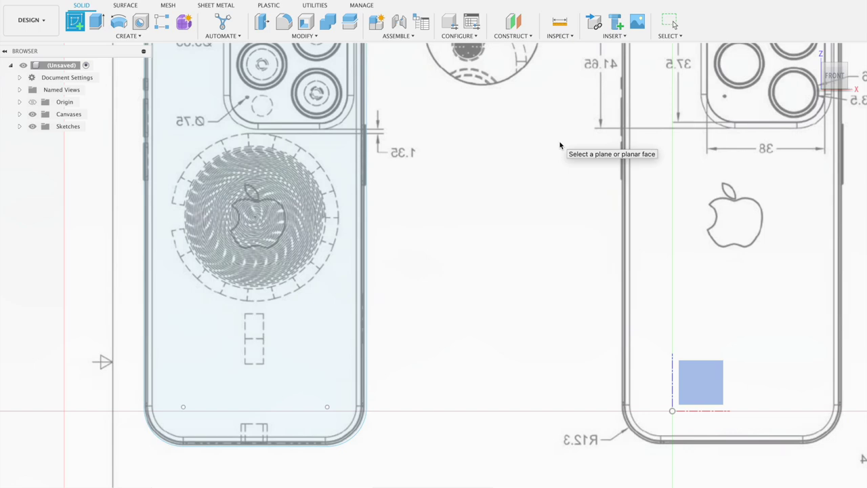
pyautogui.scroll(-3, 559, 145)
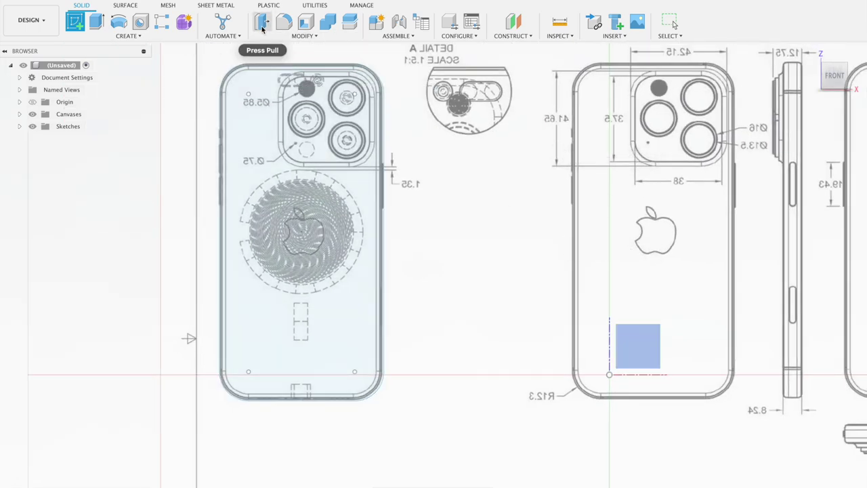
pyautogui.click(262, 26)
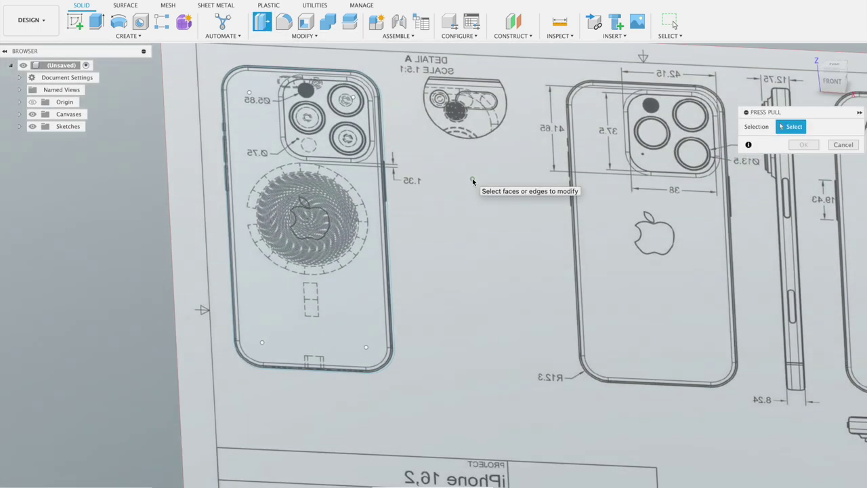
pyautogui.click(317, 192)
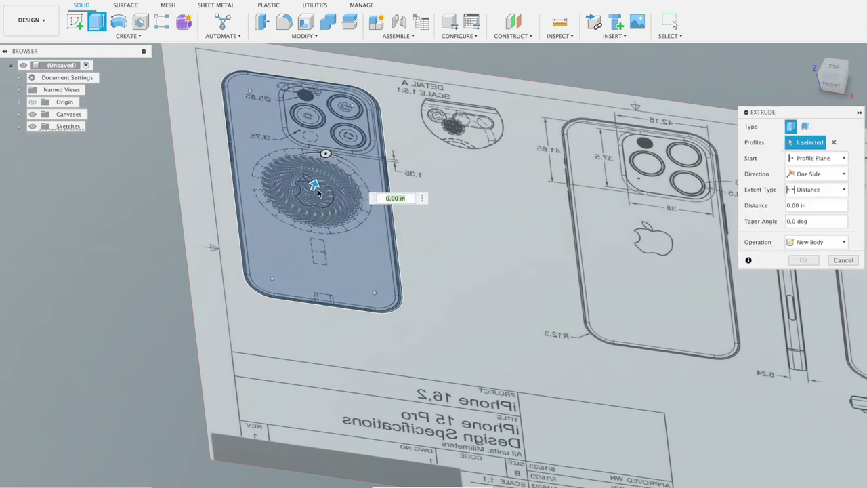
pyautogui.moveTo(318, 192); pyautogui.dragTo(316, 179)
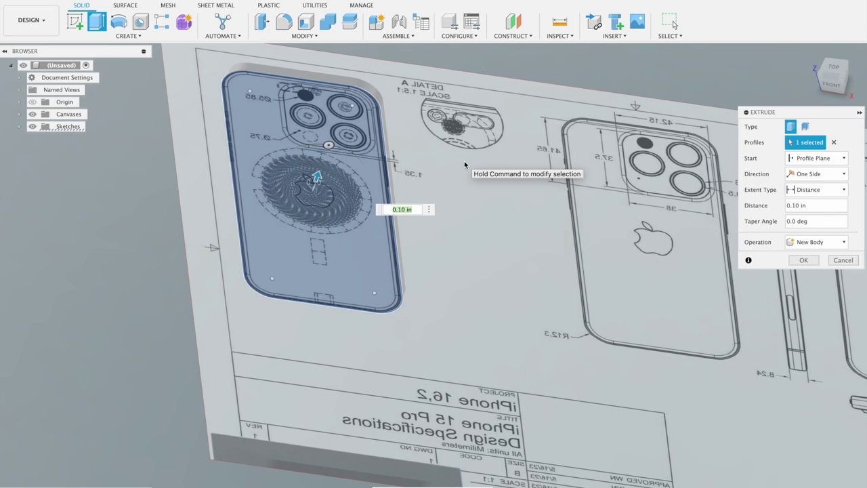
pyautogui.click(803, 262)
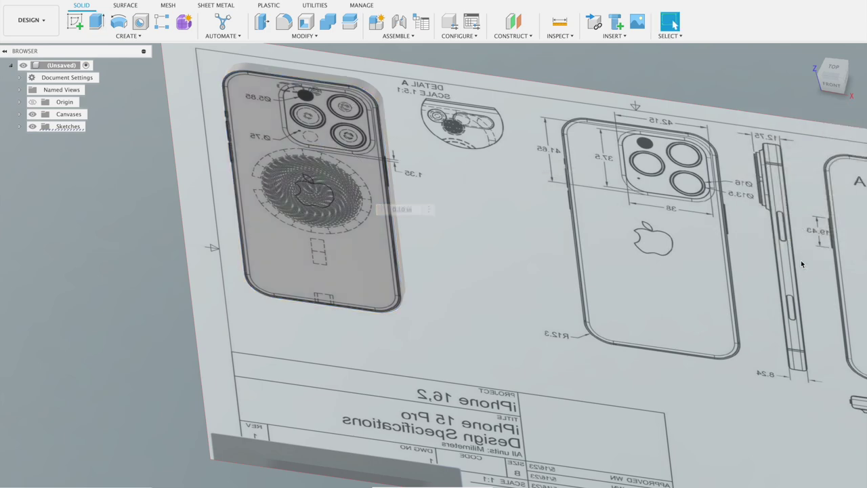
# Switch to the front view and start a new sketch on the front drawing plane
pyautogui.click(830, 87)
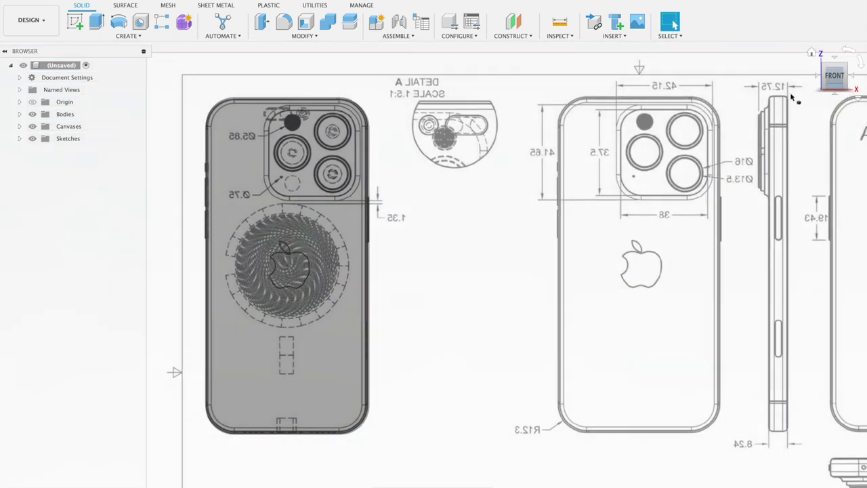
pyautogui.click(74, 22)
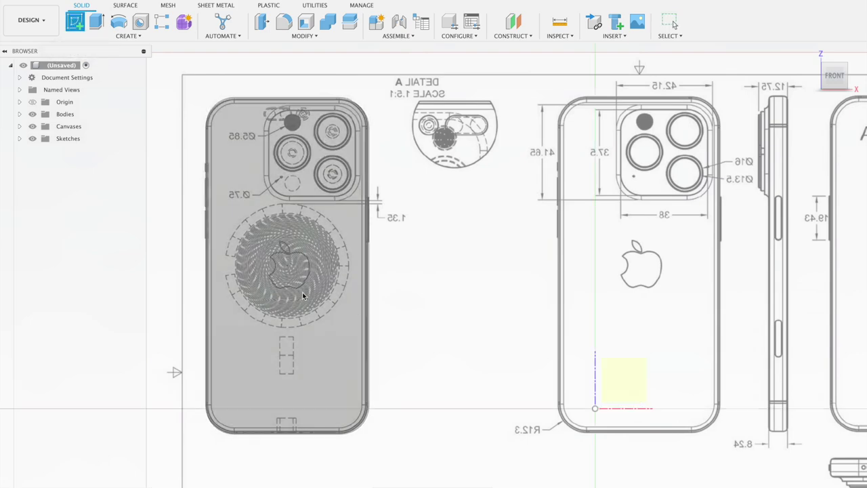
pyautogui.click(303, 295)
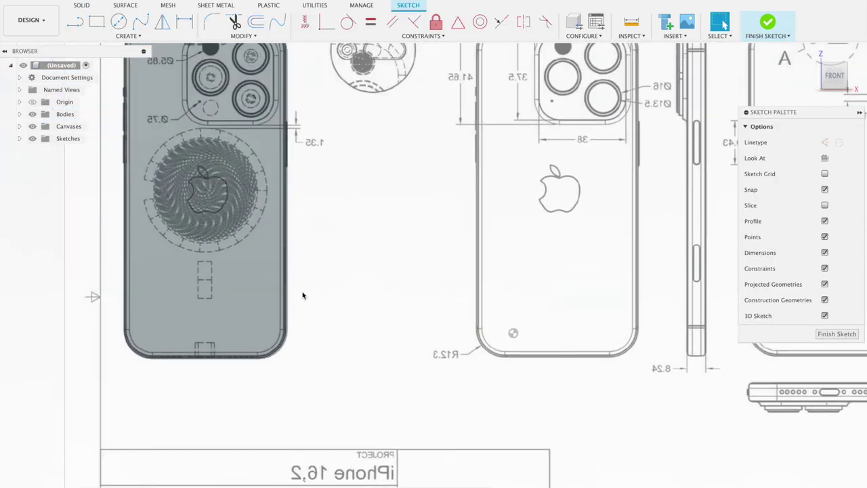
pyautogui.hotkey('ctrl', 'Left')
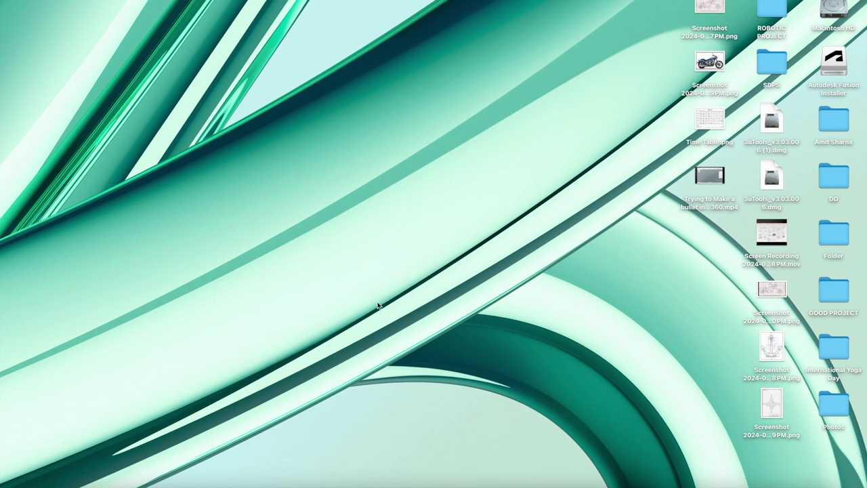
# Return to the Fusion 360 sketch window from the Dock
pyautogui.click(709, 474)
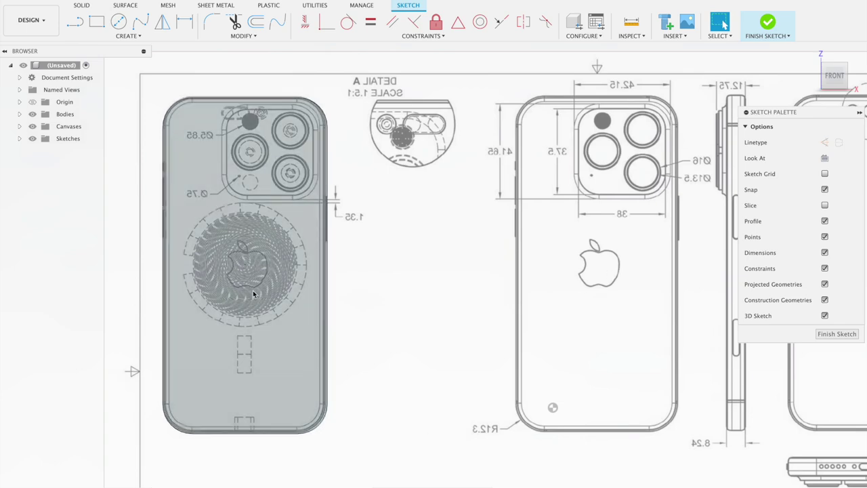
pyautogui.scroll(3, 252, 294)
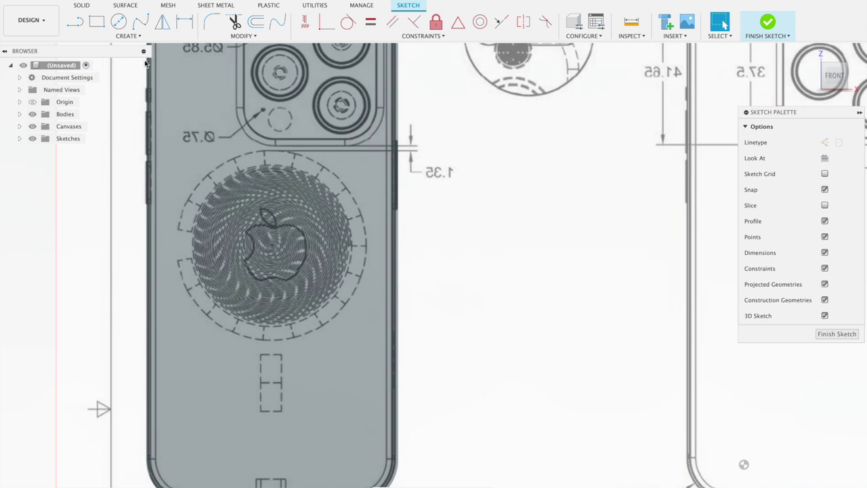
pyautogui.click(140, 22)
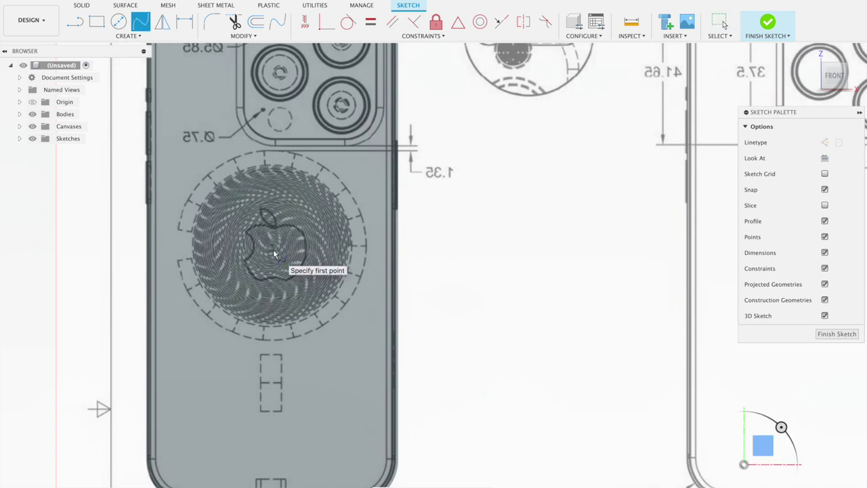
pyautogui.scroll(2, 273, 250)
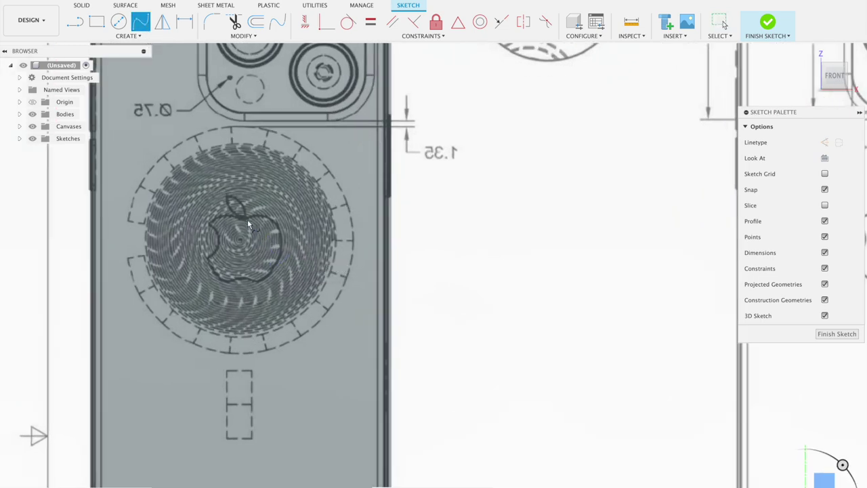
pyautogui.click(247, 218)
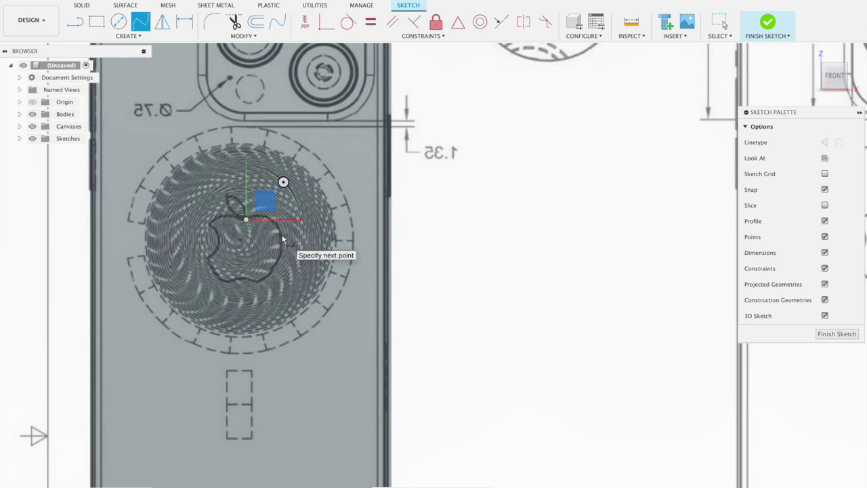
pyautogui.click(280, 236)
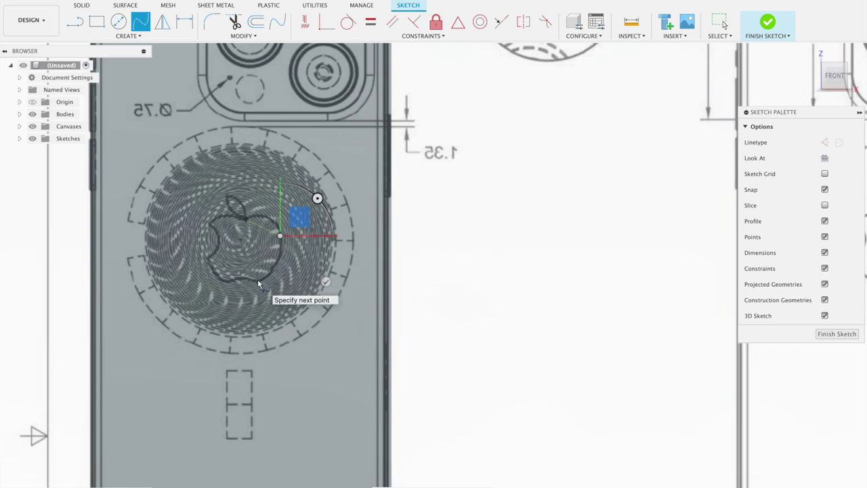
pyautogui.press('Escape')
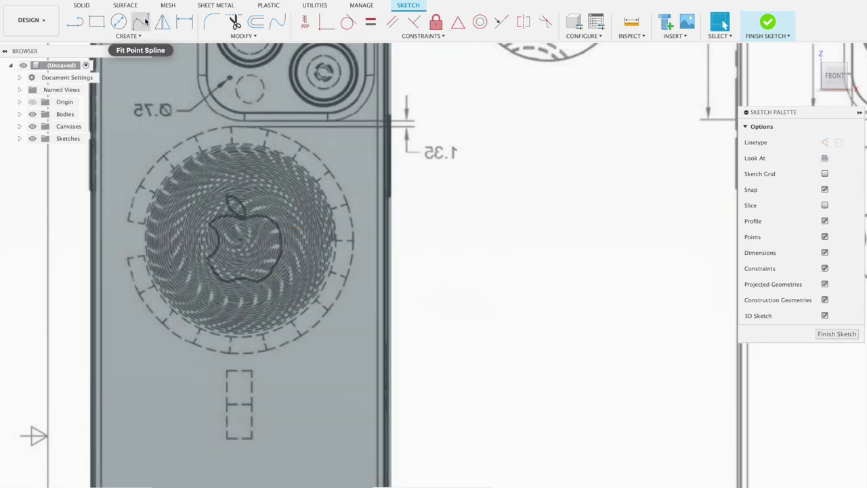
pyautogui.click(144, 21)
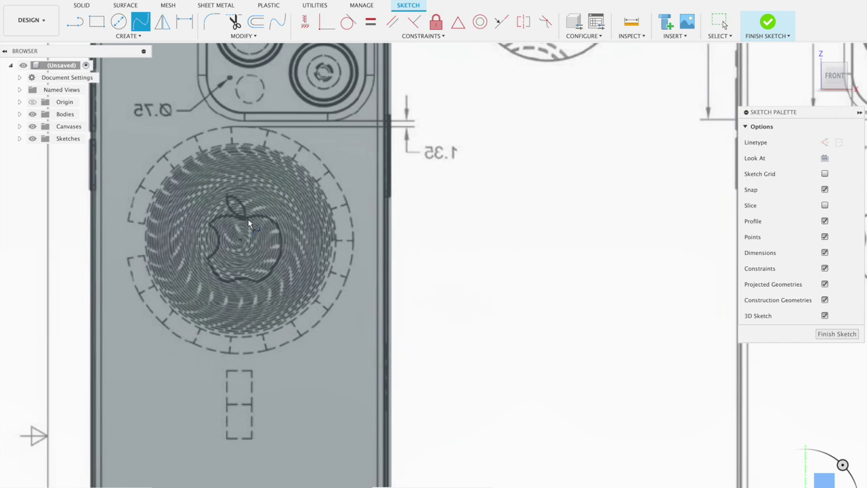
pyautogui.click(248, 220)
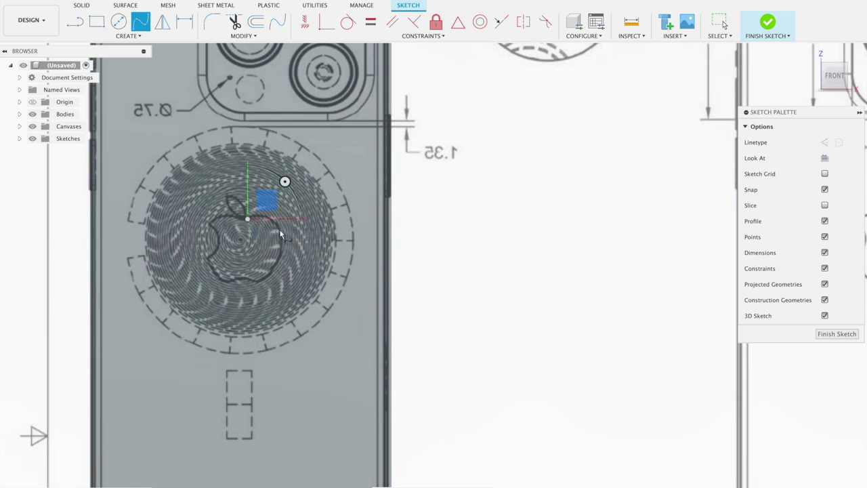
pyautogui.click(280, 232)
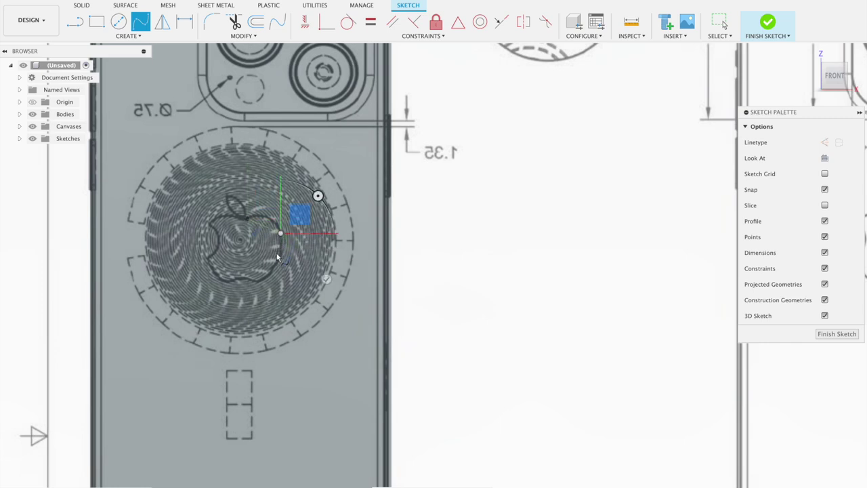
pyautogui.press('Escape')
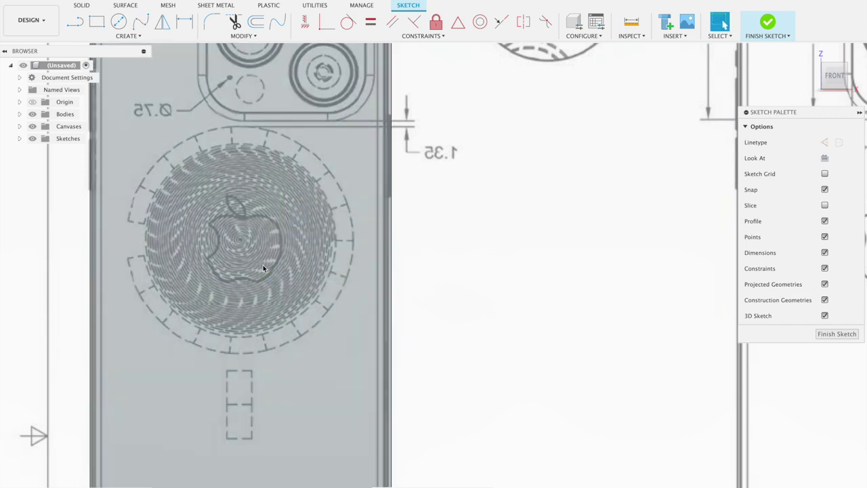
pyautogui.scroll(3, 246, 209)
# Draw a 3-point arc from the leaf base along the Apple logo's upper-right edge
pyautogui.scroll(2, 246, 209)
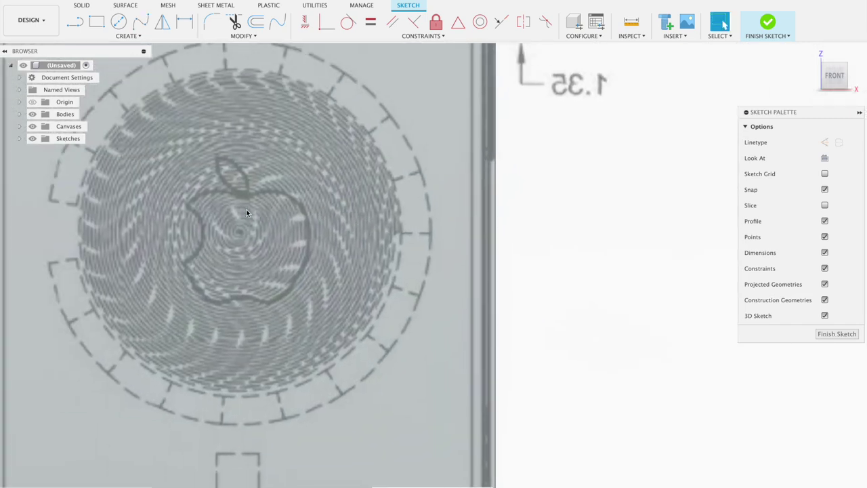
pyautogui.scroll(2, 204, 165)
pyautogui.click(119, 21)
pyautogui.click(125, 37)
pyautogui.moveTo(86, 90)
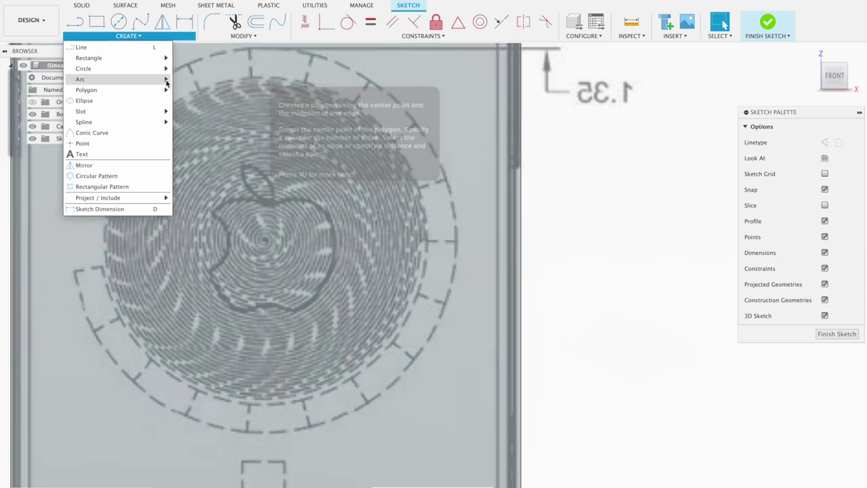
pyautogui.click(193, 80)
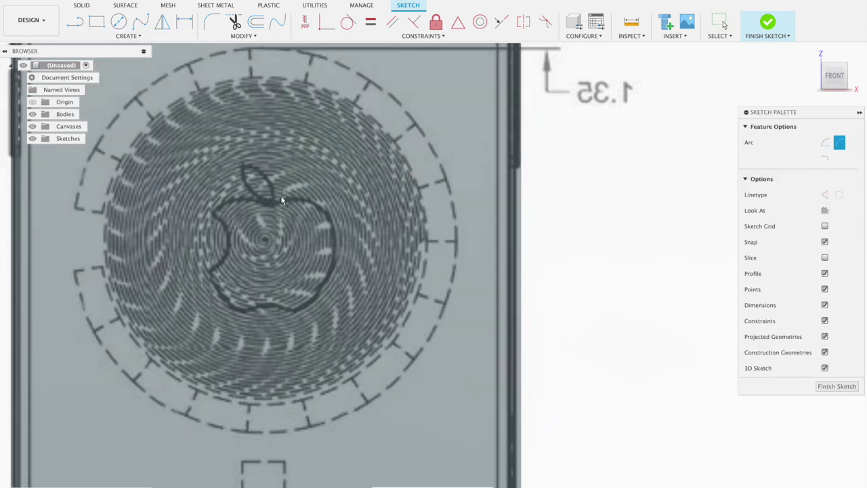
pyautogui.click(275, 203)
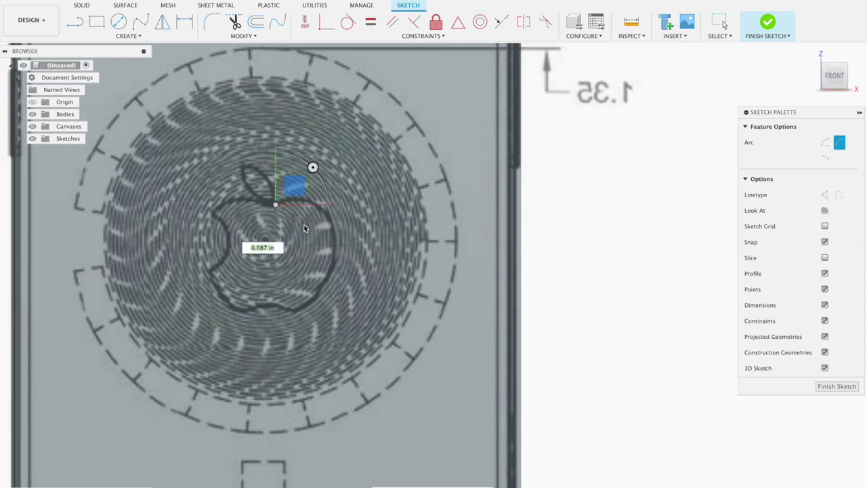
pyautogui.click(334, 248)
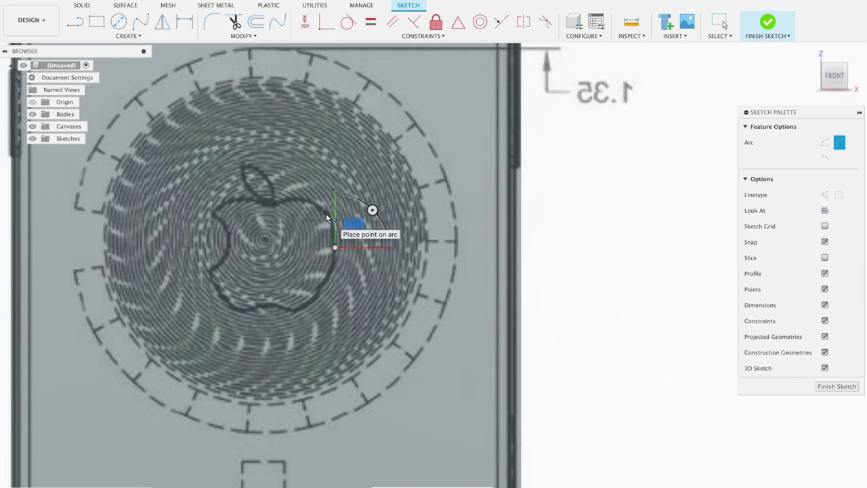
pyautogui.click(326, 218)
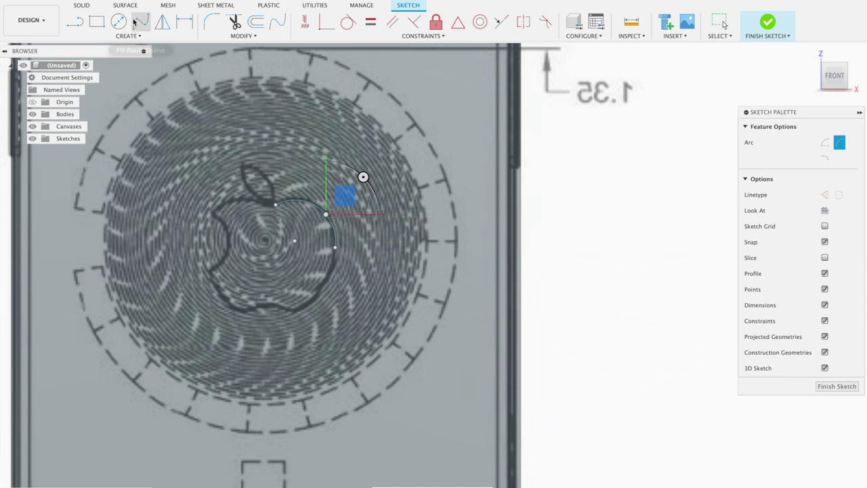
pyautogui.press('Escape')
pyautogui.click(333, 248)
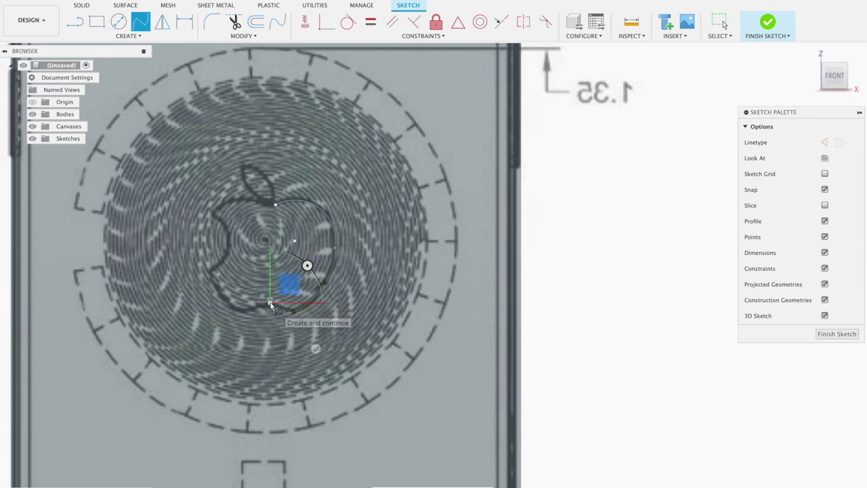
# Draw a fit-point spline from the arc's lower end down the apple's right side
pyautogui.click(270, 305)
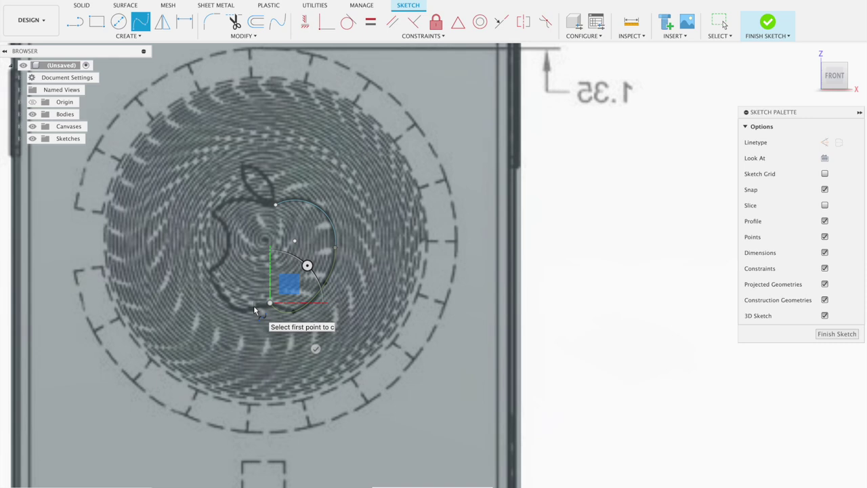
pyautogui.press('Escape')
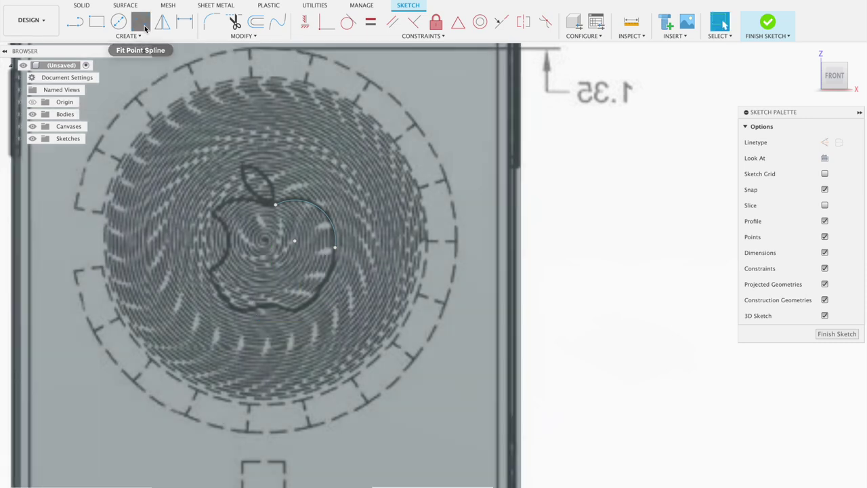
pyautogui.click(140, 22)
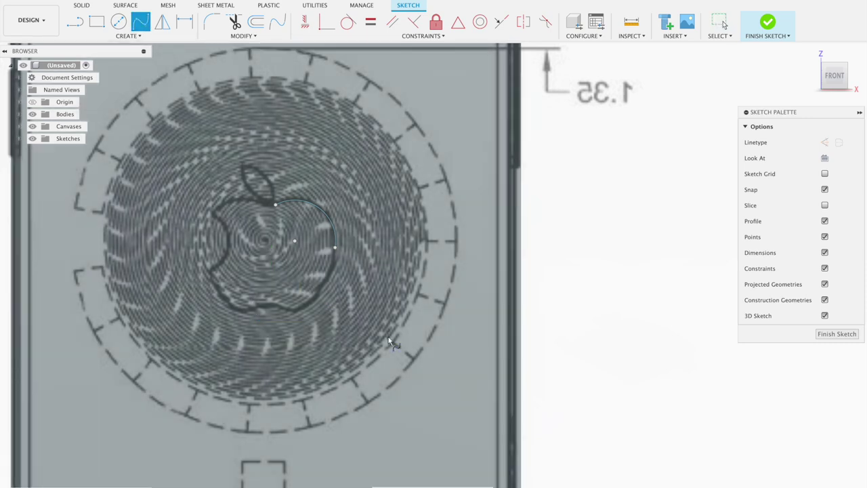
pyautogui.click(335, 248)
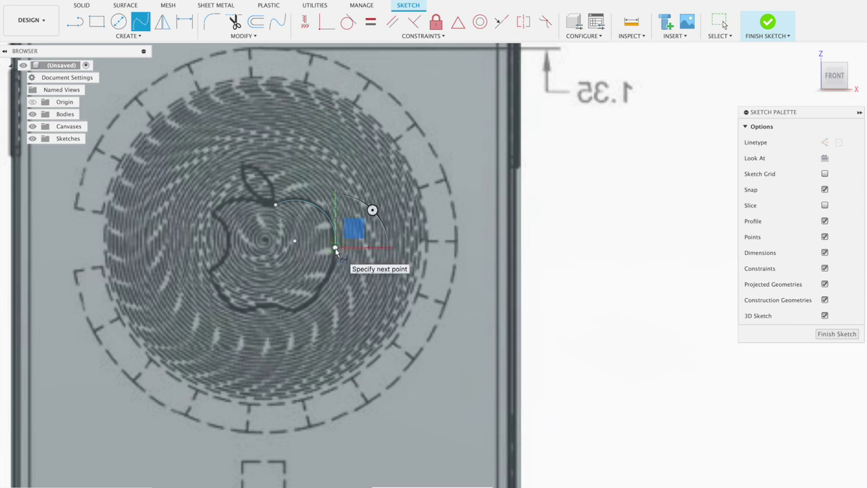
pyautogui.click(329, 275)
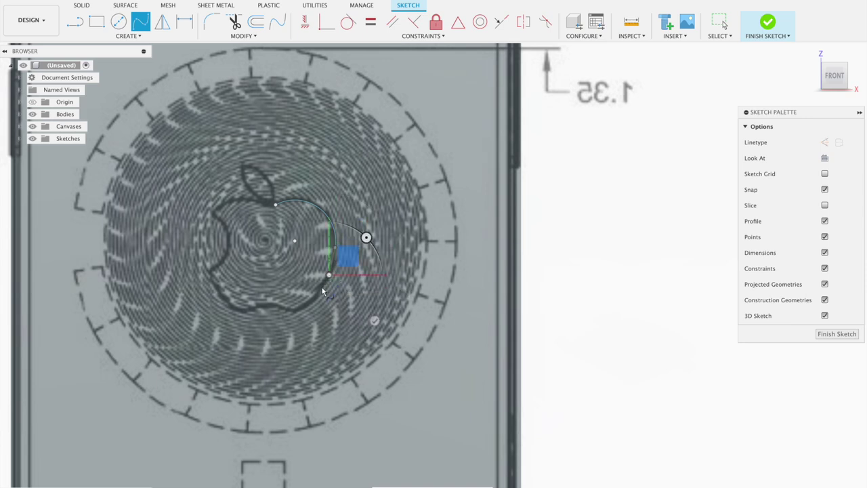
pyautogui.moveTo(314, 304); pyautogui.dragTo(306, 309)
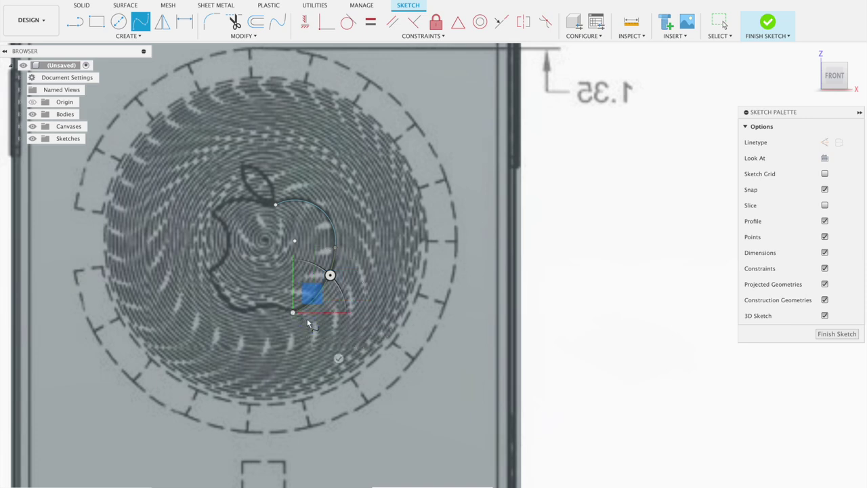
pyautogui.click(338, 355)
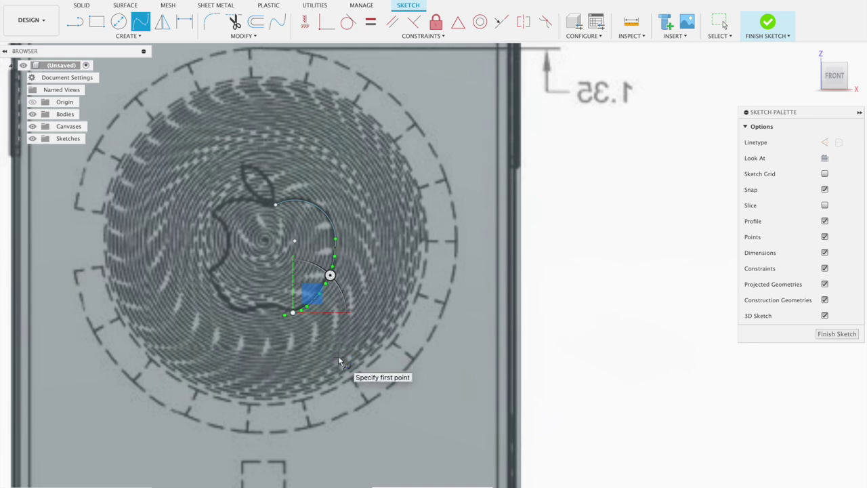
pyautogui.scroll(3, 249, 239)
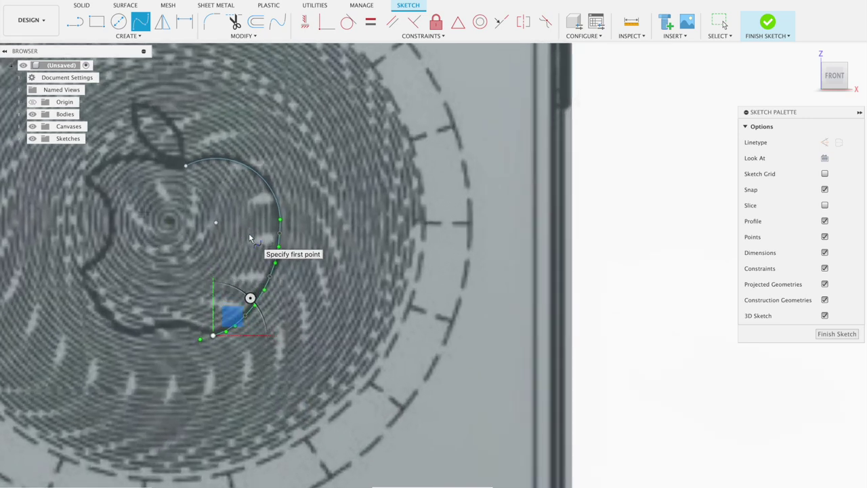
pyautogui.hscroll(-3, 248, 237)
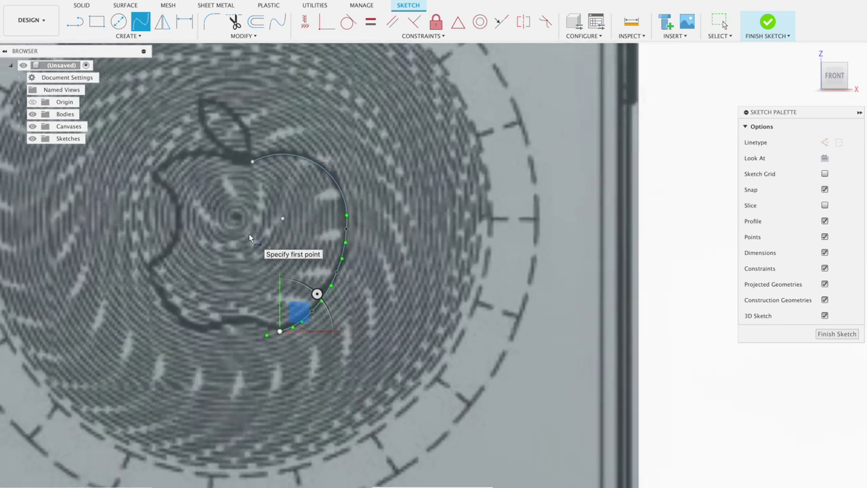
# Add a 3-point arc along the apple's bottom edge, starting from the spline's lower end
pyautogui.click(133, 39)
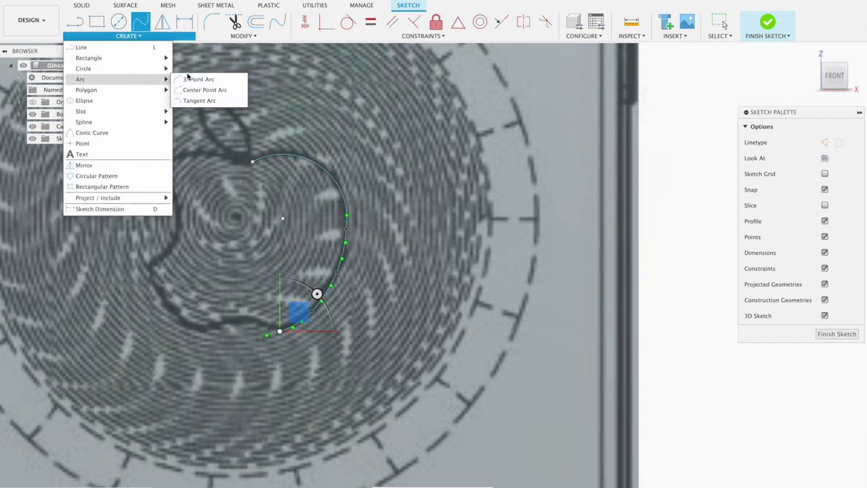
pyautogui.click(203, 89)
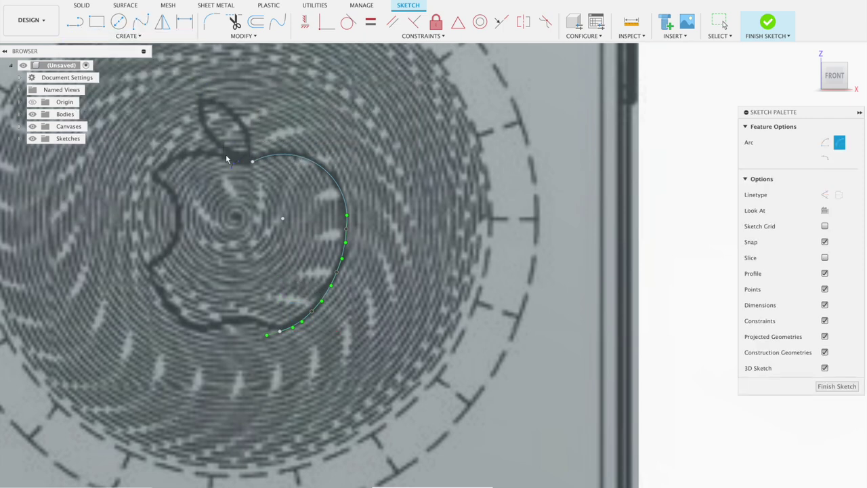
pyautogui.click(279, 331)
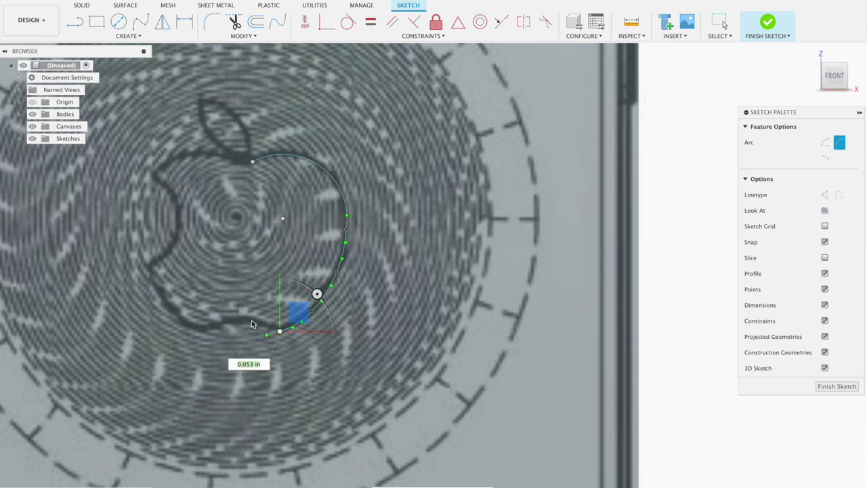
pyautogui.click(204, 331)
pyautogui.click(240, 319)
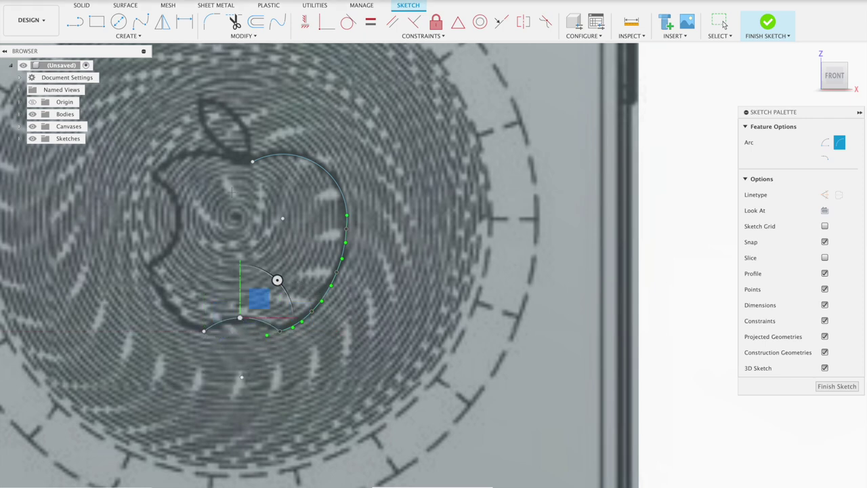
pyautogui.click(234, 22)
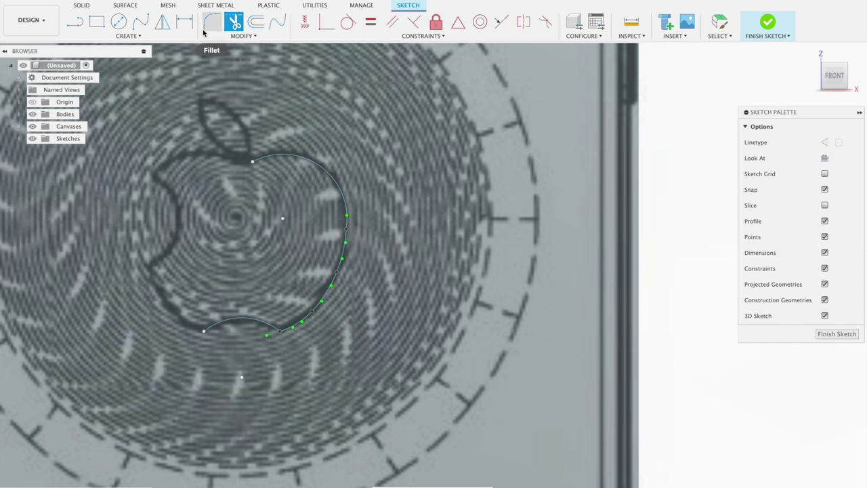
pyautogui.hscroll(-2, 217, 174)
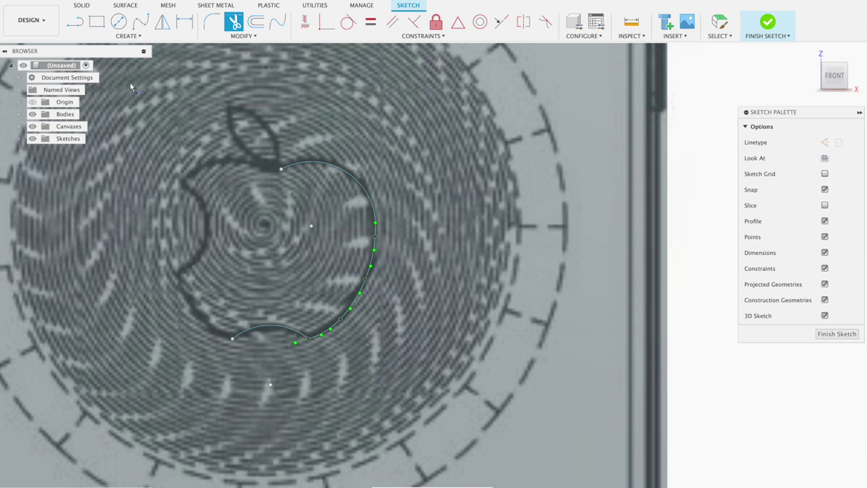
pyautogui.click(140, 23)
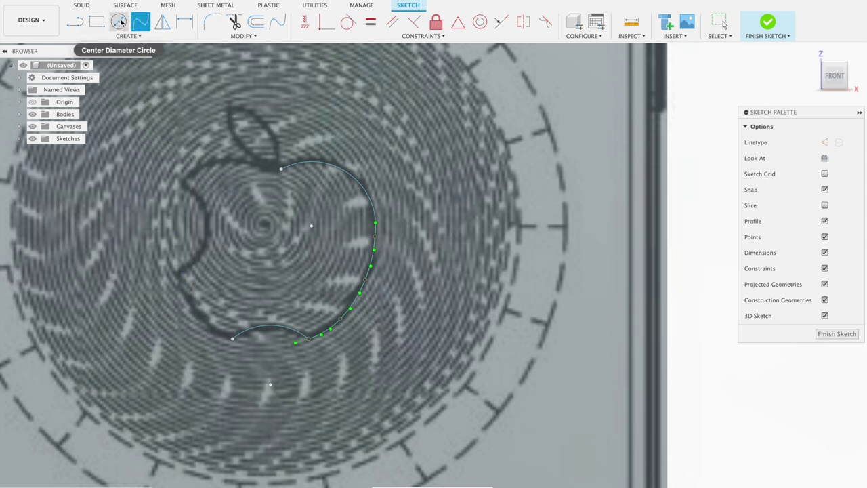
pyautogui.click(128, 36)
pyautogui.moveTo(115, 79)
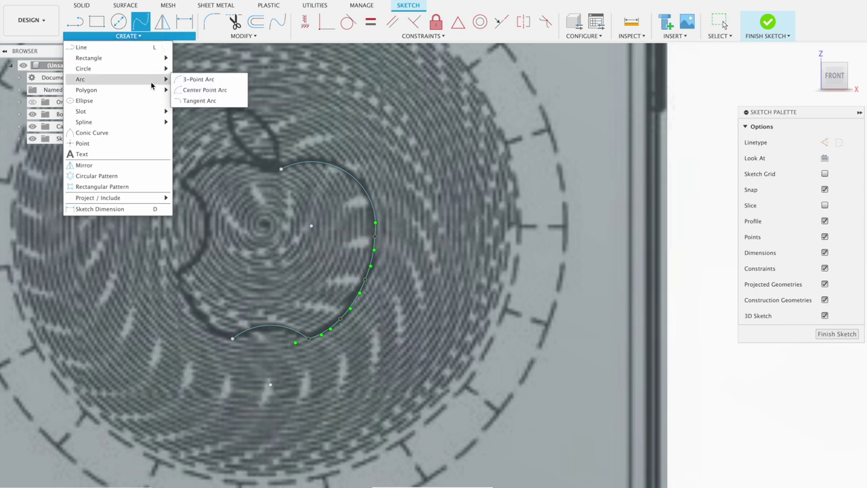
# Trace the apple's lower-left side with a 3-point arc meeting the bottom arc
pyautogui.click(196, 79)
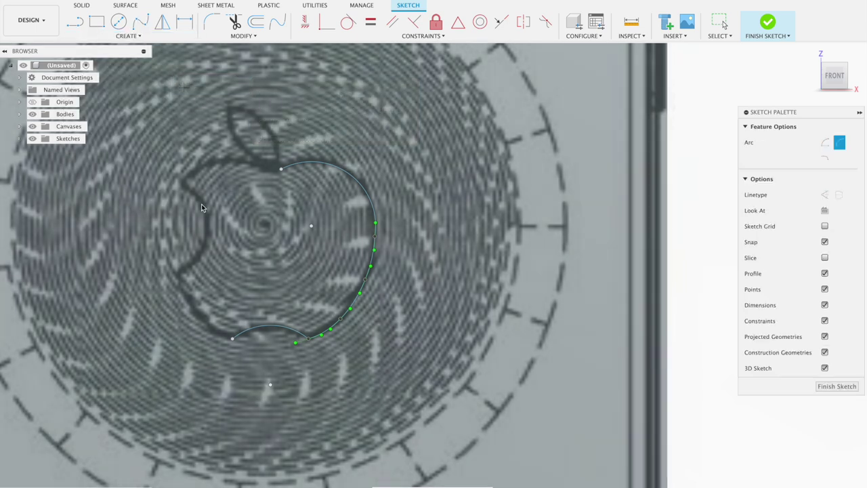
pyautogui.click(179, 271)
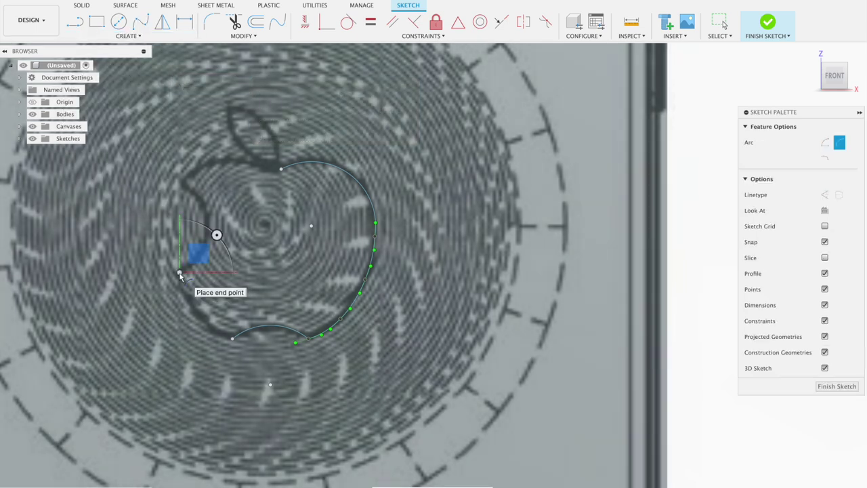
pyautogui.click(233, 338)
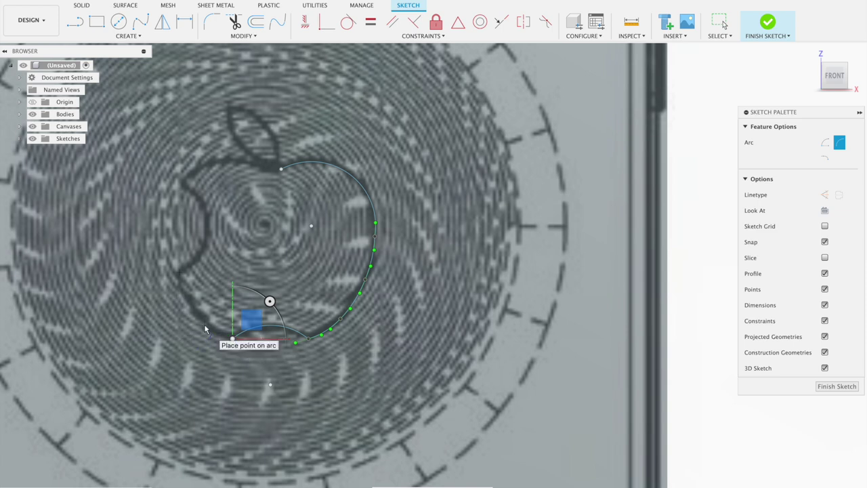
pyautogui.click(204, 327)
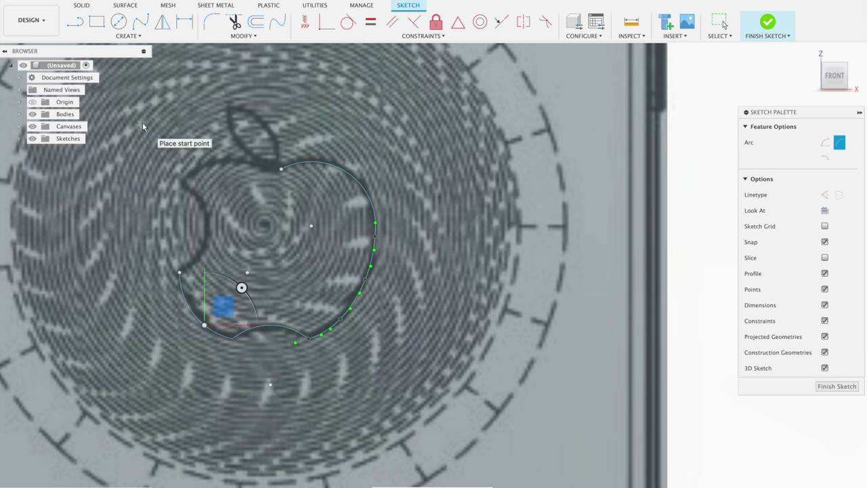
# Add a 3-point arc curving into the bite on the apple's left edge
pyautogui.click(112, 39)
pyautogui.moveTo(102, 79)
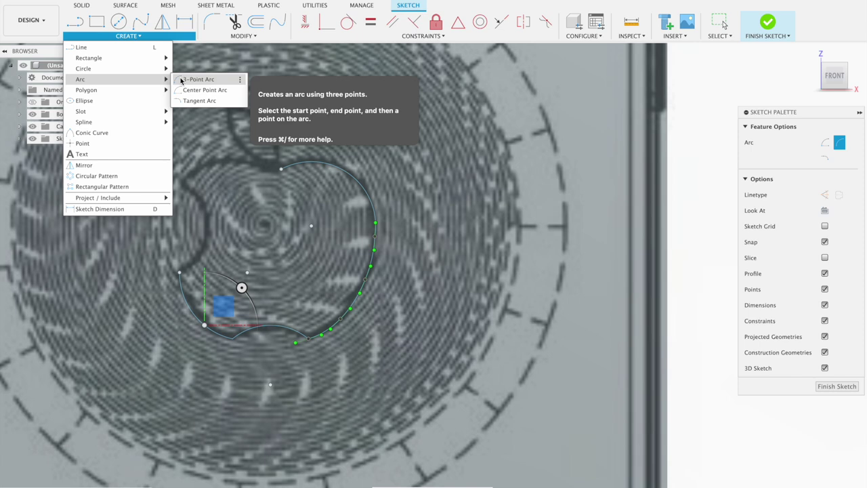
pyautogui.click(182, 80)
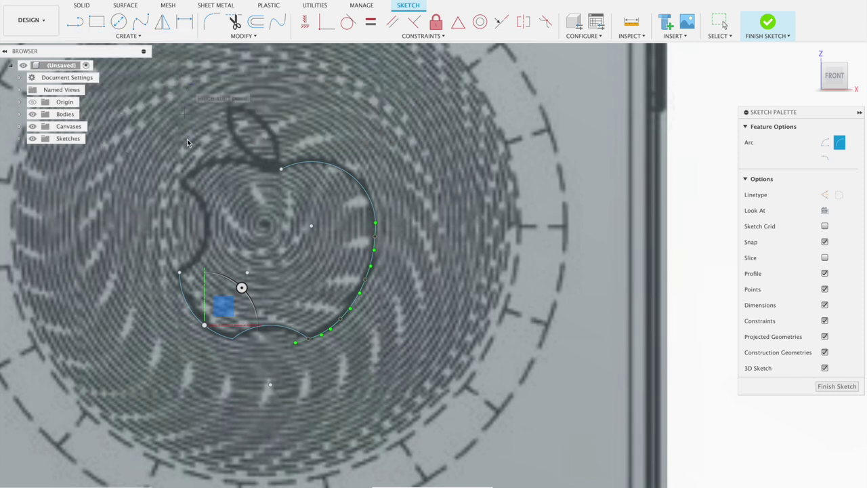
pyautogui.click(182, 183)
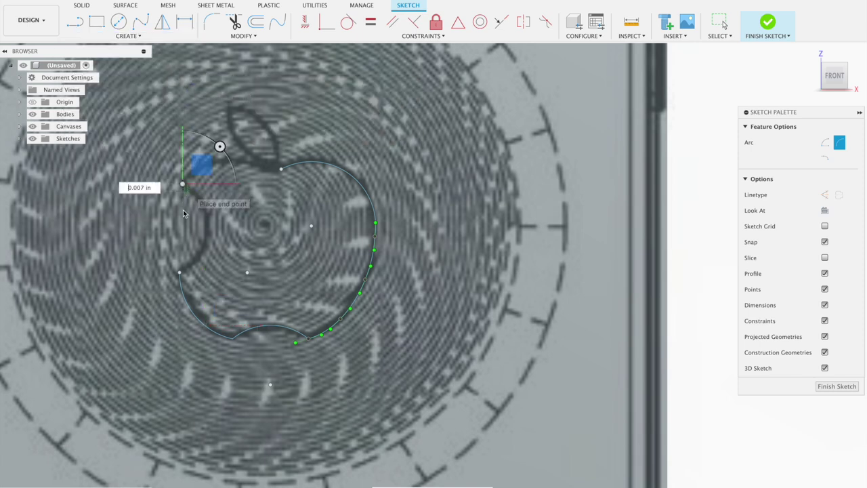
pyautogui.click(179, 273)
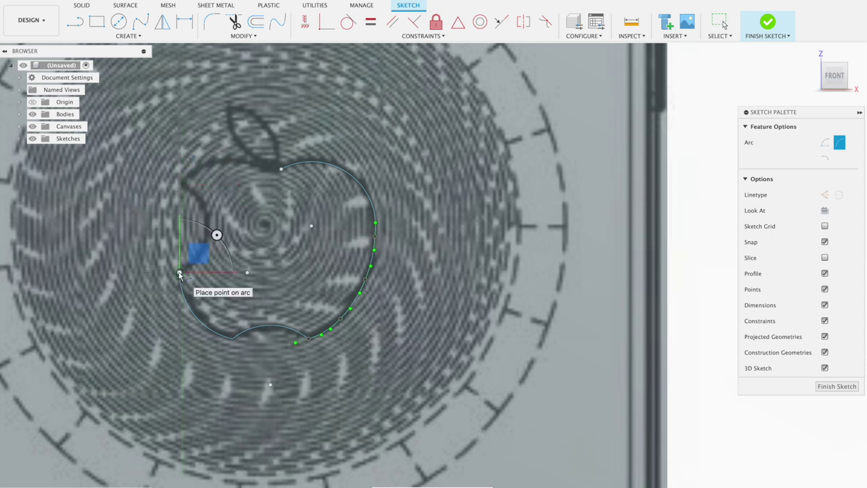
pyautogui.click(207, 244)
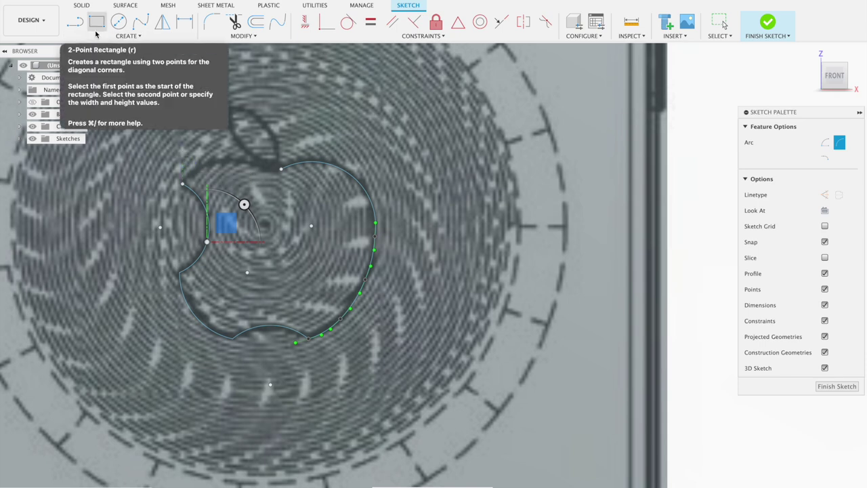
pyautogui.click(102, 36)
pyautogui.moveTo(81, 80)
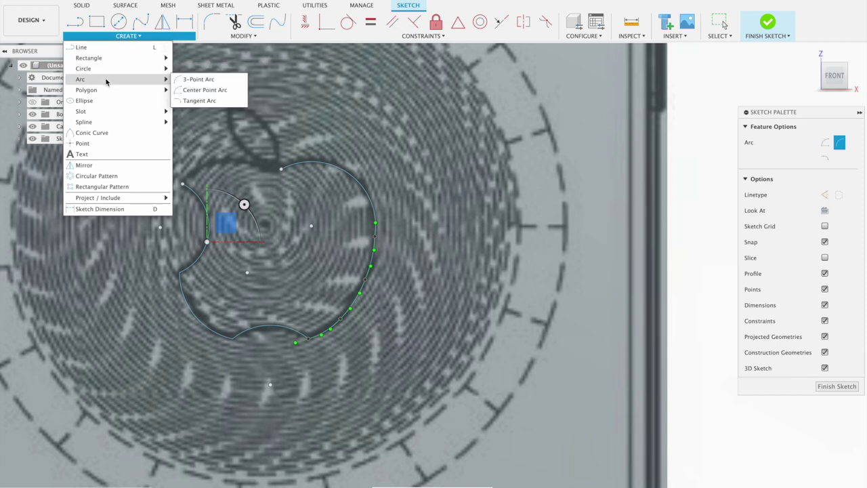
# Draw a 3-point arc along the apple's upper-left shoulder from the bite to the top notch
pyautogui.click(178, 80)
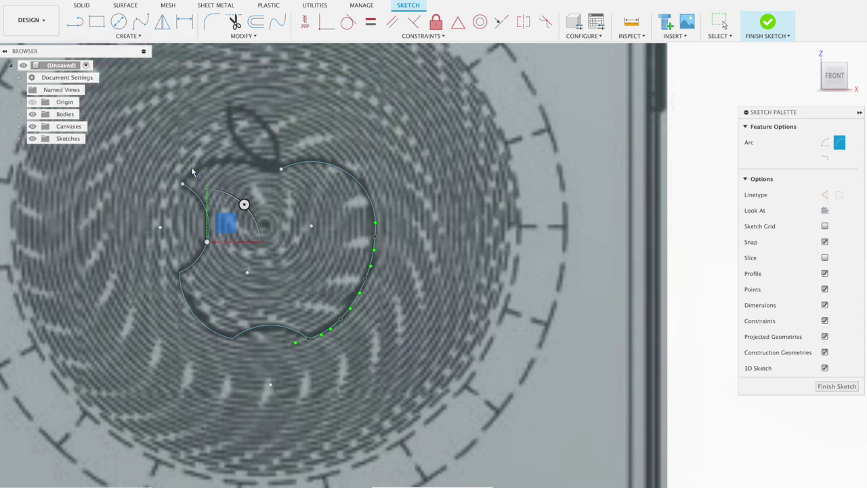
pyautogui.click(182, 184)
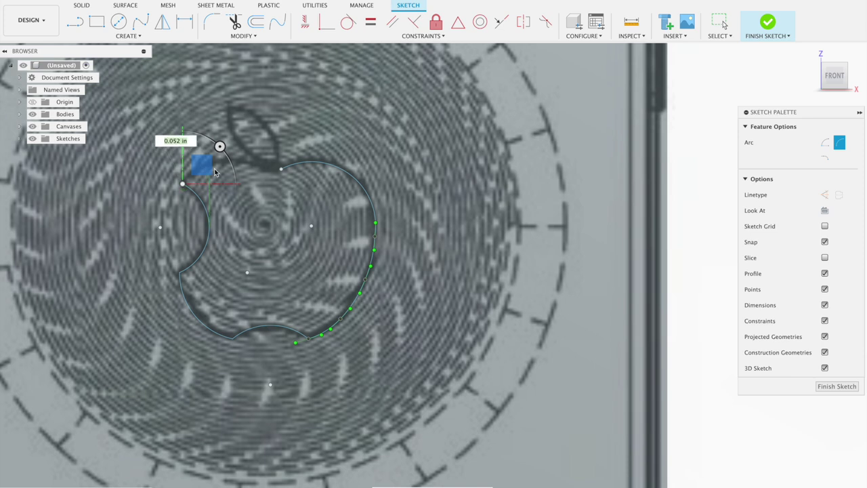
pyautogui.click(244, 164)
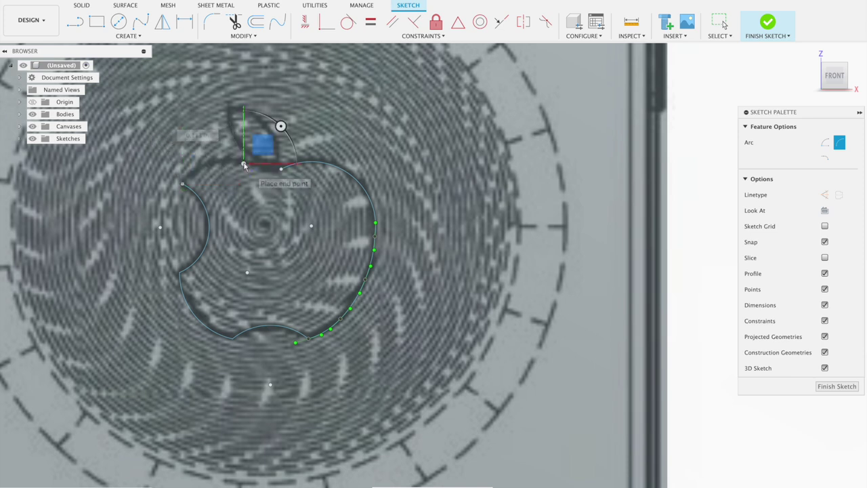
pyautogui.click(209, 164)
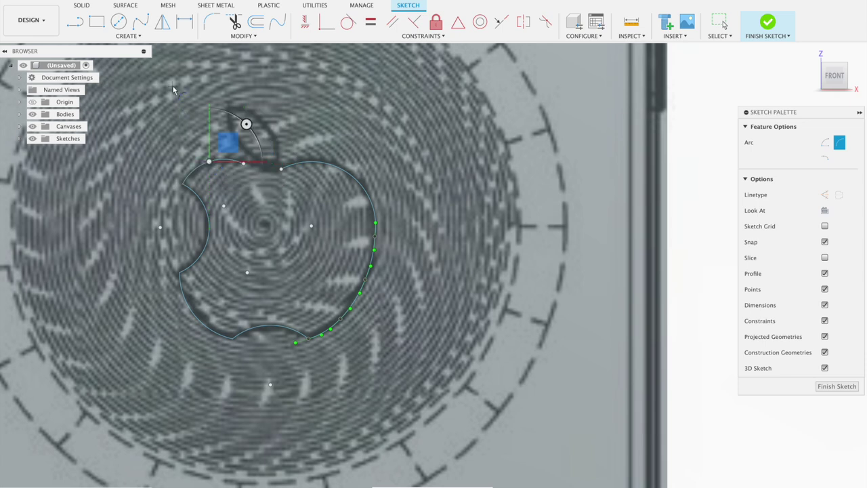
# Add a second 3-point arc from the shoulder arc to the right-side curve, closing the top notch
pyautogui.click(243, 164)
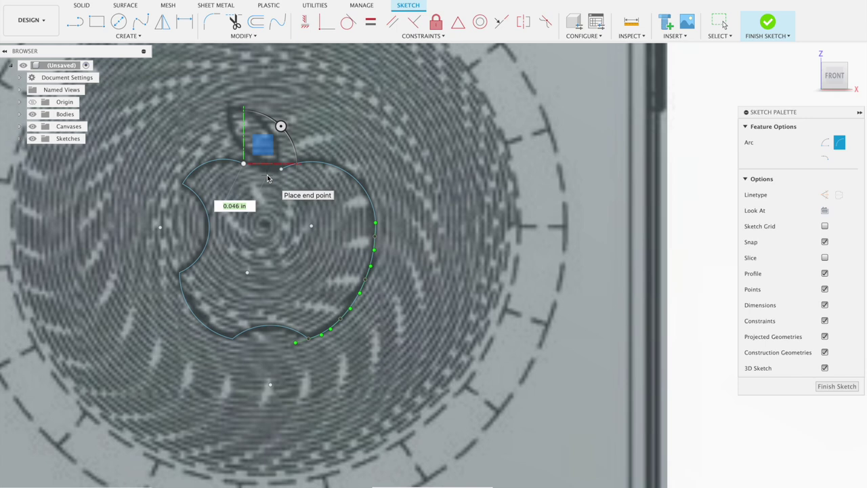
pyautogui.click(267, 177)
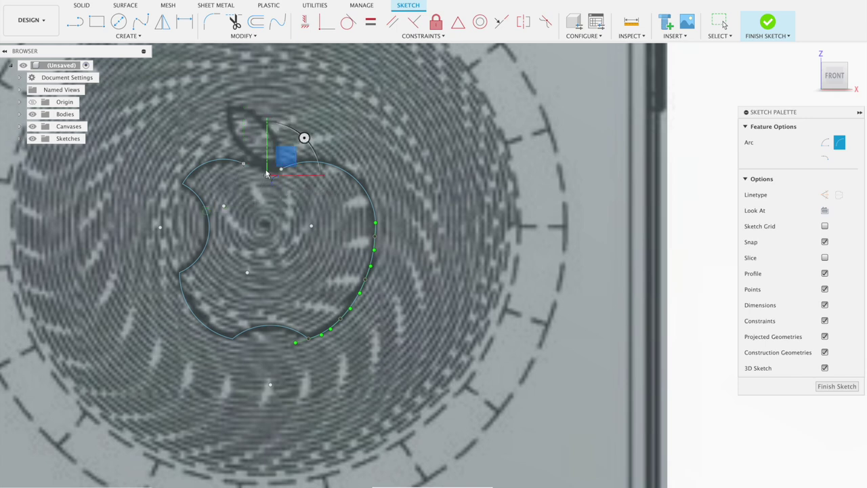
pyautogui.click(258, 172)
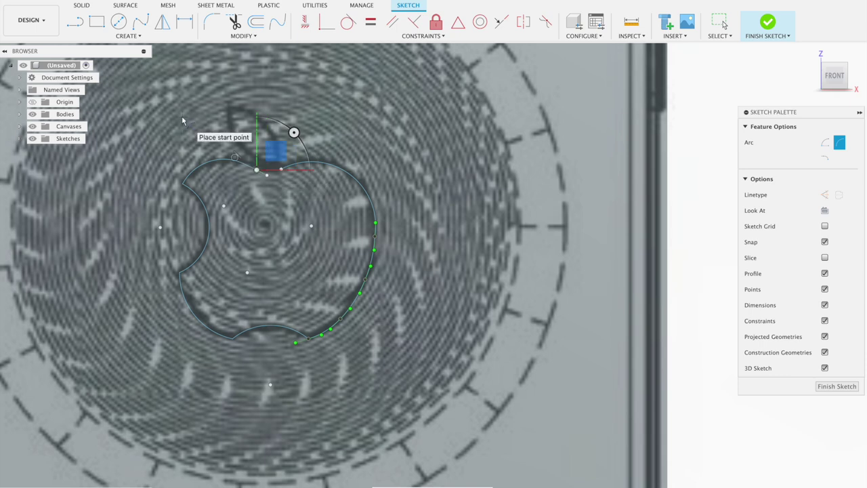
pyautogui.click(261, 37)
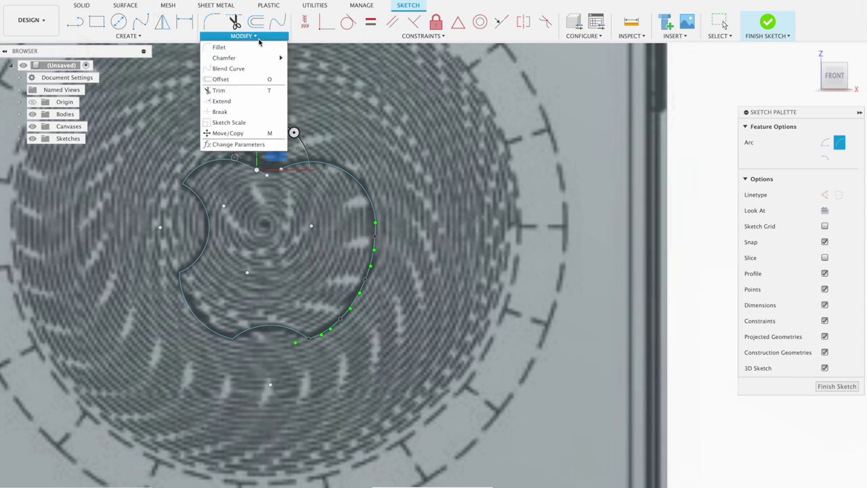
# Extend the right-side arc into a full circle
pyautogui.click(248, 102)
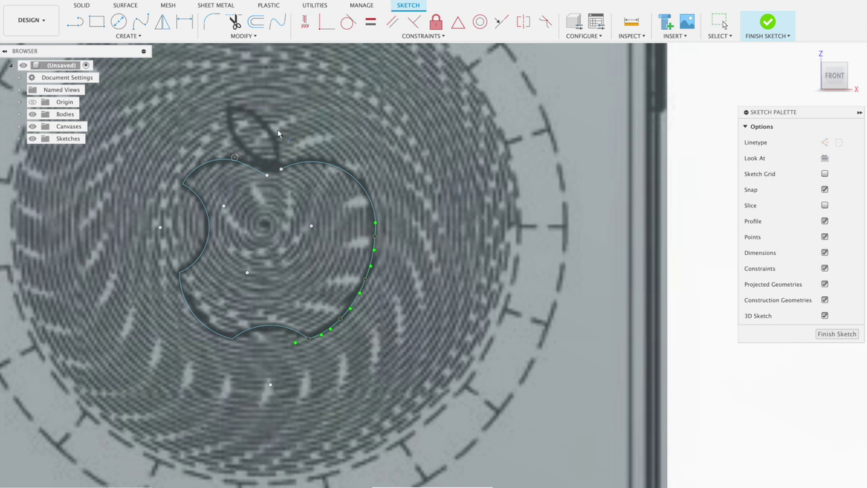
pyautogui.click(291, 166)
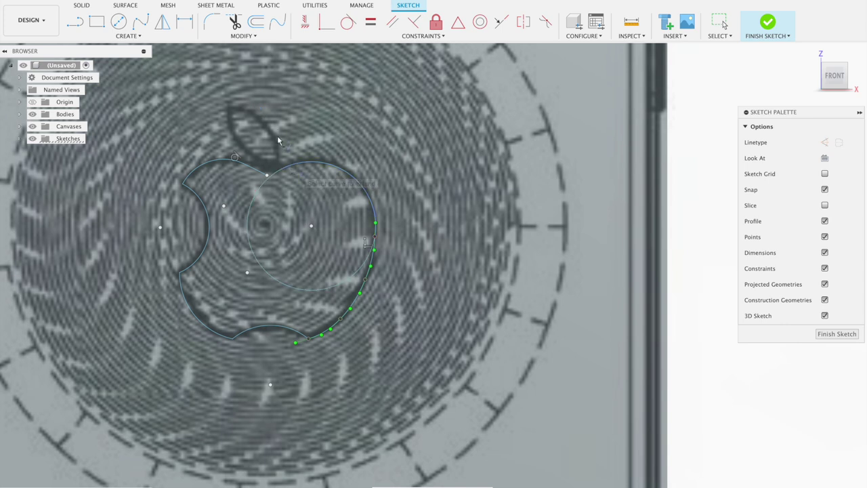
pyautogui.scroll(2, 277, 136)
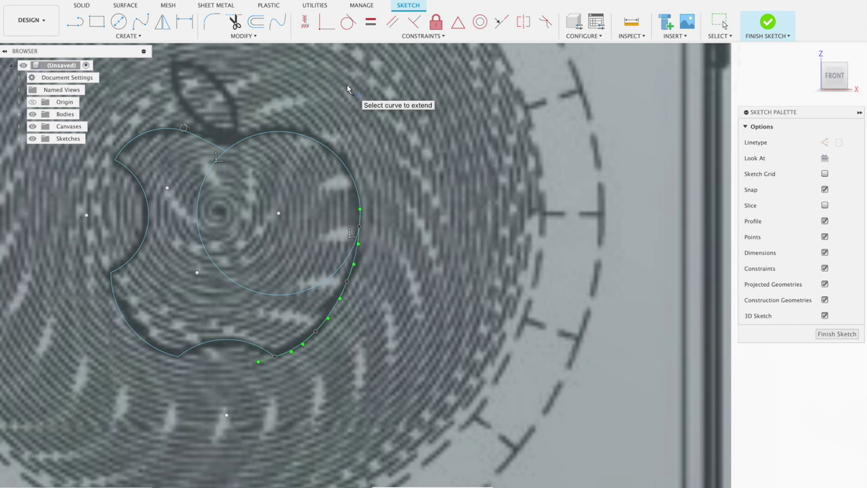
# Trim off the leftover circle section inside the apple
pyautogui.click(234, 22)
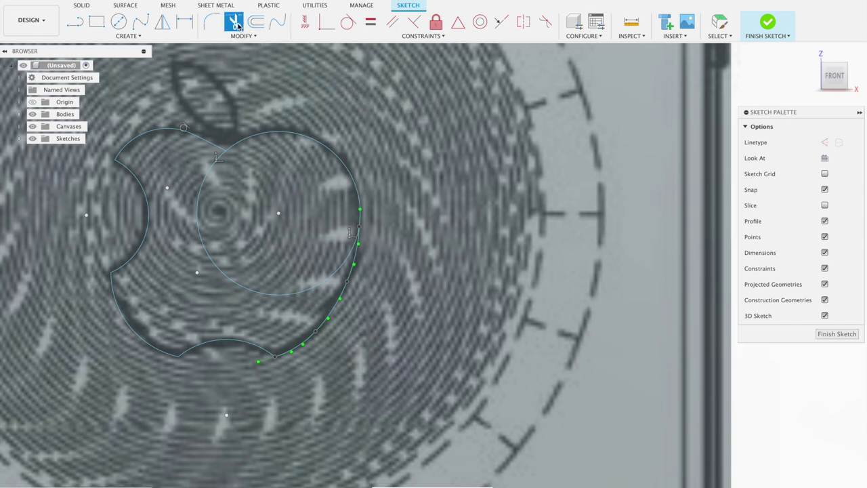
pyautogui.click(214, 269)
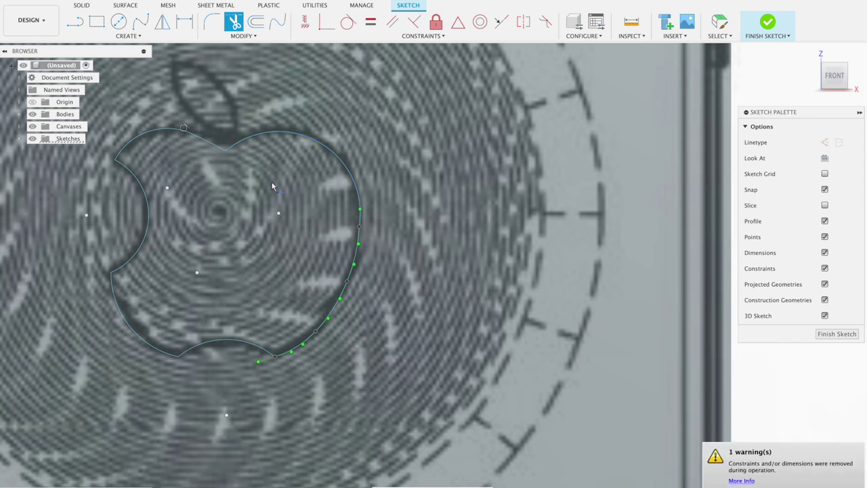
pyautogui.scroll(-1, 467, 118)
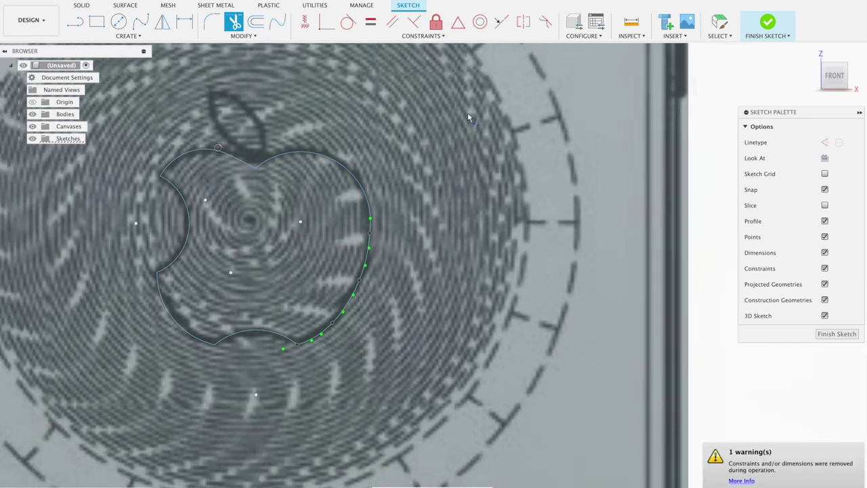
pyautogui.scroll(-1, 467, 118)
pyautogui.scroll(-1, 468, 118)
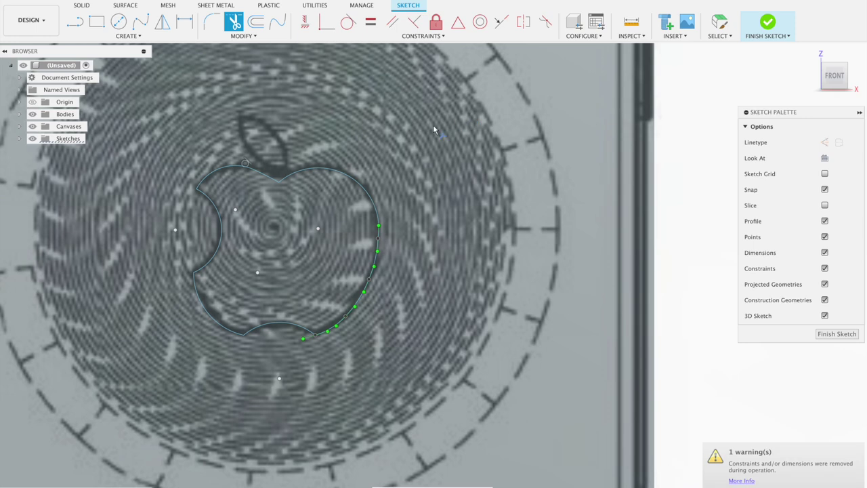
pyautogui.click(104, 37)
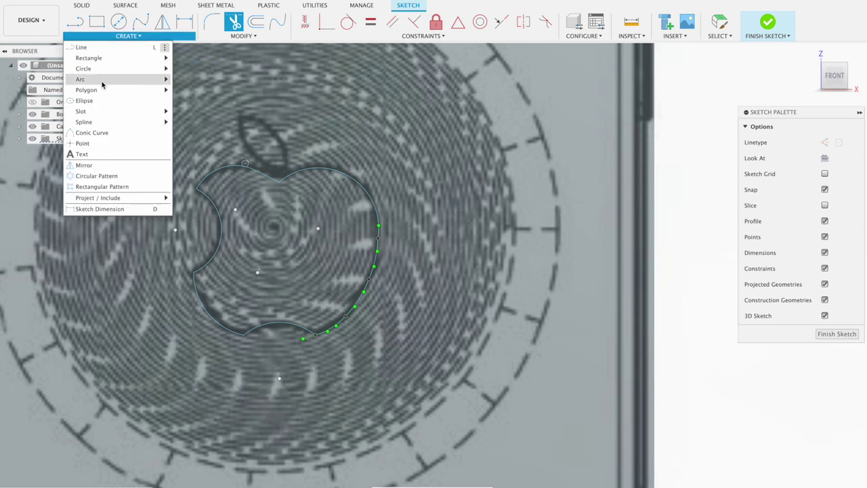
pyautogui.moveTo(115, 79)
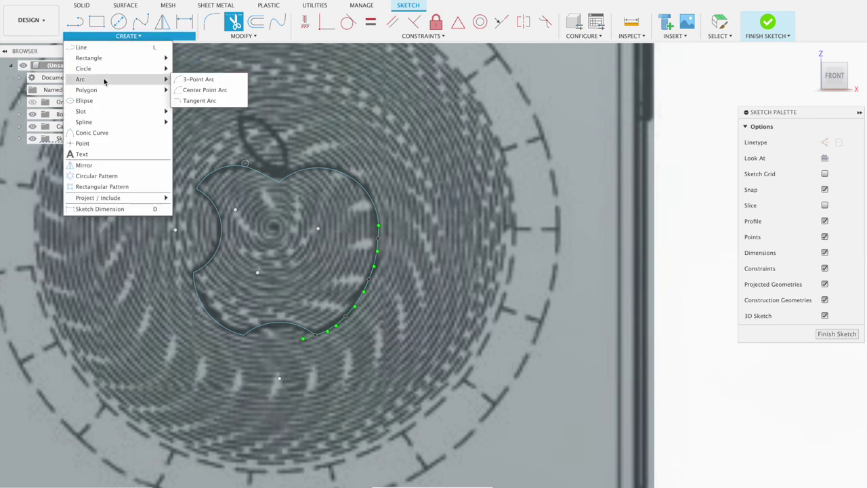
# Start a 3-point arc from above the leaf to the apple's top, then cancel it
pyautogui.click(189, 79)
pyautogui.click(241, 116)
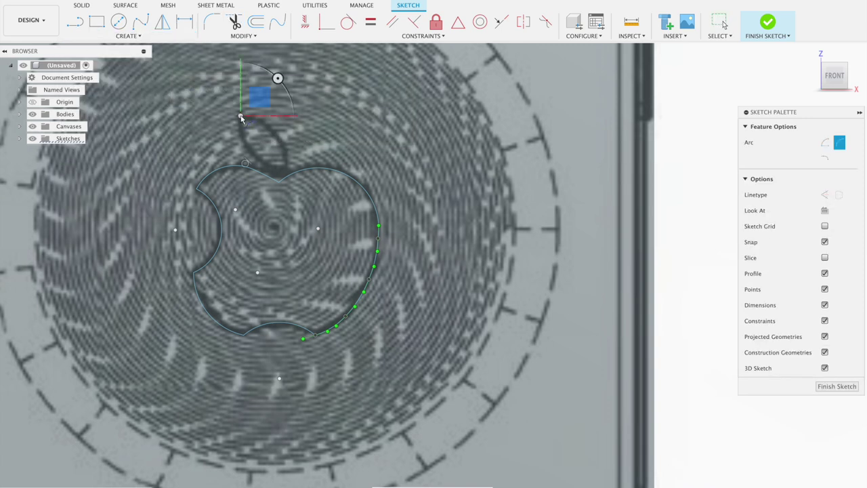
pyautogui.click(279, 181)
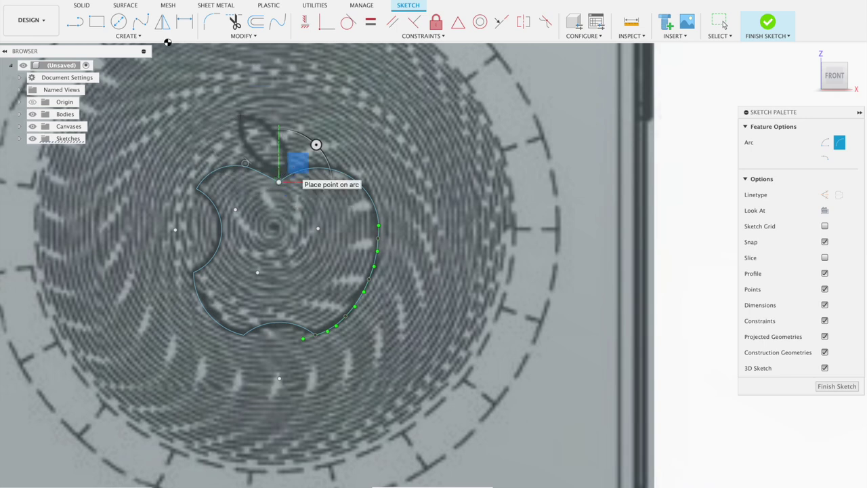
pyautogui.press('Escape')
# Redraw a 3-point arc from the leaf tip to the apple's top dip, tracing the leaf edge
pyautogui.click(128, 35)
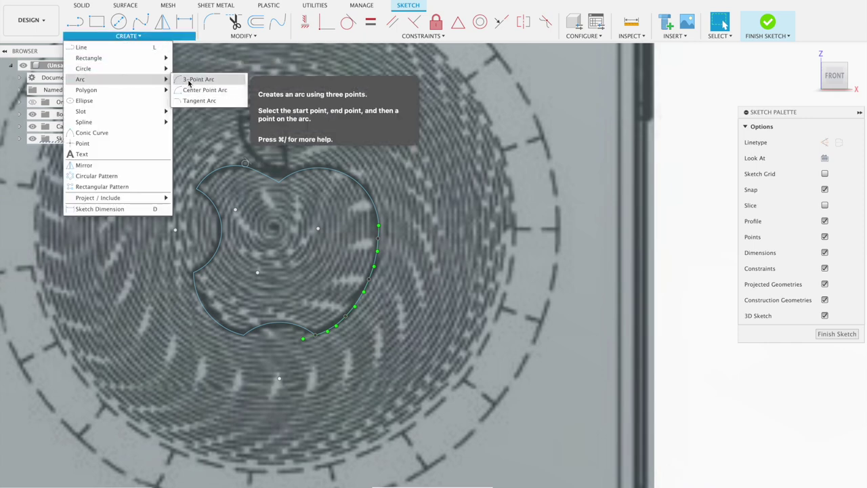
pyautogui.moveTo(80, 79)
pyautogui.click(189, 82)
pyautogui.click(242, 117)
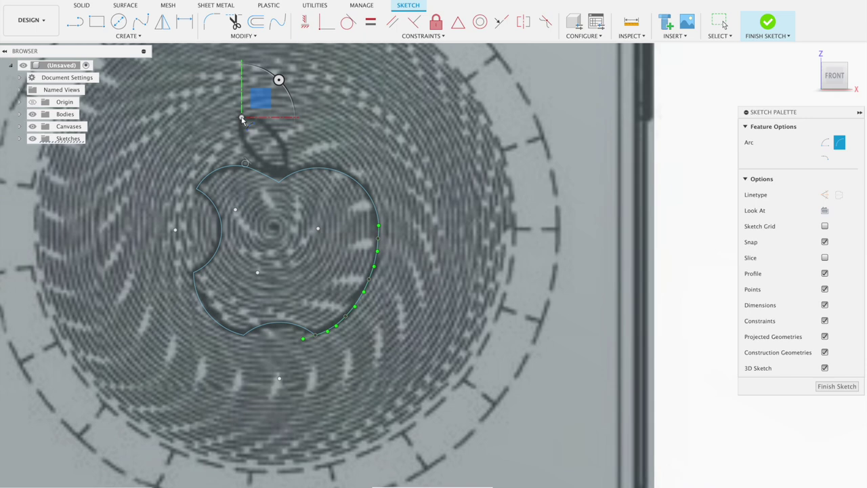
pyautogui.click(280, 169)
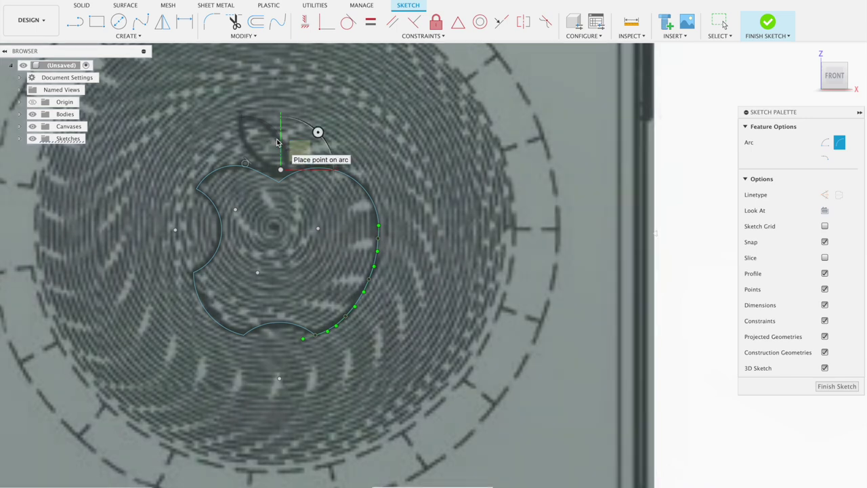
pyautogui.click(314, 102)
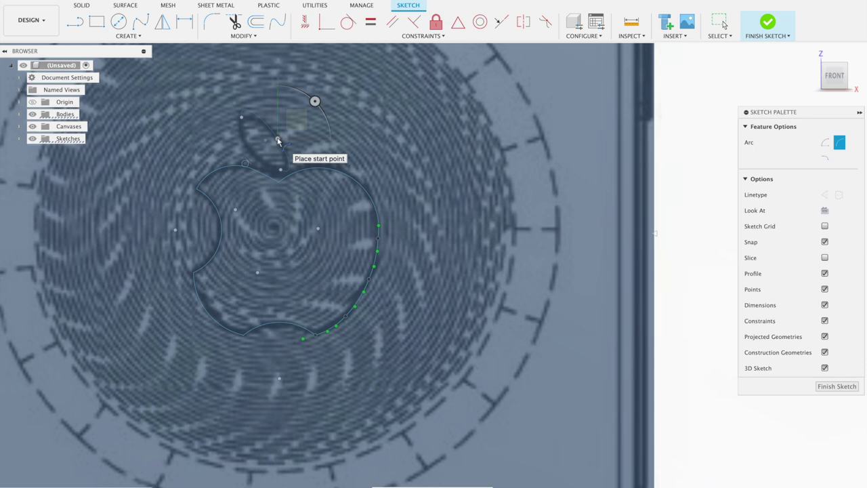
pyautogui.scroll(-1, 276, 137)
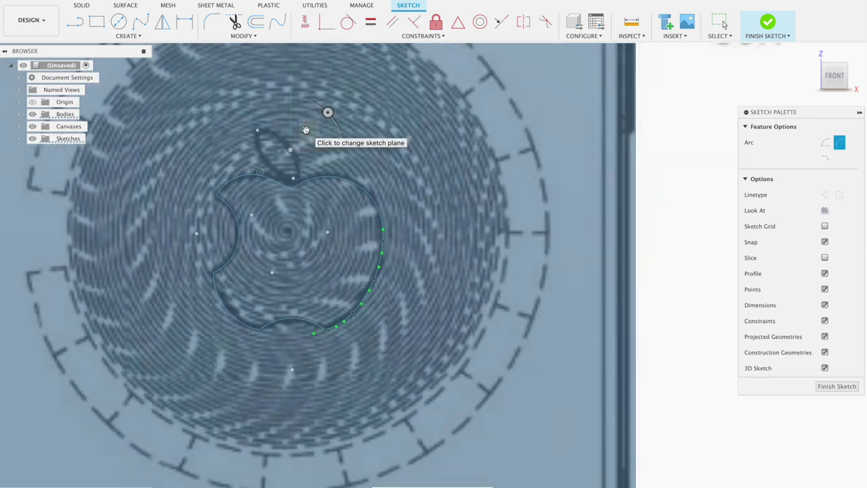
pyautogui.scroll(2, 306, 129)
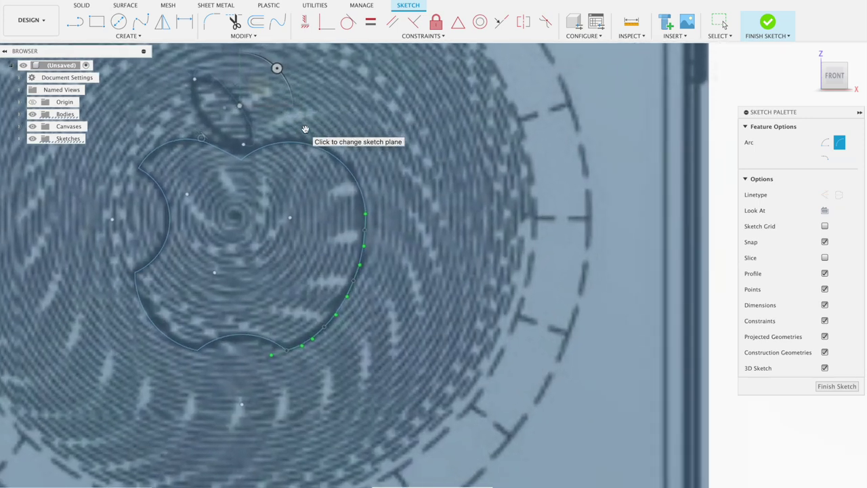
pyautogui.press('Escape')
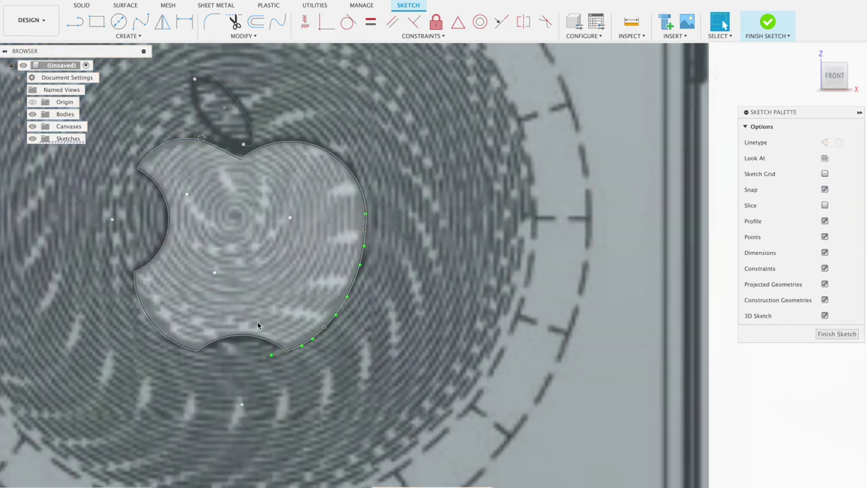
# Confirm the apple body is a closed profile and trim away the misdrawn leaf curve
pyautogui.click(257, 325)
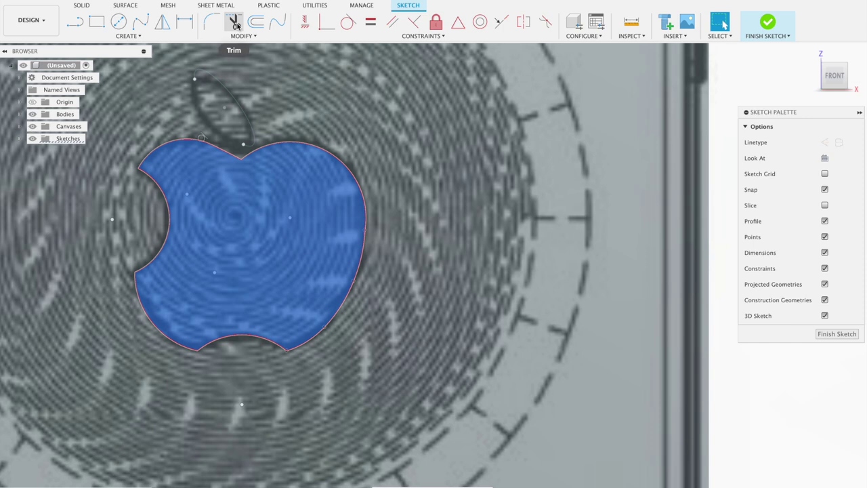
pyautogui.click(235, 21)
pyautogui.click(232, 101)
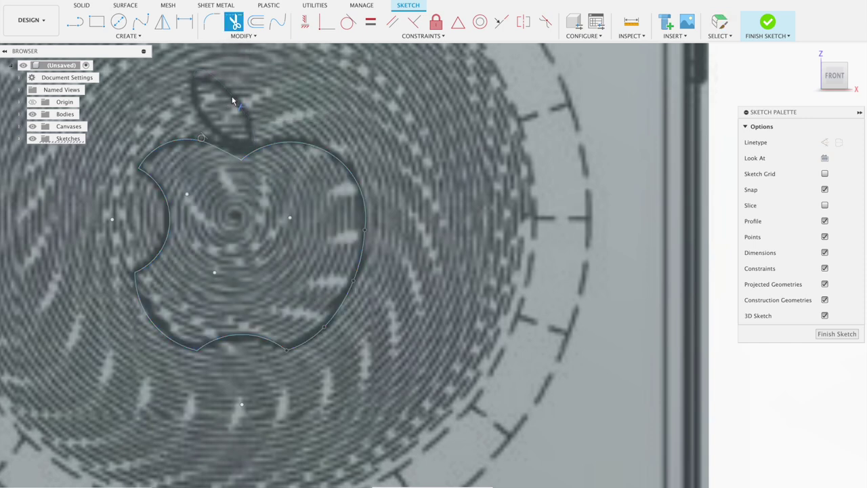
pyautogui.click(127, 36)
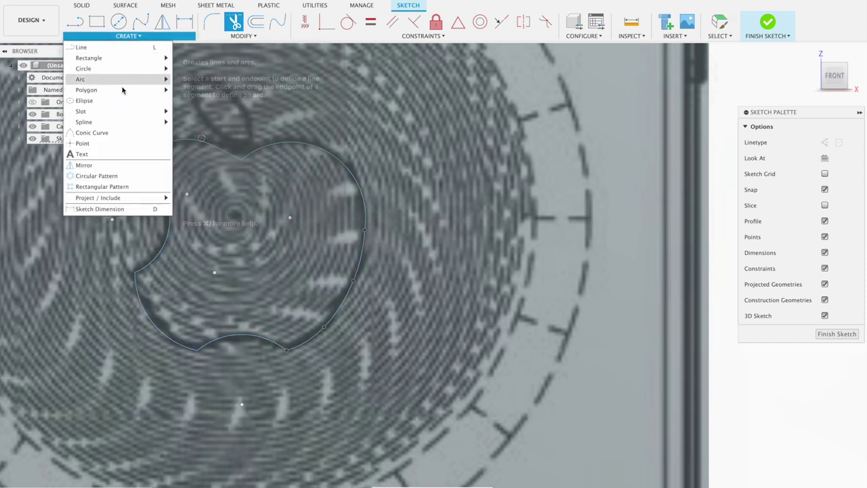
pyautogui.moveTo(80, 79)
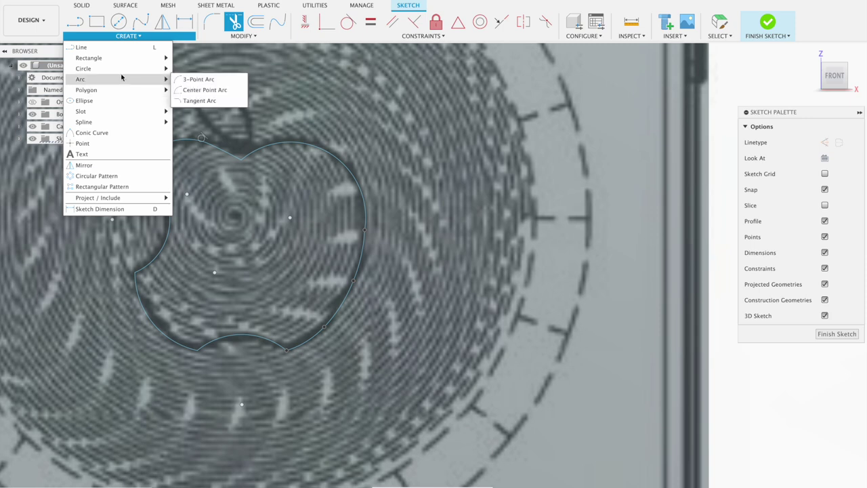
# Trace the leaf's right edge with a 3-point arc from the leaf tip to the top notch
pyautogui.click(182, 80)
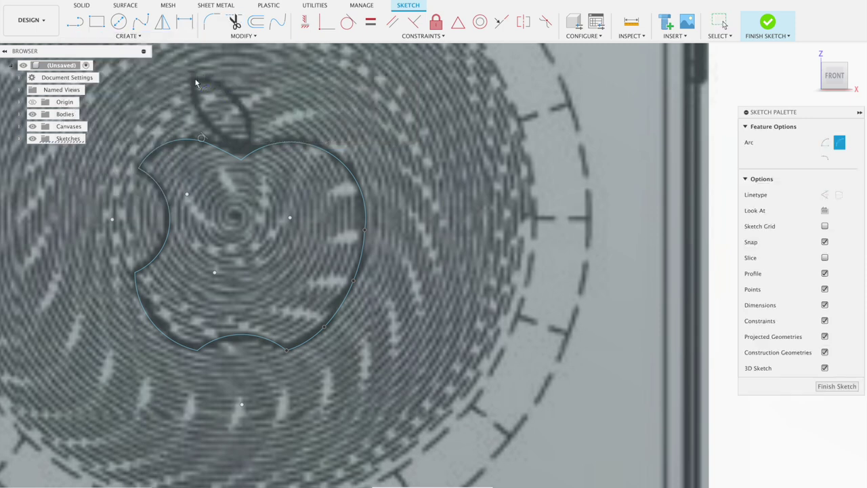
pyautogui.click(193, 77)
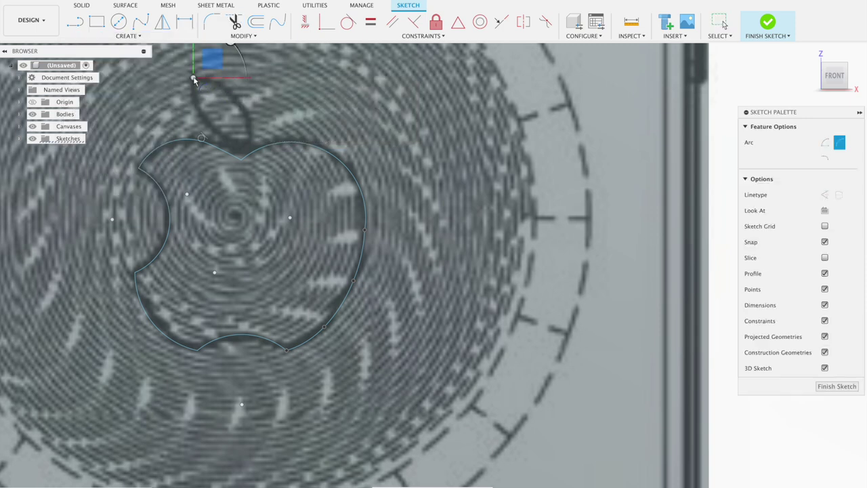
pyautogui.click(241, 148)
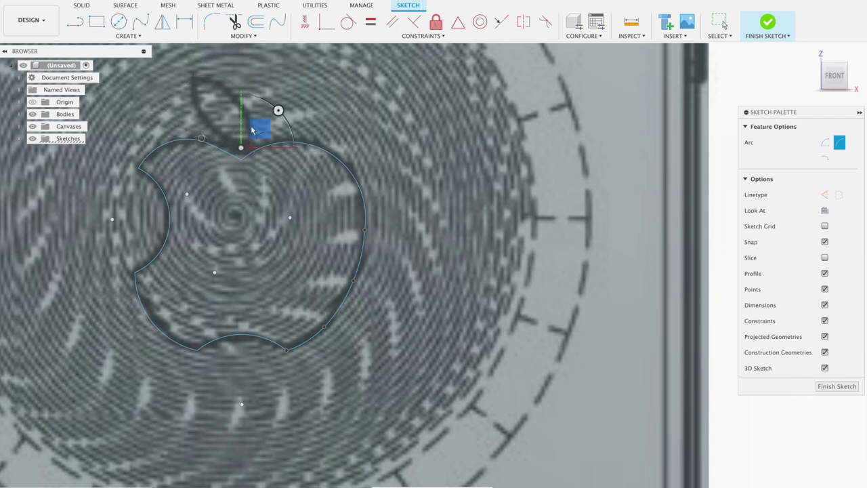
pyautogui.click(242, 117)
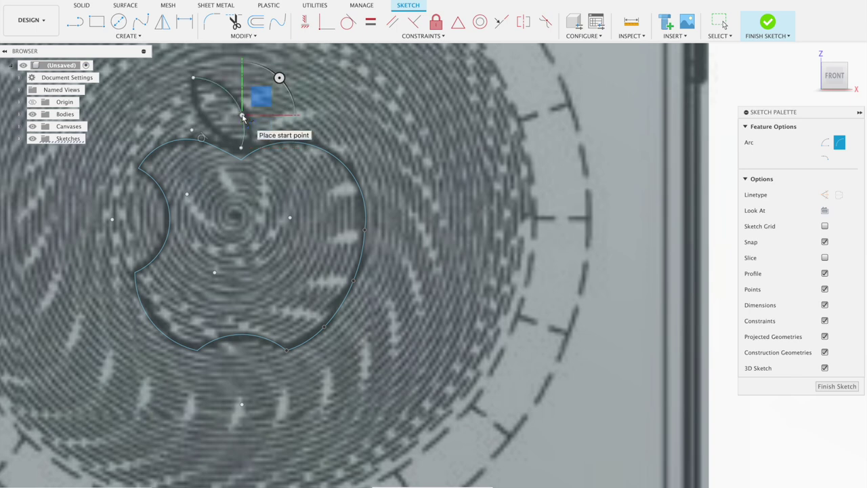
# Trace the leaf's left edge with a second 3-point arc and finish the sketch
pyautogui.click(109, 36)
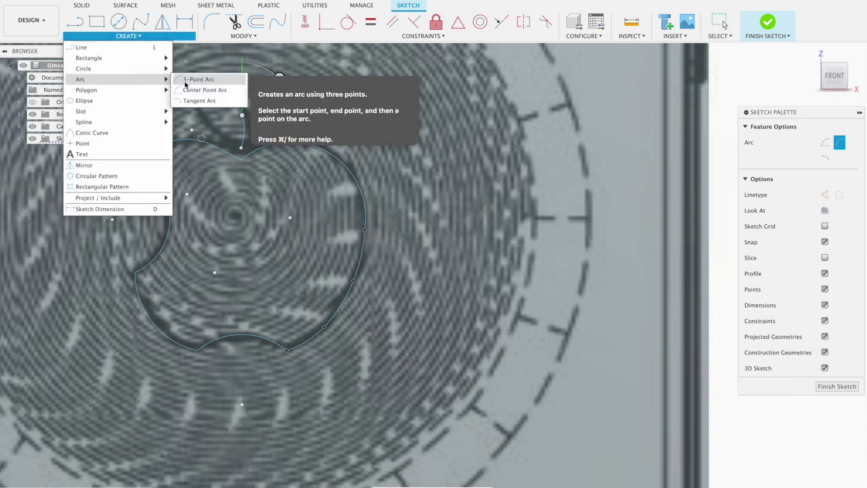
pyautogui.moveTo(101, 79)
pyautogui.click(186, 84)
pyautogui.click(194, 79)
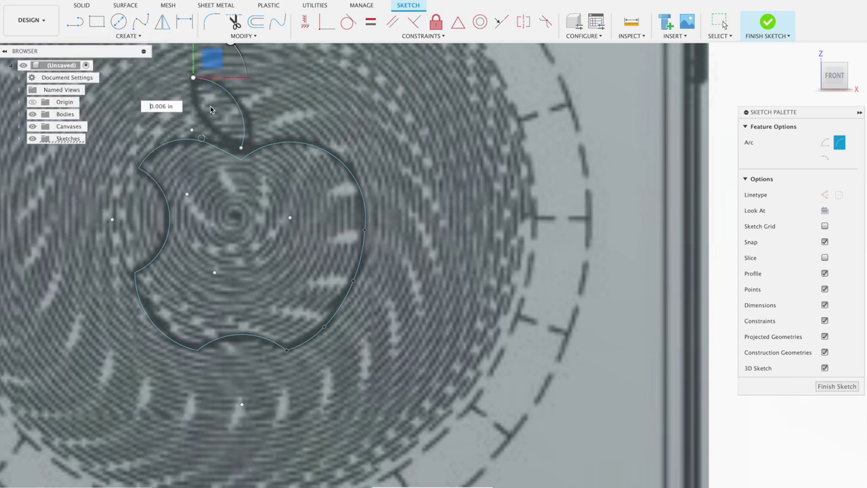
pyautogui.click(240, 149)
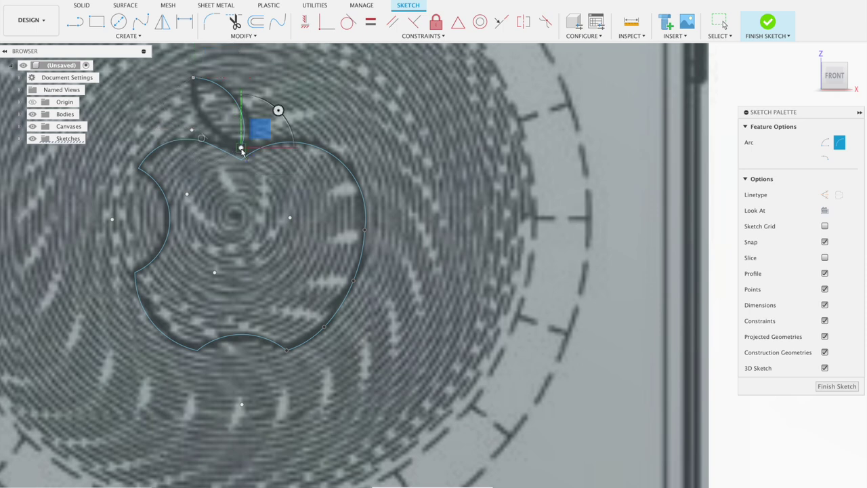
pyautogui.click(209, 129)
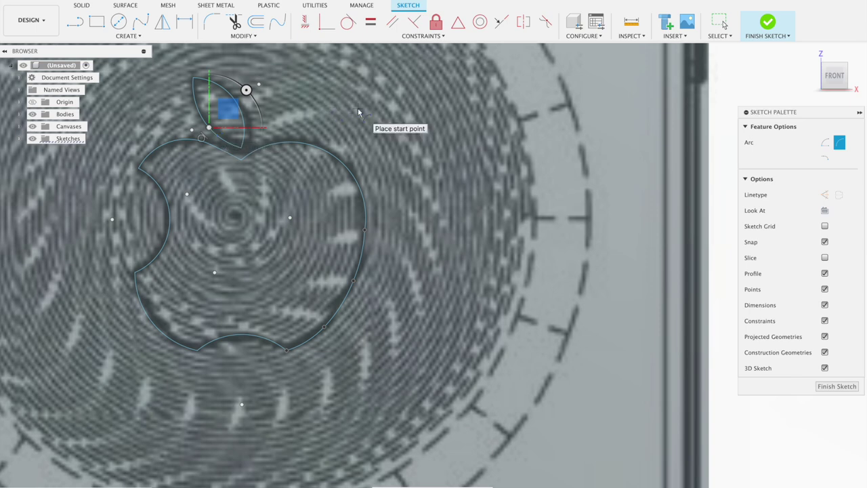
pyautogui.scroll(-2, 357, 108)
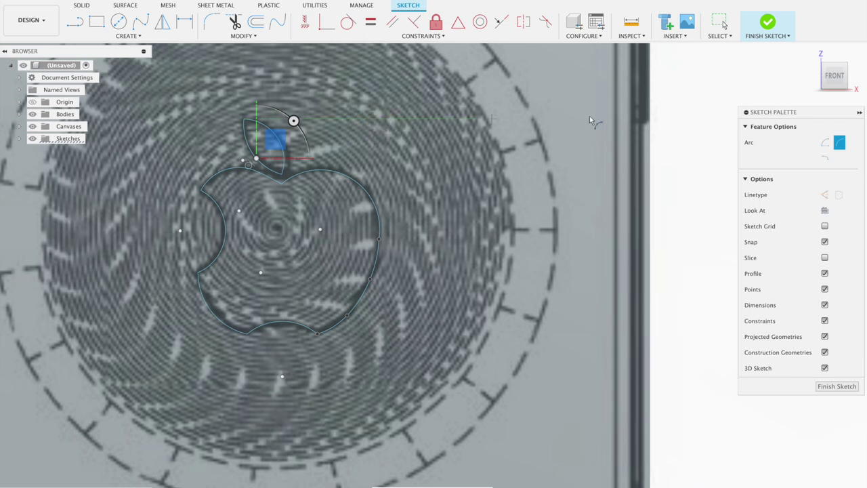
pyautogui.click(772, 25)
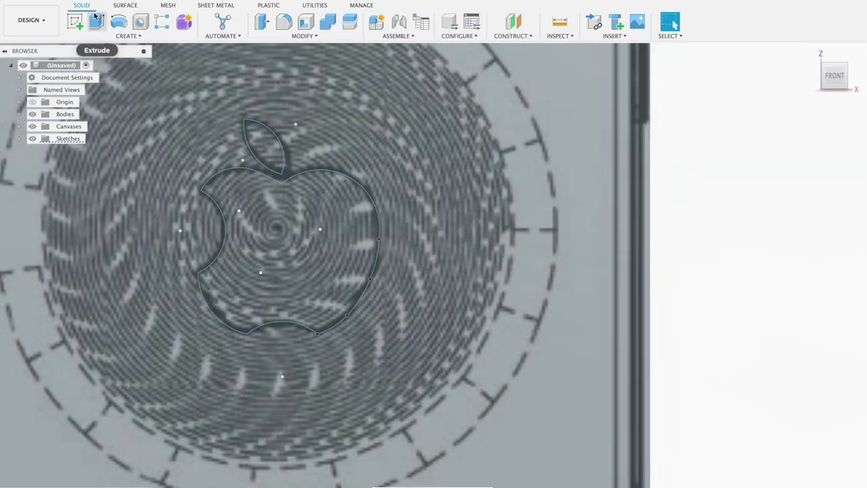
# Extrude the leaf and apple body profiles 0.10 in out of the phone back as a Join
pyautogui.click(96, 21)
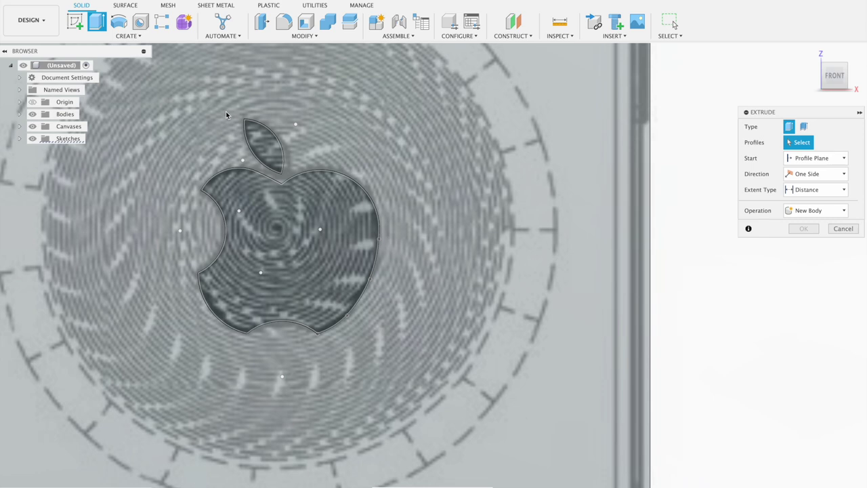
pyautogui.click(261, 207)
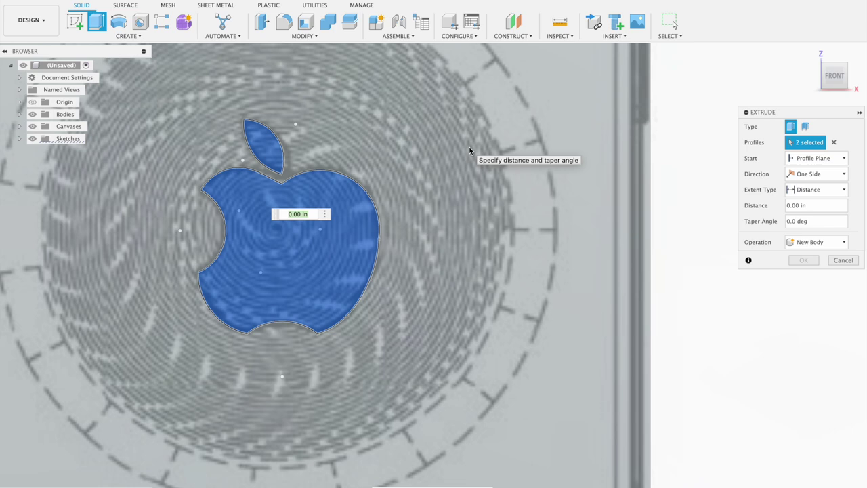
pyautogui.keyDown('shift'); pyautogui.moveTo(470, 150); pyautogui.dragTo(330, 300, button='middle'); pyautogui.keyUp('shift')
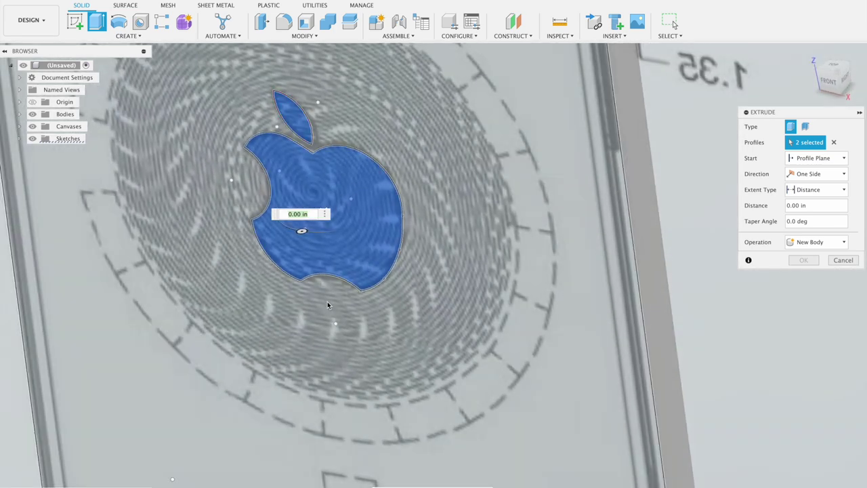
pyautogui.keyDown('shift'); pyautogui.moveTo(329, 247); pyautogui.dragTo(346, 240, button='middle'); pyautogui.keyUp('shift')
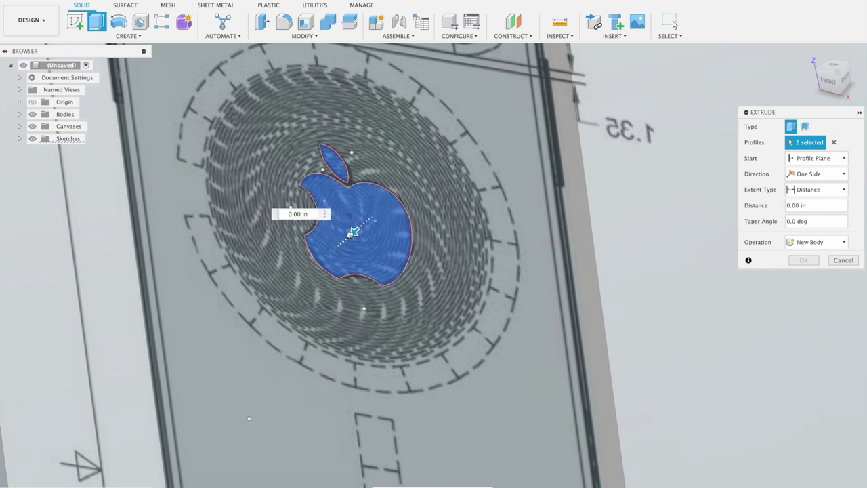
pyautogui.moveTo(353, 231); pyautogui.dragTo(484, 249)
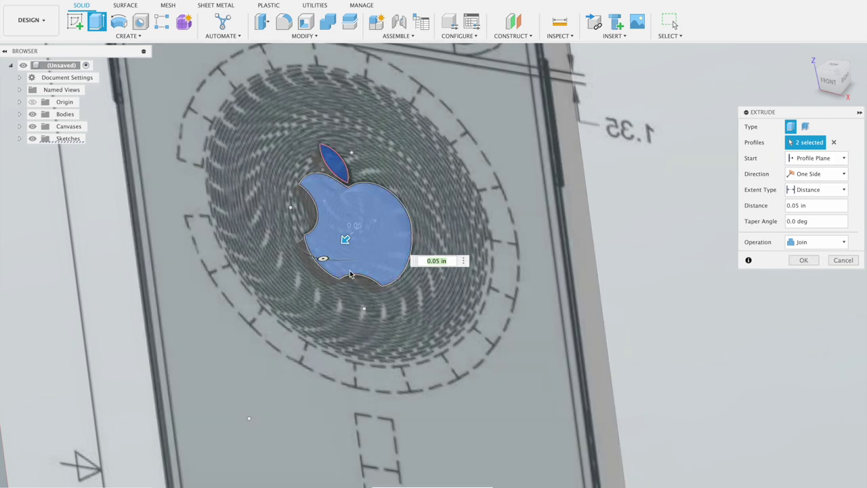
pyautogui.press('Right')
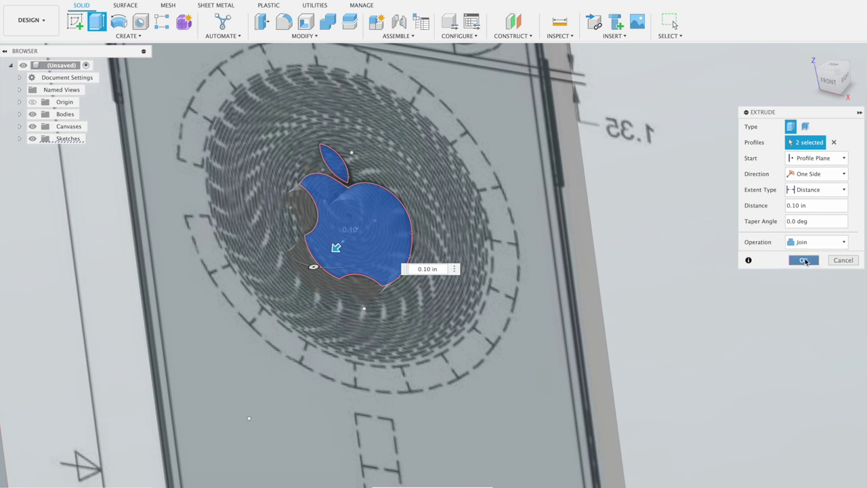
pyautogui.click(804, 260)
# Hide the traced reference canvas and view the phone from the FRONT
pyautogui.scroll(-3, 610, 192)
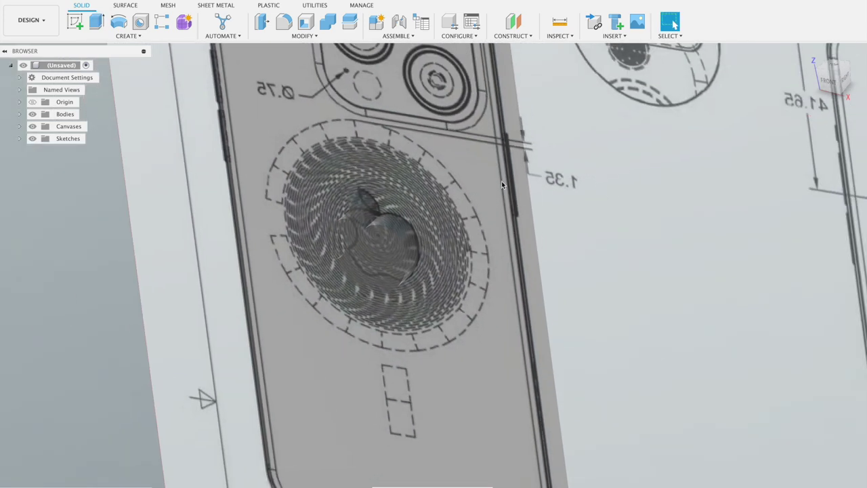
pyautogui.click(31, 127)
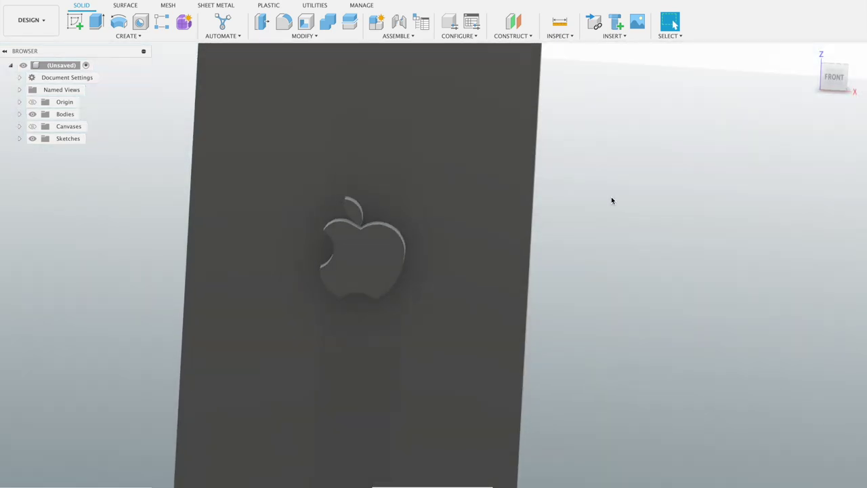
pyautogui.moveTo(833, 76)
pyautogui.click(842, 84)
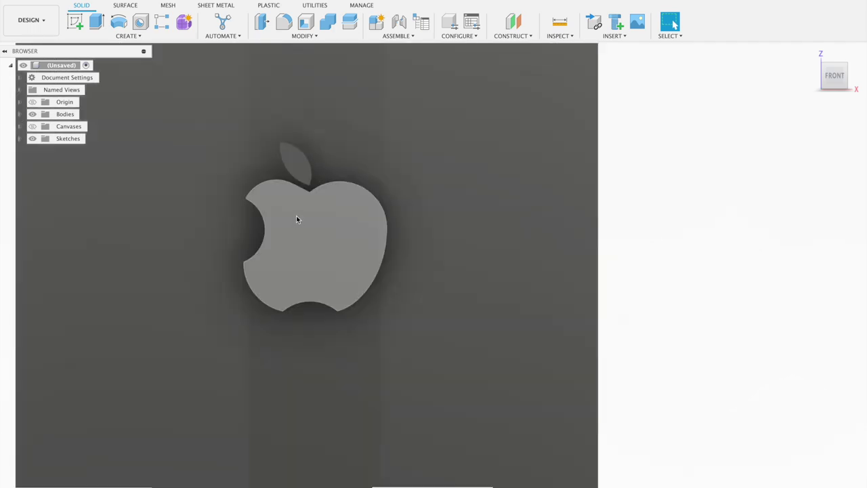
# Select the apple body and leaf faces, start Press Pull, then cancel it
pyautogui.click(296, 215)
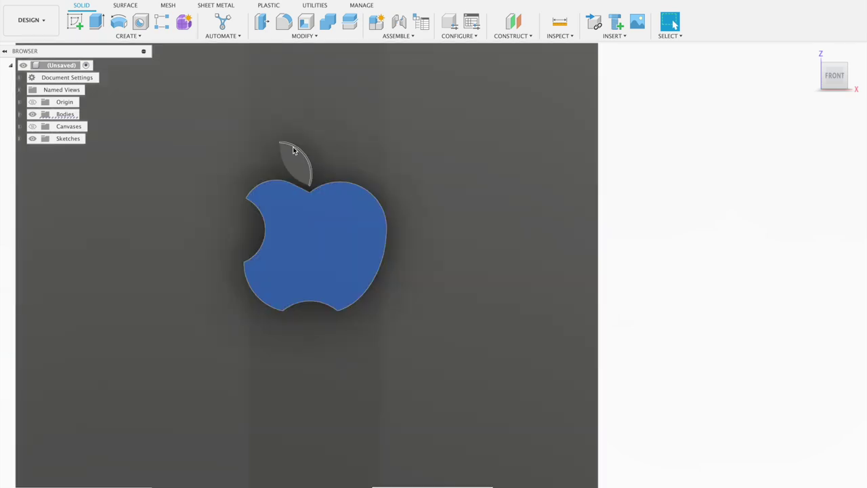
pyautogui.click(293, 158)
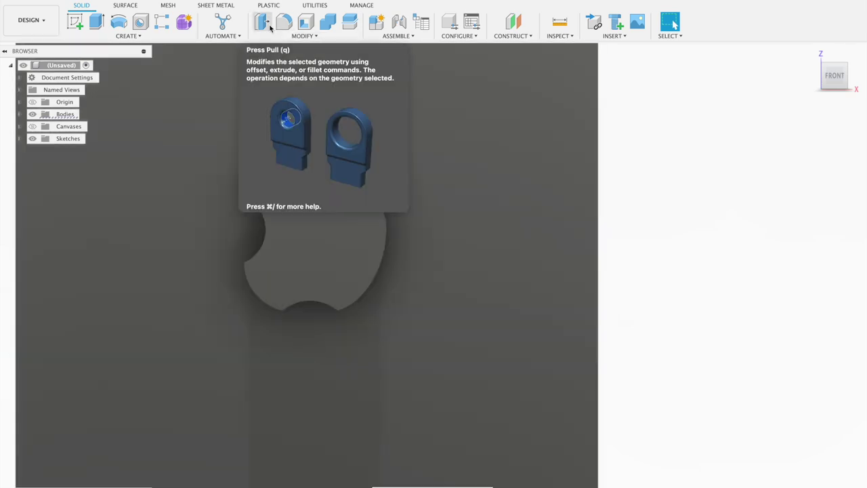
pyautogui.click(261, 25)
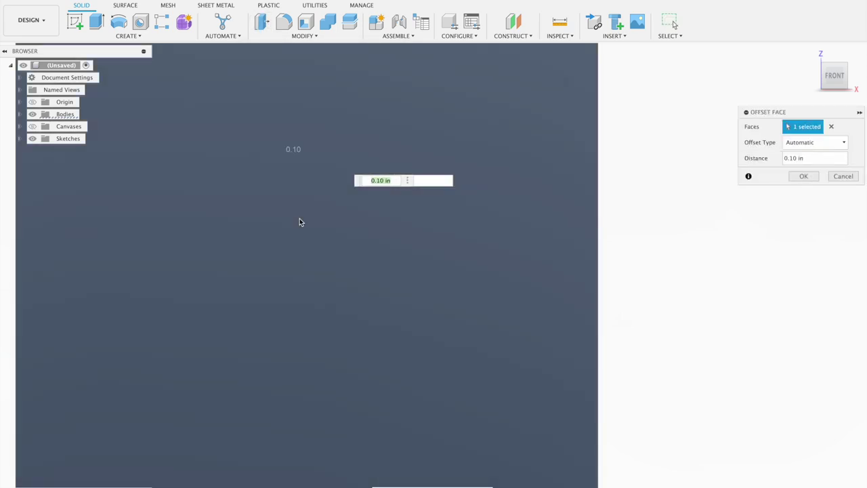
pyautogui.click(846, 176)
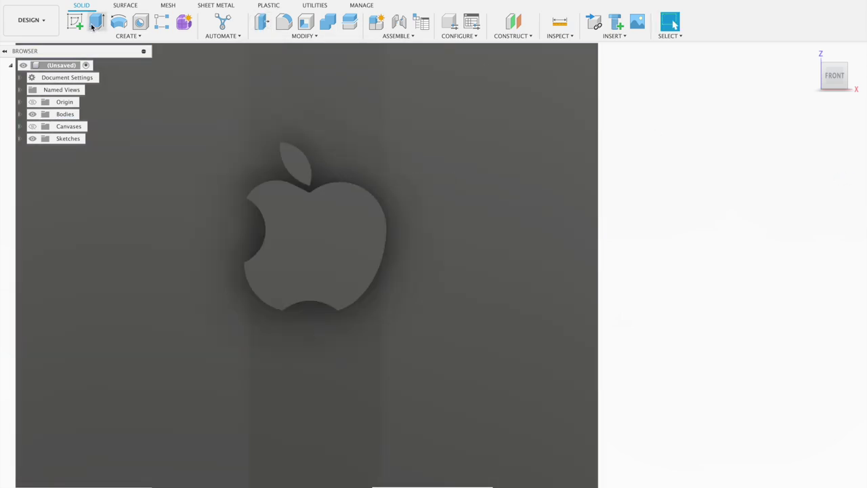
pyautogui.click(93, 24)
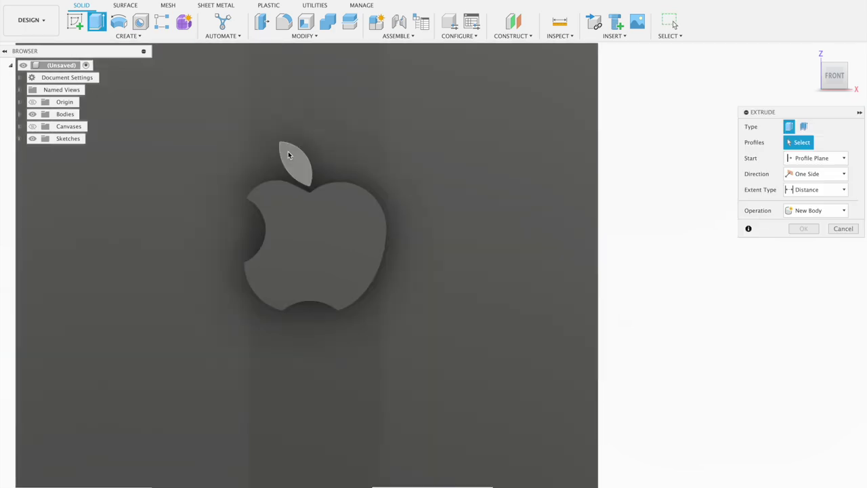
# Extrude-cut the leaf and apple body profiles -0.05 in into the phone back
pyautogui.click(291, 159)
pyautogui.click(309, 229)
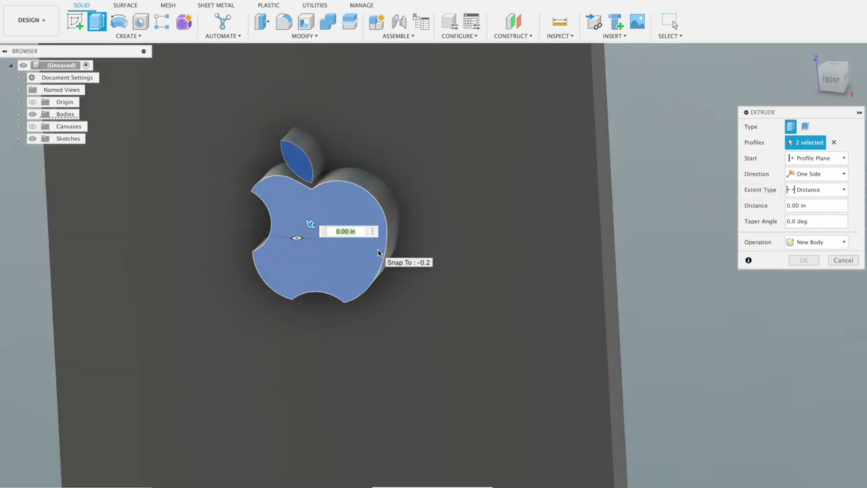
pyautogui.moveTo(310, 223); pyautogui.dragTo(320, 212)
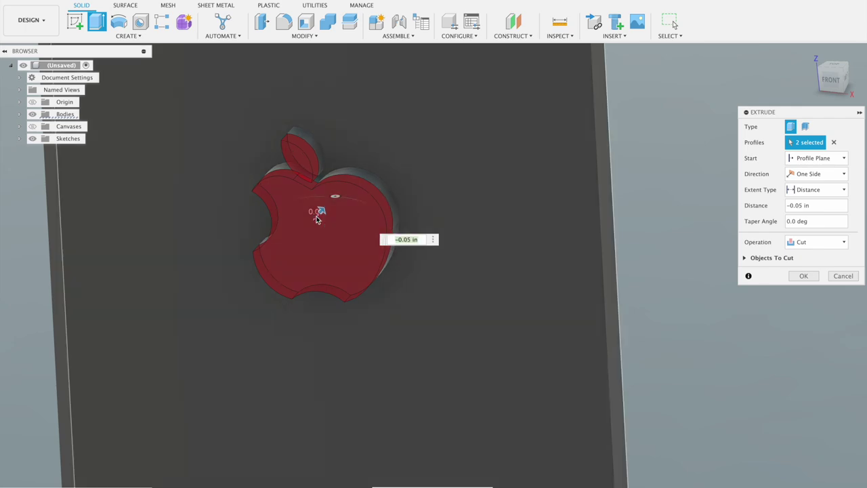
pyautogui.click(803, 275)
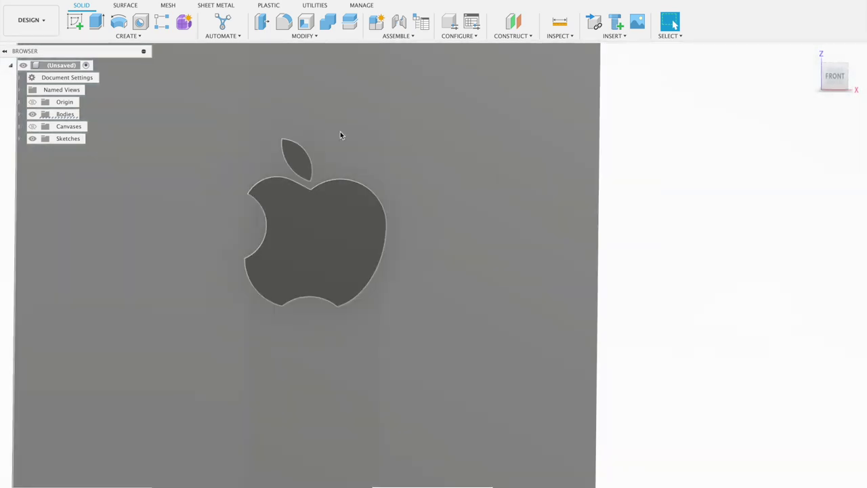
# Fillet the 7 recessed apple outline edges with a 0.015 in radius
pyautogui.press('f')
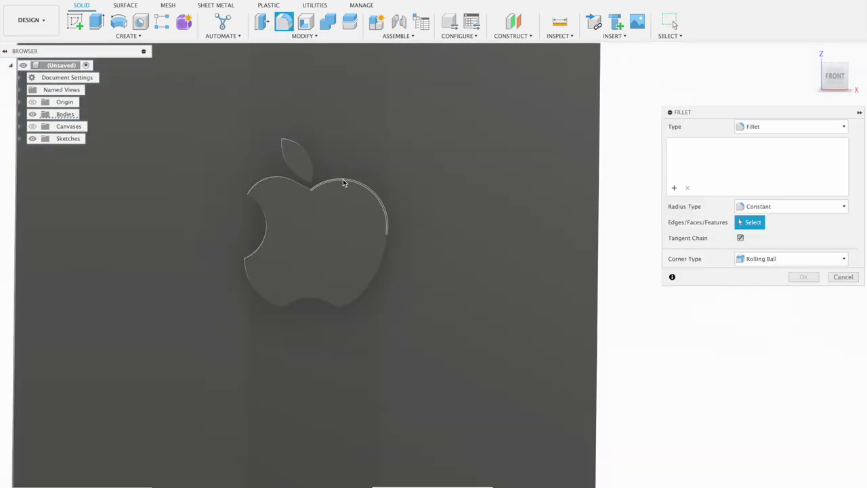
pyautogui.click(342, 179)
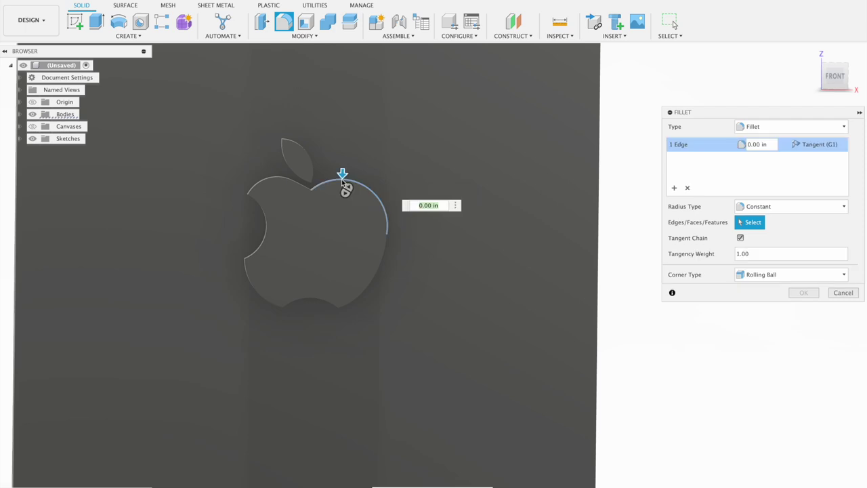
pyautogui.click(287, 181)
pyautogui.click(253, 258)
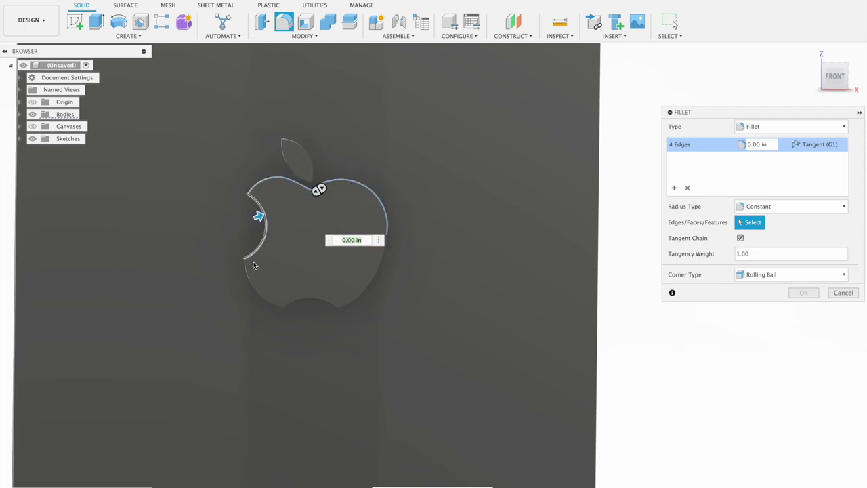
pyautogui.click(254, 283)
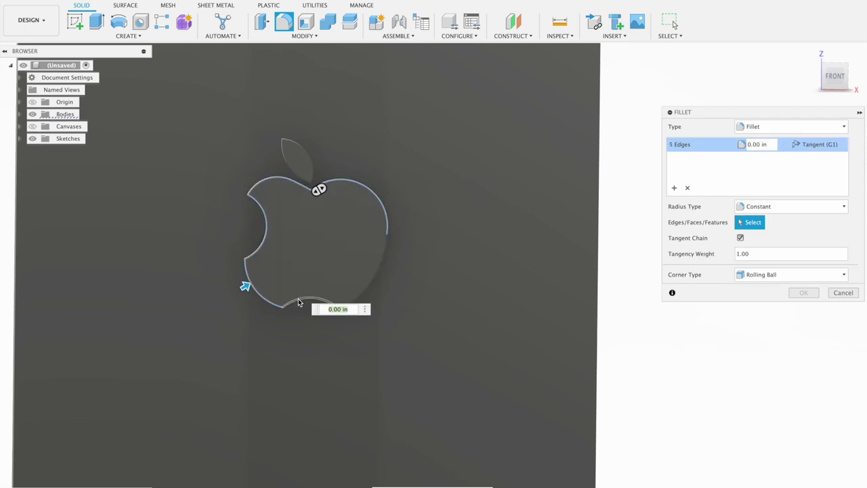
pyautogui.click(300, 303)
pyautogui.click(363, 296)
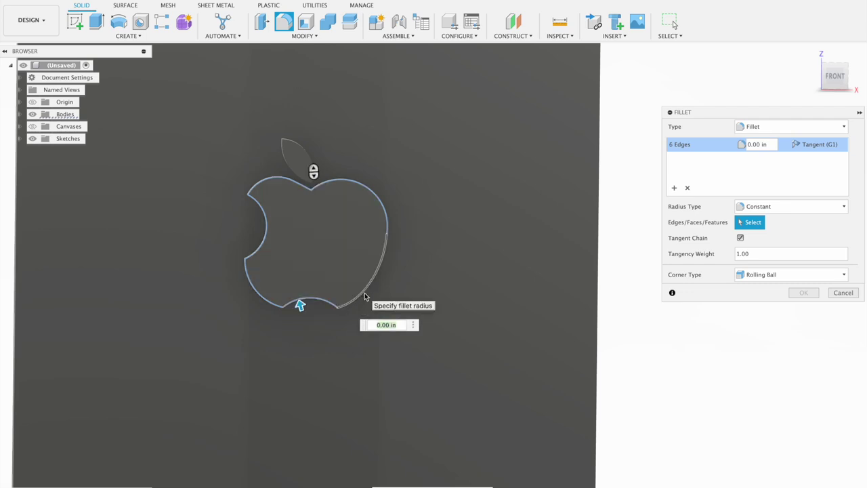
pyautogui.moveTo(364, 296); pyautogui.dragTo(364, 296)
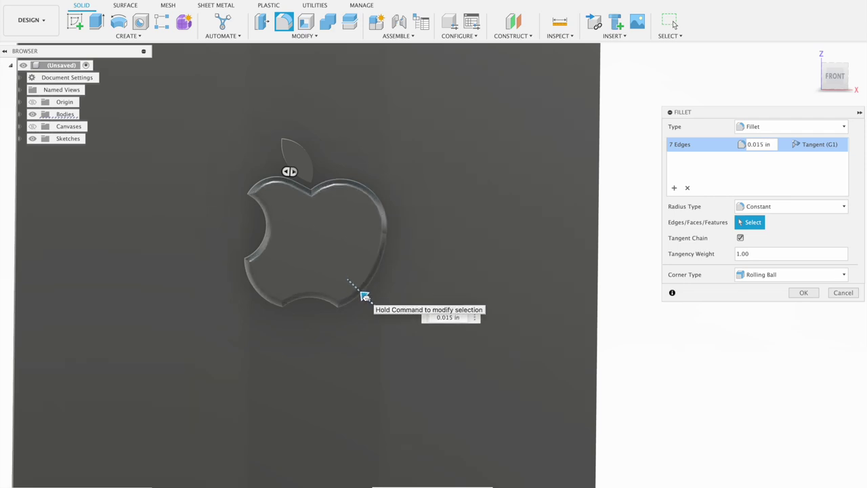
pyautogui.click(803, 292)
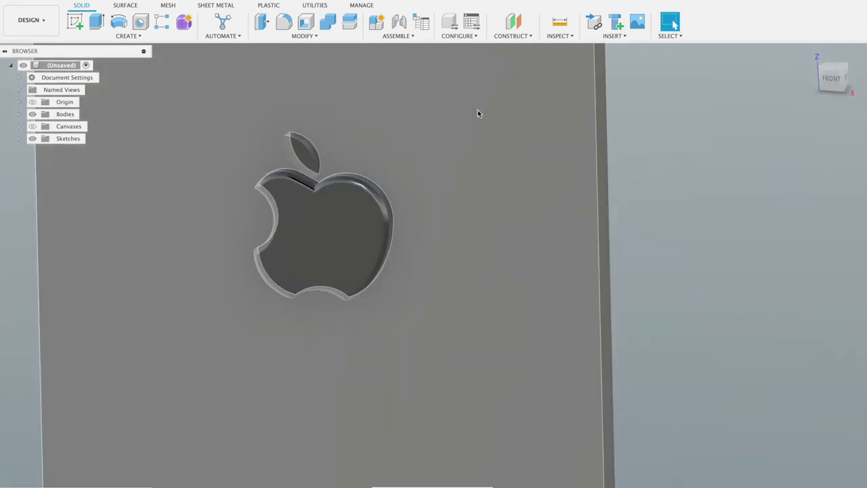
# Fillet the apple rim faces and the two leaf edges with a 0.01 in radius
pyautogui.keyDown('shift'); pyautogui.moveTo(391, 187); pyautogui.dragTo(378, 198, button='middle'); pyautogui.keyUp('shift')
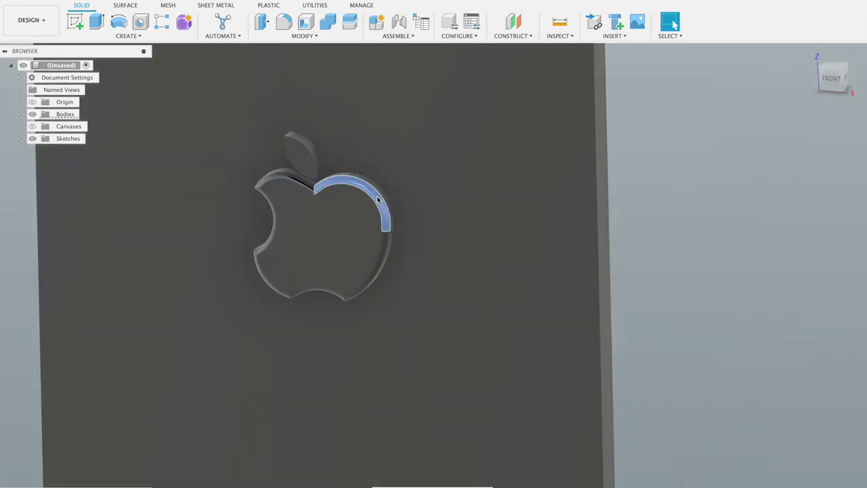
pyautogui.click(377, 197)
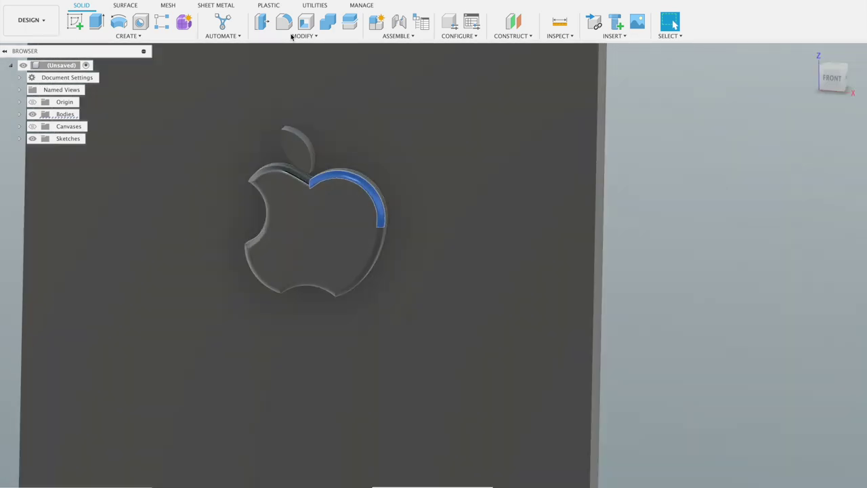
pyautogui.click(285, 23)
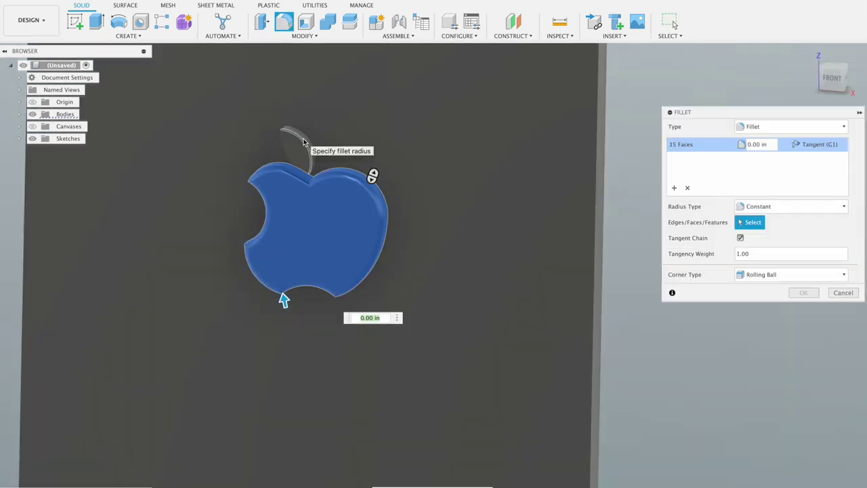
pyautogui.click(296, 137)
pyautogui.click(279, 154)
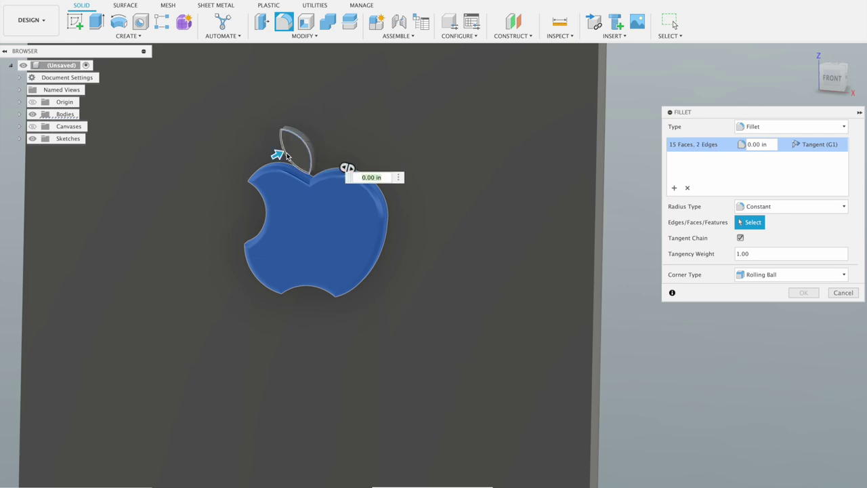
pyautogui.moveTo(351, 167); pyautogui.dragTo(348, 169)
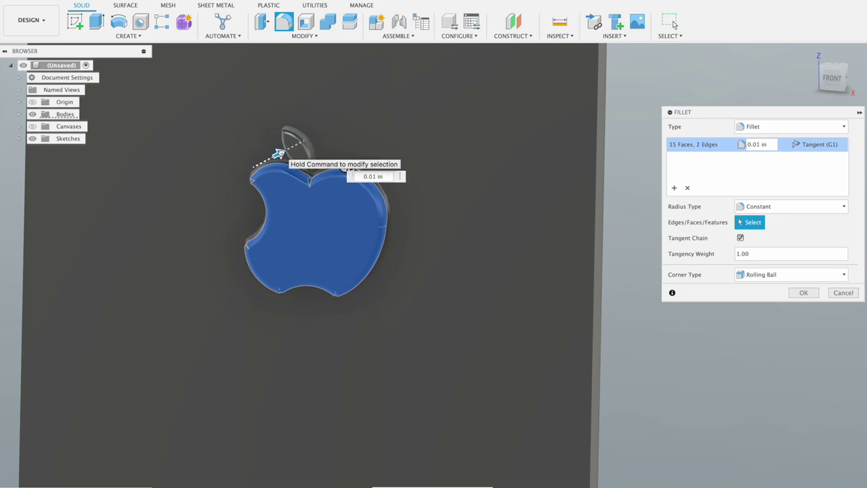
pyautogui.click(802, 293)
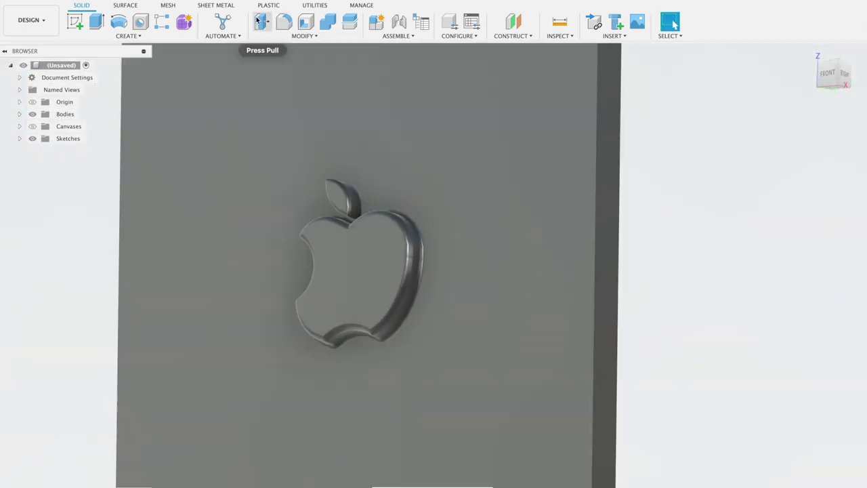
pyautogui.click(259, 21)
pyautogui.click(96, 21)
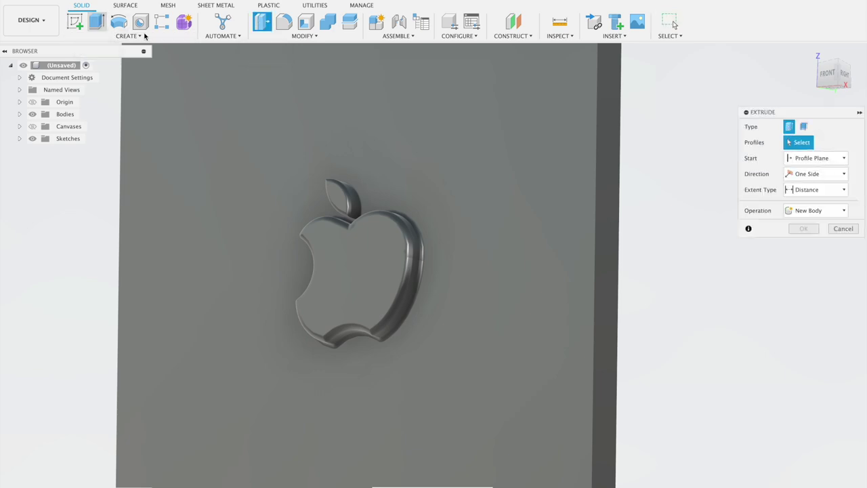
pyautogui.click(488, 181)
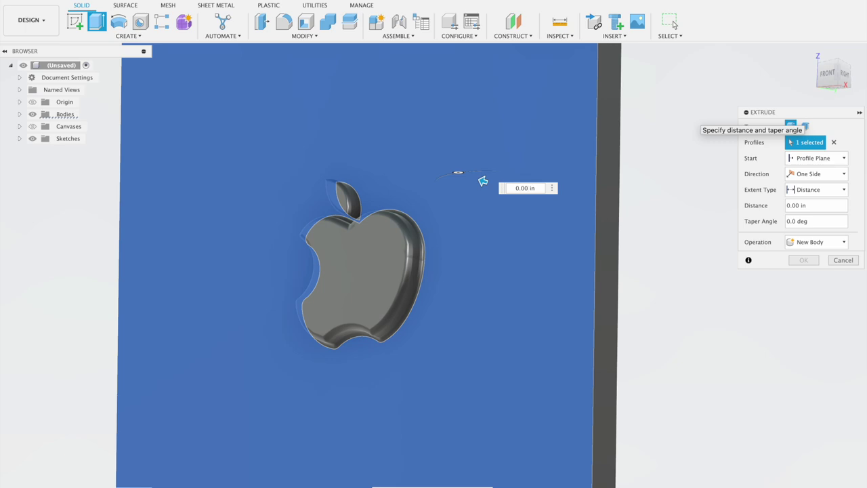
pyautogui.click(674, 25)
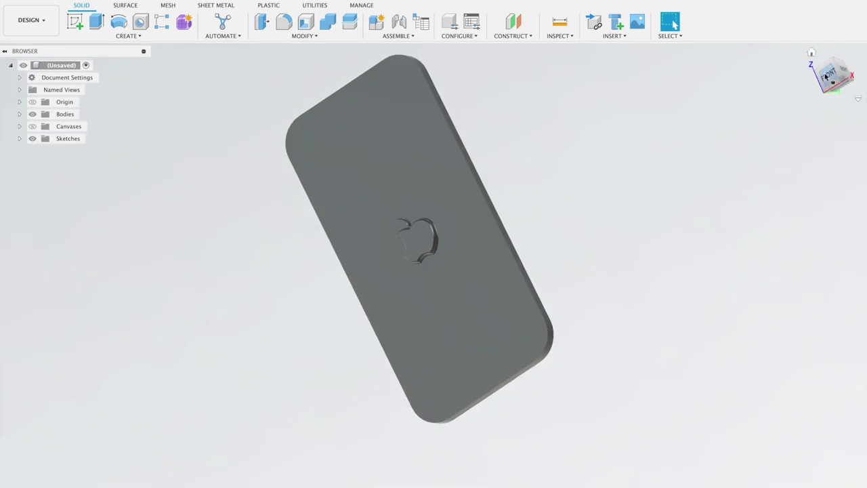
pyautogui.click(827, 76)
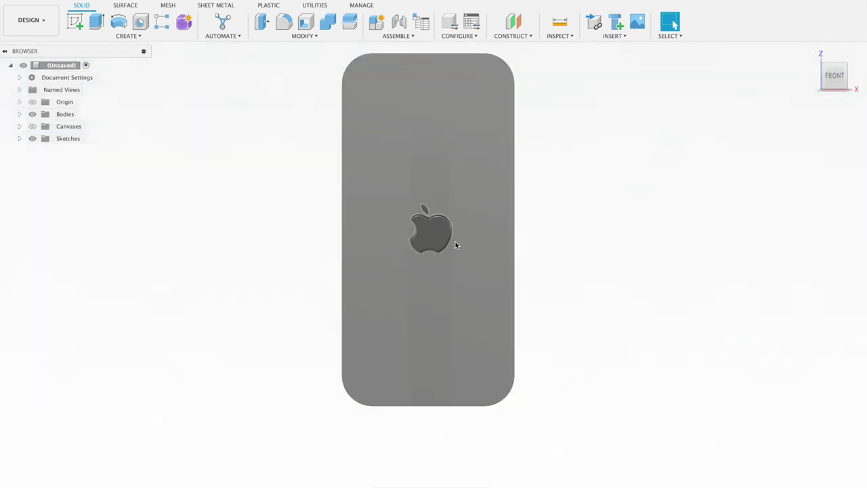
# Extrude-cut the apple body and leaf profiles a further -0.05 in, leaving a thin logo rim
pyautogui.scroll(2, 455, 245)
pyautogui.scroll(1, 453, 251)
pyautogui.scroll(1, 453, 251)
pyautogui.scroll(1, 453, 251)
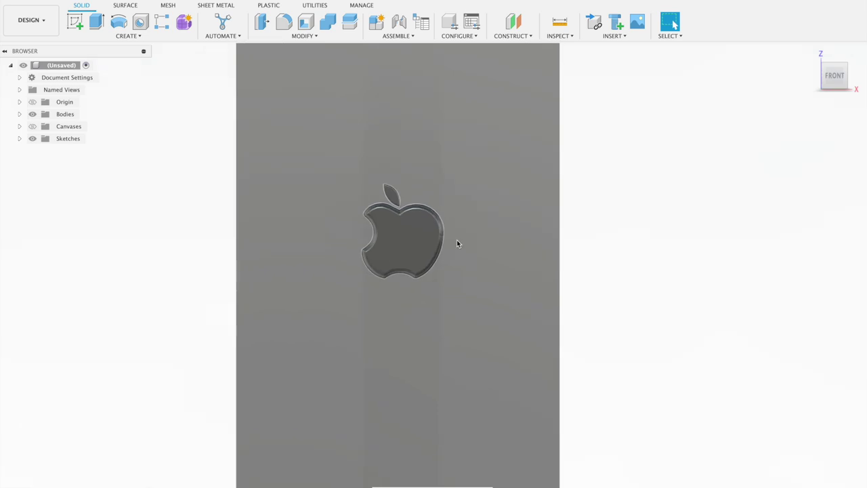
pyautogui.scroll(1, 457, 242)
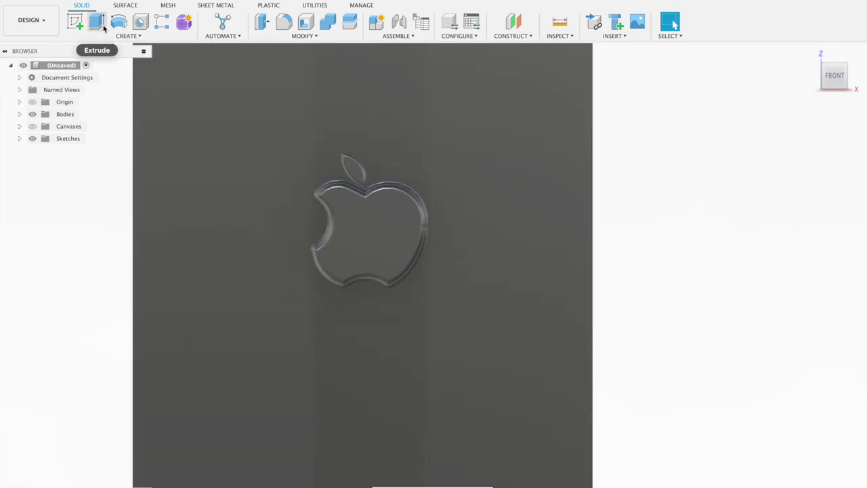
pyautogui.click(96, 21)
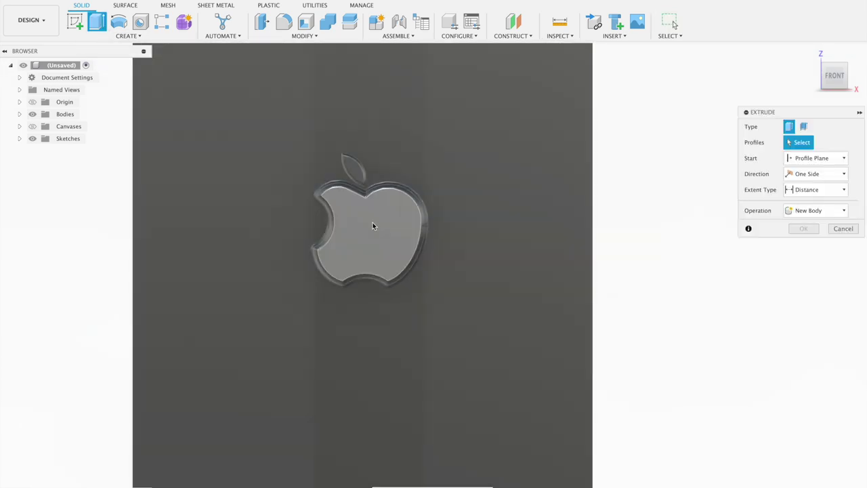
pyautogui.click(373, 226)
pyautogui.click(353, 168)
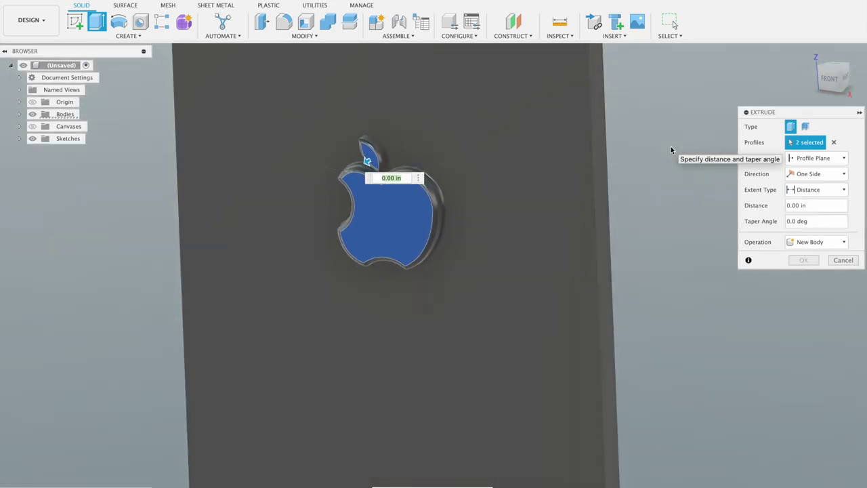
pyautogui.keyDown('shift'); pyautogui.moveTo(644, 151); pyautogui.dragTo(368, 162, button='middle'); pyautogui.keyUp('shift')
pyautogui.moveTo(368, 163); pyautogui.dragTo(371, 157)
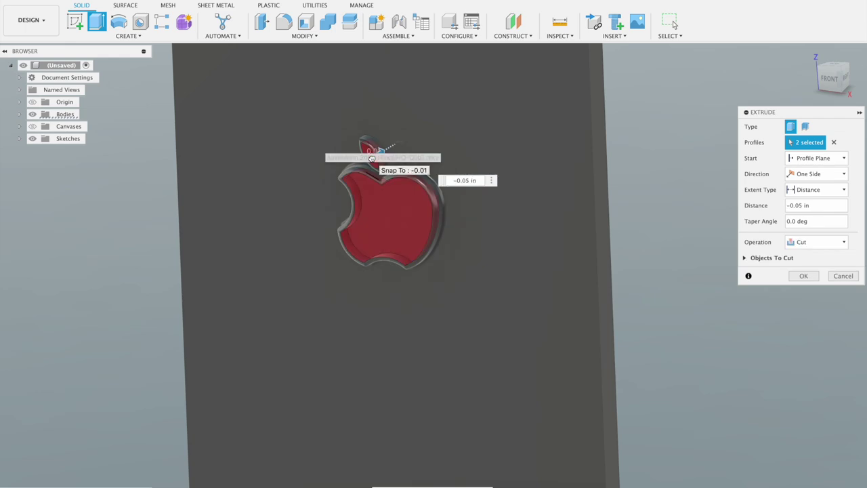
pyautogui.click(805, 275)
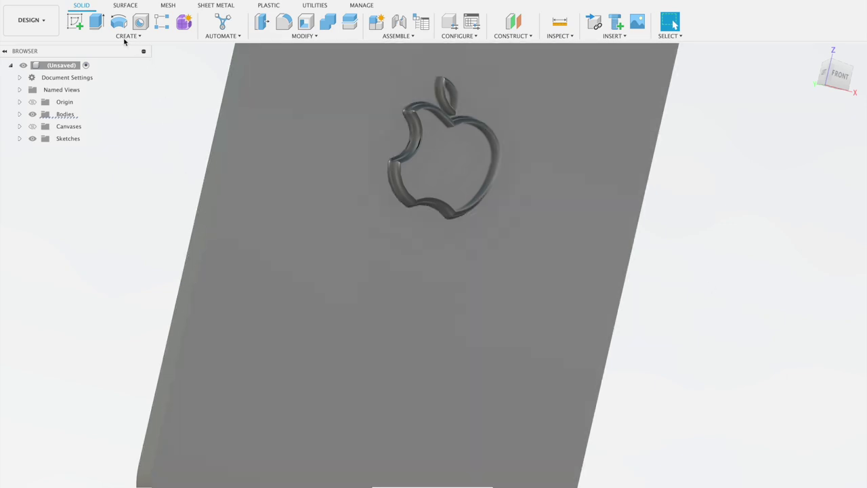
# Try extruding the Apple logo and surrounding panel profiles, then cancel the extrusion
pyautogui.click(97, 22)
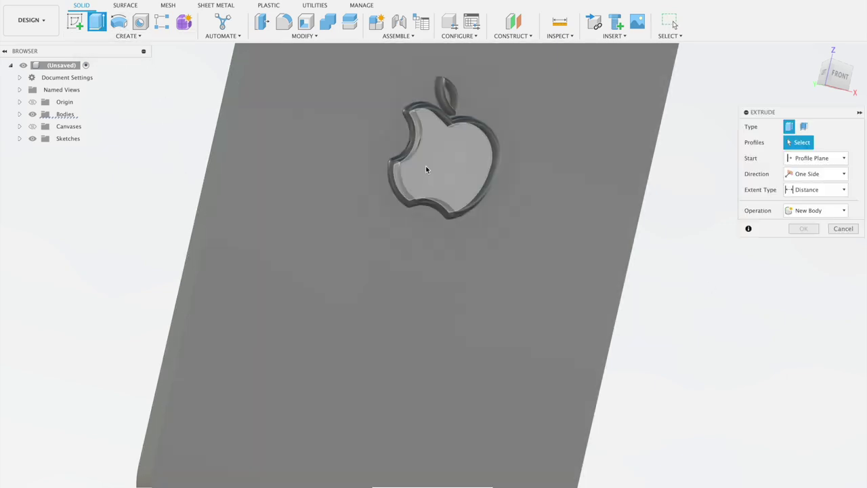
pyautogui.click(426, 169)
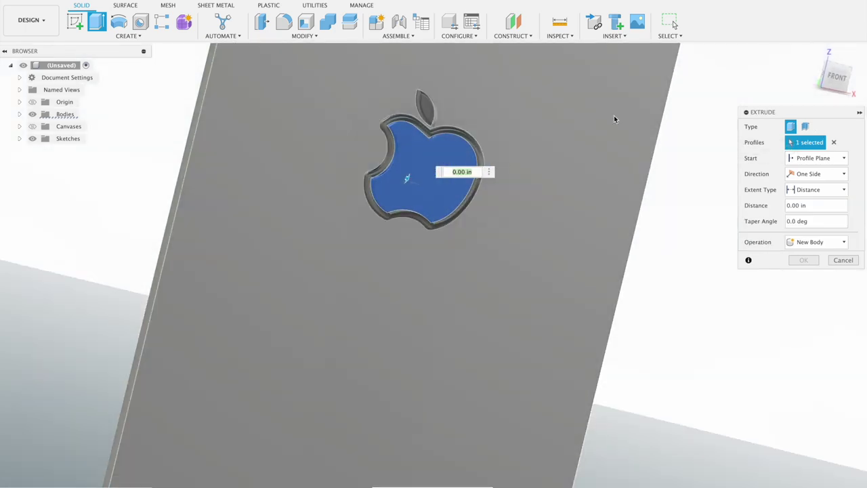
pyautogui.keyDown('shift'); pyautogui.hscroll(5, 613, 116); pyautogui.keyUp('shift')
pyautogui.moveTo(614, 119)
pyautogui.keyDown('shift'); pyautogui.mouseDown(button='middle')
pyautogui.moveTo(449, 155)
pyautogui.moveTo(443, 115)
pyautogui.mouseUp(button='middle'); pyautogui.keyUp('shift')
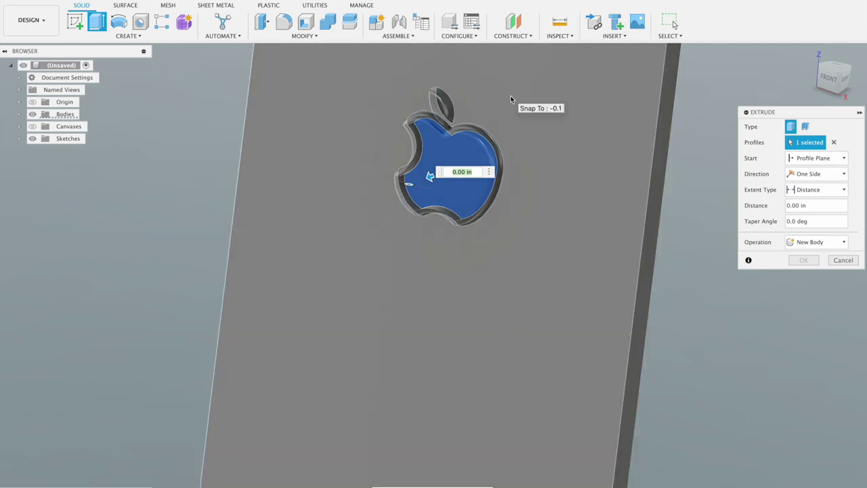
pyautogui.moveTo(511, 101)
pyautogui.keyDown('shift'); pyautogui.mouseDown(button='middle')
pyautogui.moveTo(486, 130)
pyautogui.moveTo(438, 140)
pyautogui.mouseUp(button='middle'); pyautogui.keyUp('shift')
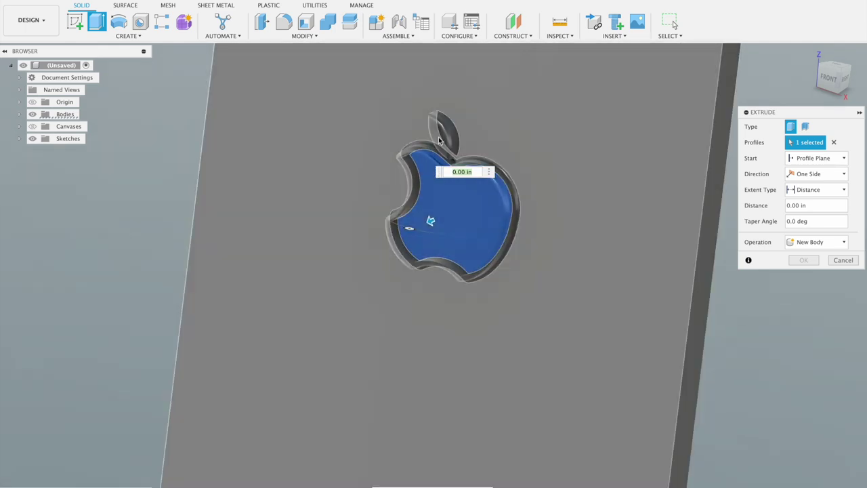
pyautogui.click(438, 140)
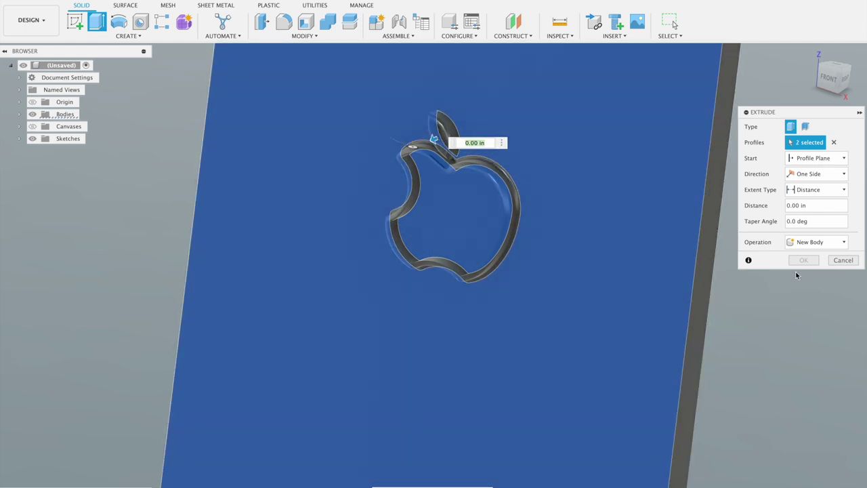
pyautogui.click(841, 260)
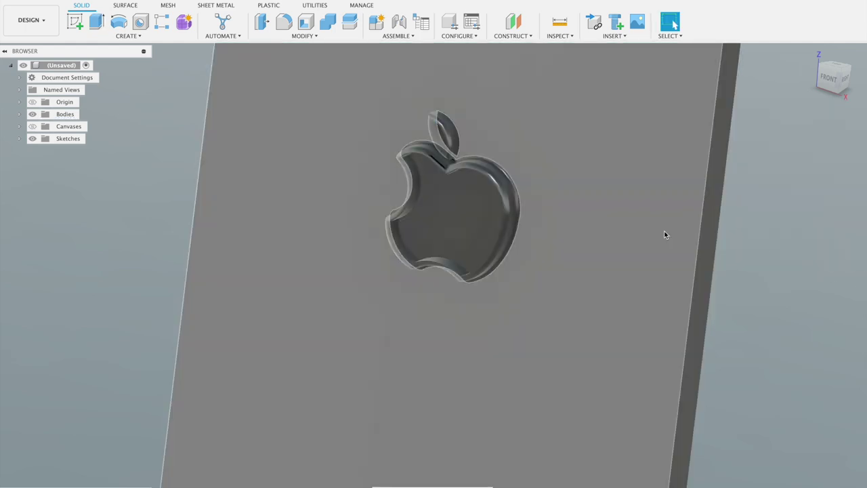
# Extrude the phone's large back face outward 0.05 in as a Join
pyautogui.click(664, 231)
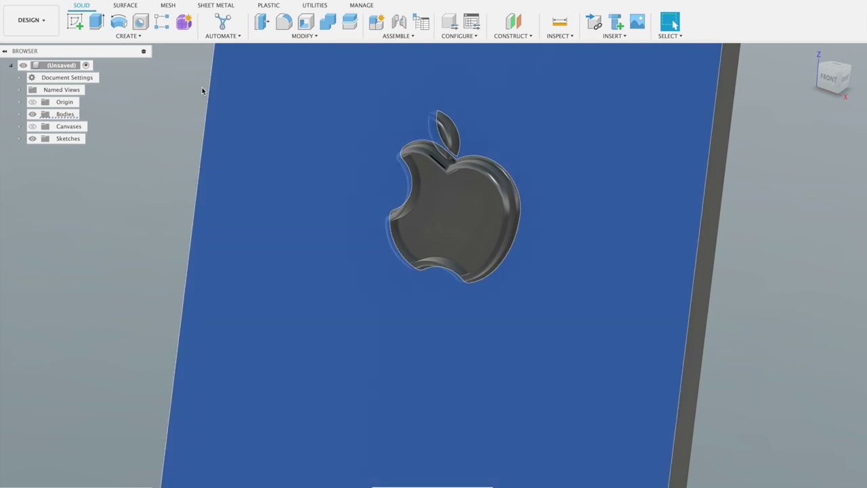
pyautogui.click(95, 22)
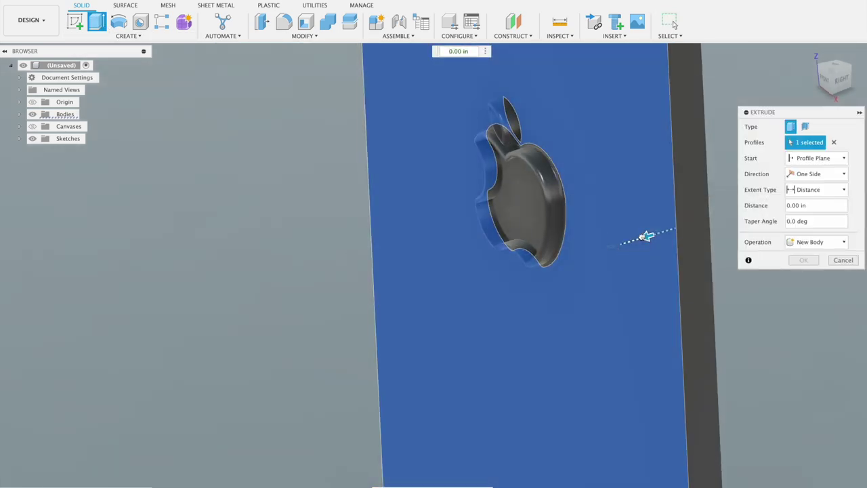
pyautogui.moveTo(645, 235); pyautogui.dragTo(630, 240)
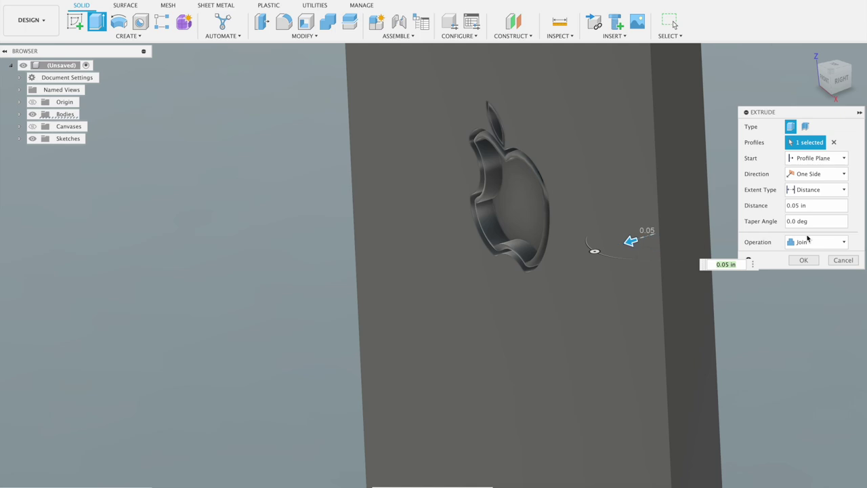
pyautogui.click(801, 261)
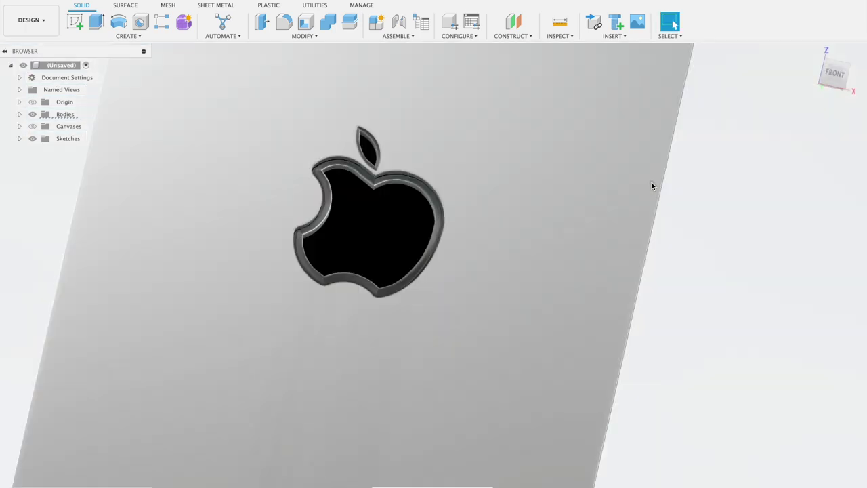
pyautogui.moveTo(835, 72)
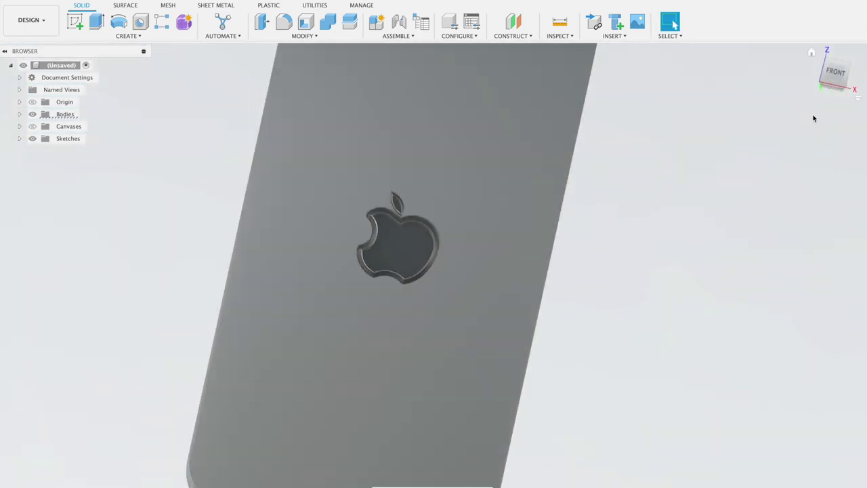
# Check the model from the Front and Right views, return to Front, and show the reference canvas
pyautogui.click(832, 81)
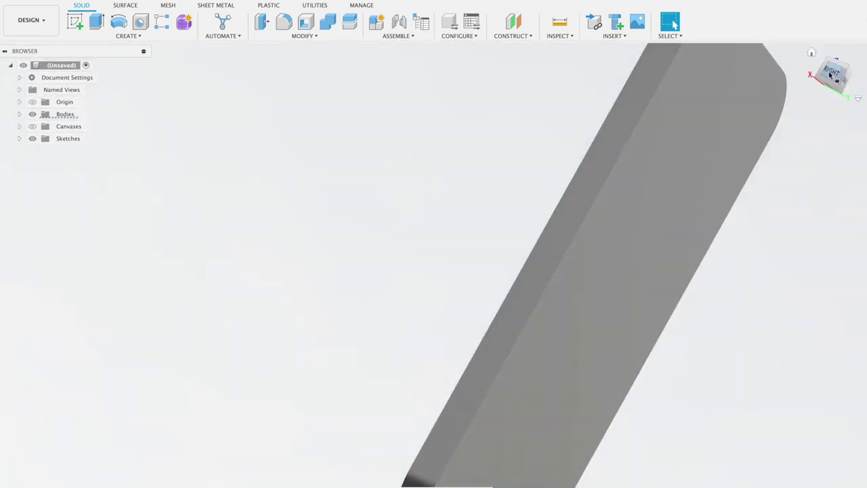
pyautogui.click(833, 73)
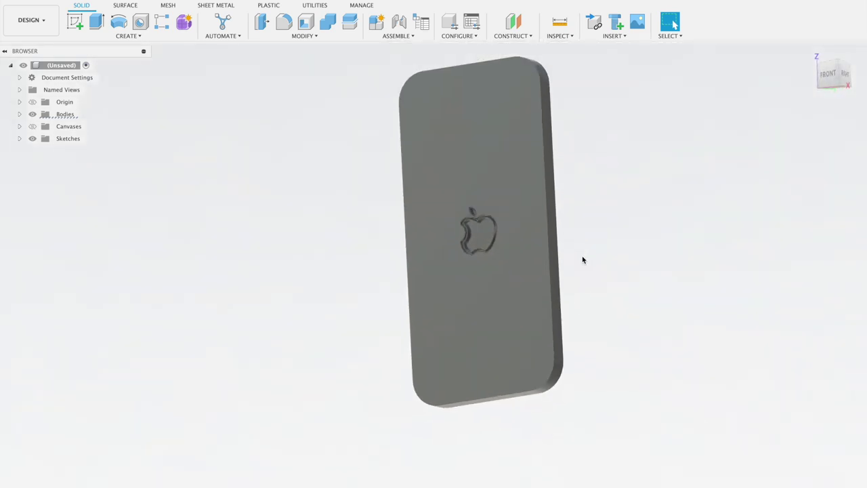
pyautogui.click(826, 79)
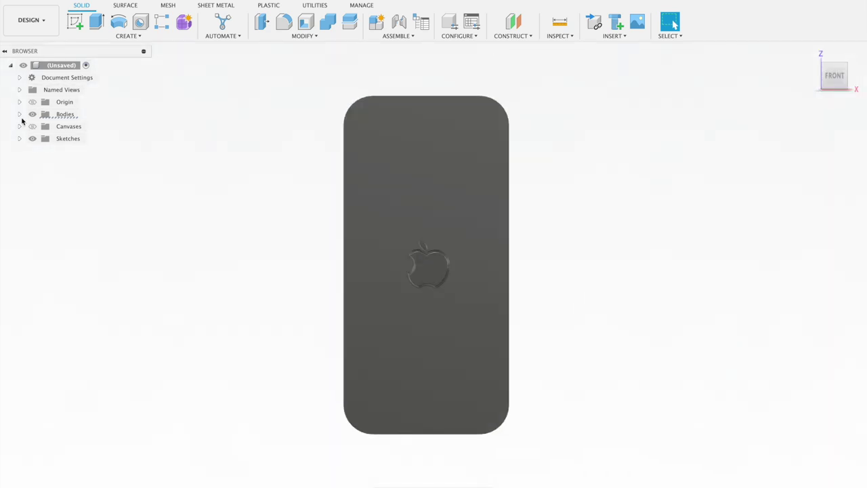
pyautogui.click(32, 127)
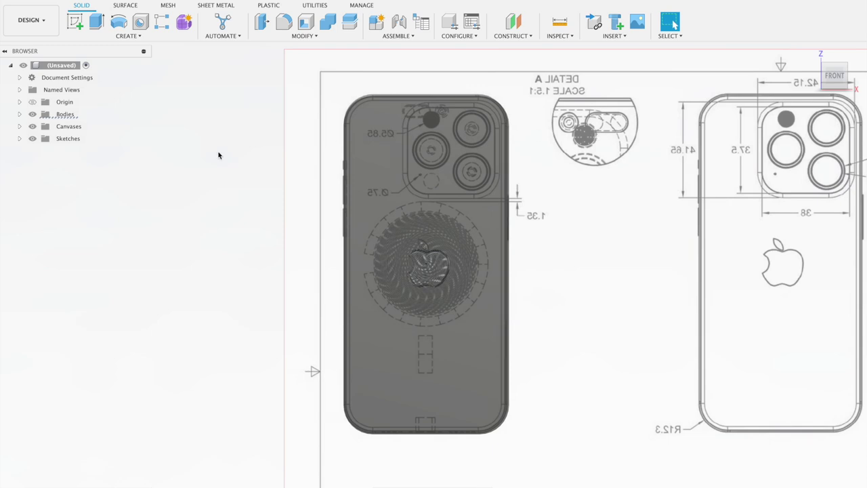
# Start a new sketch and draw a rectangle outlining the camera bump
pyautogui.click(75, 22)
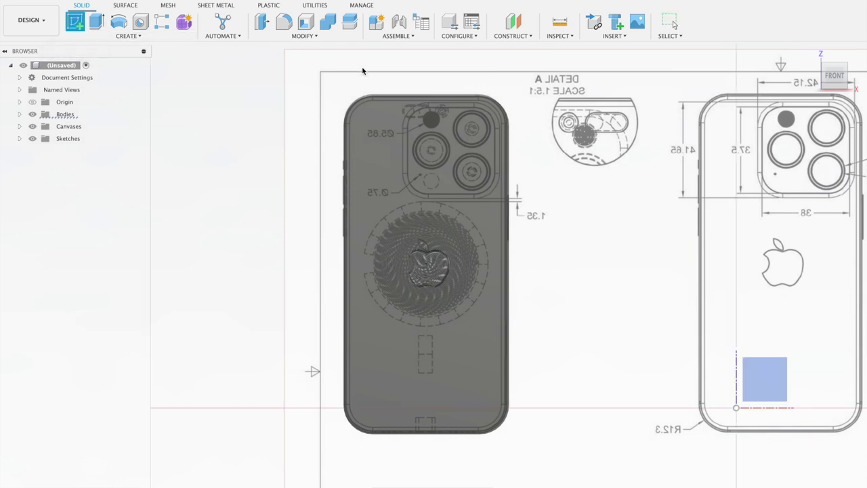
pyautogui.click(778, 373)
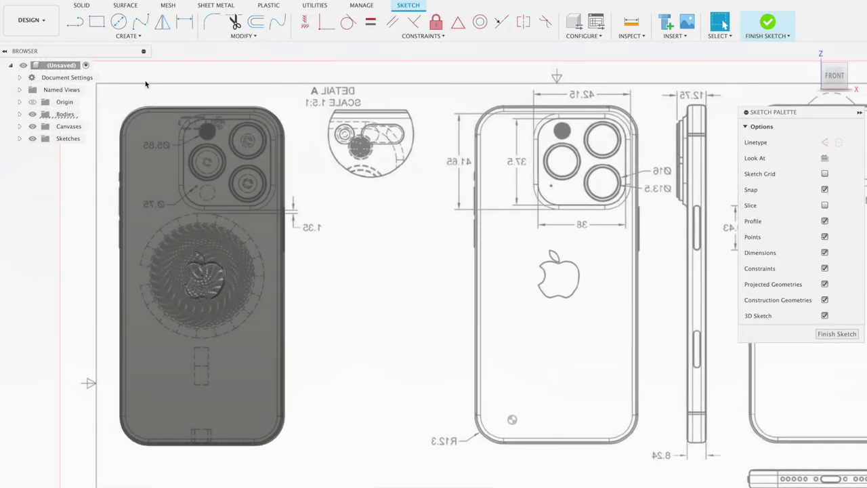
pyautogui.click(96, 21)
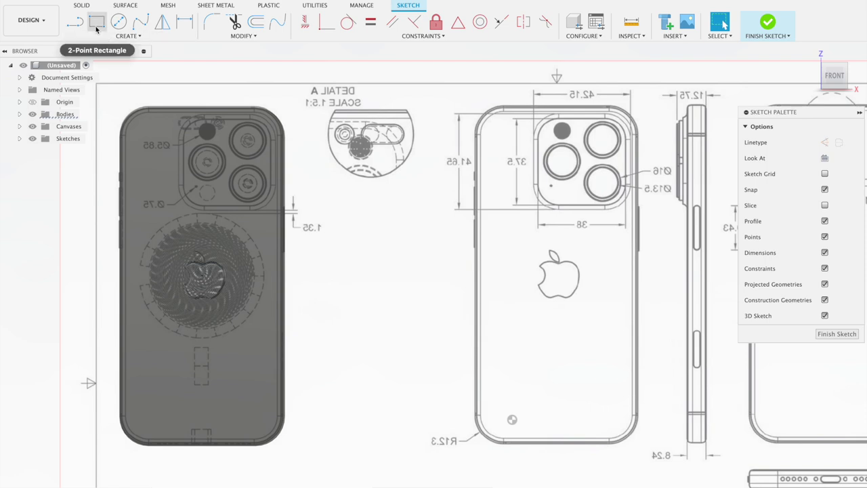
pyautogui.click(180, 117)
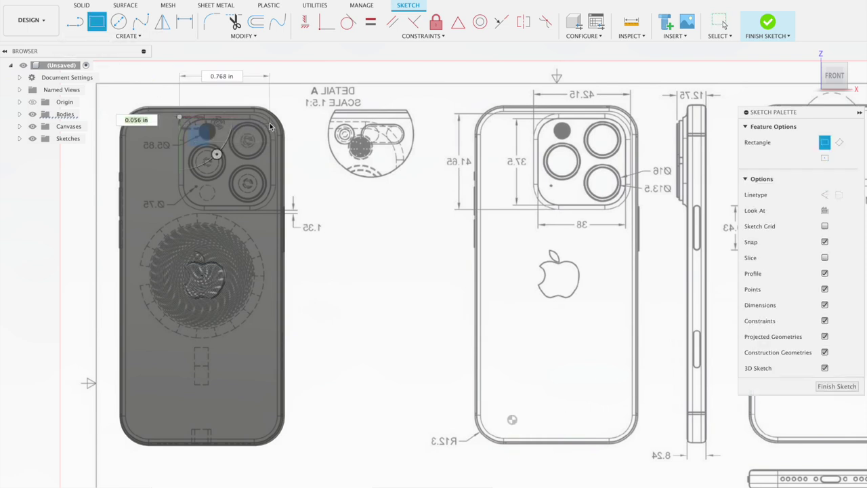
pyautogui.scroll(3, 270, 127)
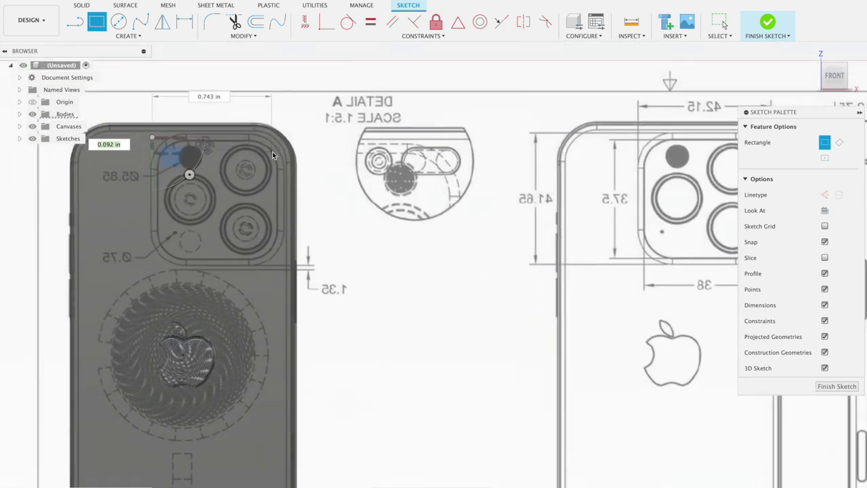
pyautogui.click(281, 264)
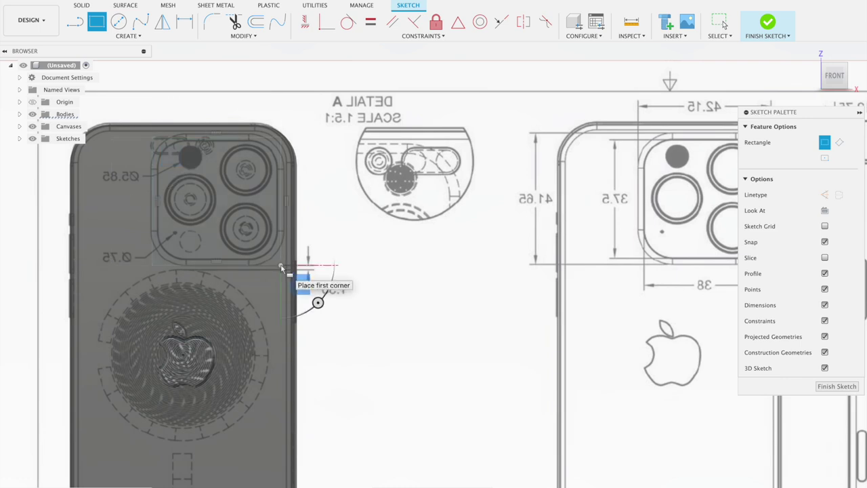
# Fillet the camera bump rectangle's corners to a 0.20 in radius
pyautogui.click(212, 21)
pyautogui.click(255, 142)
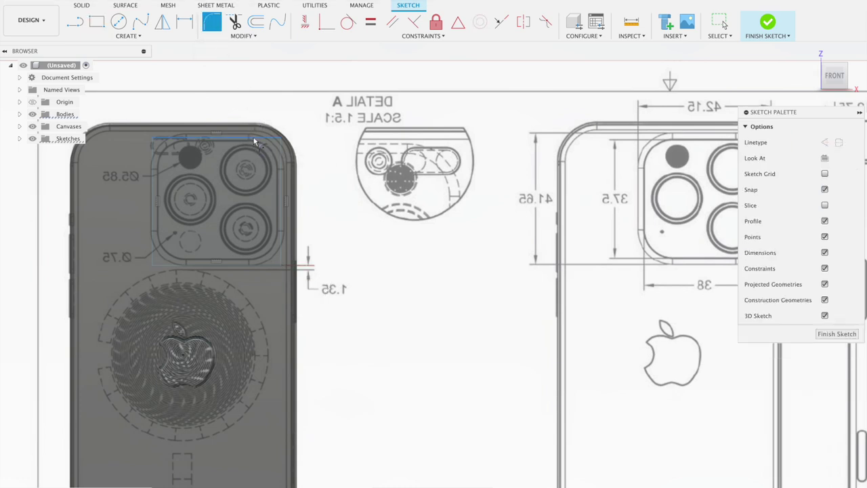
pyautogui.click(282, 170)
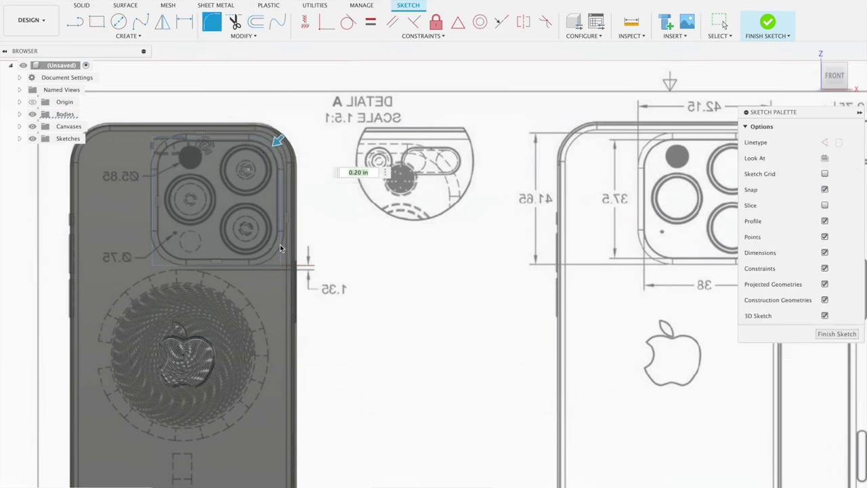
pyautogui.click(263, 265)
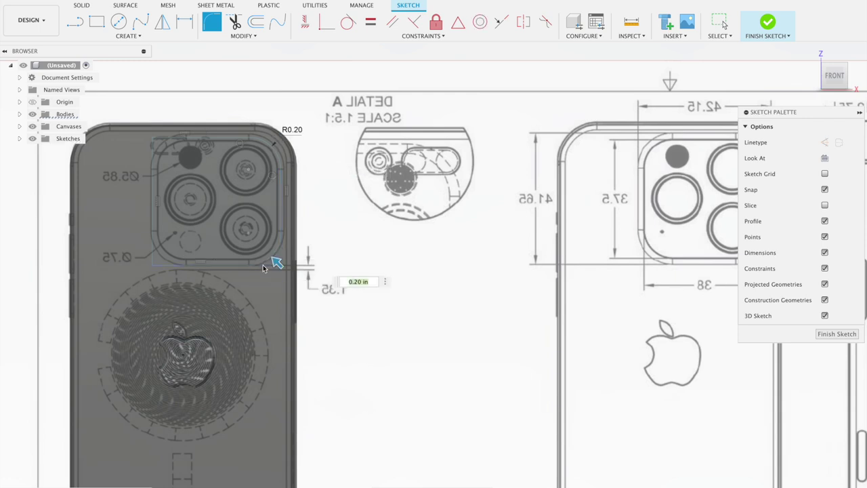
pyautogui.press('Escape')
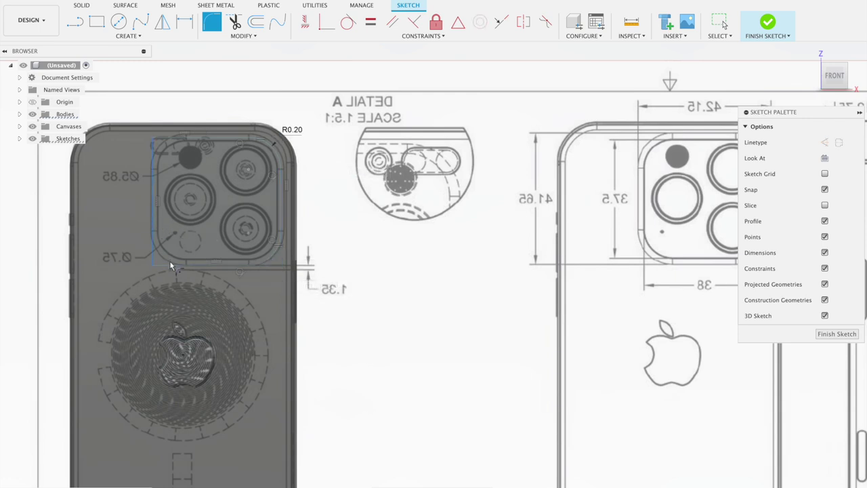
pyautogui.click(169, 266)
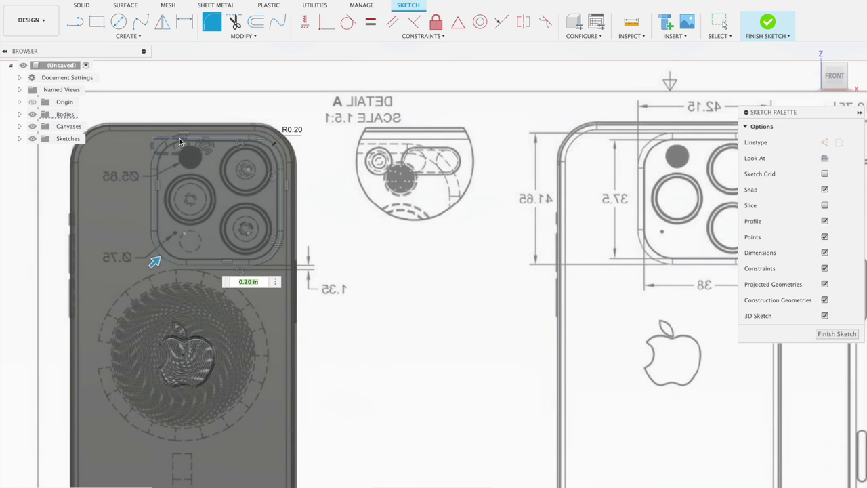
pyautogui.click(153, 162)
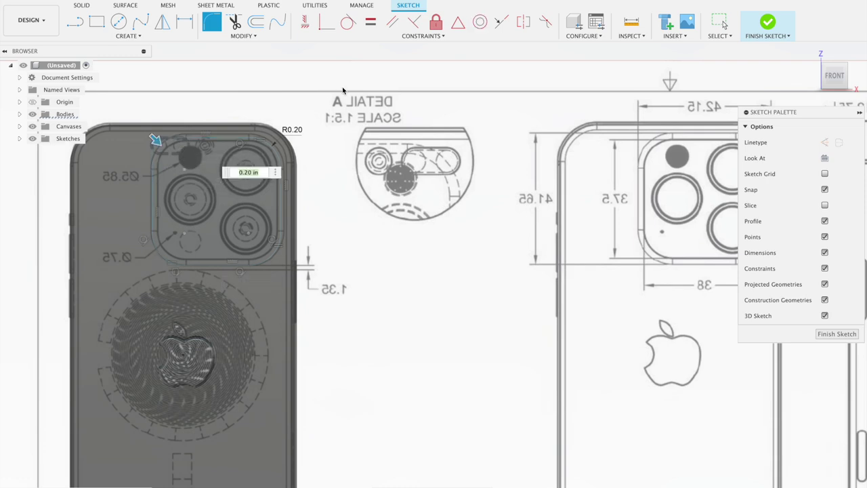
pyautogui.click(256, 21)
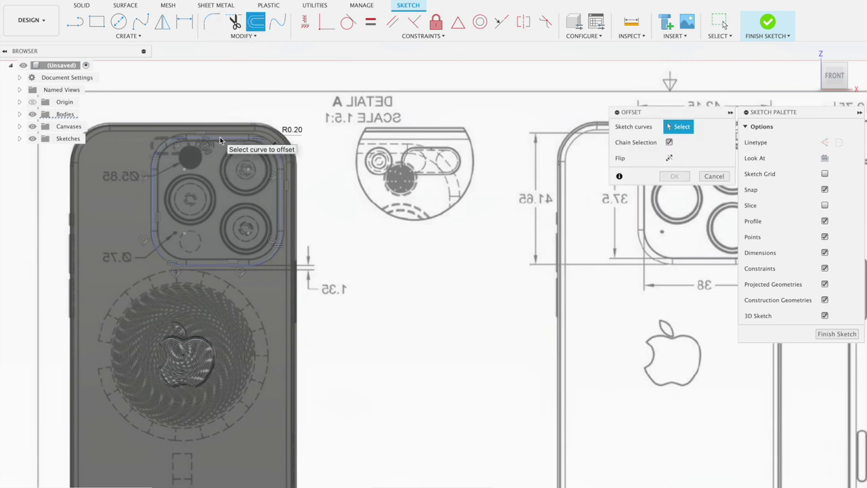
# Offset the camera bump outline 0.046 in outward, then finish the sketch
pyautogui.click(219, 136)
pyautogui.moveTo(220, 131); pyautogui.dragTo(219, 128)
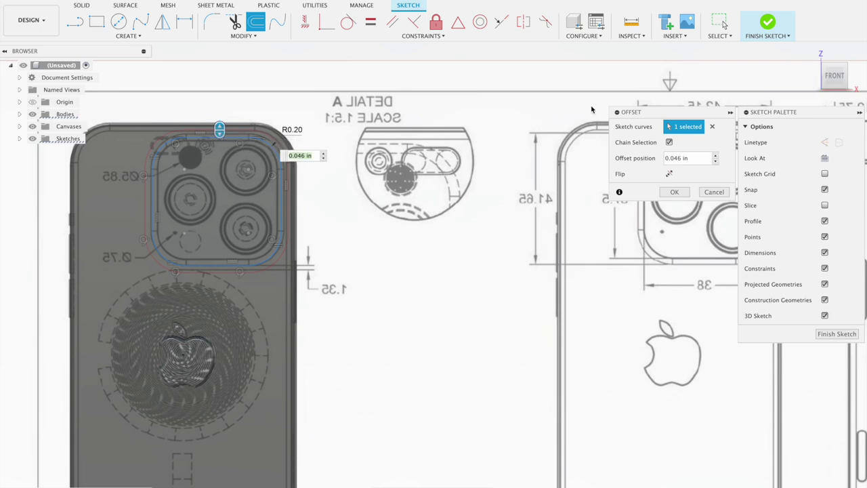
pyautogui.click(768, 27)
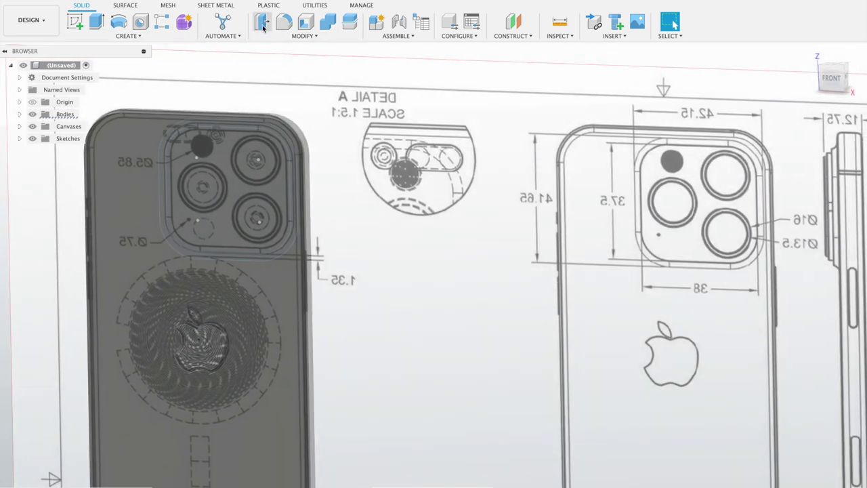
# Hide the reference drawings and finish the camera bump sketch
pyautogui.click(96, 24)
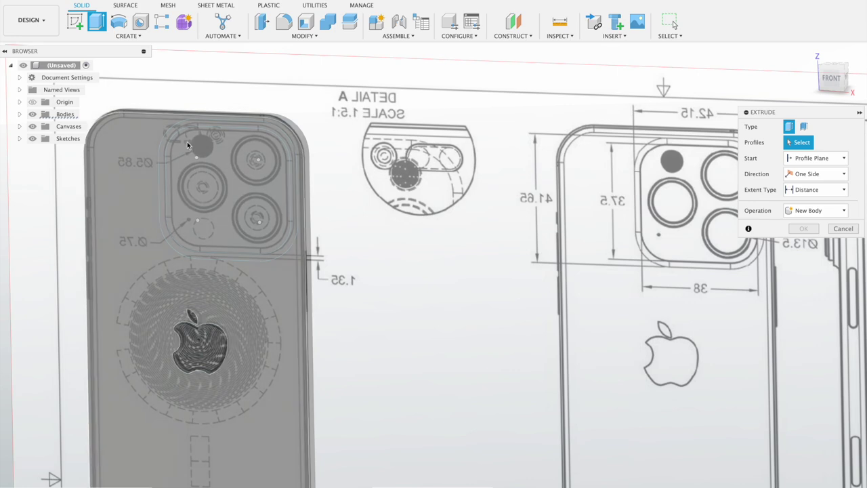
pyautogui.keyDown('shift'); pyautogui.moveTo(467, 147); pyautogui.dragTo(467, 150, button='middle'); pyautogui.keyUp('shift')
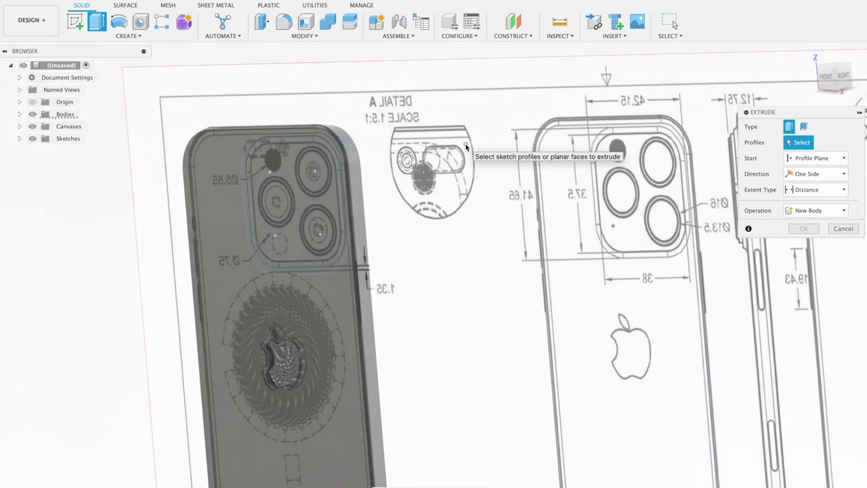
pyautogui.click(32, 126)
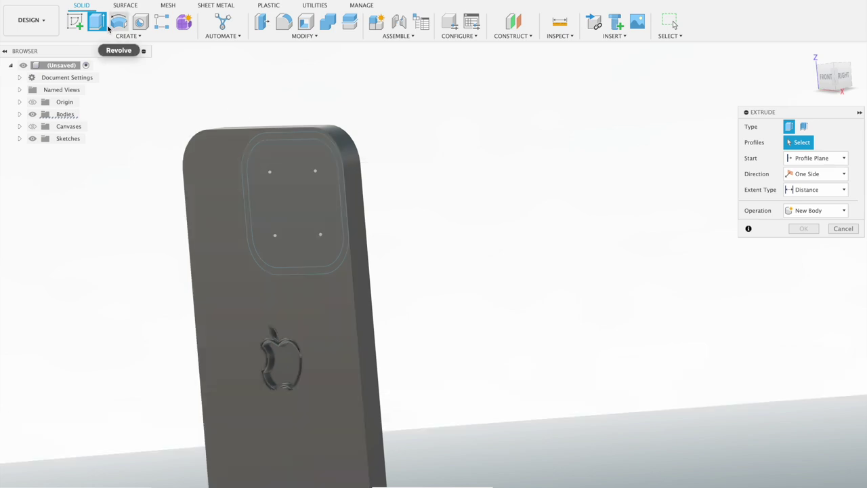
pyautogui.click(843, 229)
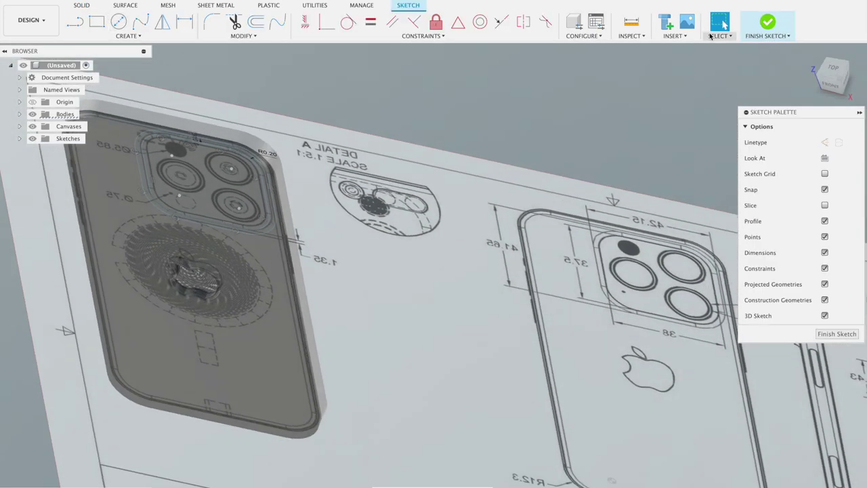
pyautogui.click(761, 27)
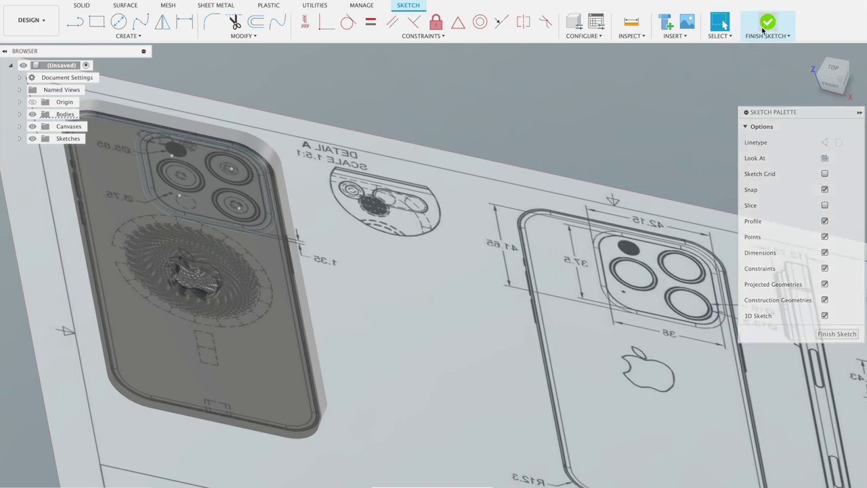
pyautogui.click(96, 22)
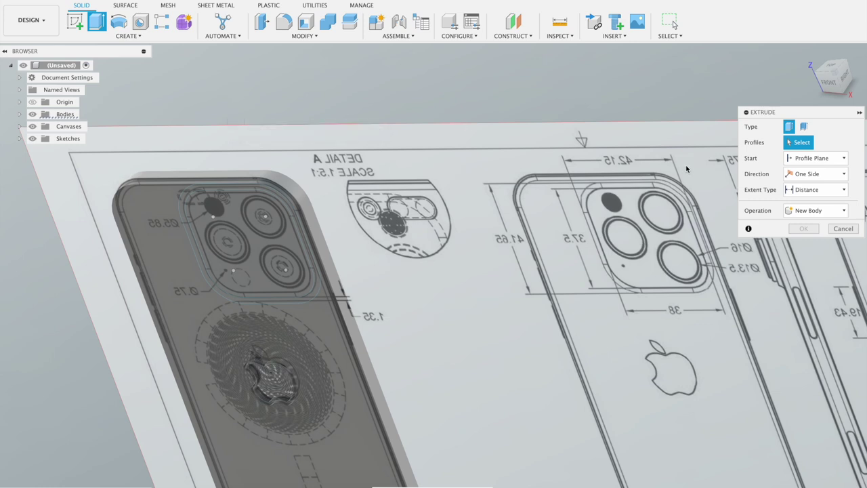
# From the Front view, cut the phone back outline profile -0.10 in deep
pyautogui.click(843, 230)
pyautogui.moveTo(830, 78)
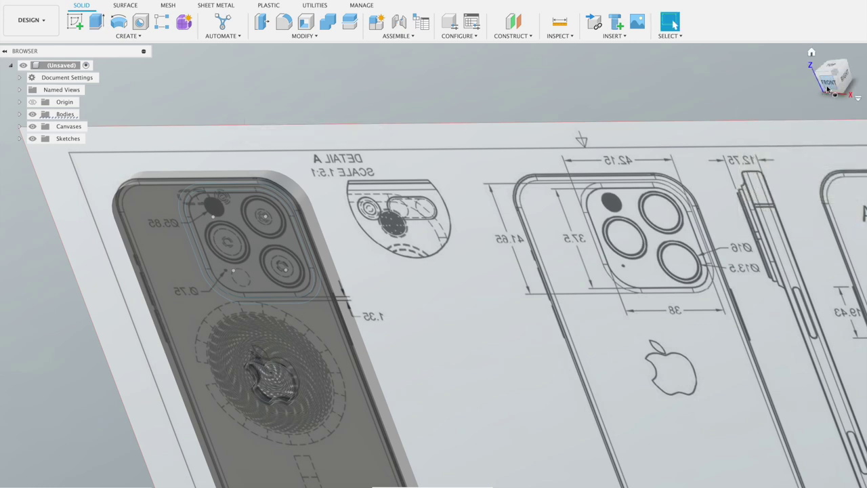
pyautogui.click(827, 86)
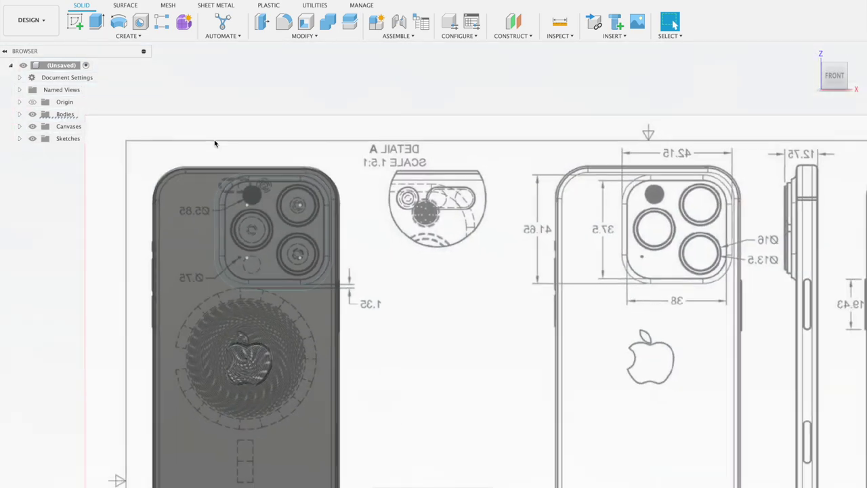
pyautogui.click(97, 22)
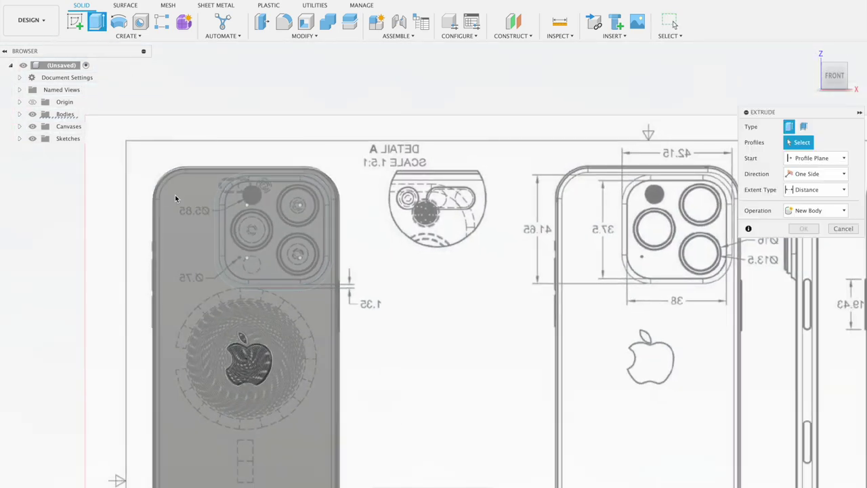
pyautogui.click(174, 194)
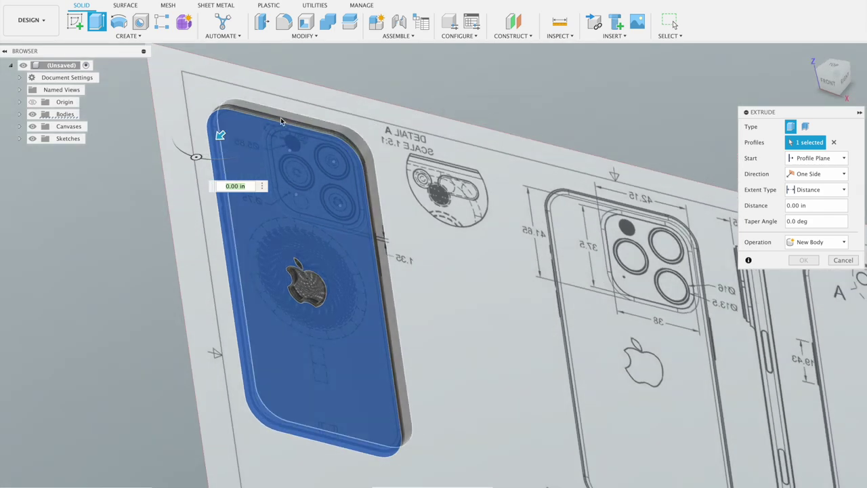
pyautogui.moveTo(223, 132); pyautogui.dragTo(226, 128)
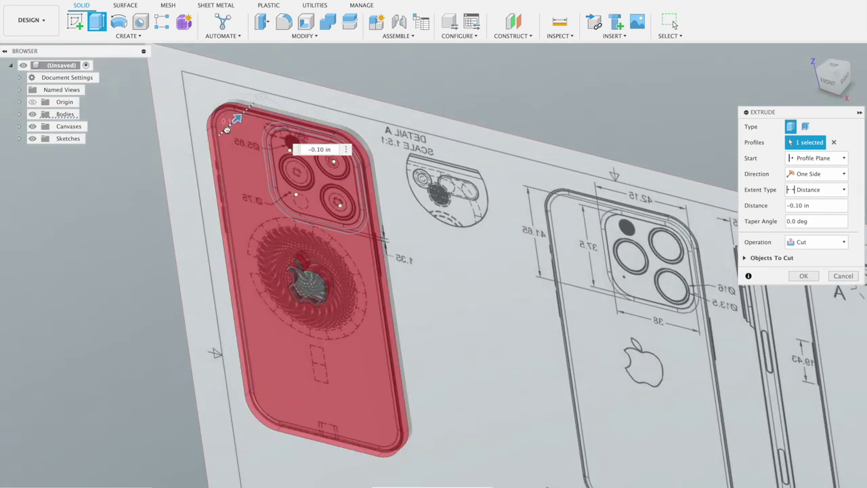
pyautogui.click(803, 277)
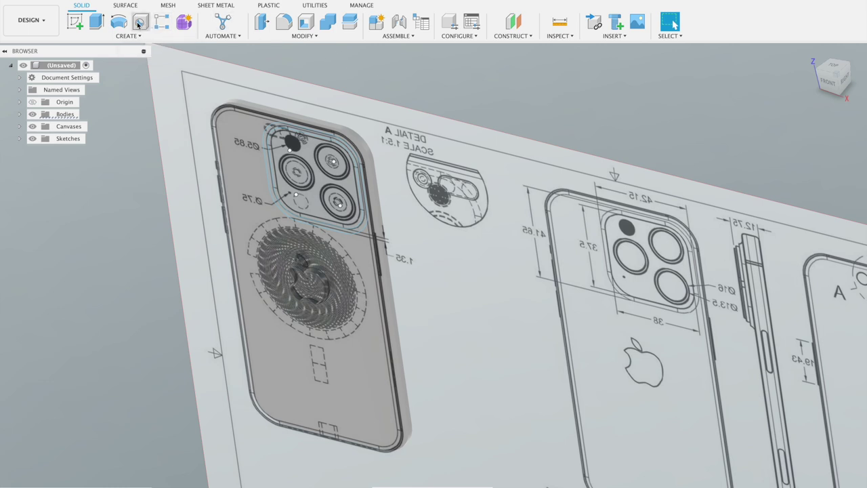
# Extrude the camera bump's inner region and outer ring -0.10 in as a new body
pyautogui.click(97, 21)
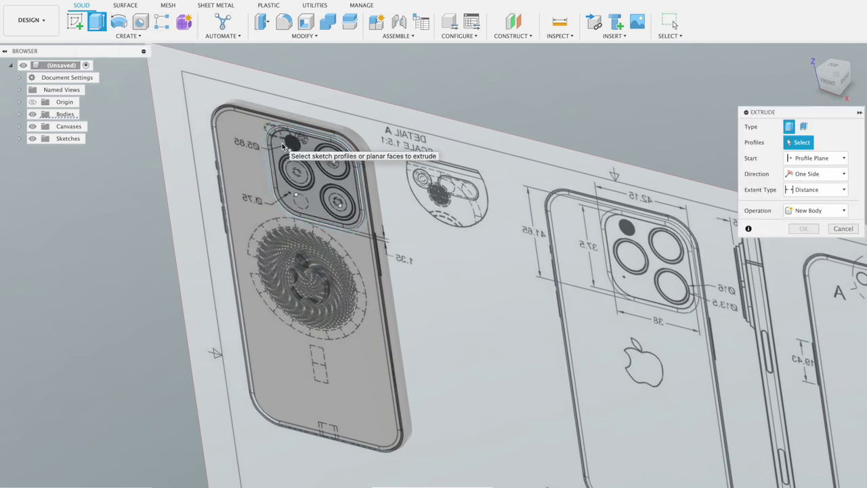
pyautogui.click(281, 141)
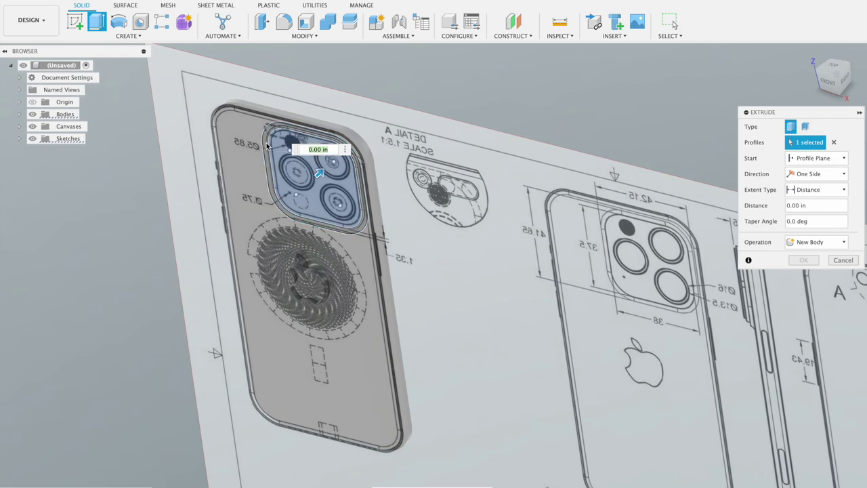
pyautogui.click(313, 128)
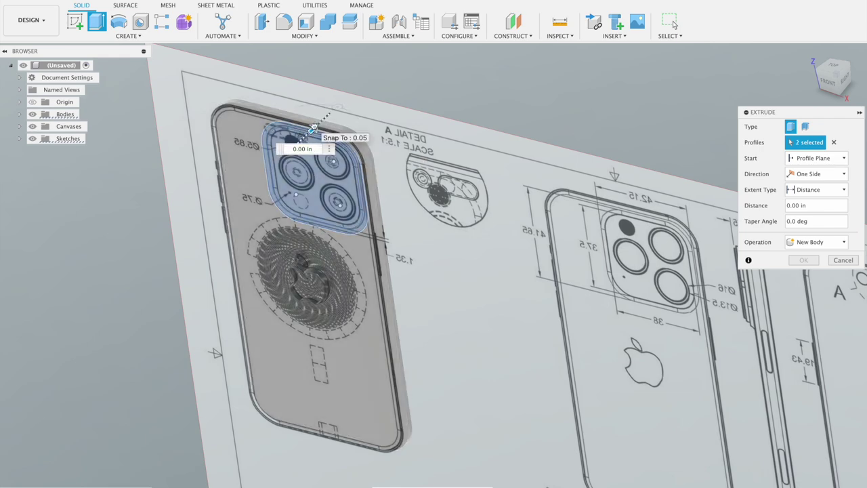
pyautogui.moveTo(313, 128); pyautogui.dragTo(296, 145)
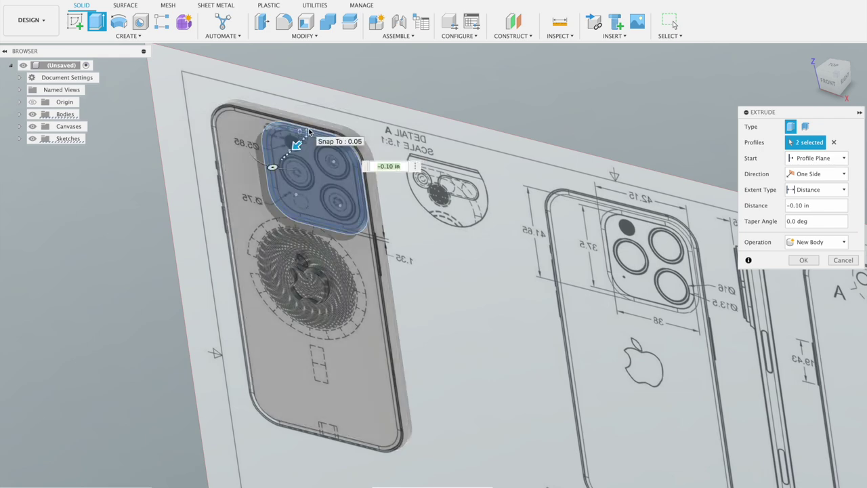
pyautogui.scroll(3, 367, 115)
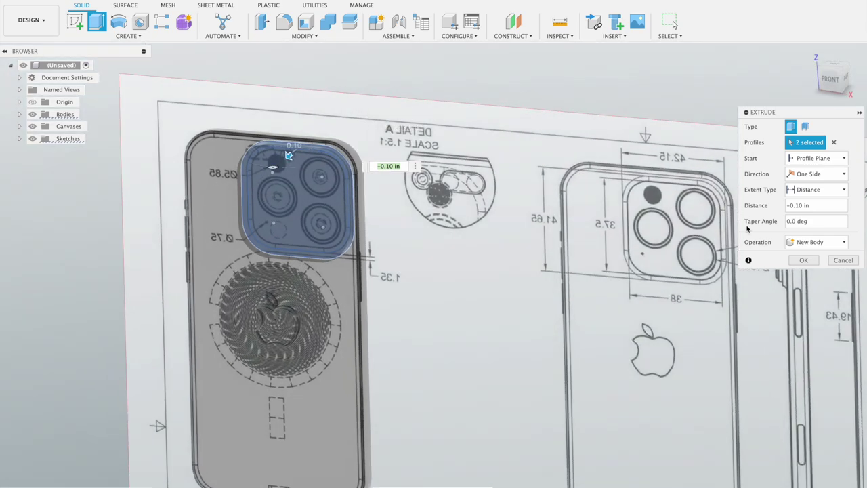
pyautogui.click(803, 260)
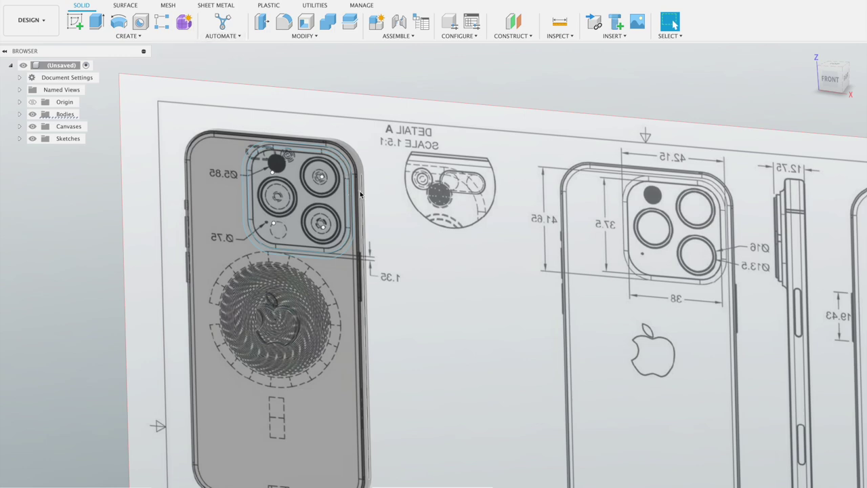
# Extrude the camera bump outline profile -0.20 in as a new body
pyautogui.press('e')
pyautogui.scroll(3, 378, 172)
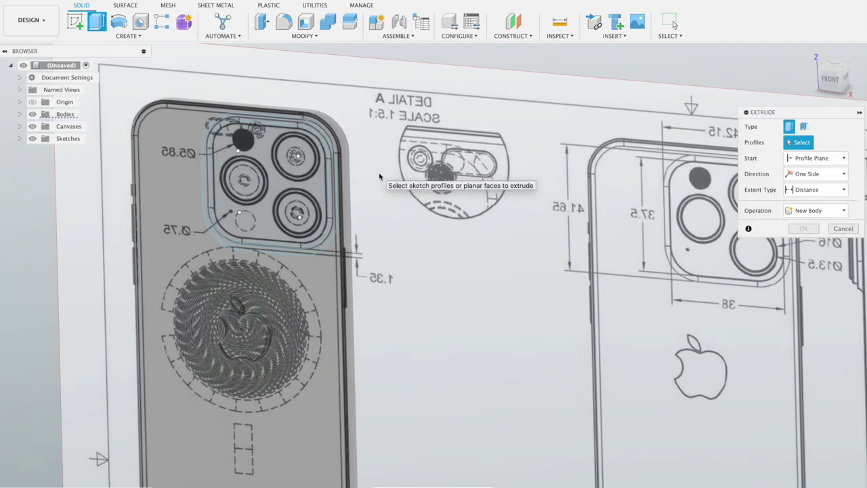
pyautogui.click(302, 242)
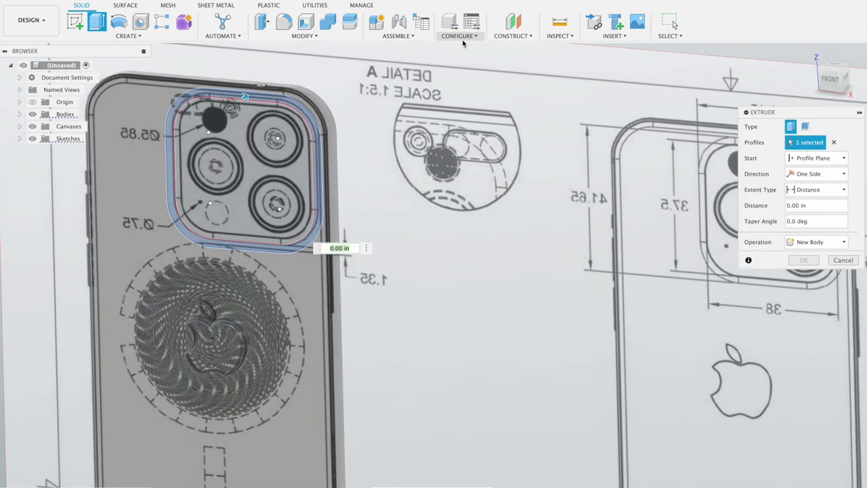
pyautogui.keyDown('shift'); pyautogui.moveTo(303, 242); pyautogui.dragTo(293, 101, button='middle'); pyautogui.keyUp('shift')
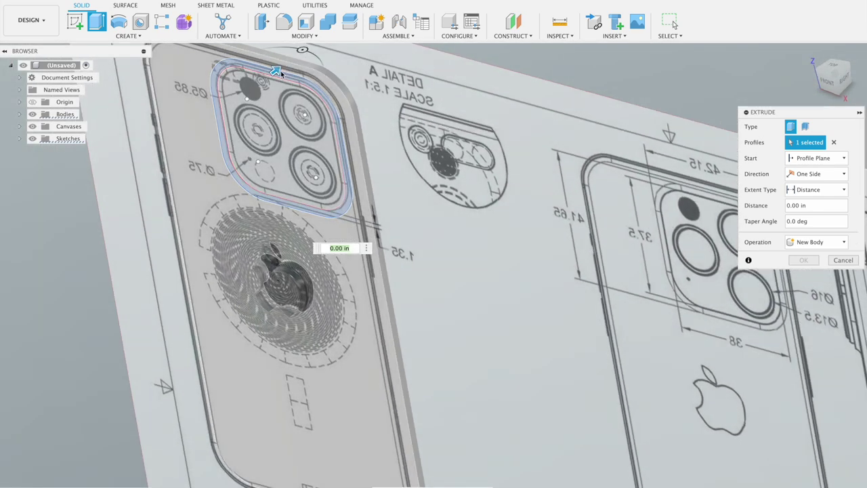
pyautogui.moveTo(275, 70); pyautogui.dragTo(269, 76)
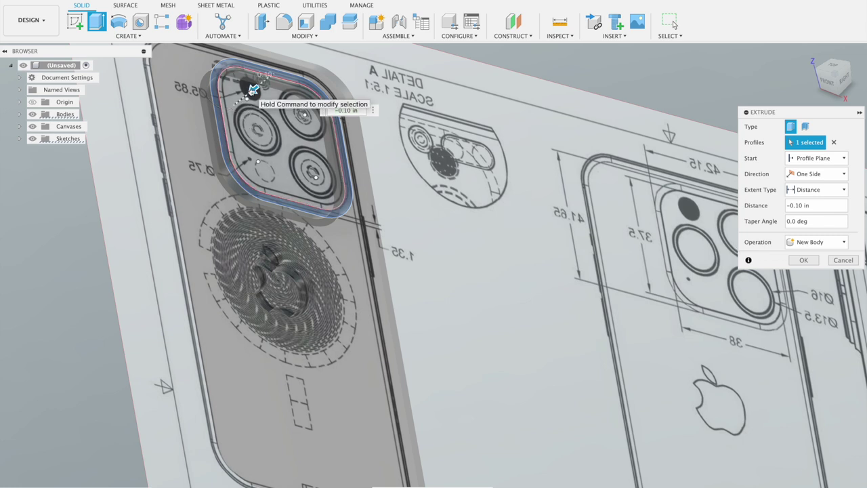
pyautogui.moveTo(248, 91); pyautogui.dragTo(238, 101)
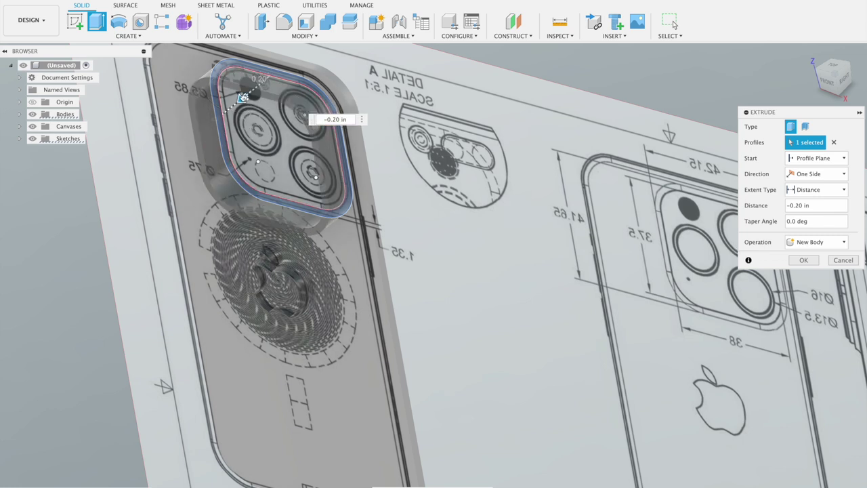
pyautogui.click(793, 261)
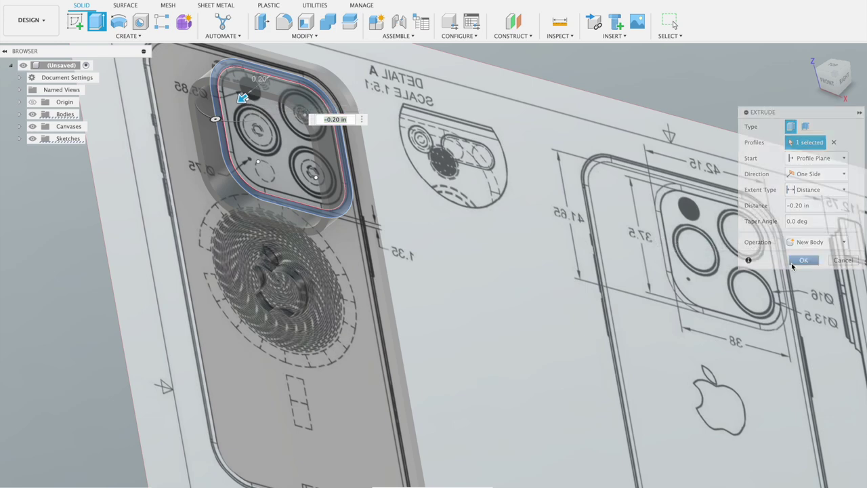
pyautogui.click(96, 21)
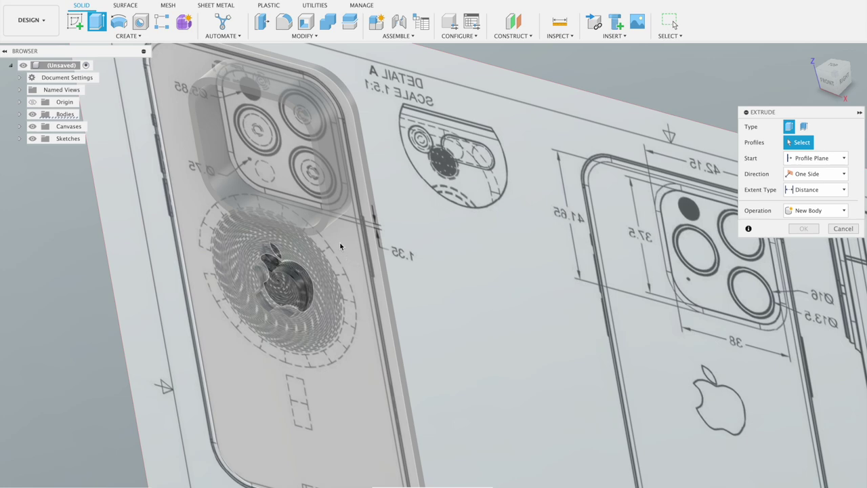
# Extrude the phone back profile 0.10 in, joined to the body
pyautogui.click(340, 246)
pyautogui.keyDown('shift'); pyautogui.moveTo(333, 248); pyautogui.dragTo(374, 222, button='middle'); pyautogui.keyUp('shift')
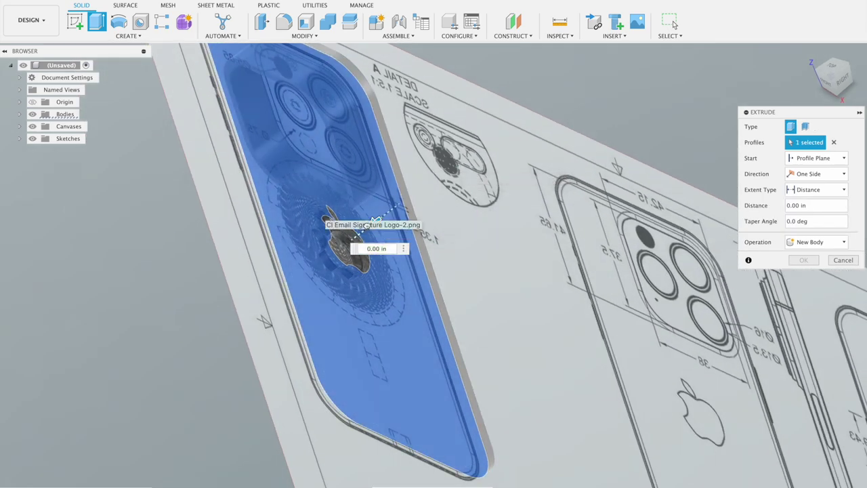
pyautogui.moveTo(366, 224); pyautogui.dragTo(361, 232)
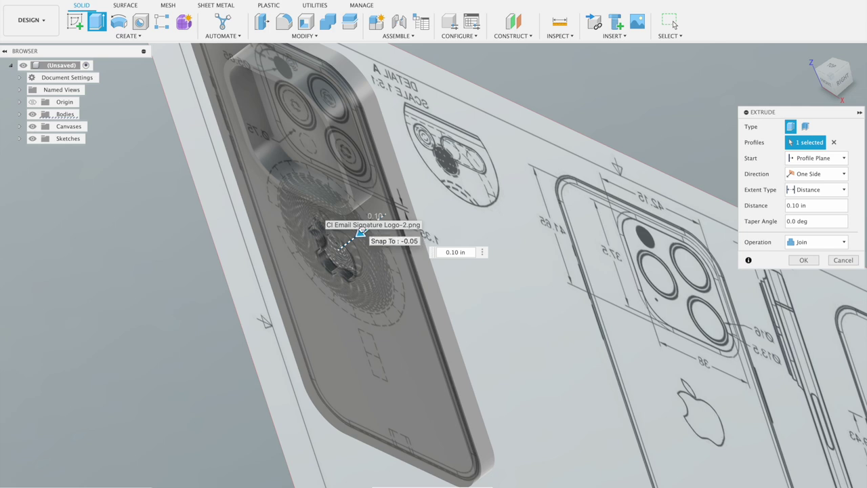
pyautogui.moveTo(361, 232); pyautogui.dragTo(361, 232)
pyautogui.click(799, 262)
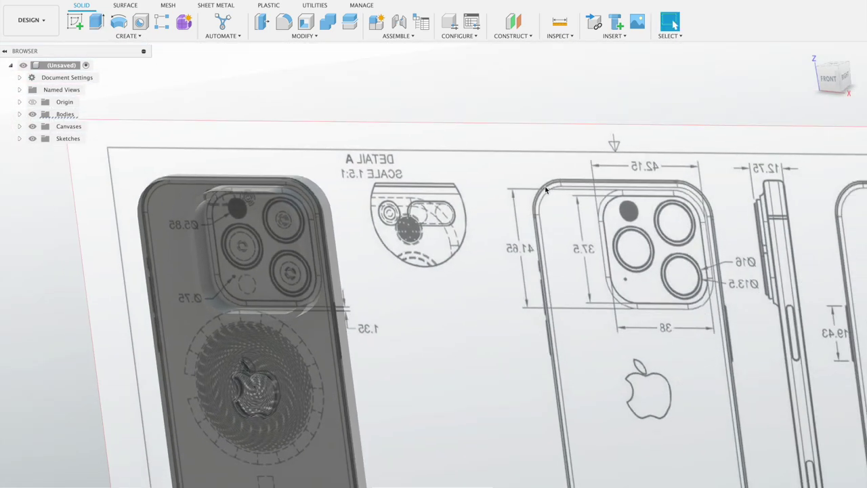
# Cut the camera bump's outer ring -0.10 in into the phone back
pyautogui.click(96, 22)
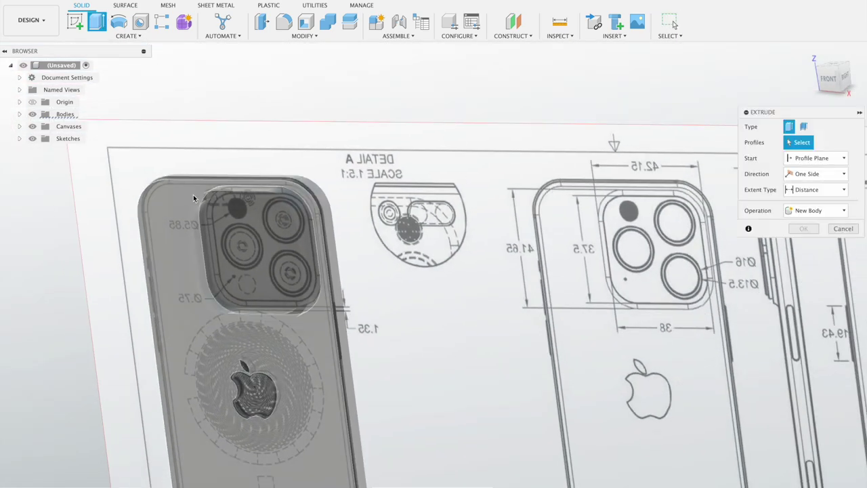
pyautogui.click(196, 205)
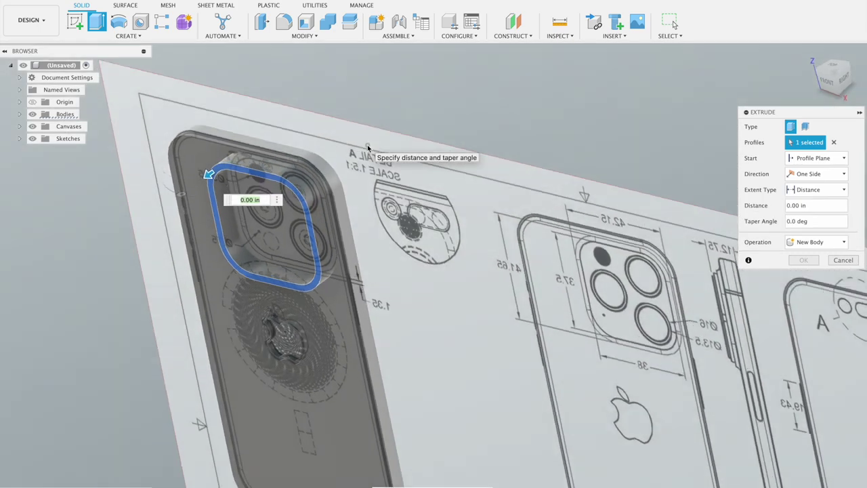
pyautogui.moveTo(209, 175); pyautogui.dragTo(218, 167)
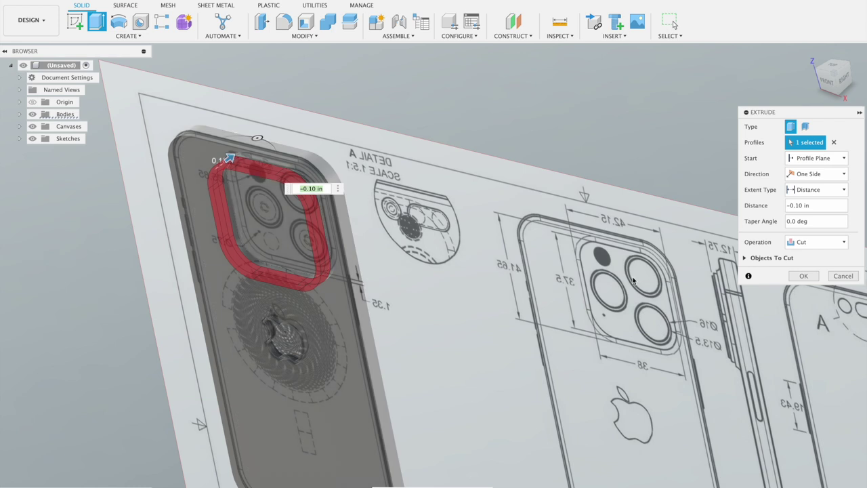
pyautogui.click(803, 276)
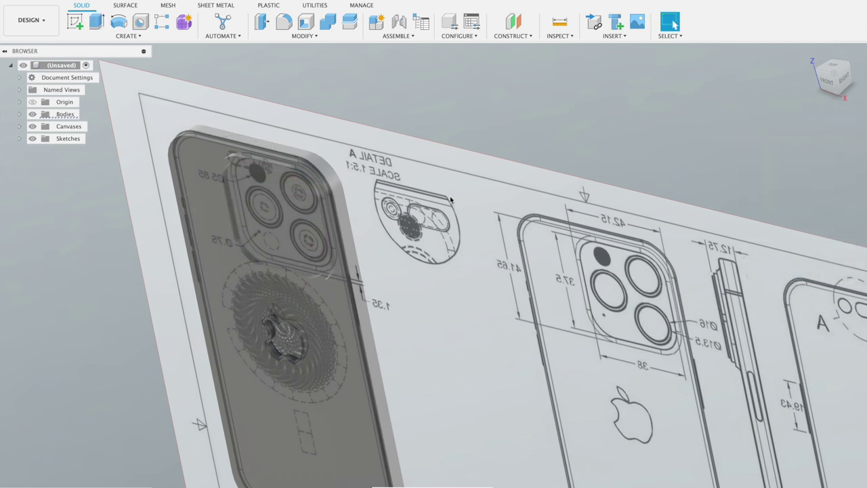
# Add an offset construction plane on the camera bump face and return to the Front view
pyautogui.click(33, 126)
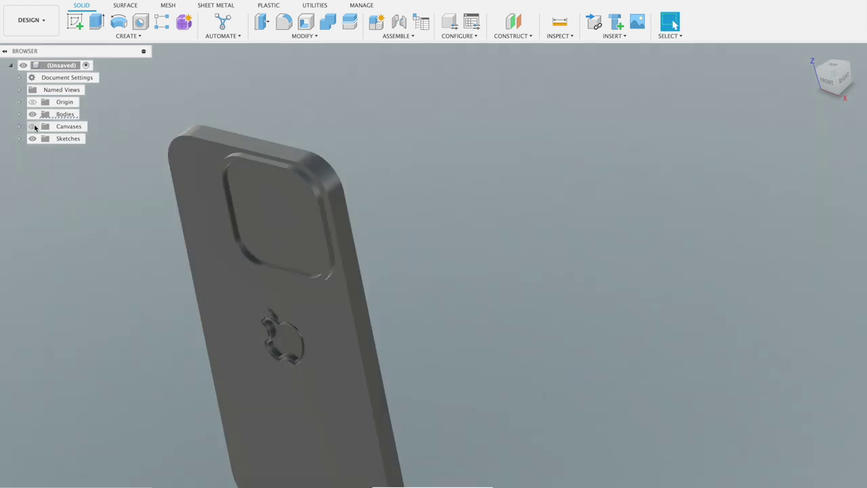
pyautogui.click(33, 127)
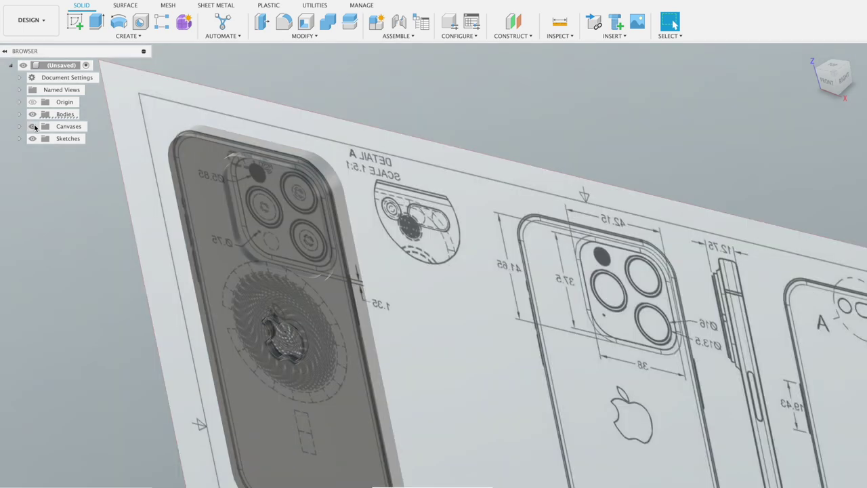
pyautogui.click(825, 87)
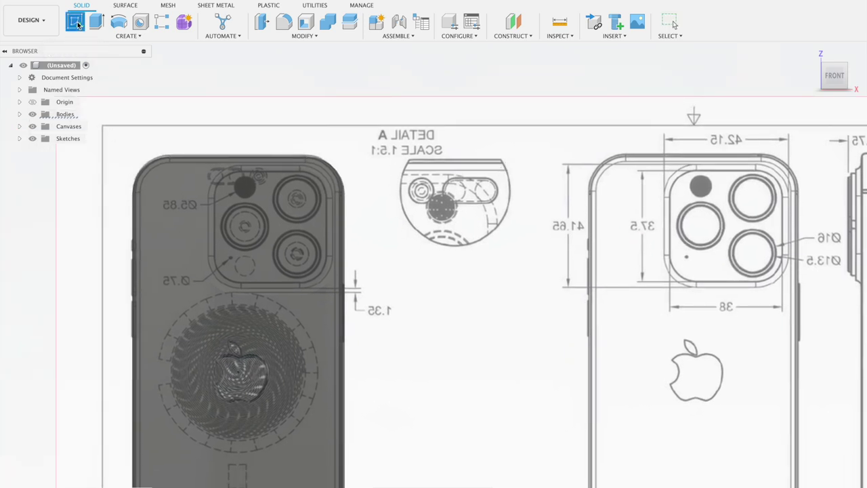
pyautogui.click(520, 24)
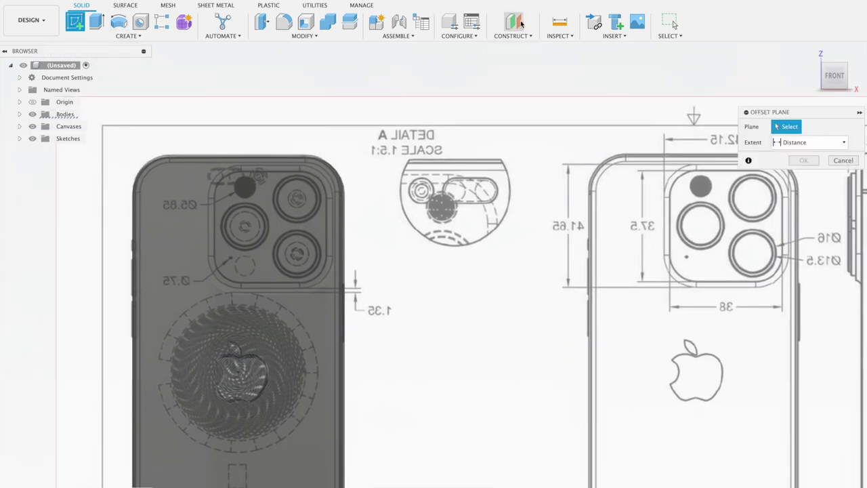
pyautogui.click(272, 234)
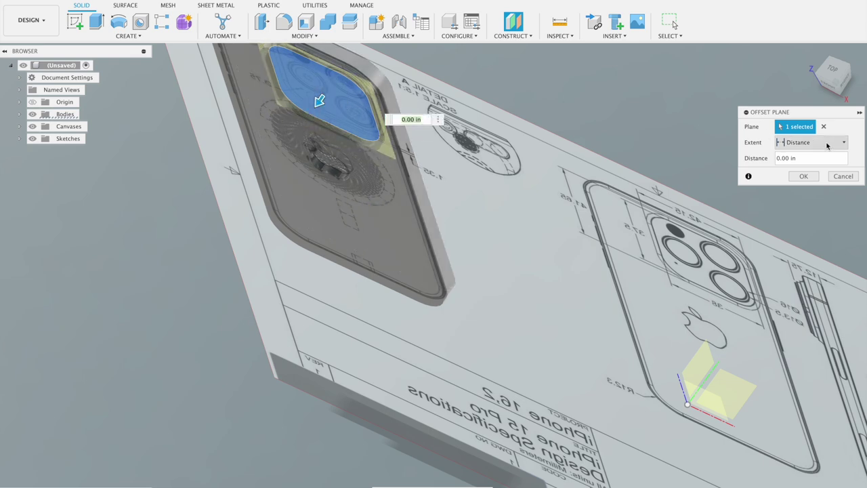
pyautogui.click(805, 176)
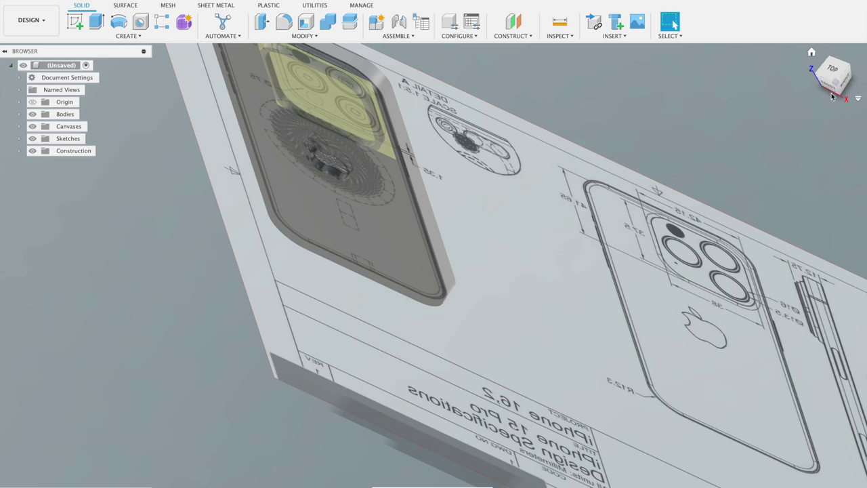
pyautogui.click(827, 89)
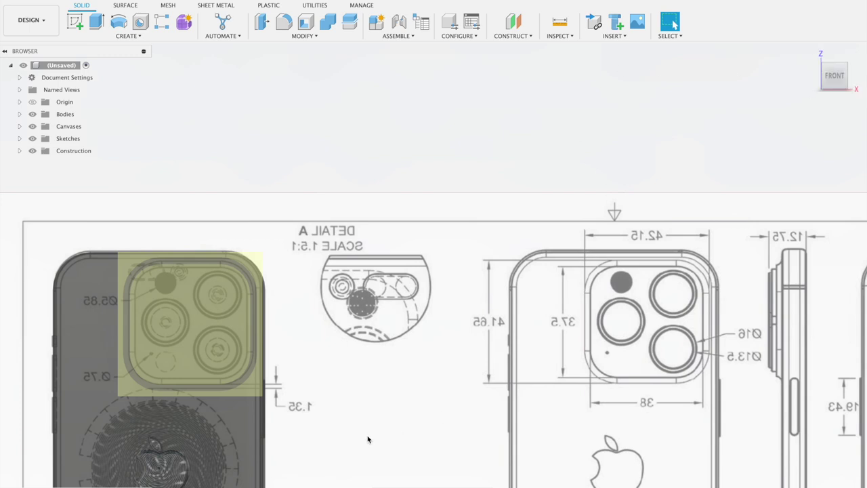
# Start a new sketch on the camera bump face
pyautogui.scroll(-5, 368, 439)
pyautogui.hscroll(-3, 368, 439)
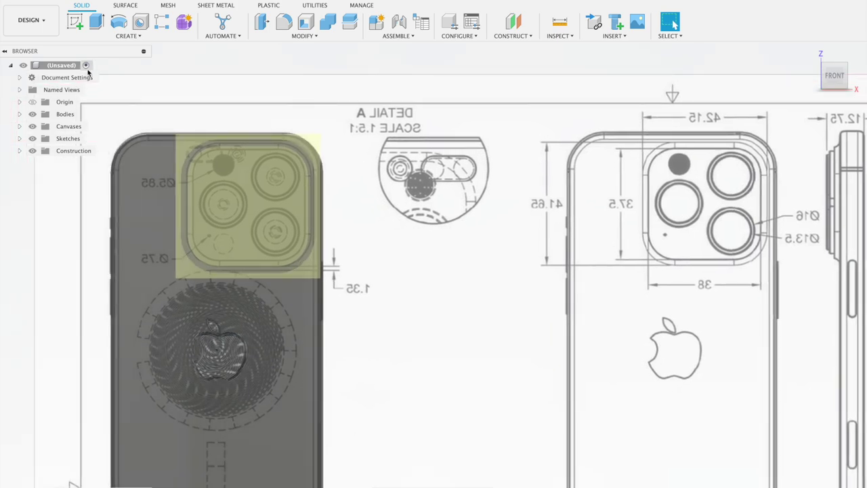
pyautogui.click(74, 22)
pyautogui.click(257, 255)
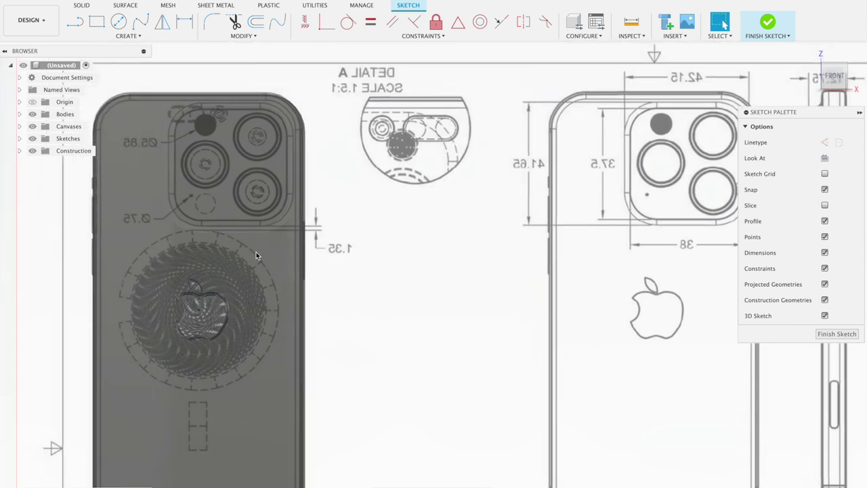
# Draw center-diameter circles on the top-left sensor and the upper-right, lower-right and middle-left lenses
pyautogui.click(118, 21)
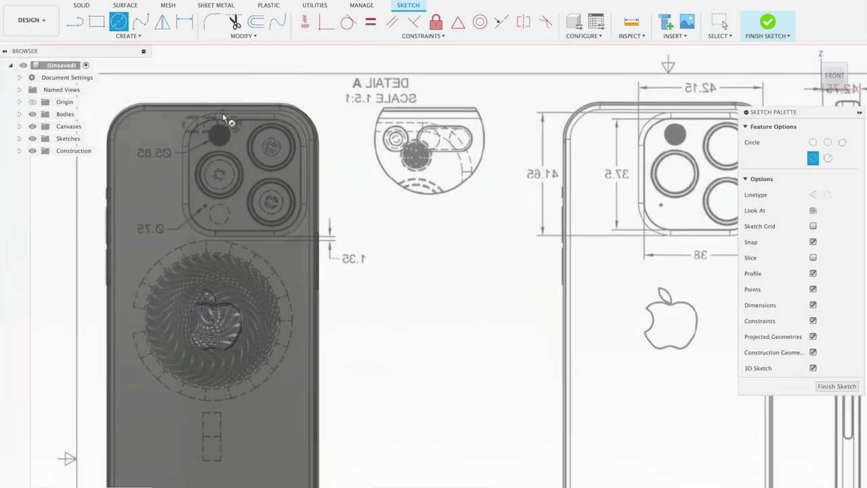
pyautogui.click(219, 134)
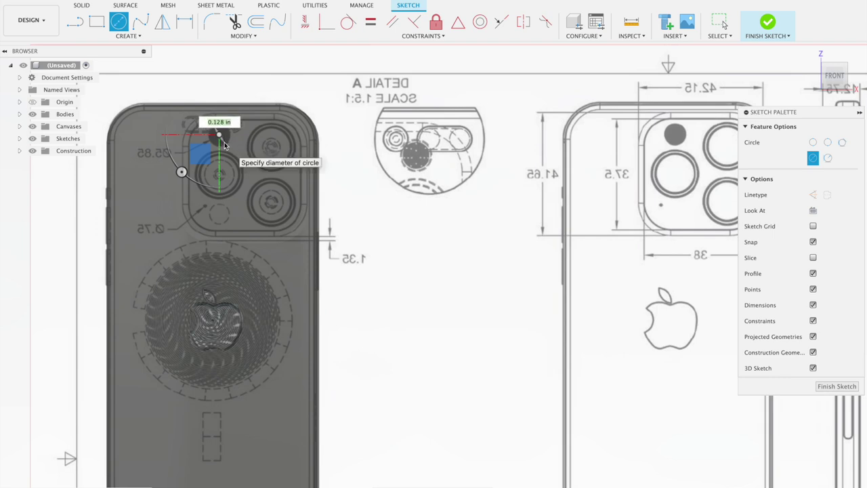
pyautogui.click(224, 142)
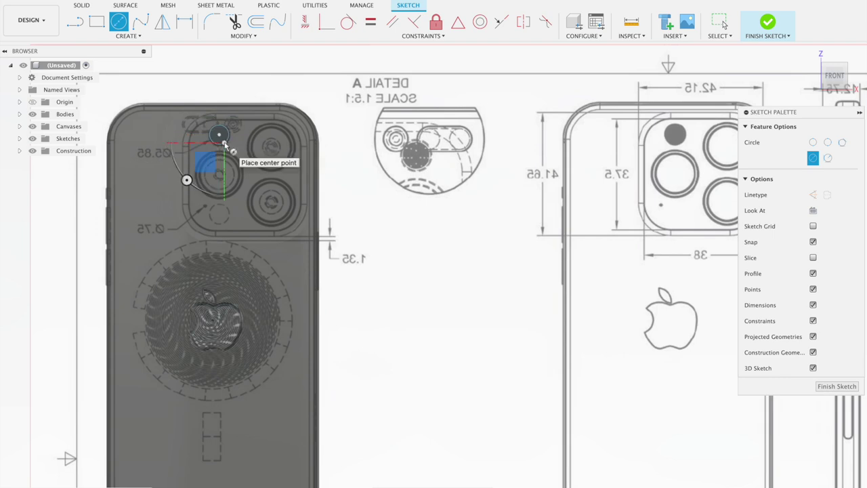
pyautogui.click(270, 146)
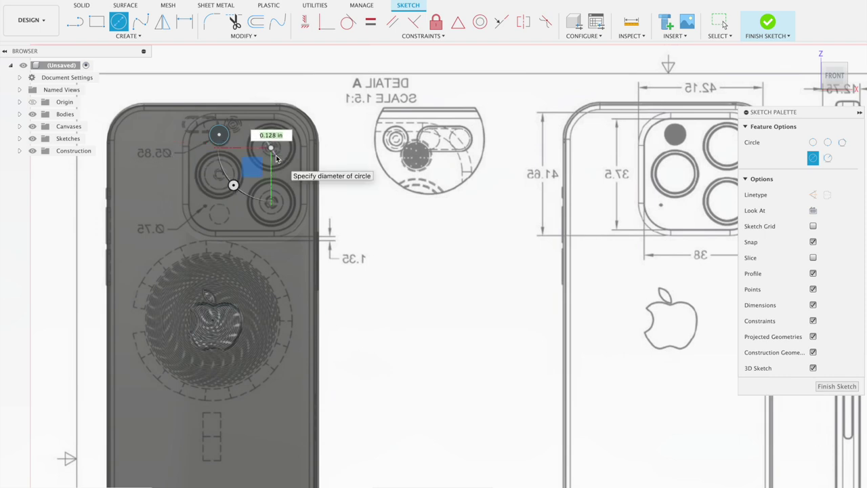
pyautogui.click(275, 155)
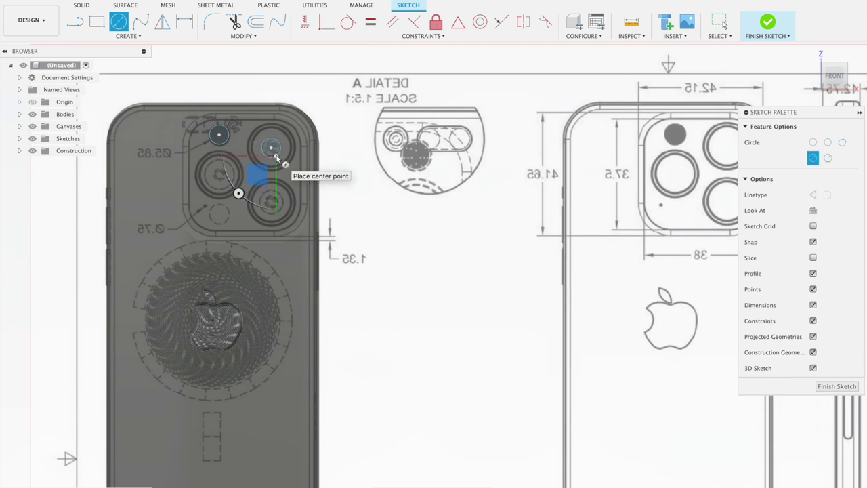
pyautogui.click(271, 202)
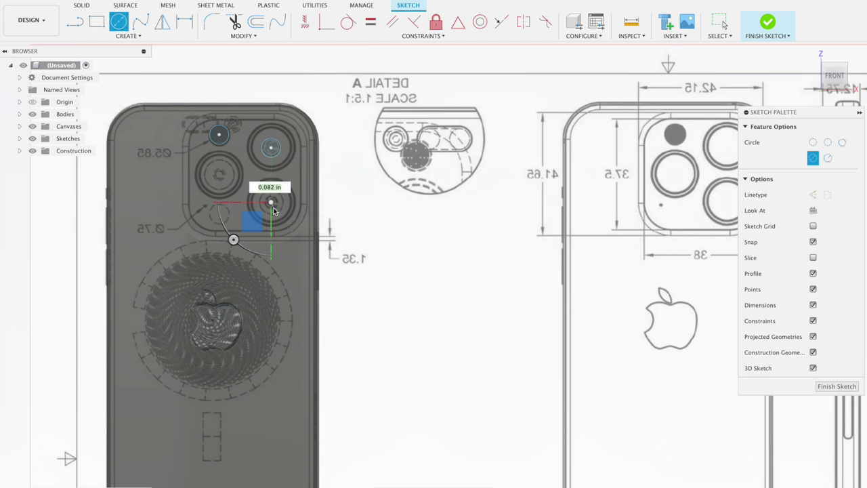
pyautogui.click(275, 211)
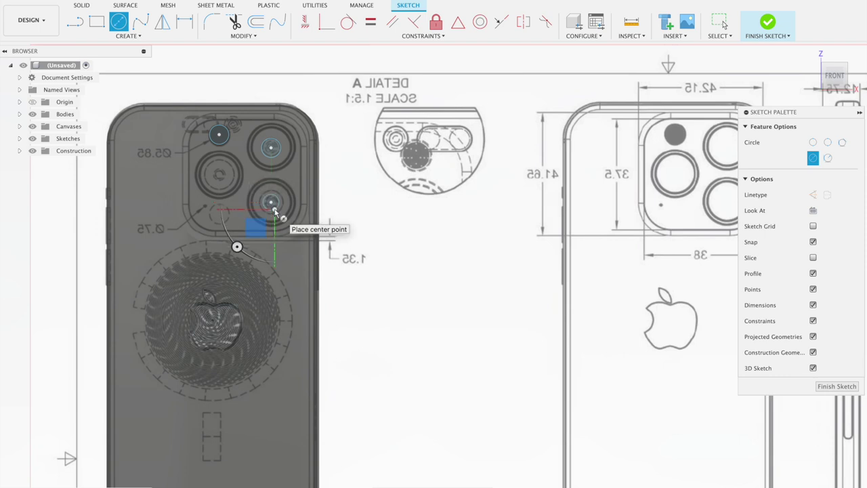
pyautogui.click(219, 174)
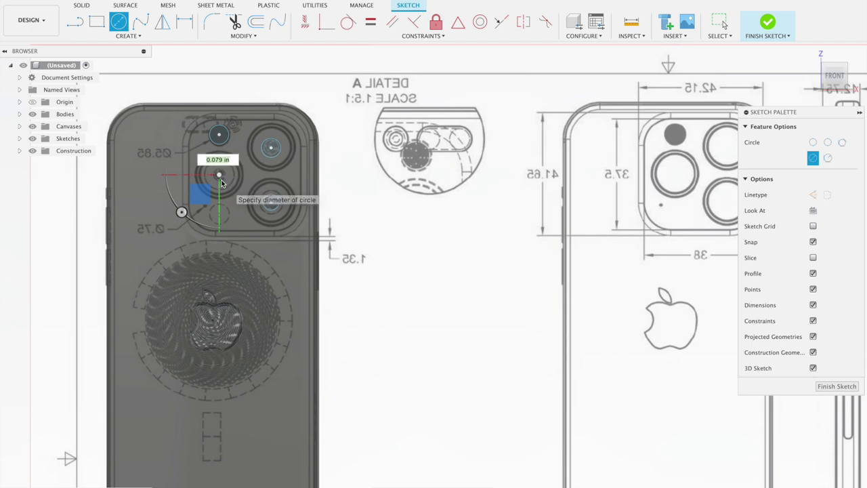
pyautogui.click(222, 182)
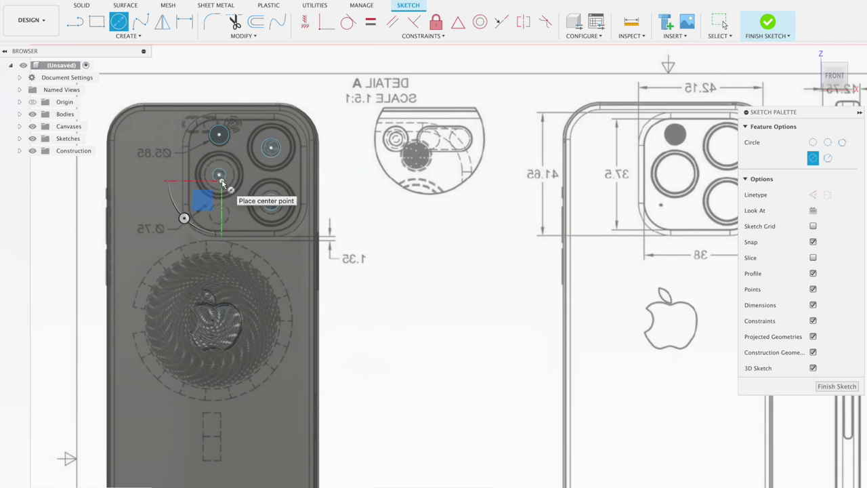
pyautogui.click(262, 23)
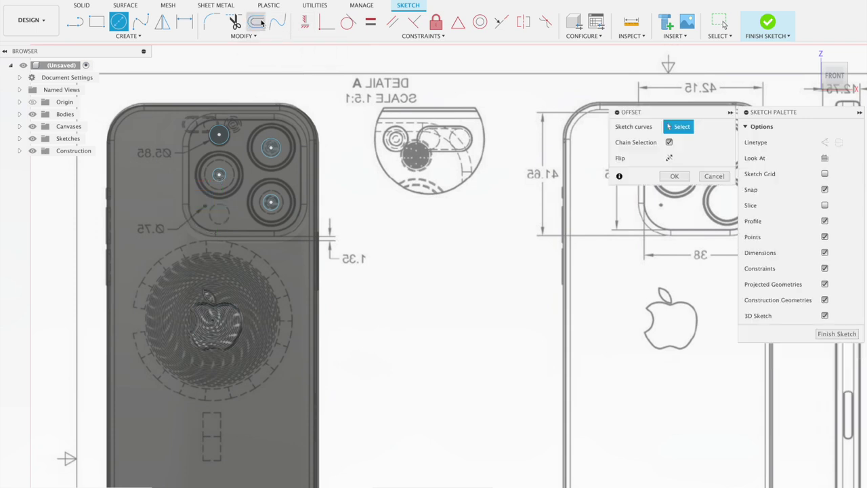
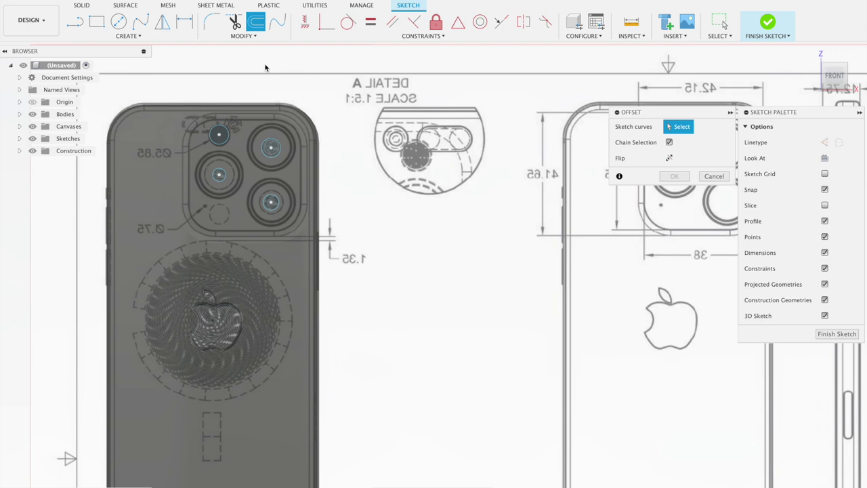
# Offset the lower-left lens circle, then the upper-right lens circle by 0.049 in
pyautogui.click(222, 182)
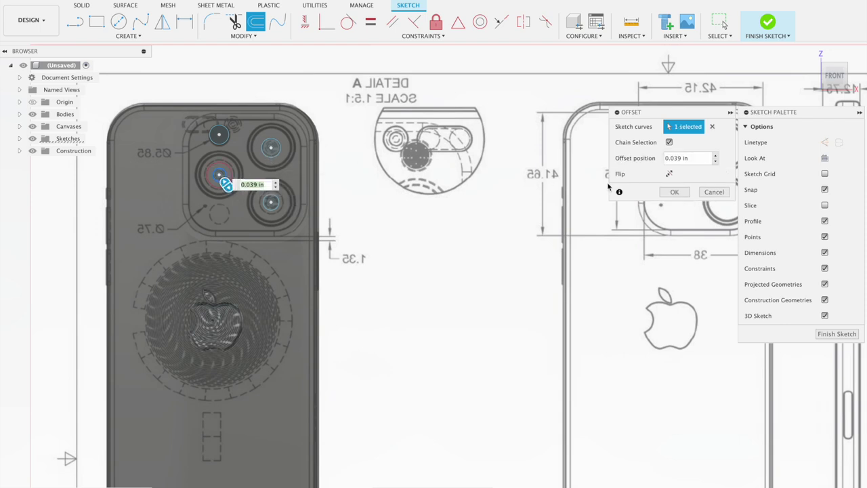
pyautogui.click(673, 192)
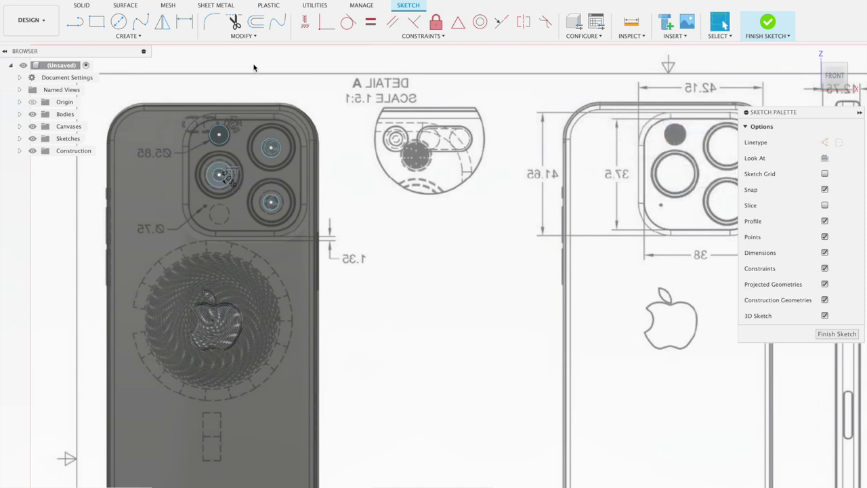
pyautogui.click(255, 21)
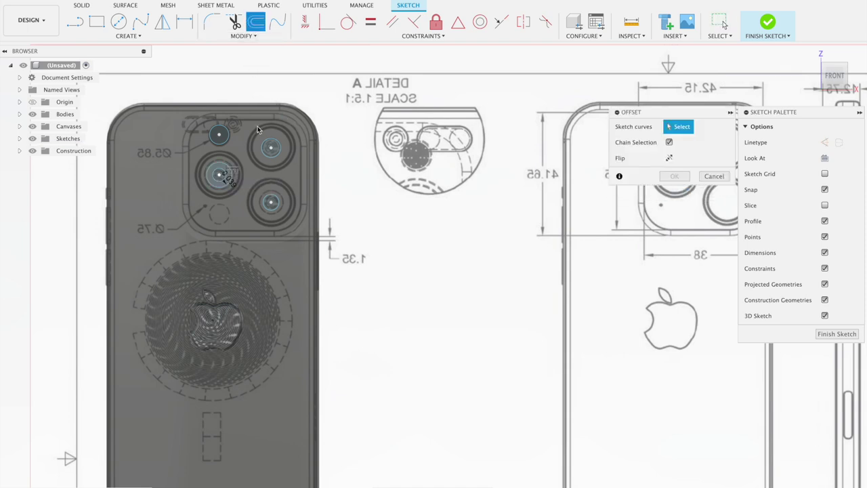
pyautogui.click(271, 159)
pyautogui.moveTo(272, 166); pyautogui.dragTo(272, 164)
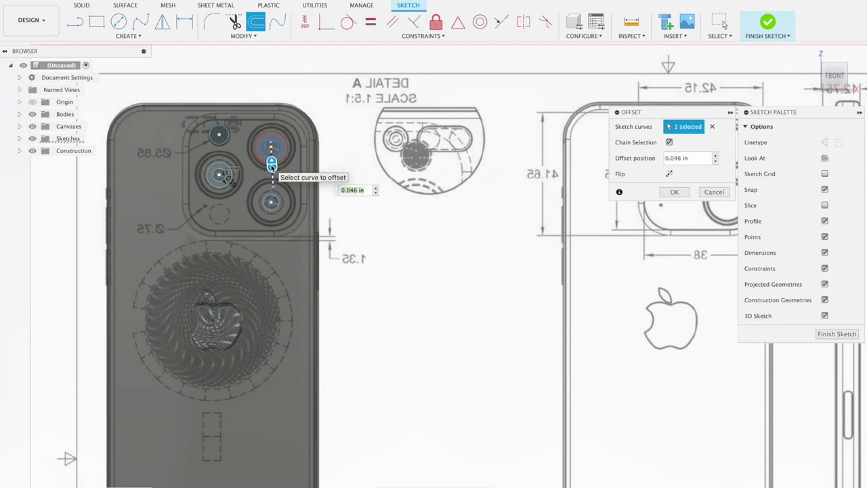
pyautogui.click(669, 193)
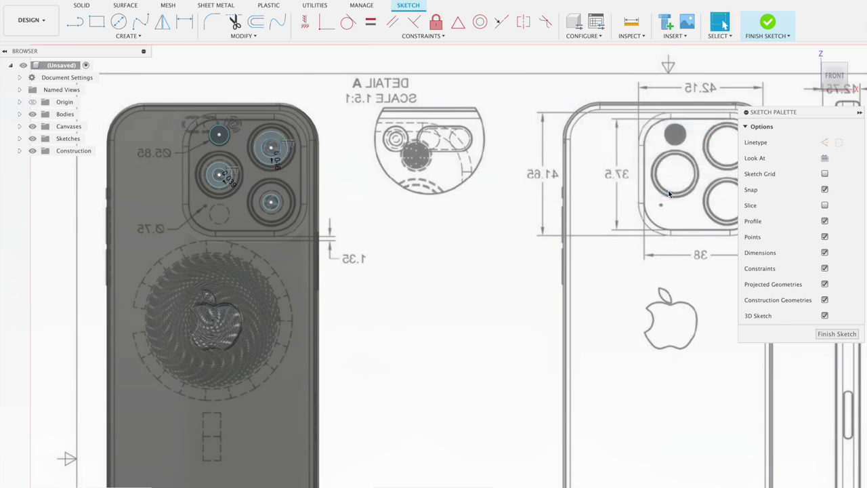
# Offset the lower-right lens circle by 0.028 in, then try offsetting an already-offset circle
pyautogui.click(256, 22)
pyautogui.click(268, 224)
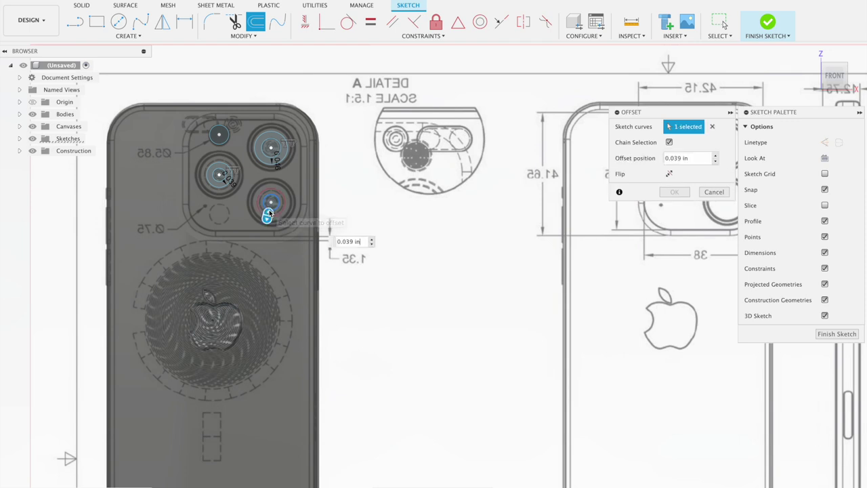
pyautogui.moveTo(269, 216); pyautogui.dragTo(269, 217)
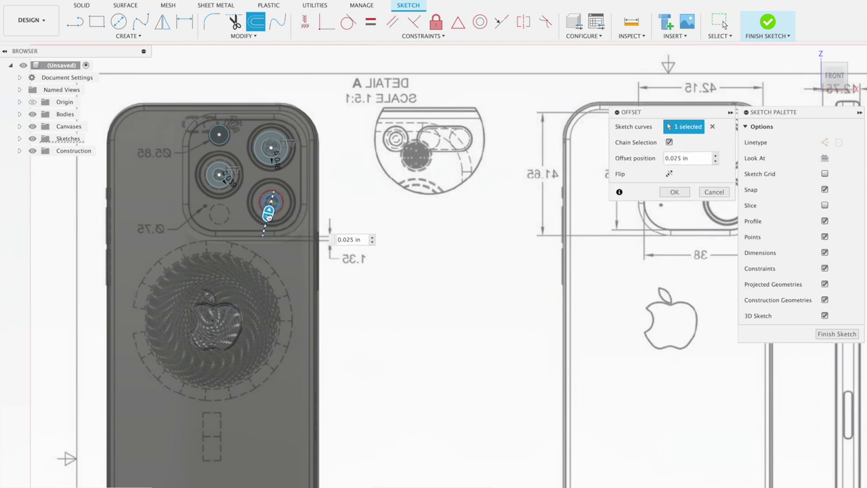
pyautogui.click(670, 192)
pyautogui.click(256, 22)
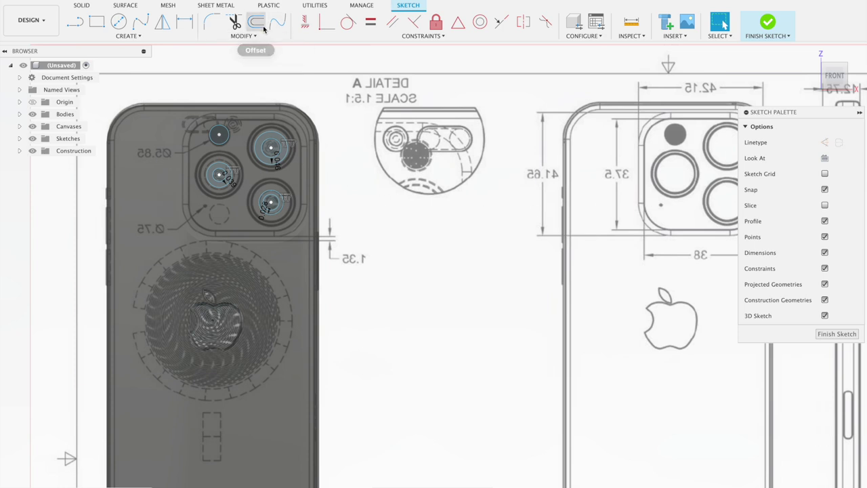
pyautogui.click(285, 201)
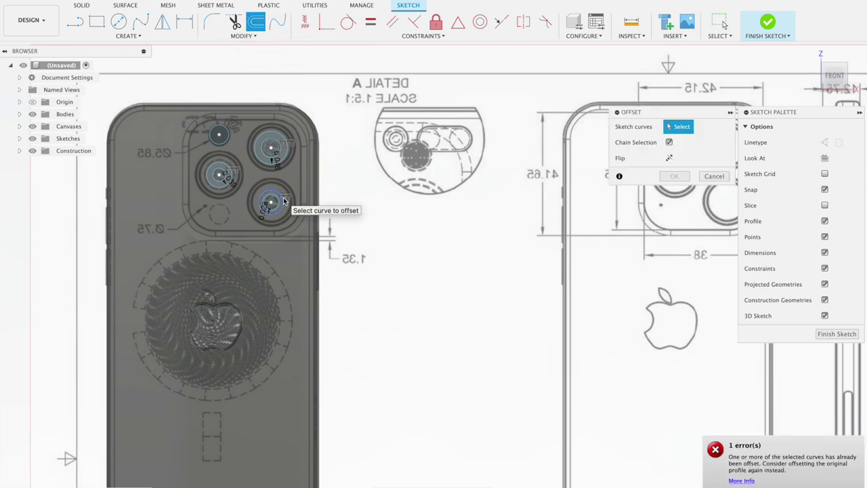
# Cancel the failed offset, retry it, view the 'already been offset' error details and close it
pyautogui.click(713, 176)
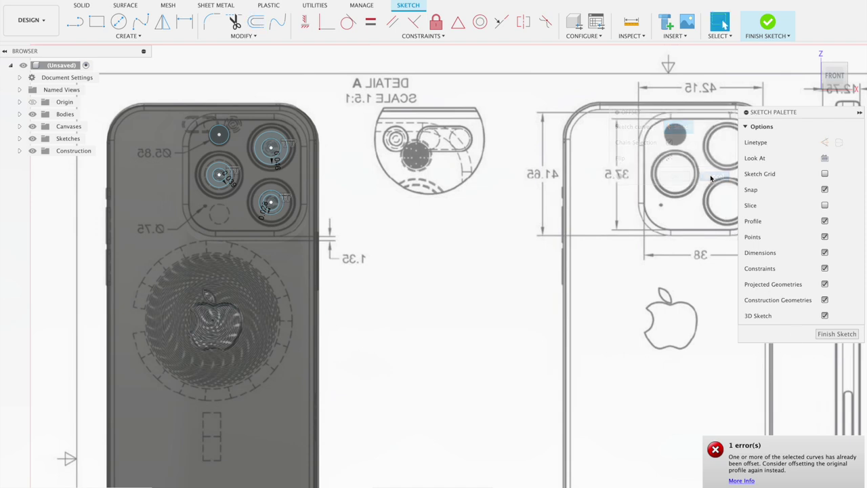
pyautogui.click(256, 22)
pyautogui.click(283, 212)
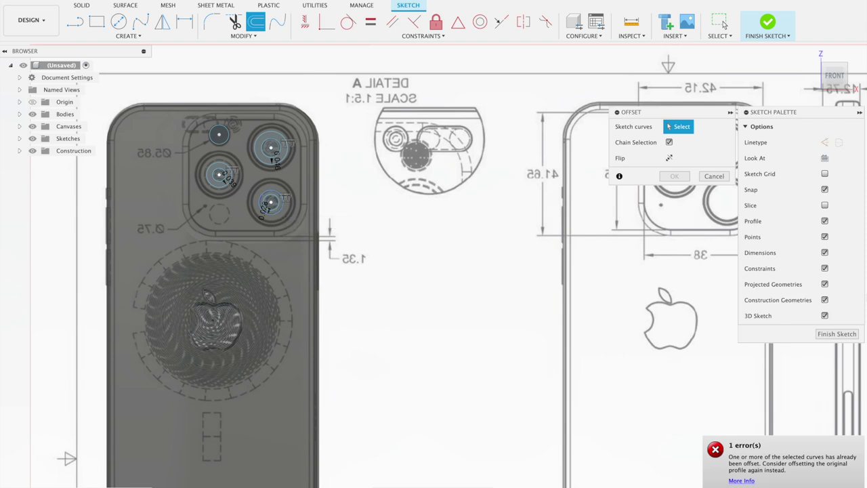
pyautogui.scroll(3, 533, 217)
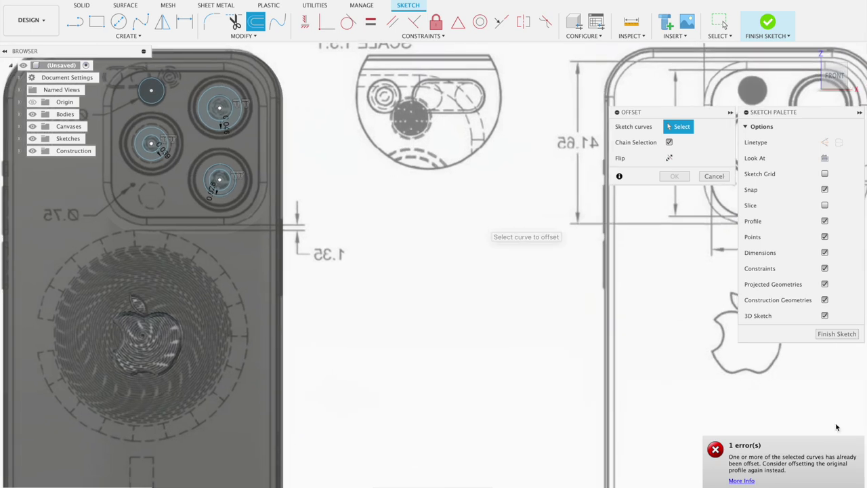
pyautogui.click(741, 480)
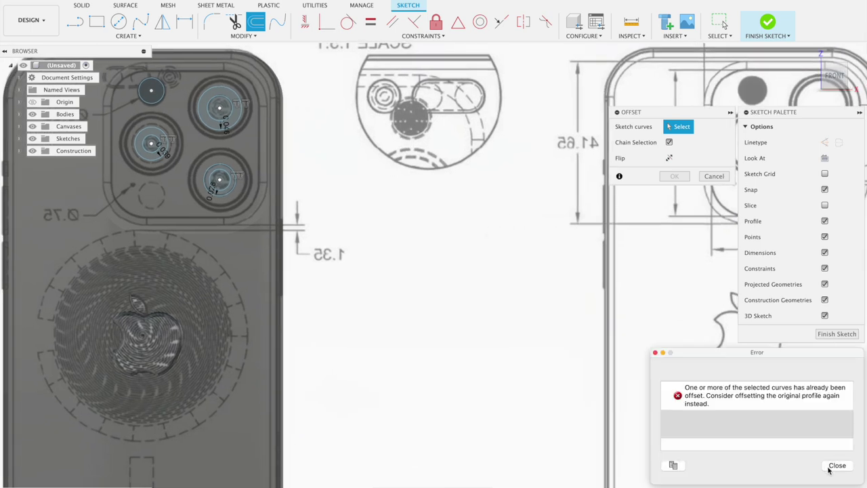
pyautogui.click(712, 178)
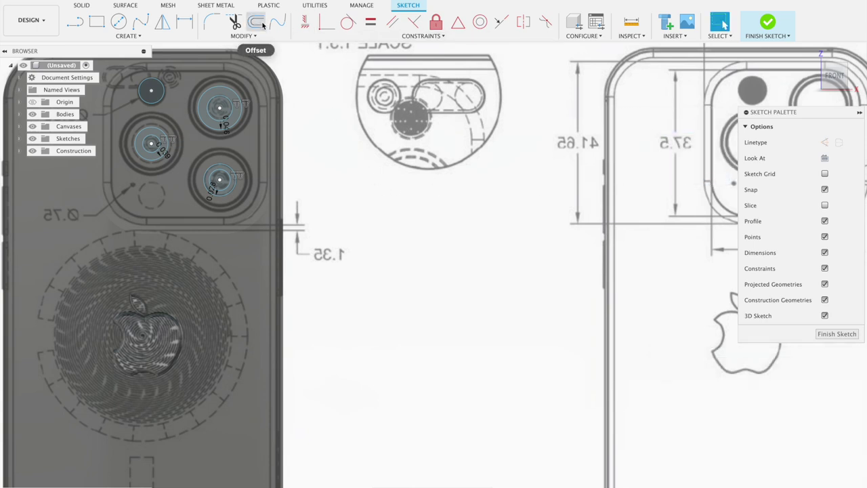
# Draw a new center-diameter circle on the lower-right camera lens
pyautogui.click(118, 22)
pyautogui.click(220, 182)
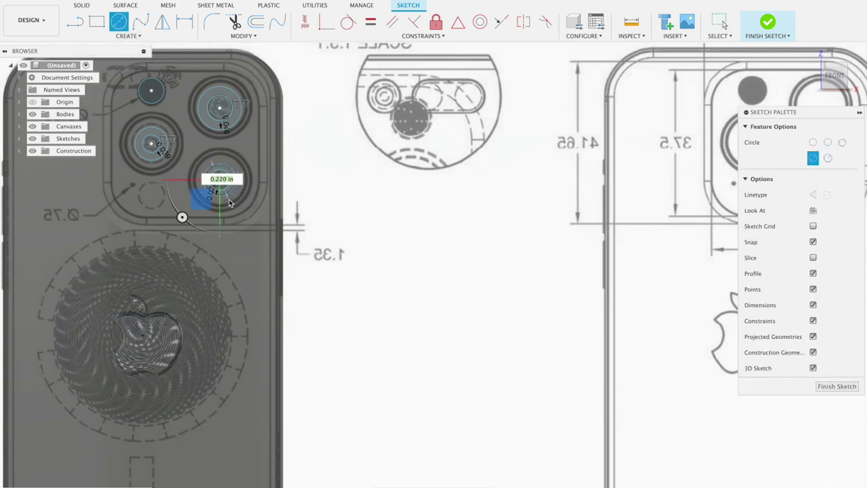
pyautogui.click(230, 204)
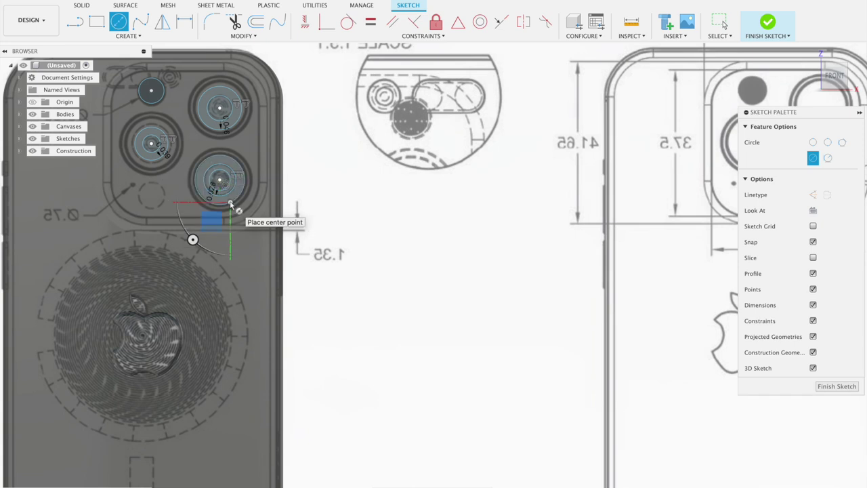
# Offset the new lower-right circle by 0.041 in to form a second ring
pyautogui.click(255, 22)
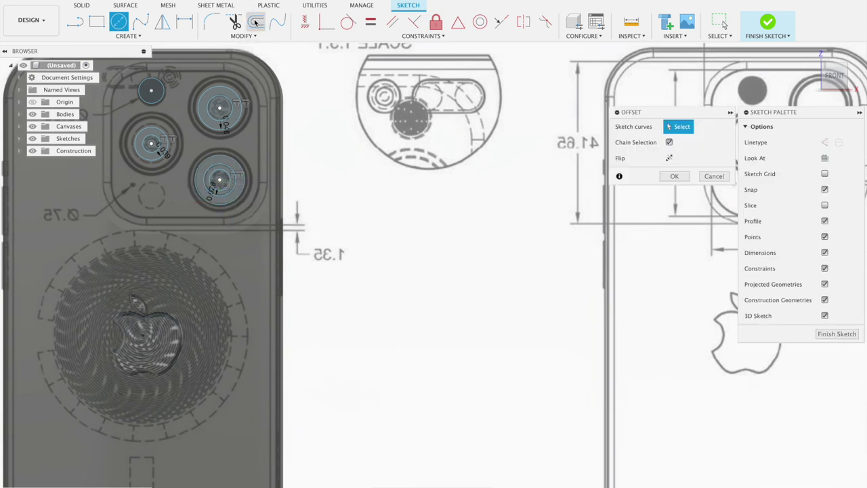
pyautogui.click(238, 169)
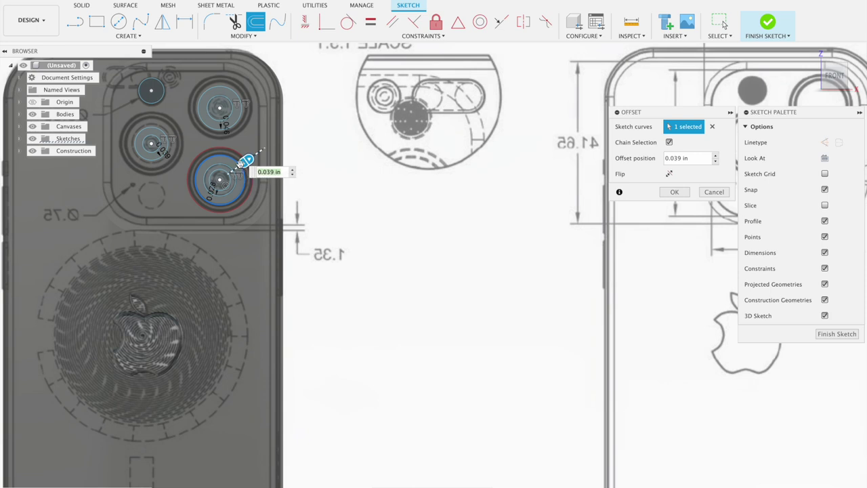
pyautogui.moveTo(250, 159); pyautogui.dragTo(246, 161)
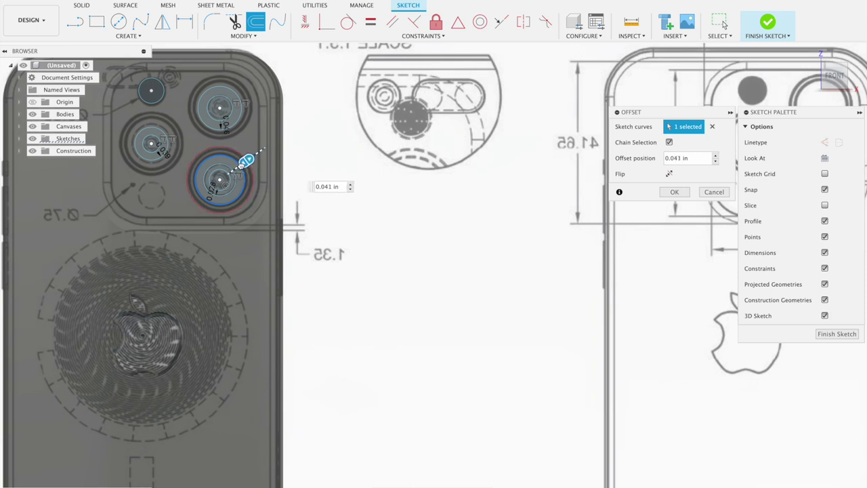
pyautogui.click(674, 192)
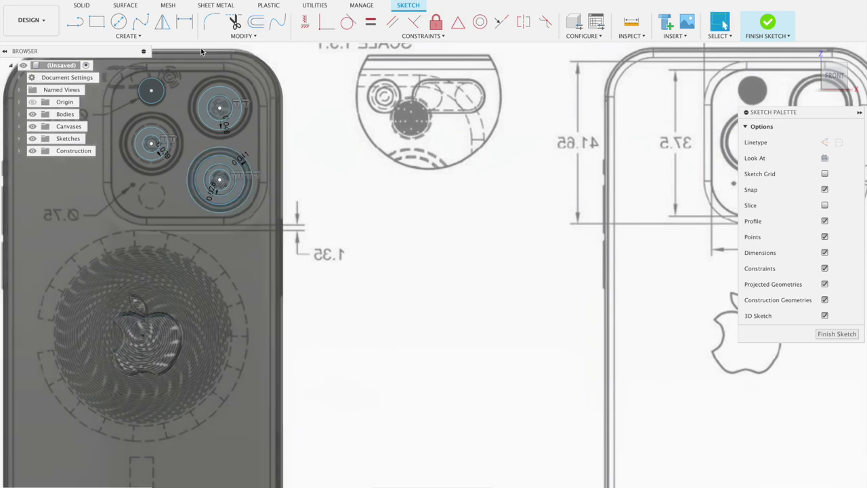
pyautogui.click(257, 31)
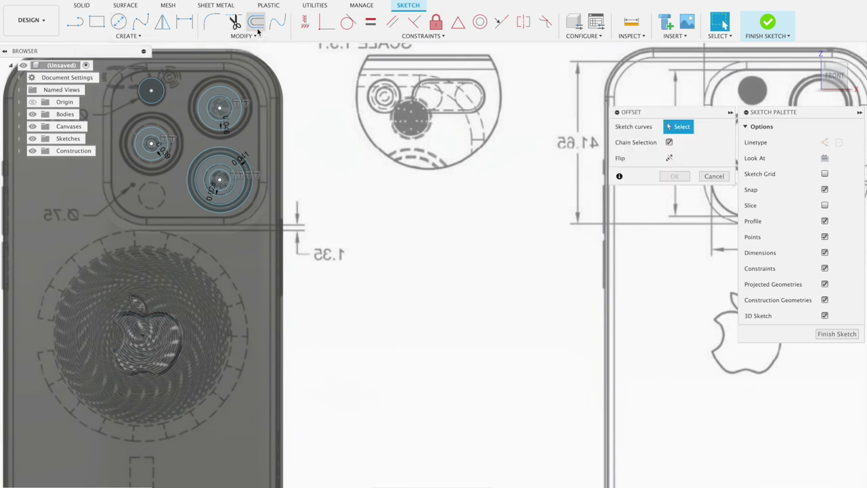
# After a rejected offset, draw a new center-diameter circle on the upper-right lens
pyautogui.click(243, 109)
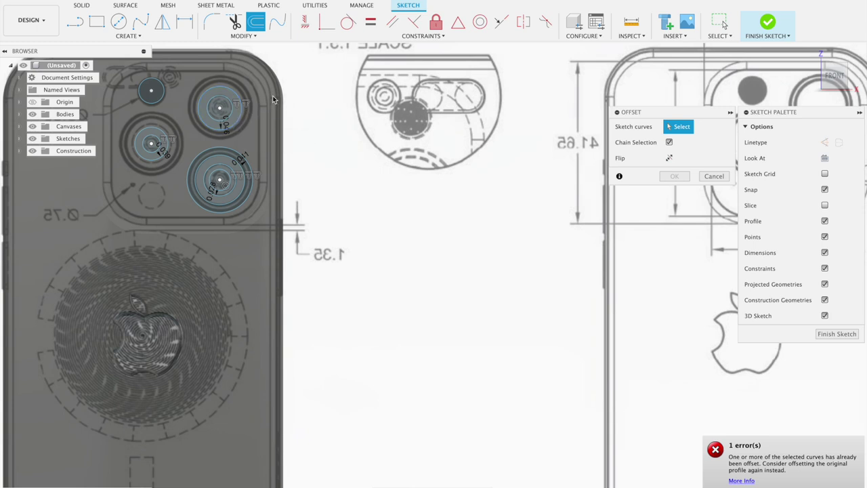
pyautogui.click(119, 22)
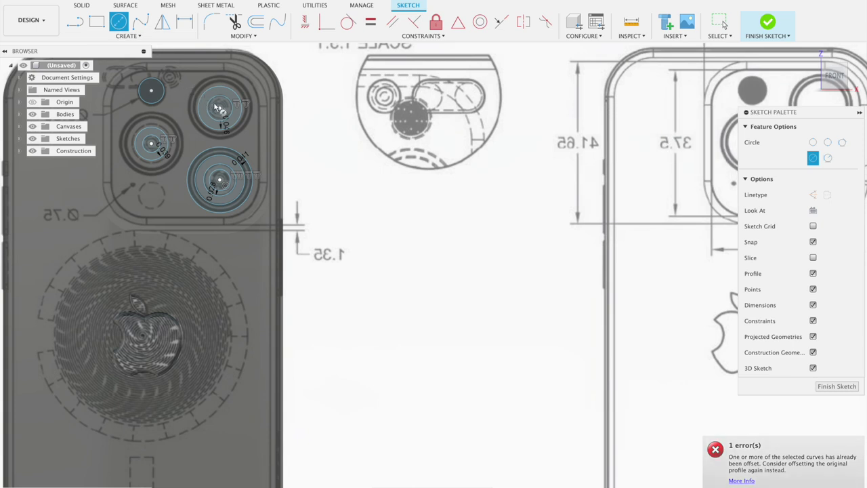
pyautogui.click(219, 108)
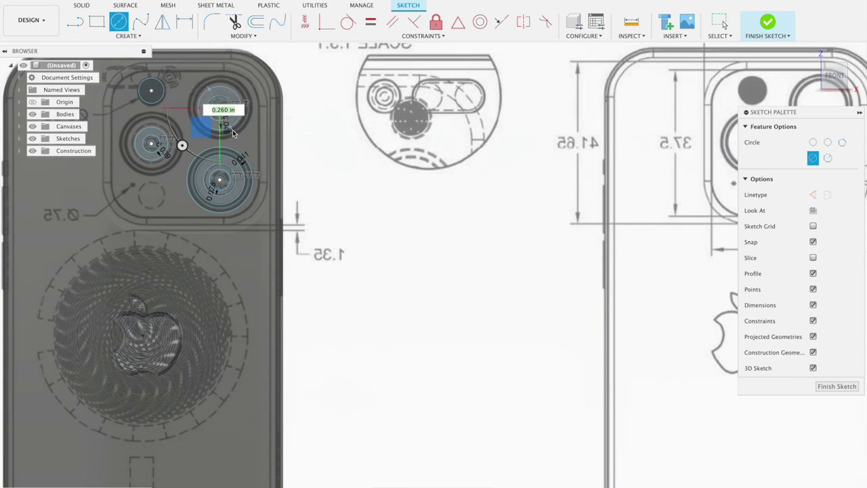
pyautogui.click(234, 134)
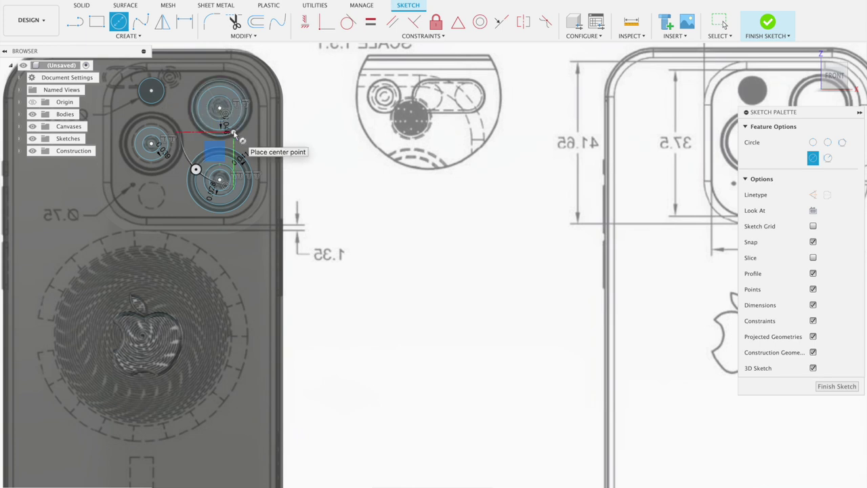
# Start an offset and pick an upper lens circle, which Fusion rejects as already offset
pyautogui.click(256, 22)
pyautogui.click(238, 99)
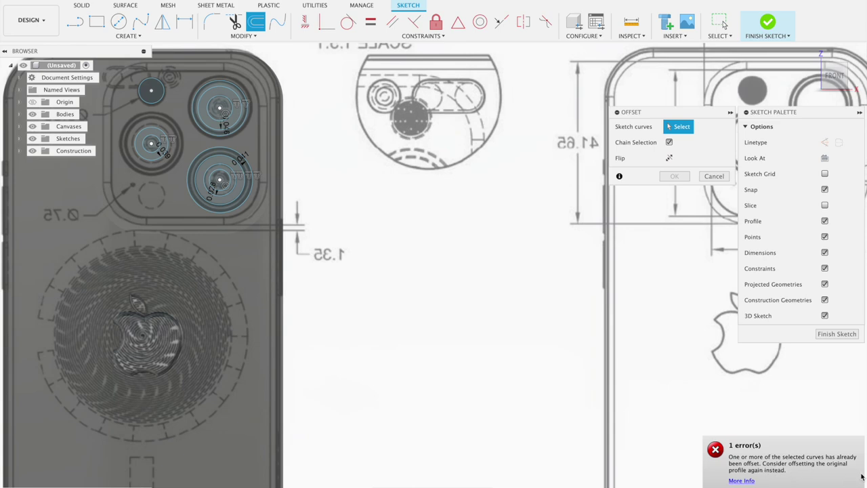
pyautogui.scroll(2, 164, 122)
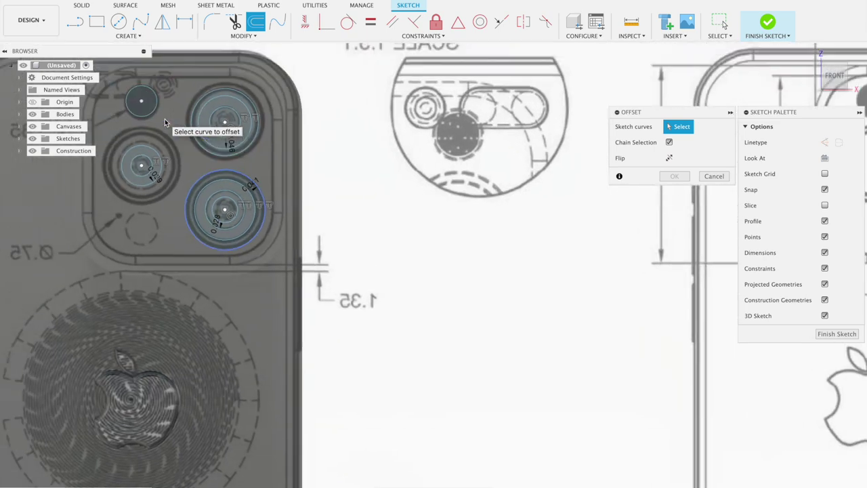
# Offset the new upper-right lens circle by 0.025 in
pyautogui.scroll(3, 164, 122)
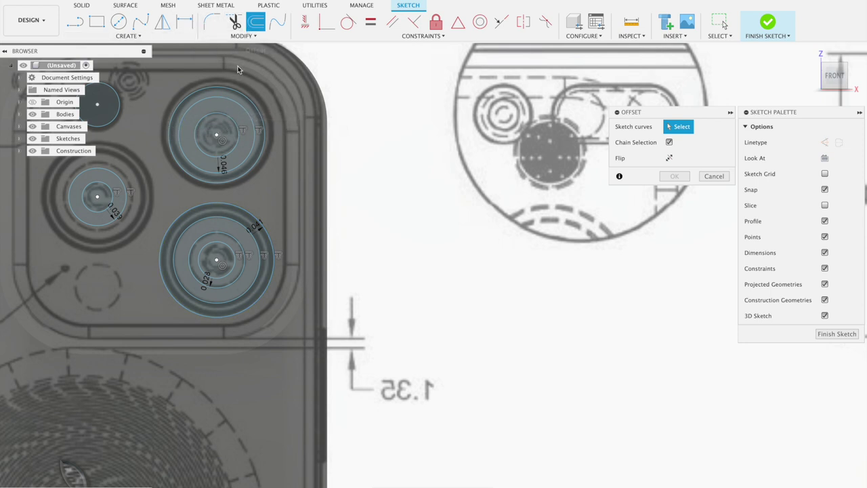
pyautogui.click(237, 96)
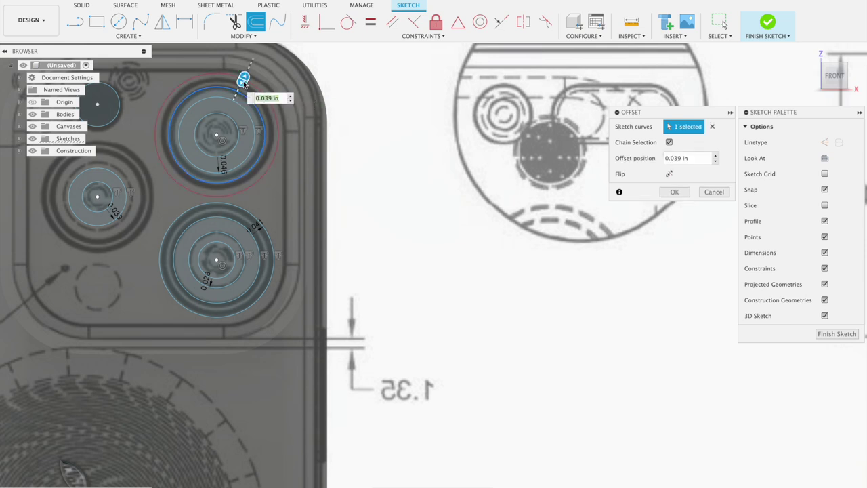
pyautogui.moveTo(243, 80); pyautogui.dragTo(240, 83)
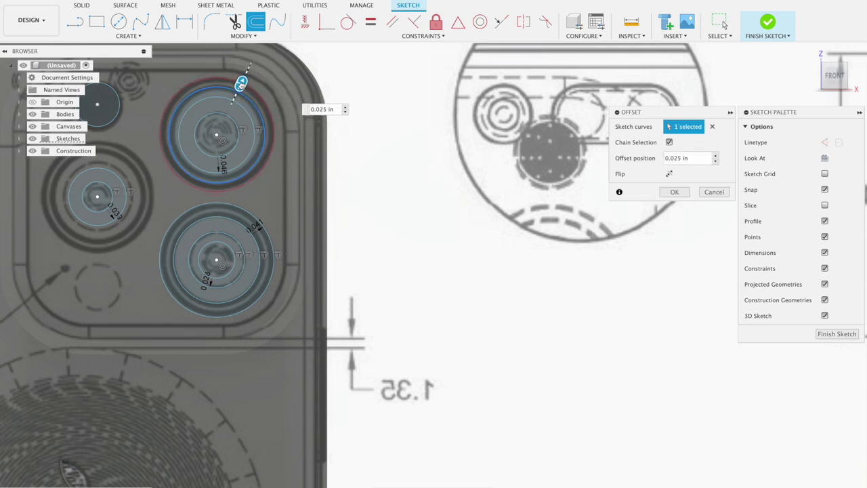
pyautogui.click(674, 193)
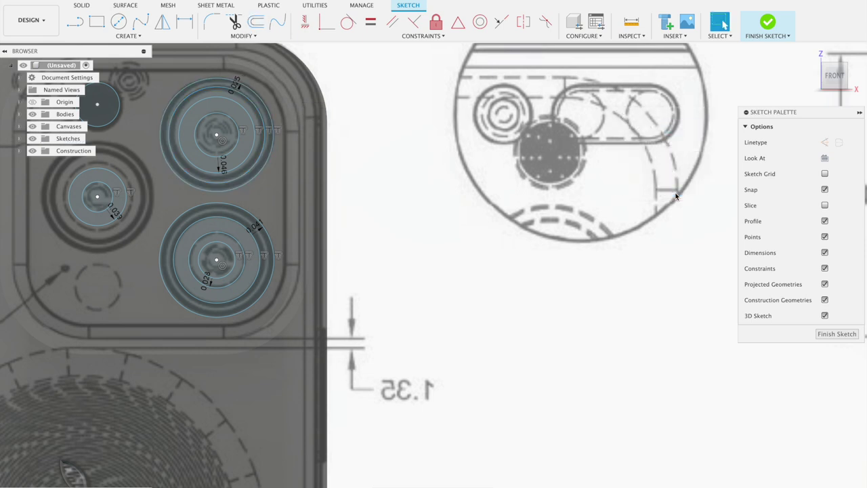
pyautogui.scroll(-2, 340, 159)
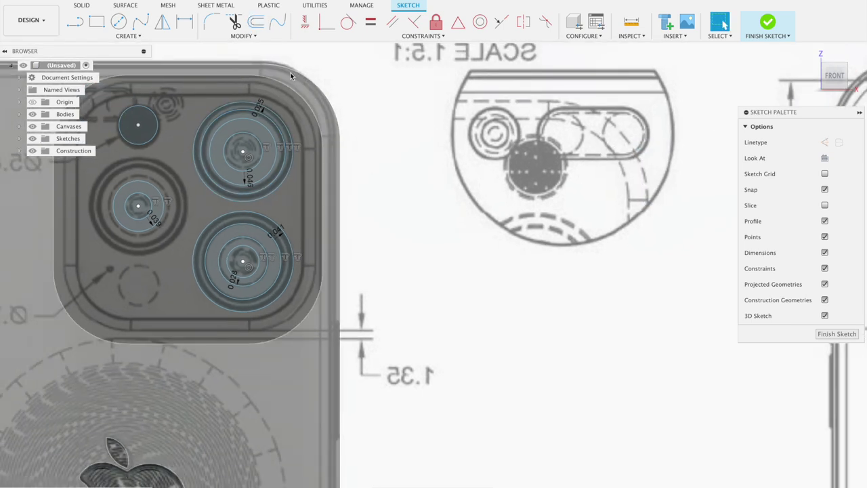
pyautogui.click(256, 22)
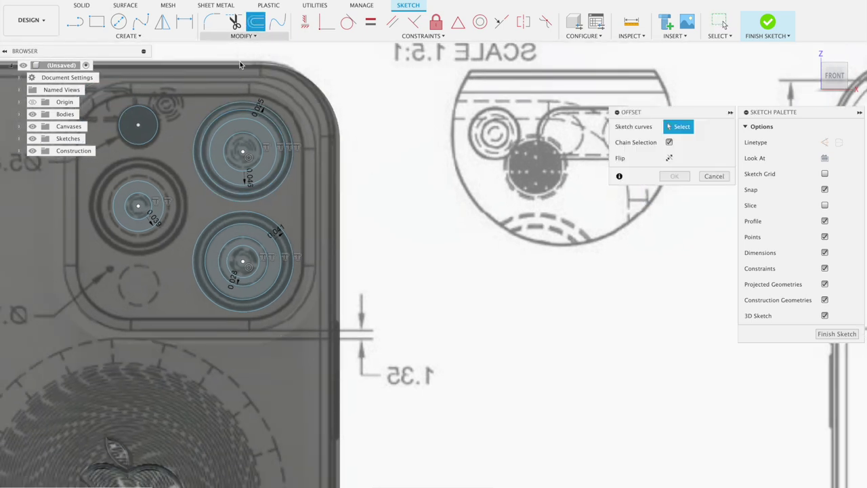
# Draw a new center-diameter circle on the left camera lens
pyautogui.click(163, 207)
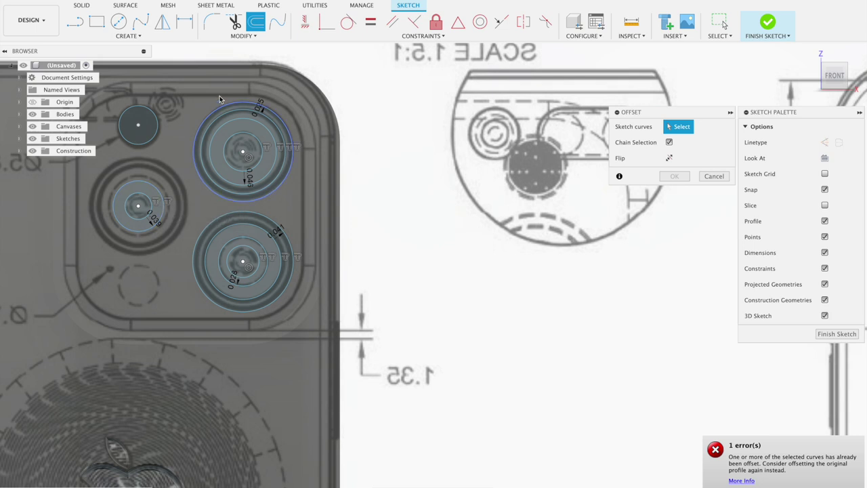
pyautogui.click(118, 22)
pyautogui.click(138, 206)
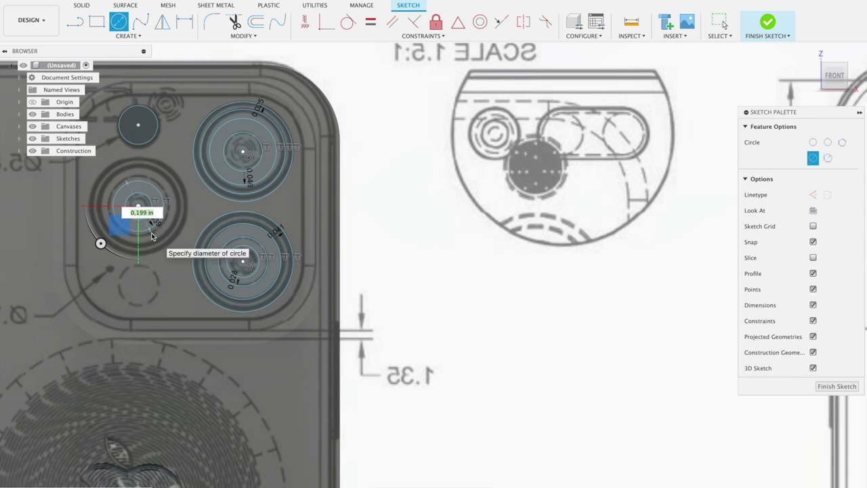
pyautogui.click(156, 240)
pyautogui.click(157, 239)
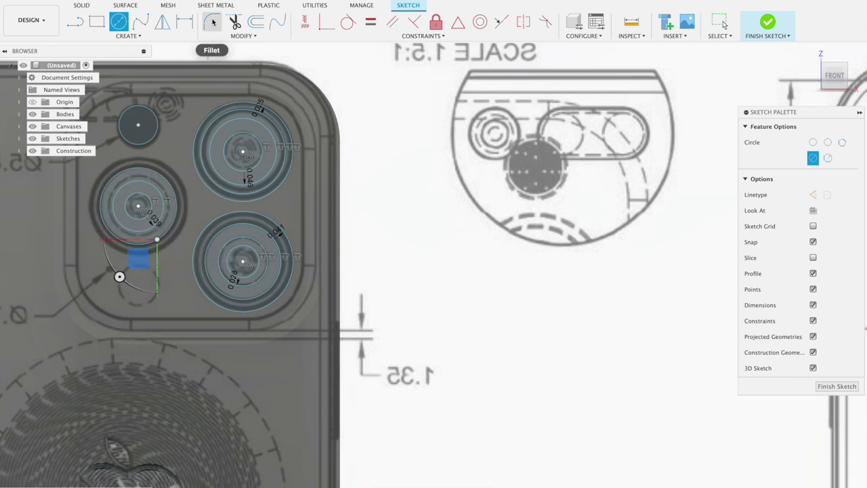
# Offset the new left lens circle by 0.039 in
pyautogui.click(256, 22)
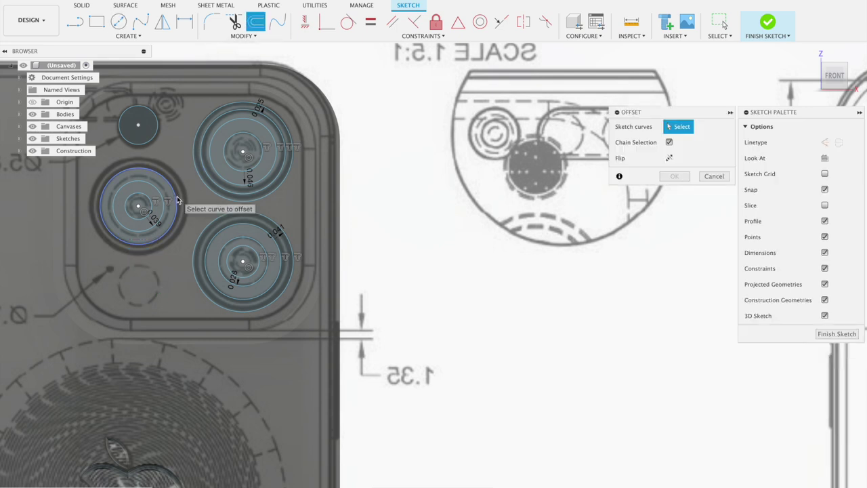
pyautogui.click(177, 199)
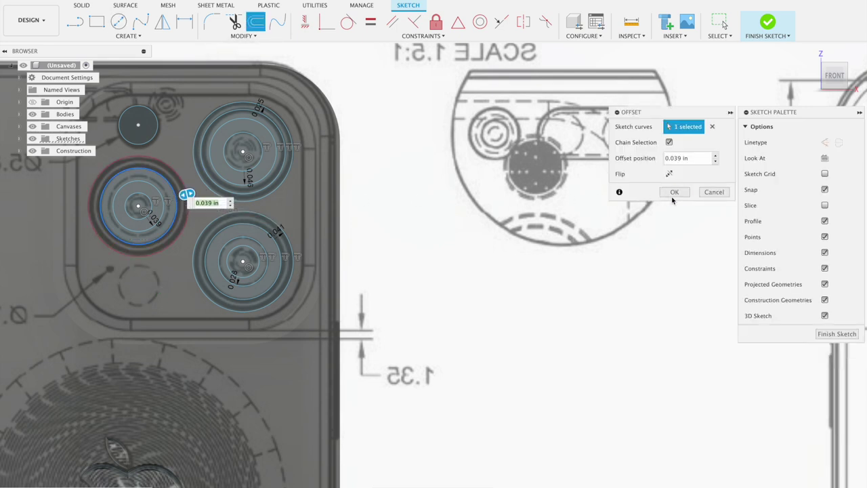
pyautogui.click(673, 195)
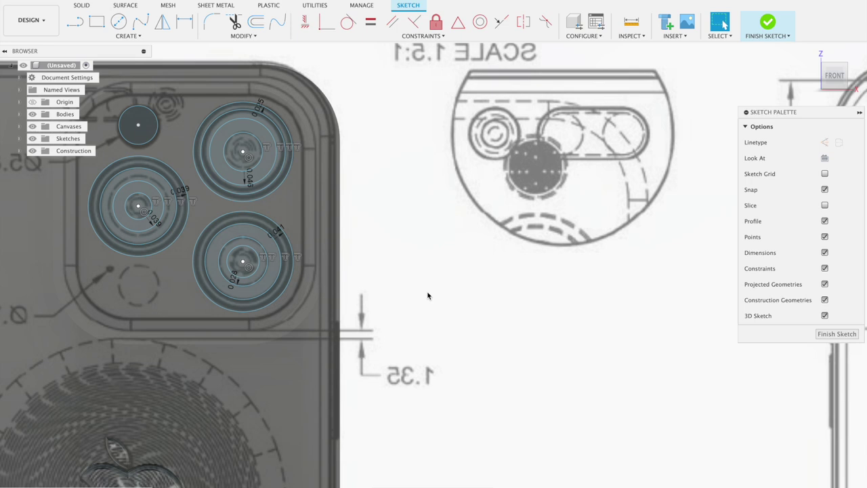
pyautogui.scroll(-2, 427, 296)
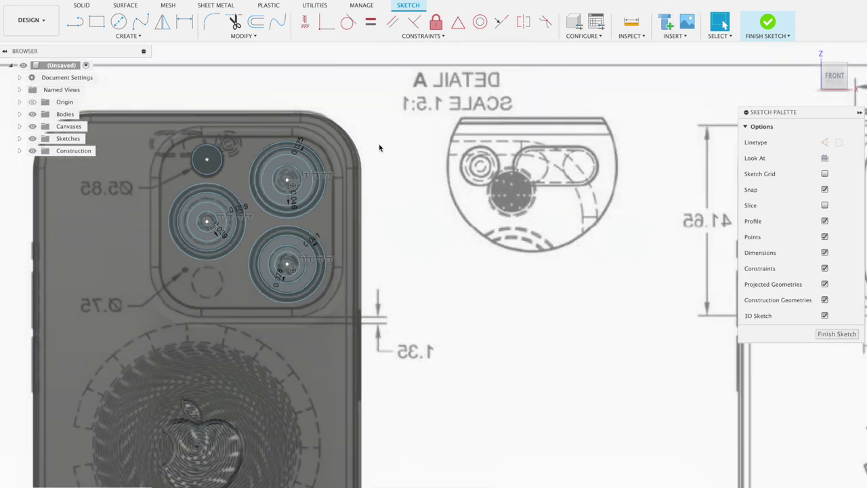
# Offset the small flash circle inward by about 0.043 in and finish the sketch
pyautogui.click(256, 24)
pyautogui.click(217, 149)
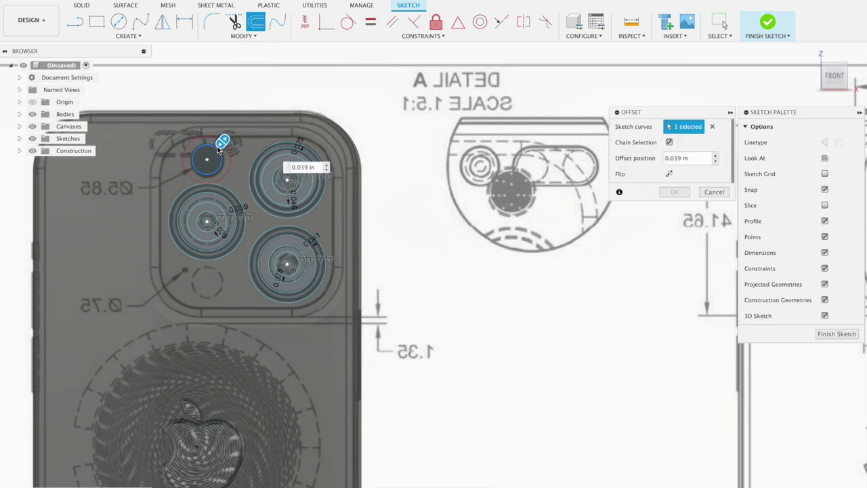
pyautogui.moveTo(215, 148); pyautogui.dragTo(209, 158)
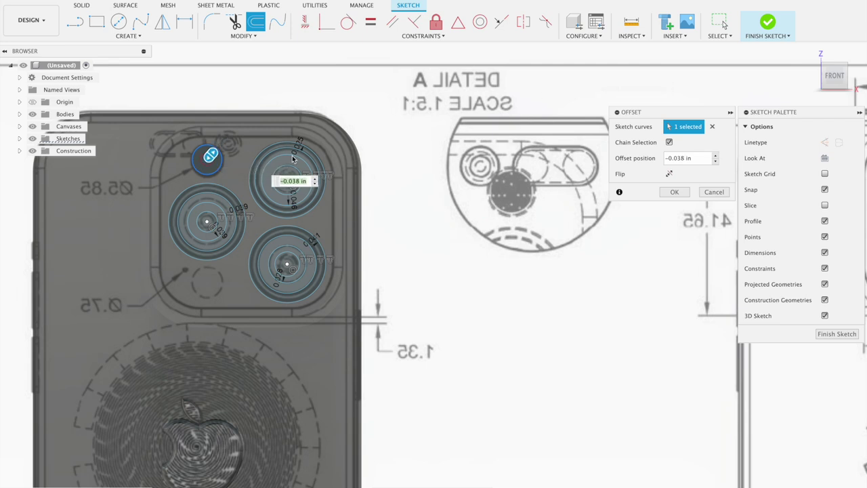
pyautogui.moveTo(211, 155); pyautogui.dragTo(210, 157)
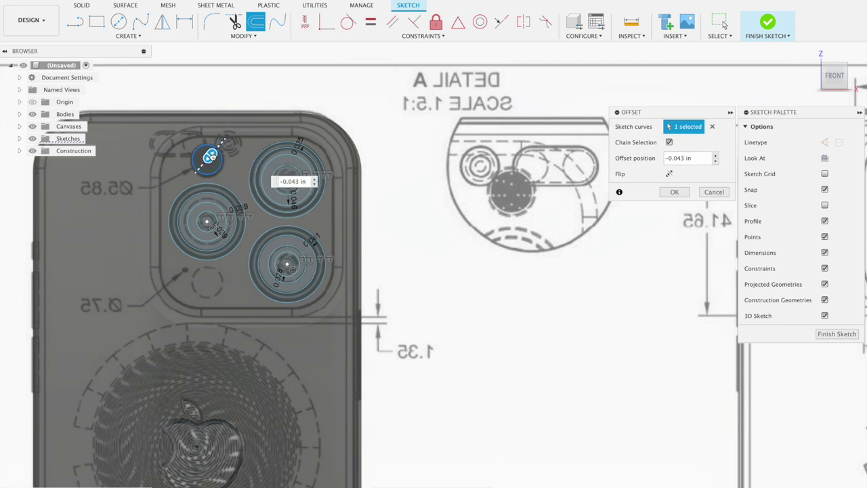
pyautogui.click(768, 26)
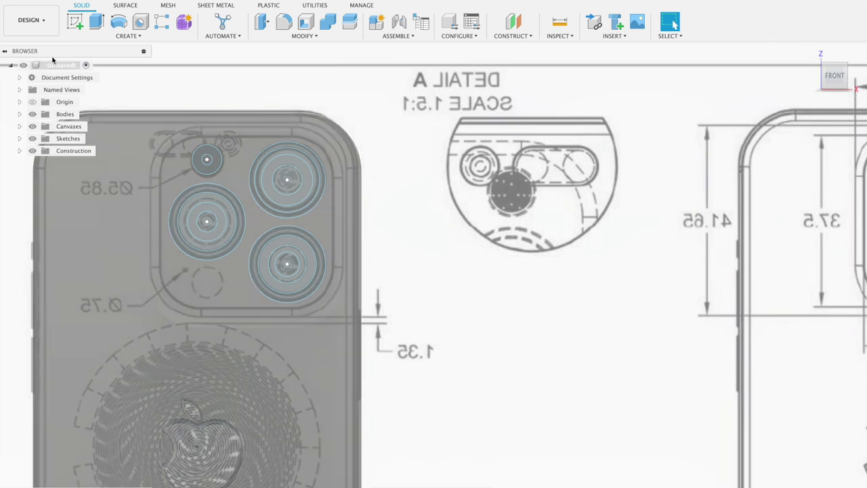
# Extrude the inner and outer ring profiles of all three lenses 0.10 in, joined to the body
pyautogui.click(98, 22)
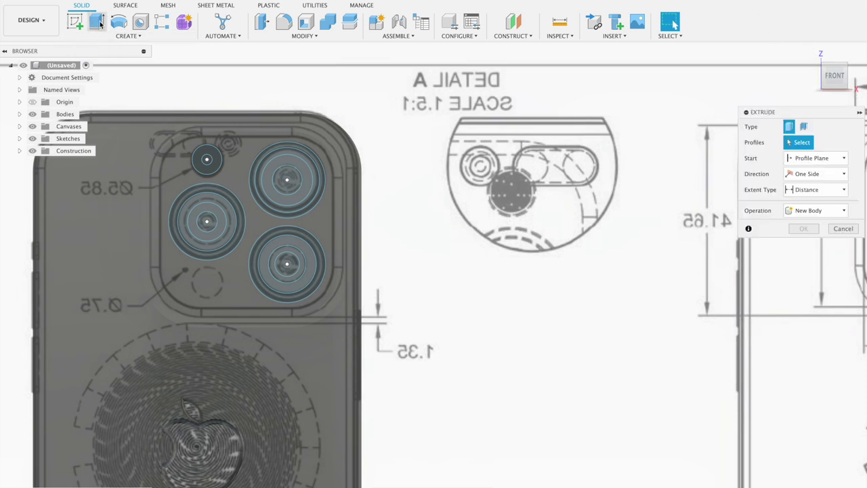
pyautogui.click(230, 201)
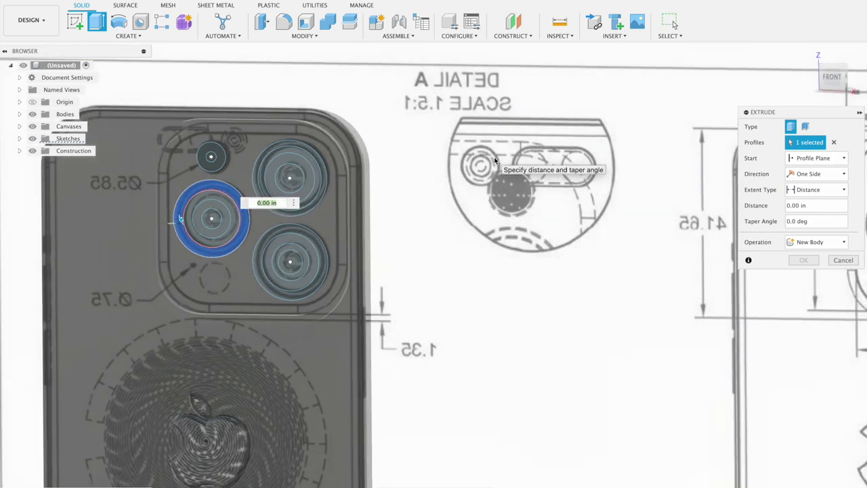
pyautogui.click(216, 225)
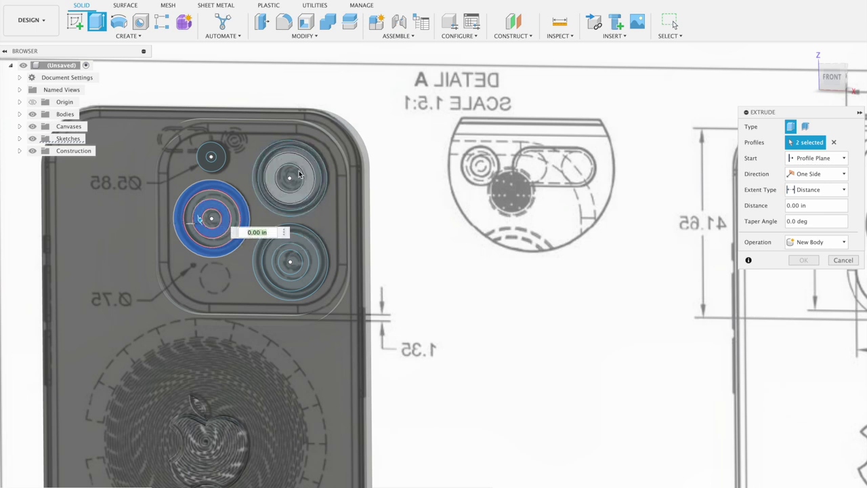
pyautogui.click(302, 171)
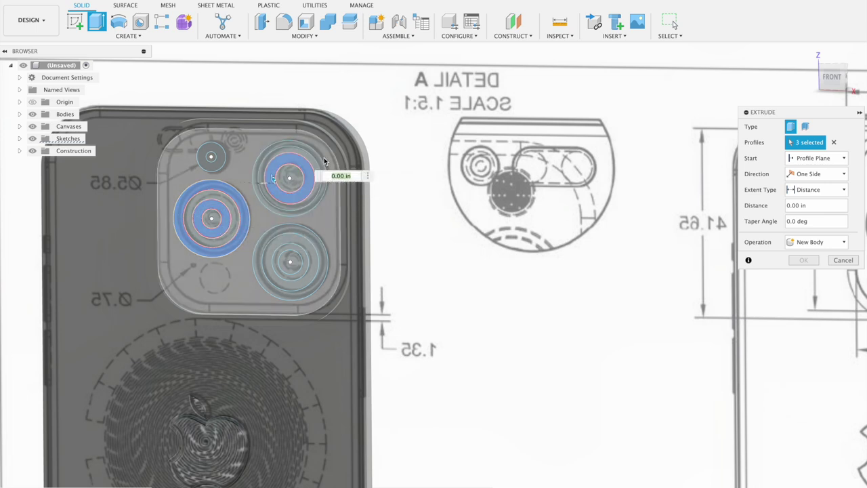
pyautogui.click(316, 166)
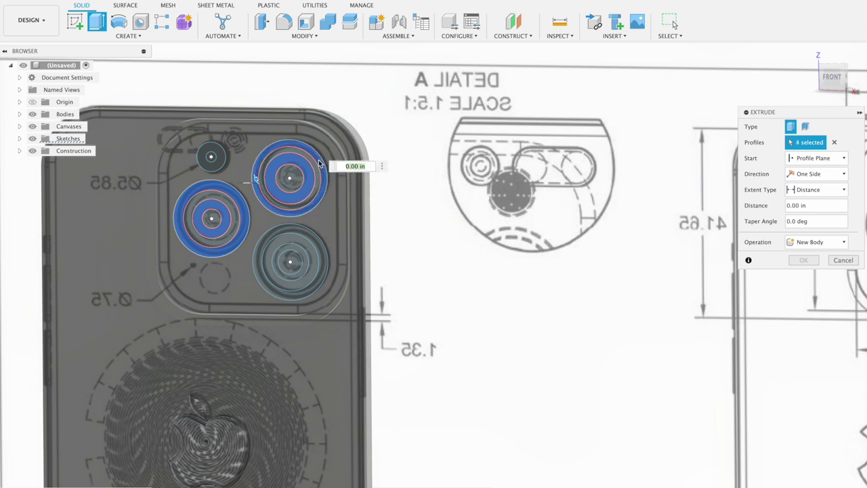
pyautogui.click(313, 238)
pyautogui.click(301, 256)
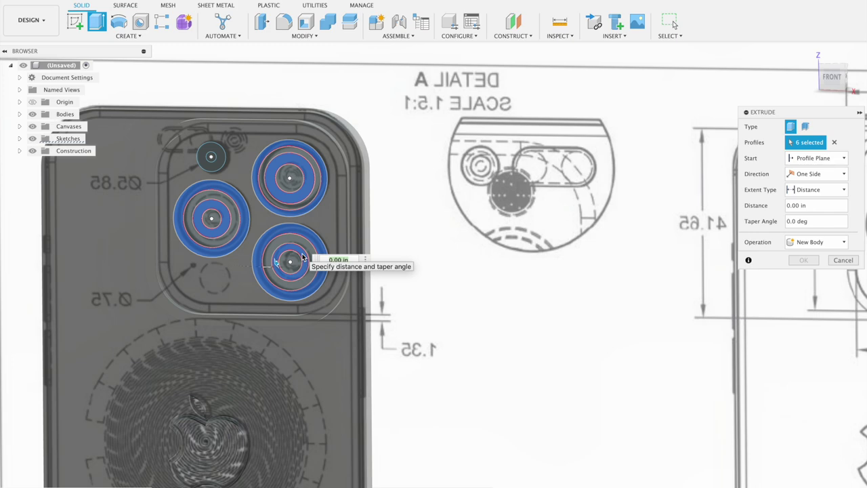
pyautogui.scroll(3, 302, 255)
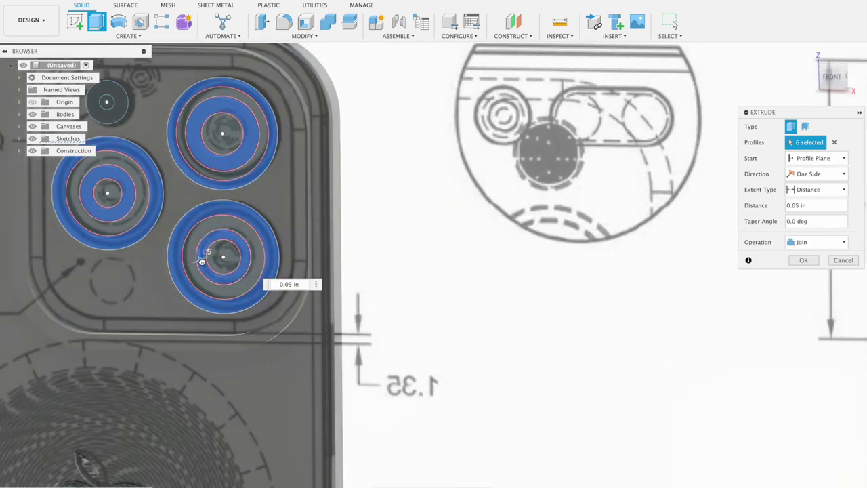
pyautogui.moveTo(203, 258)
pyautogui.mouseDown()
pyautogui.moveTo(196, 267)
pyautogui.moveTo(203, 267)
pyautogui.moveTo(197, 262)
pyautogui.mouseUp()
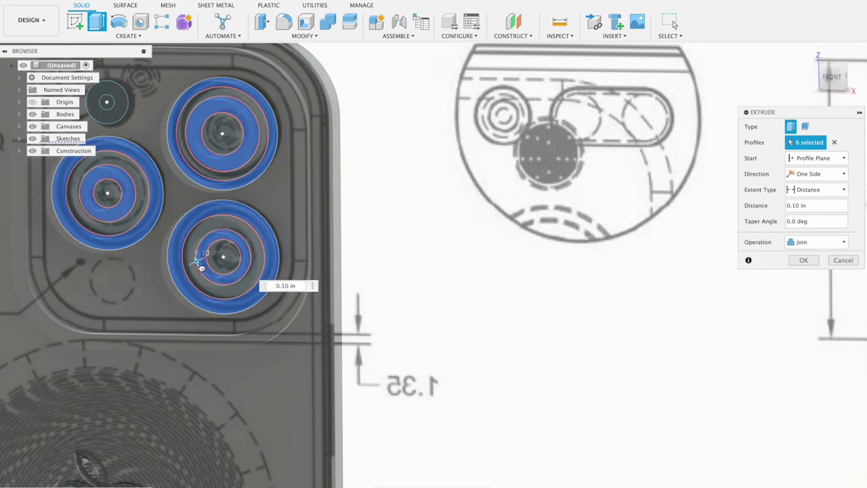
pyautogui.click(804, 260)
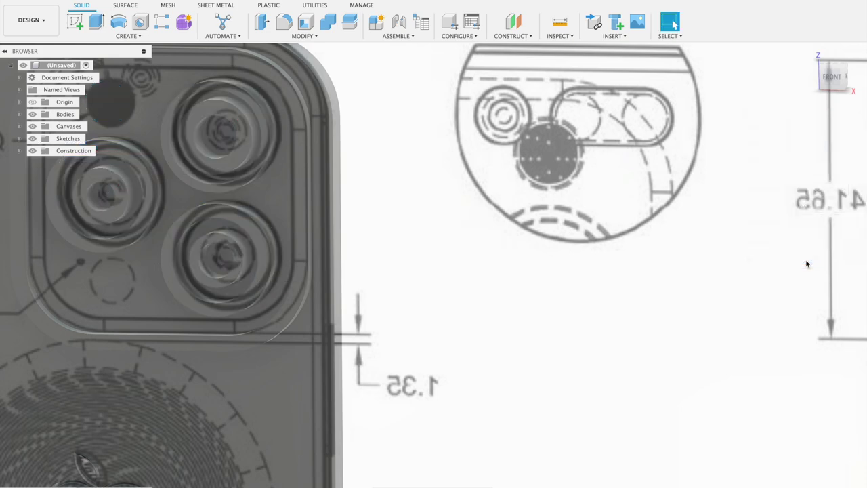
# Extrude the small flash circle 0.03 in onto the phone body
pyautogui.scroll(-3, 458, 299)
pyautogui.scroll(-2, 458, 298)
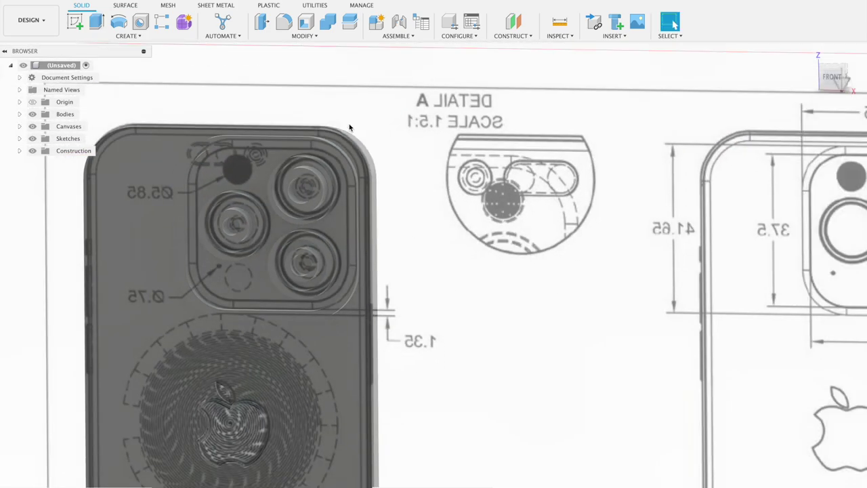
pyautogui.click(19, 139)
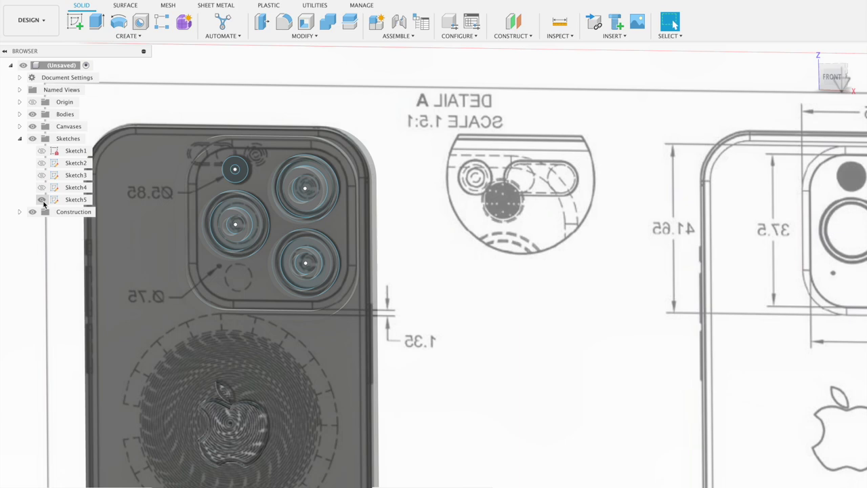
pyautogui.click(98, 22)
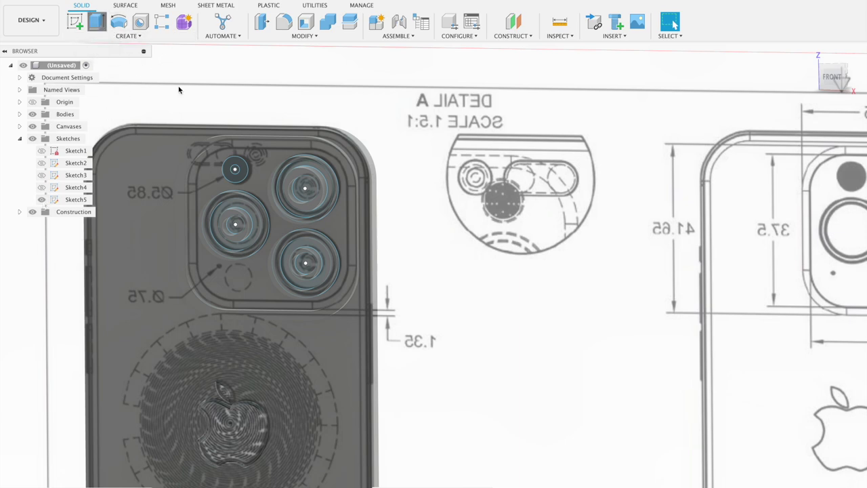
pyautogui.click(243, 164)
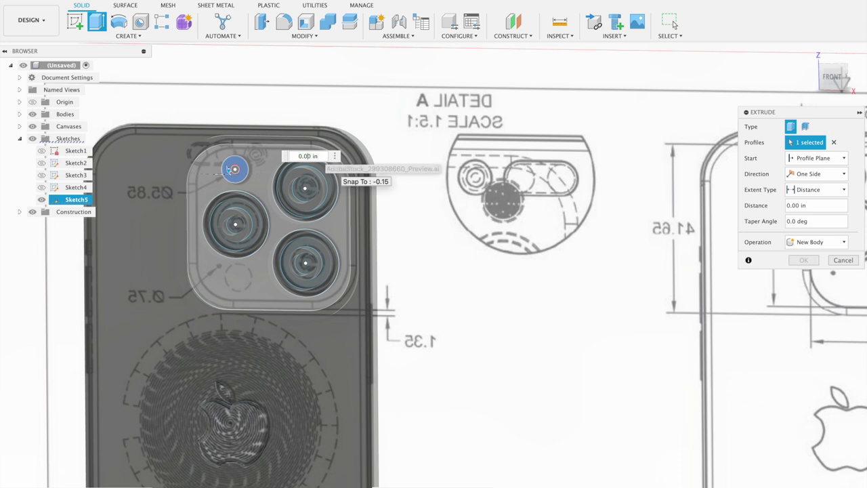
pyautogui.write('3')
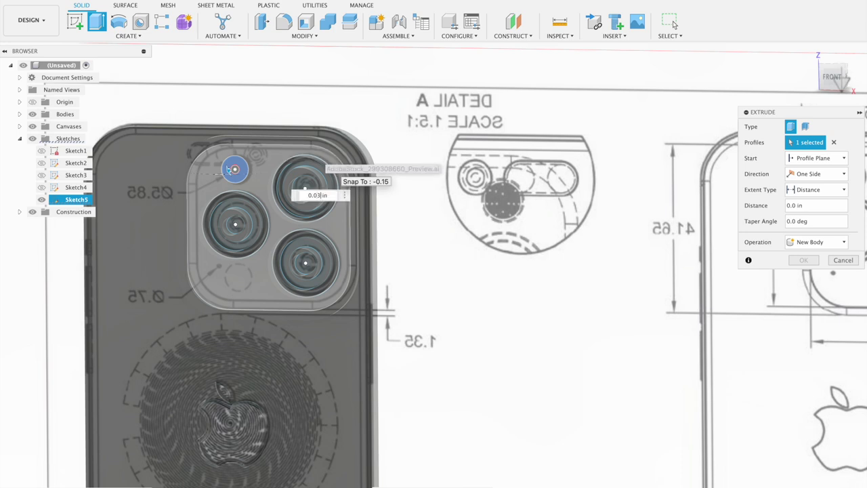
pyautogui.click(803, 261)
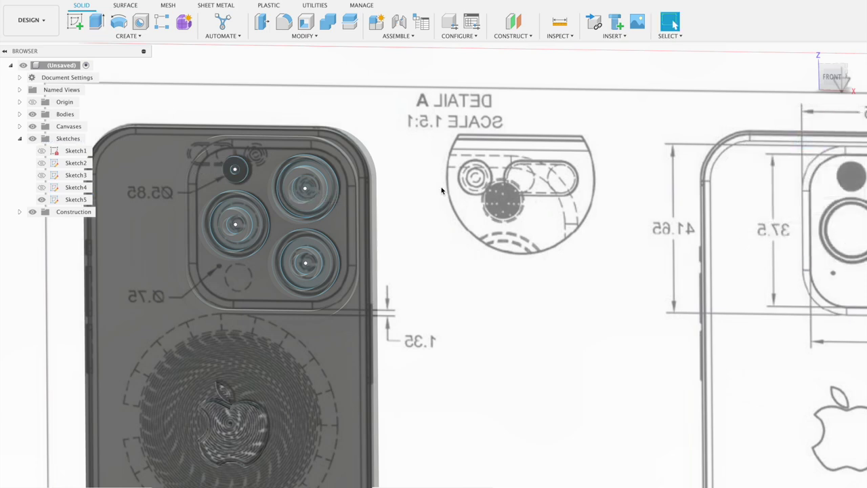
# Hide the sketch and the reference drawing canvas, viewing the phone at an angle
pyautogui.keyDown('shift'); pyautogui.moveTo(441, 190); pyautogui.dragTo(138, 219, button='middle'); pyautogui.keyUp('shift')
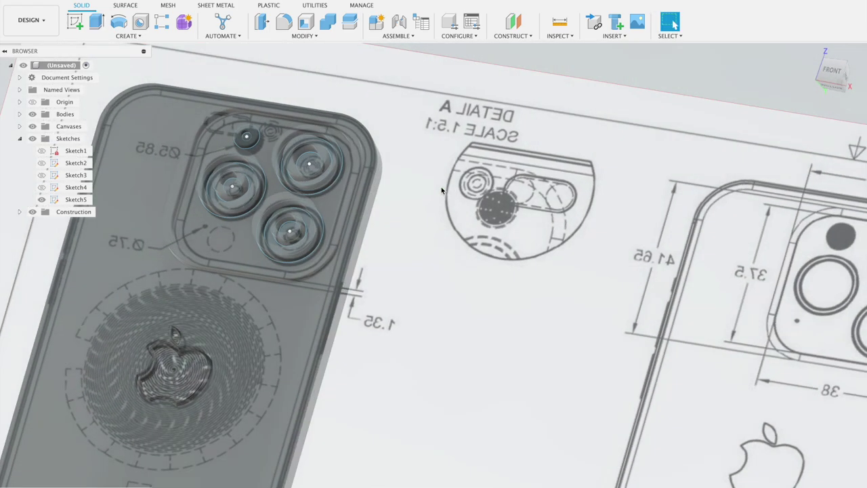
pyautogui.click(40, 155)
pyautogui.click(33, 127)
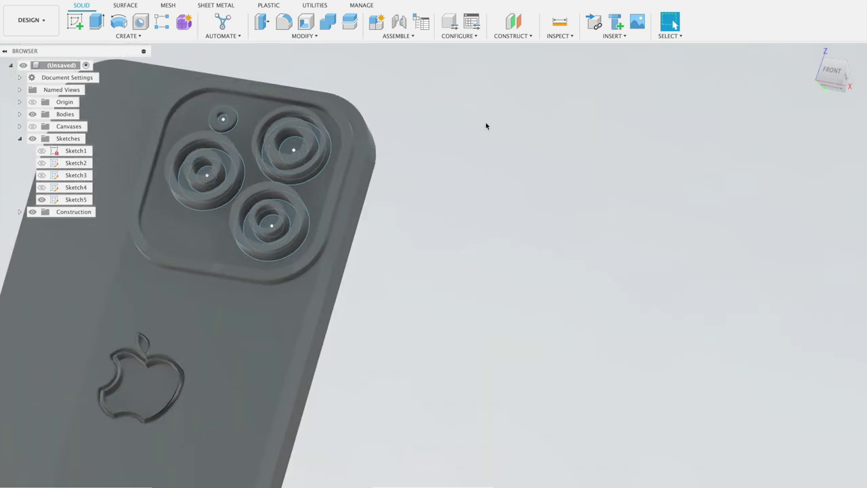
pyautogui.click(97, 25)
pyautogui.click(263, 168)
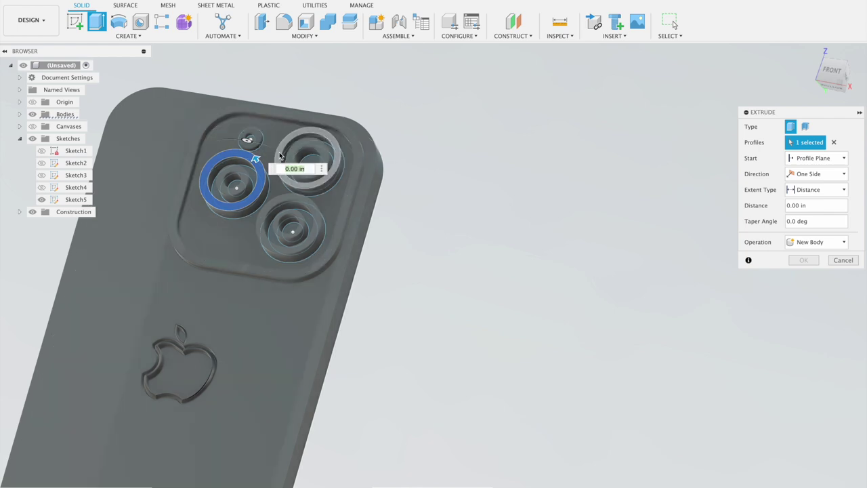
pyautogui.click(280, 155)
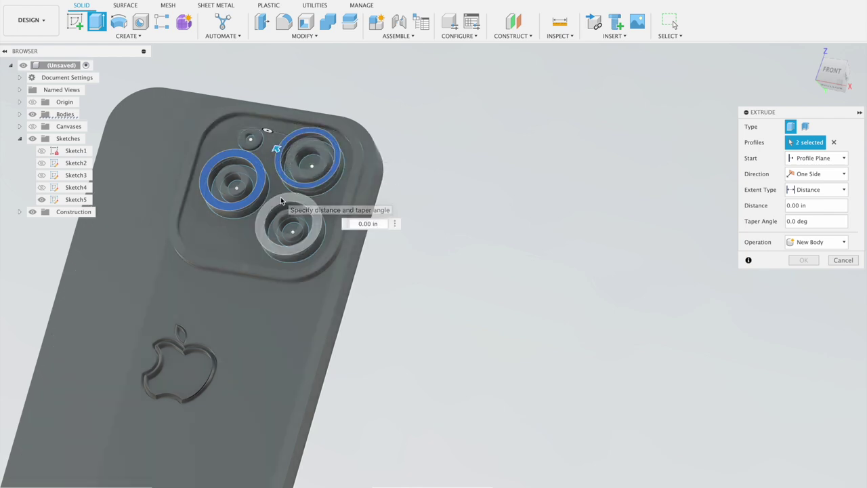
pyautogui.click(280, 197)
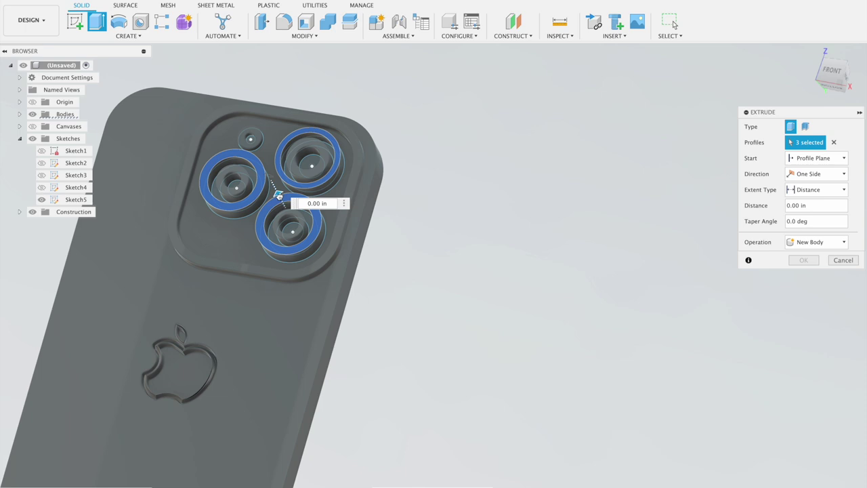
pyautogui.click(279, 196)
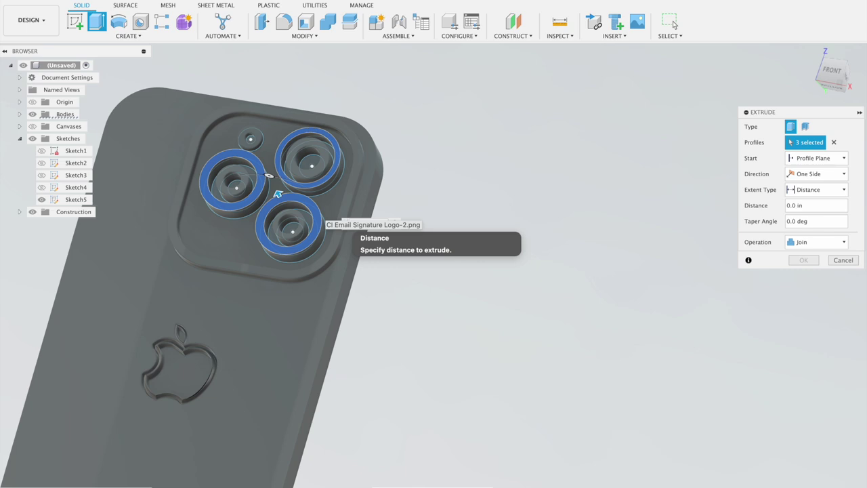
pyautogui.click(816, 174)
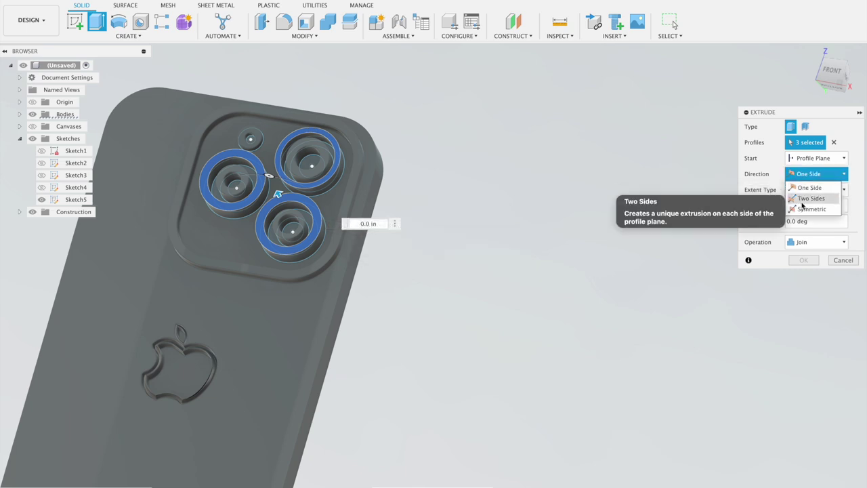
pyautogui.click(806, 198)
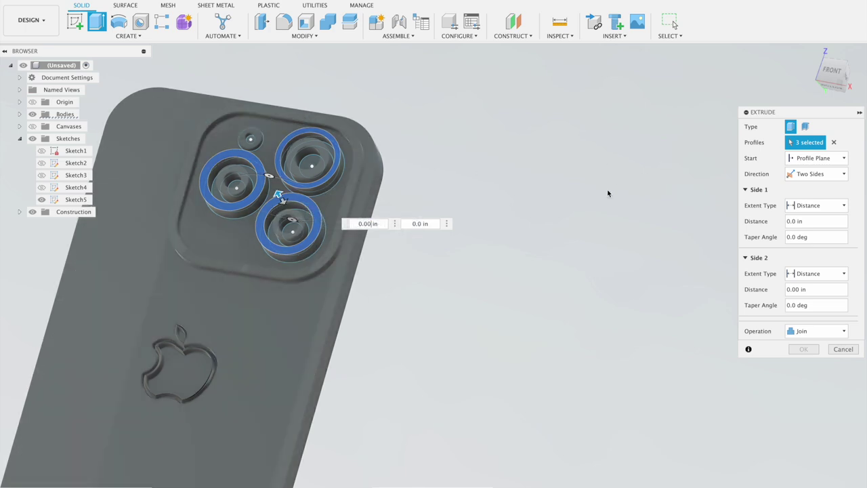
pyautogui.click(847, 350)
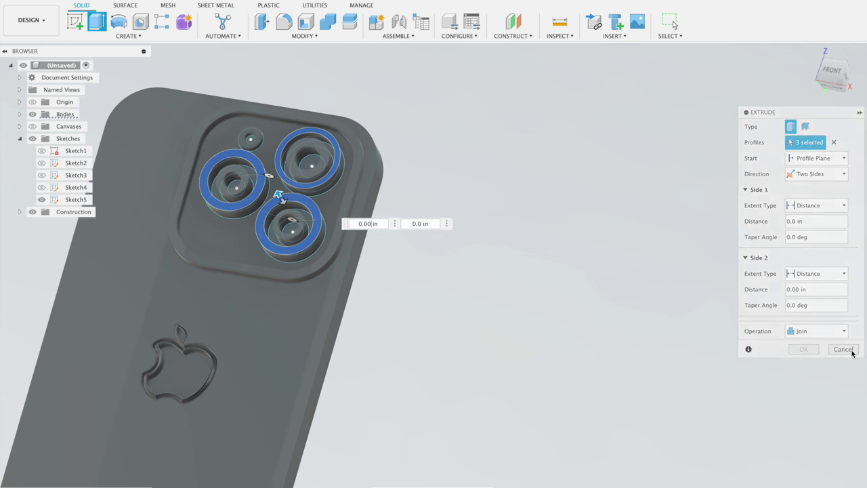
pyautogui.click(262, 23)
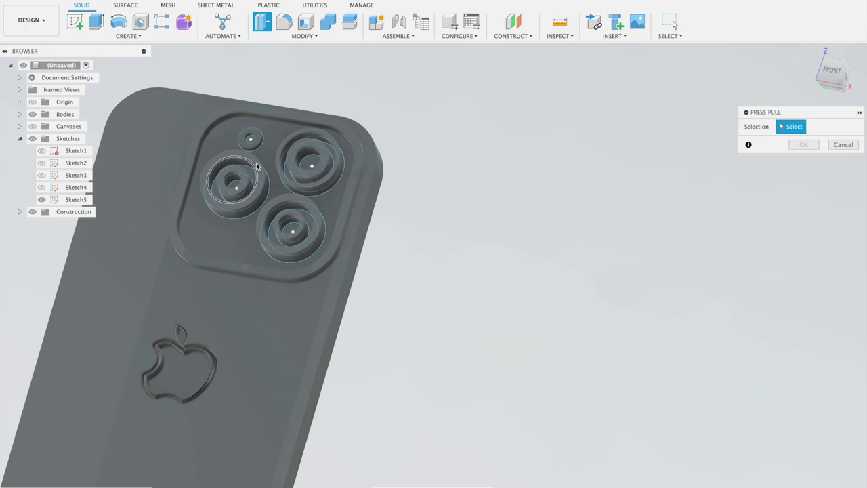
pyautogui.click(259, 168)
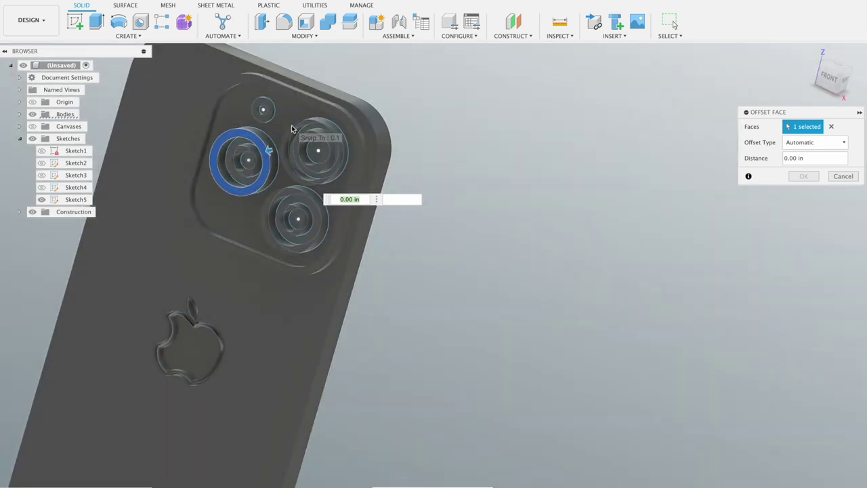
pyautogui.moveTo(334, 129); pyautogui.dragTo(291, 132)
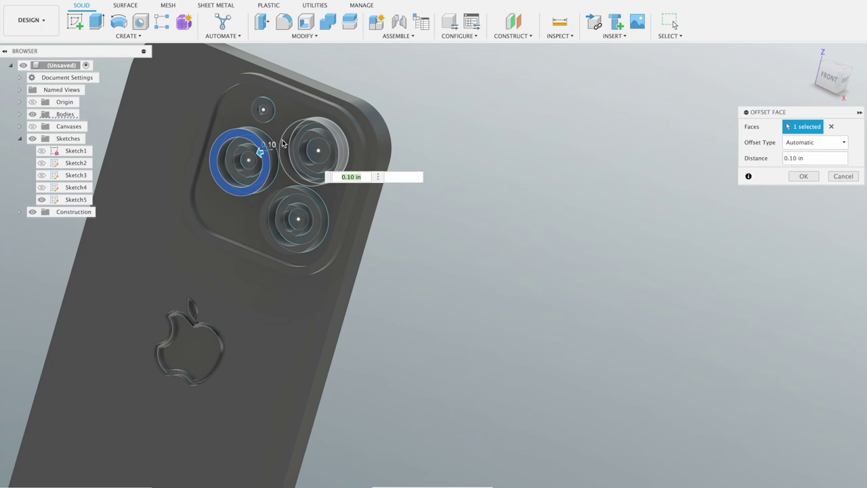
pyautogui.moveTo(260, 152); pyautogui.dragTo(270, 154)
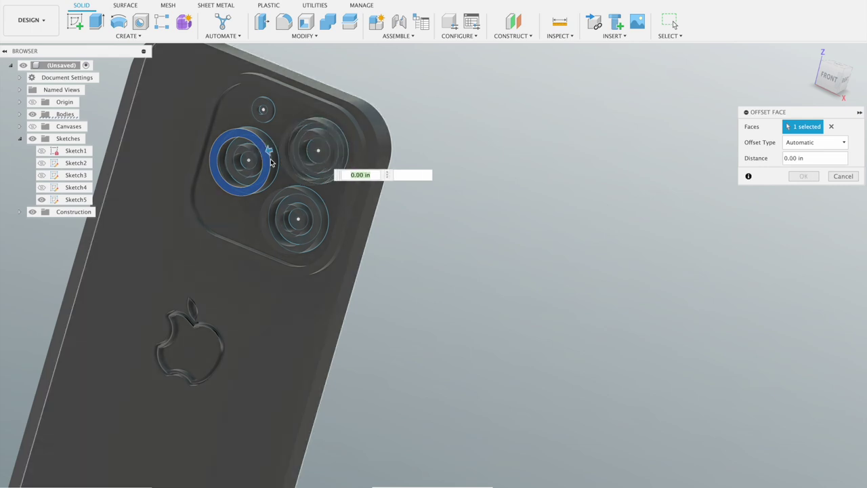
pyautogui.moveTo(272, 150)
pyautogui.mouseDown()
pyautogui.moveTo(286, 152)
pyautogui.moveTo(269, 151)
pyautogui.mouseUp()
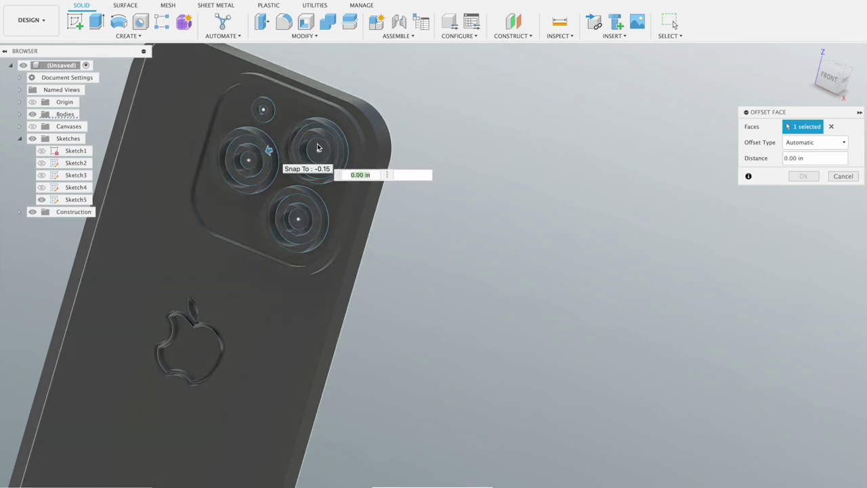
pyautogui.click(852, 176)
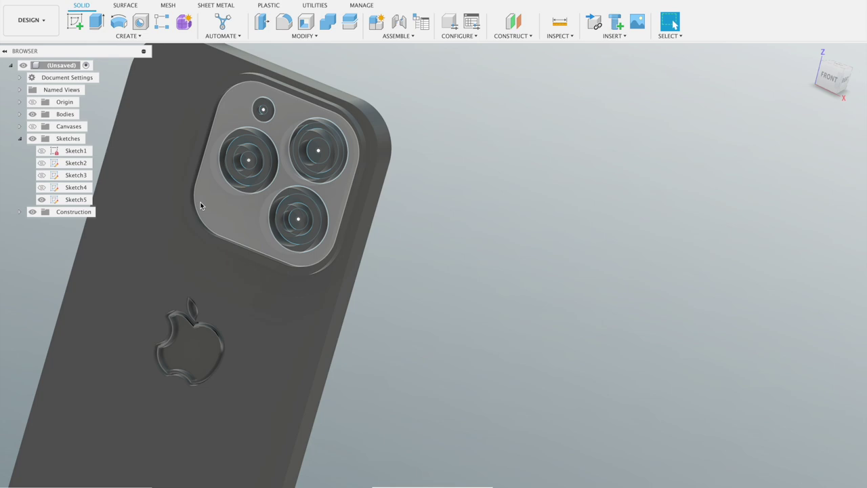
pyautogui.scroll(3, 202, 203)
pyautogui.scroll(2, 201, 205)
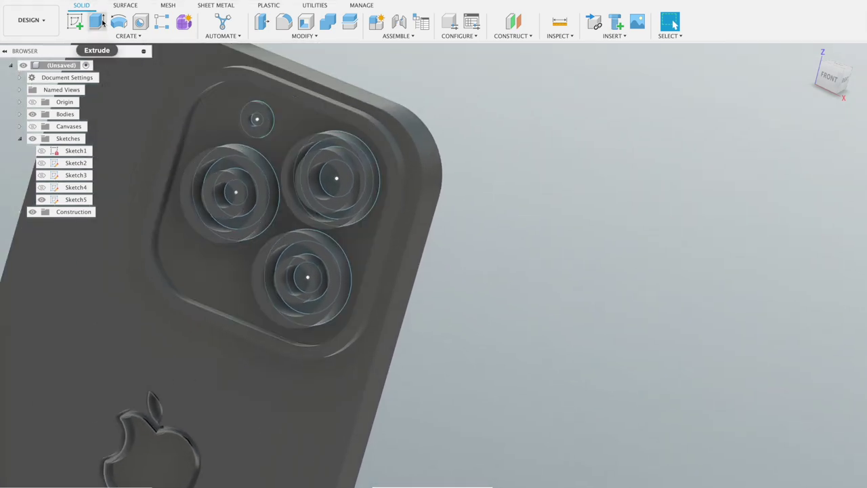
# Select the six inner and outer lens ring profiles and extrude them as a 0.05 in cut
pyautogui.click(96, 21)
pyautogui.click(231, 154)
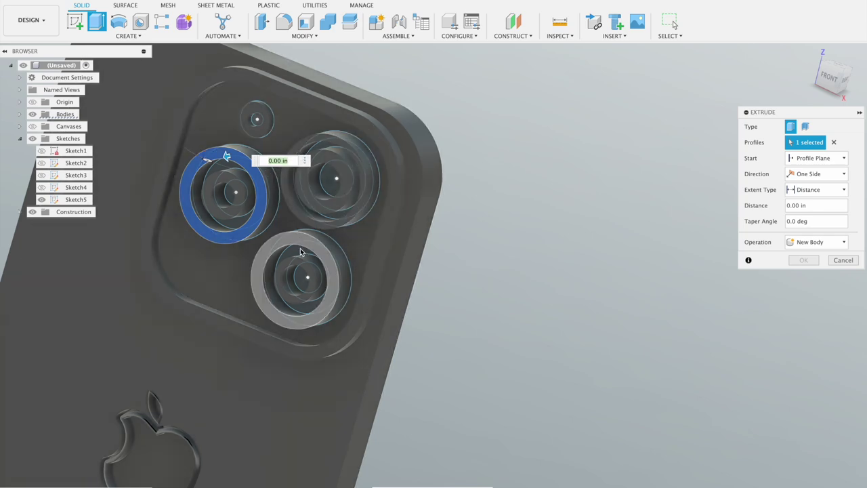
pyautogui.click(302, 245)
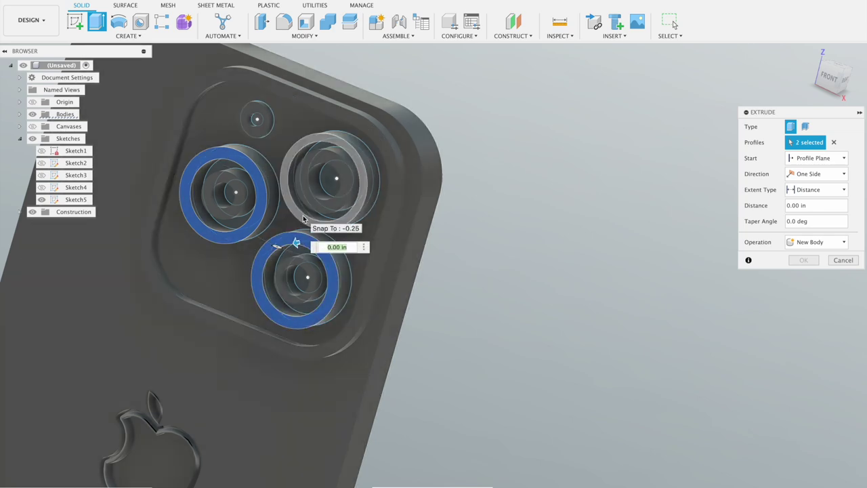
pyautogui.click(301, 218)
pyautogui.click(308, 197)
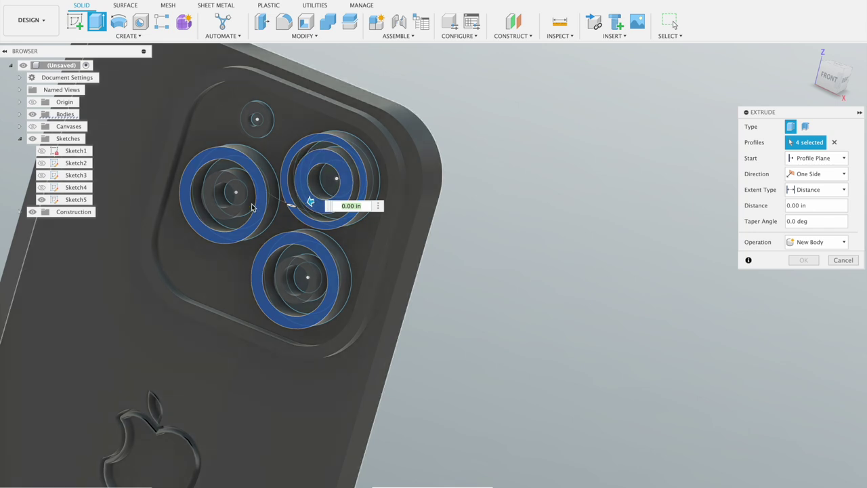
pyautogui.click(210, 196)
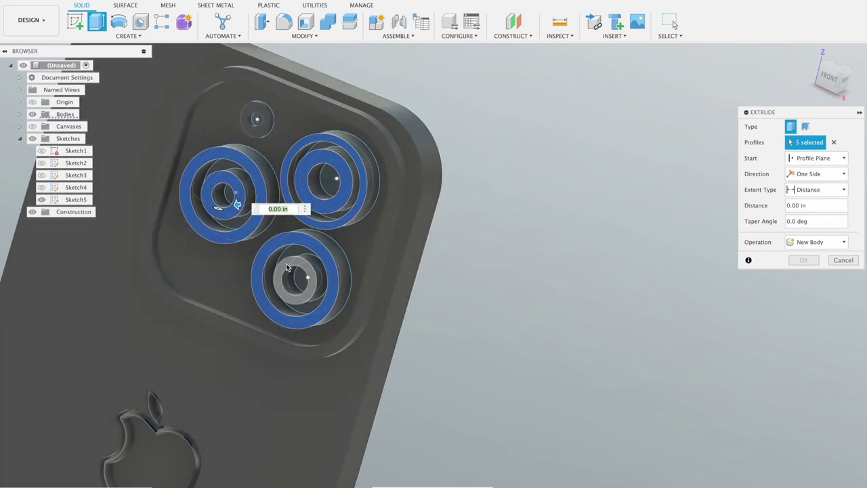
pyautogui.click(285, 267)
pyautogui.click(816, 242)
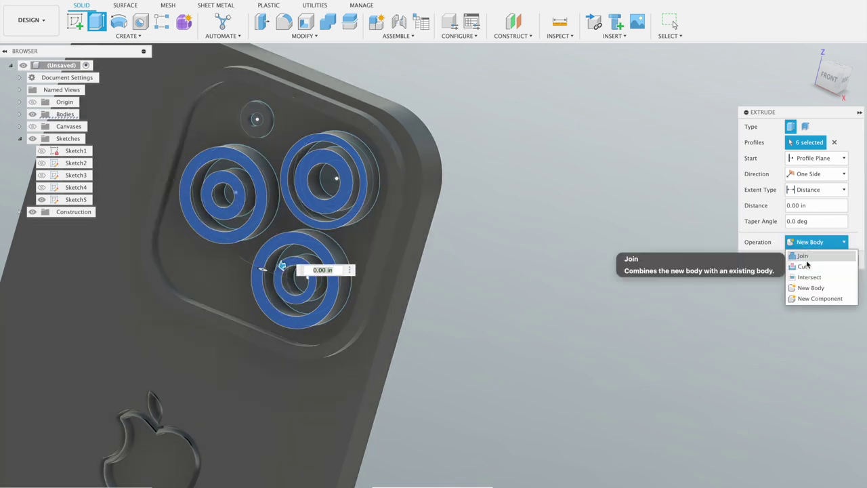
pyautogui.click(803, 292)
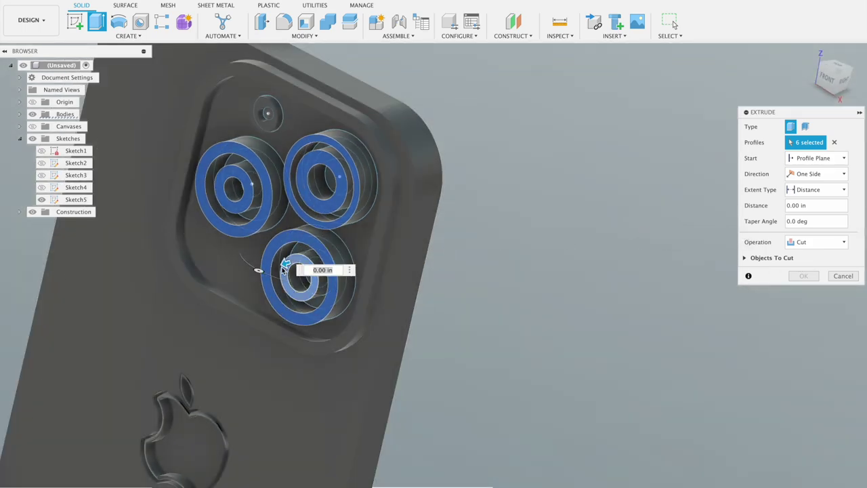
pyautogui.moveTo(285, 266); pyautogui.dragTo(289, 259)
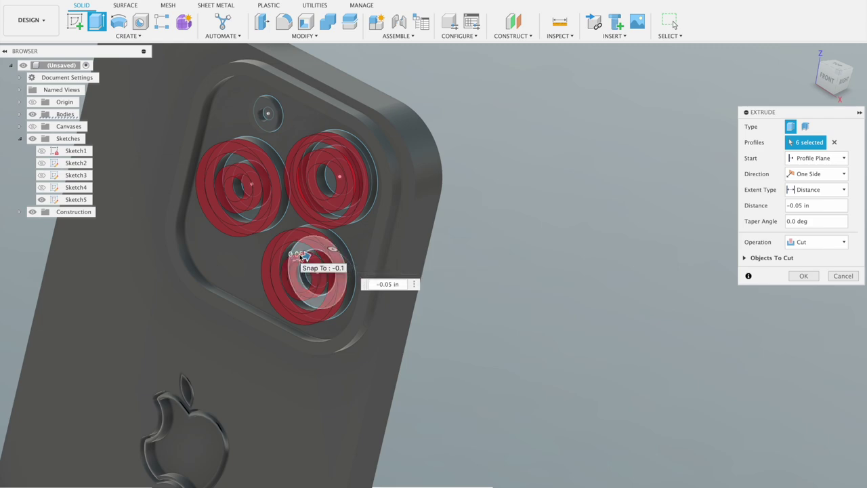
pyautogui.click(804, 275)
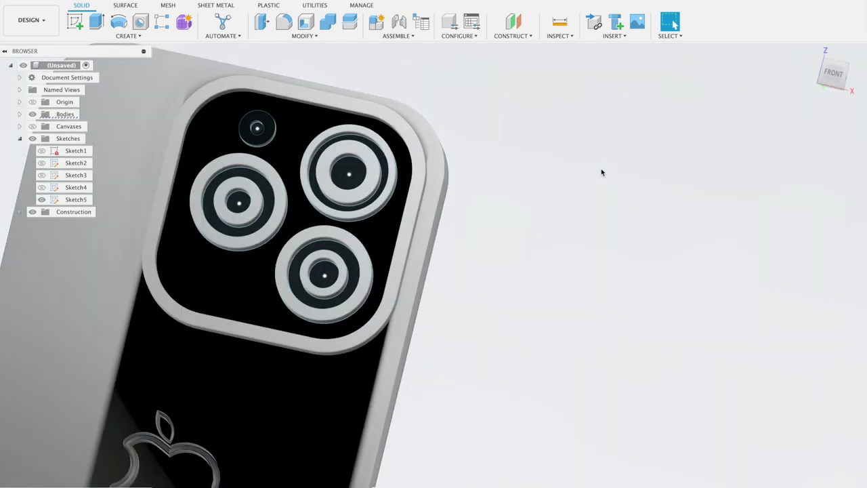
# Begin a fillet on lens ring and camera bump edges, then discard that unfinished attempt
pyautogui.click(283, 22)
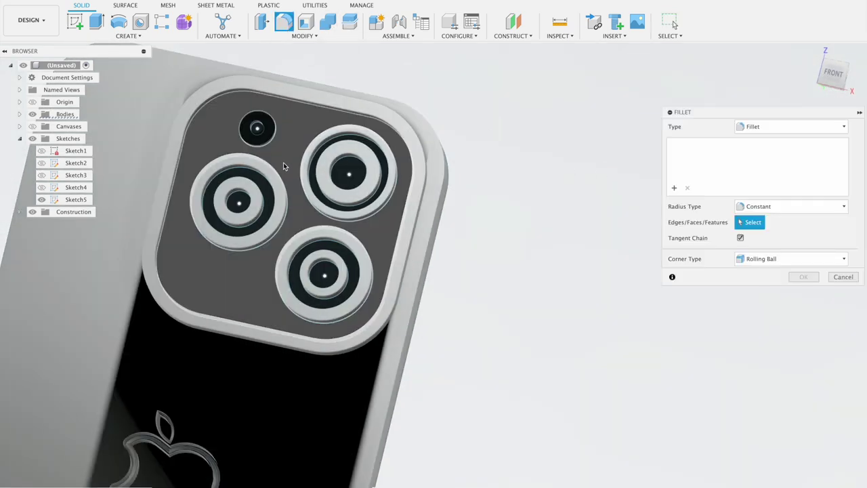
pyautogui.click(271, 181)
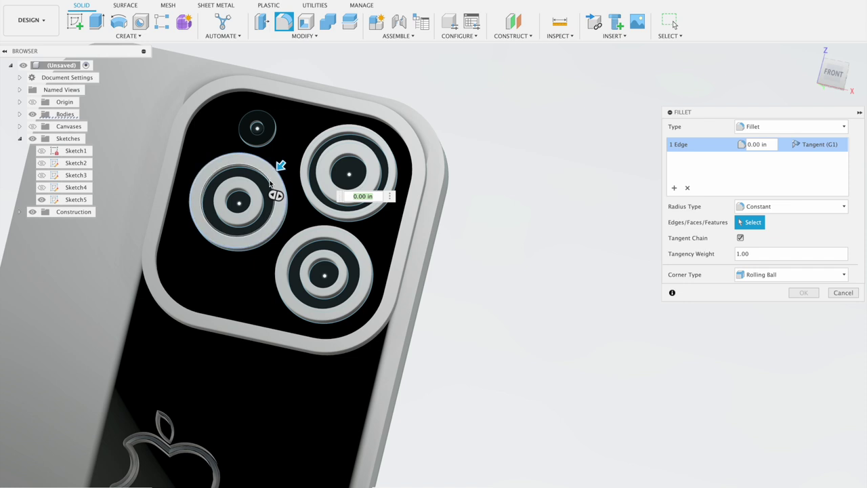
pyautogui.click(268, 182)
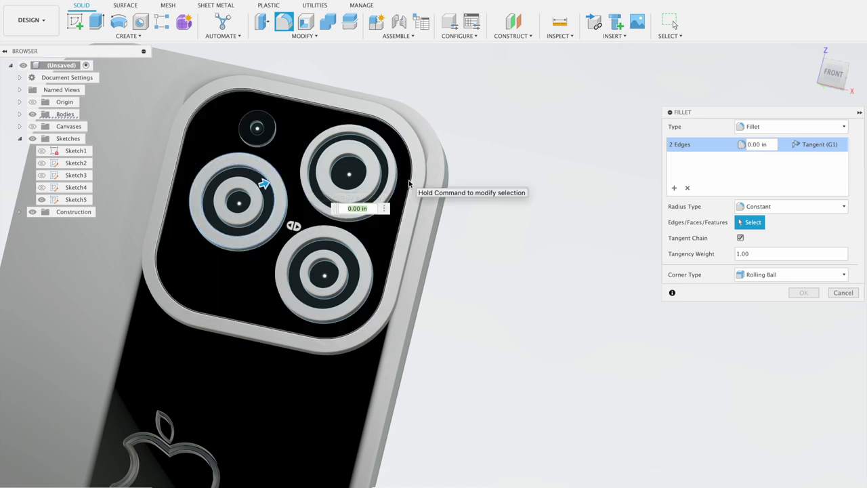
pyautogui.click(350, 342)
pyautogui.keyDown('shift'); pyautogui.moveTo(350, 344); pyautogui.dragTo(404, 322, button='middle'); pyautogui.keyUp('shift')
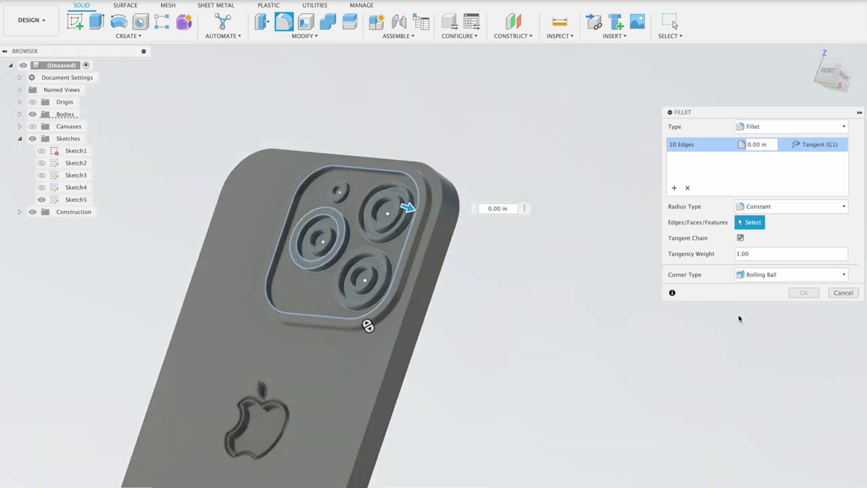
pyautogui.click(833, 292)
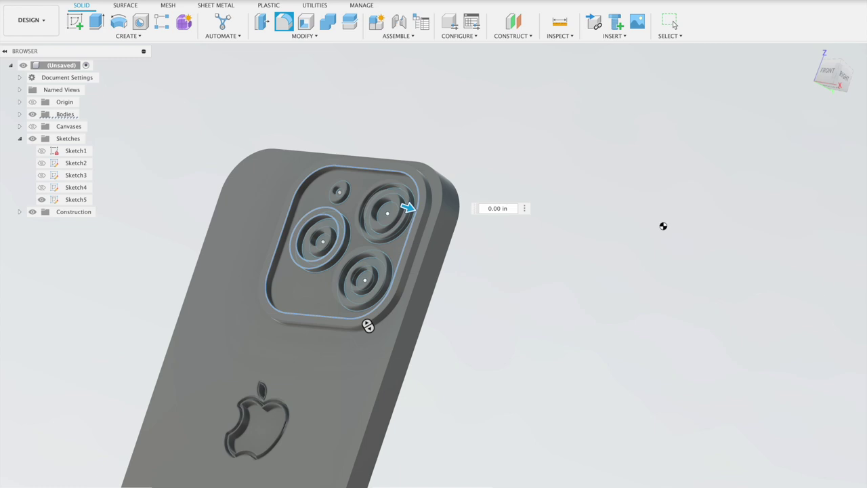
pyautogui.press('Escape')
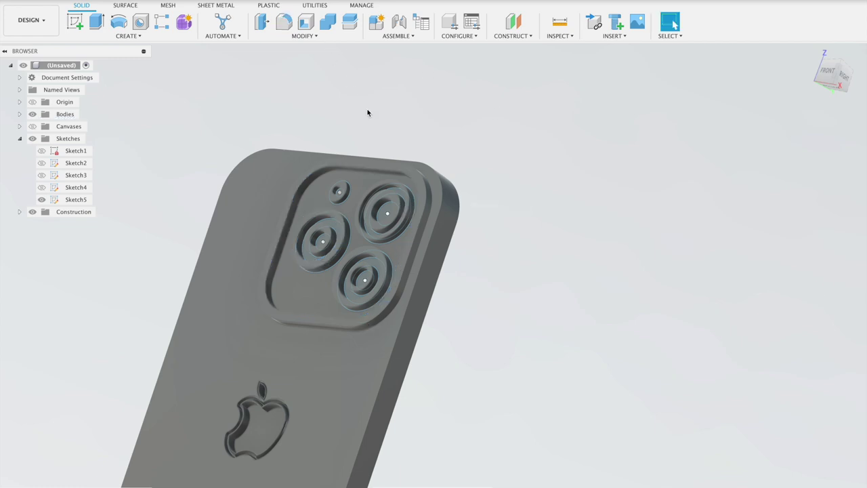
# Fillet both camera bump edge loops and the lens ring edges with a 0.05 in radius
pyautogui.click(285, 25)
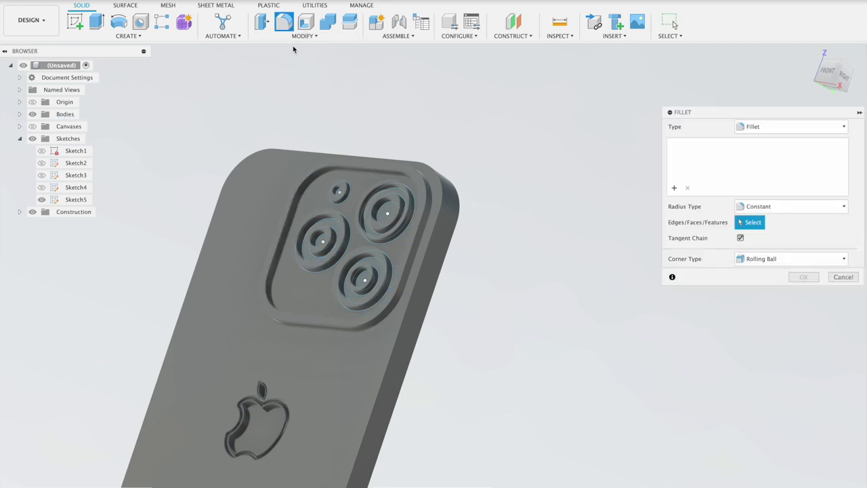
pyautogui.click(368, 165)
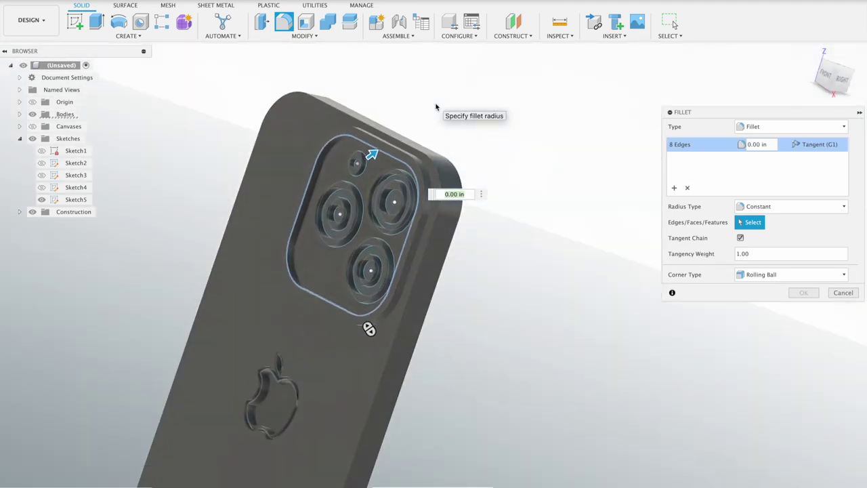
pyautogui.click(417, 150)
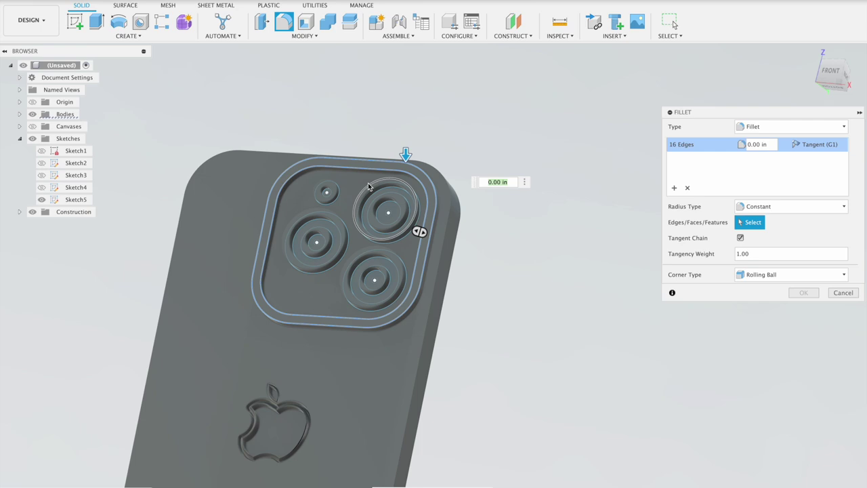
pyautogui.click(369, 186)
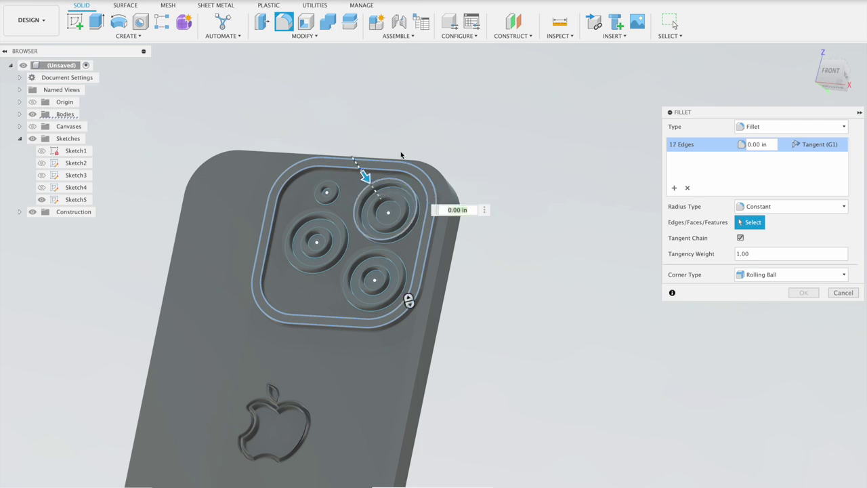
pyautogui.click(314, 229)
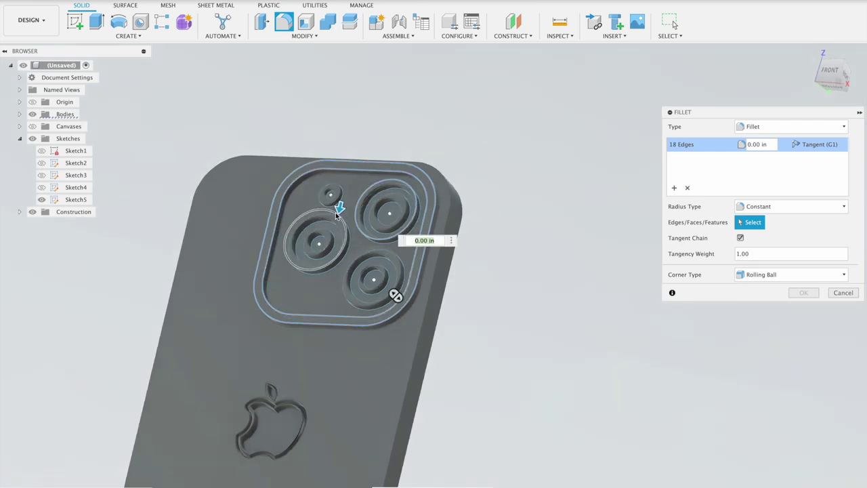
pyautogui.click(364, 252)
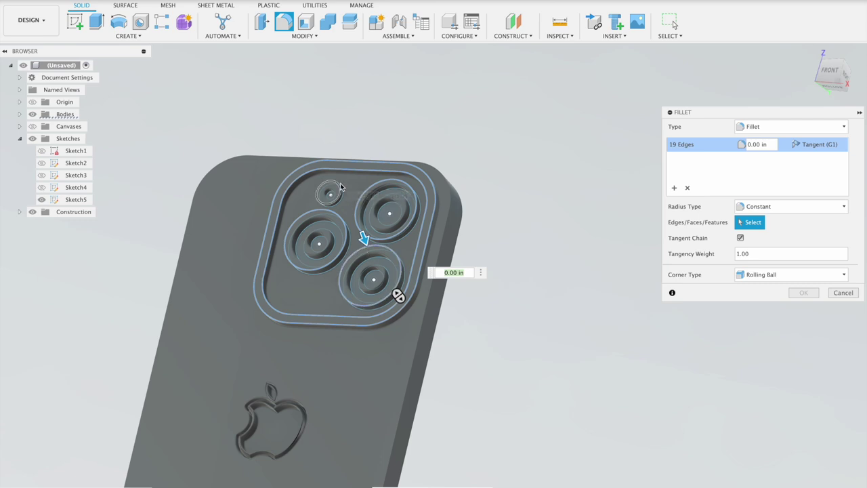
pyautogui.click(341, 187)
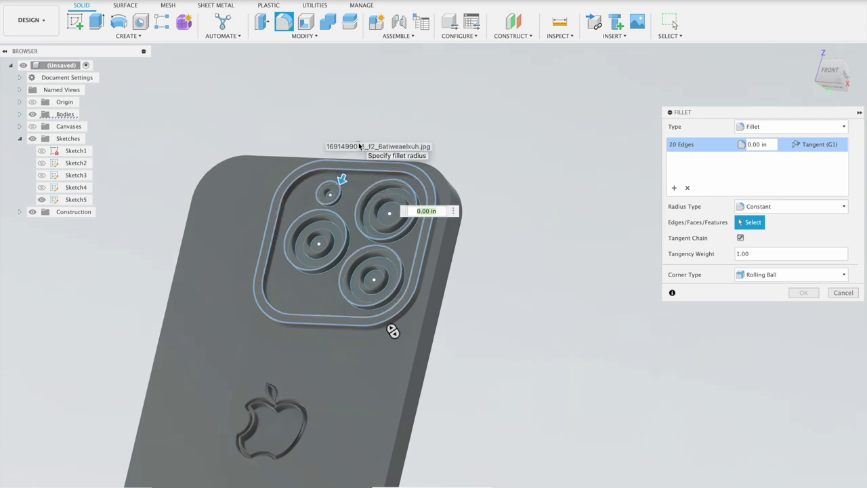
pyautogui.keyDown('shift'); pyautogui.moveTo(359, 145); pyautogui.dragTo(336, 171, button='middle'); pyautogui.keyUp('shift')
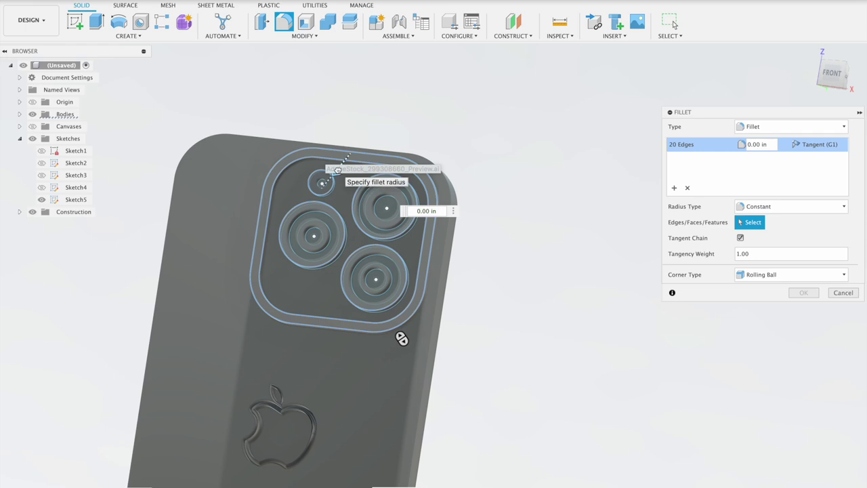
pyautogui.moveTo(335, 171); pyautogui.dragTo(333, 172)
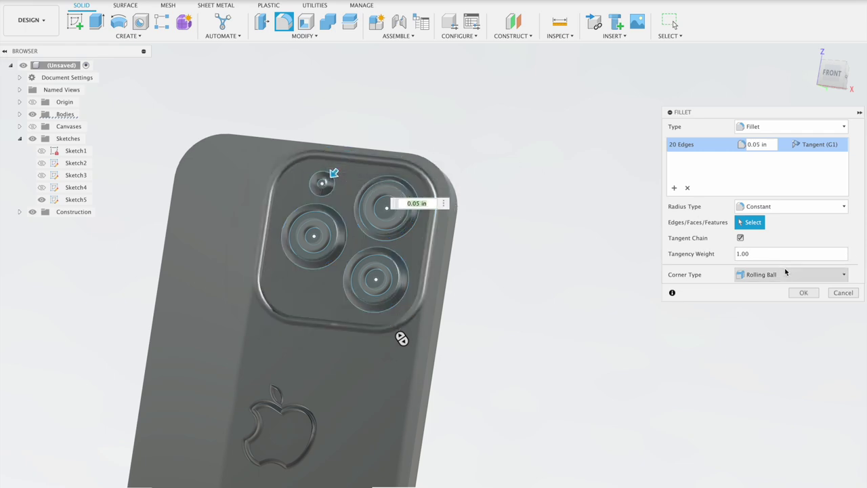
pyautogui.click(803, 293)
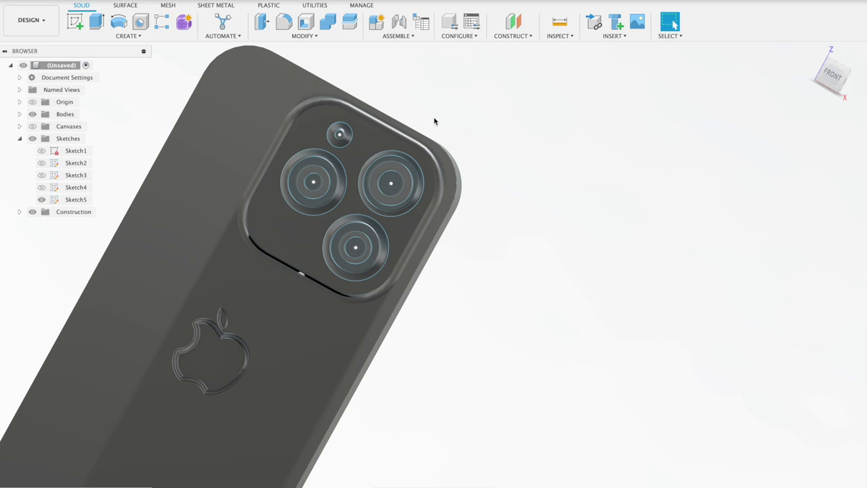
pyautogui.click(263, 24)
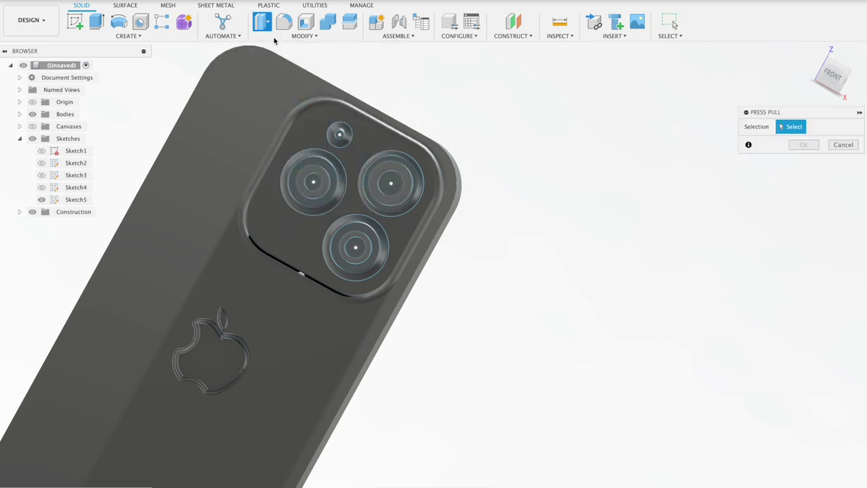
pyautogui.click(317, 182)
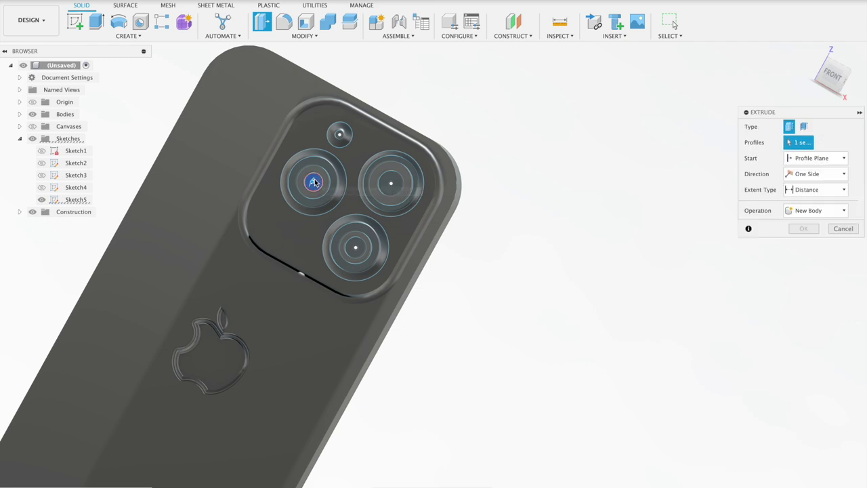
pyautogui.click(387, 183)
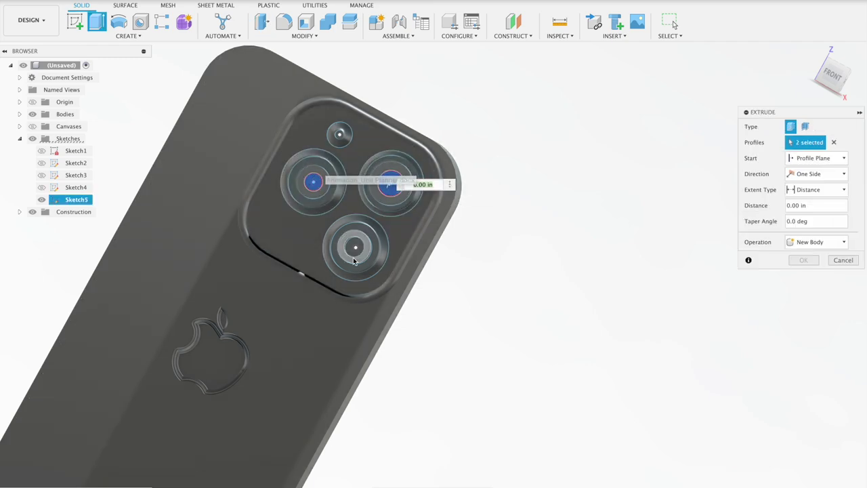
pyautogui.click(356, 247)
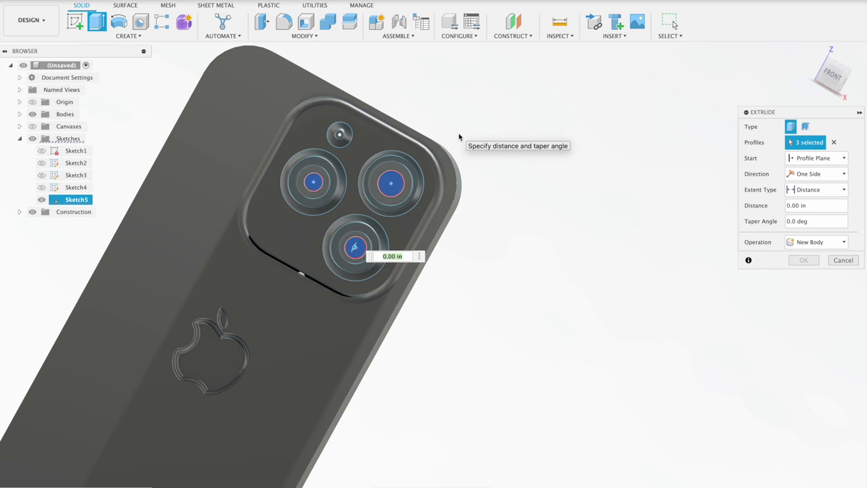
pyautogui.keyDown('shift'); pyautogui.moveTo(459, 140); pyautogui.dragTo(459, 137, button='middle'); pyautogui.keyUp('shift')
pyautogui.moveTo(362, 248)
pyautogui.mouseDown()
pyautogui.moveTo(353, 246)
pyautogui.moveTo(363, 248)
pyautogui.mouseUp()
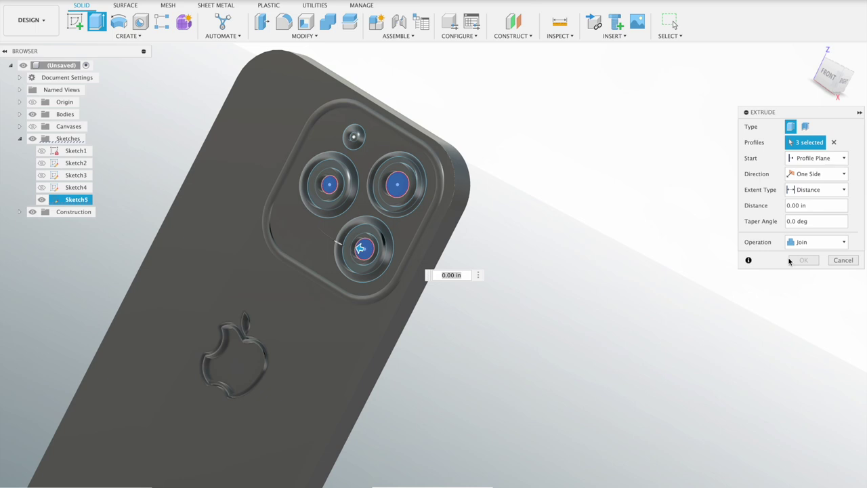
pyautogui.click(842, 260)
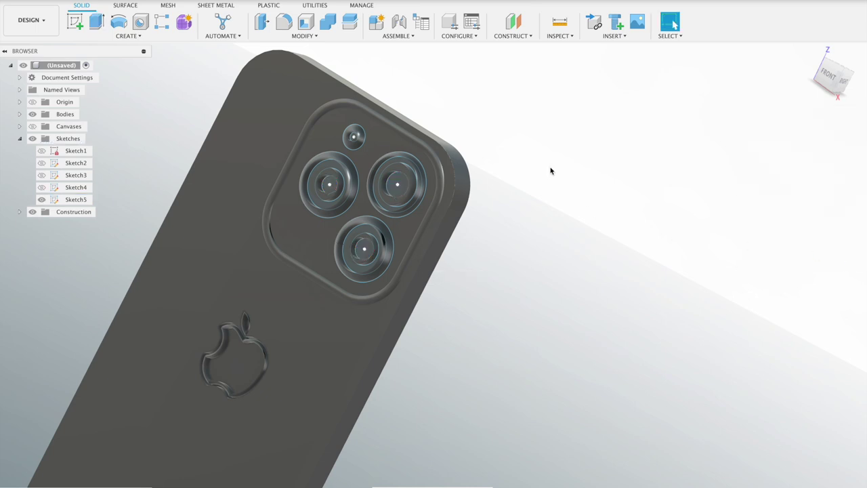
# Zoom in on the lenses and select the three outer lens ring profiles to extrude
pyautogui.scroll(3, 551, 171)
pyautogui.scroll(2, 550, 171)
pyautogui.scroll(2, 550, 170)
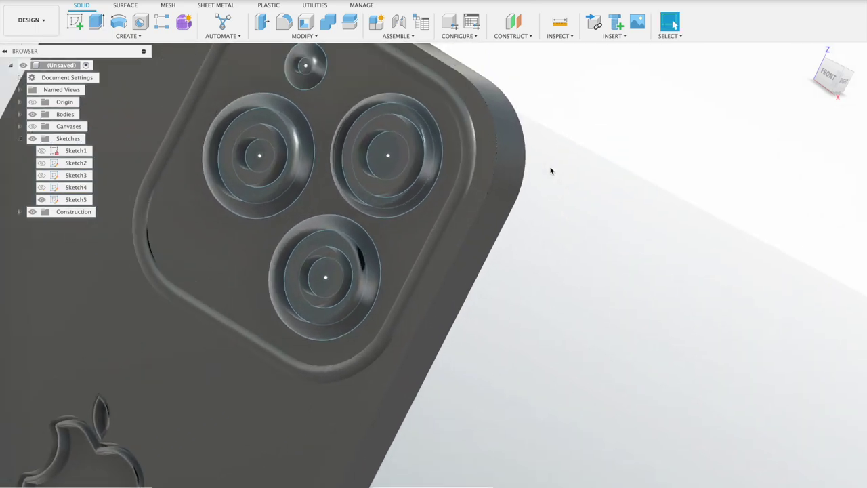
pyautogui.keyDown('shift'); pyautogui.moveTo(547, 104); pyautogui.dragTo(548, 106, button='middle'); pyautogui.keyUp('shift')
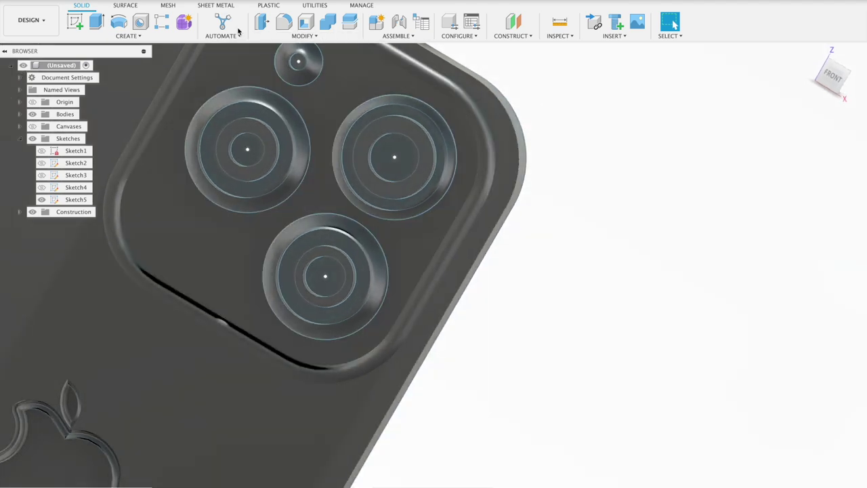
pyautogui.click(97, 21)
pyautogui.click(269, 112)
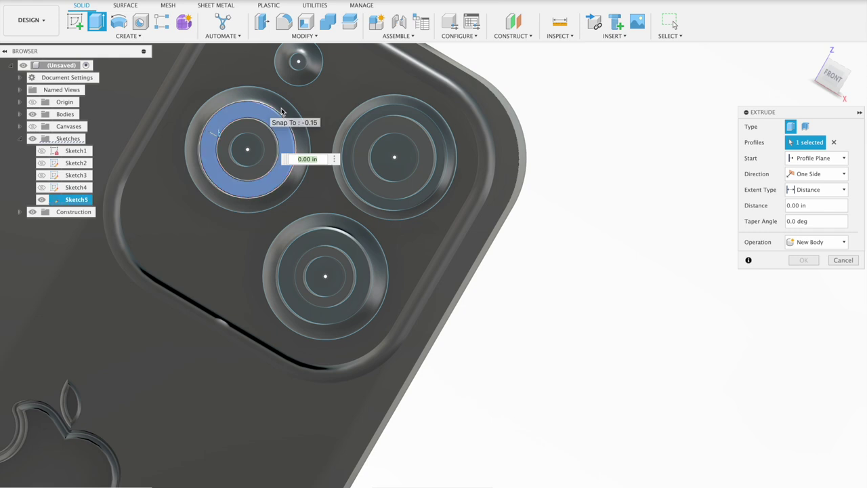
pyautogui.click(349, 140)
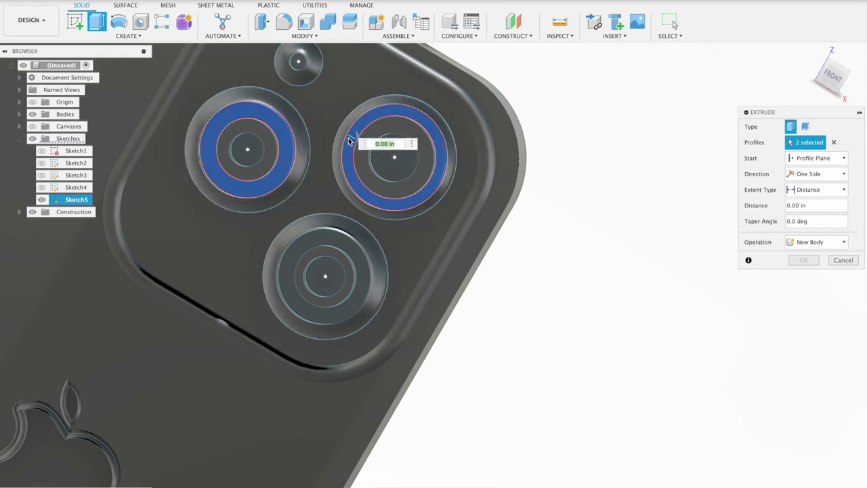
pyautogui.click(350, 242)
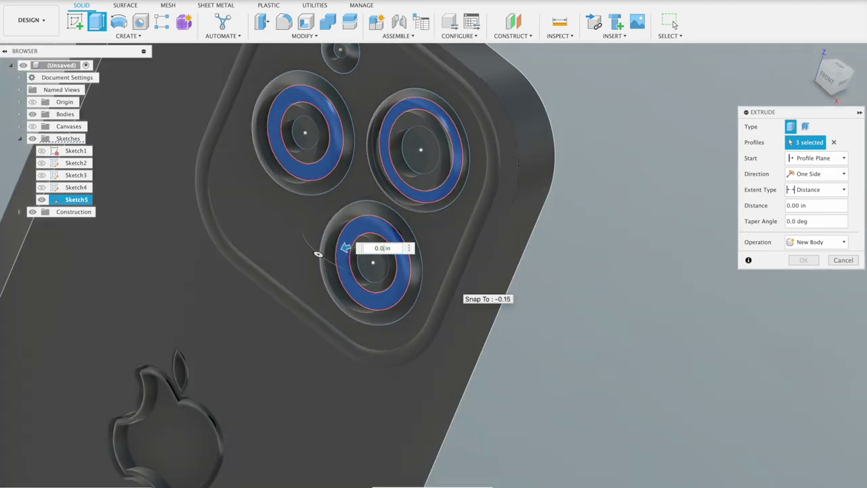
# Extrude the three lens rings 0.02 in, joined to the phone body
pyautogui.write('1')
pyautogui.press('BackSpace')
pyautogui.write('2')
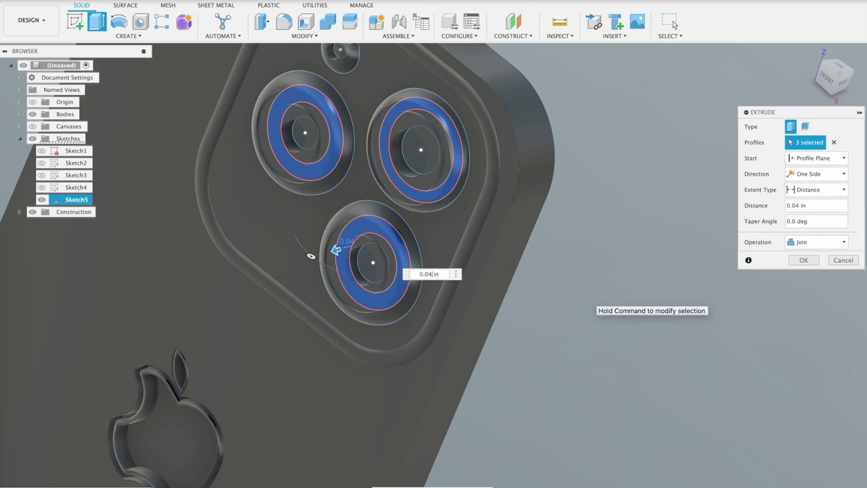
pyautogui.keyDown('shift'); pyautogui.moveTo(496, 247); pyautogui.dragTo(495, 247, button='middle'); pyautogui.keyUp('shift')
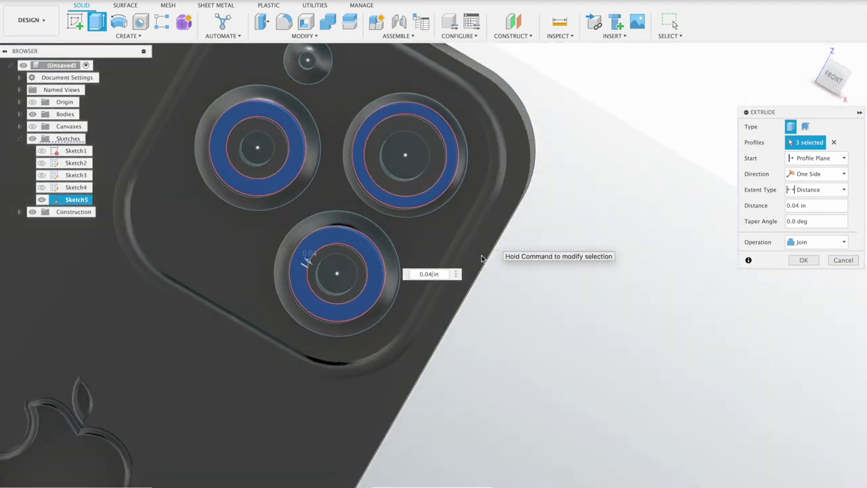
pyautogui.write('0.02')
pyautogui.press('Return')
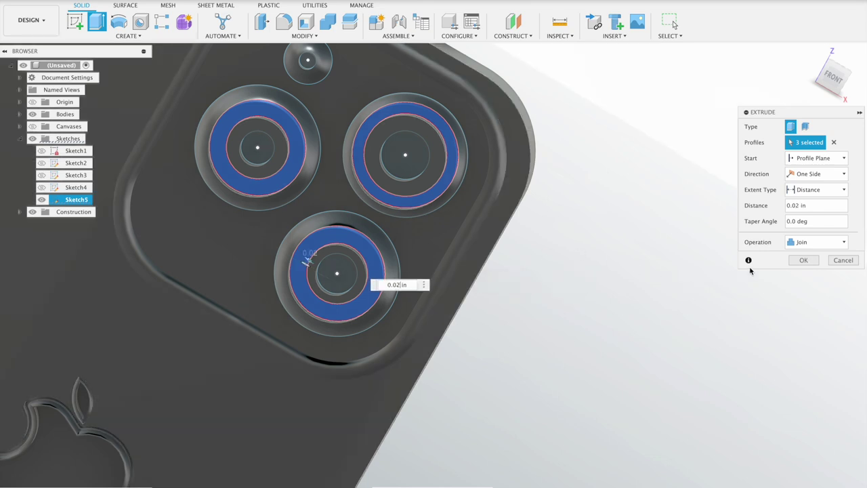
pyautogui.click(803, 260)
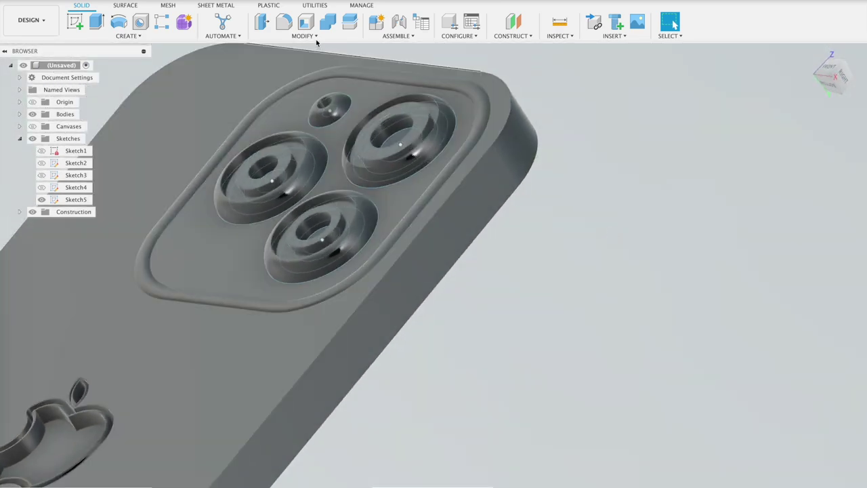
# Fillet the upper-left, bottom and upper-right lens ring edges with a 0.025 in radius
pyautogui.click(284, 22)
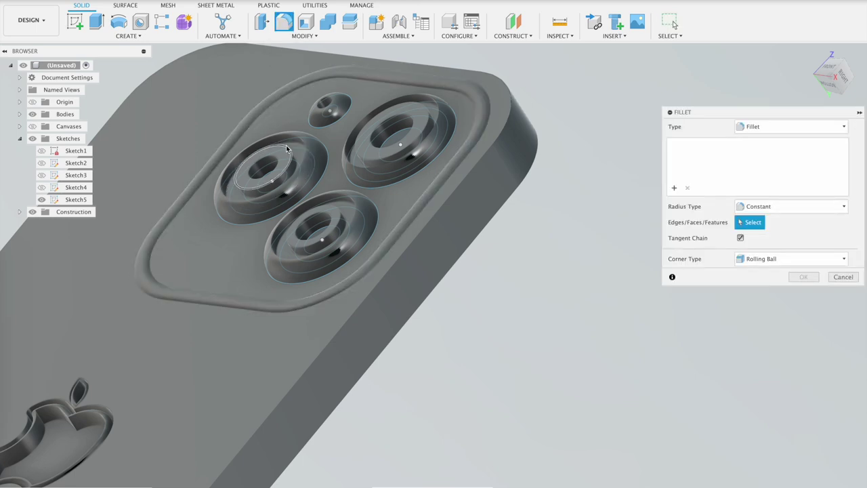
pyautogui.click(287, 148)
pyautogui.click(342, 212)
pyautogui.click(428, 107)
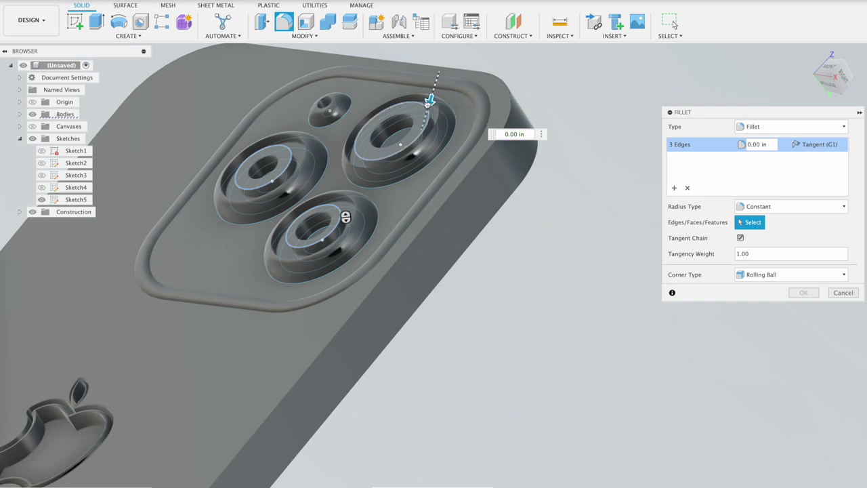
pyautogui.moveTo(428, 102); pyautogui.dragTo(427, 106)
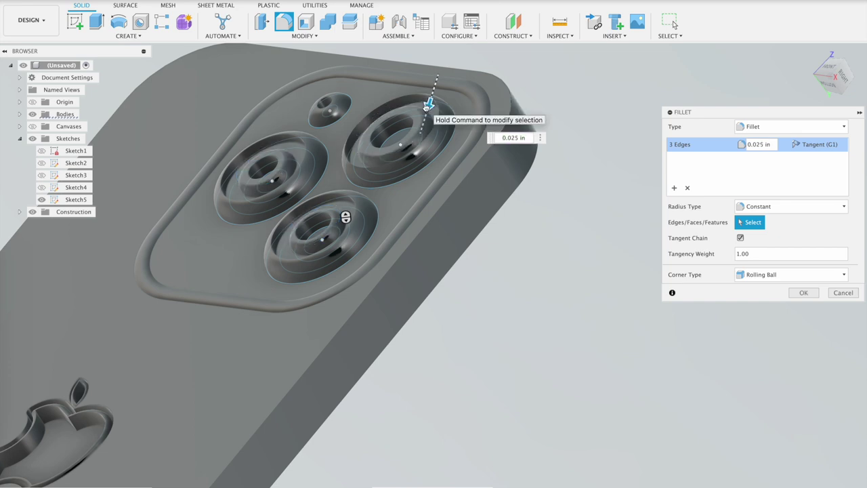
pyautogui.click(803, 292)
pyautogui.keyDown('shift'); pyautogui.moveTo(630, 243); pyautogui.dragTo(629, 247, button='middle'); pyautogui.keyUp('shift')
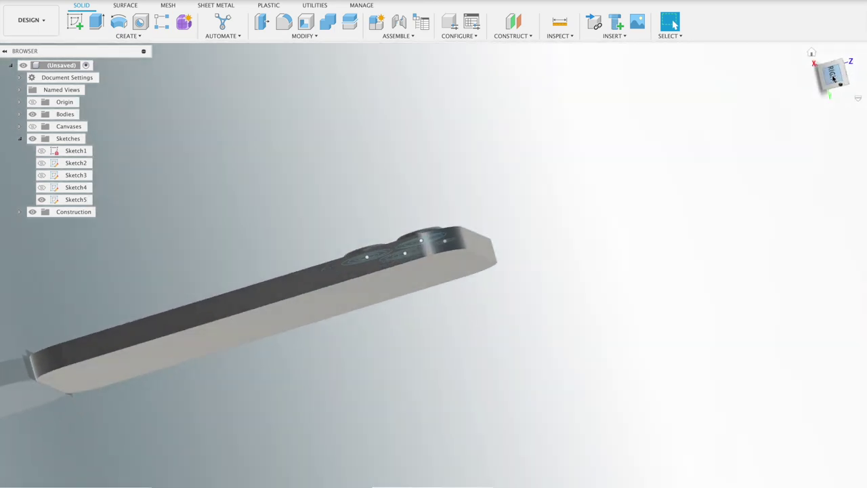
# Switch to the right side view and undo an accidentally started sketch
pyautogui.click(833, 78)
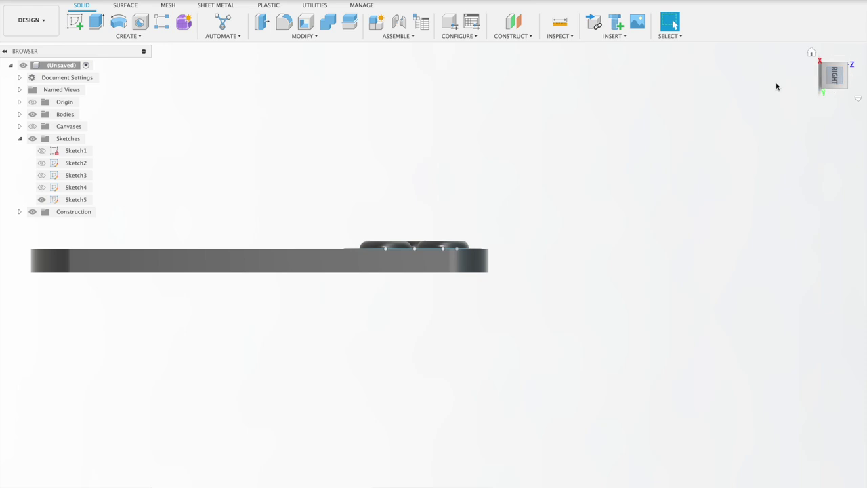
pyautogui.click(75, 22)
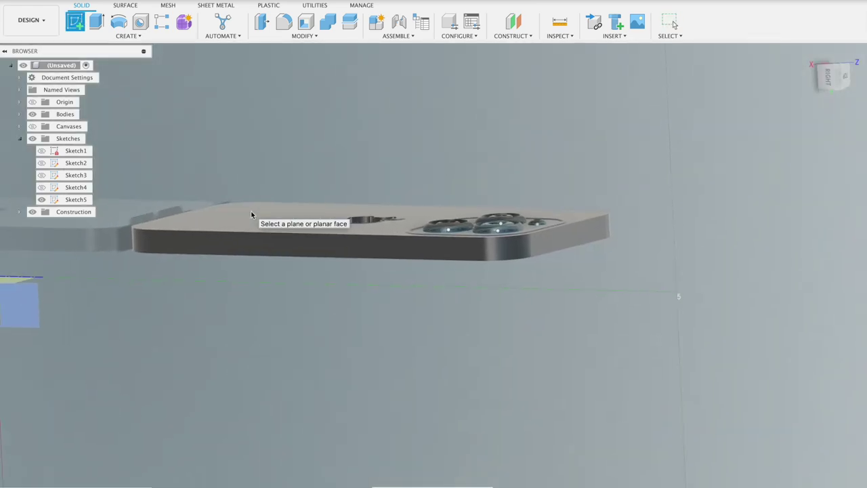
pyautogui.click(60, 300)
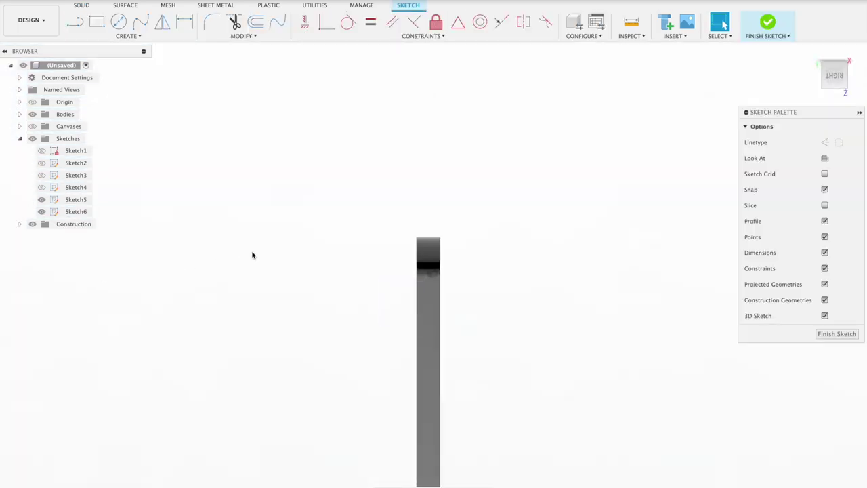
pyautogui.hotkey('ctrl', 'z')
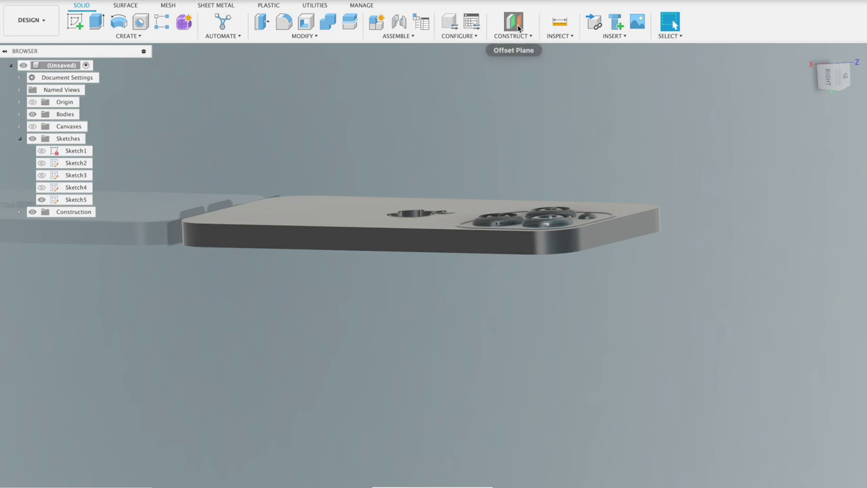
# Create an offset construction plane about -1.90 in from an origin plane
pyautogui.click(518, 27)
pyautogui.click(84, 298)
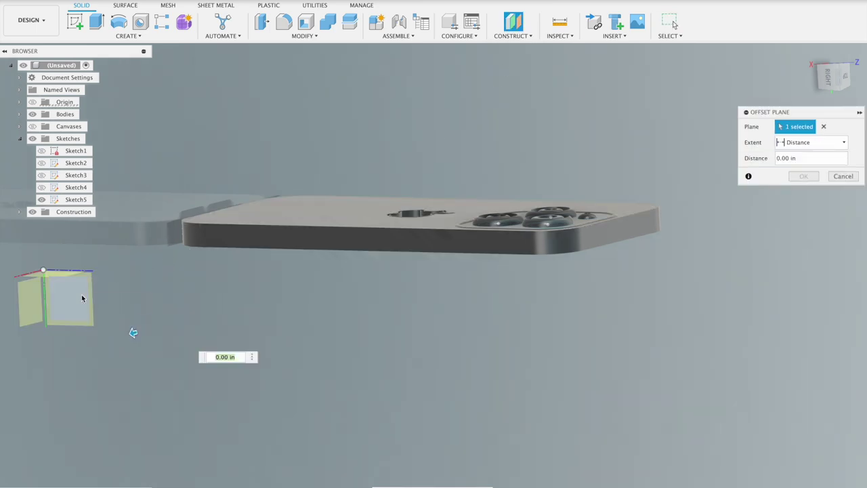
pyautogui.moveTo(134, 331); pyautogui.dragTo(333, 282)
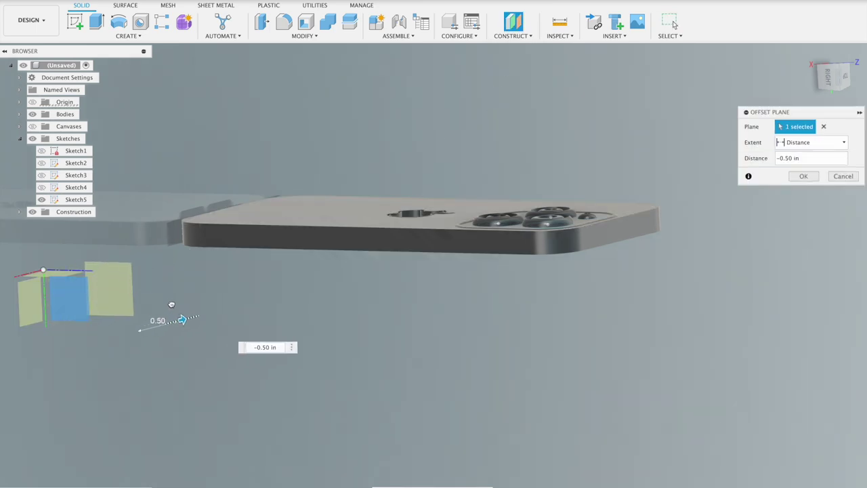
pyautogui.moveTo(308, 227)
pyautogui.mouseDown()
pyautogui.moveTo(362, 208)
pyautogui.moveTo(331, 234)
pyautogui.mouseUp()
pyautogui.keyDown('shift'); pyautogui.moveTo(332, 236); pyautogui.dragTo(331, 300, button='middle'); pyautogui.keyUp('shift')
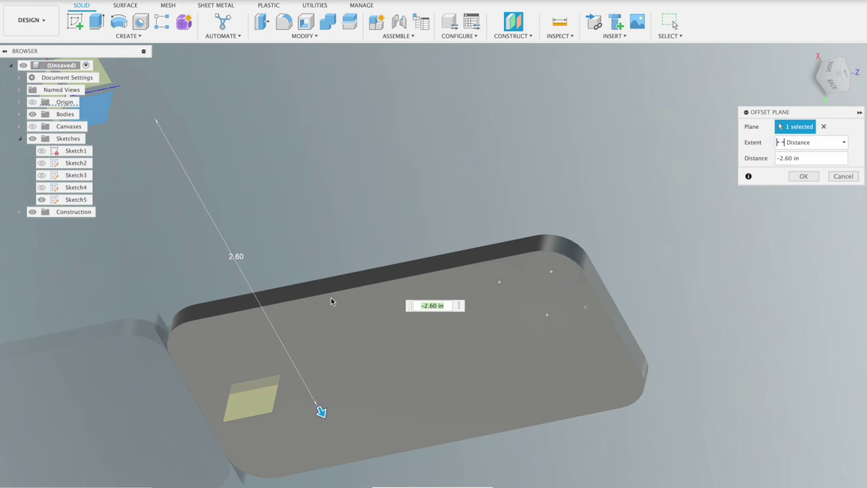
pyautogui.moveTo(322, 413)
pyautogui.mouseDown()
pyautogui.moveTo(276, 334)
pyautogui.moveTo(265, 341)
pyautogui.mouseUp()
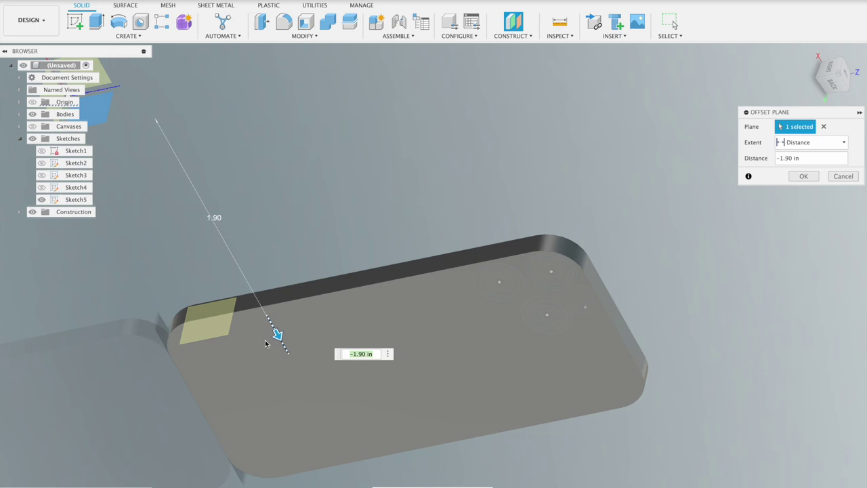
pyautogui.click(820, 176)
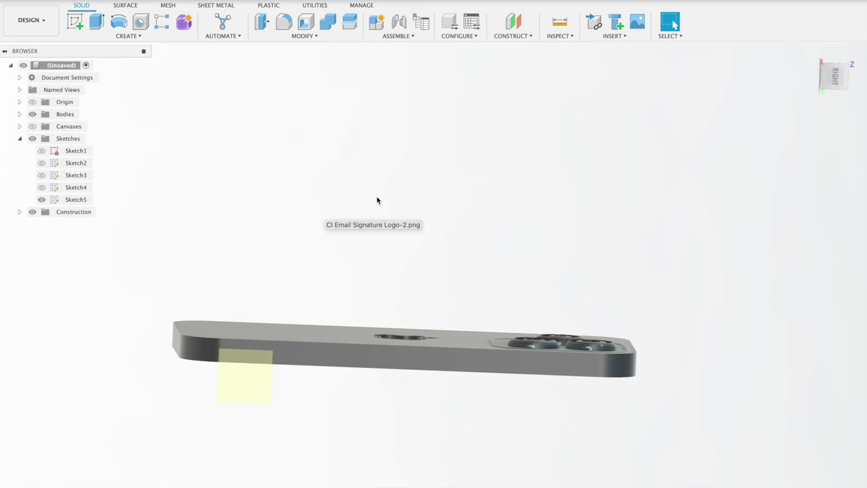
# Create Sketch6 on the offset plane with a small rectangle at the phone's side edge
pyautogui.click(74, 21)
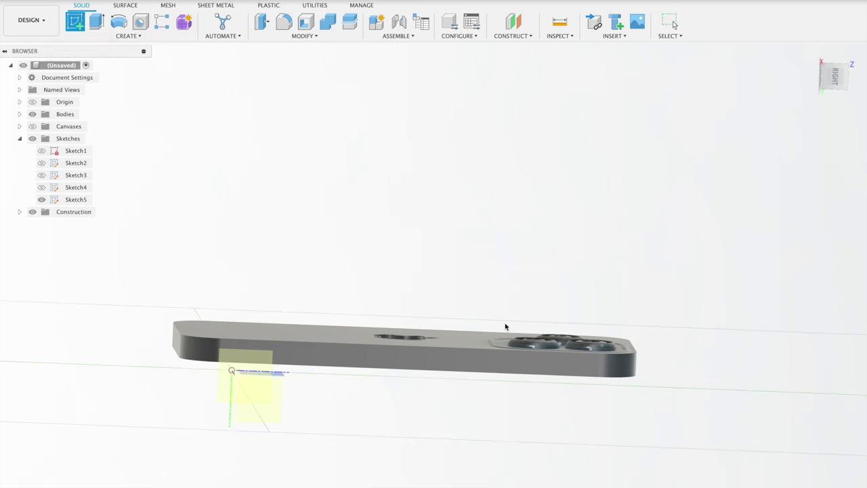
pyautogui.click(526, 362)
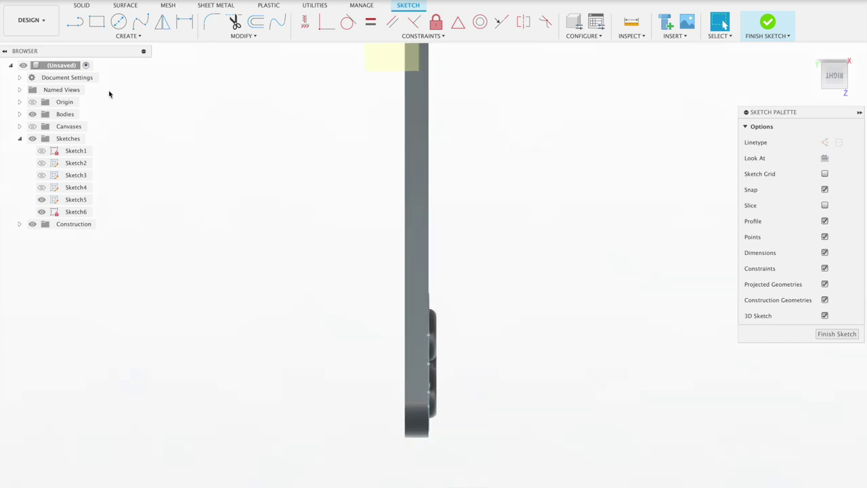
pyautogui.click(93, 24)
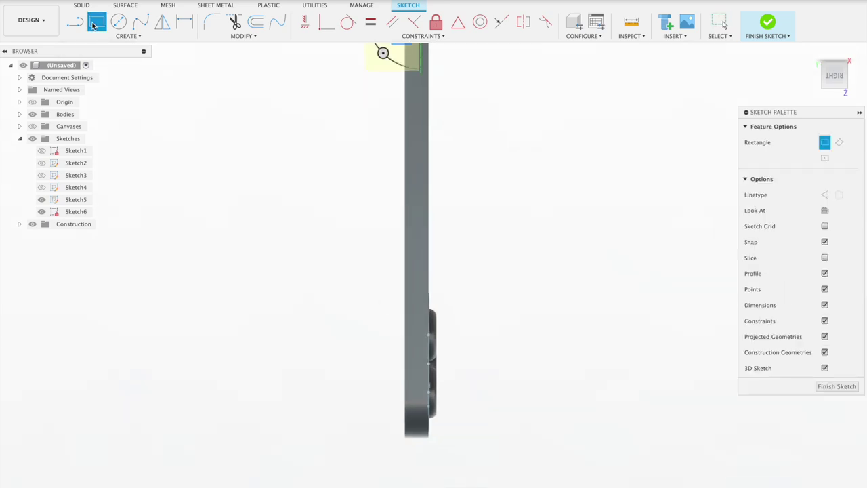
pyautogui.click(409, 331)
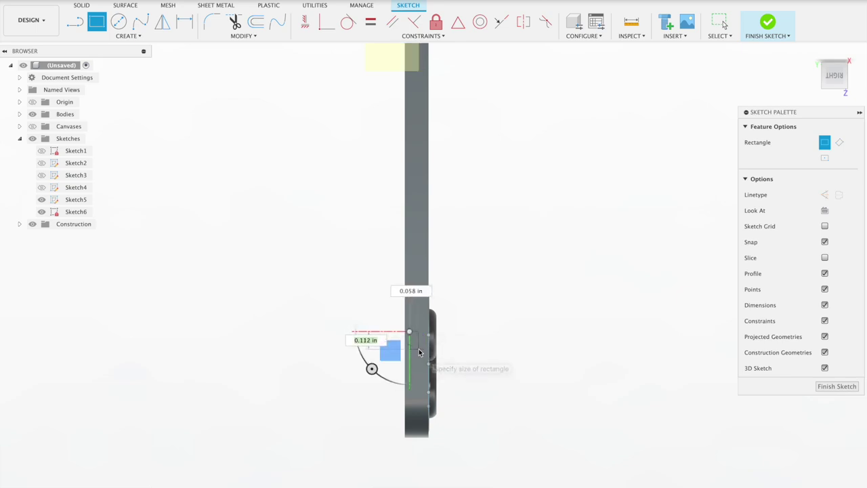
pyautogui.click(419, 351)
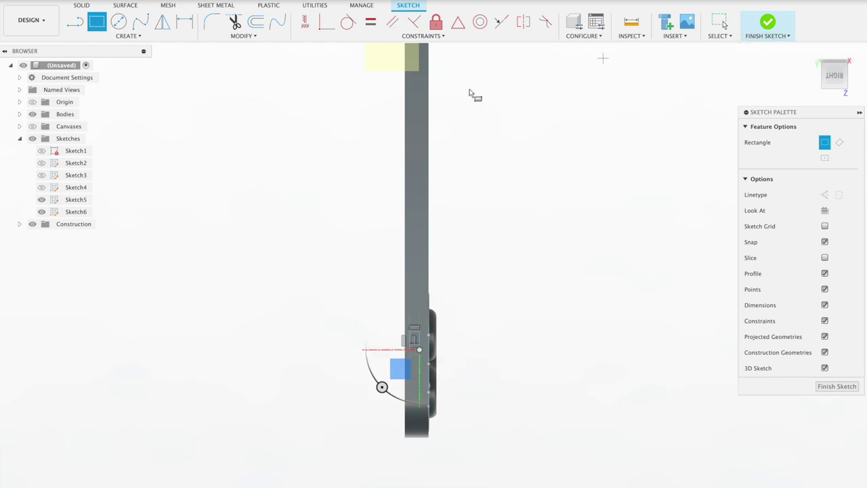
pyautogui.click(256, 23)
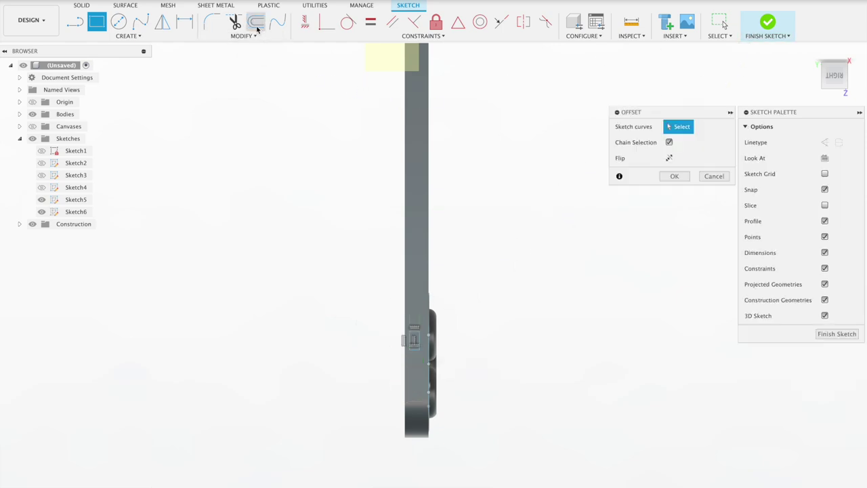
# Attempt to offset the small rectangle, then cancel the failed offset
pyautogui.click(418, 335)
pyautogui.scroll(2, 489, 276)
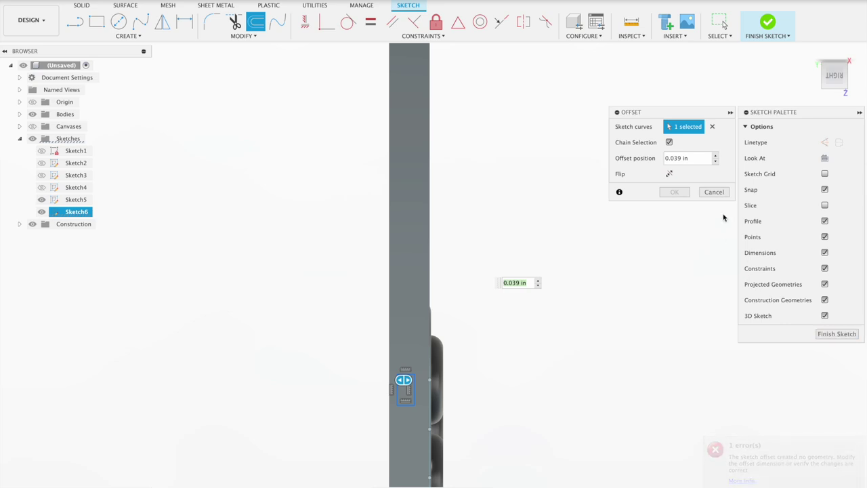
pyautogui.click(714, 192)
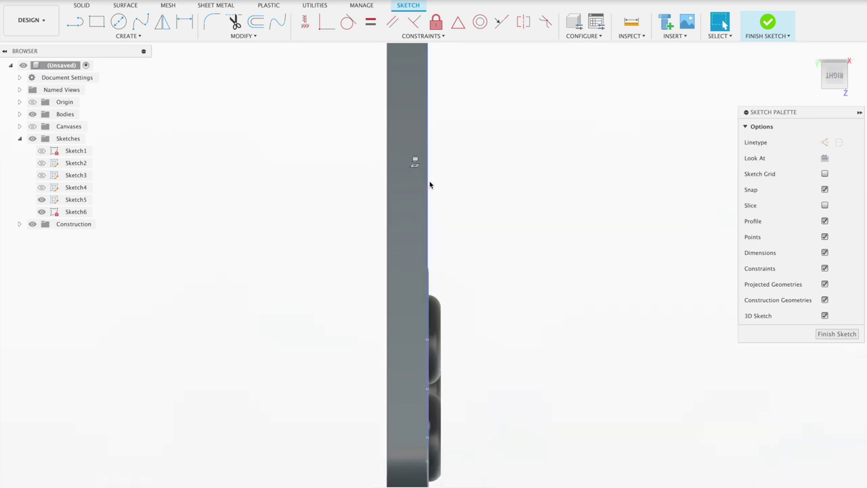
# Redraw the side-button rectangle, offset it 0.013 in, and finish the sketch
pyautogui.click(96, 22)
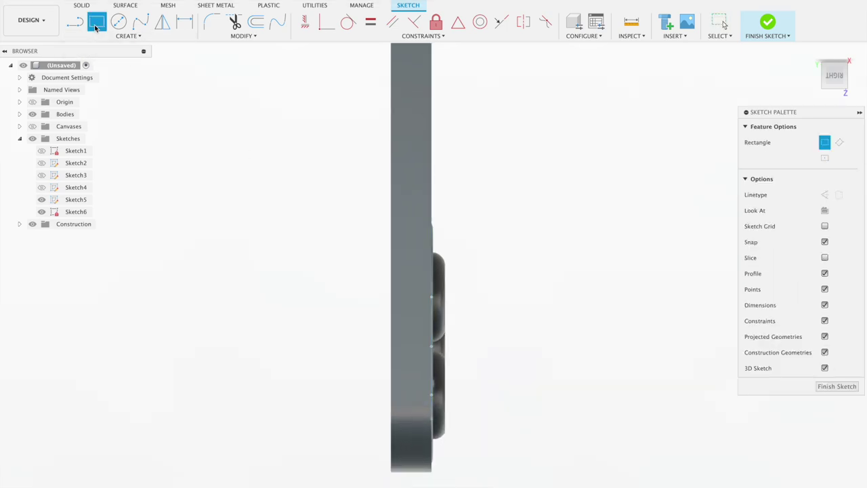
pyautogui.click(401, 293)
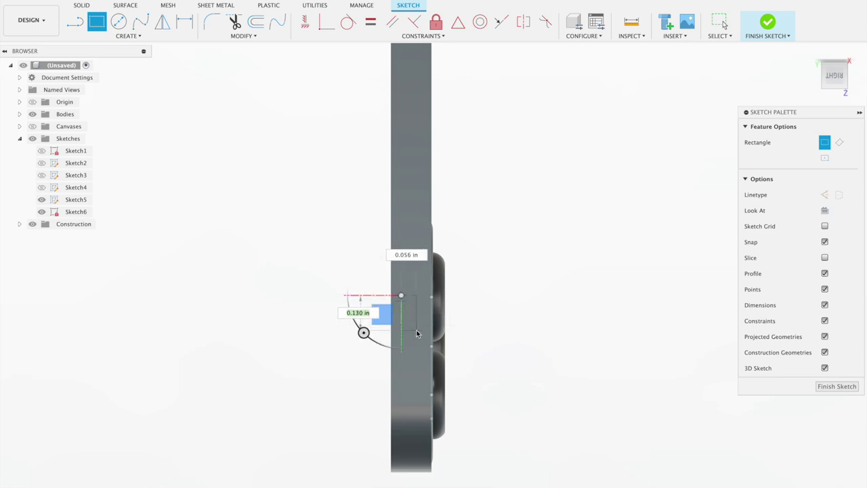
pyautogui.click(416, 330)
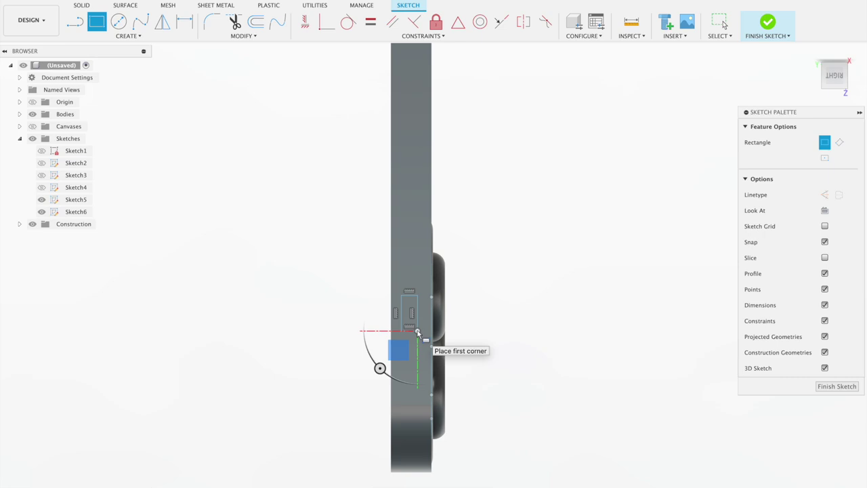
pyautogui.click(256, 22)
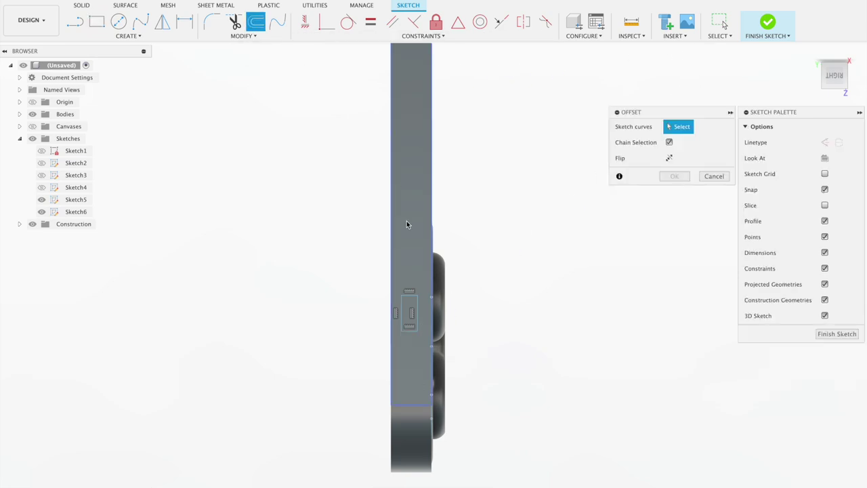
pyautogui.click(407, 307)
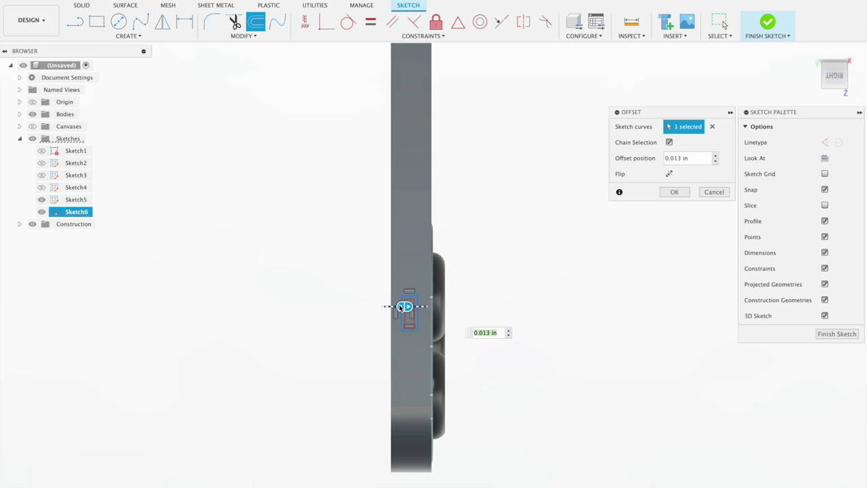
pyautogui.click(670, 192)
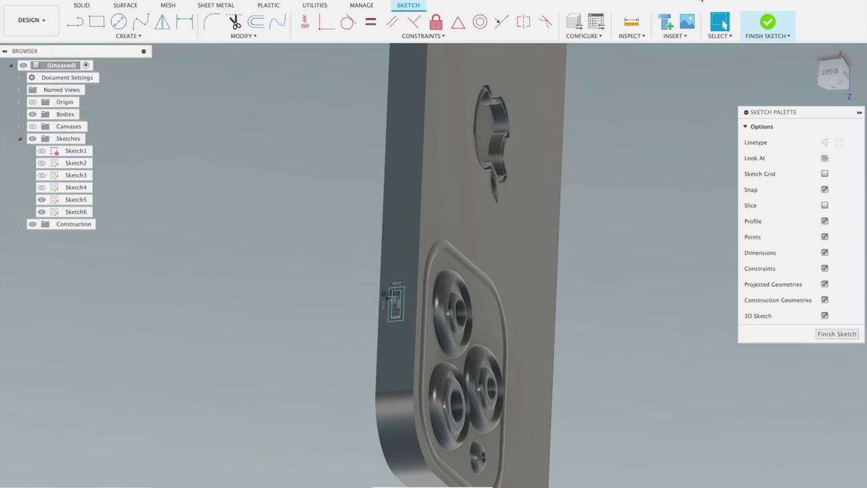
pyautogui.click(762, 25)
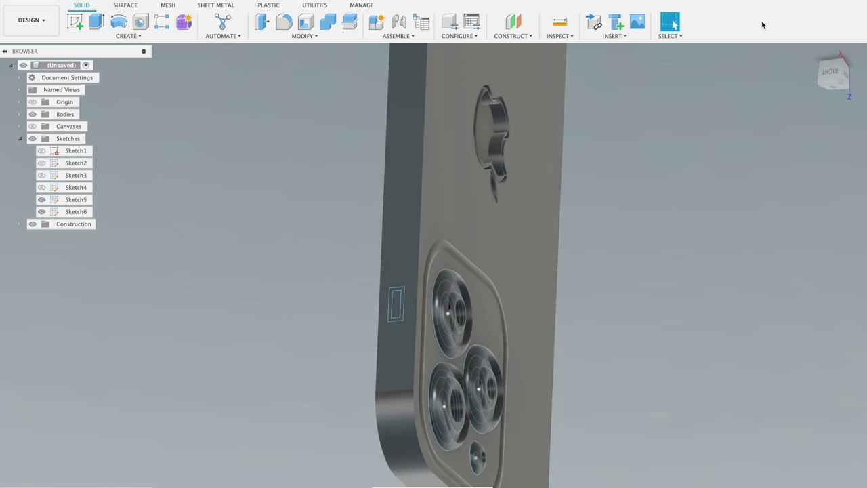
# Cut the small rectangle profile 0.05 in deep with an extrusion
pyautogui.click(95, 25)
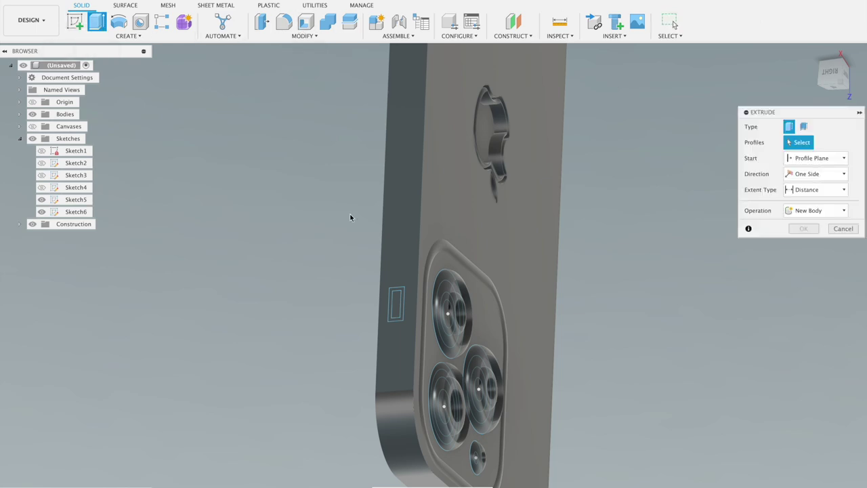
pyautogui.click(394, 302)
pyautogui.keyDown('shift'); pyautogui.hscroll(-3, 399, 270); pyautogui.keyUp('shift')
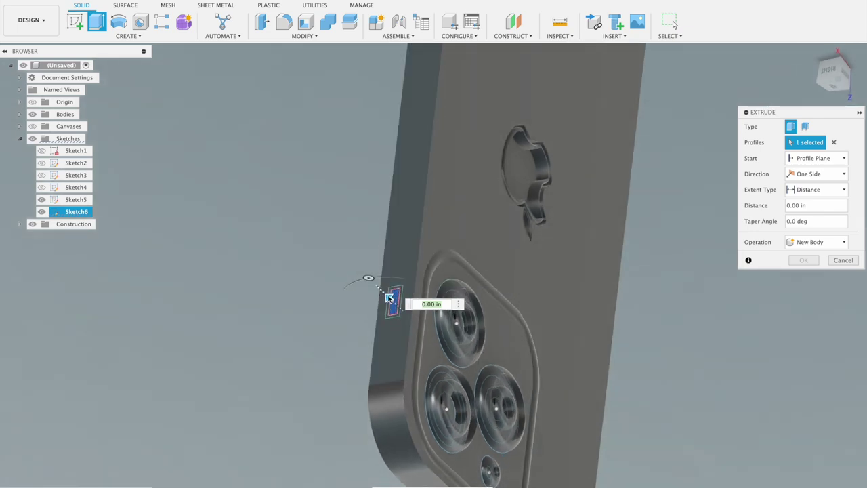
pyautogui.moveTo(389, 297); pyautogui.dragTo(391, 302)
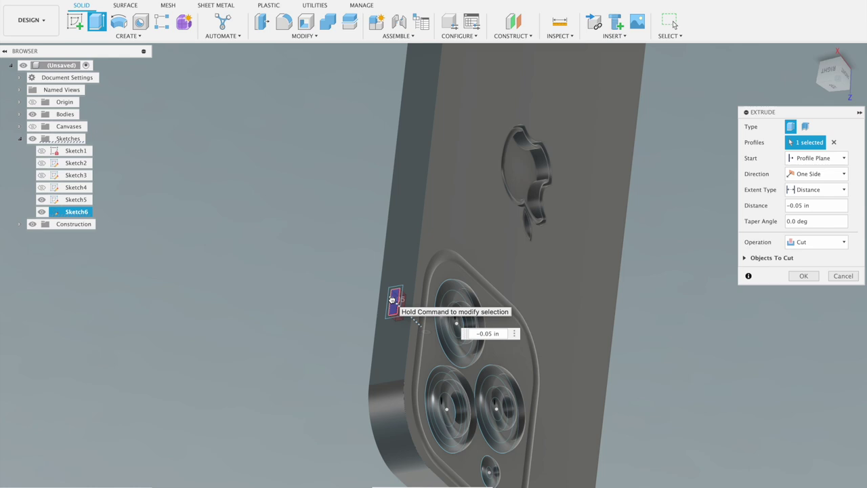
pyautogui.click(803, 276)
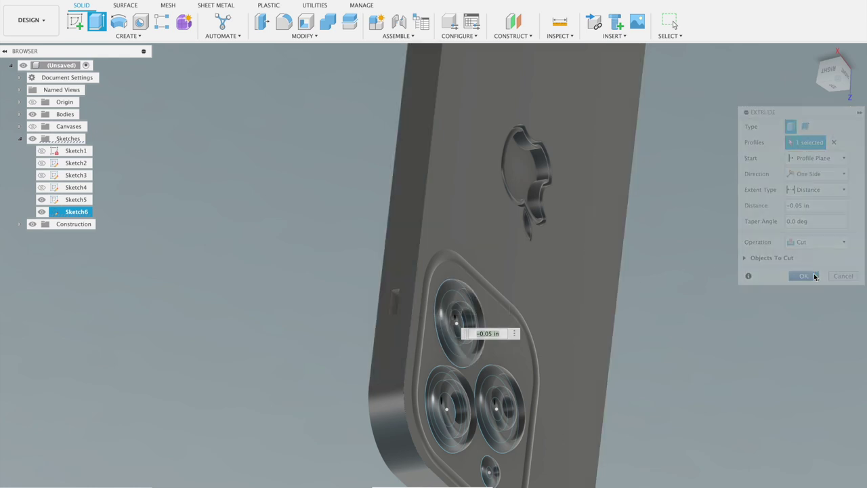
# From the right side view, cut the side slot profile 0.01 in into the frame
pyautogui.click(821, 91)
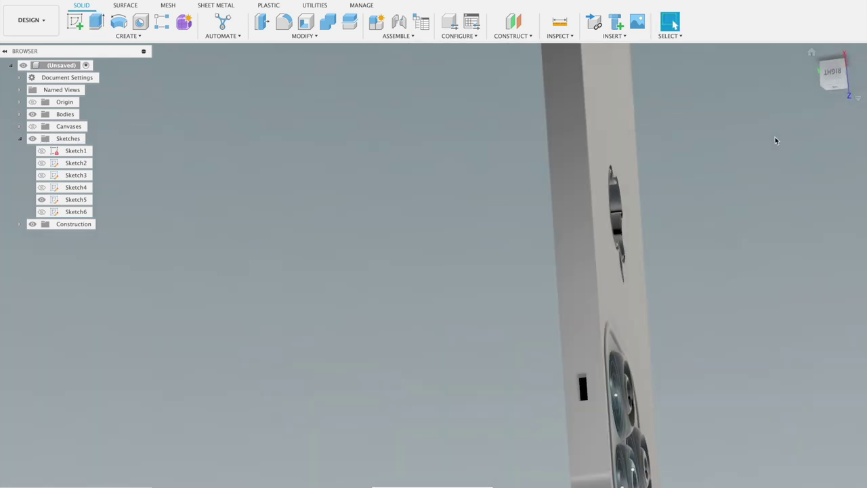
pyautogui.click(832, 77)
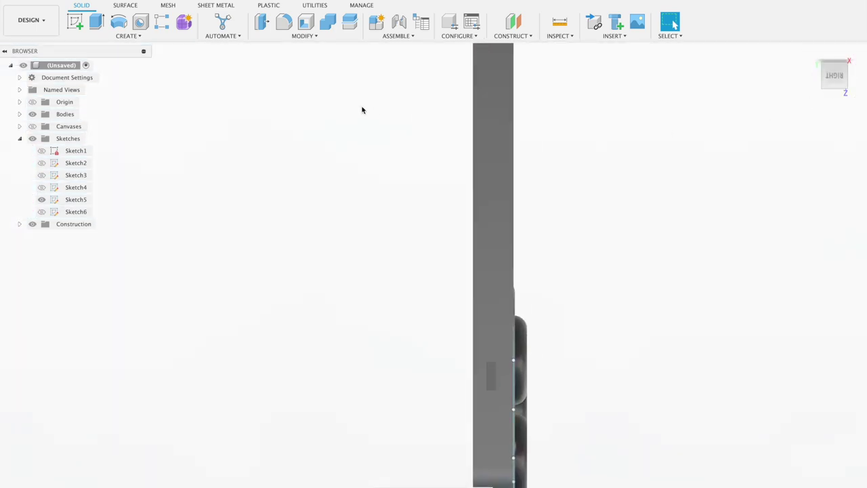
pyautogui.click(97, 22)
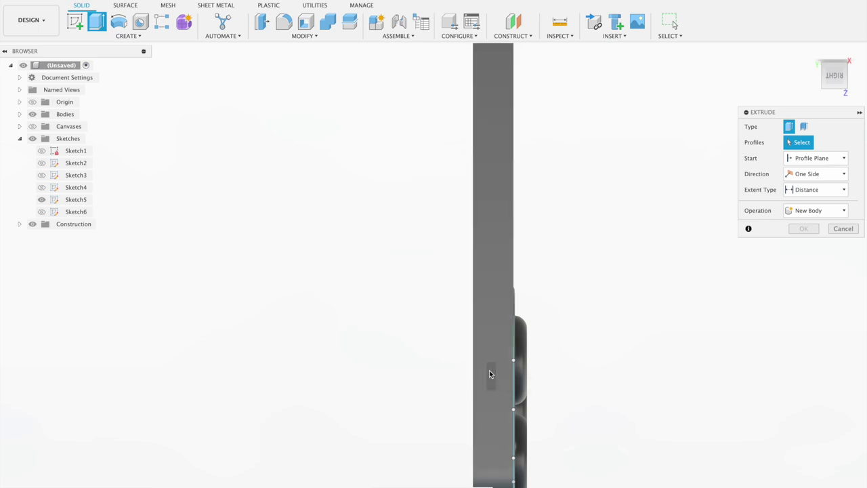
pyautogui.keyDown('shift'); pyautogui.moveTo(492, 373); pyautogui.dragTo(490, 373, button='middle'); pyautogui.keyUp('shift')
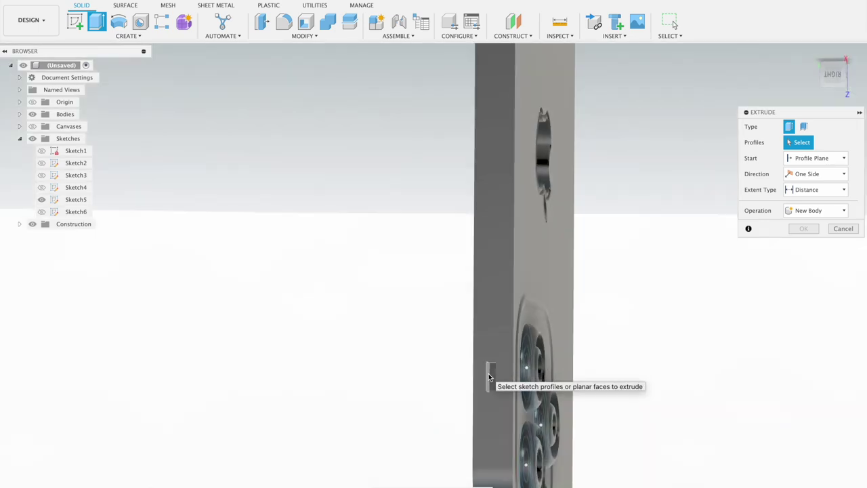
pyautogui.click(490, 373)
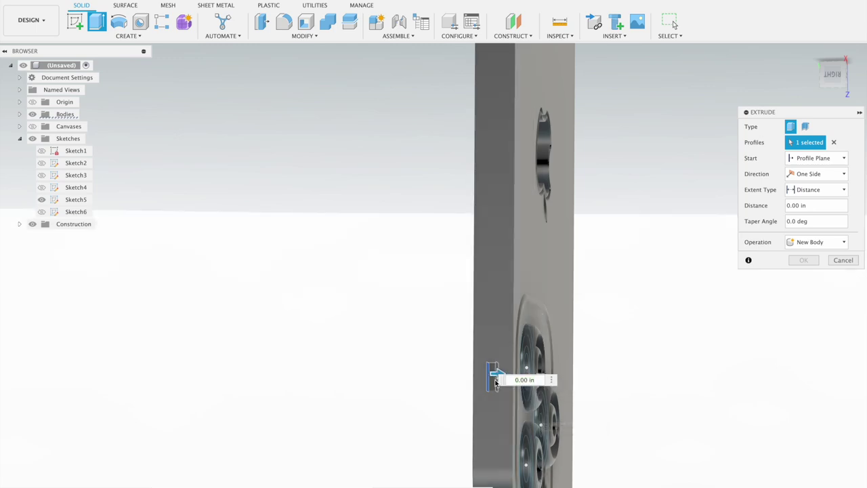
pyautogui.moveTo(494, 377); pyautogui.dragTo(490, 373)
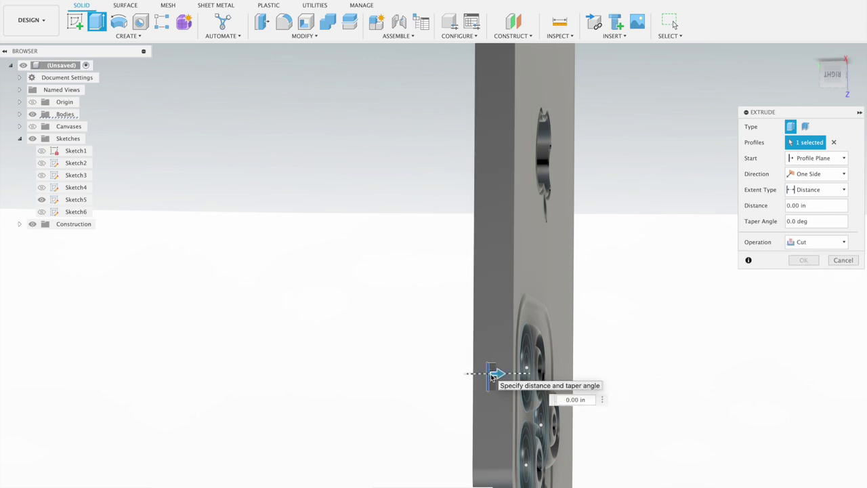
pyautogui.click(567, 399)
pyautogui.write('-0.01')
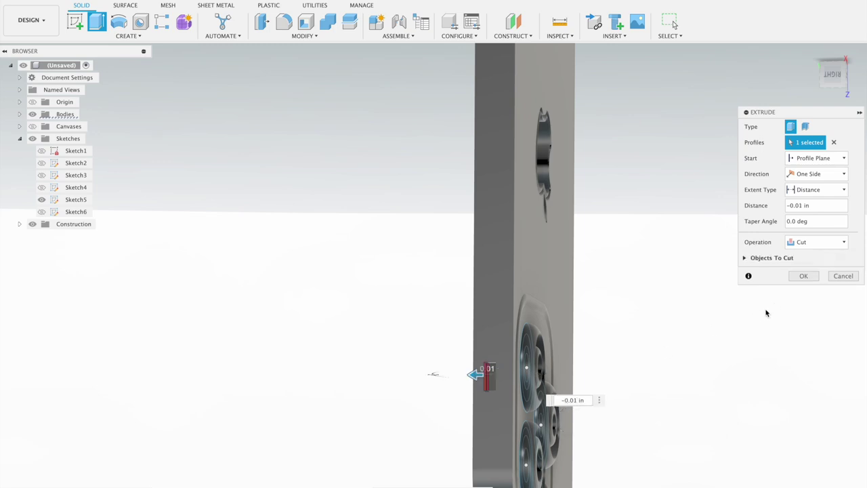
pyautogui.click(800, 276)
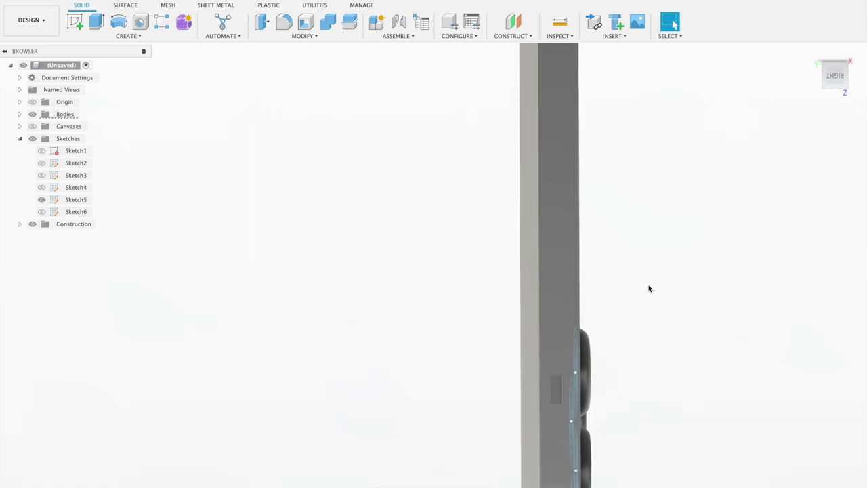
pyautogui.click(833, 76)
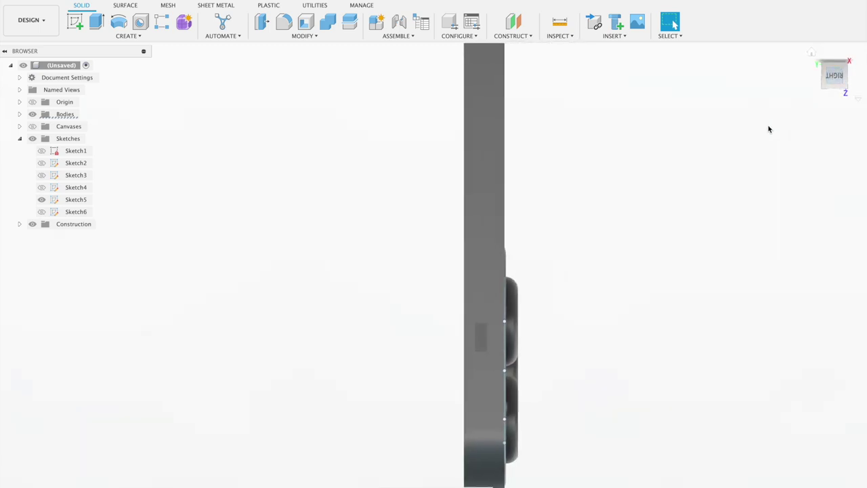
# Create Sketch7 on the phone's side face with a rectangle drawn over the slot
pyautogui.click(75, 22)
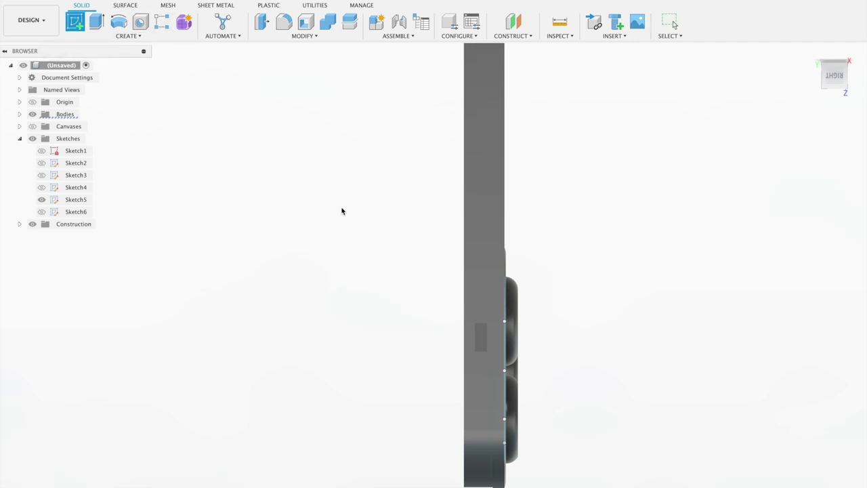
pyautogui.click(480, 338)
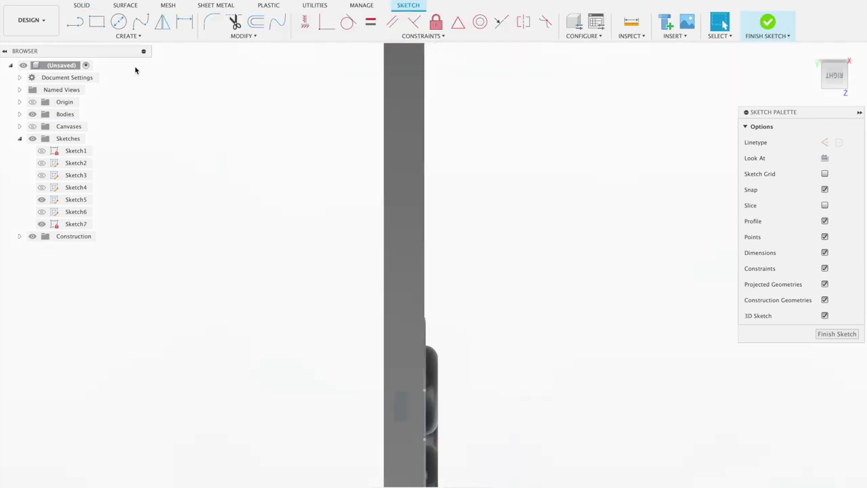
pyautogui.click(96, 22)
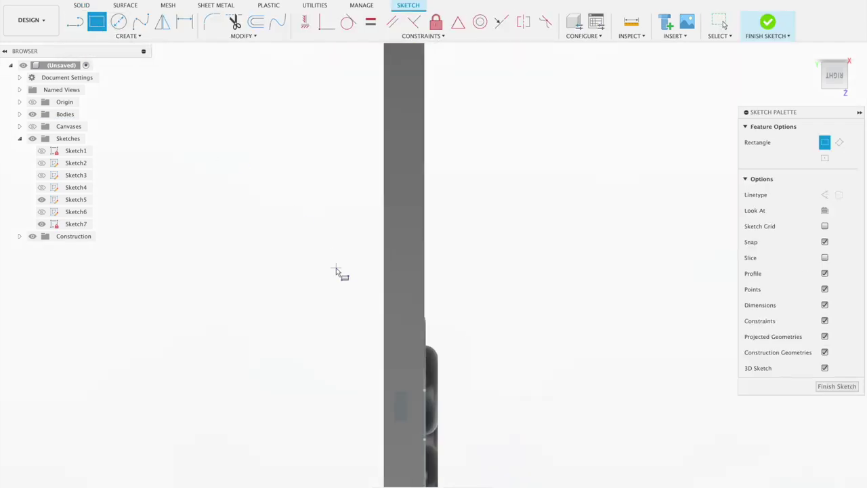
pyautogui.click(394, 393)
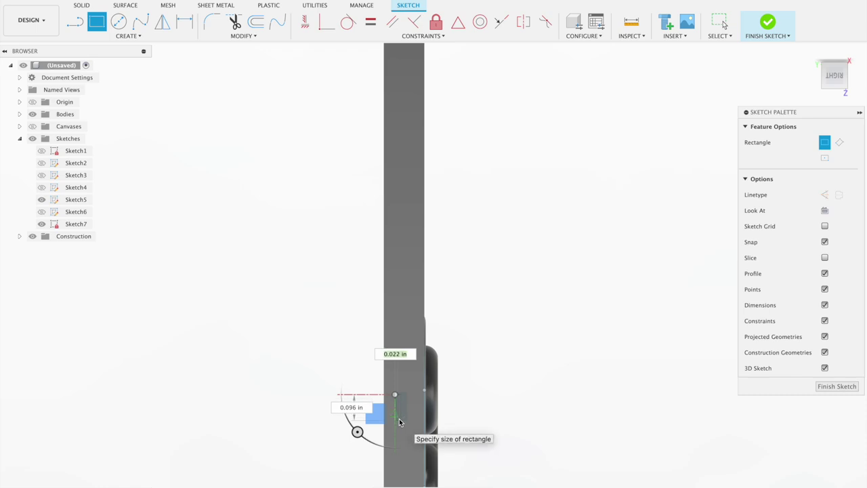
pyautogui.click(399, 417)
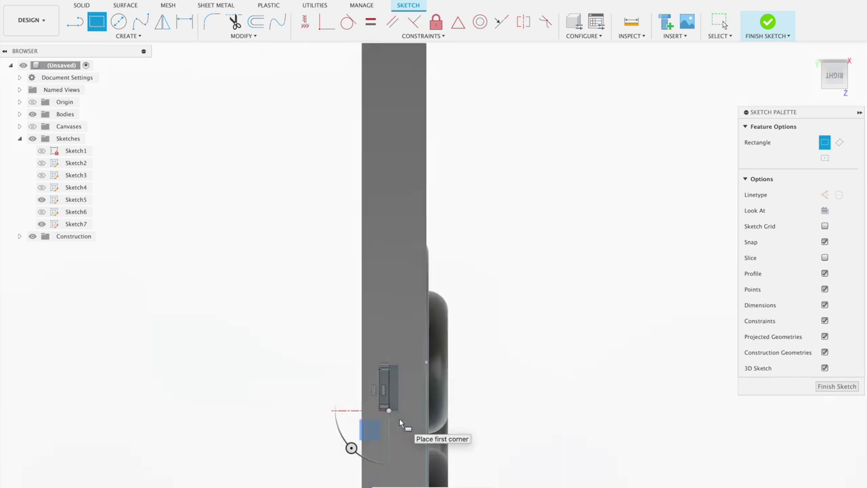
pyautogui.press('Escape')
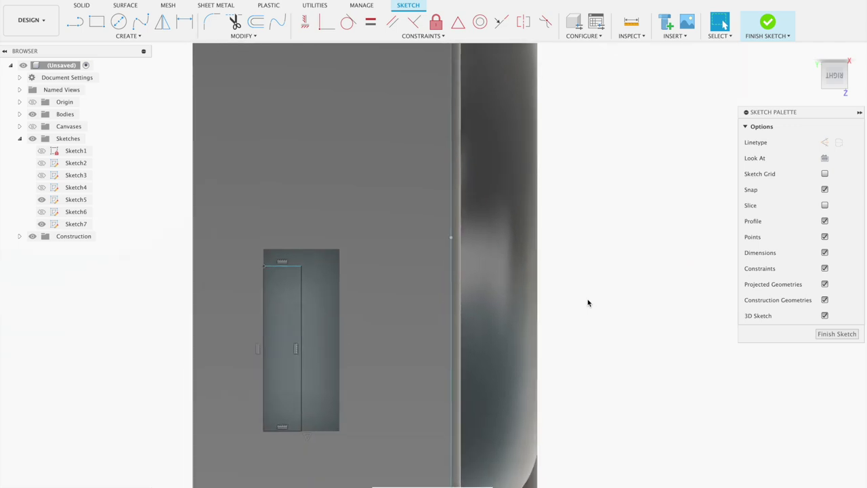
# Trim the short top segment, abandon an offset attempt, and remove the dividing line
pyautogui.click(236, 26)
pyautogui.click(287, 264)
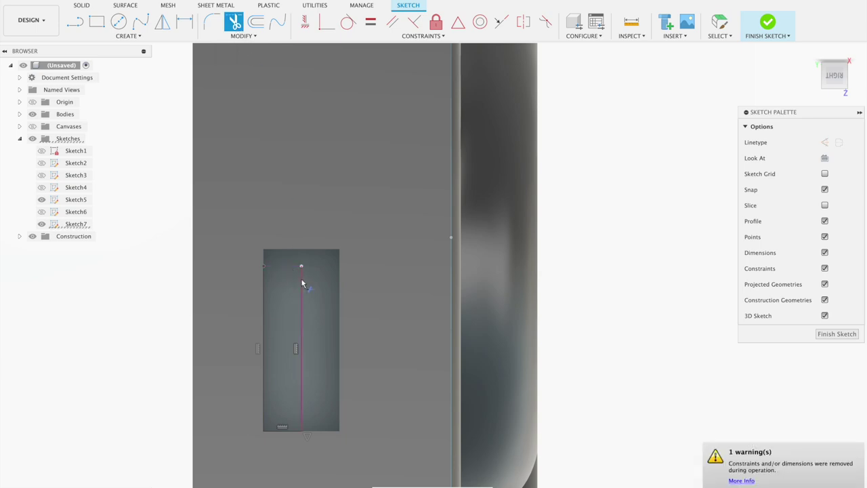
pyautogui.click(255, 22)
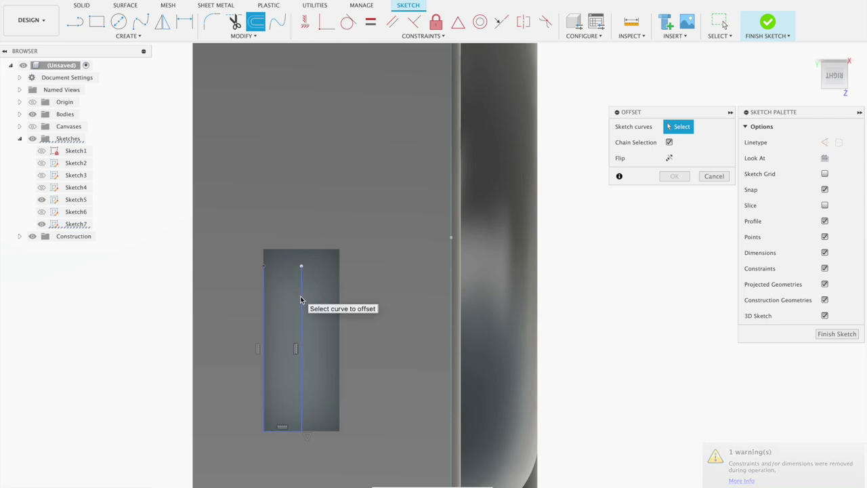
pyautogui.click(301, 295)
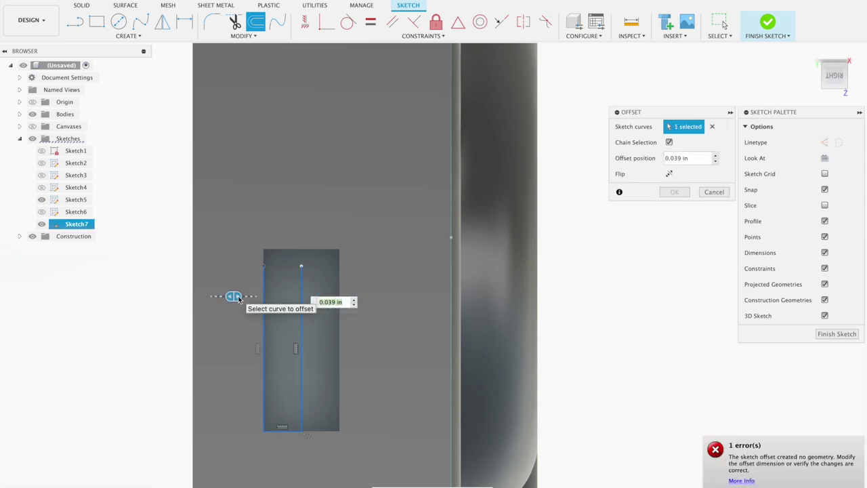
pyautogui.moveTo(234, 298); pyautogui.dragTo(244, 296)
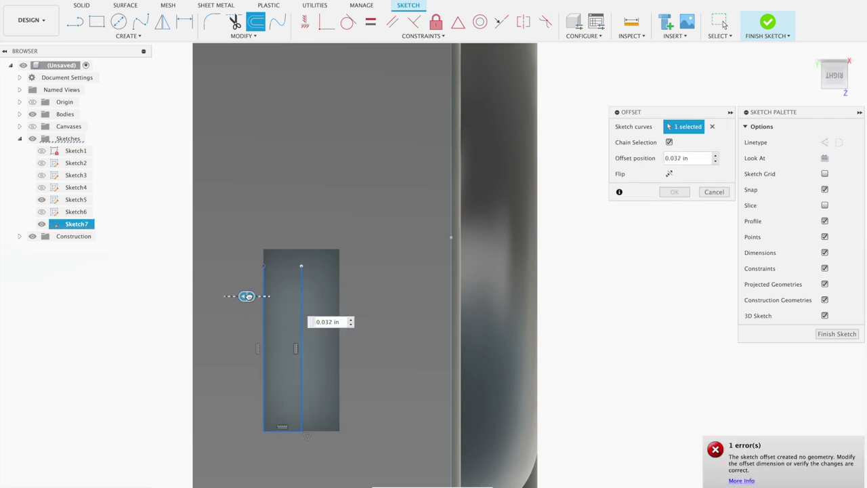
pyautogui.click(713, 192)
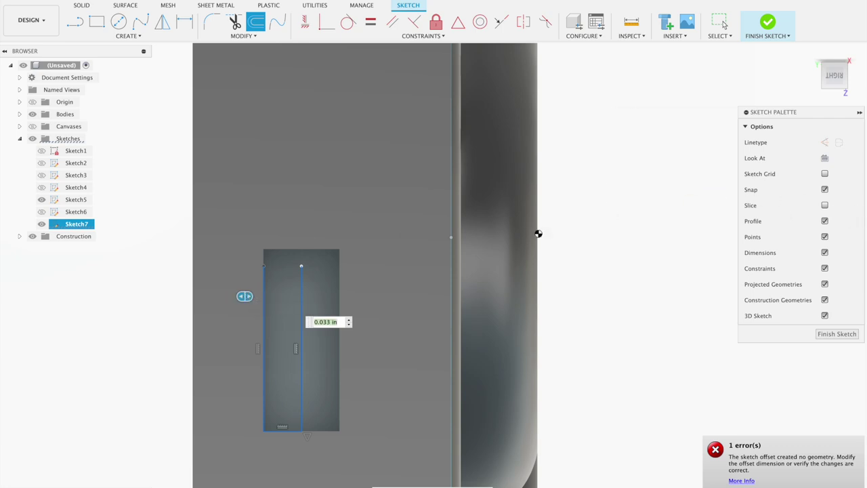
pyautogui.press('Escape')
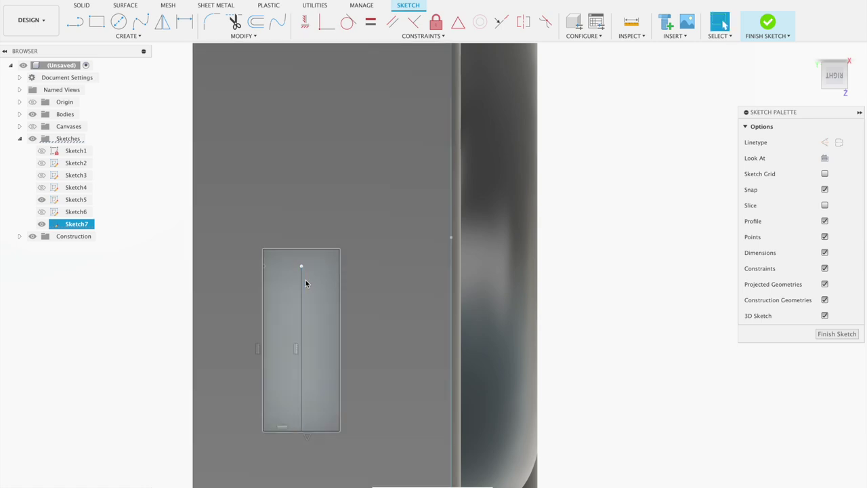
pyautogui.press('Escape')
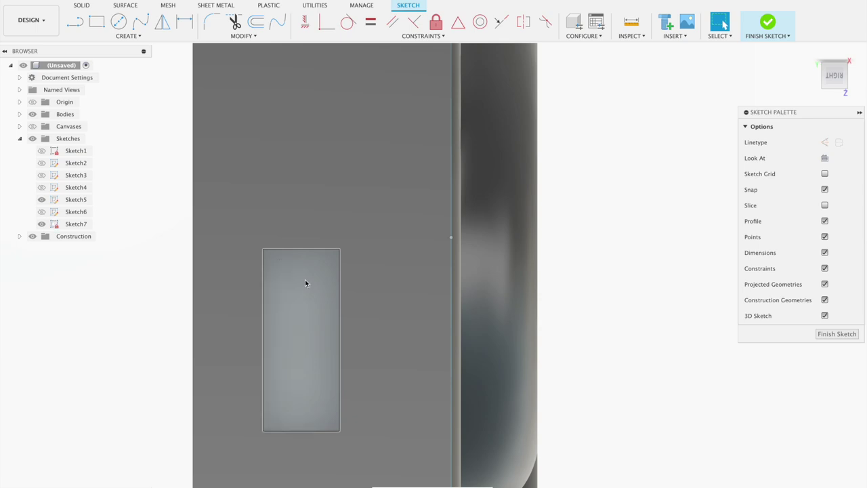
# Draw a narrow rectangle inside the side recess and finish the sketch
pyautogui.click(94, 26)
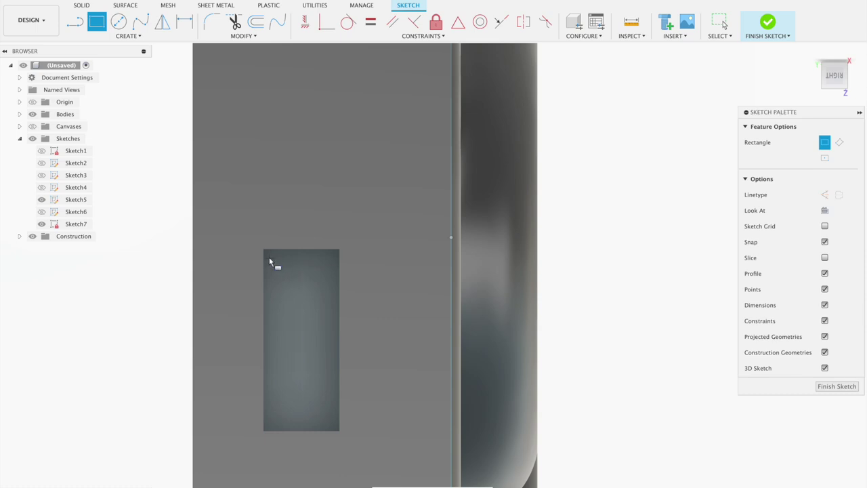
pyautogui.click(272, 275)
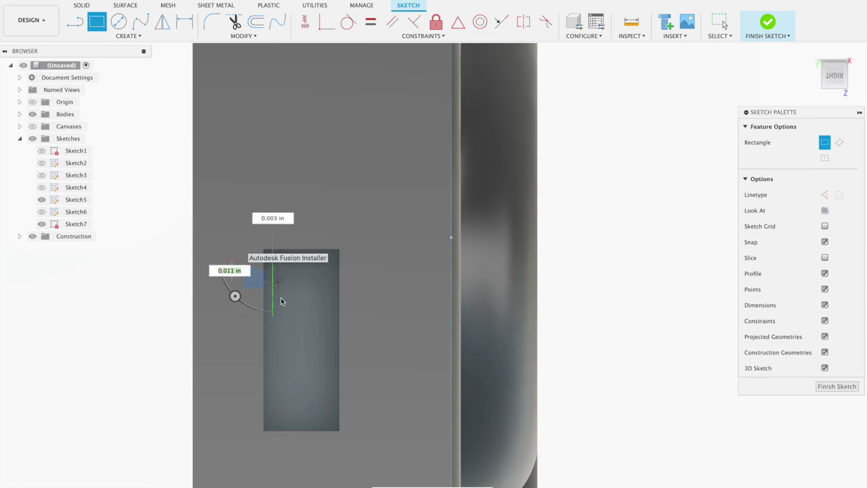
pyautogui.click(293, 424)
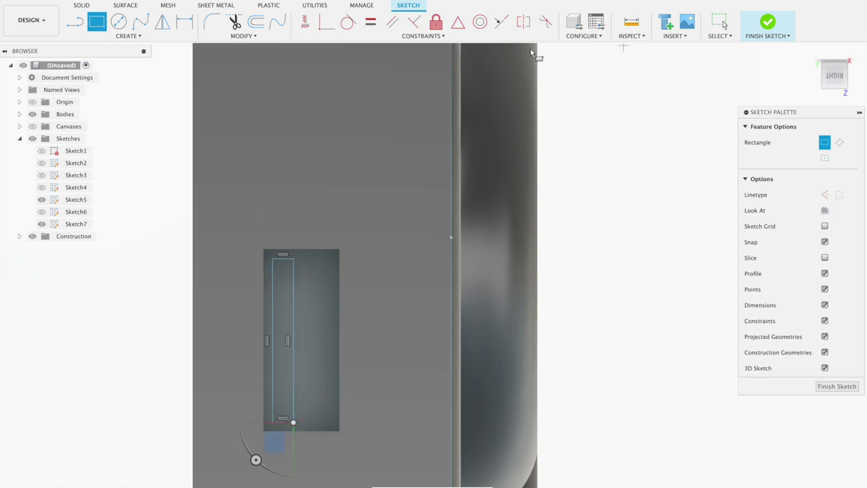
pyautogui.click(768, 24)
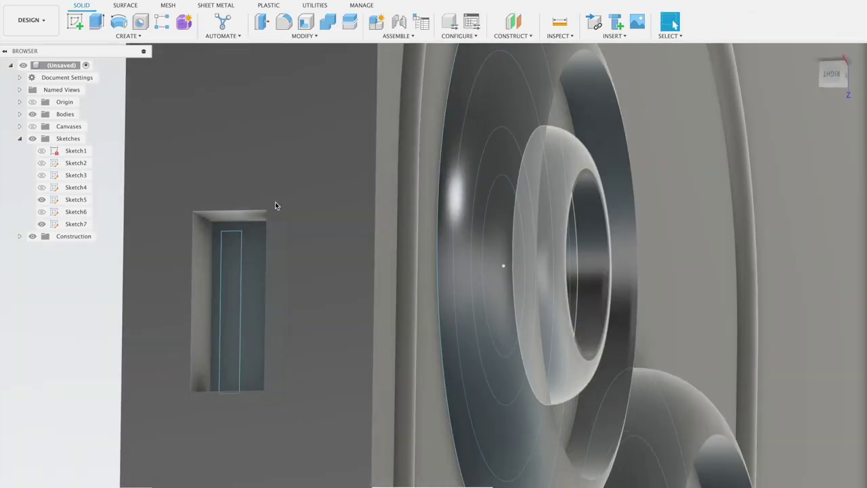
# Extrude the narrow button rectangle 0.035 in, joined to the frame body
pyautogui.click(97, 23)
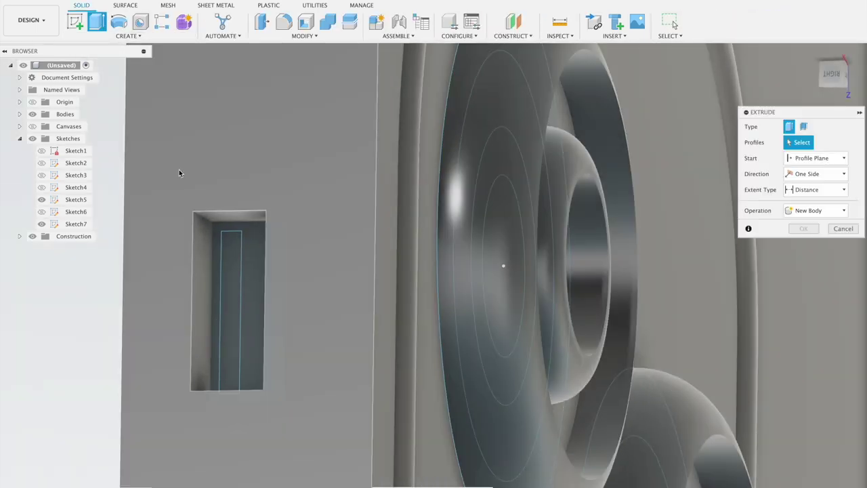
pyautogui.click(232, 263)
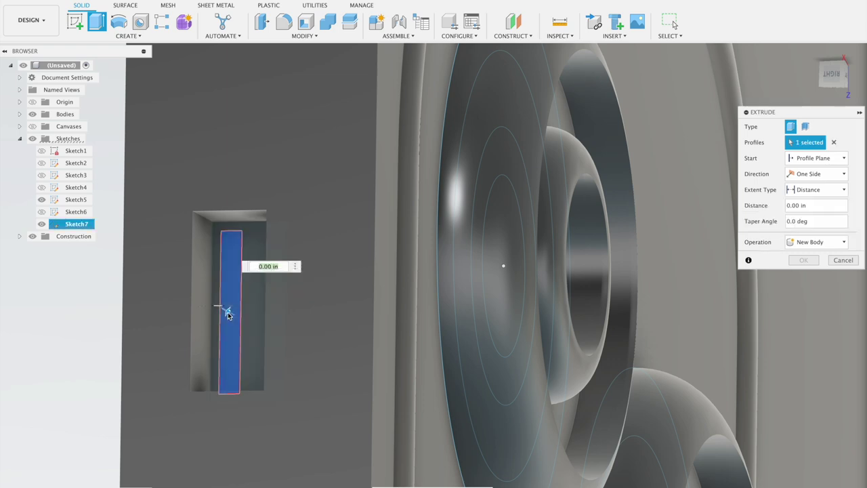
pyautogui.moveTo(226, 309); pyautogui.dragTo(212, 308)
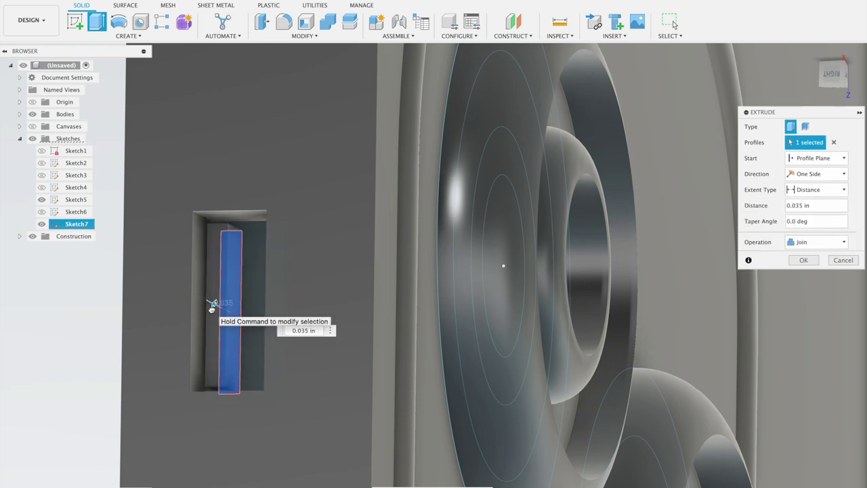
pyautogui.click(803, 260)
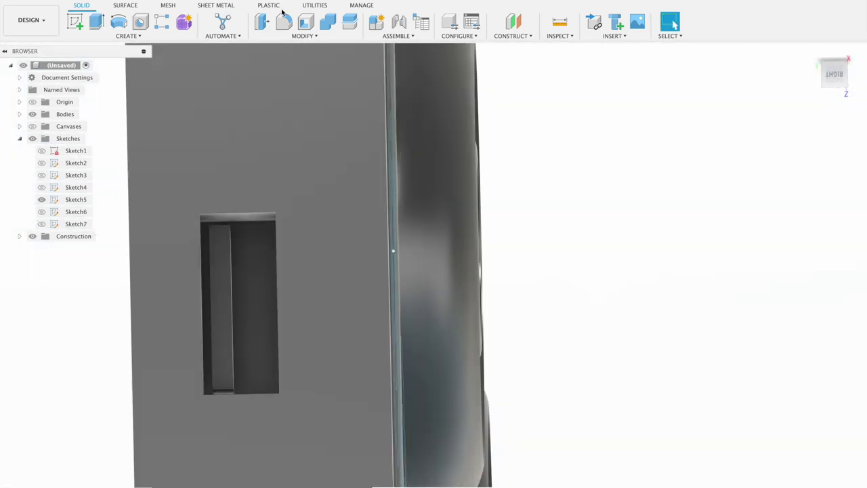
pyautogui.click(284, 23)
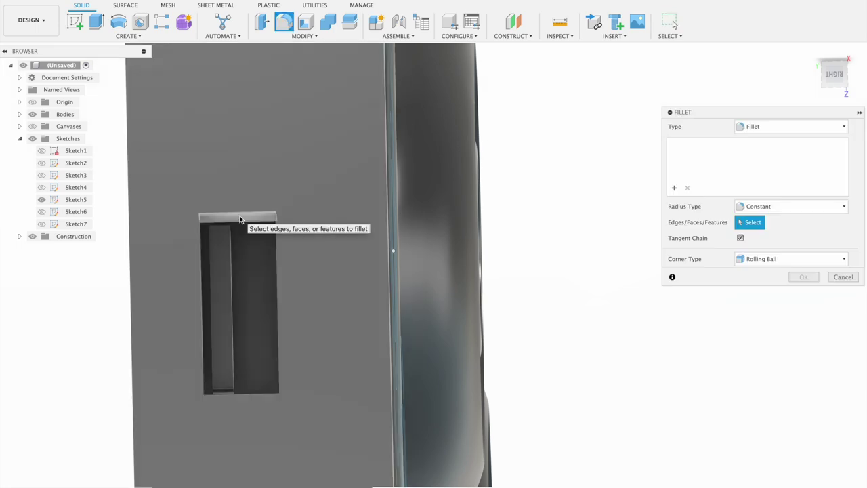
# Round the recess's top, left, right and bottom edges with a 0.005 in fillet
pyautogui.click(238, 215)
pyautogui.click(207, 247)
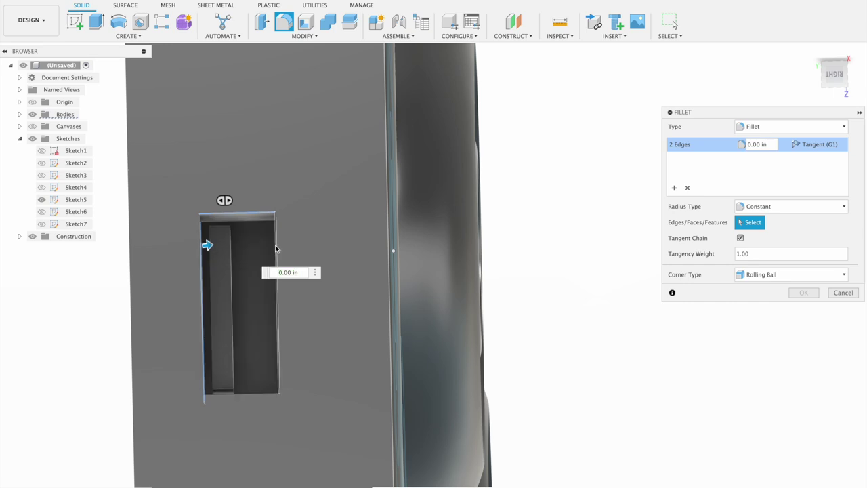
pyautogui.click(276, 271)
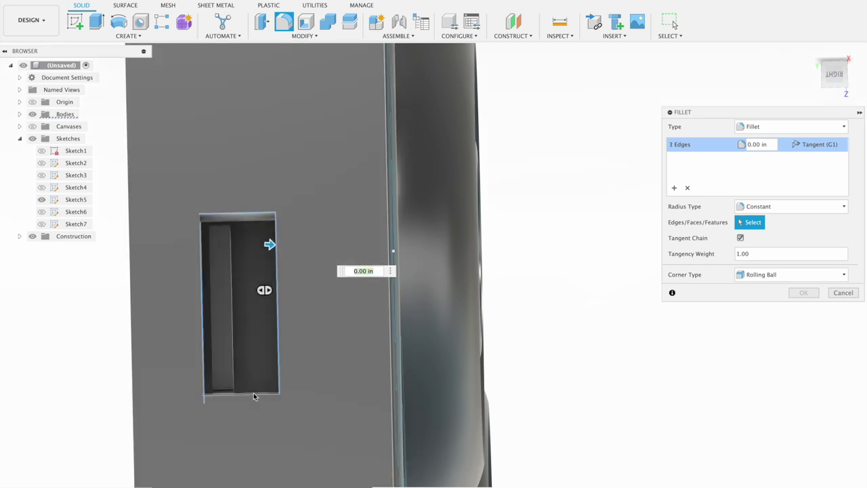
pyautogui.click(254, 392)
pyautogui.moveTo(253, 383); pyautogui.dragTo(253, 388)
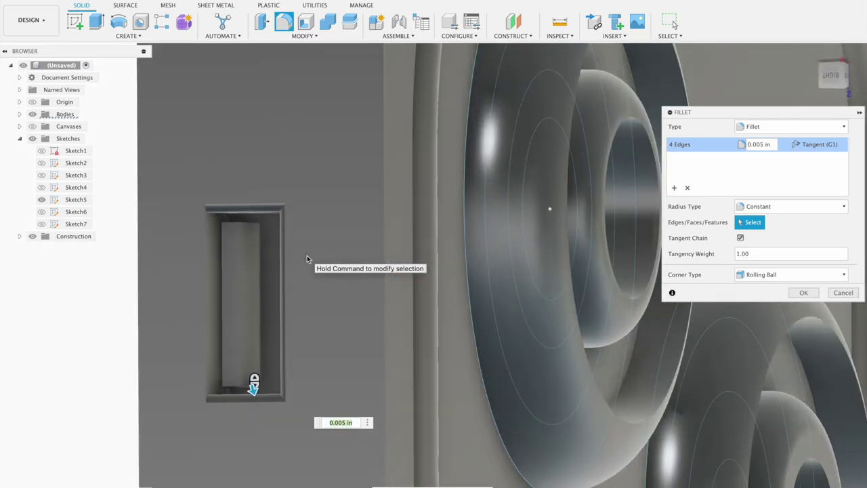
pyautogui.click(803, 292)
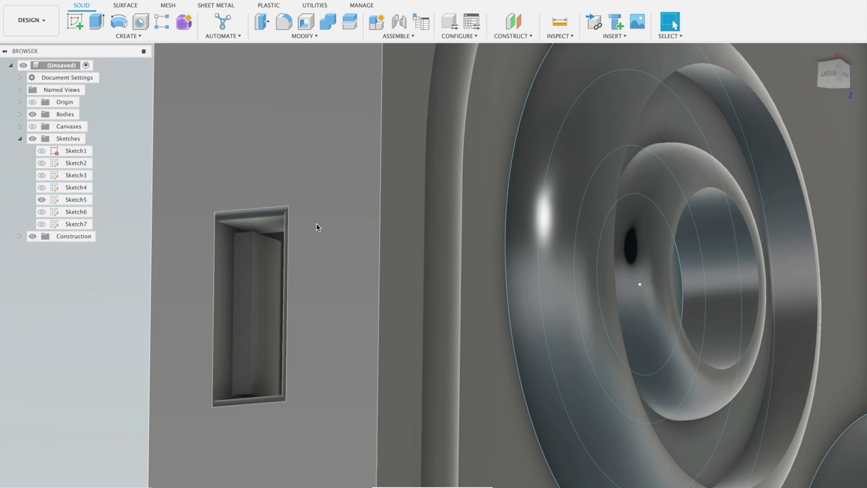
# Fillet one inner edge of the recess at 0.005 in
pyautogui.keyDown('shift'); pyautogui.moveTo(321, 224); pyautogui.dragTo(284, 202, button='middle'); pyautogui.keyUp('shift')
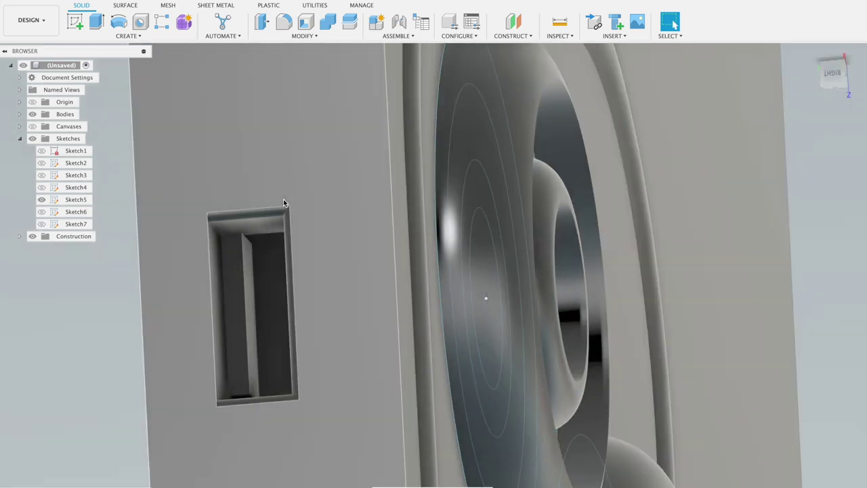
pyautogui.click(284, 21)
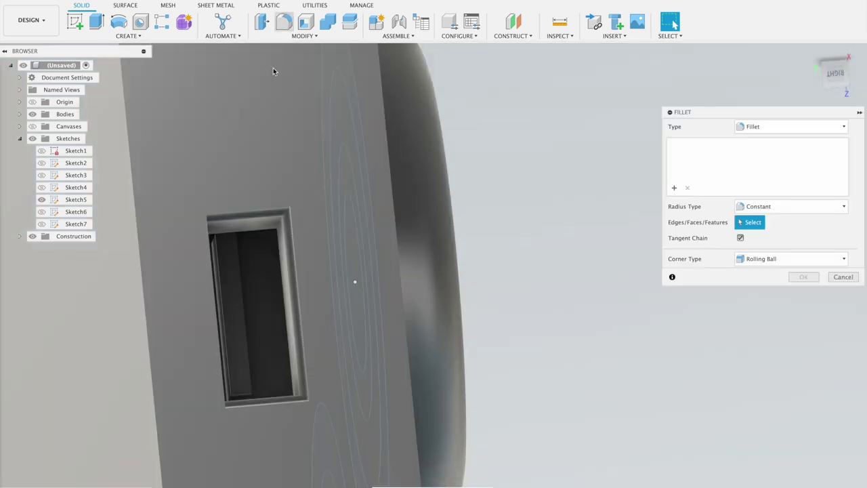
pyautogui.click(215, 274)
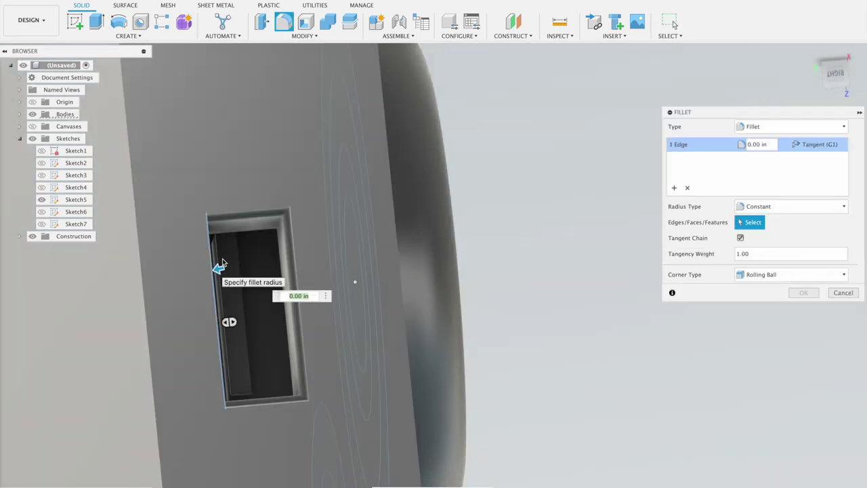
pyautogui.moveTo(218, 269); pyautogui.dragTo(215, 270)
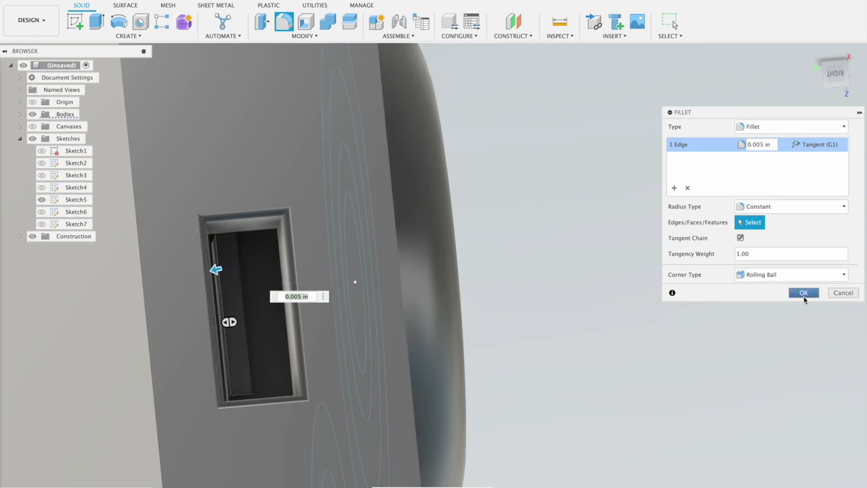
pyautogui.click(804, 293)
pyautogui.scroll(5, 552, 228)
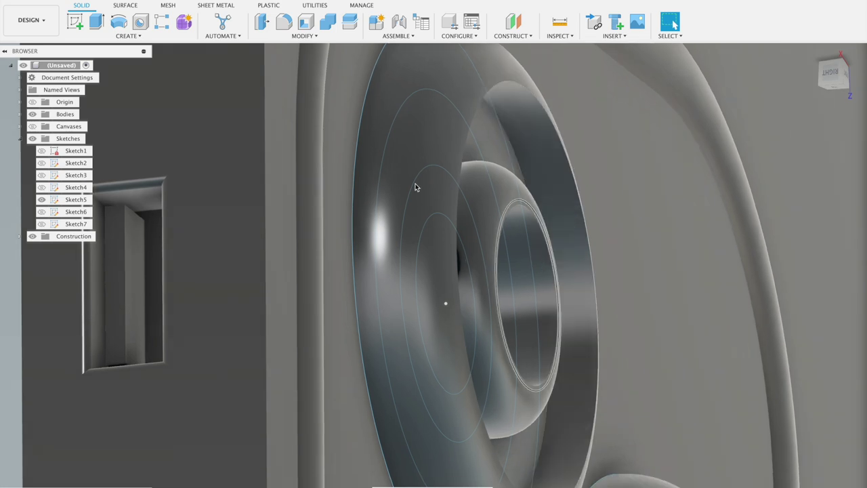
# Offset the button strip's face outward to 0.055 in with Offset Face
pyautogui.click(262, 21)
pyautogui.click(114, 260)
pyautogui.keyDown('shift'); pyautogui.moveTo(114, 259); pyautogui.dragTo(114, 259, button='middle'); pyautogui.keyUp('shift')
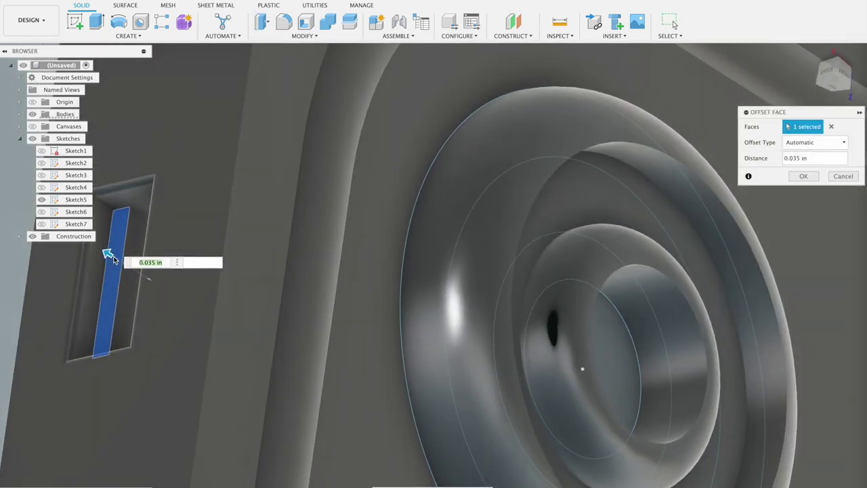
pyautogui.moveTo(107, 251); pyautogui.dragTo(96, 246)
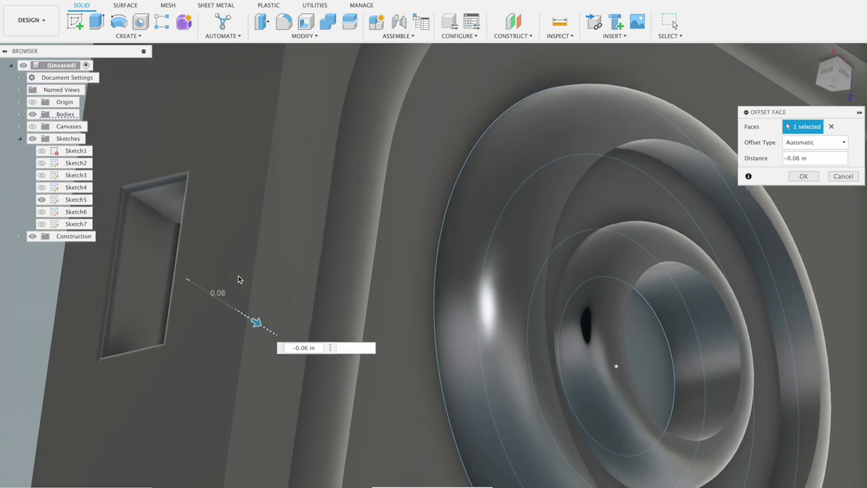
pyautogui.keyDown('shift'); pyautogui.moveTo(233, 262); pyautogui.dragTo(139, 260, button='middle'); pyautogui.keyUp('shift')
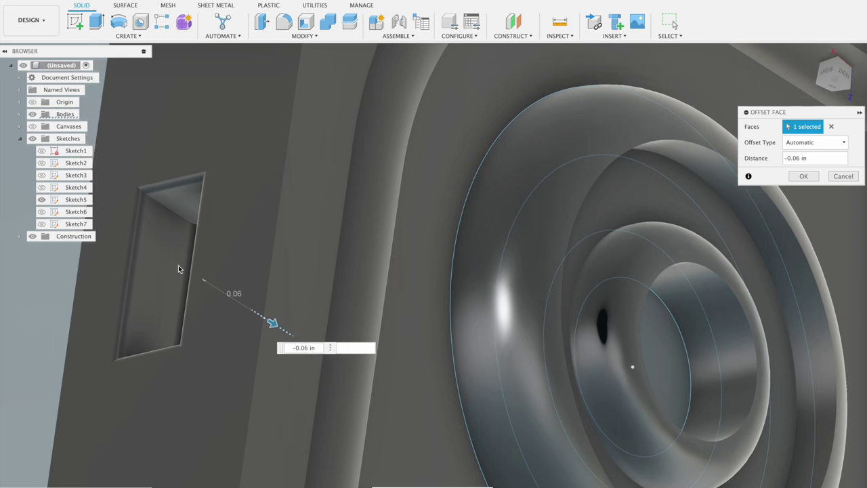
pyautogui.moveTo(140, 260); pyautogui.dragTo(127, 250)
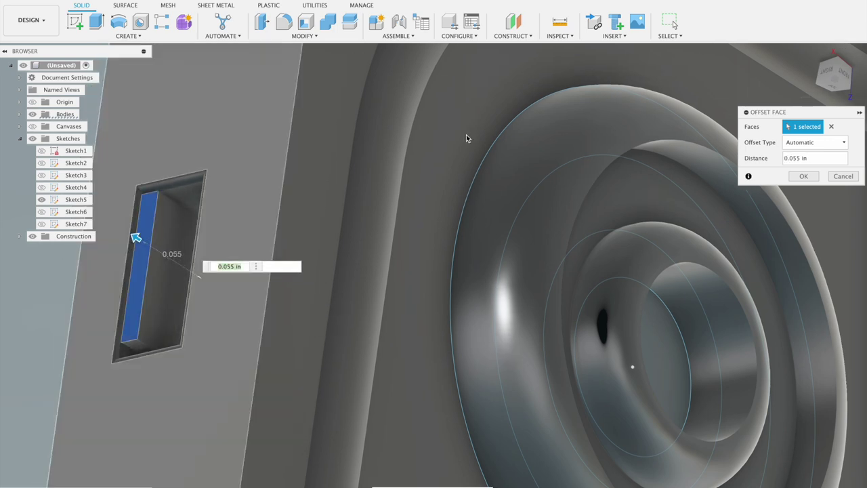
pyautogui.click(789, 177)
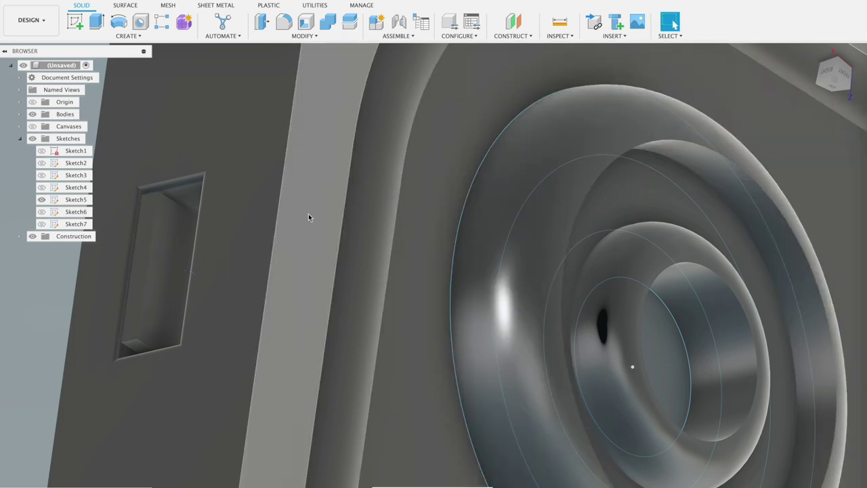
pyautogui.keyDown('shift'); pyautogui.moveTo(308, 213); pyautogui.dragTo(308, 216, button='middle'); pyautogui.keyUp('shift')
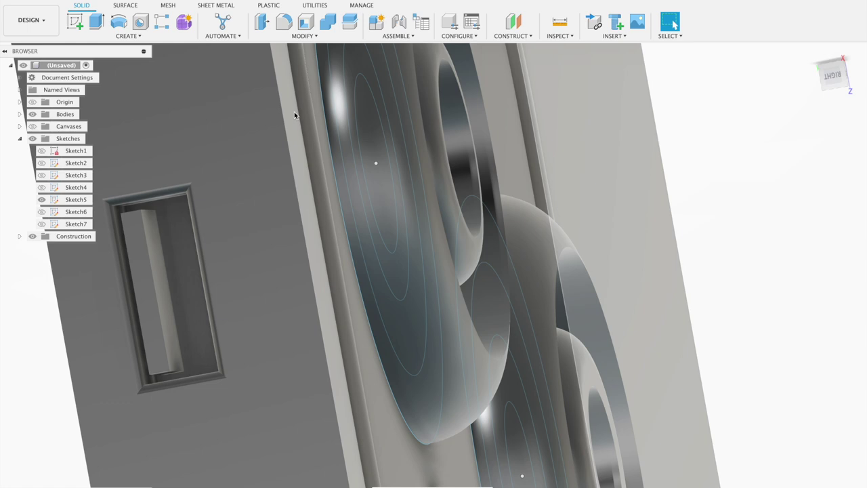
pyautogui.keyDown('shift'); pyautogui.moveTo(294, 112); pyautogui.dragTo(285, 101, button='middle'); pyautogui.keyUp('shift')
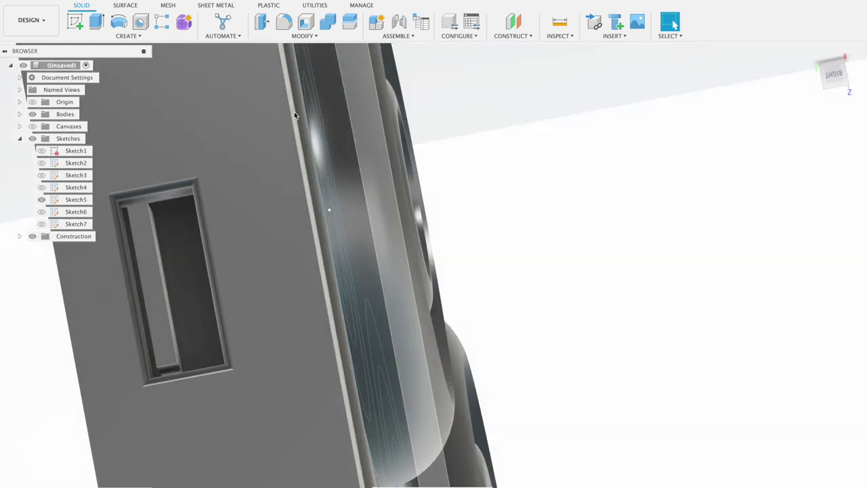
pyautogui.click(284, 23)
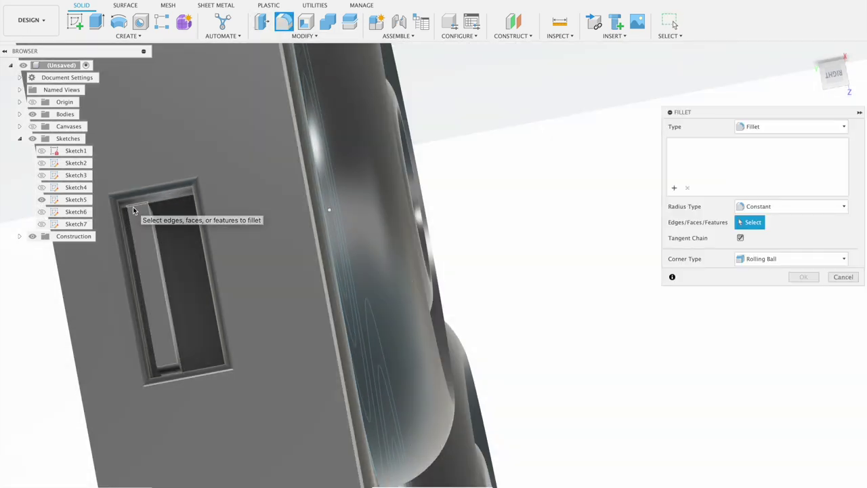
# Fillet the button's top and bottom edges at 0.018 in, then view the whole body from the left
pyautogui.click(133, 208)
pyautogui.click(164, 364)
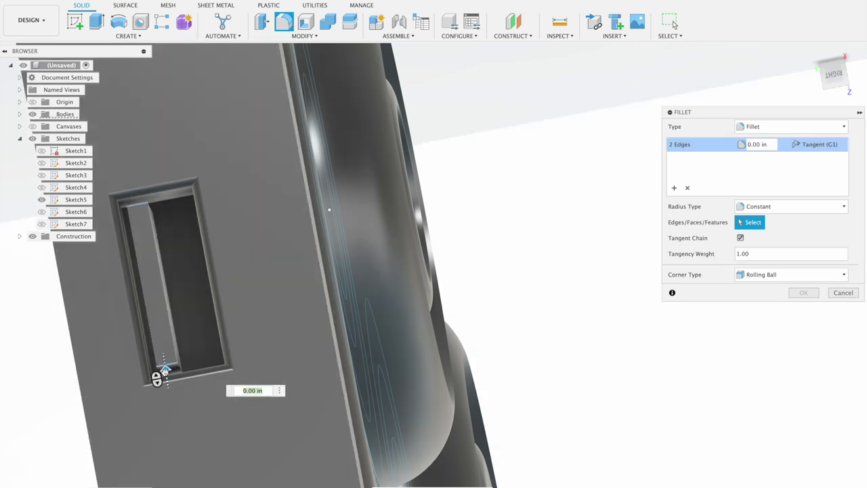
pyautogui.moveTo(169, 379); pyautogui.dragTo(165, 368)
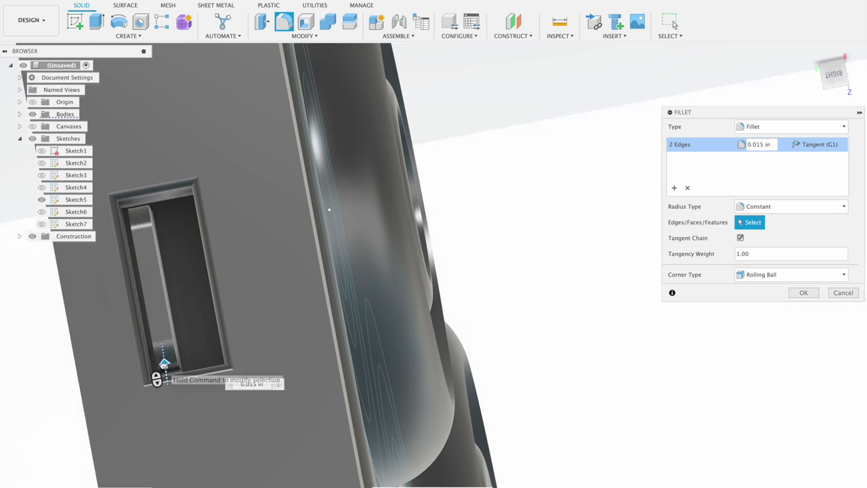
pyautogui.moveTo(165, 368); pyautogui.dragTo(164, 362)
pyautogui.keyDown('shift'); pyautogui.moveTo(190, 311); pyautogui.dragTo(658, 319, button='middle'); pyautogui.keyUp('shift')
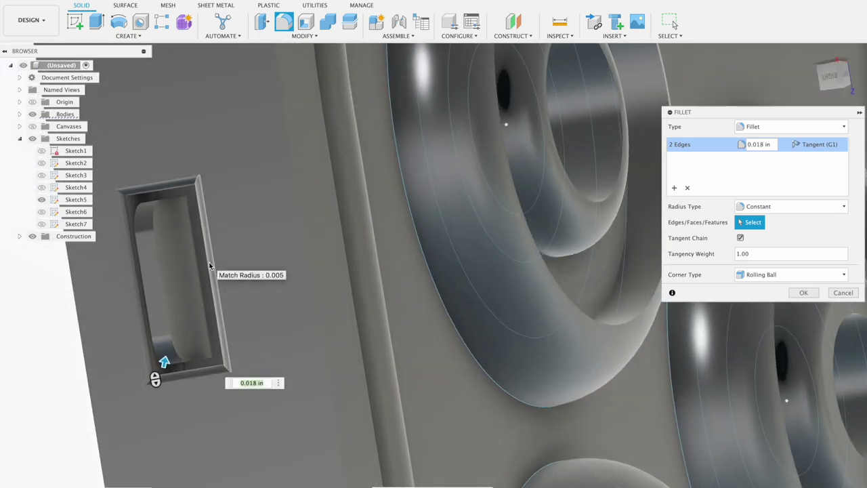
pyautogui.click(802, 291)
pyautogui.press('F6')
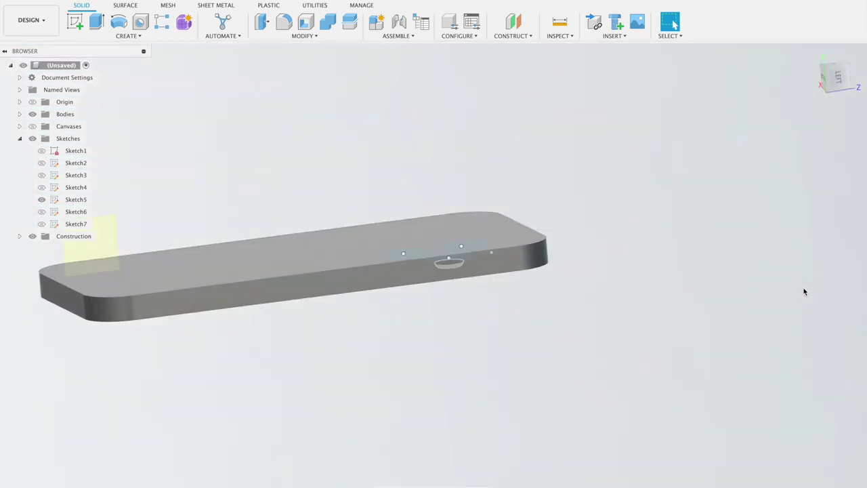
pyautogui.click(838, 79)
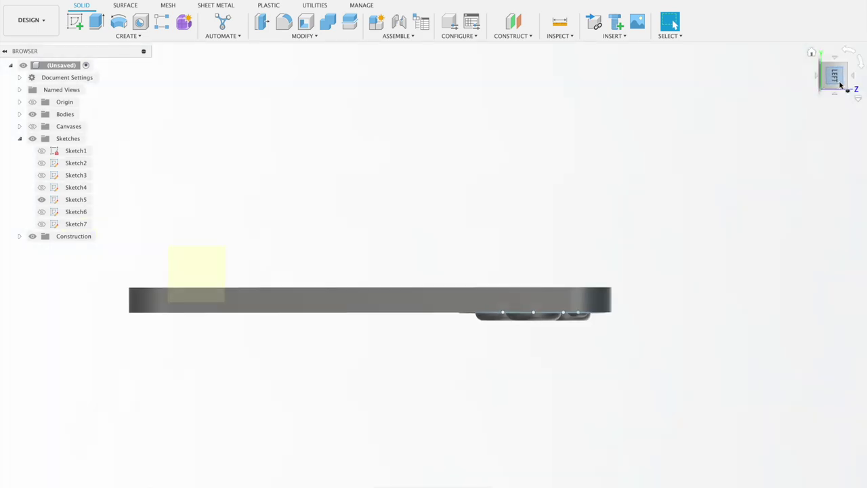
# Draw a narrow button rectangle in a new Sketch8 on the body's left side face
pyautogui.click(74, 21)
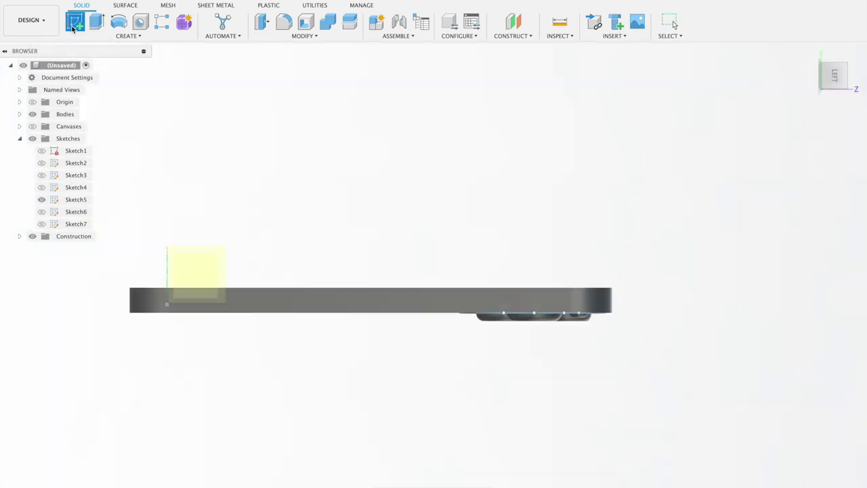
pyautogui.click(482, 303)
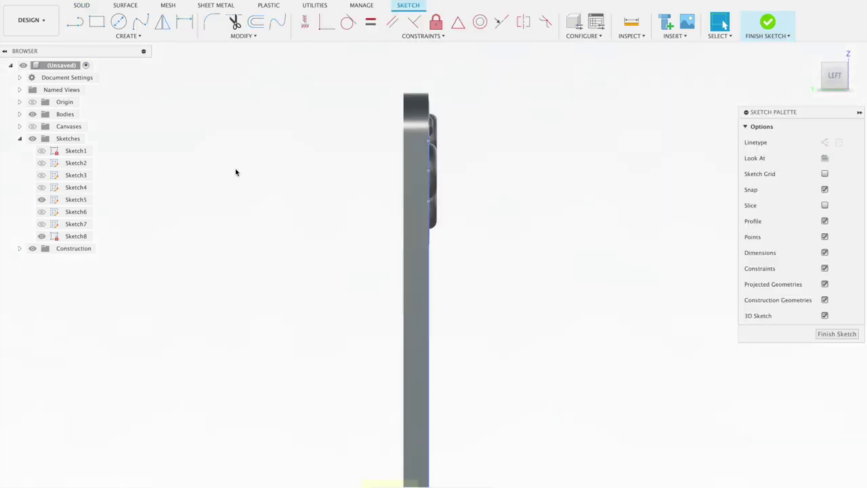
pyautogui.click(99, 24)
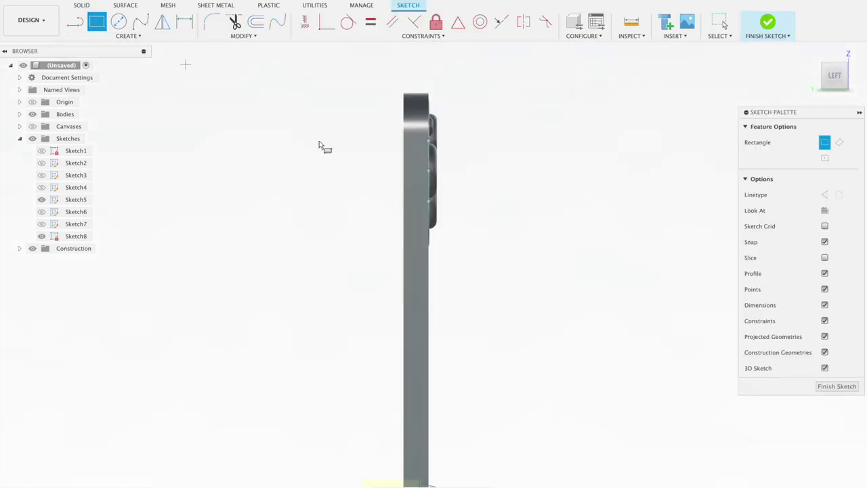
pyautogui.click(409, 196)
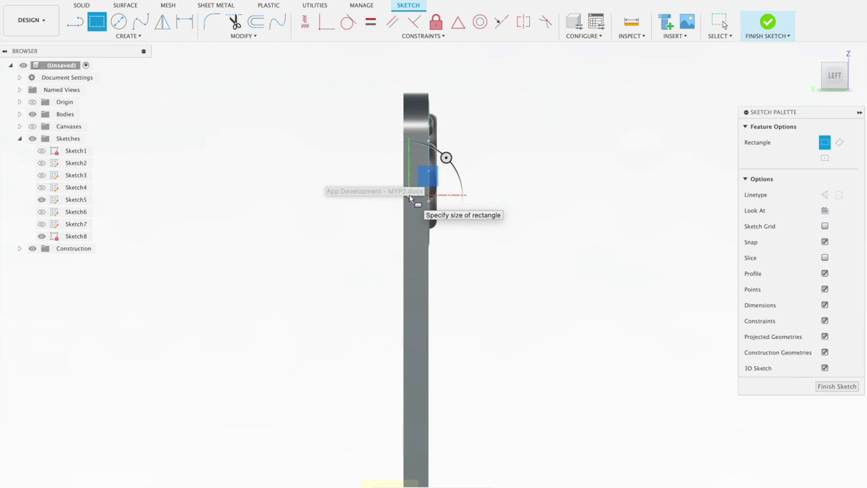
pyautogui.click(409, 196)
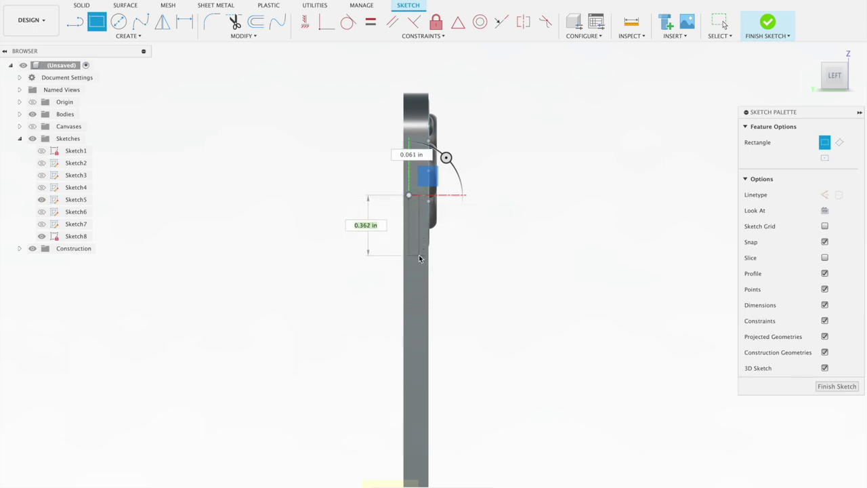
pyautogui.click(418, 255)
pyautogui.click(766, 21)
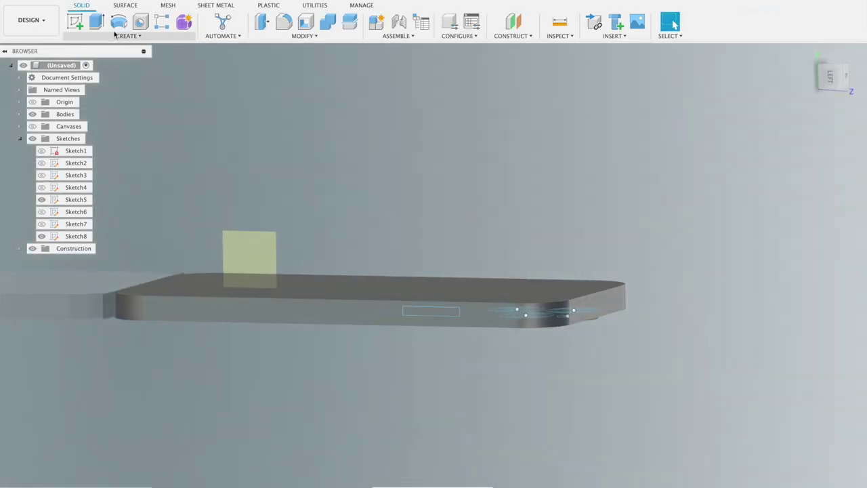
# Extrude the Sketch8 button rectangle 0.03 in as a Join to the phone body
pyautogui.click(96, 22)
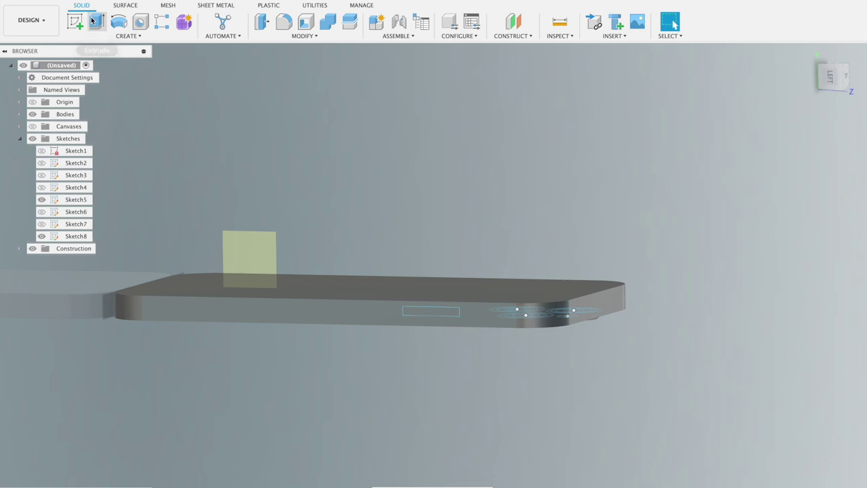
pyautogui.click(427, 321)
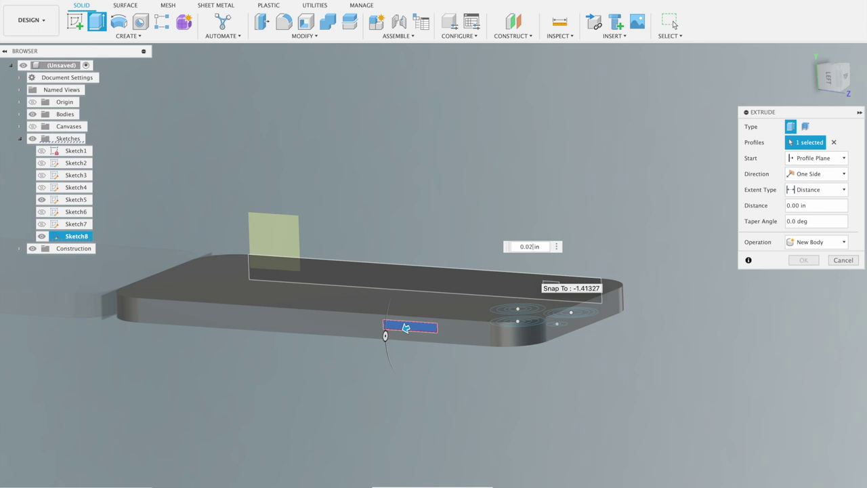
pyautogui.press('Return')
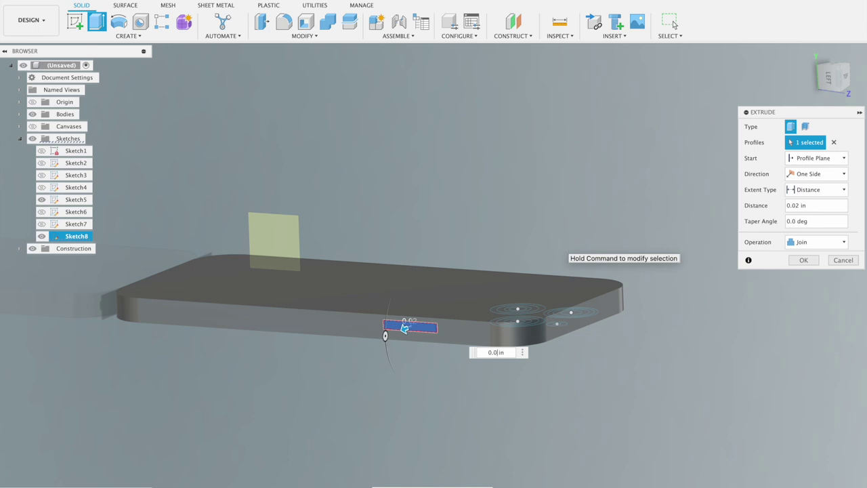
pyautogui.write('0.03')
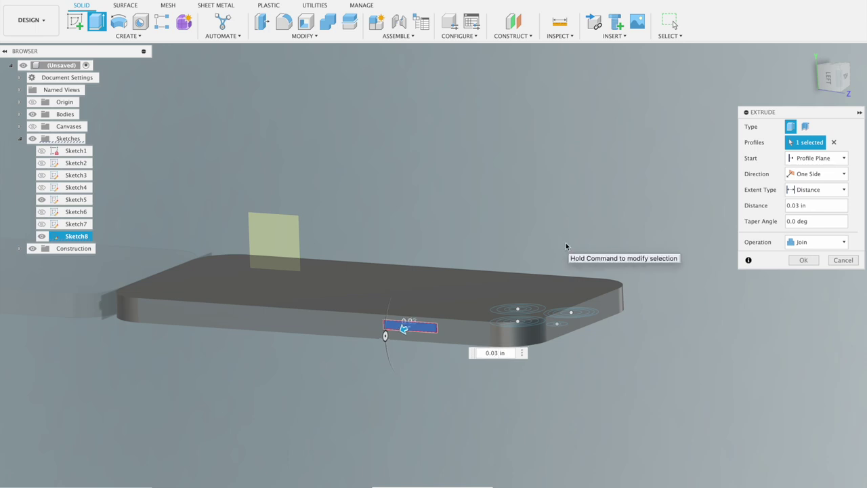
pyautogui.click(800, 262)
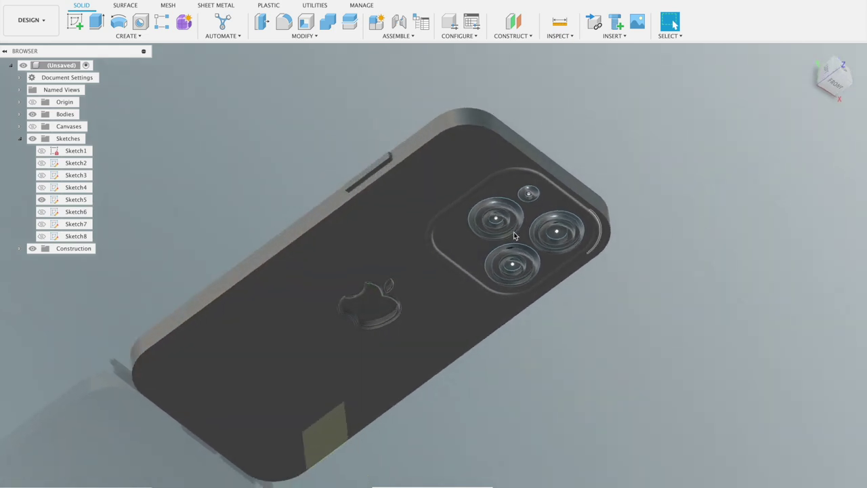
# Fillet the four edges of the raised left-side button at 0.025 in
pyautogui.scroll(2, 348, 158)
pyautogui.scroll(2, 348, 154)
pyautogui.scroll(1, 348, 154)
pyautogui.press('f')
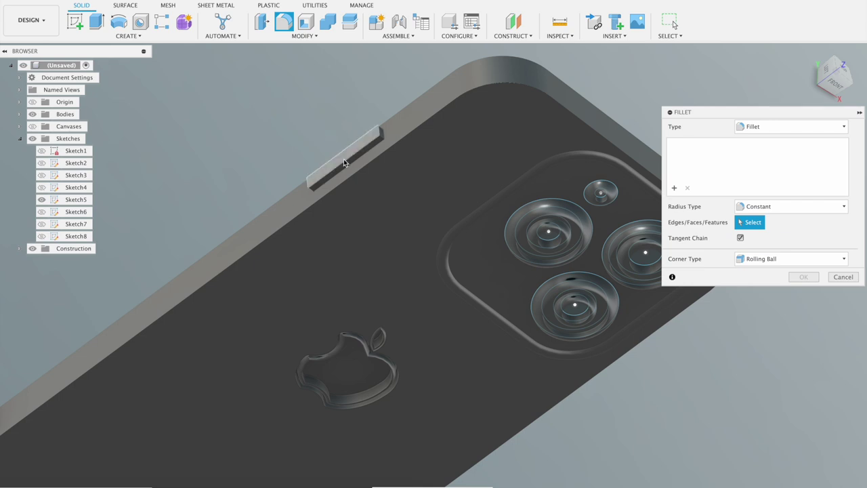
pyautogui.click(341, 157)
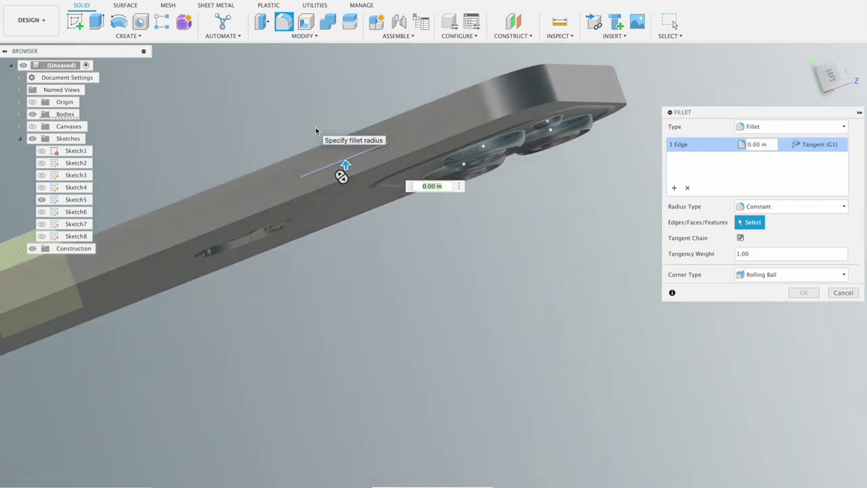
pyautogui.click(335, 149)
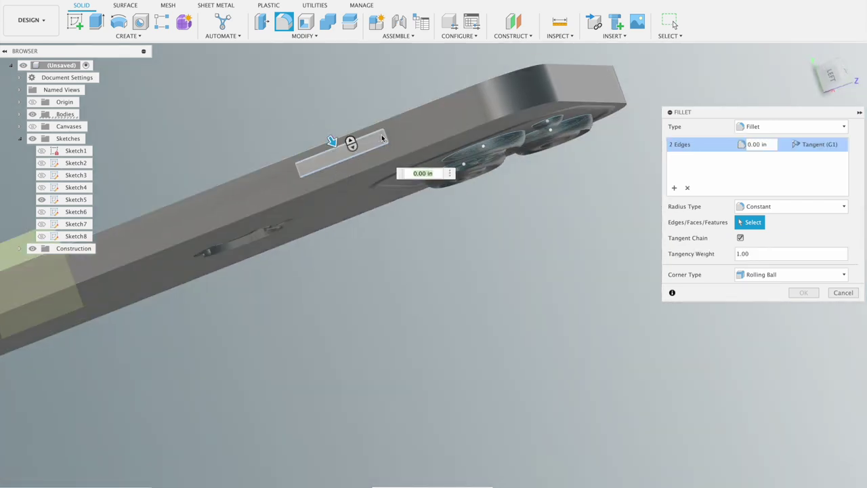
pyautogui.click(380, 133)
pyautogui.keyDown('shift'); pyautogui.moveTo(300, 135); pyautogui.dragTo(293, 168, button='middle'); pyautogui.keyUp('shift')
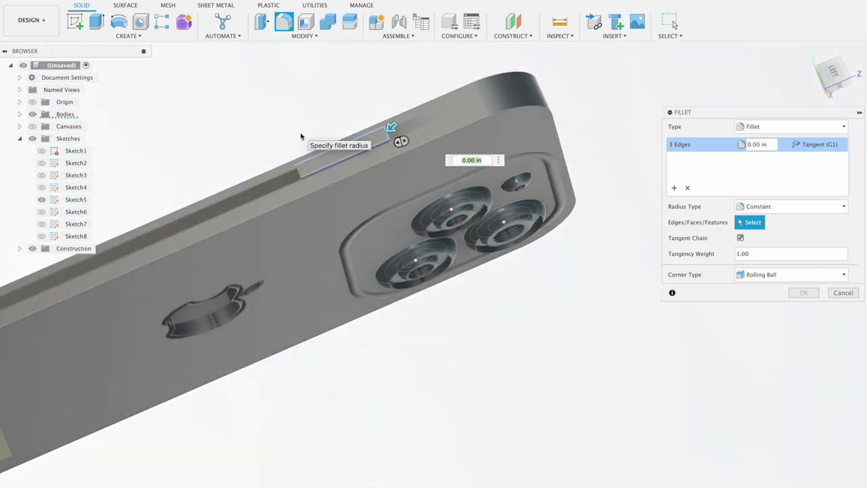
pyautogui.click(292, 169)
pyautogui.write('0.025')
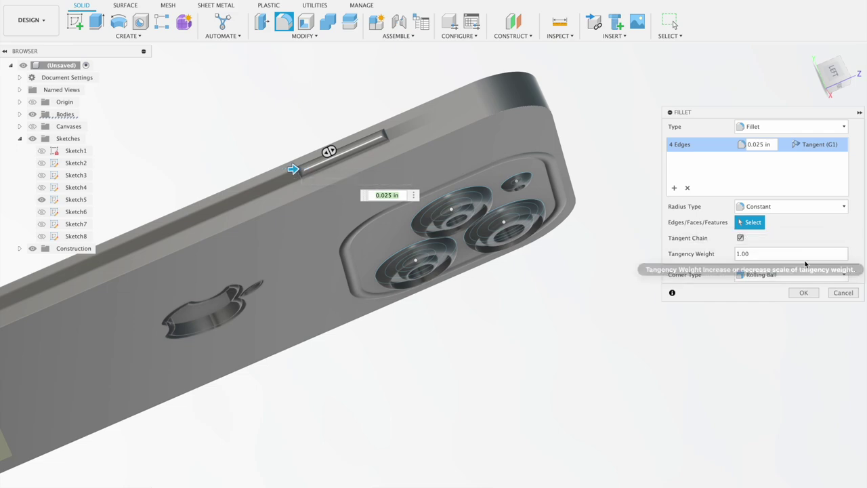
pyautogui.click(802, 296)
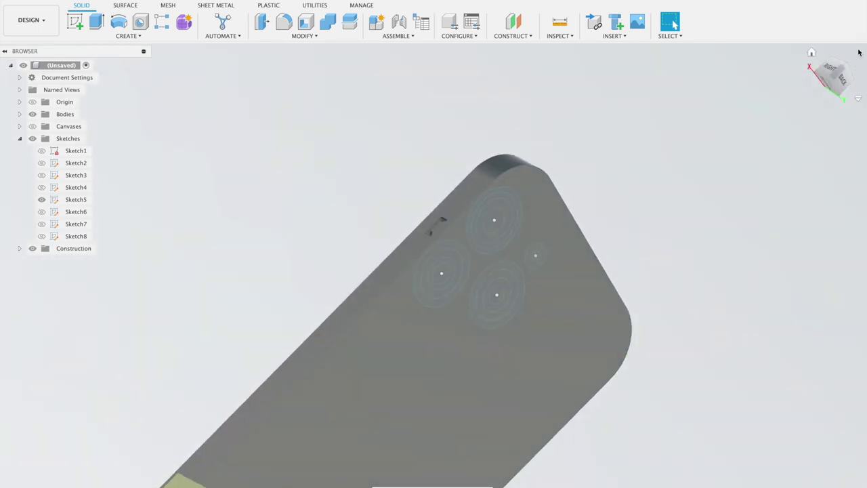
pyautogui.click(834, 67)
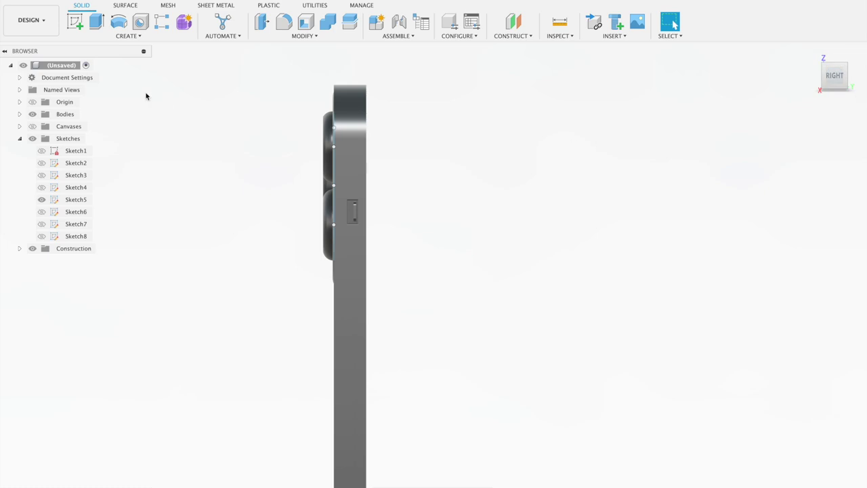
# Start a sketch on the phone's right side face and draw a tall narrow button rectangle
pyautogui.click(75, 21)
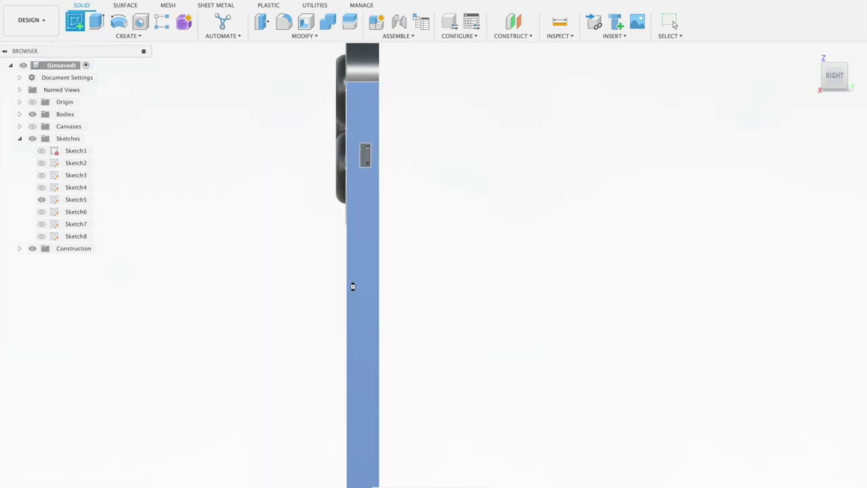
pyautogui.click(352, 286)
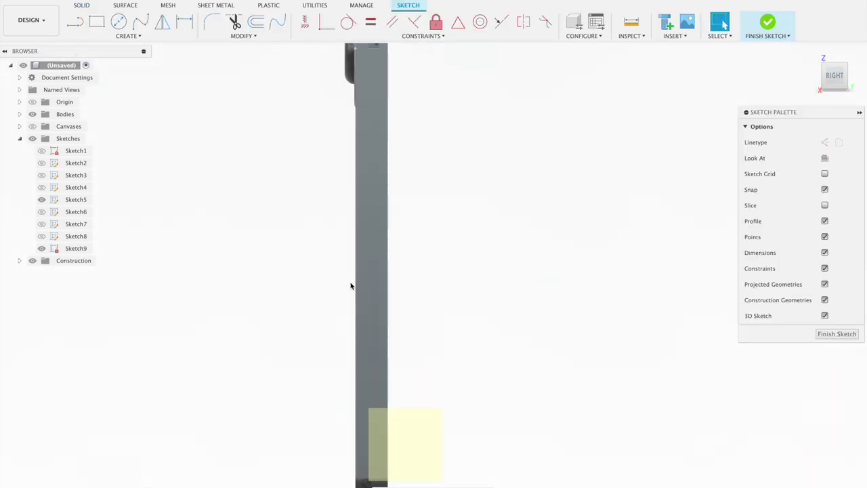
pyautogui.click(97, 23)
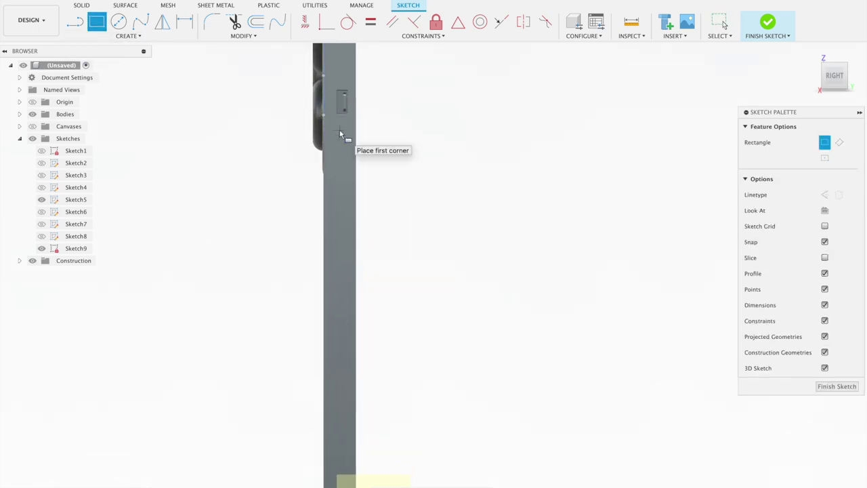
pyautogui.click(340, 130)
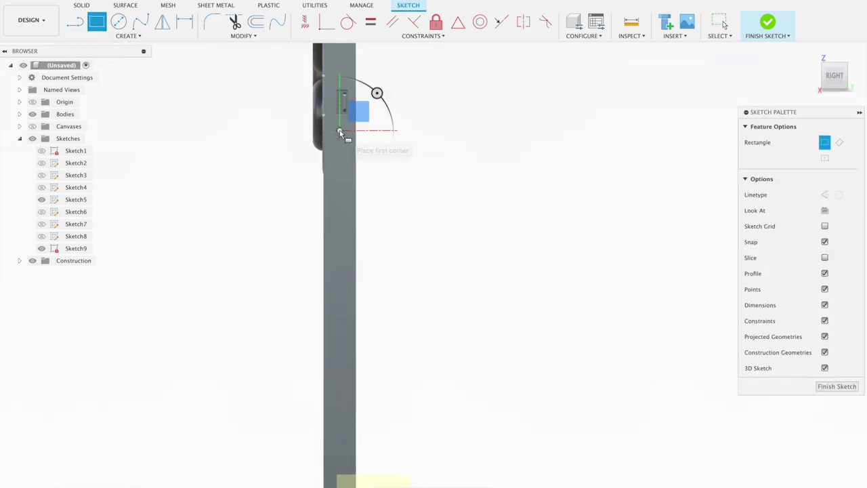
pyautogui.click(346, 197)
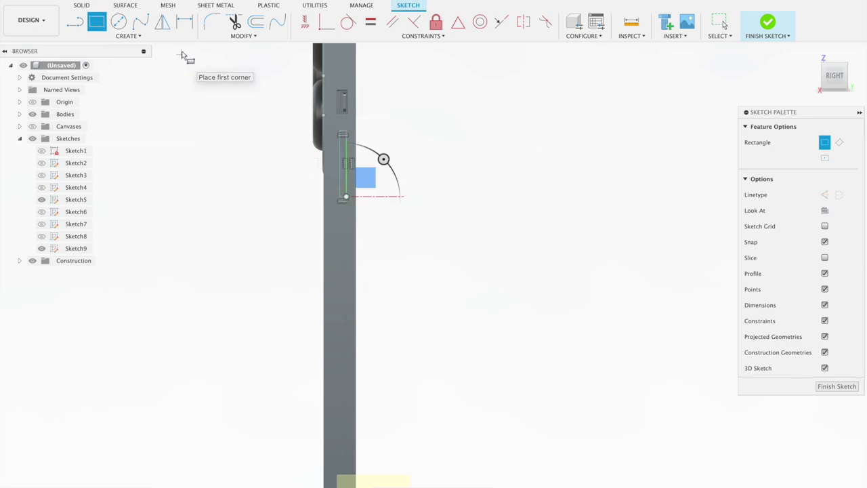
# Draw a short horizontal line across the button rectangle
pyautogui.click(84, 30)
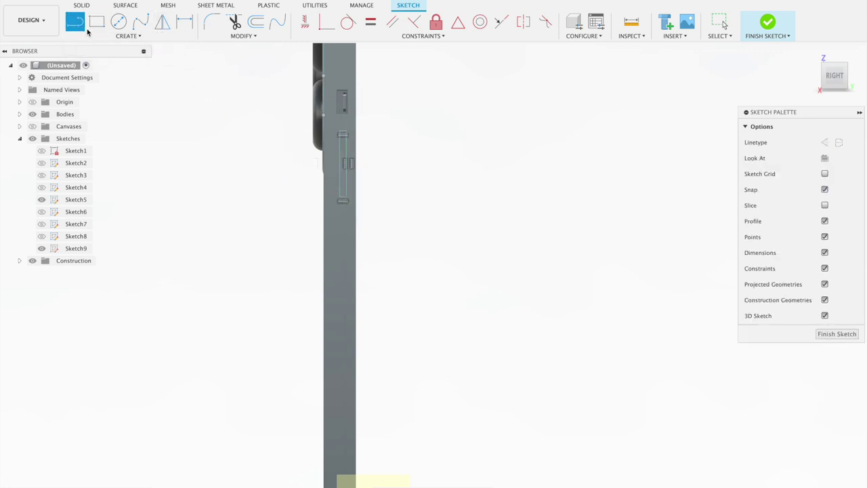
pyautogui.scroll(3, 346, 155)
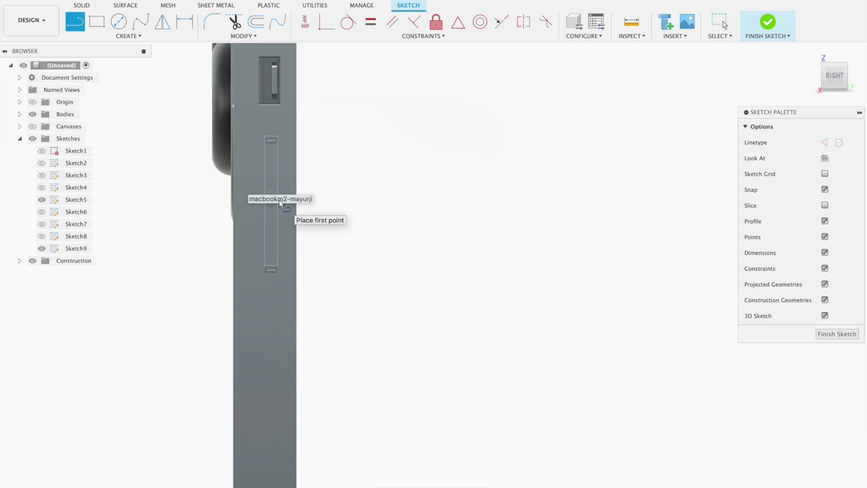
pyautogui.hscroll(3, 280, 202)
pyautogui.scroll(2, 279, 201)
pyautogui.hscroll(3, 279, 202)
pyautogui.hscroll(-3, 279, 201)
pyautogui.scroll(2, 278, 200)
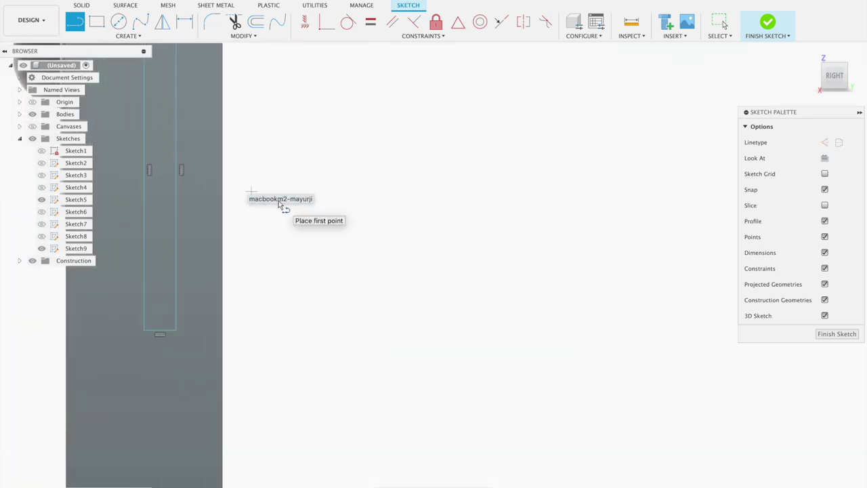
pyautogui.click(176, 170)
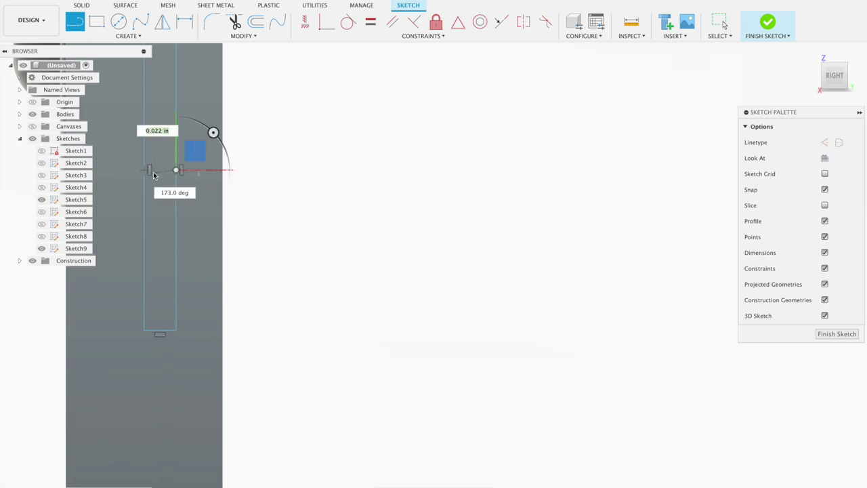
pyautogui.click(144, 169)
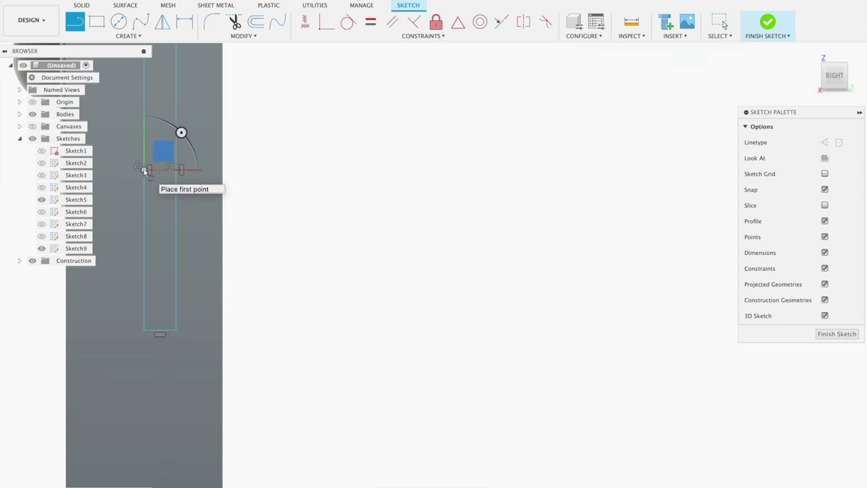
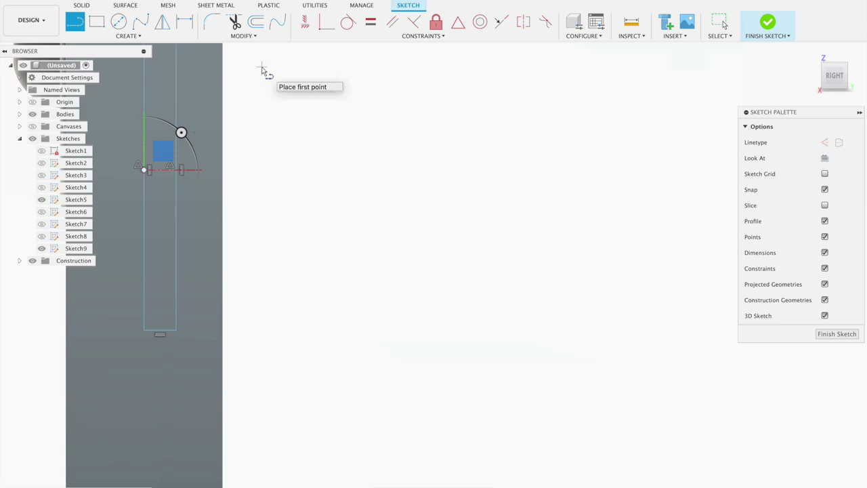
# Offset the sketch line into a parallel copy, pushed farther out
pyautogui.click(255, 22)
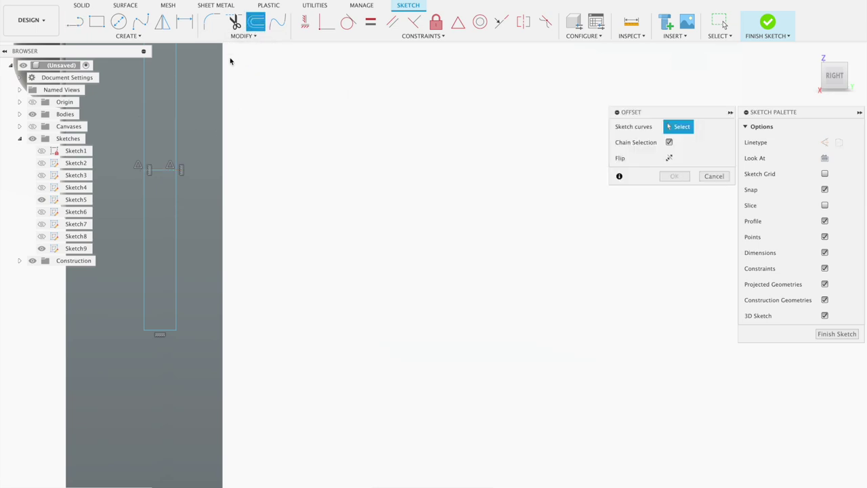
pyautogui.click(158, 172)
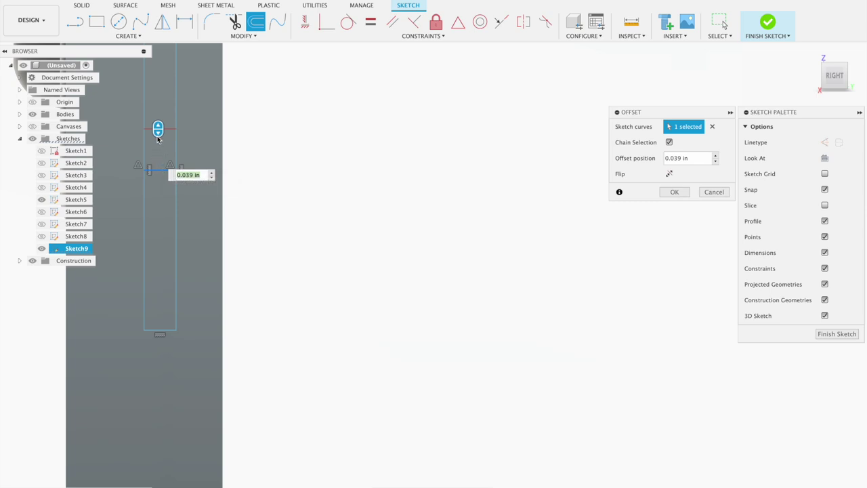
pyautogui.moveTo(158, 128); pyautogui.dragTo(158, 105)
pyautogui.click(712, 192)
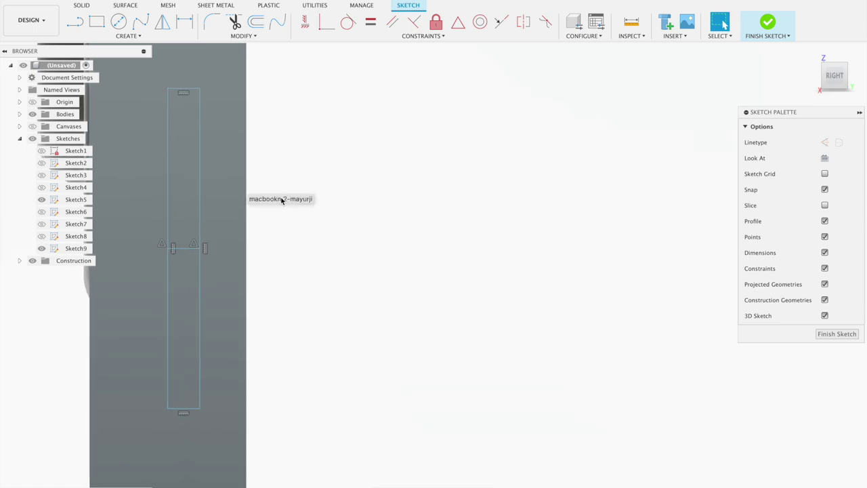
# Draw a short horizontal line across the narrow strip from its left to right edge
pyautogui.click(78, 26)
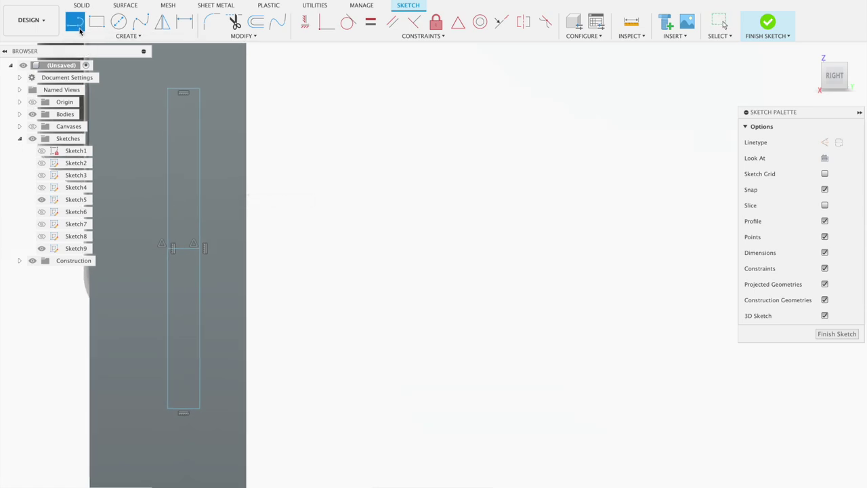
pyautogui.click(167, 206)
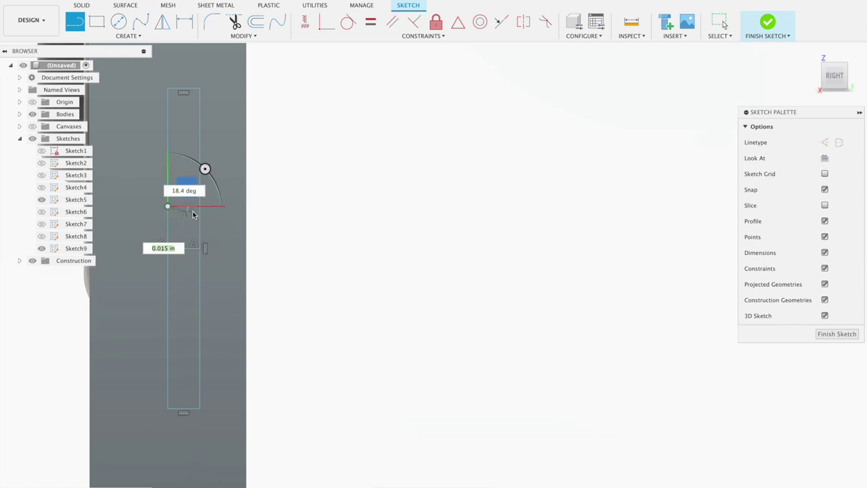
pyautogui.doubleClick(200, 210)
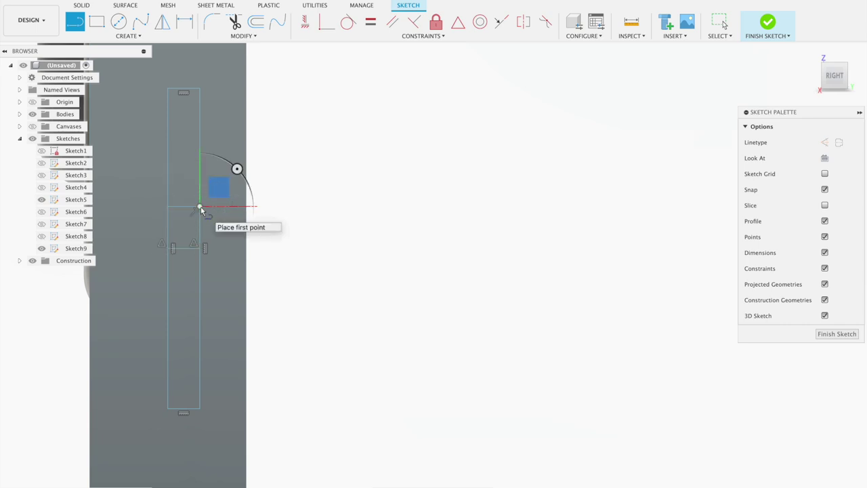
pyautogui.press('Escape')
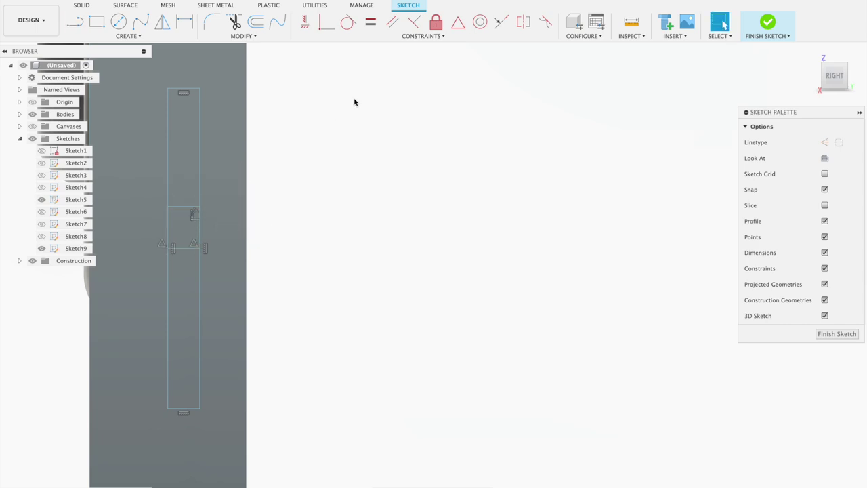
pyautogui.click(126, 36)
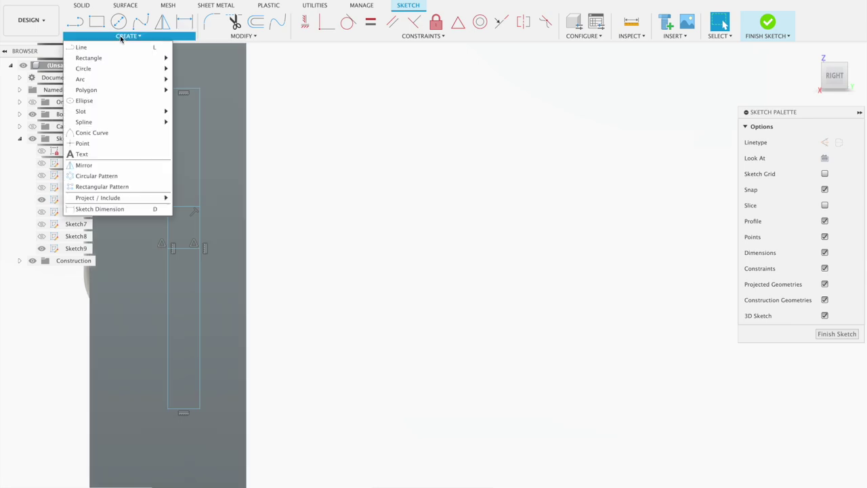
# Mirror the new horizontal line about the middle horizontal line
pyautogui.click(116, 166)
pyautogui.click(179, 208)
pyautogui.click(168, 225)
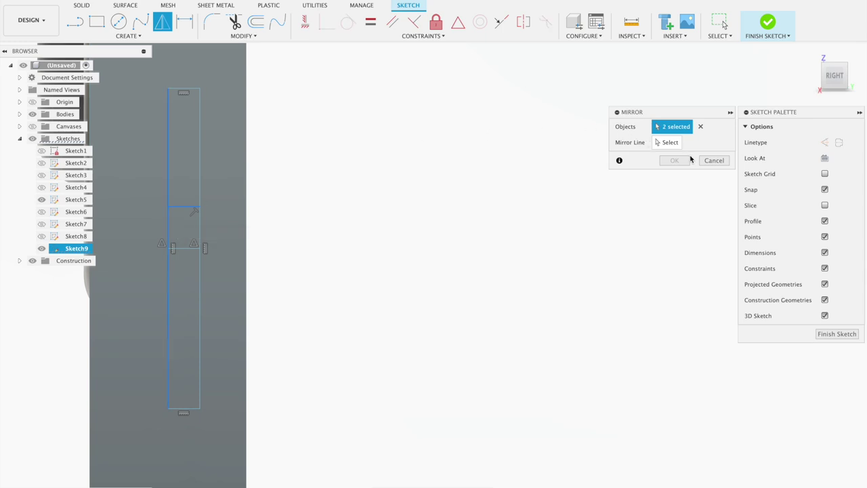
pyautogui.click(701, 126)
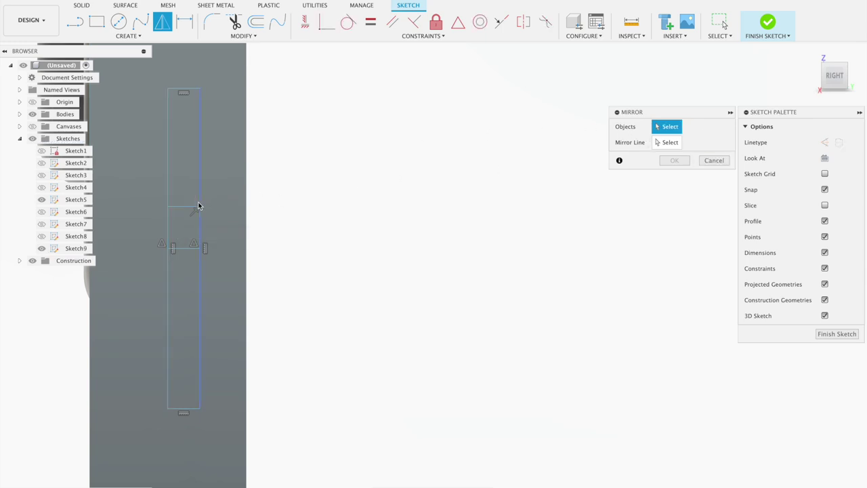
pyautogui.click(189, 208)
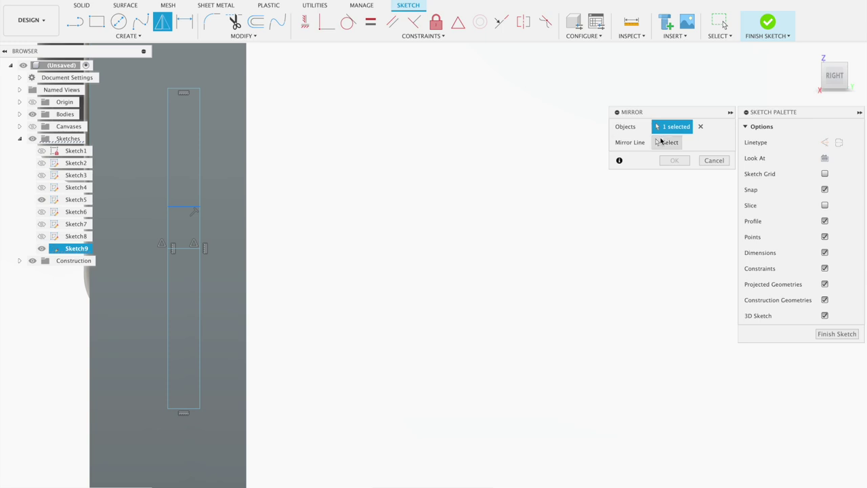
pyautogui.click(657, 142)
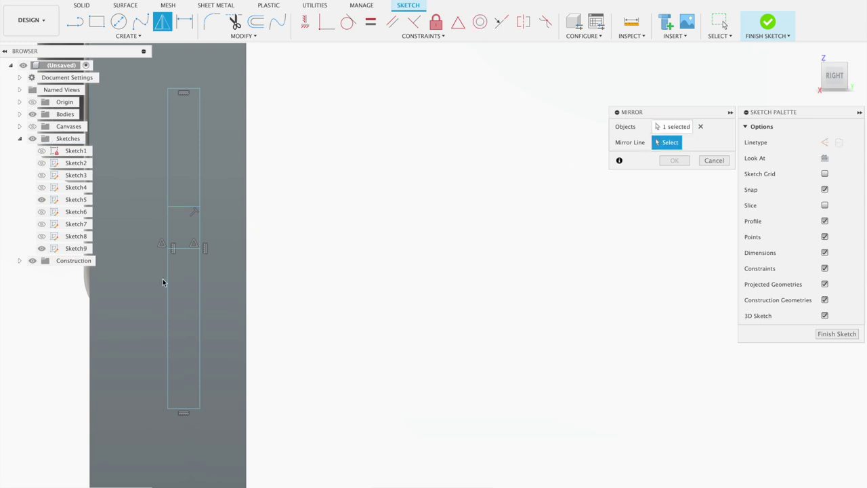
pyautogui.click(181, 248)
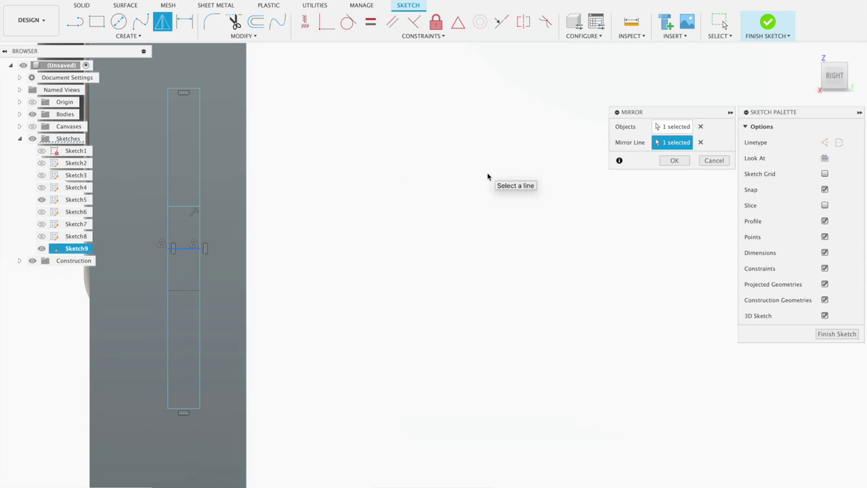
pyautogui.click(680, 161)
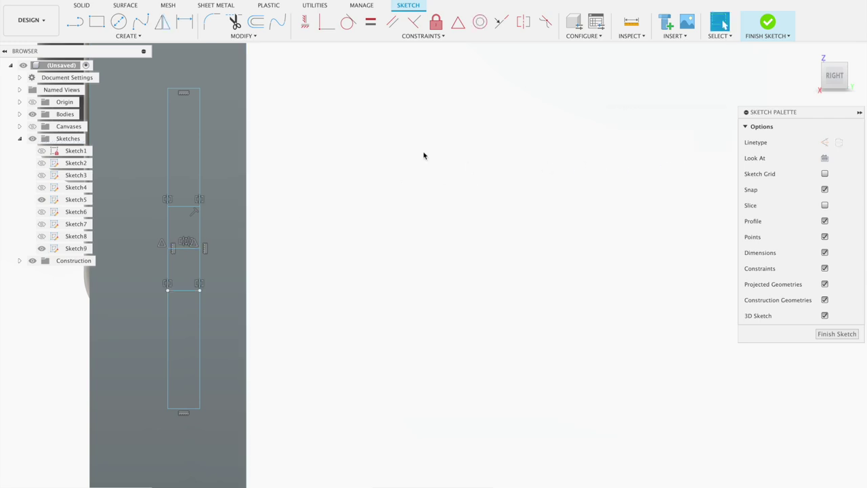
# Trim the four segments between the two rectangles and finish the sketch
pyautogui.click(235, 22)
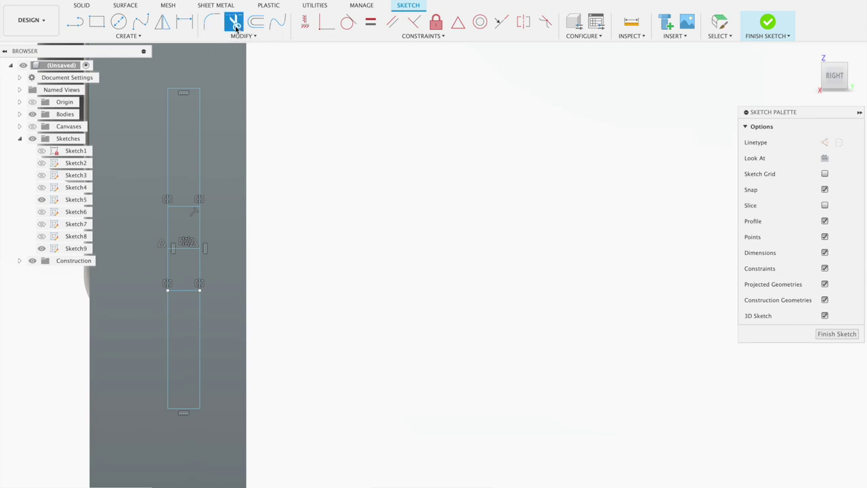
pyautogui.click(170, 227)
pyautogui.click(200, 227)
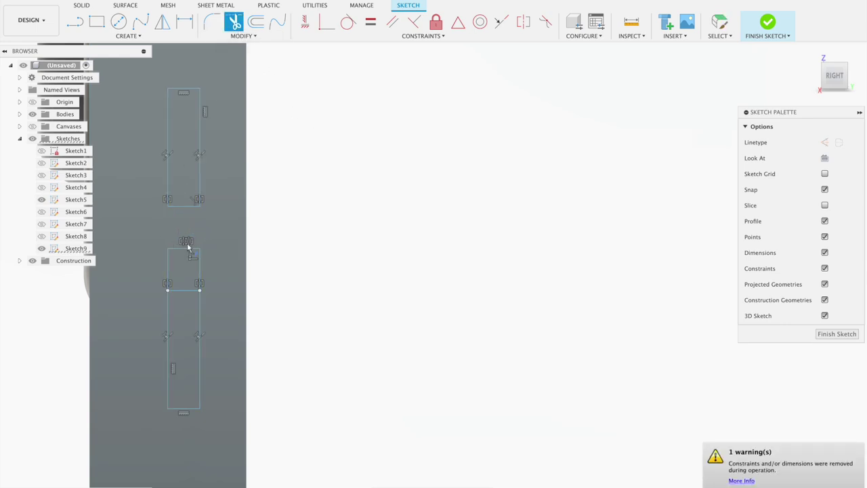
pyautogui.click(185, 250)
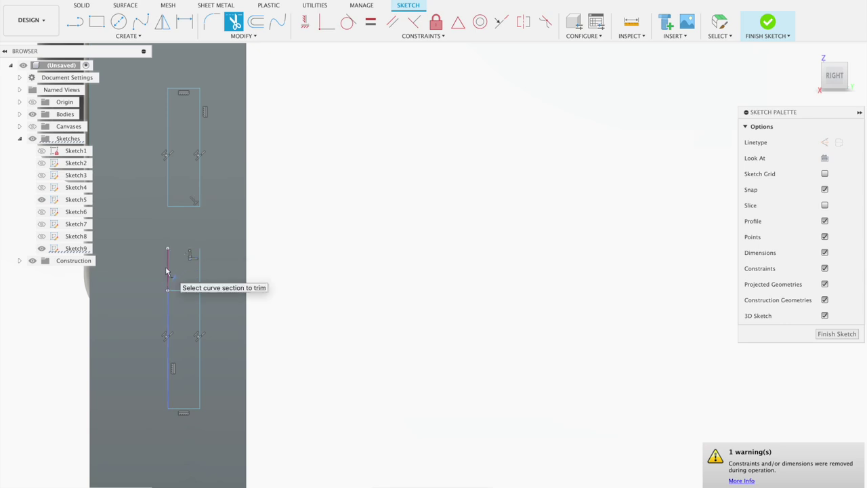
pyautogui.click(198, 269)
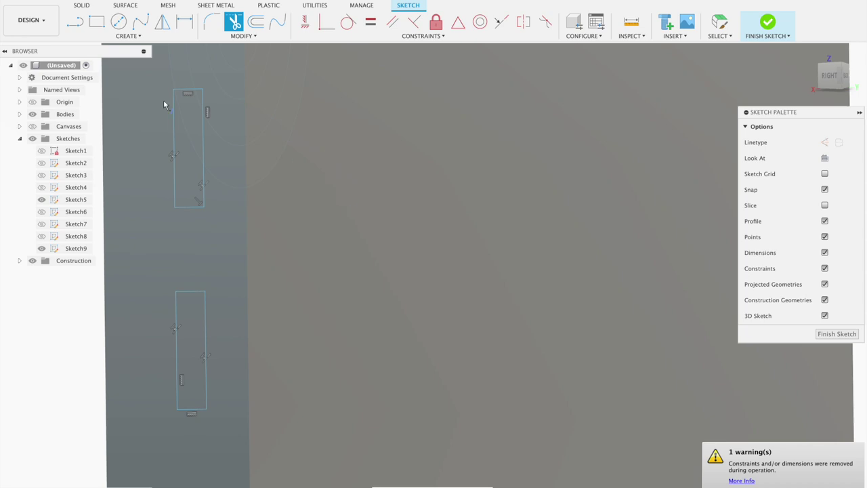
pyautogui.click(767, 23)
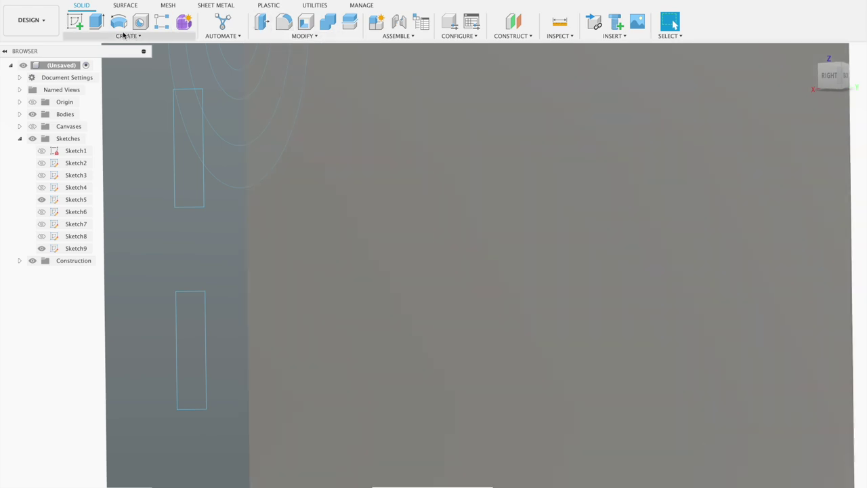
# Extrude the upper and lower slot rectangles 0.02 in as a Join into the body
pyautogui.click(103, 25)
pyautogui.click(195, 133)
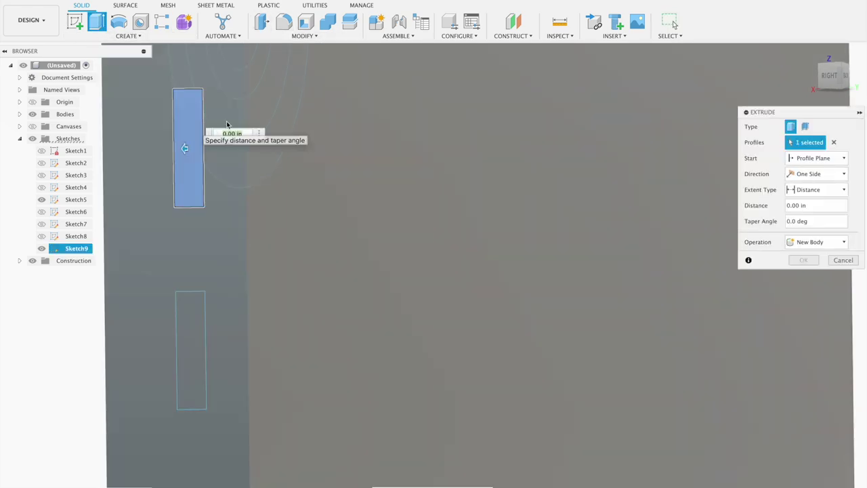
pyautogui.click(189, 333)
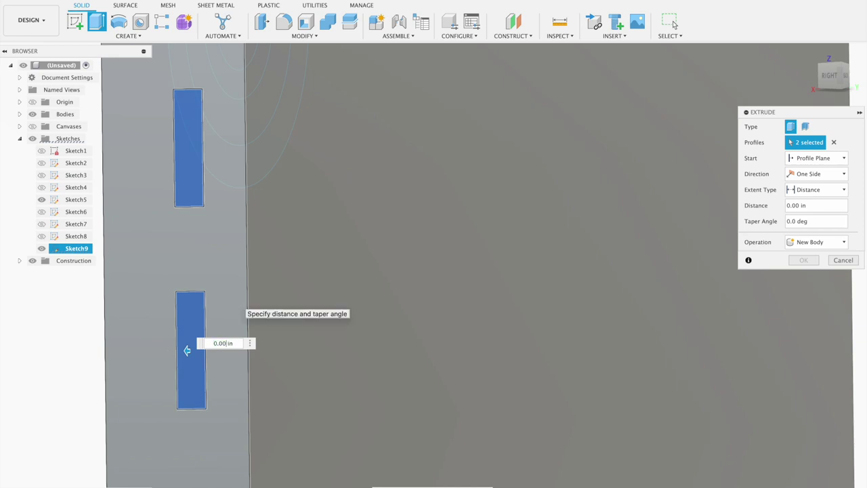
pyautogui.write('5')
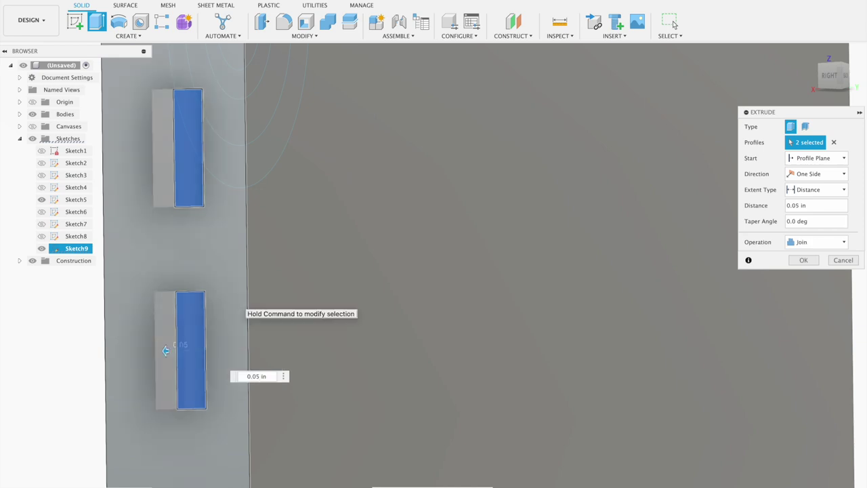
pyautogui.press('BackSpace')
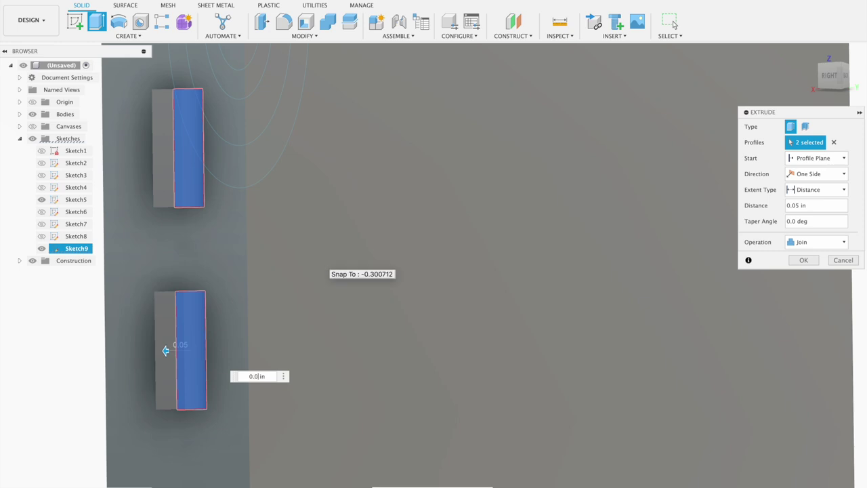
pyautogui.write('3')
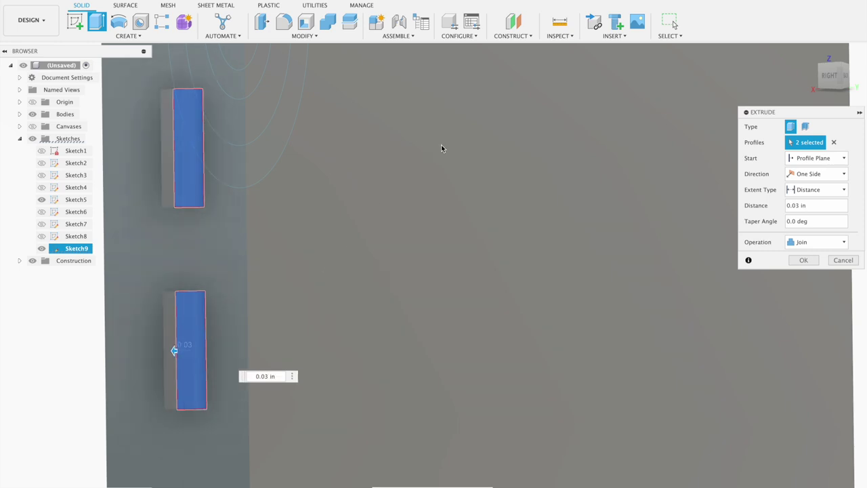
pyautogui.keyDown('shift'); pyautogui.moveTo(441, 149); pyautogui.dragTo(441, 148, button='middle'); pyautogui.keyUp('shift')
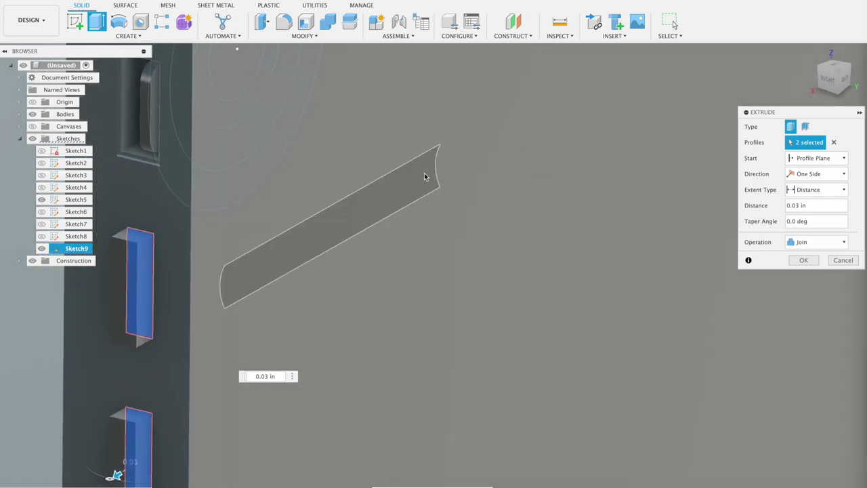
pyautogui.write('-')
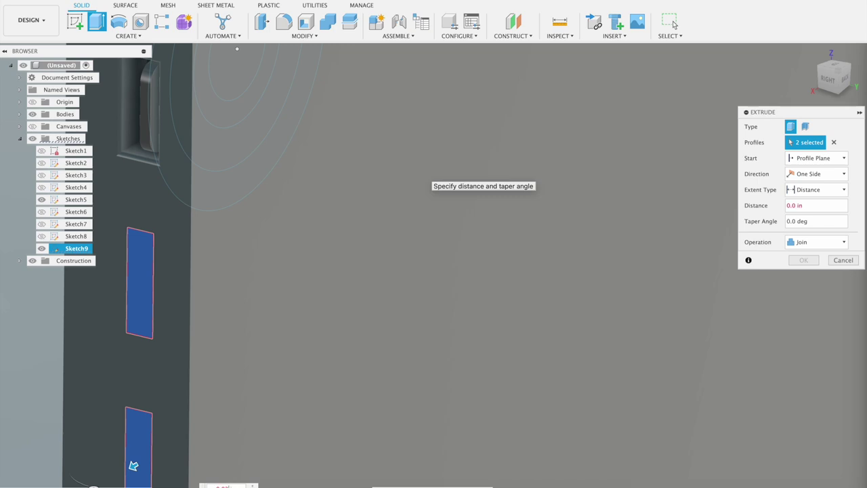
pyautogui.moveTo(134, 465); pyautogui.dragTo(122, 472)
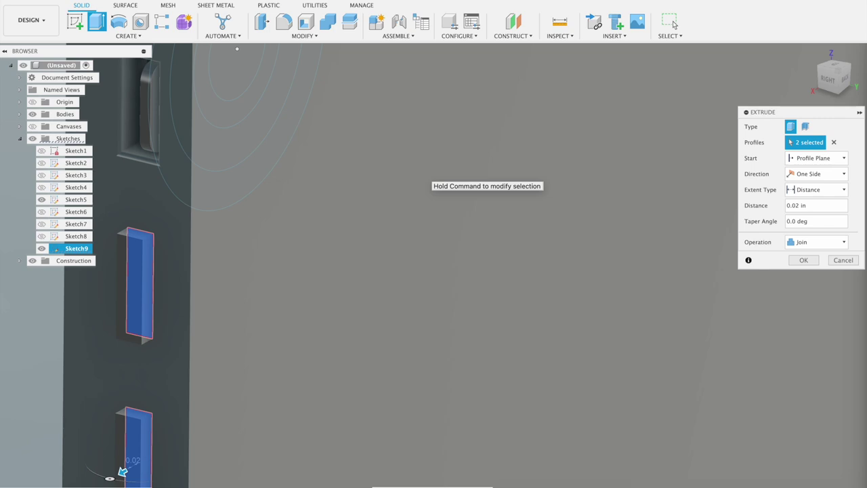
pyautogui.scroll(-3, 484, 269)
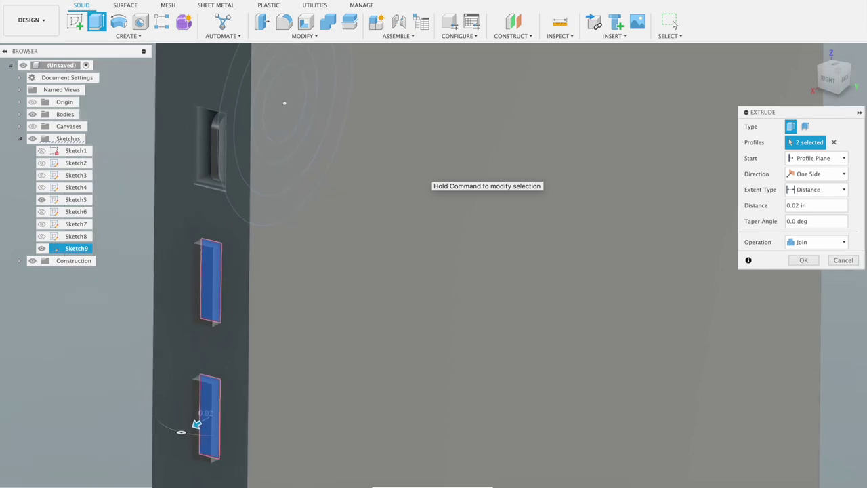
pyautogui.click(800, 261)
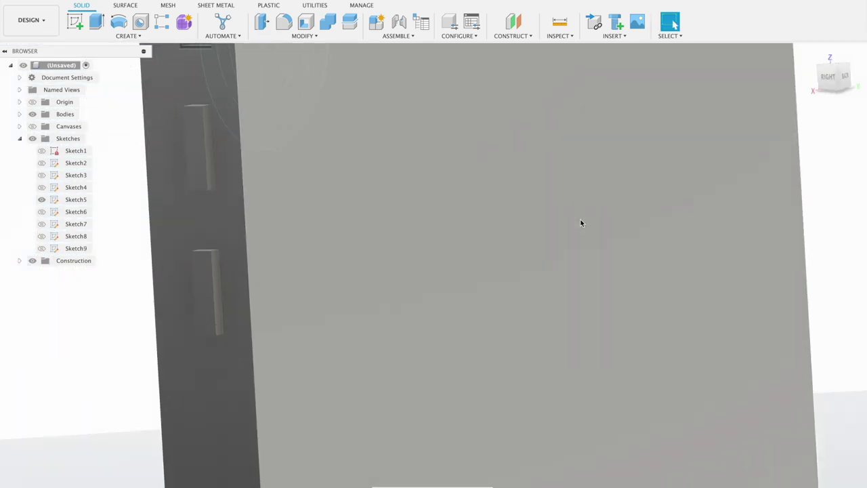
# Fillet the eight edges of the upper and lower side slots at 0.005 in
pyautogui.click(312, 85)
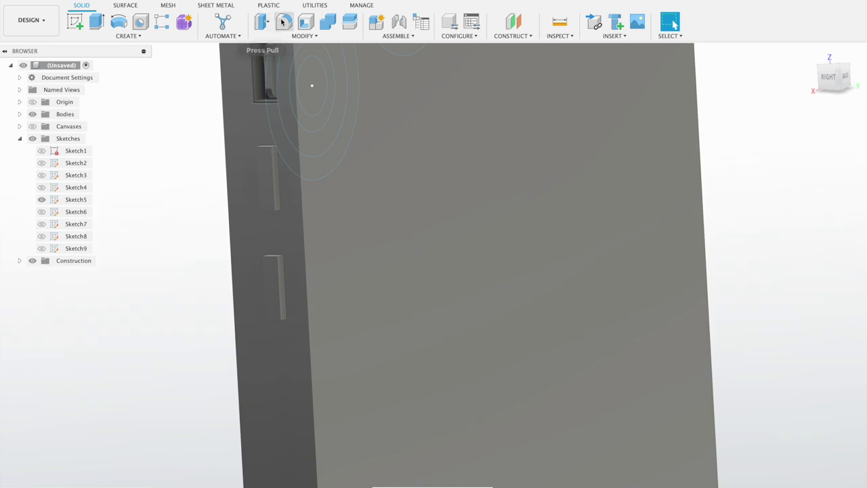
pyautogui.click(283, 22)
pyautogui.click(274, 164)
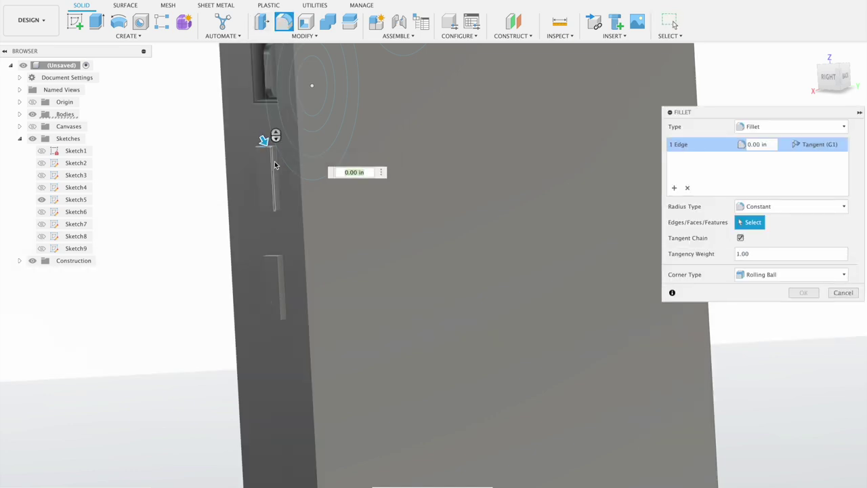
pyautogui.click(268, 166)
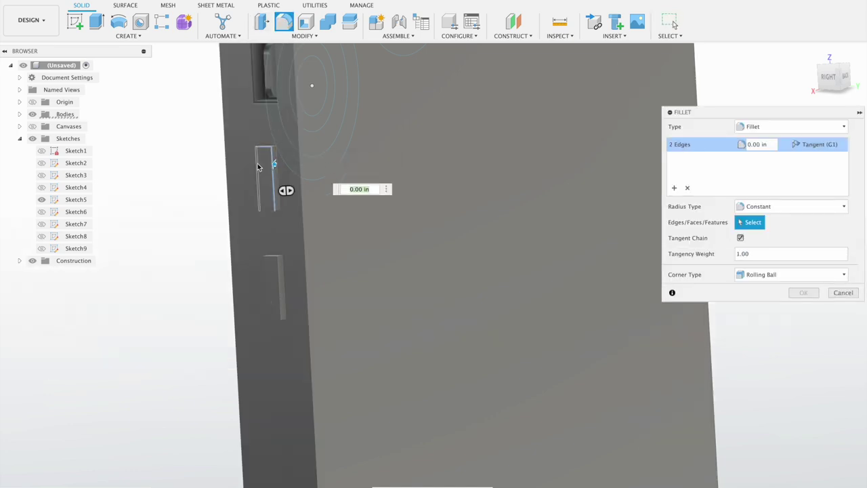
pyautogui.click(258, 166)
pyautogui.click(267, 212)
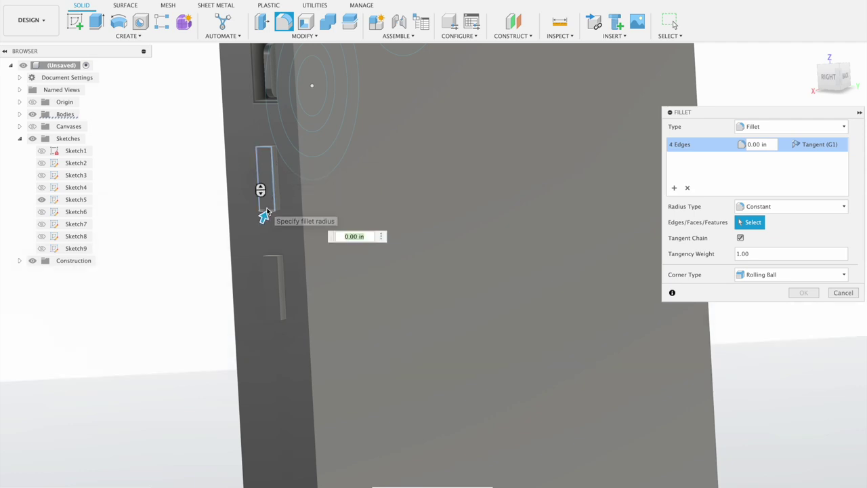
pyautogui.click(269, 257)
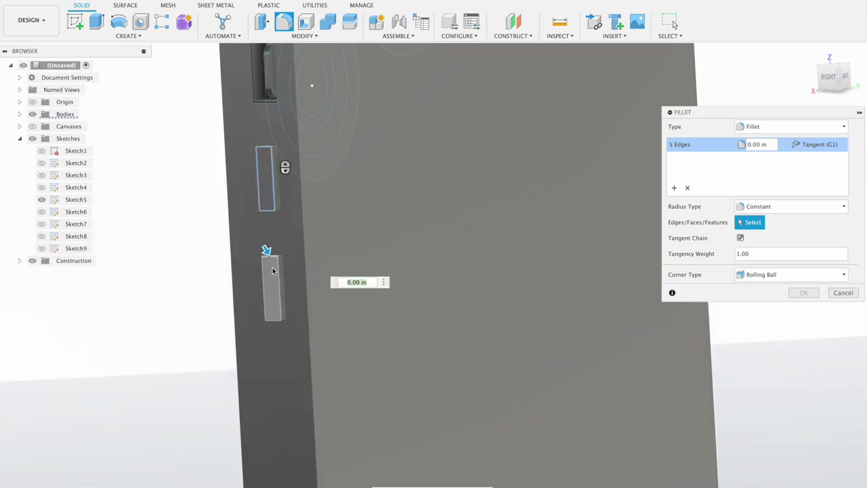
pyautogui.click(274, 310)
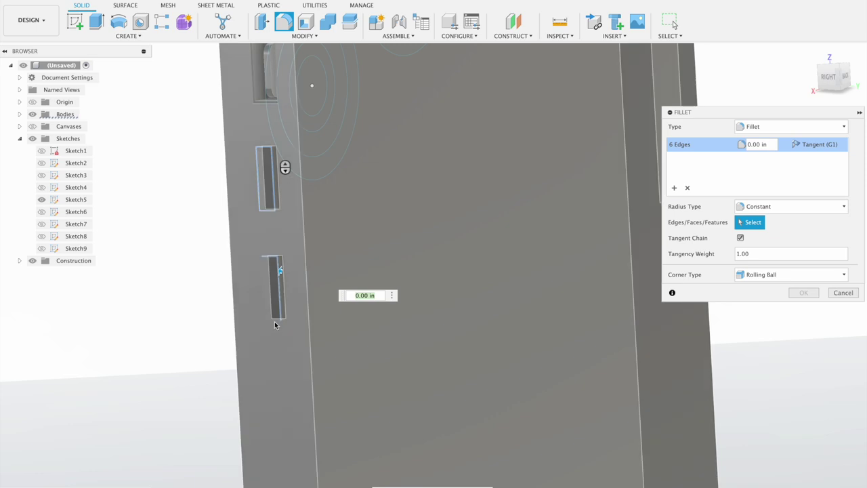
pyautogui.click(264, 304)
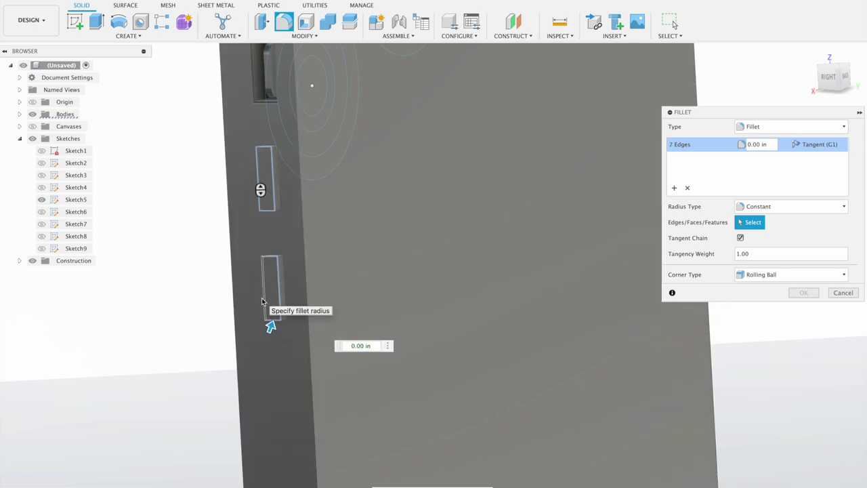
pyautogui.click(264, 302)
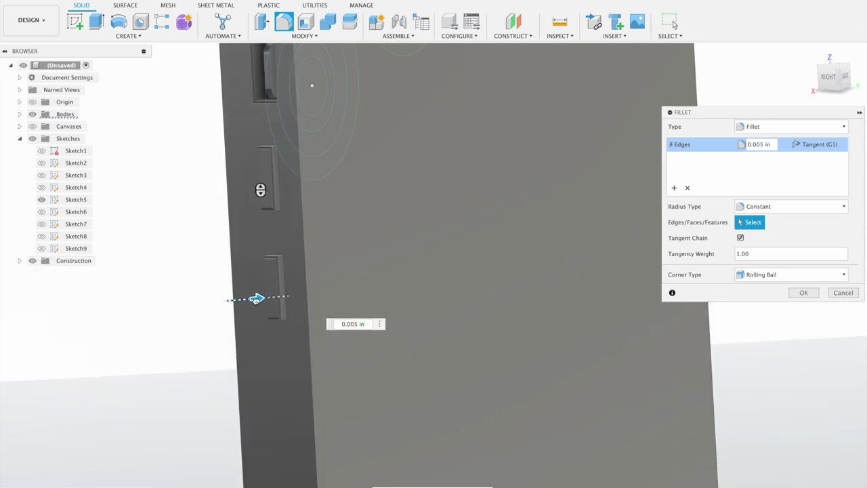
pyautogui.write('.005')
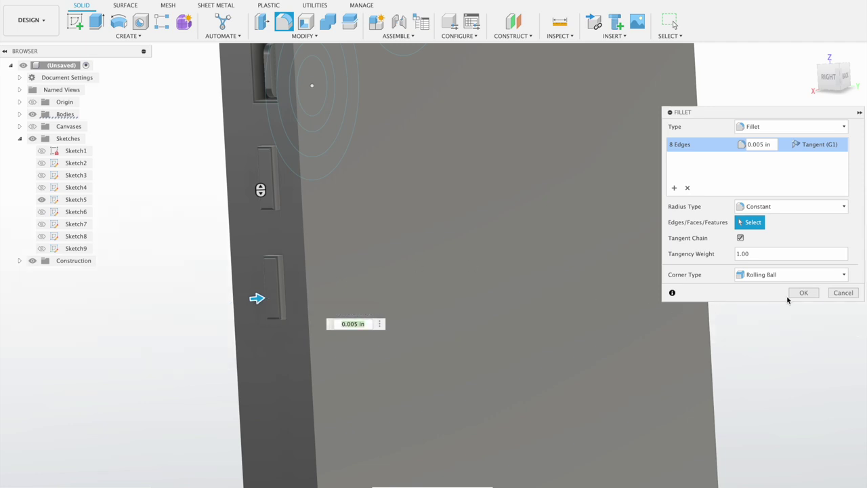
pyautogui.click(802, 293)
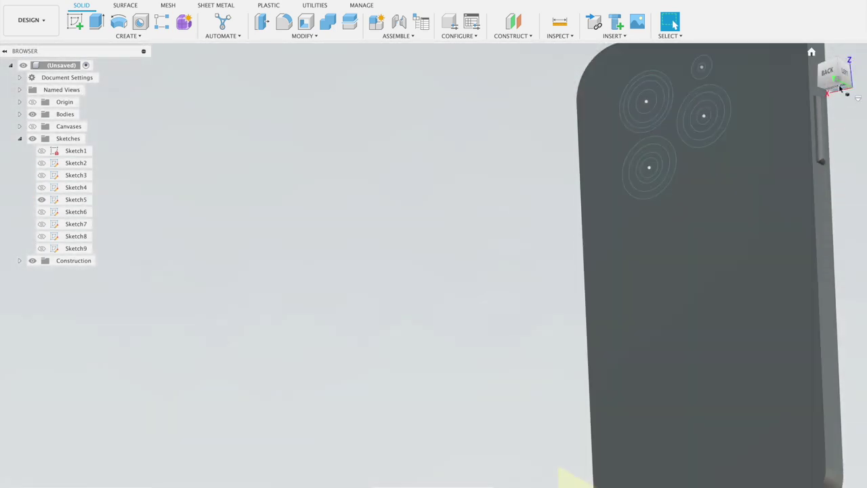
# Turn the view to look at the phone from directly below and zoom in
pyautogui.click(822, 80)
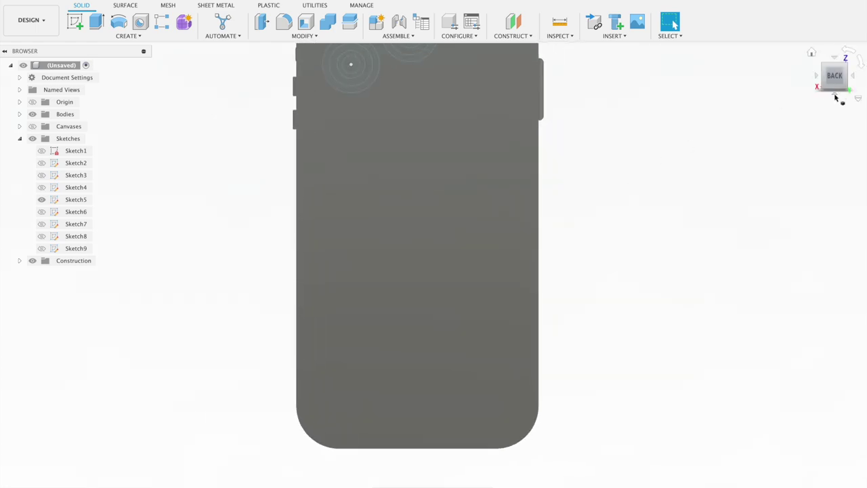
pyautogui.click(835, 96)
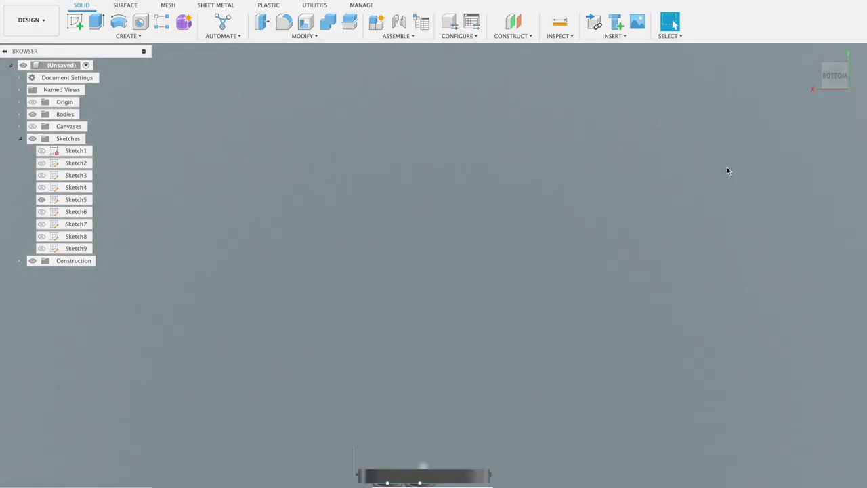
pyautogui.scroll(3, 438, 431)
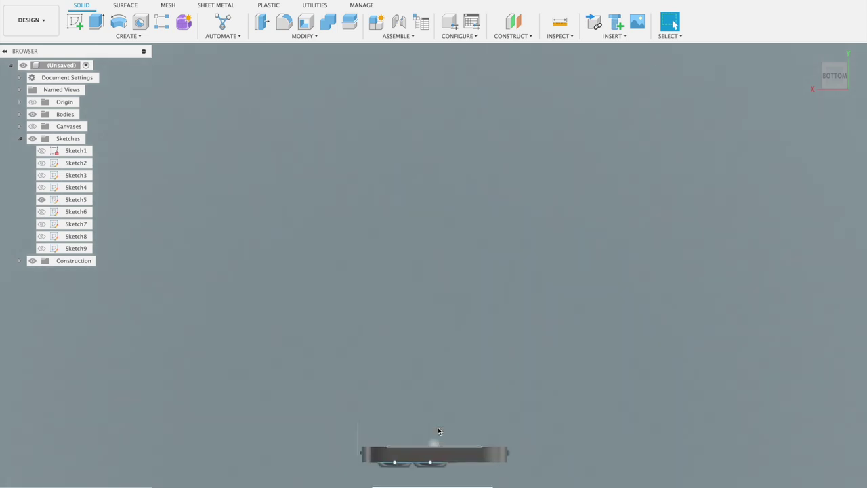
pyautogui.scroll(2, 437, 430)
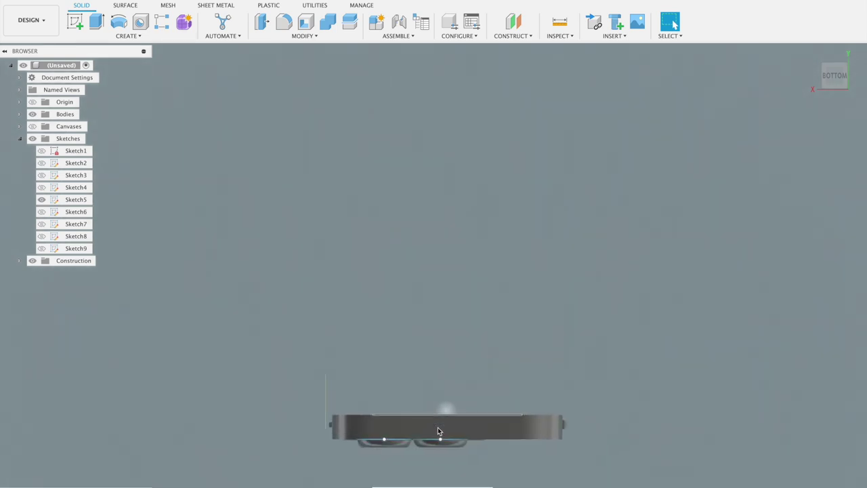
pyautogui.scroll(2, 437, 426)
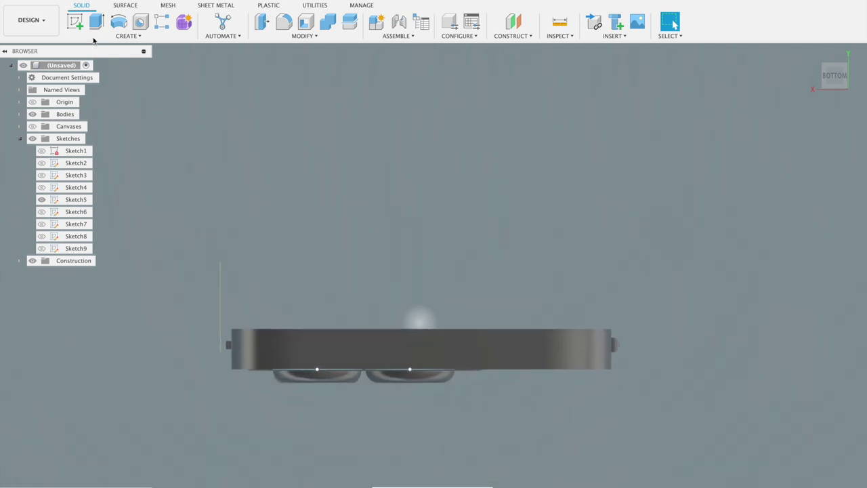
pyautogui.click(75, 21)
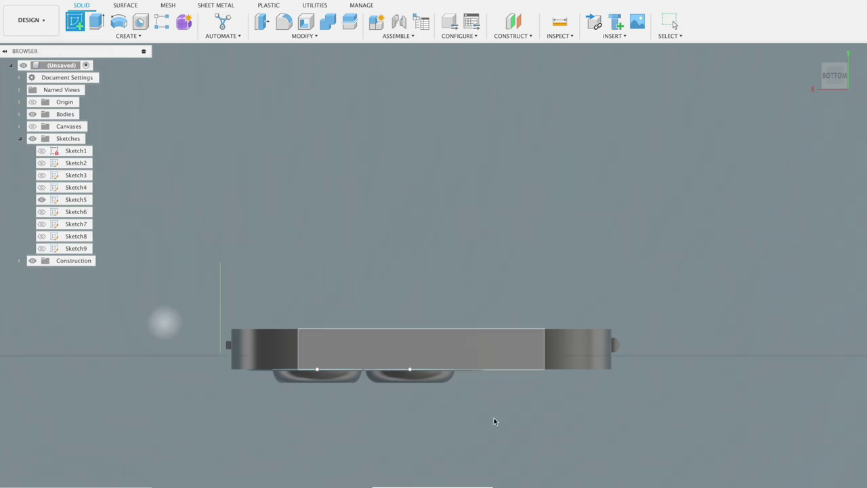
# Start Sketch10 on the bottom face and draw a horizontal line above the body
pyautogui.click(426, 352)
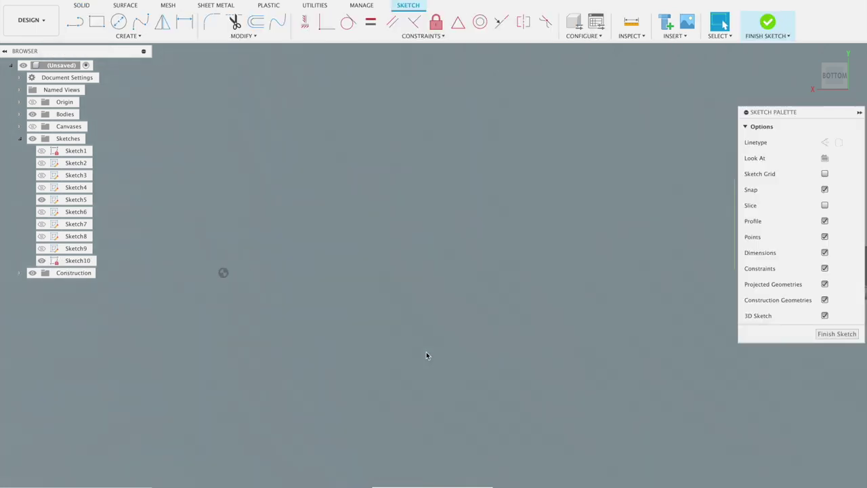
pyautogui.click(75, 21)
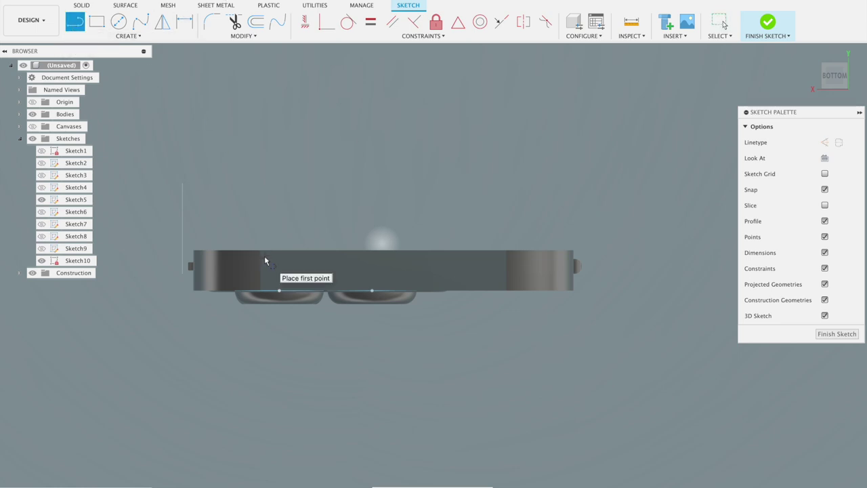
pyautogui.click(260, 227)
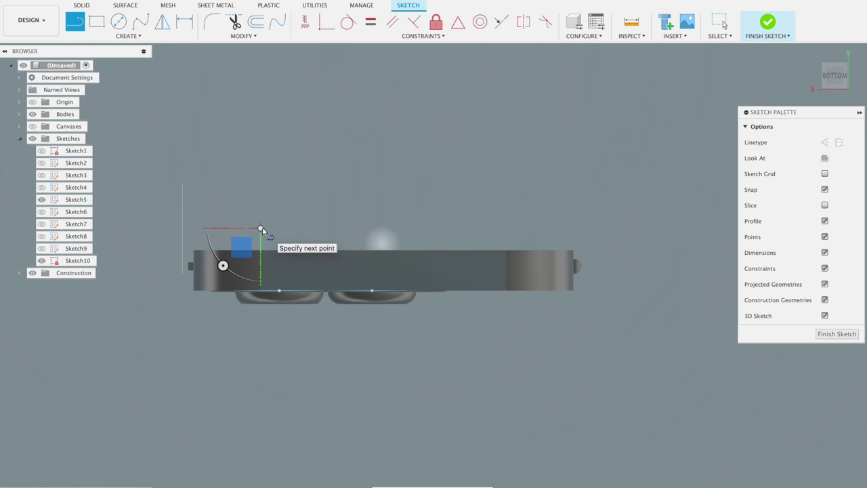
pyautogui.click(505, 229)
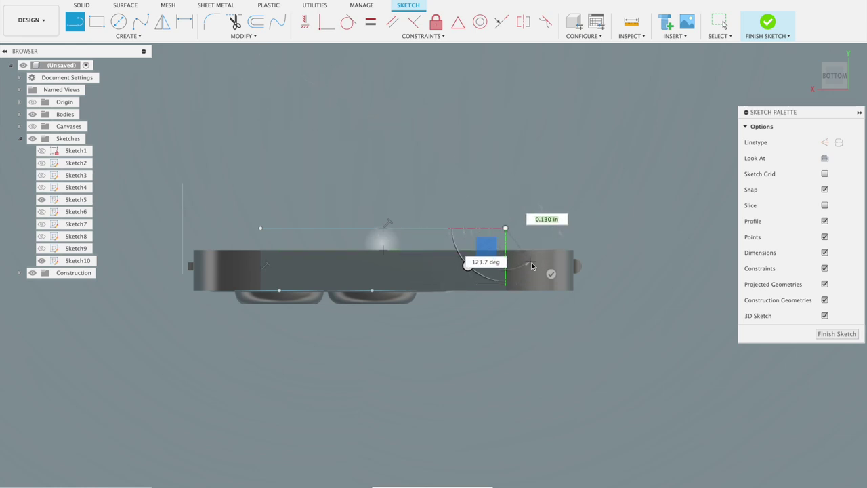
pyautogui.press('Escape')
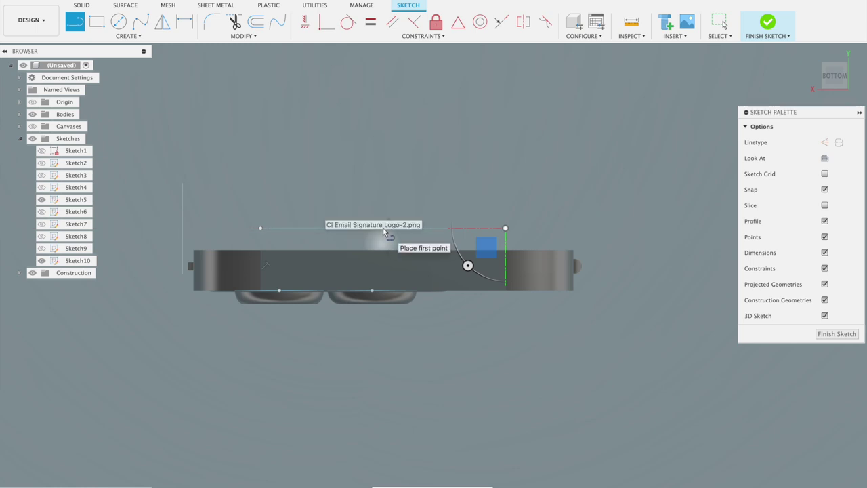
# Draw a vertical line from the horizontal line's midpoint down to the bottom edge
pyautogui.scroll(3, 395, 244)
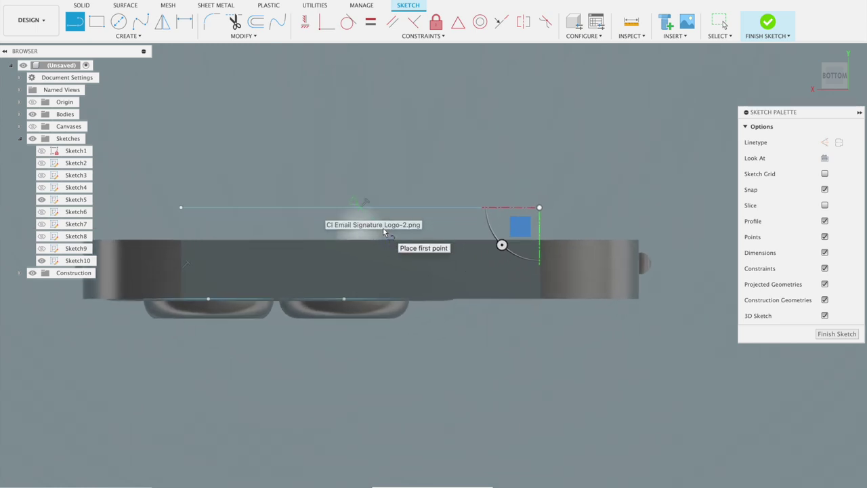
pyautogui.click(355, 203)
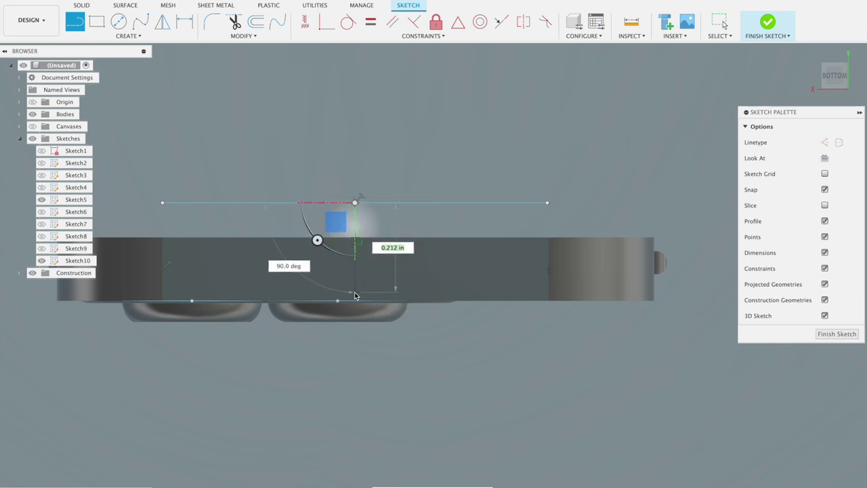
pyautogui.click(356, 293)
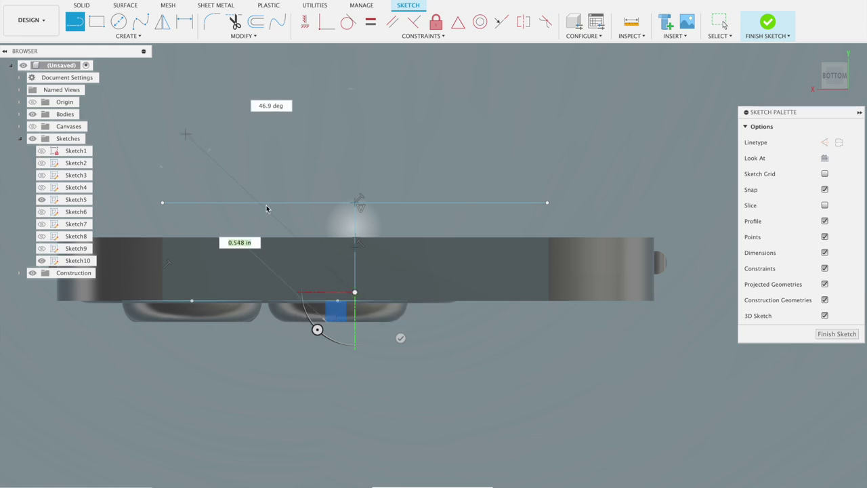
pyautogui.click(401, 336)
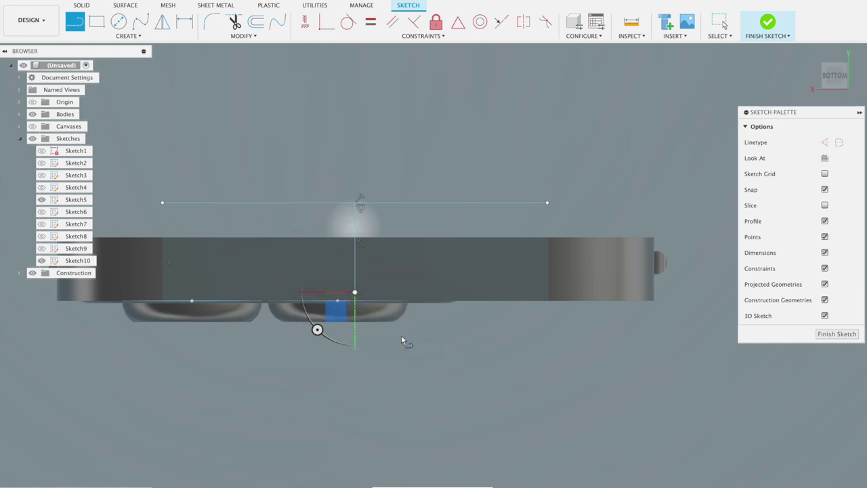
pyautogui.click(97, 21)
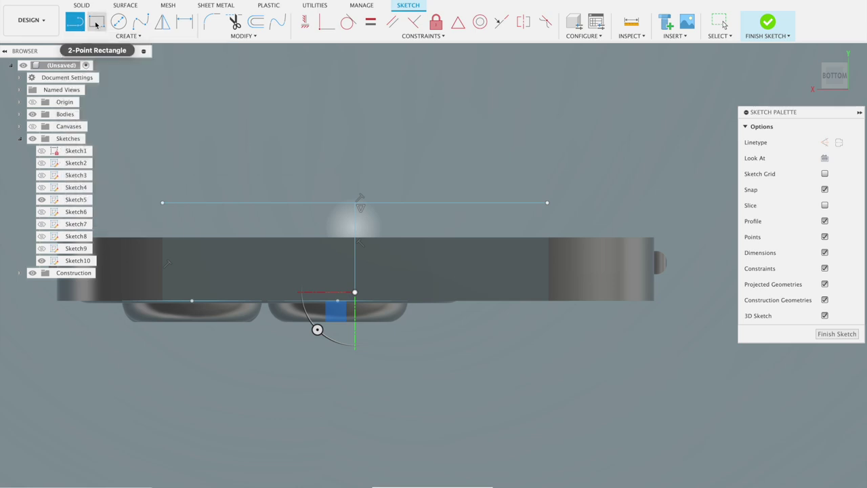
# Draw a center-point rectangle centred on the vertical line's lower endpoint in Sketch10
pyautogui.click(130, 36)
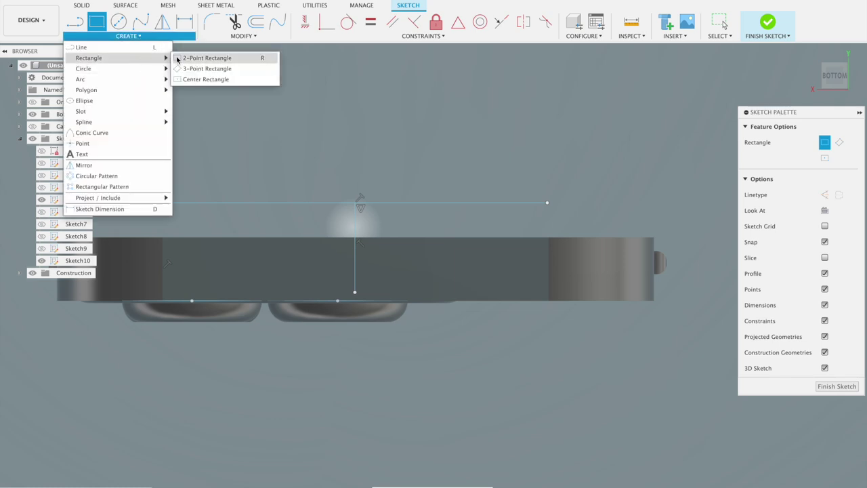
pyautogui.click(203, 79)
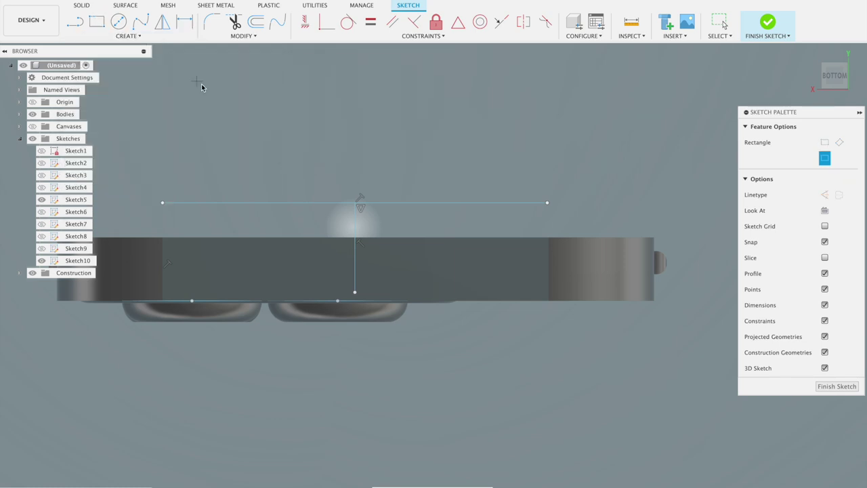
pyautogui.click(355, 291)
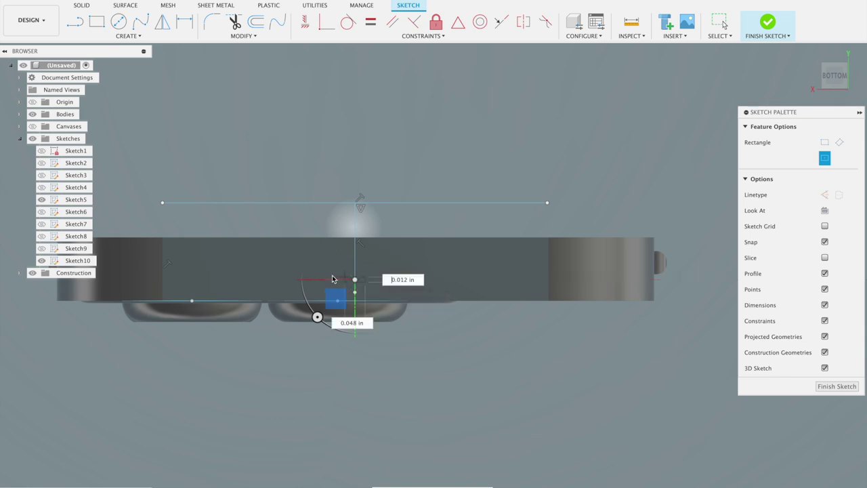
pyautogui.click(287, 264)
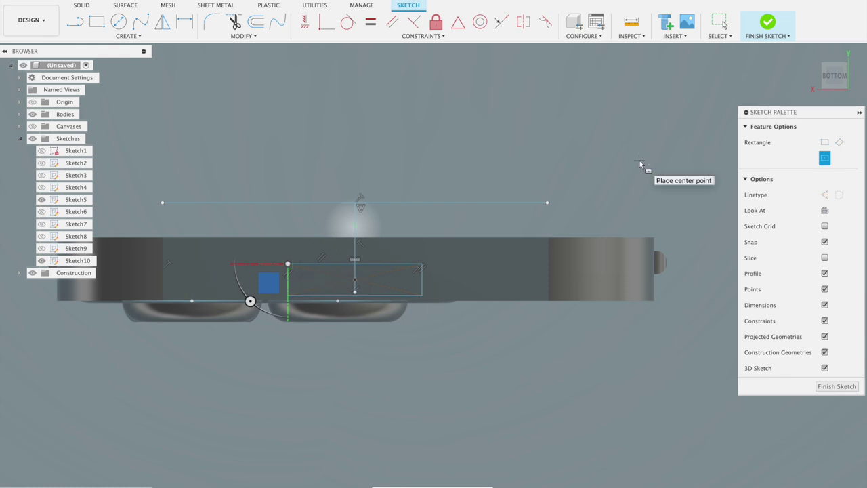
pyautogui.keyDown('shift'); pyautogui.moveTo(640, 162); pyautogui.dragTo(513, 123, button='middle'); pyautogui.keyUp('shift')
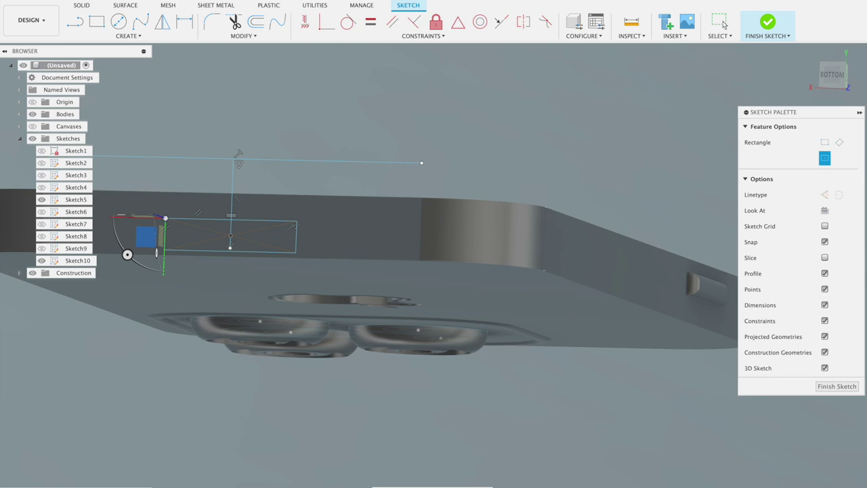
# Cut the Sketch10 rectangle profile 0.07 in into the phone's bottom face
pyautogui.click(782, 31)
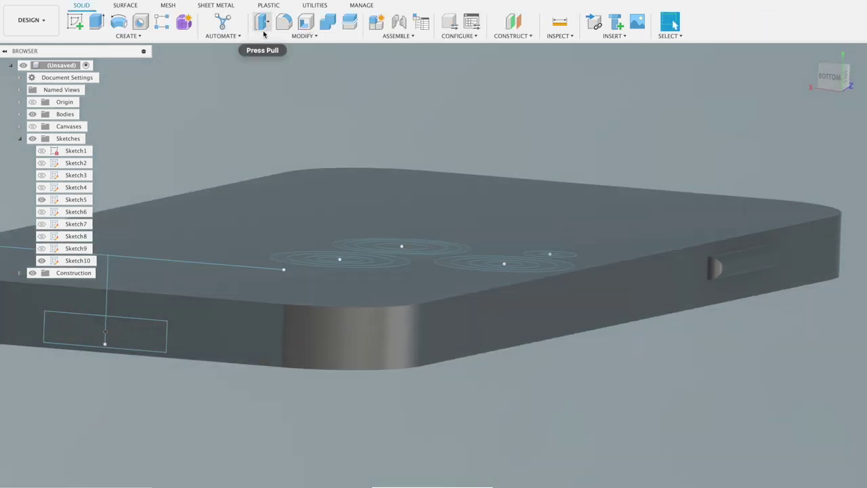
pyautogui.click(96, 22)
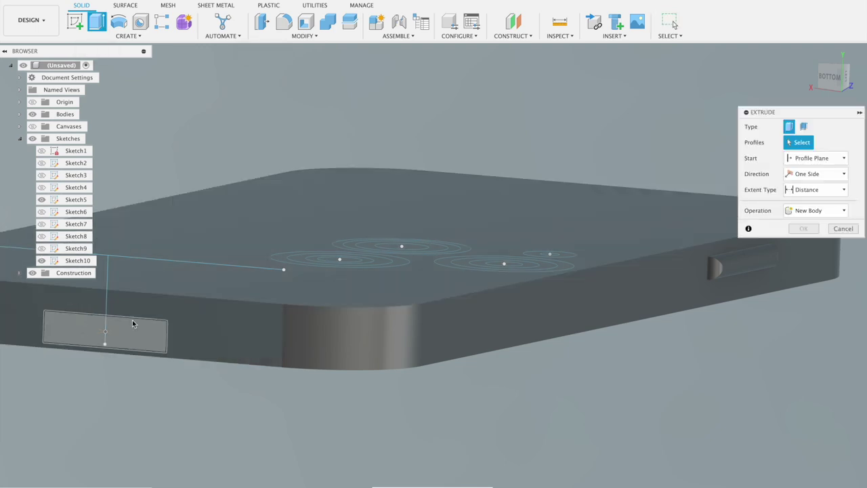
pyautogui.click(133, 327)
pyautogui.moveTo(105, 330); pyautogui.dragTo(110, 331)
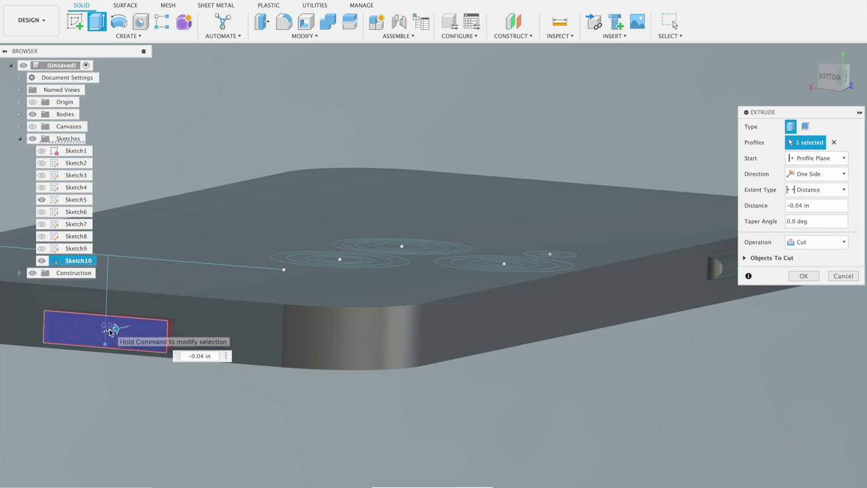
pyautogui.moveTo(111, 329); pyautogui.dragTo(120, 327)
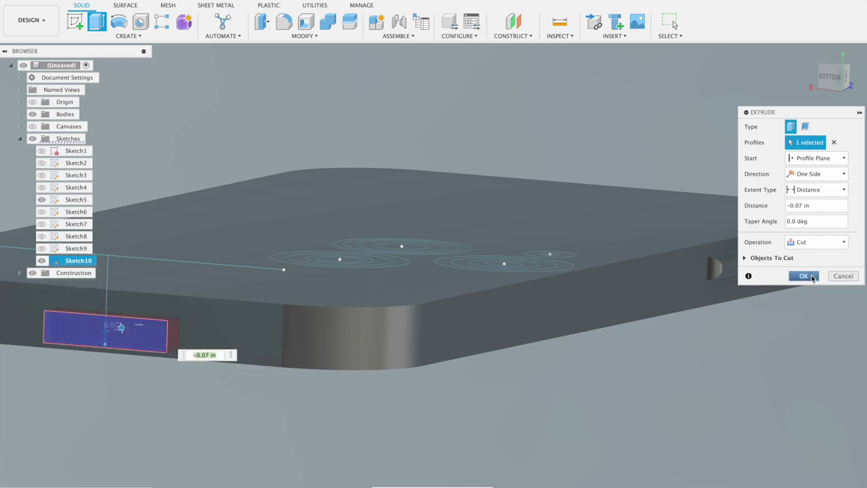
pyautogui.click(803, 276)
pyautogui.keyDown('shift'); pyautogui.moveTo(455, 164); pyautogui.dragTo(383, 149, button='middle'); pyautogui.keyUp('shift')
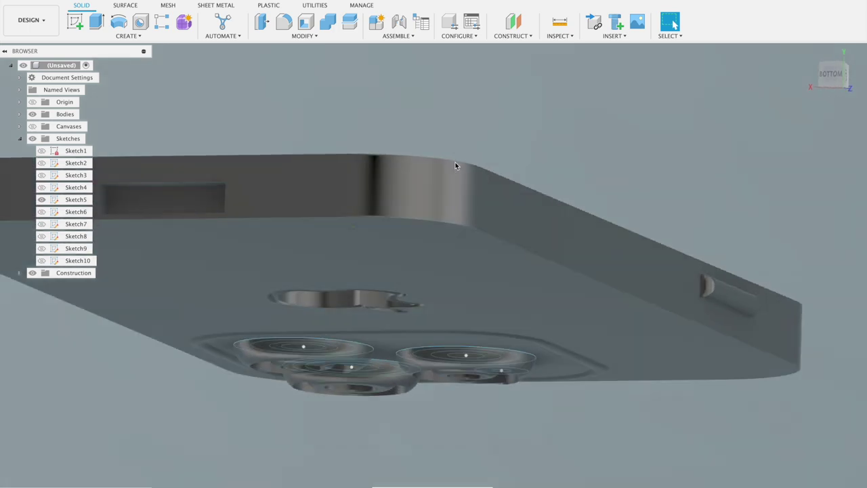
# Fillet the slot's top, left, bottom and right edges at 0.015 in
pyautogui.click(284, 23)
pyautogui.click(321, 217)
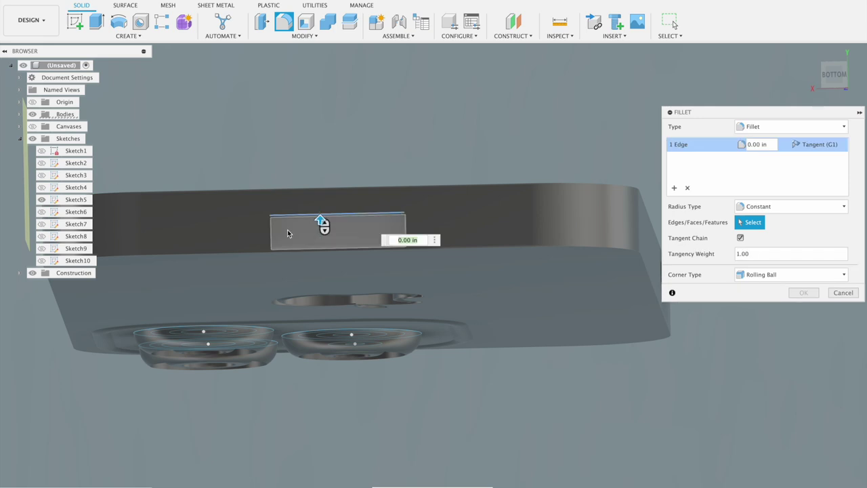
pyautogui.click(271, 234)
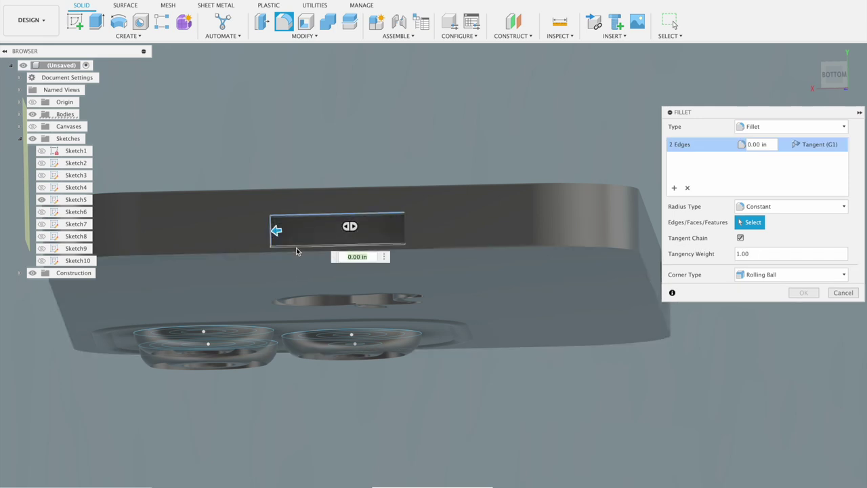
pyautogui.click(296, 244)
pyautogui.click(404, 231)
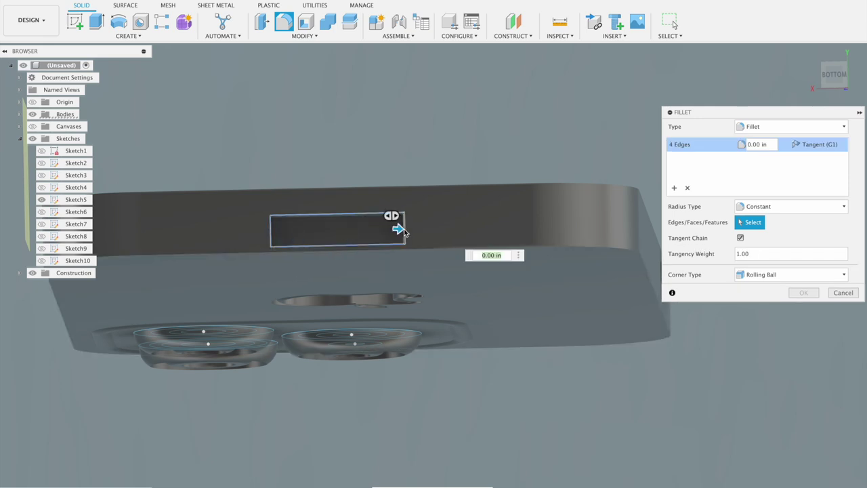
pyautogui.moveTo(397, 228); pyautogui.dragTo(400, 229)
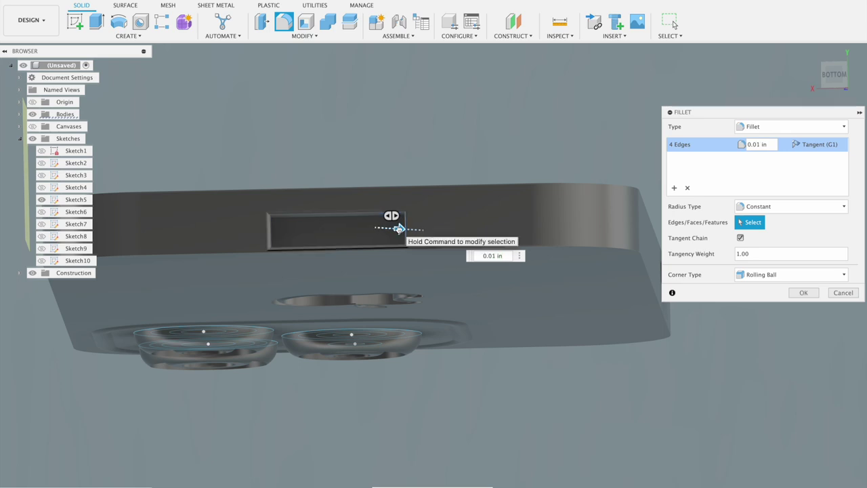
pyautogui.click(799, 292)
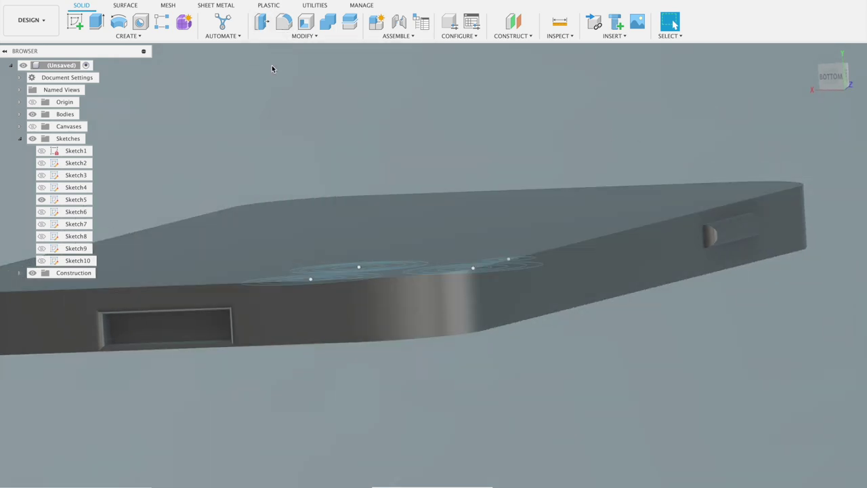
# Cut the slot's inner rectangle profile another 0.04 in into the body
pyautogui.click(101, 25)
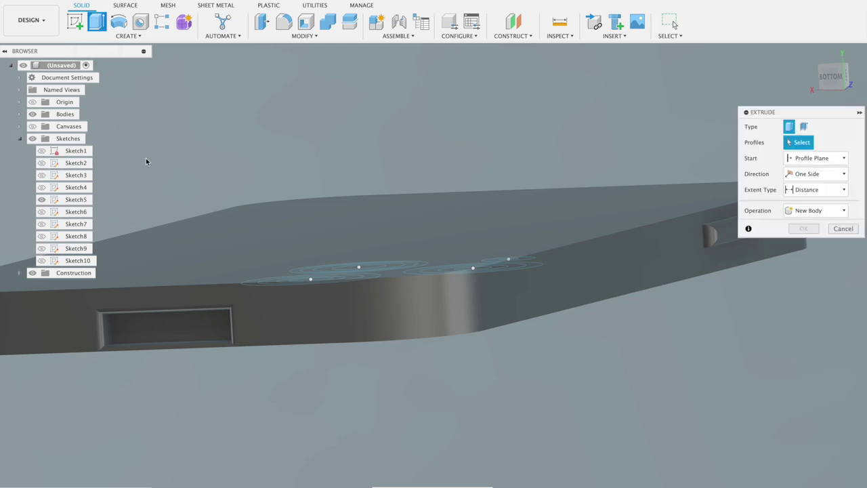
pyautogui.click(174, 334)
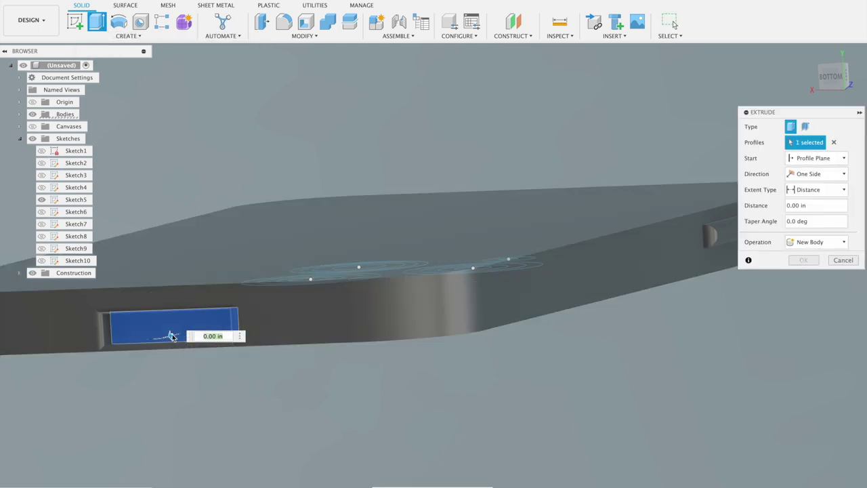
pyautogui.moveTo(171, 334); pyautogui.dragTo(178, 331)
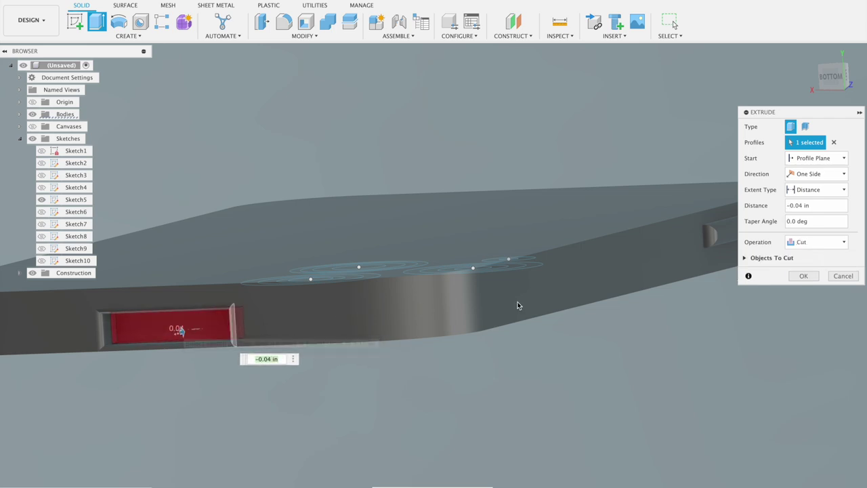
pyautogui.click(804, 276)
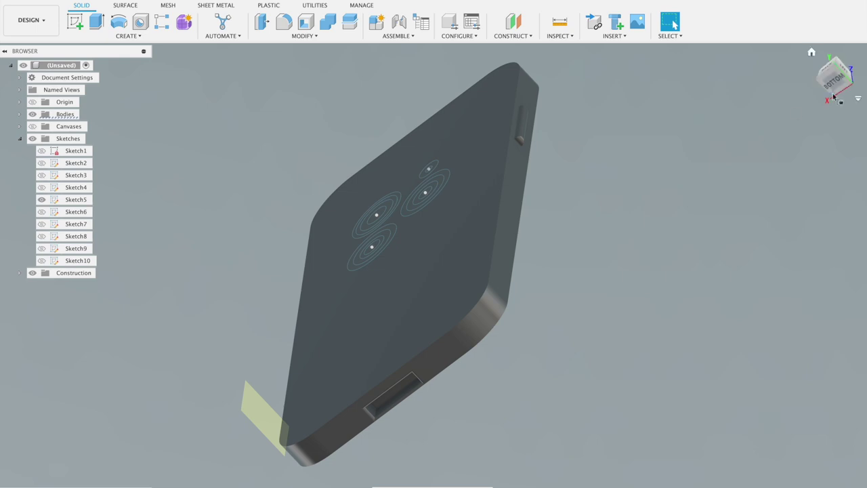
pyautogui.click(838, 73)
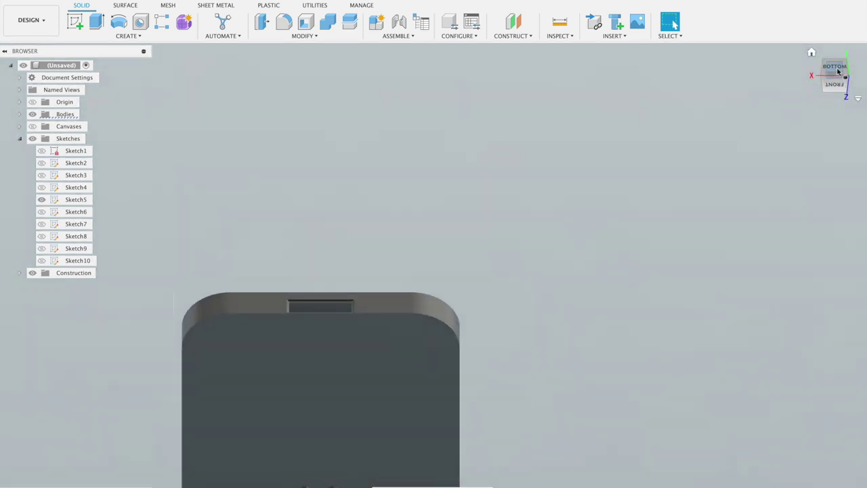
# Start Sketch11 on the bottom edge face and draw a small two-point rectangle beside the slot
pyautogui.click(837, 71)
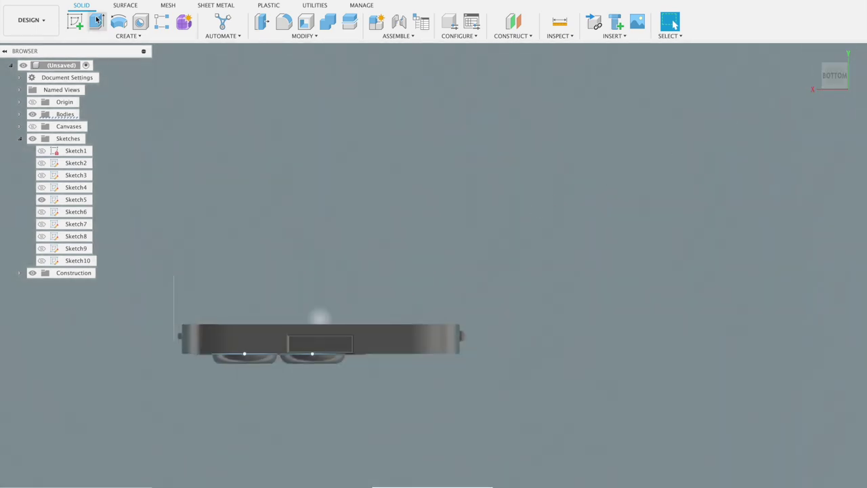
pyautogui.click(76, 22)
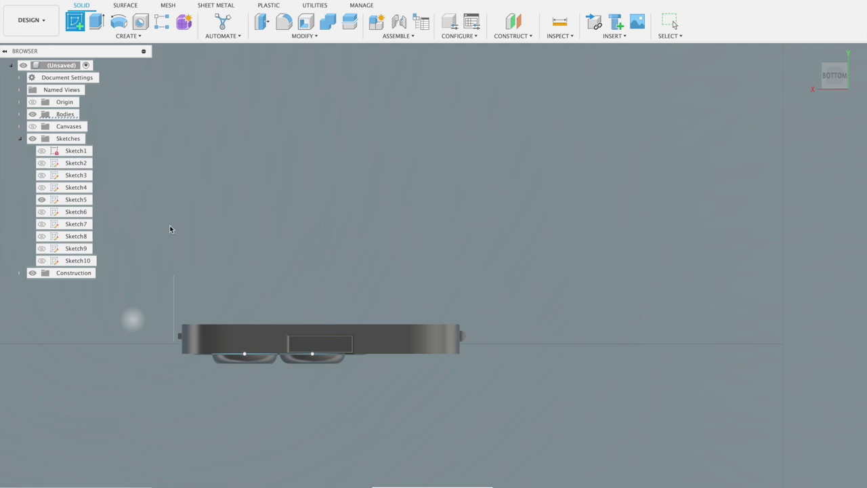
pyautogui.click(226, 338)
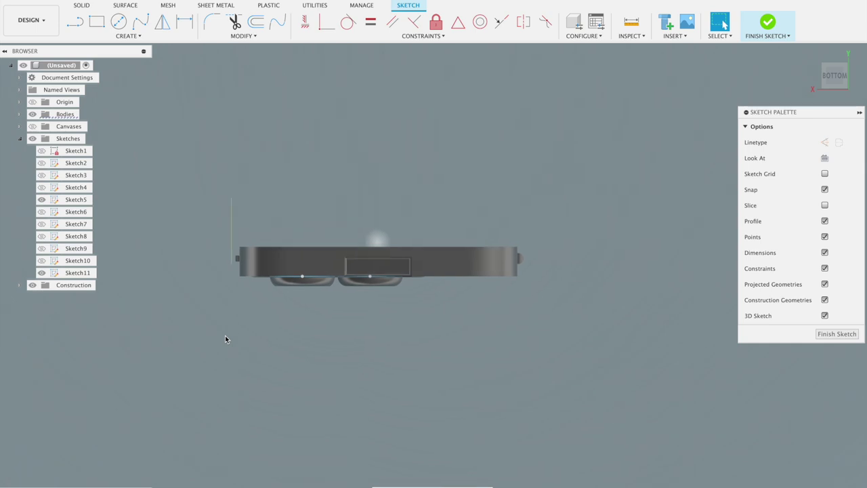
pyautogui.click(97, 21)
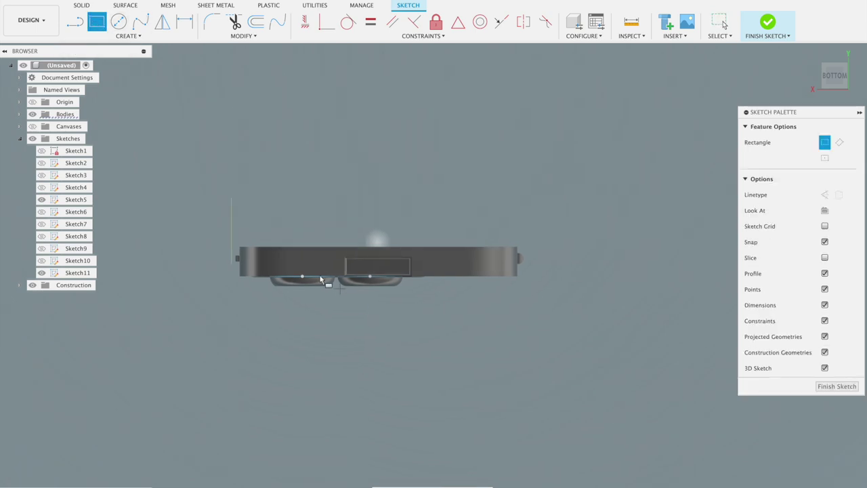
pyautogui.click(282, 257)
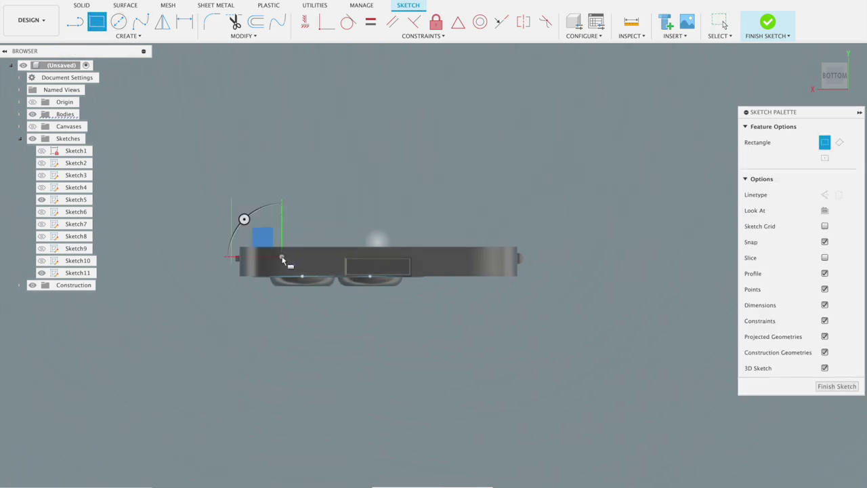
pyautogui.click(332, 269)
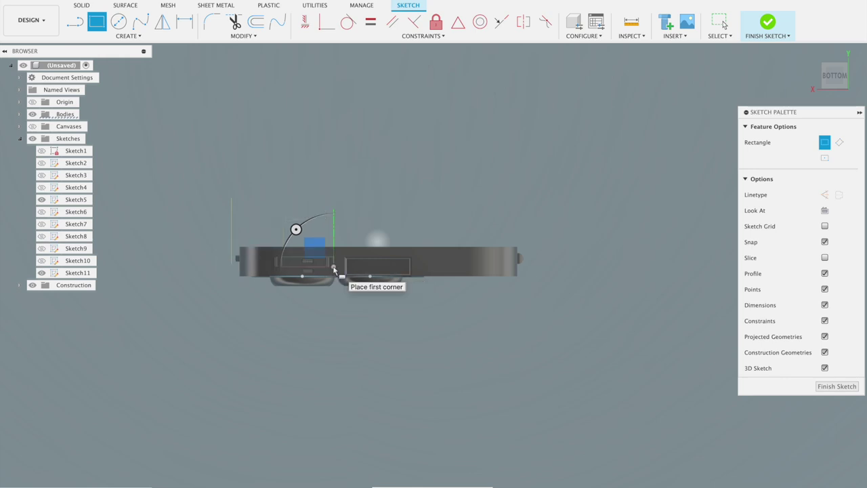
pyautogui.click(432, 256)
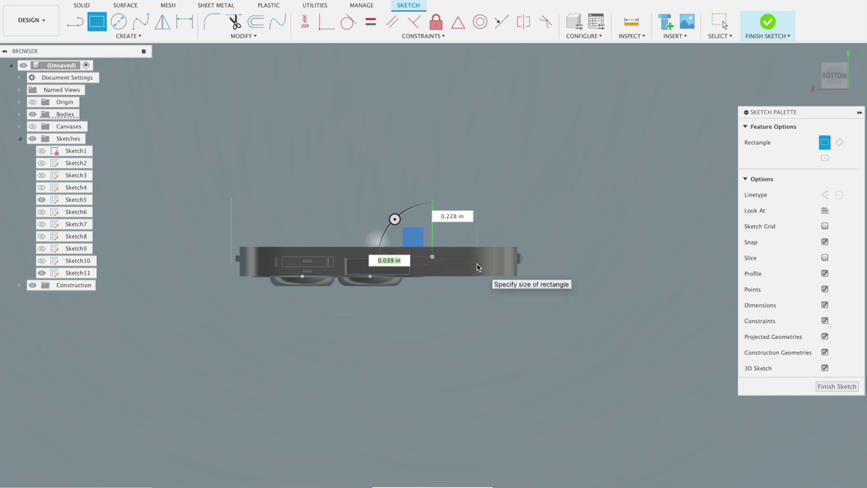
pyautogui.press('Escape')
pyautogui.click(74, 22)
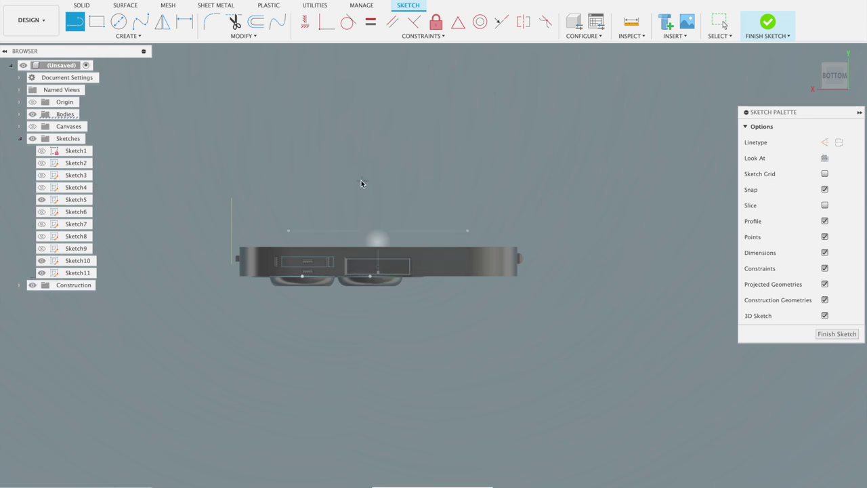
pyautogui.click(128, 36)
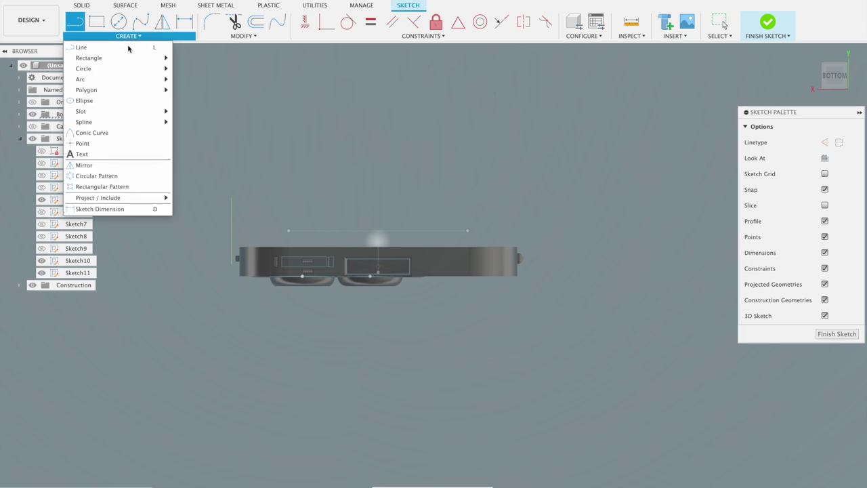
# Mirror the left rectangle's four lines across the vertical centre line, then return to the home view
pyautogui.click(124, 166)
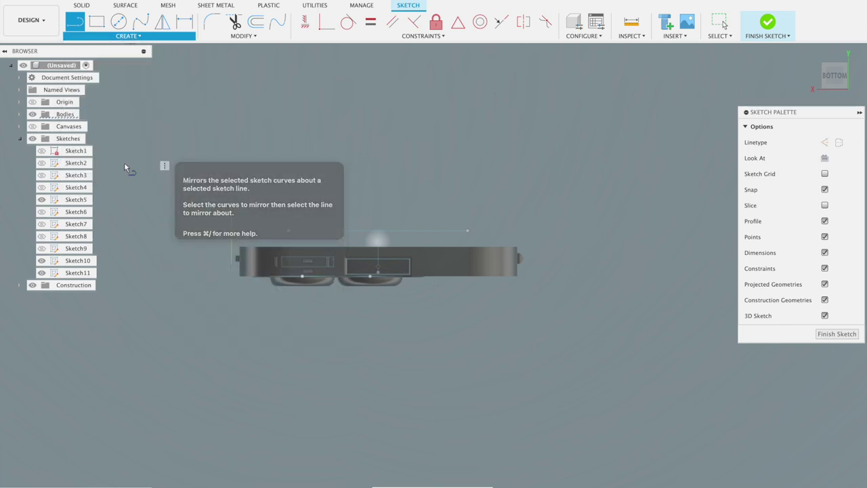
pyautogui.click(290, 263)
pyautogui.click(283, 264)
pyautogui.click(298, 269)
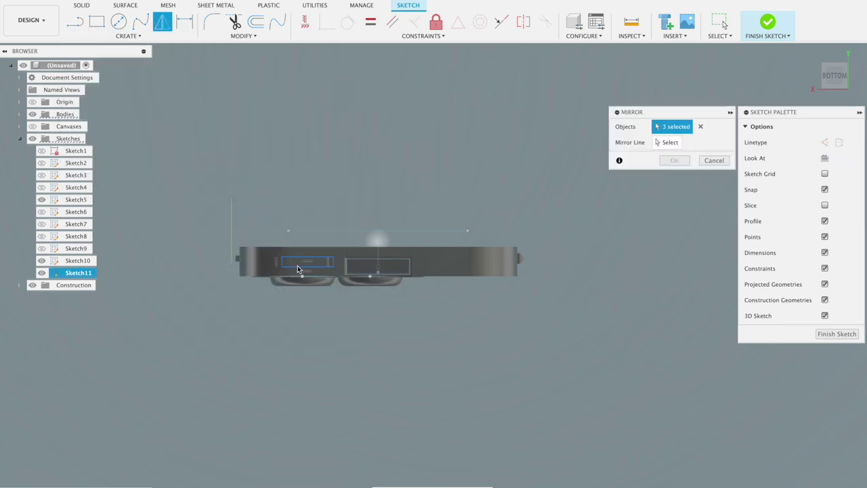
pyautogui.click(333, 265)
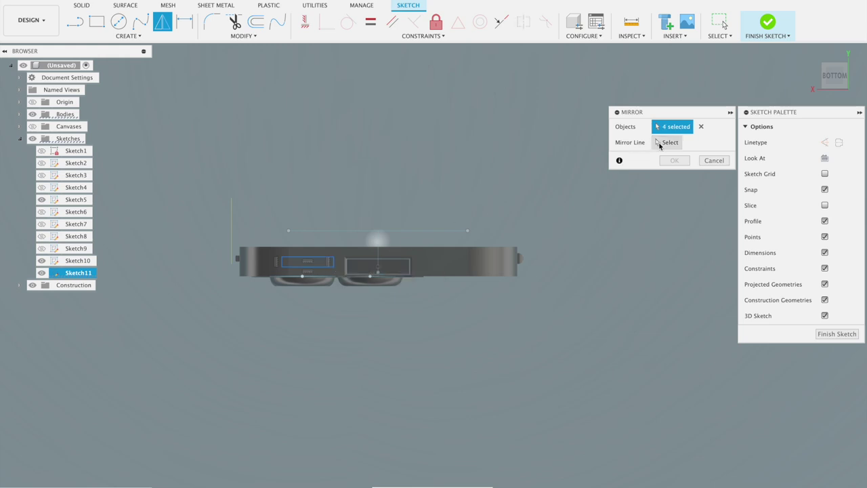
pyautogui.click(667, 142)
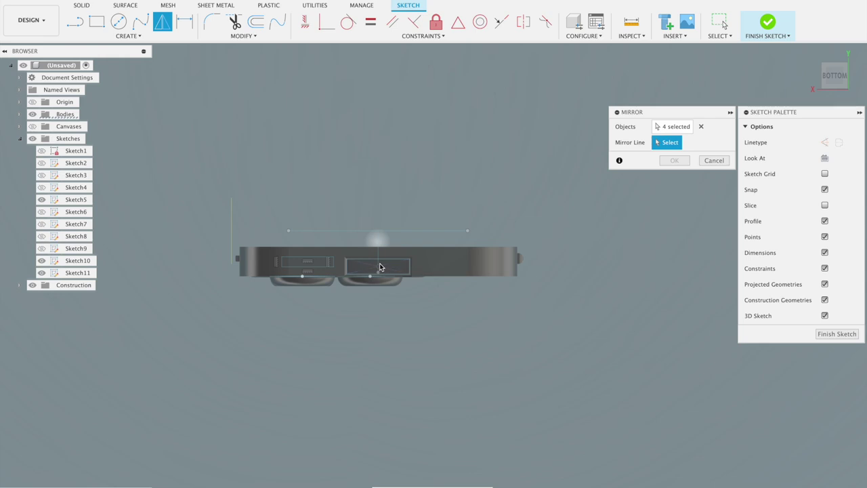
pyautogui.scroll(2, 380, 240)
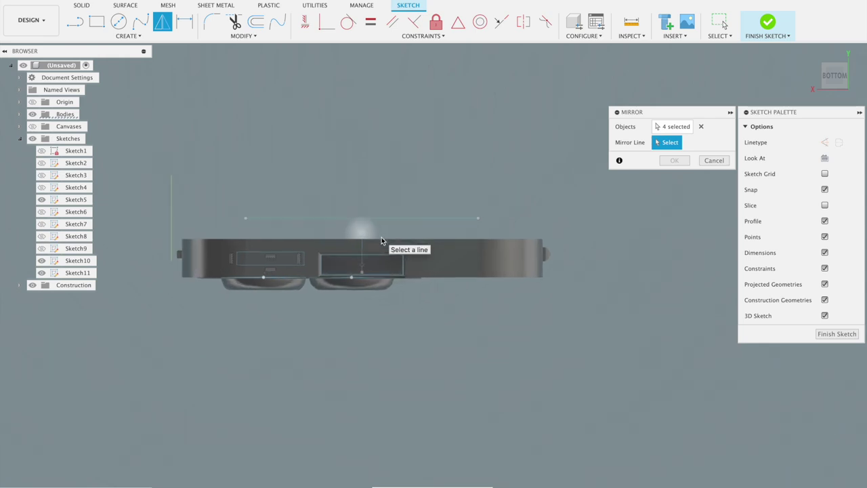
pyautogui.scroll(1, 382, 241)
pyautogui.scroll(2, 380, 241)
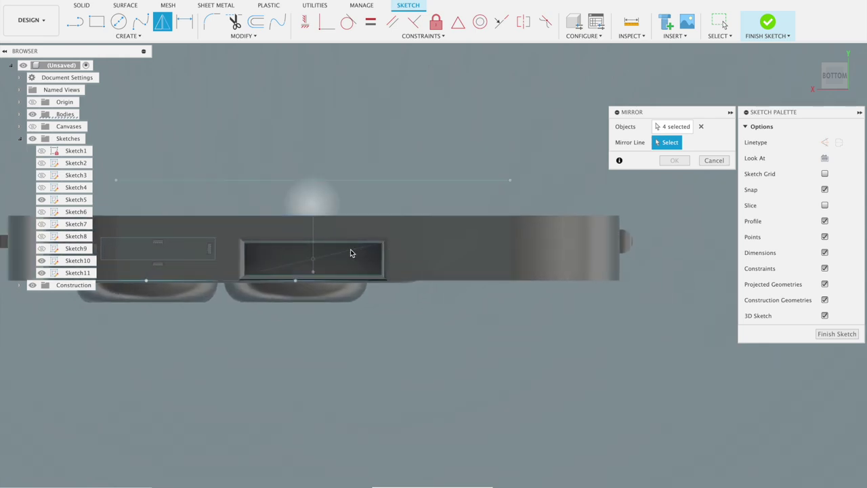
pyautogui.click(313, 255)
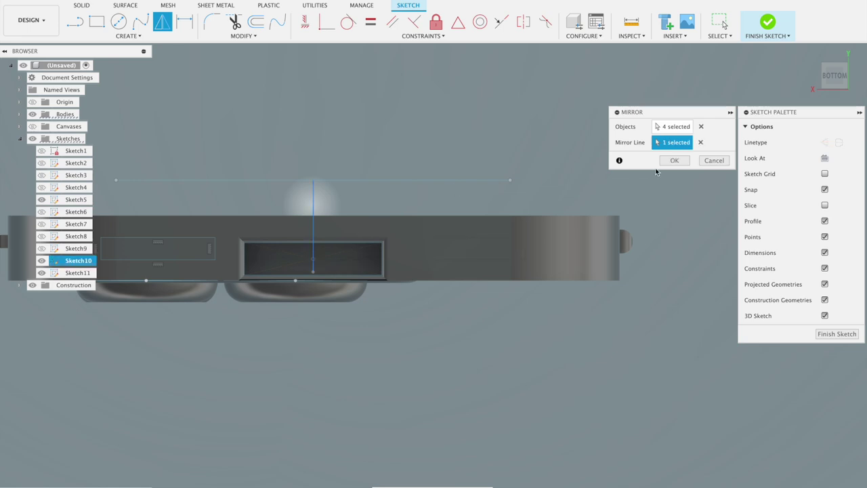
pyautogui.click(670, 160)
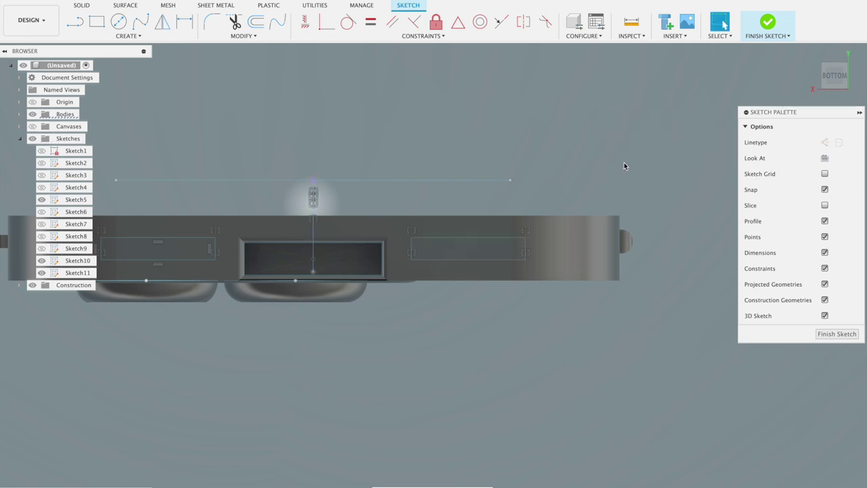
pyautogui.press('F6')
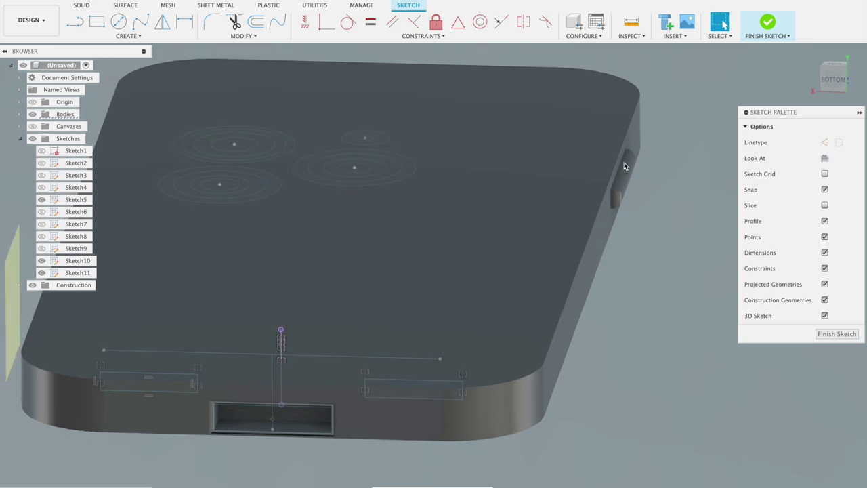
# Finish the sketch and extrude both slot rectangles inward as a 0.30 in cut
pyautogui.click(767, 22)
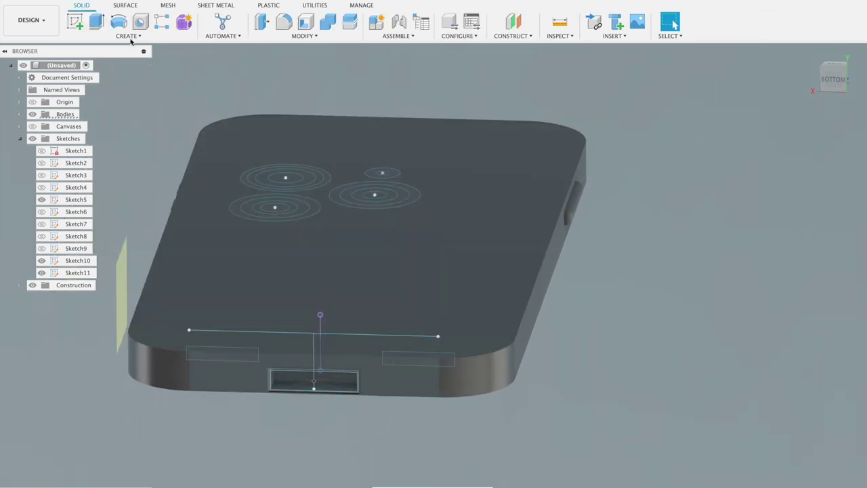
pyautogui.click(97, 23)
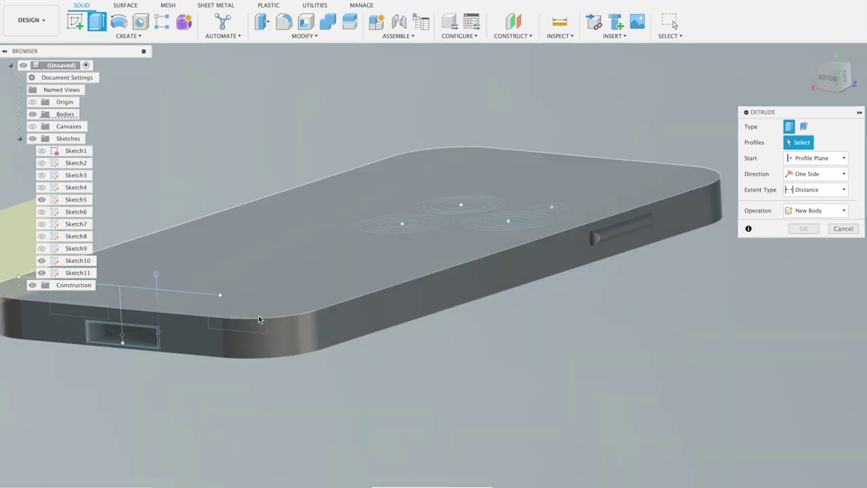
pyautogui.click(257, 316)
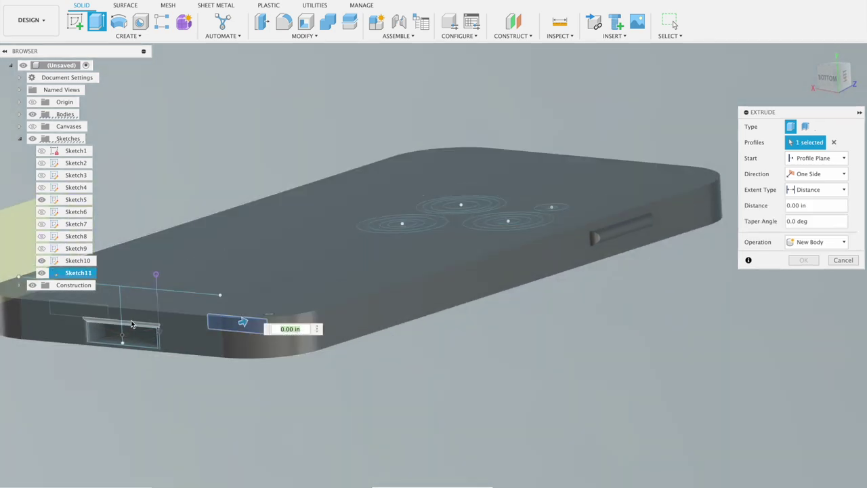
pyautogui.keyDown('shift'); pyautogui.moveTo(98, 311); pyautogui.dragTo(237, 290, button='middle'); pyautogui.keyUp('shift')
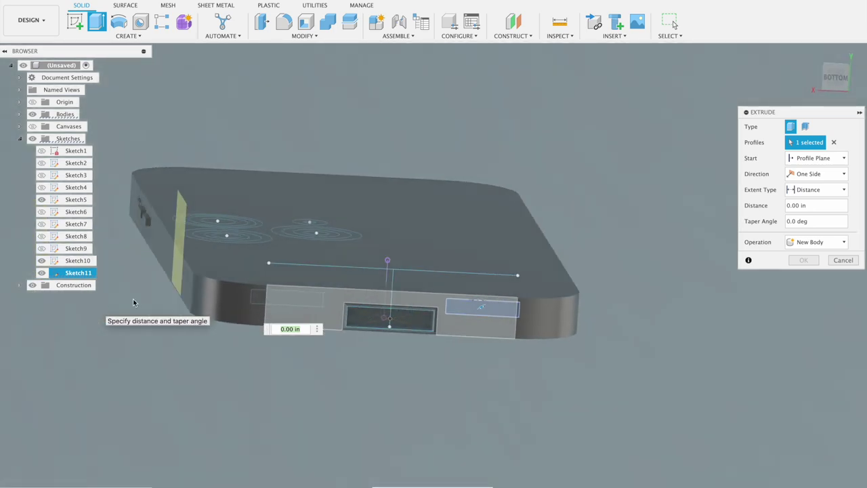
pyautogui.keyDown('shift'); pyautogui.moveTo(275, 263); pyautogui.dragTo(273, 367, button='middle'); pyautogui.keyUp('shift')
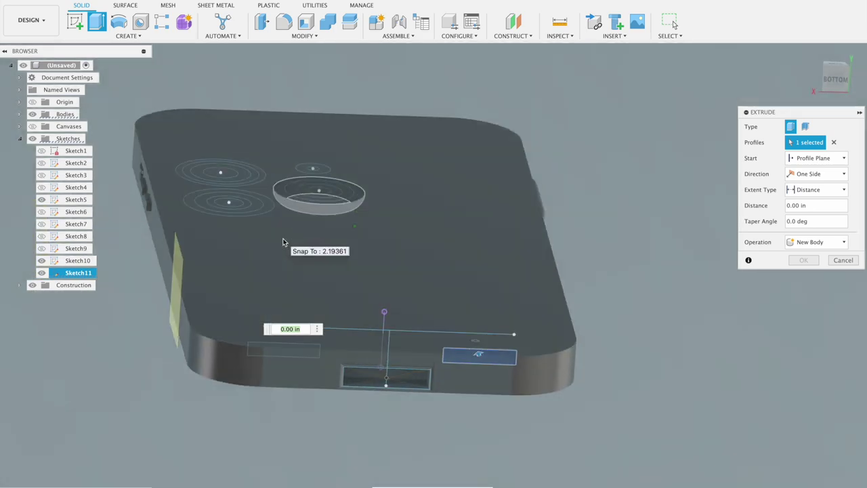
pyautogui.click(273, 367)
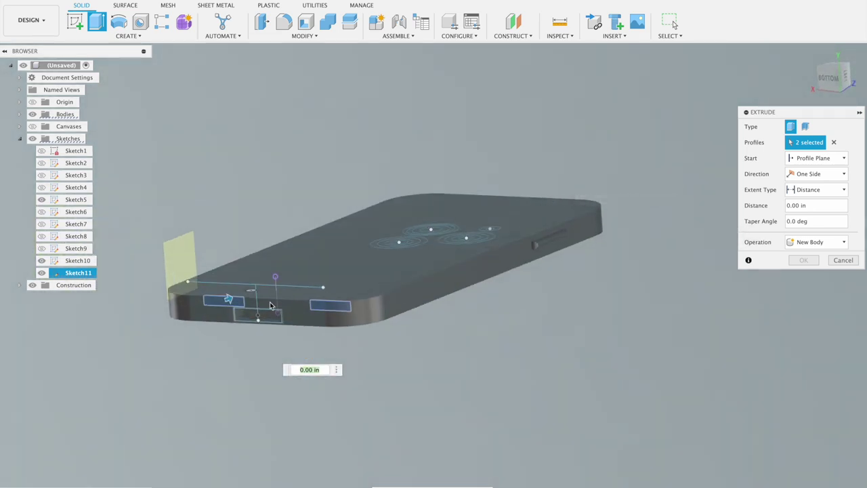
pyautogui.moveTo(229, 301); pyautogui.dragTo(205, 325)
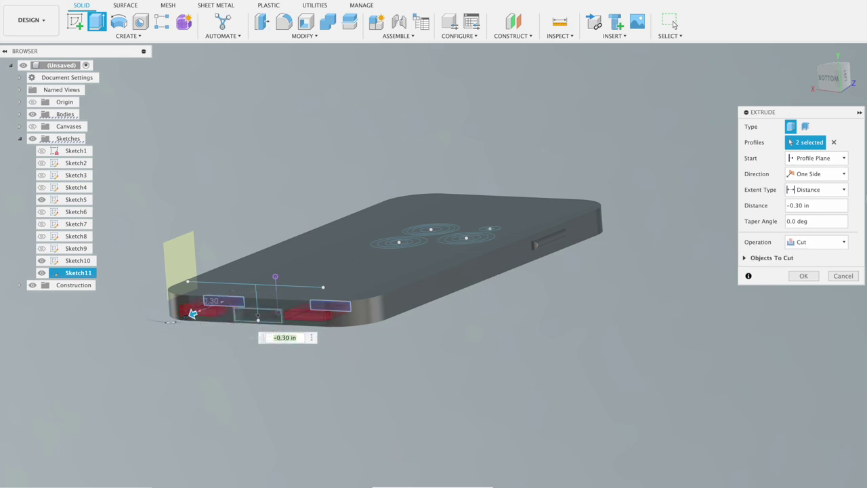
pyautogui.click(801, 276)
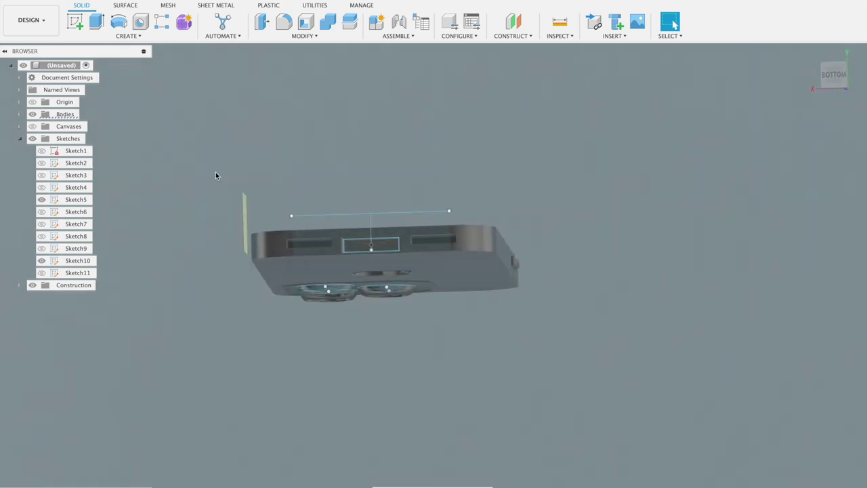
# Fillet the twelve inner edges of the left and right slots with a 0.025 in radius
pyautogui.click(283, 28)
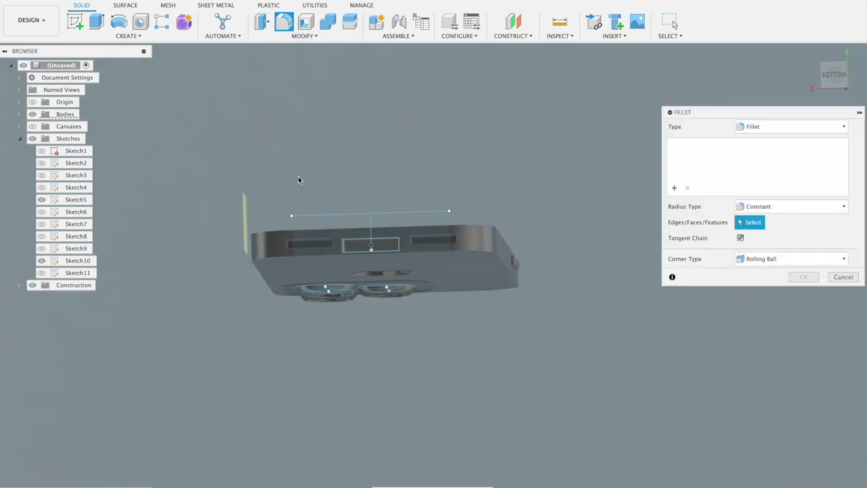
pyautogui.click(305, 239)
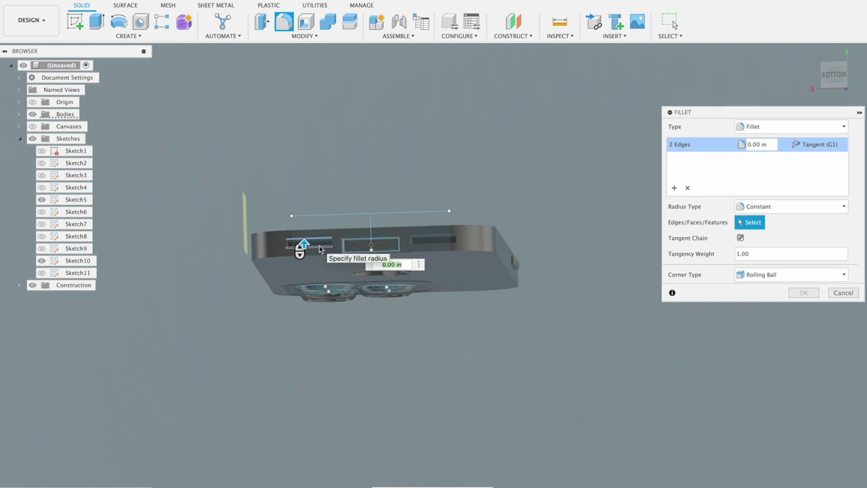
pyautogui.click(423, 239)
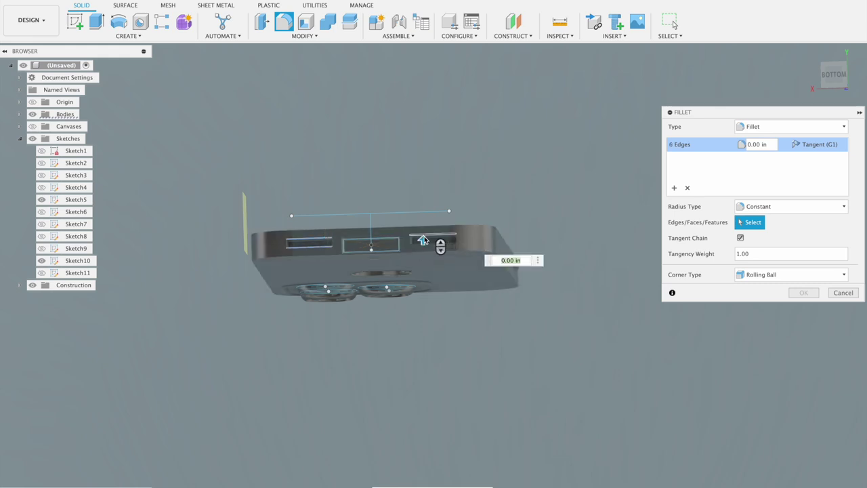
pyautogui.click(434, 248)
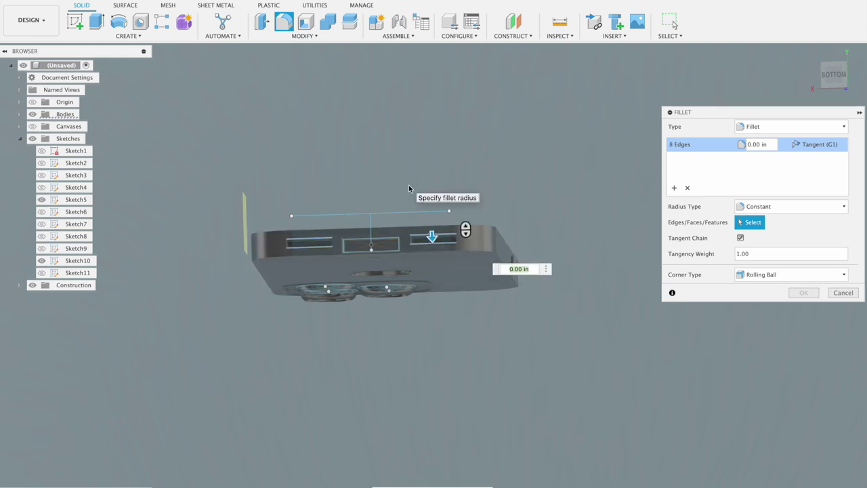
pyautogui.keyDown('shift'); pyautogui.moveTo(410, 187); pyautogui.dragTo(322, 272, button='middle'); pyautogui.keyUp('shift')
pyautogui.scroll(5, 322, 272)
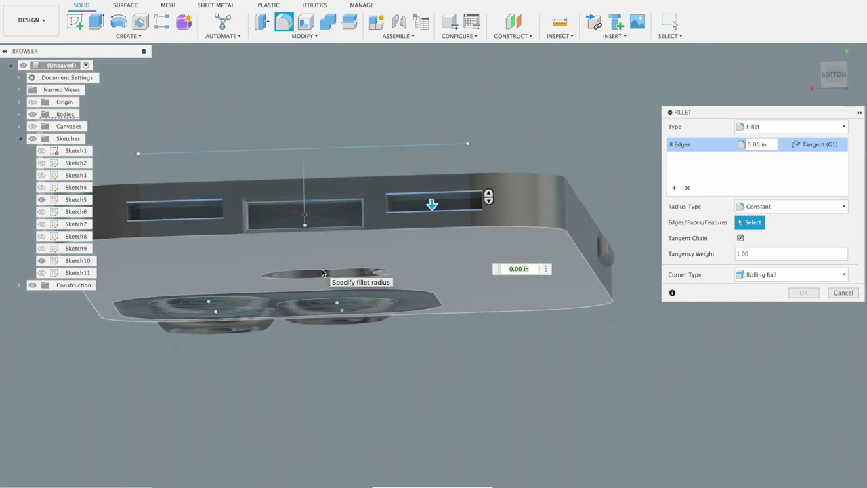
pyautogui.click(389, 203)
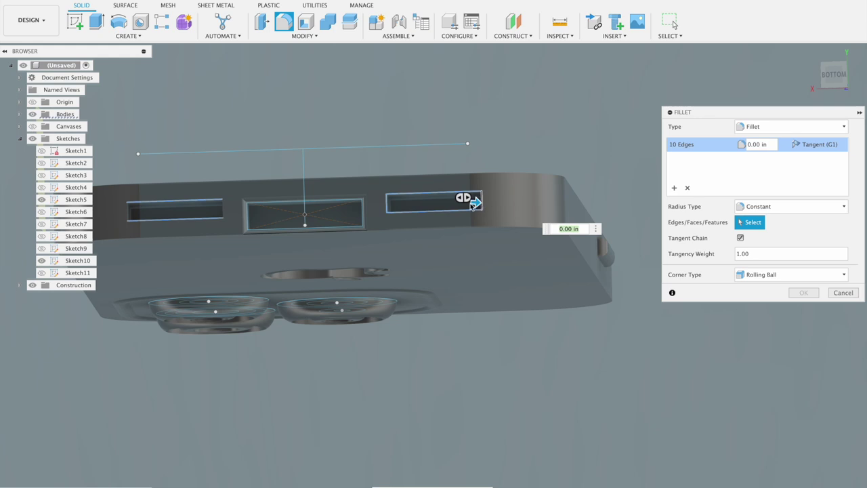
pyautogui.click(128, 213)
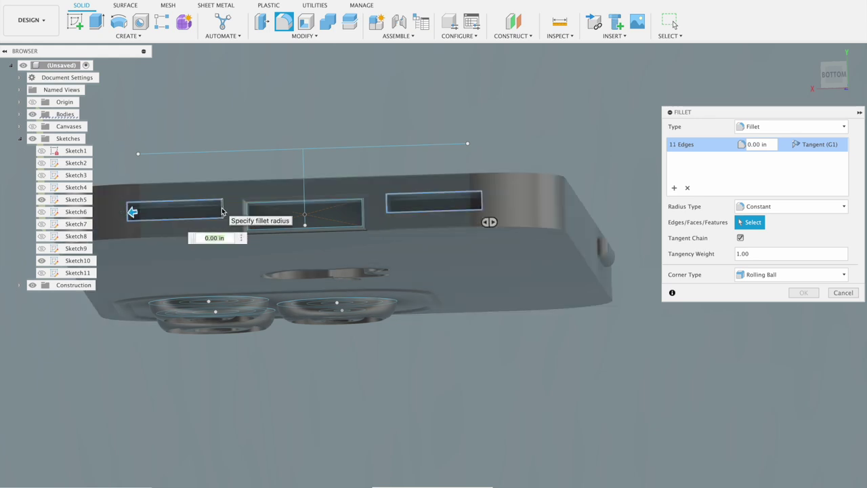
pyautogui.click(221, 210)
pyautogui.moveTo(217, 208); pyautogui.dragTo(219, 207)
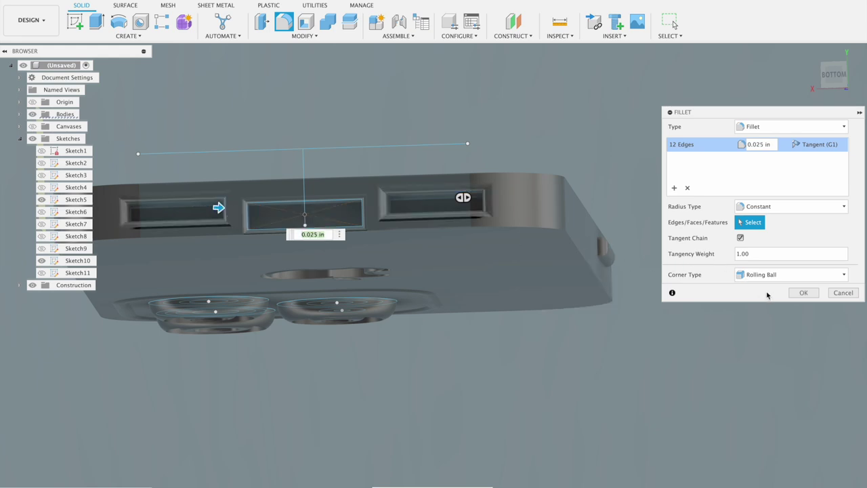
pyautogui.click(797, 292)
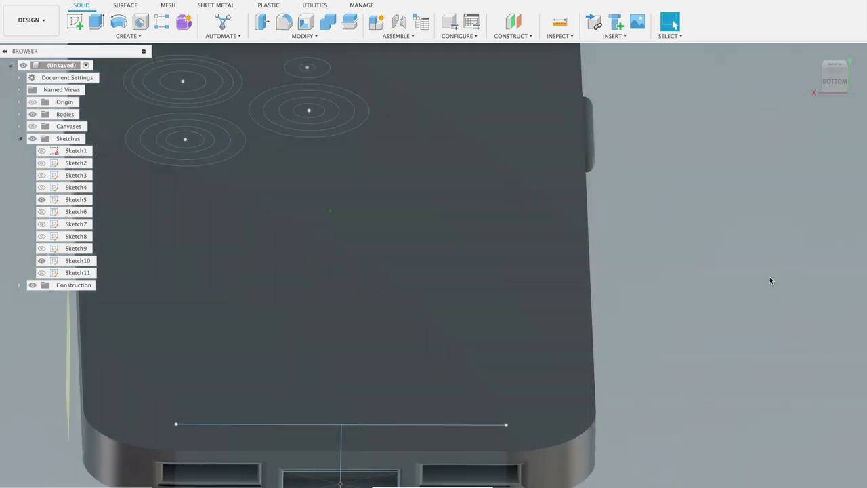
# Turn on the Canvases reference drawing, view the phone straight from BACK, and start a new sketch
pyautogui.scroll(-5, 769, 280)
pyautogui.keyDown('shift'); pyautogui.moveTo(769, 280); pyautogui.dragTo(769, 279, button='middle'); pyautogui.keyUp('shift')
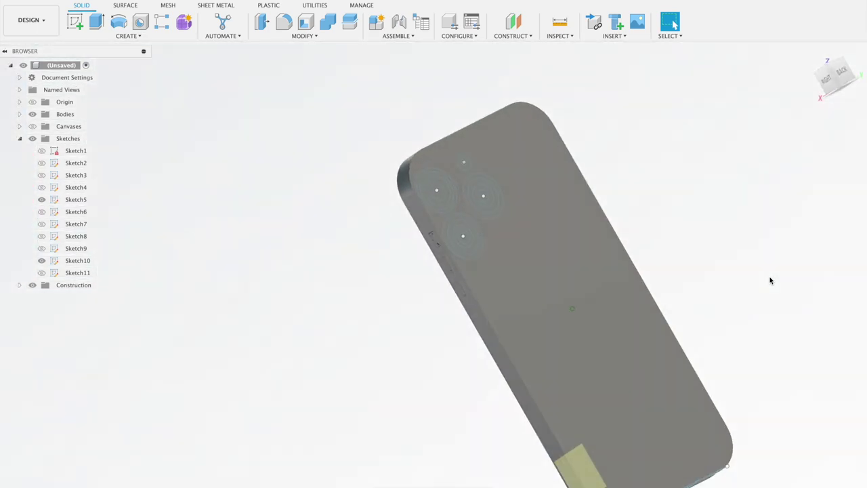
pyautogui.click(843, 78)
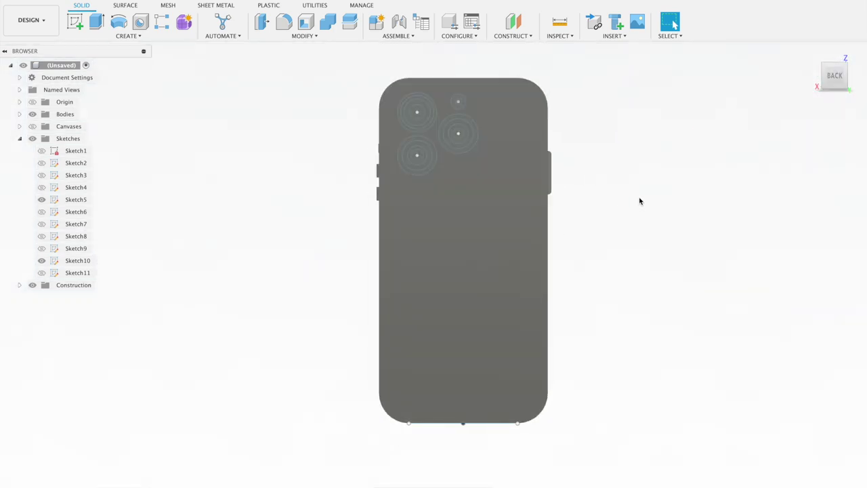
pyautogui.click(32, 126)
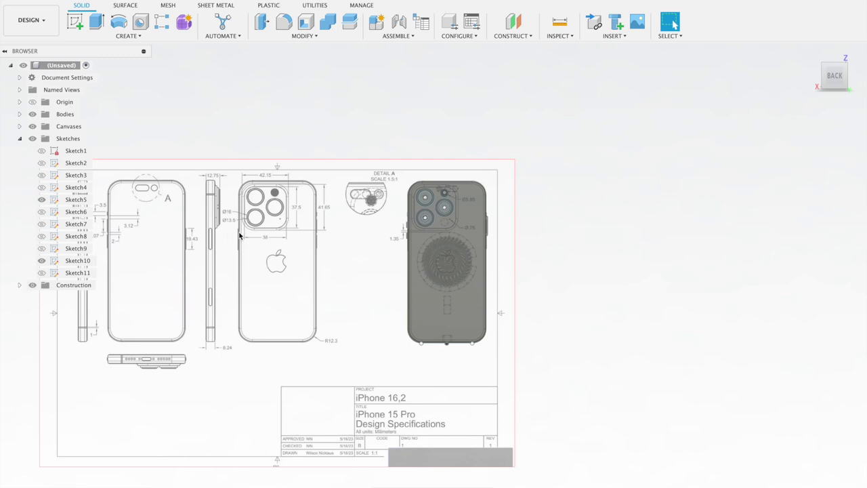
pyautogui.moveTo(833, 76)
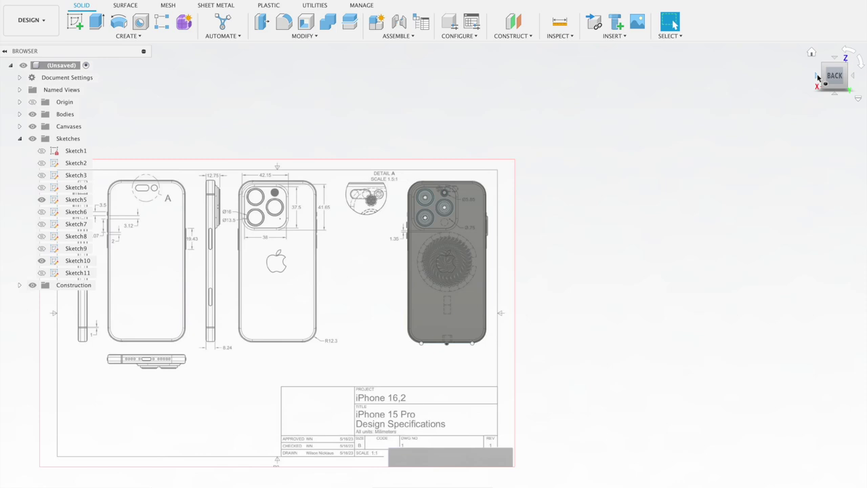
pyautogui.click(816, 76)
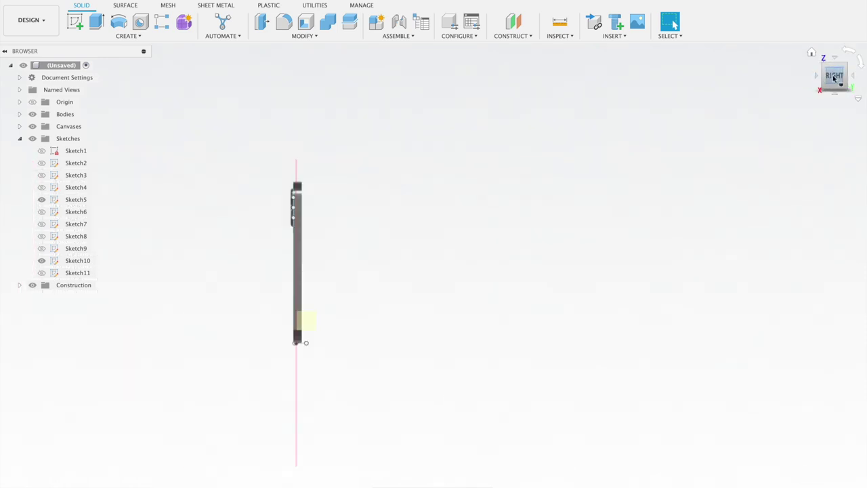
pyautogui.click(854, 78)
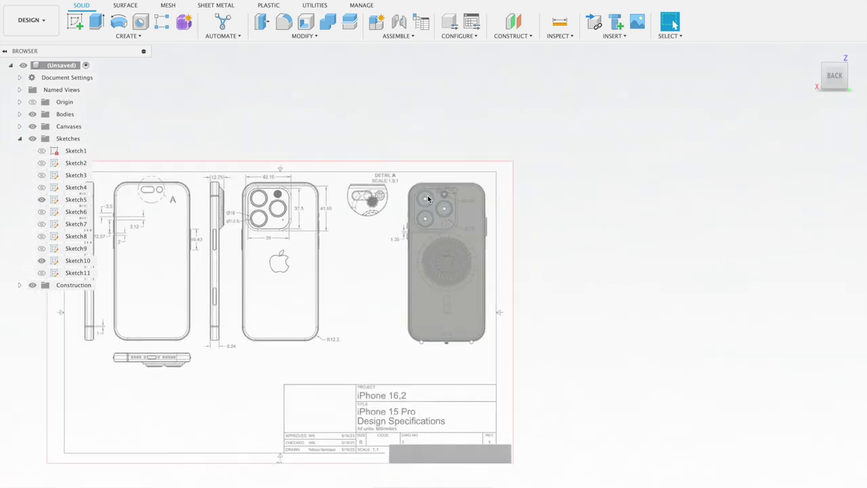
pyautogui.click(76, 22)
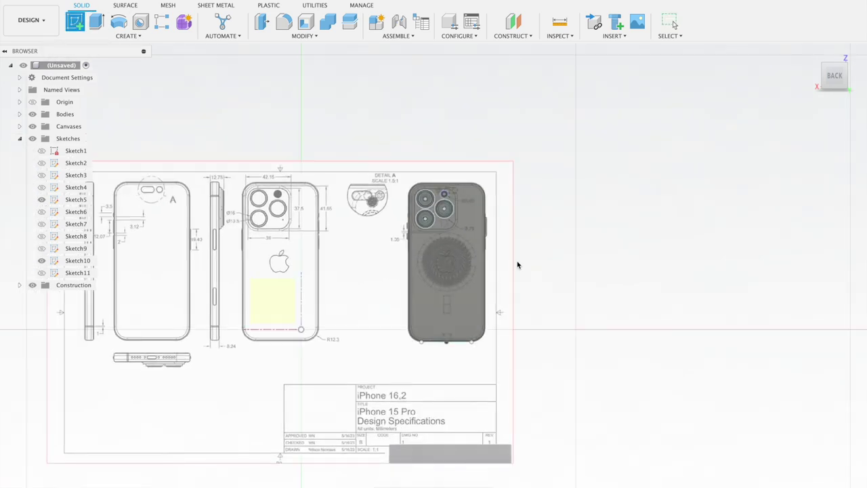
# Place the sketch on the phone's back face and zoom in on the traced outline
pyautogui.click(457, 254)
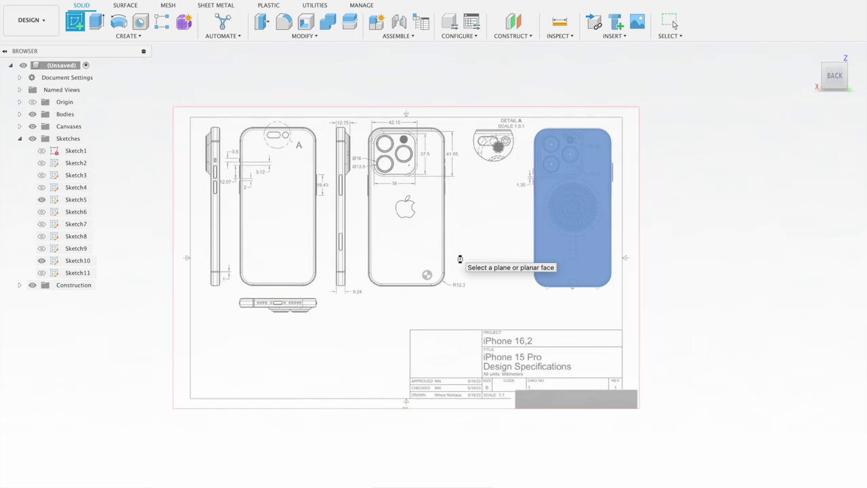
pyautogui.click(96, 22)
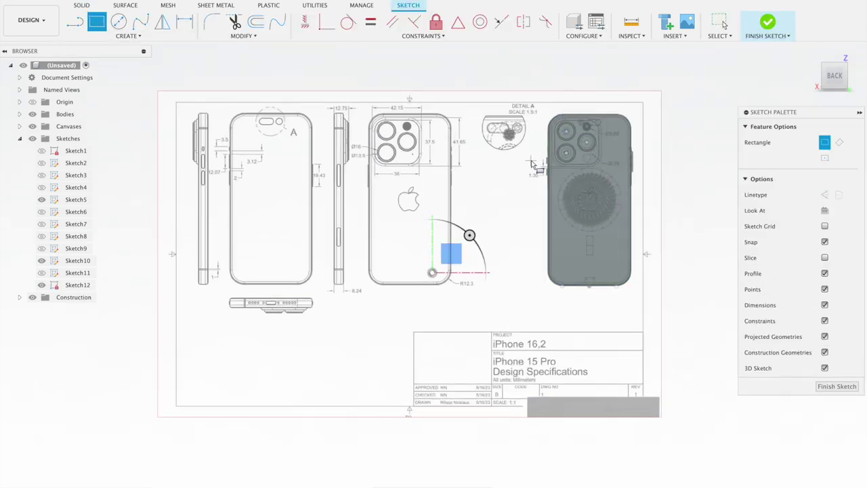
pyautogui.scroll(5, 533, 166)
pyautogui.scroll(4, 531, 163)
pyautogui.hscroll(5, 531, 163)
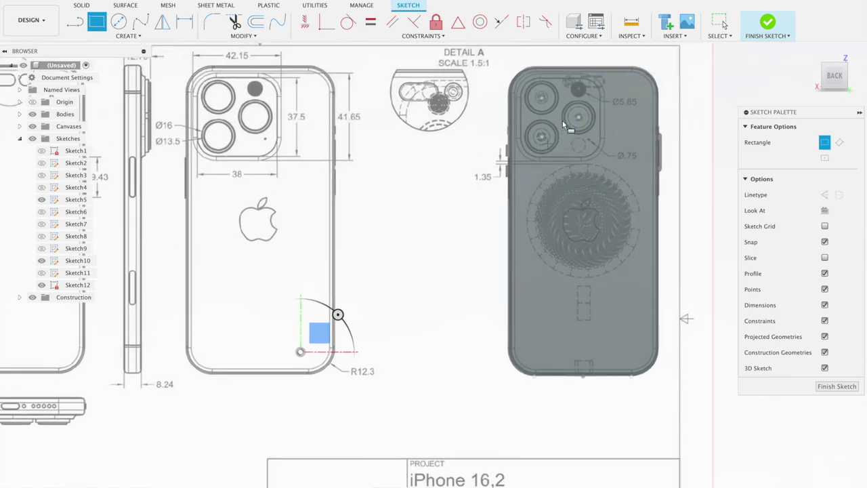
# Draw a rectangle from the outline's top-left to lower-right corner, about 1.2 in by 2.64 in
pyautogui.click(519, 78)
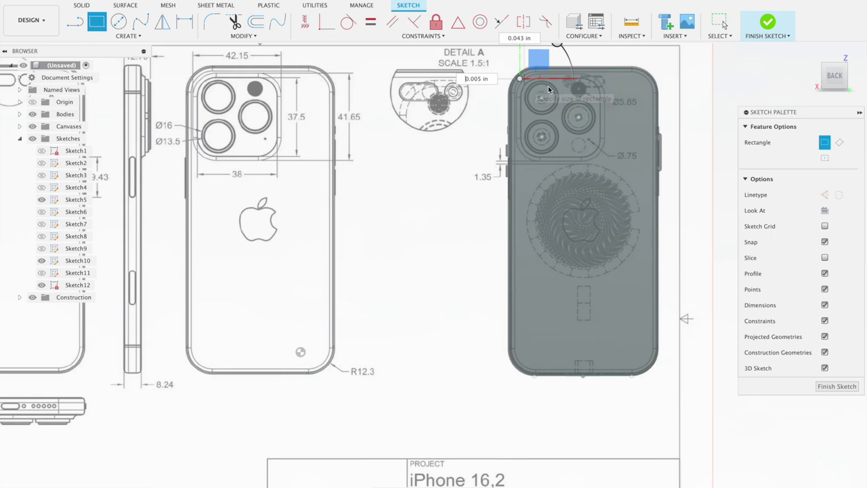
pyautogui.click(645, 79)
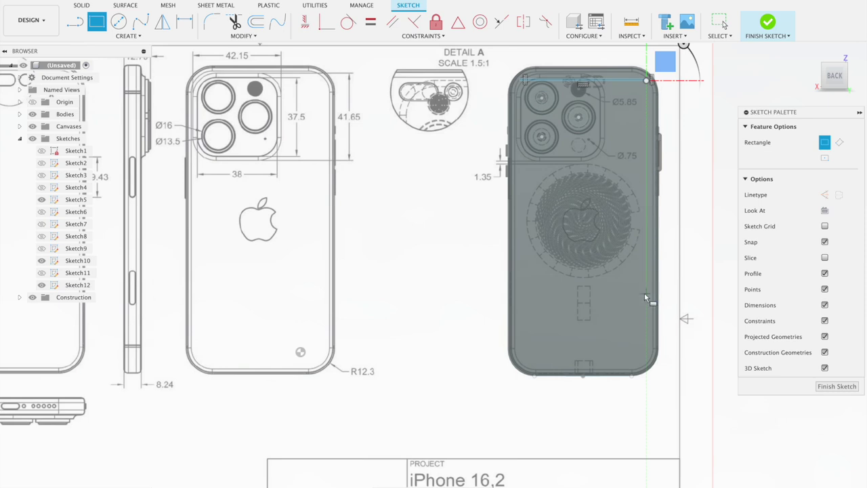
pyautogui.click(646, 356)
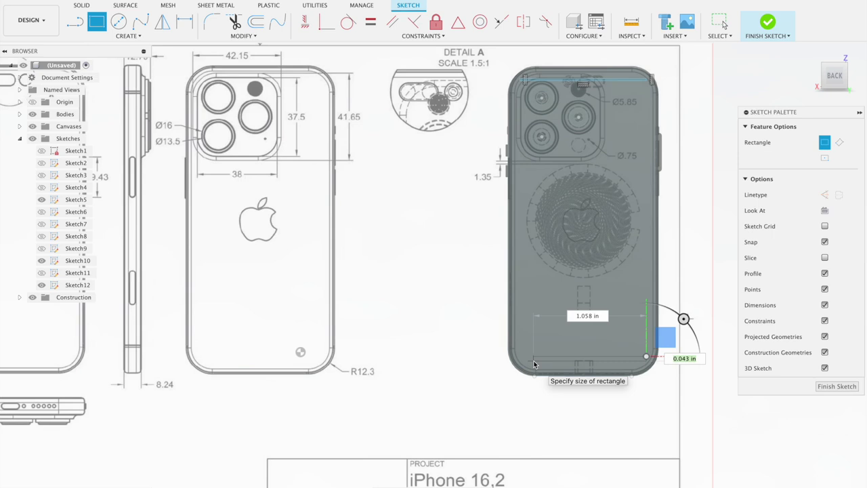
pyautogui.press('Escape')
pyautogui.press('r')
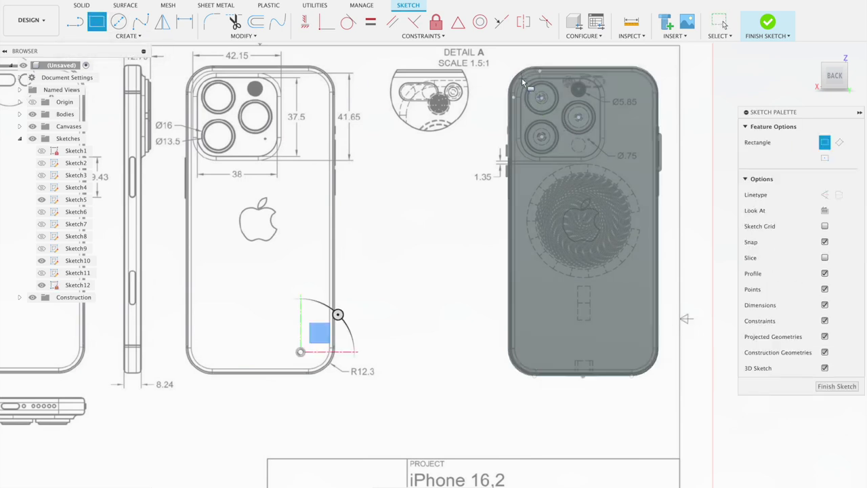
pyautogui.click(521, 80)
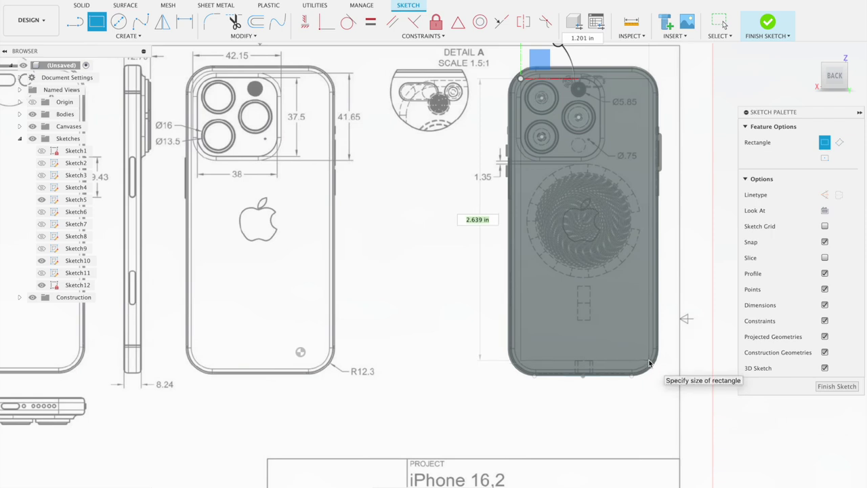
pyautogui.click(648, 363)
pyautogui.click(213, 27)
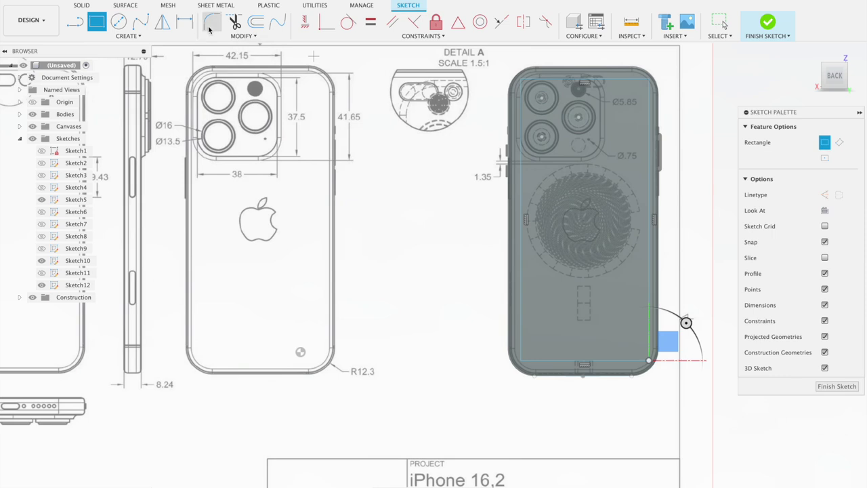
# Fillet the rectangle's top-left, top-right, bottom-right and bottom-left corners, ending at about 0.10 in radius
pyautogui.click(535, 82)
pyautogui.click(523, 101)
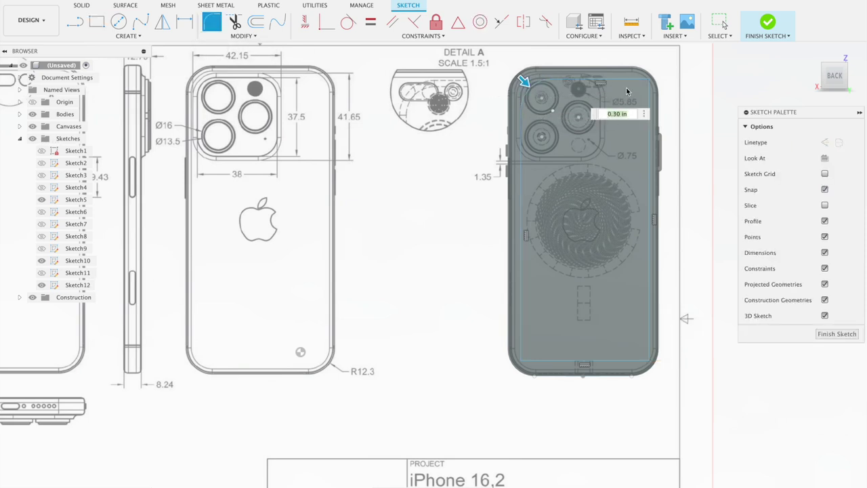
pyautogui.press('Return')
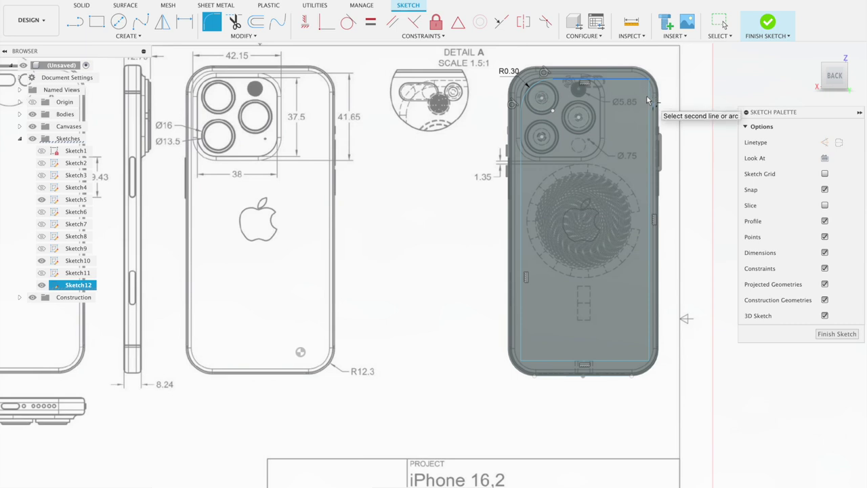
pyautogui.click(644, 233)
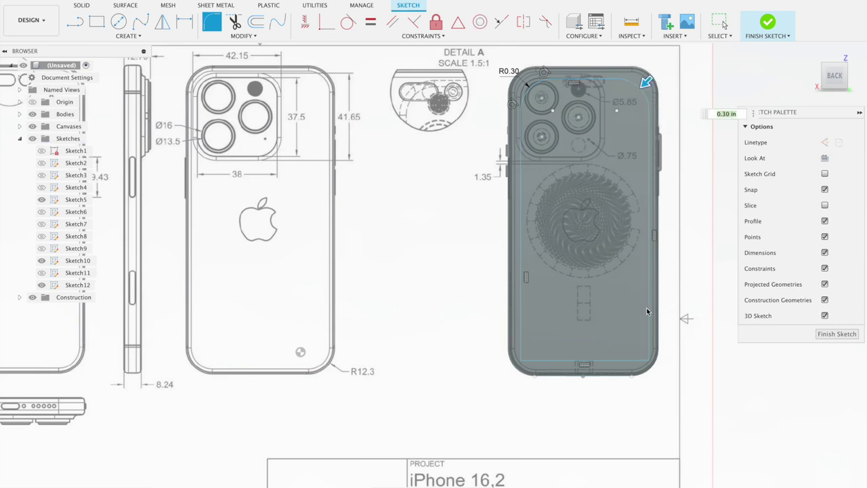
pyautogui.press('Return')
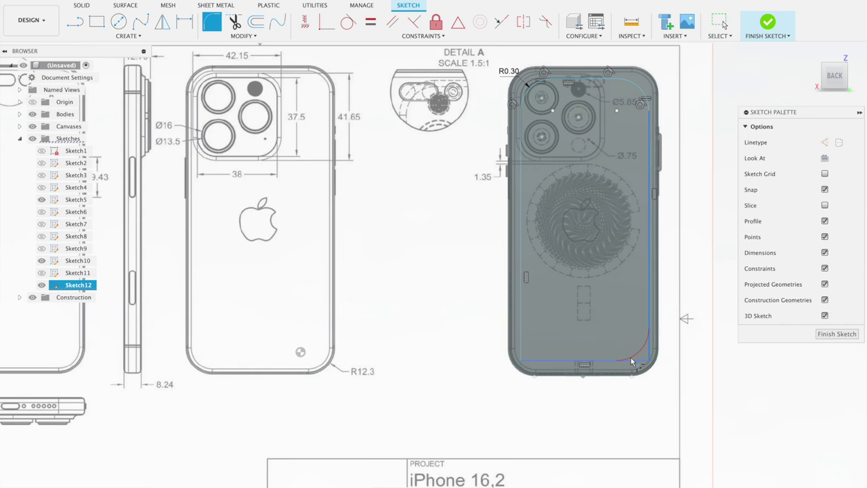
pyautogui.click(630, 362)
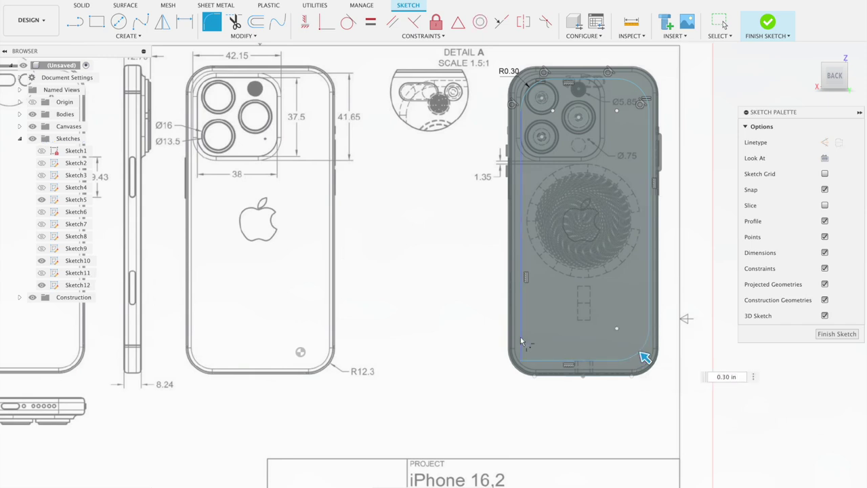
pyautogui.press('Return')
pyautogui.click(536, 361)
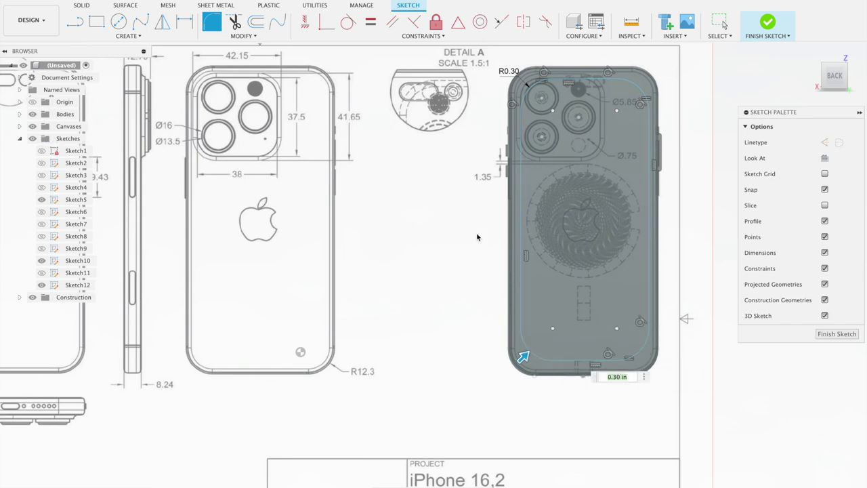
pyautogui.moveTo(523, 357); pyautogui.dragTo(516, 363)
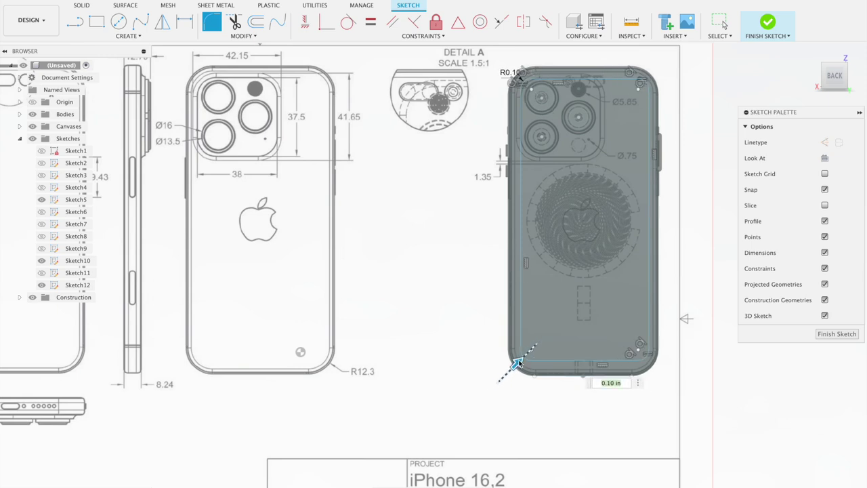
# Offset the rounded rectangle outline 0.027 in inward
pyautogui.click(255, 21)
pyautogui.click(519, 216)
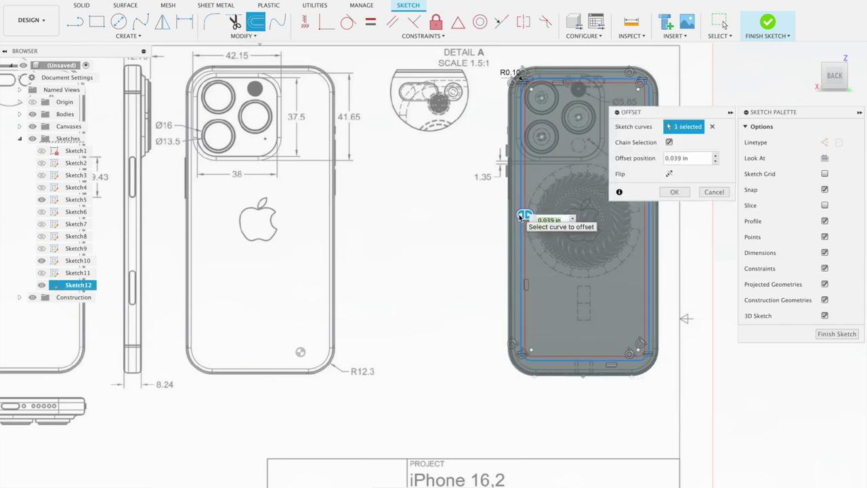
pyautogui.moveTo(523, 215); pyautogui.dragTo(515, 214)
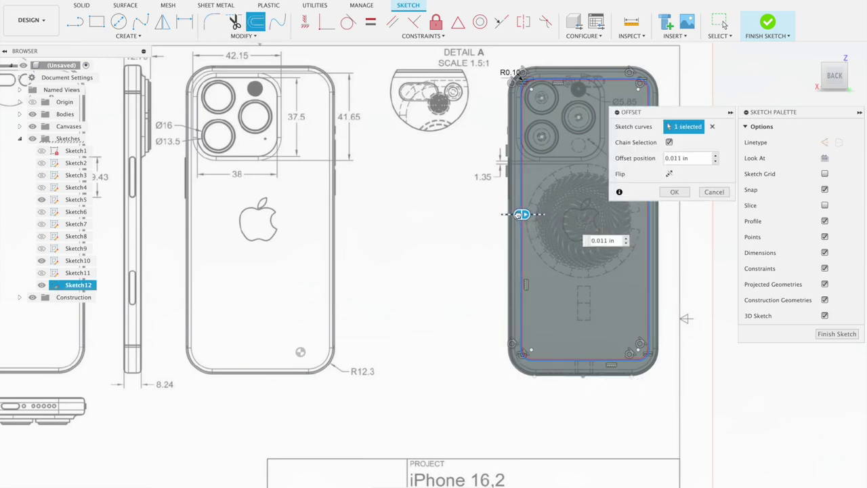
pyautogui.moveTo(514, 214); pyautogui.dragTo(513, 214)
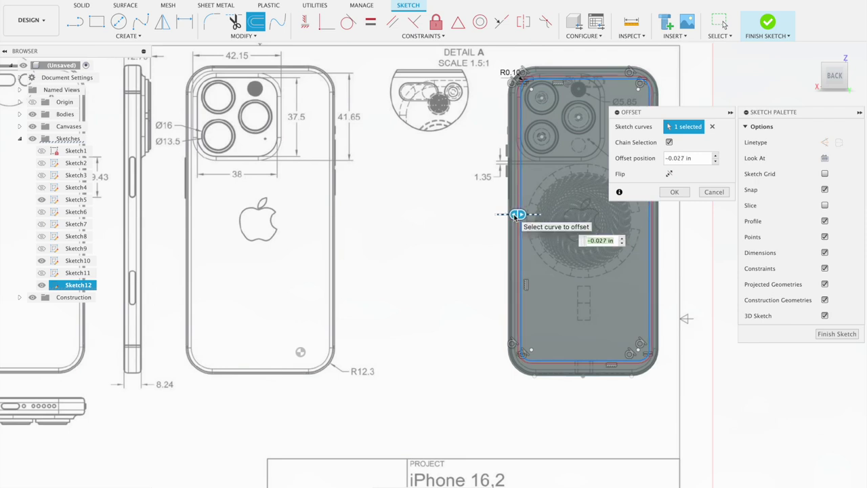
pyautogui.click(681, 194)
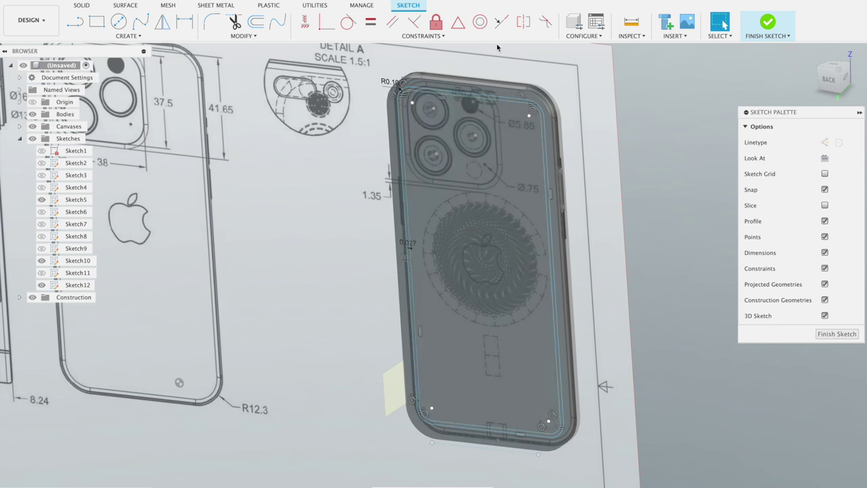
# Finish the sketch and extrude the thin ring between the outlines as a 0.01 in cut
pyautogui.click(472, 99)
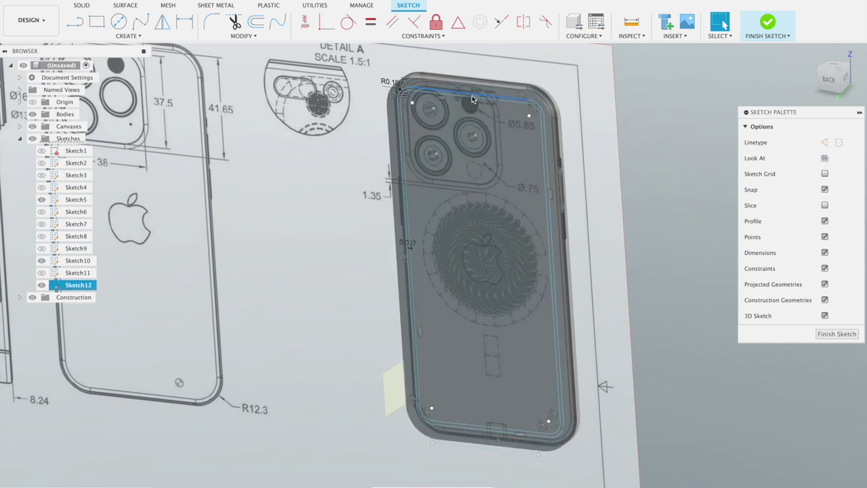
pyautogui.click(767, 22)
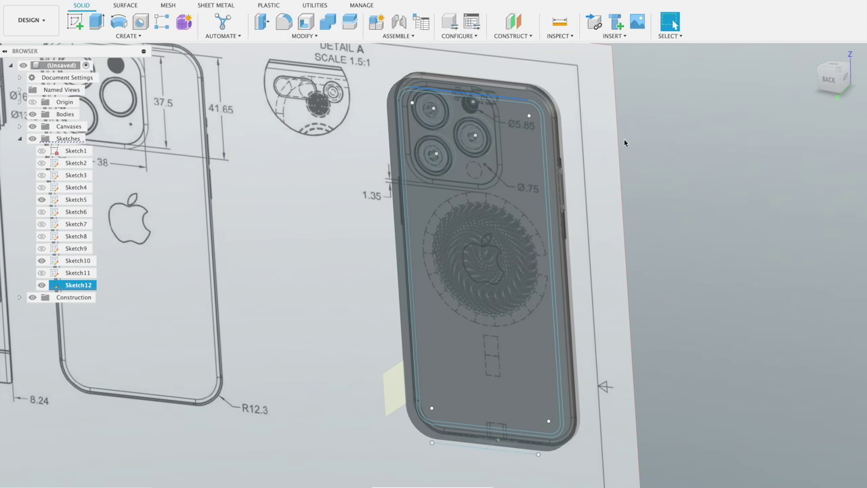
pyautogui.click(102, 25)
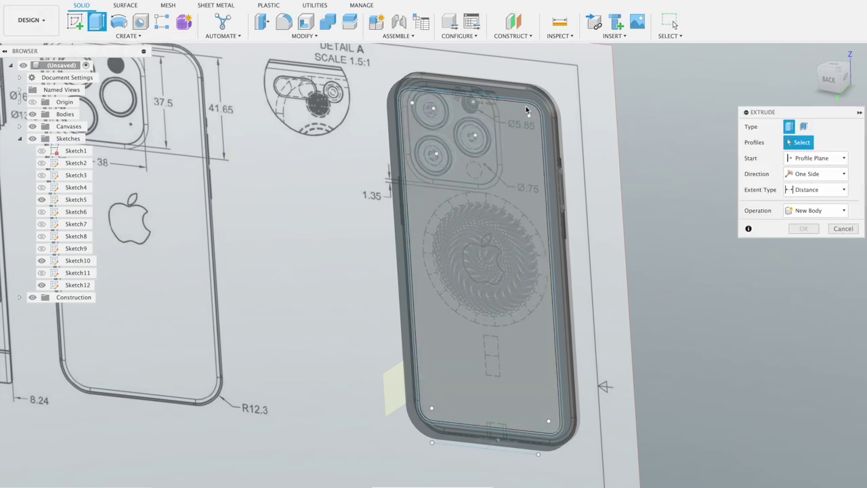
pyautogui.click(542, 122)
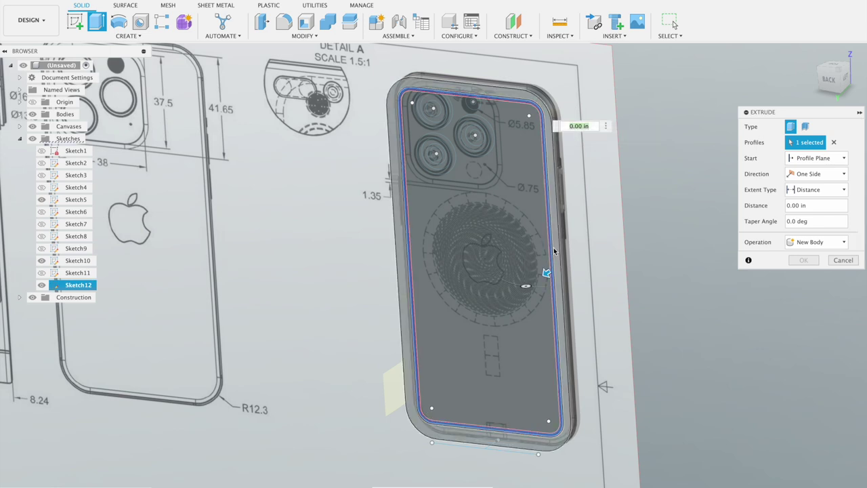
pyautogui.moveTo(545, 272); pyautogui.dragTo(539, 276)
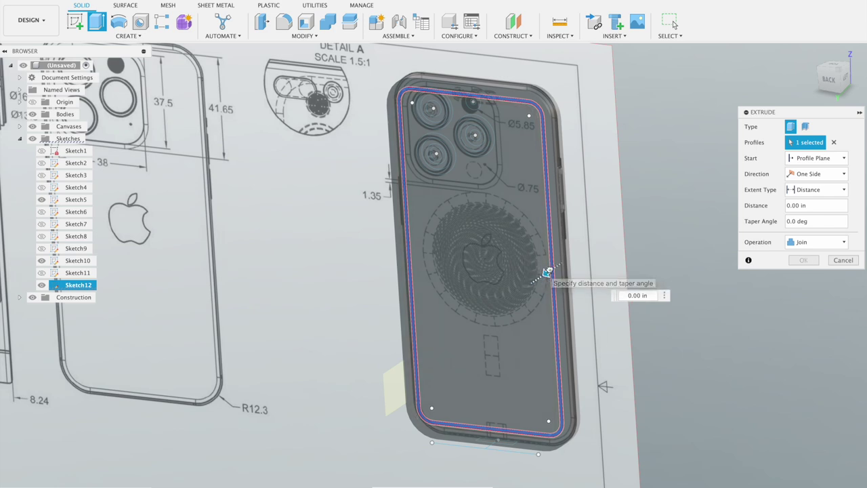
pyautogui.moveTo(539, 277); pyautogui.dragTo(548, 270)
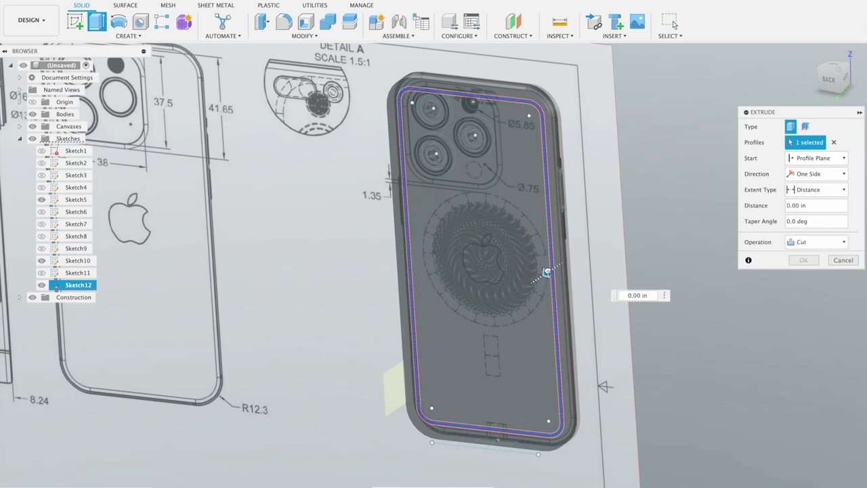
pyautogui.moveTo(548, 270); pyautogui.dragTo(545, 272)
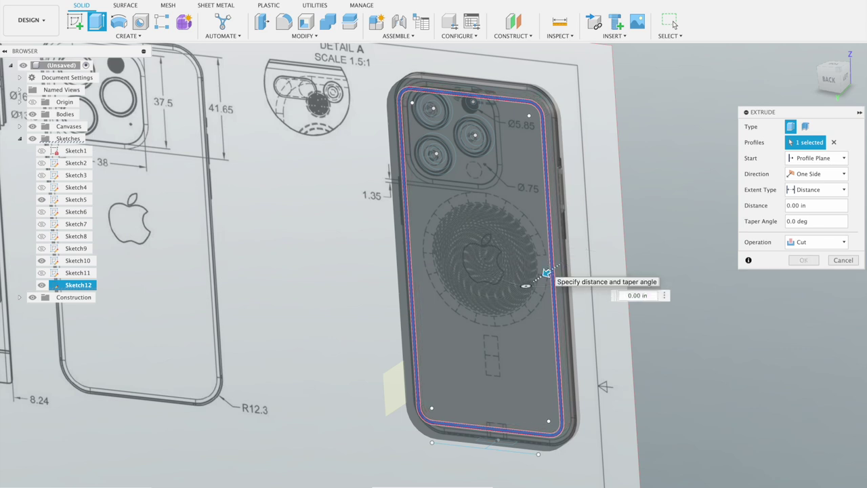
pyautogui.write('0.01')
pyautogui.press('Return')
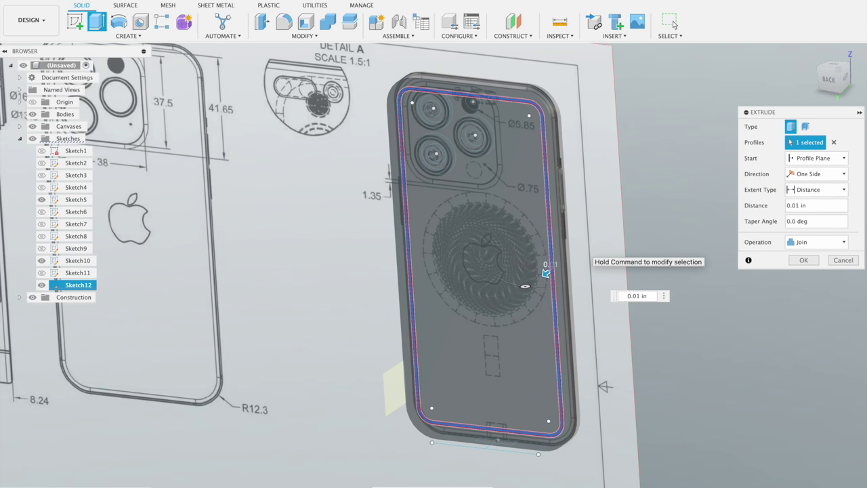
pyautogui.moveTo(545, 273); pyautogui.dragTo(554, 266)
pyautogui.write('-0.02')
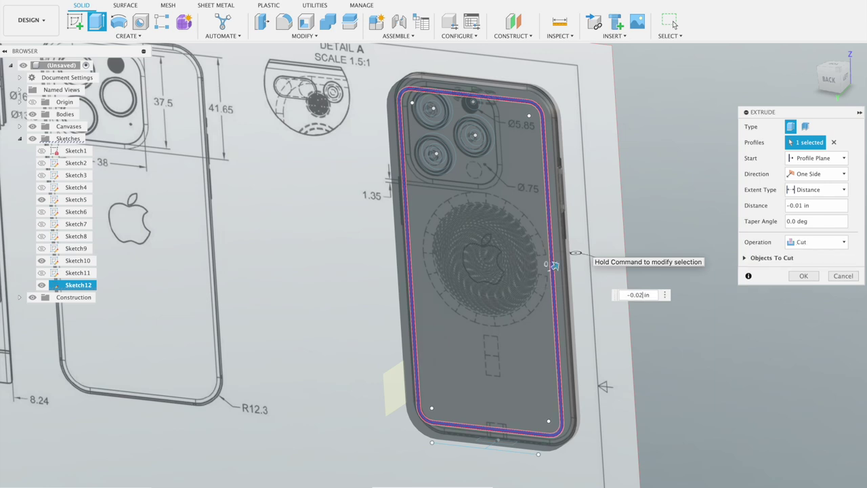
pyautogui.click(801, 277)
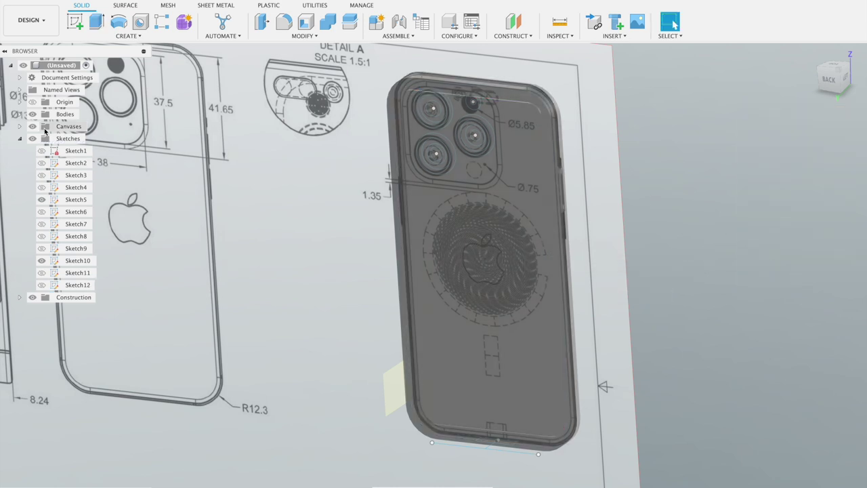
# Hide the Canvases and all Sketches, inspecting the solid phone body from the back
pyautogui.click(31, 127)
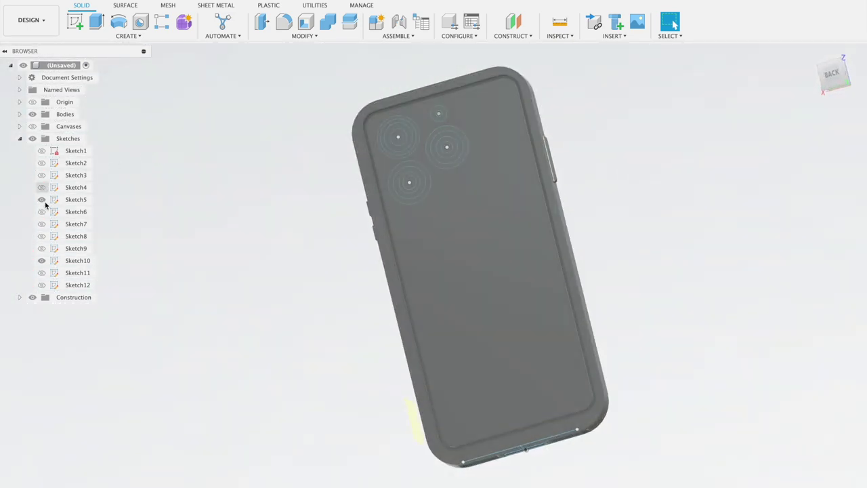
pyautogui.click(33, 139)
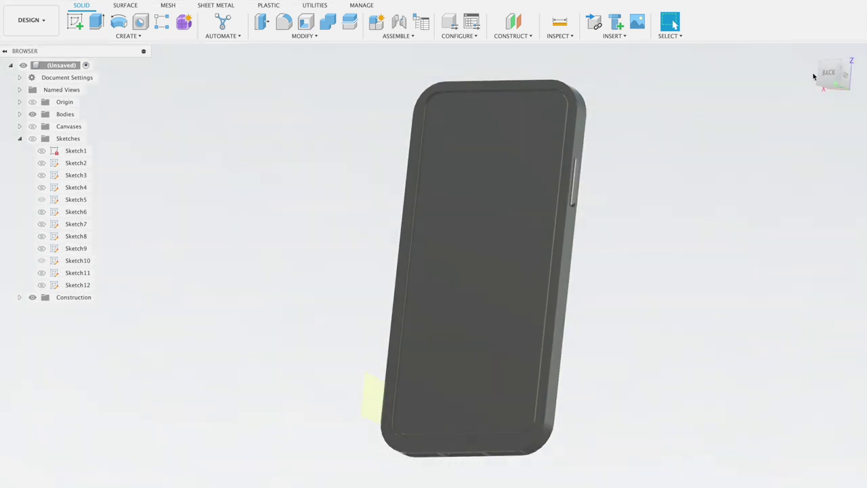
pyautogui.click(827, 83)
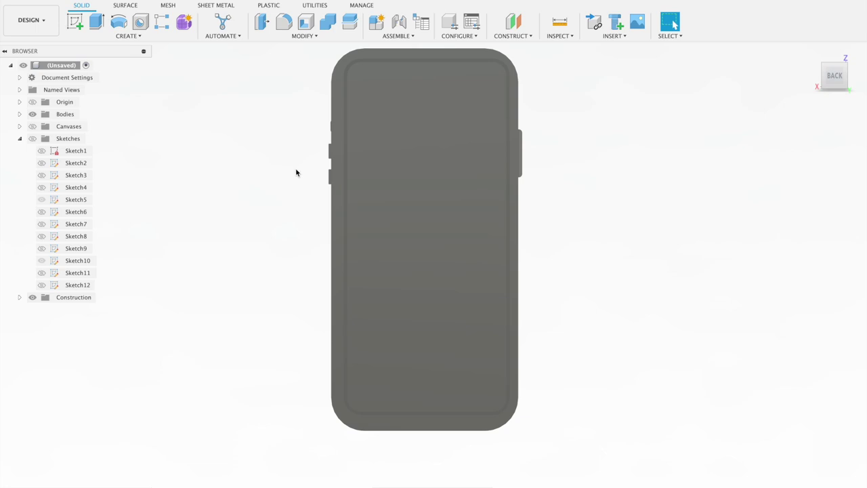
pyautogui.keyDown('shift'); pyautogui.moveTo(295, 170); pyautogui.dragTo(298, 170, button='middle'); pyautogui.keyUp('shift')
pyautogui.click(33, 139)
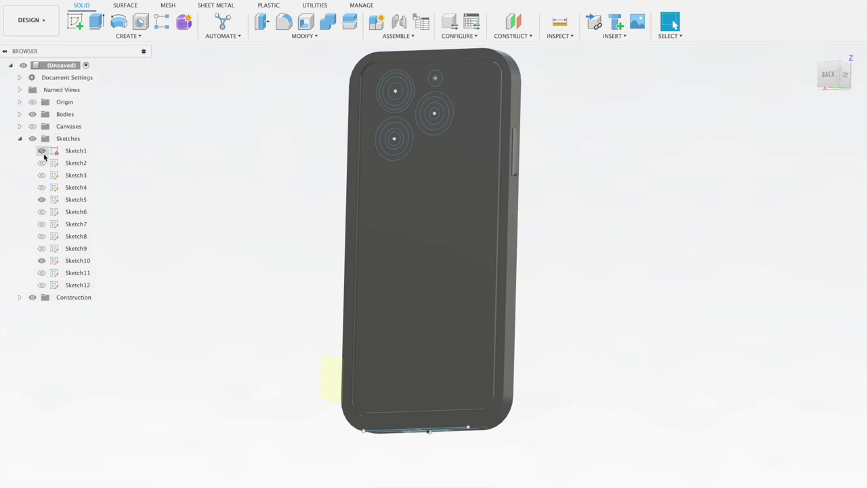
pyautogui.click(47, 163)
pyautogui.click(41, 174)
pyautogui.click(33, 138)
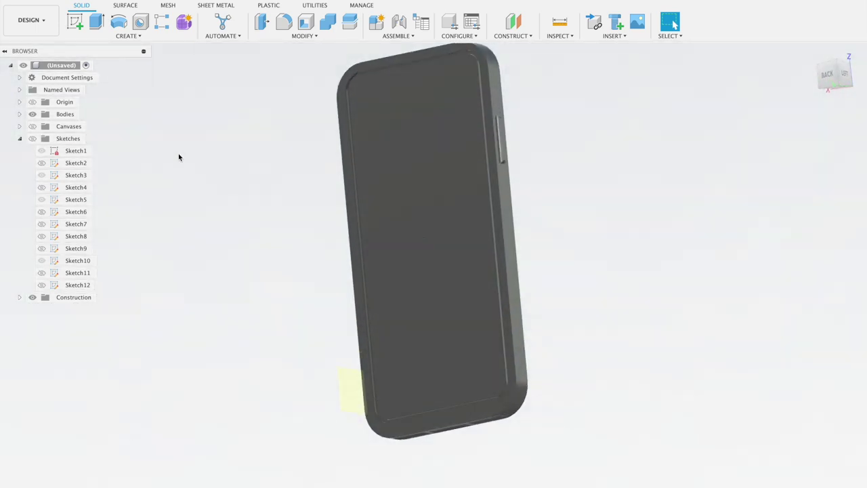
pyautogui.click(97, 22)
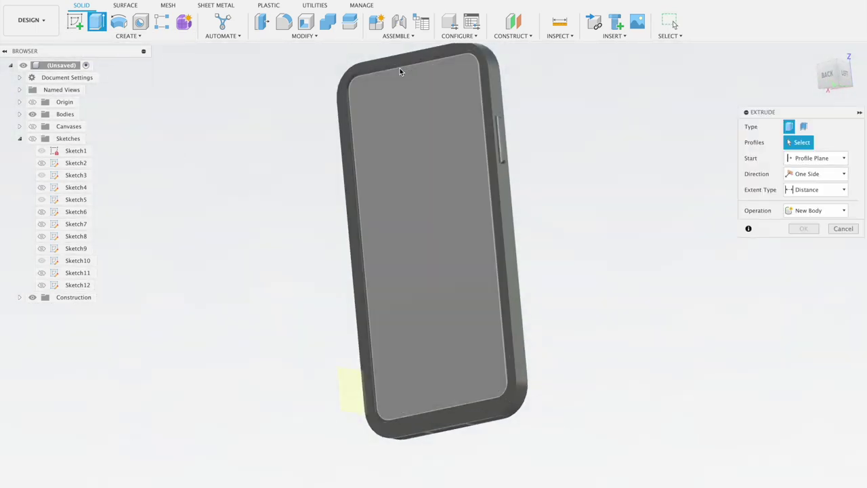
pyautogui.click(399, 65)
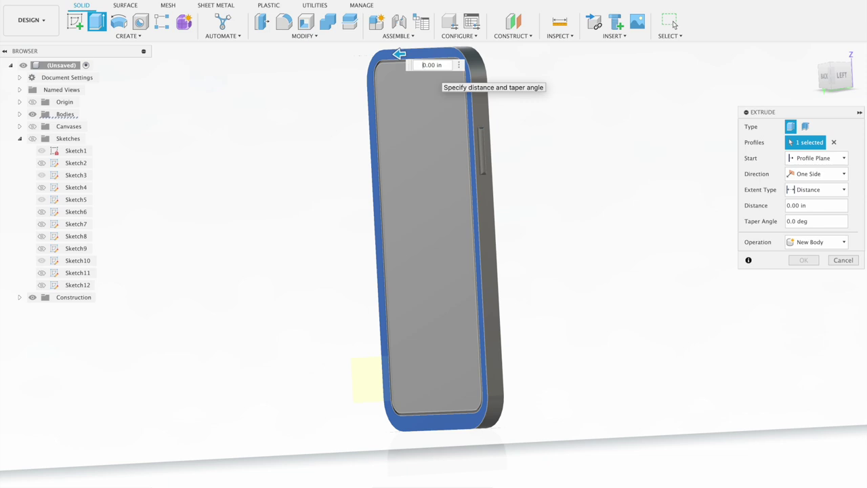
pyautogui.write('-10')
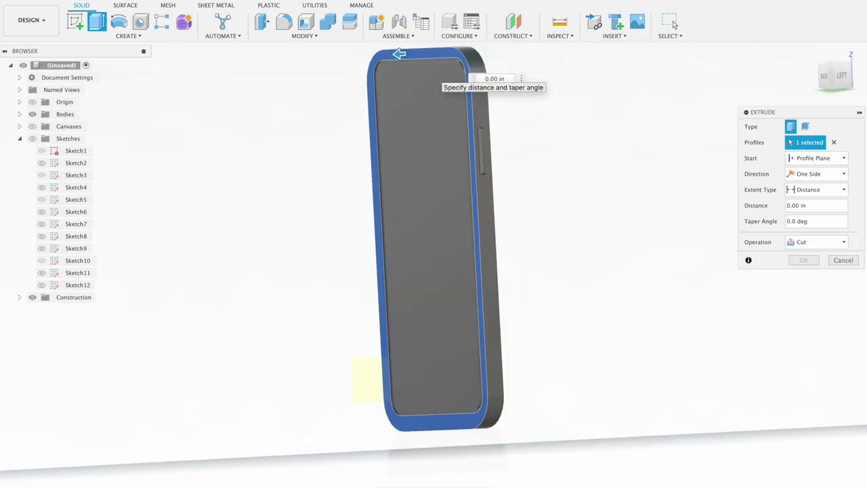
pyautogui.click(846, 262)
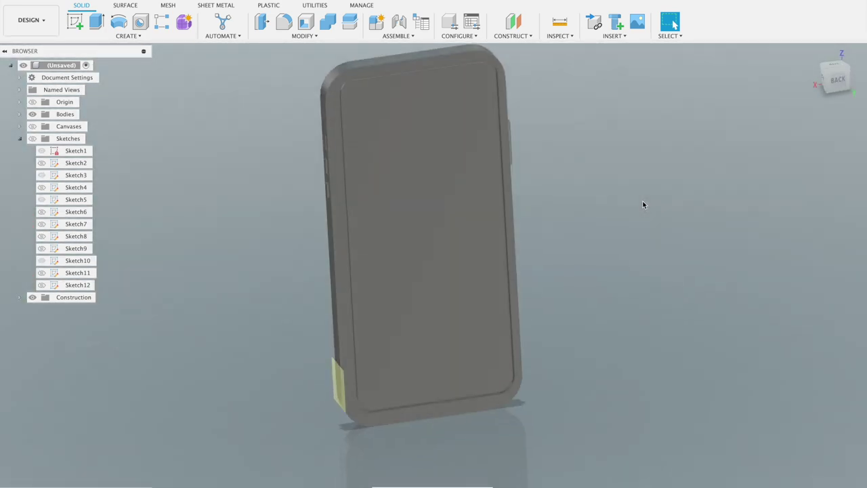
pyautogui.click(96, 22)
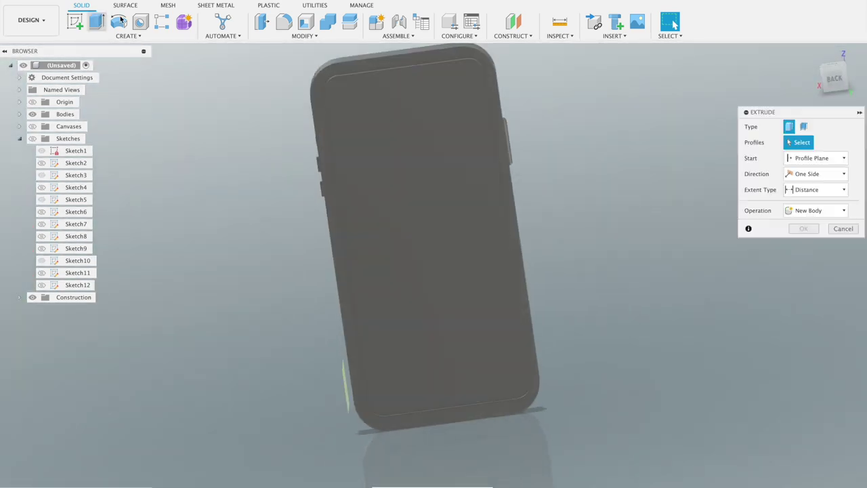
pyautogui.click(358, 100)
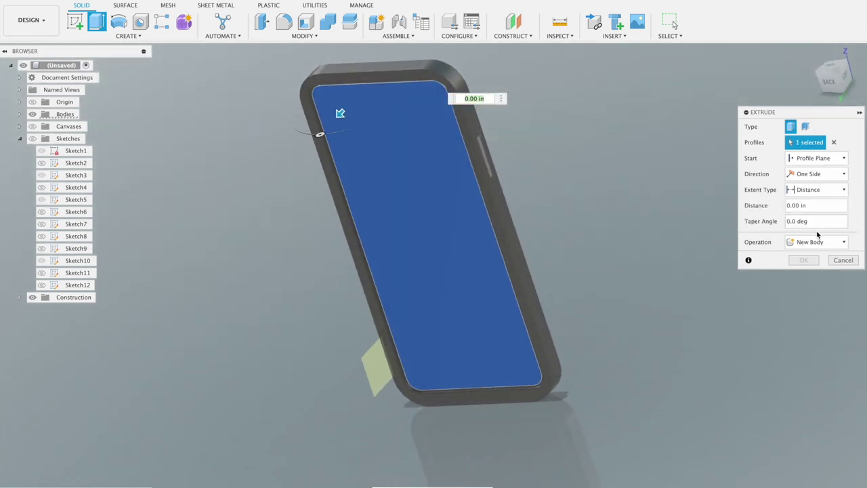
pyautogui.click(843, 261)
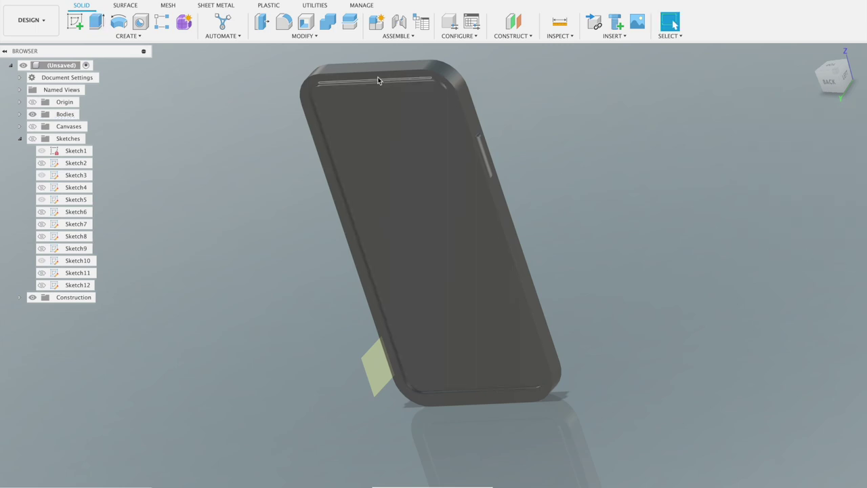
pyautogui.click(290, 36)
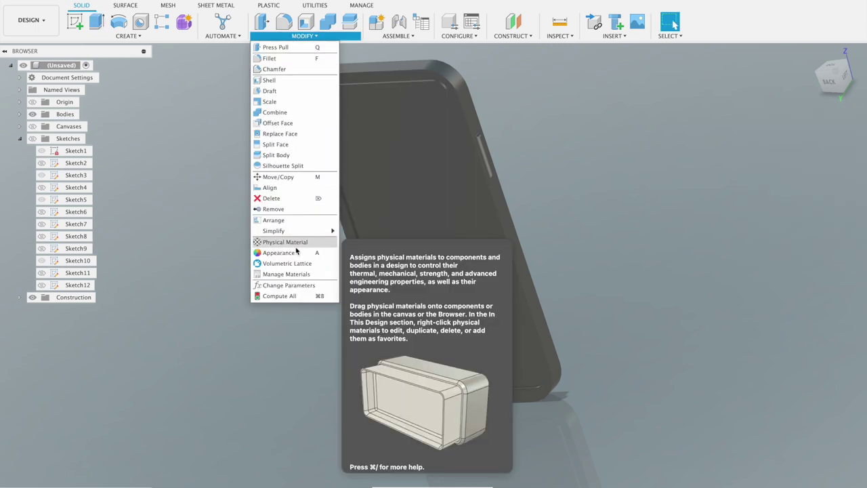
# Browse Paint > Metal Flake in the appearance library and try blue paint on the phone's back faces
pyautogui.click(296, 251)
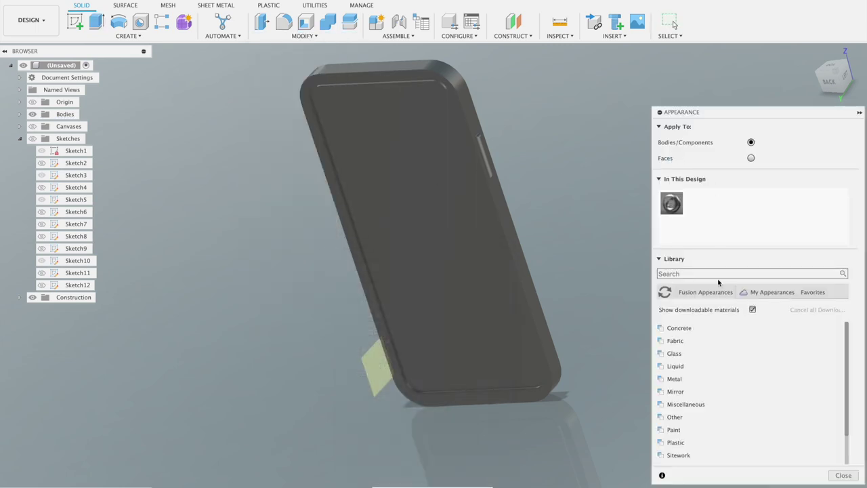
pyautogui.scroll(-1, 682, 398)
pyautogui.click(676, 394)
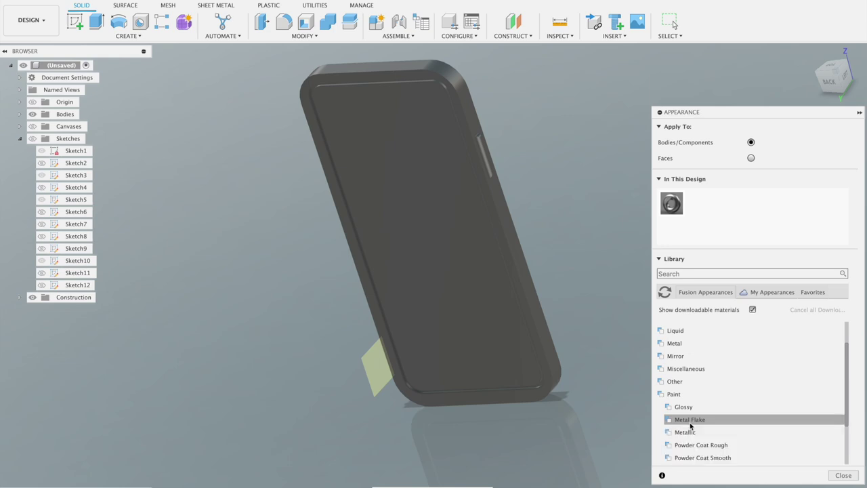
pyautogui.click(690, 421)
pyautogui.moveTo(687, 404); pyautogui.dragTo(460, 259)
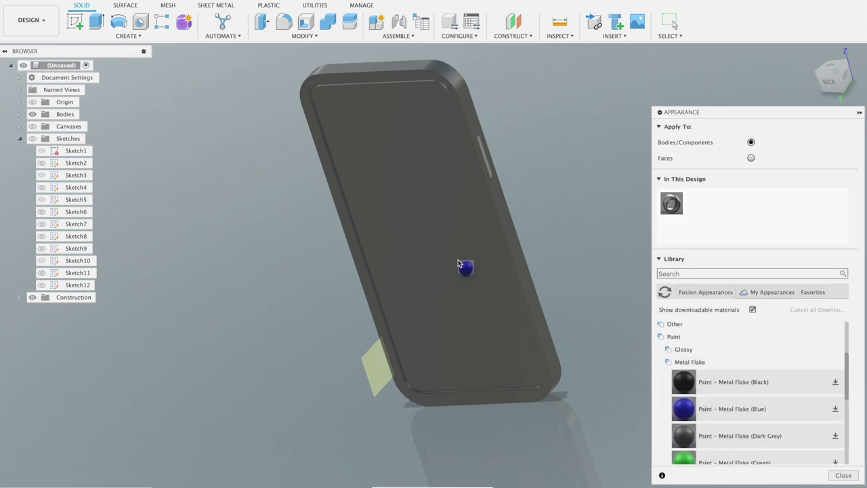
pyautogui.click(750, 159)
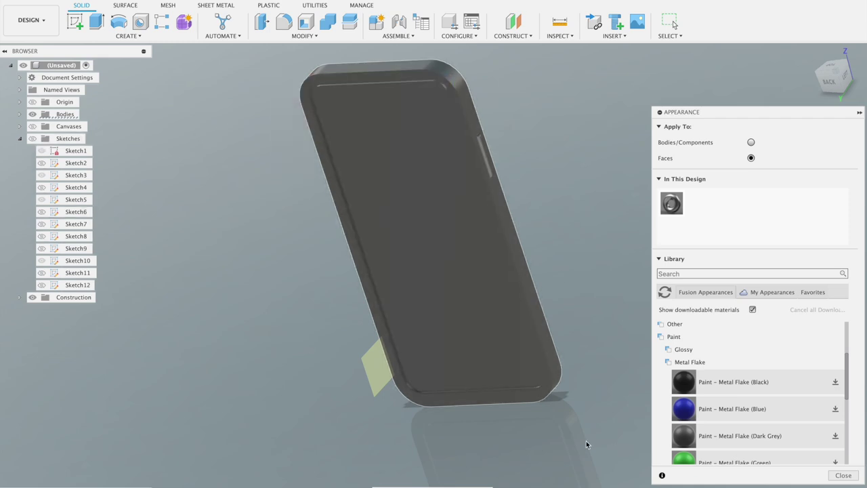
pyautogui.moveTo(587, 444); pyautogui.dragTo(470, 290)
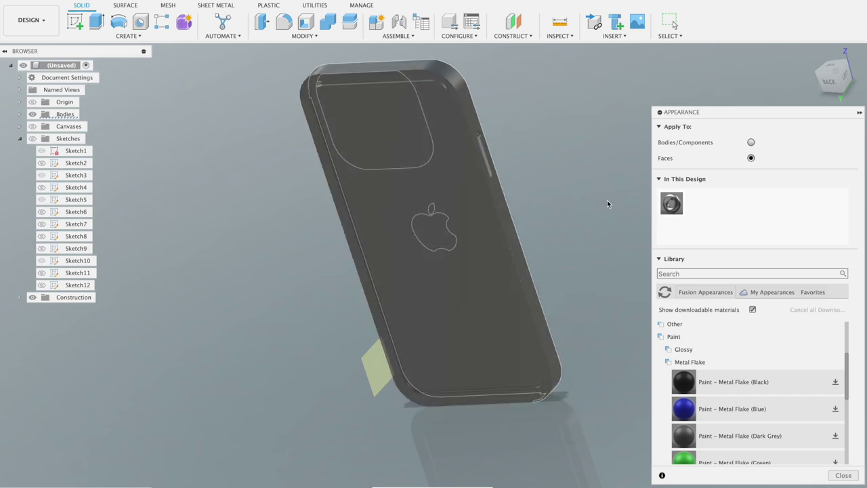
# Cancel an accidental Combine, then reopen the appearance library from the Modify menu
pyautogui.click(328, 22)
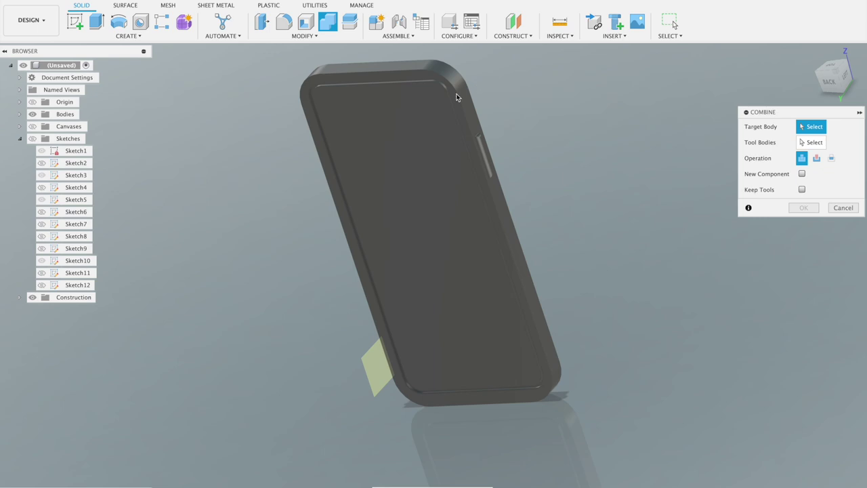
pyautogui.click(445, 102)
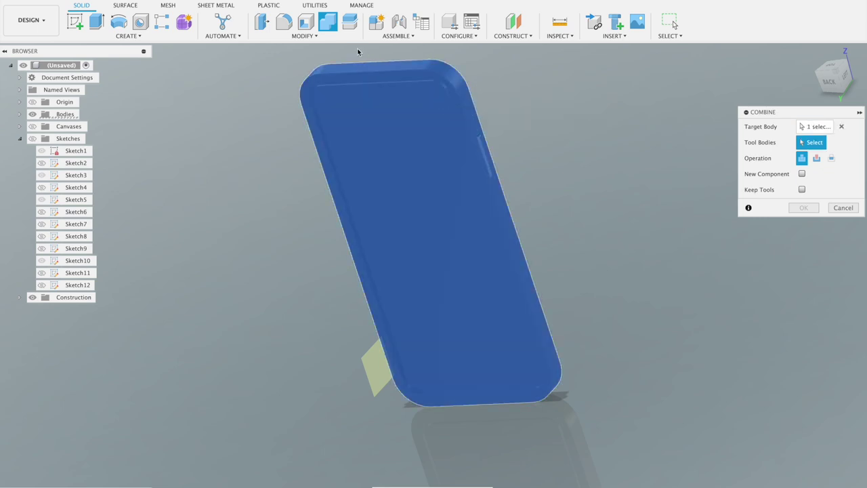
pyautogui.click(841, 126)
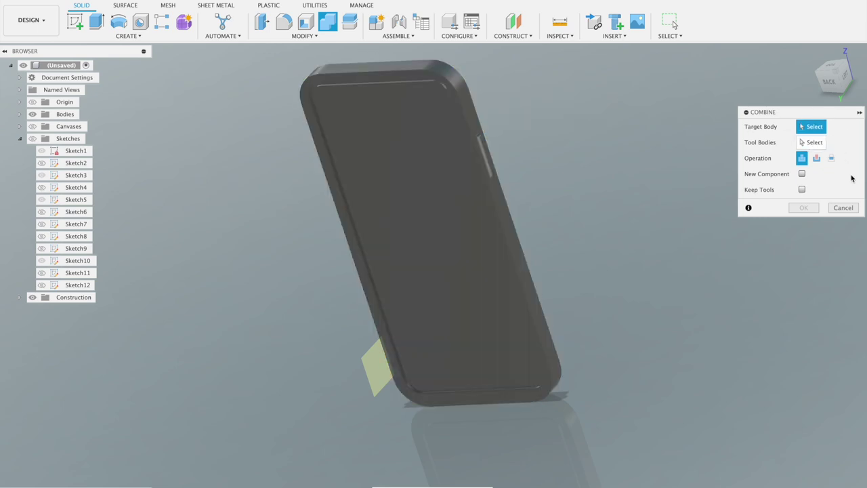
pyautogui.click(854, 210)
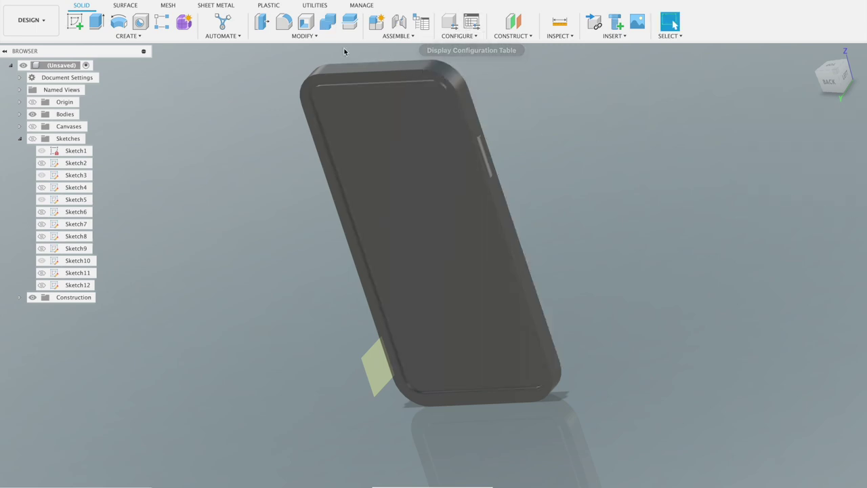
pyautogui.click(315, 36)
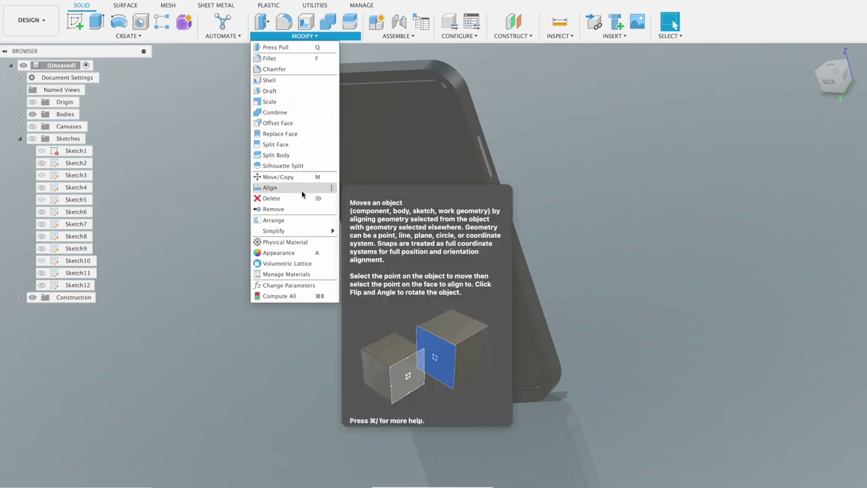
pyautogui.click(291, 252)
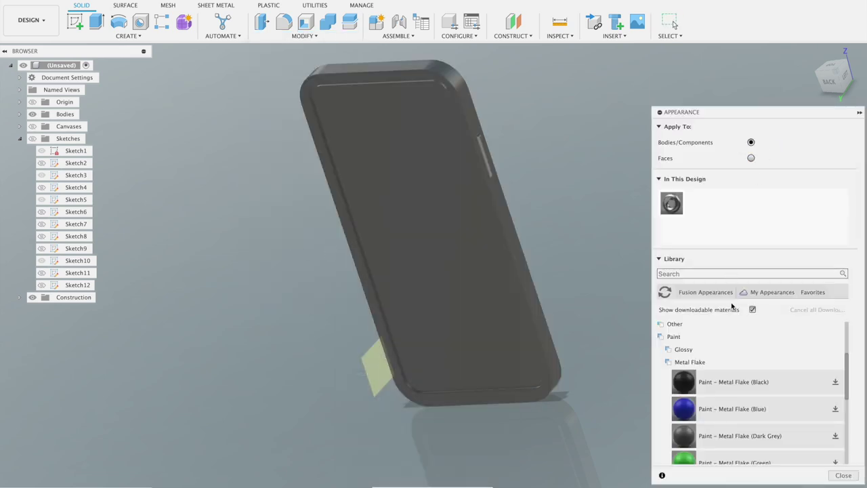
# Apply the Mirror appearance from the Appearance panel to the phone body, then turn the view to its back
pyautogui.click(697, 336)
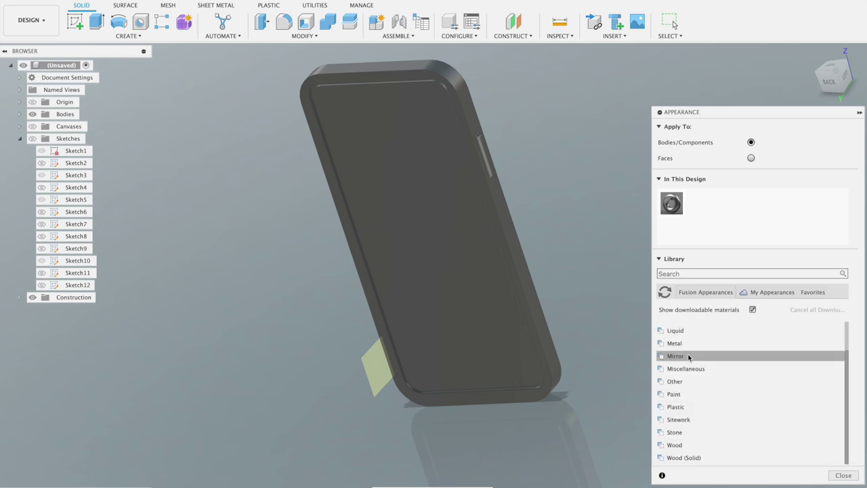
pyautogui.click(687, 355)
pyautogui.moveTo(675, 375); pyautogui.dragTo(480, 292)
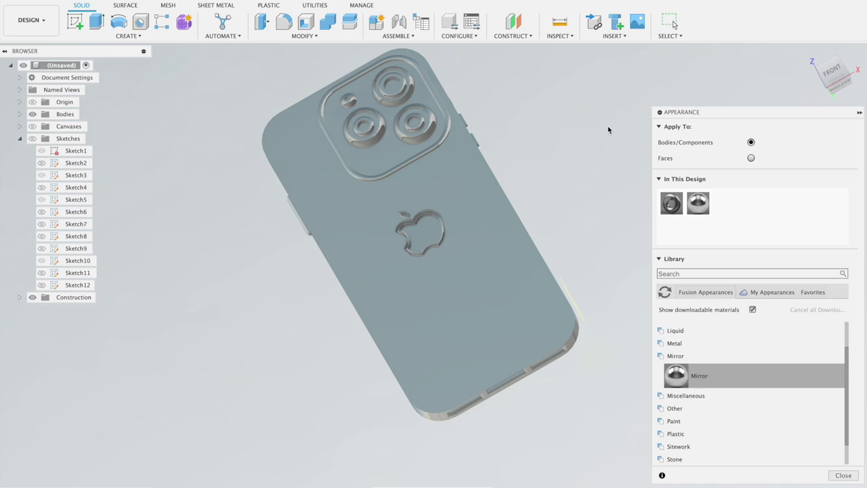
pyautogui.click(833, 71)
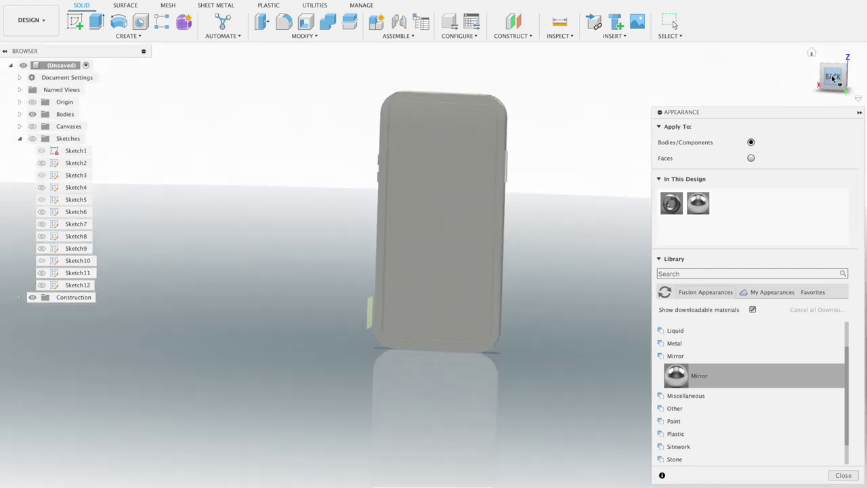
pyautogui.click(833, 78)
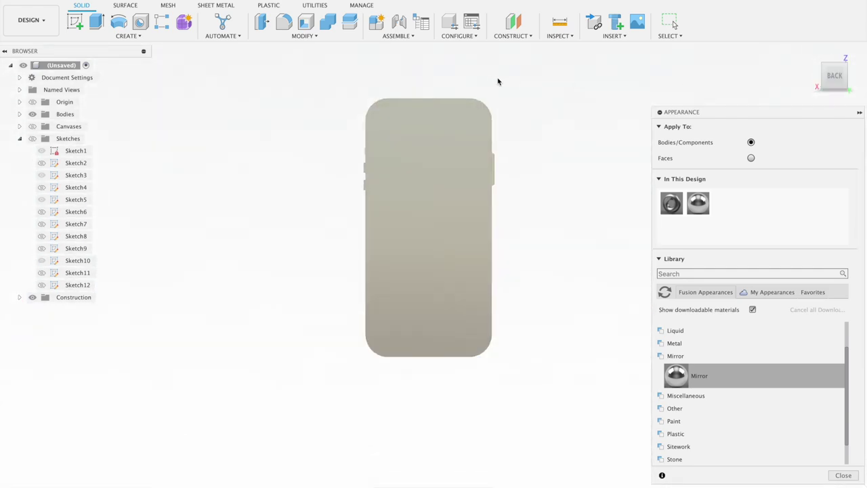
# Start a sketch on the phone's face and draw a thin earpiece-slot rectangle along the top edge
pyautogui.click(75, 21)
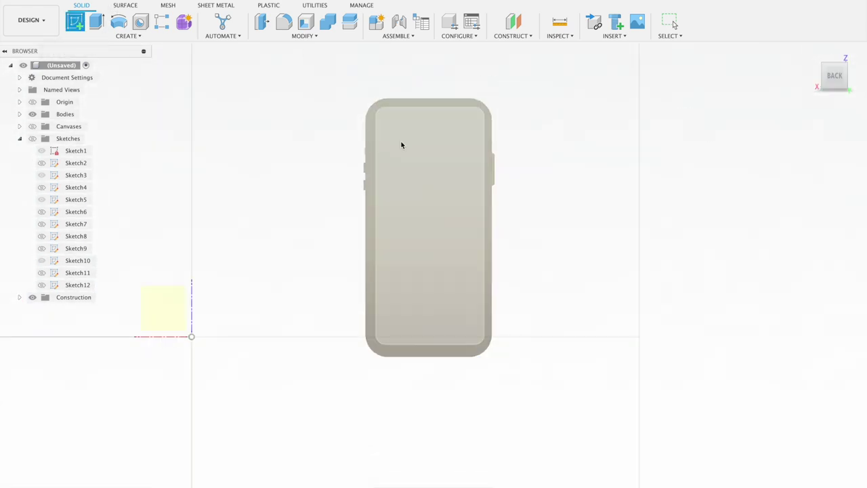
pyautogui.click(401, 143)
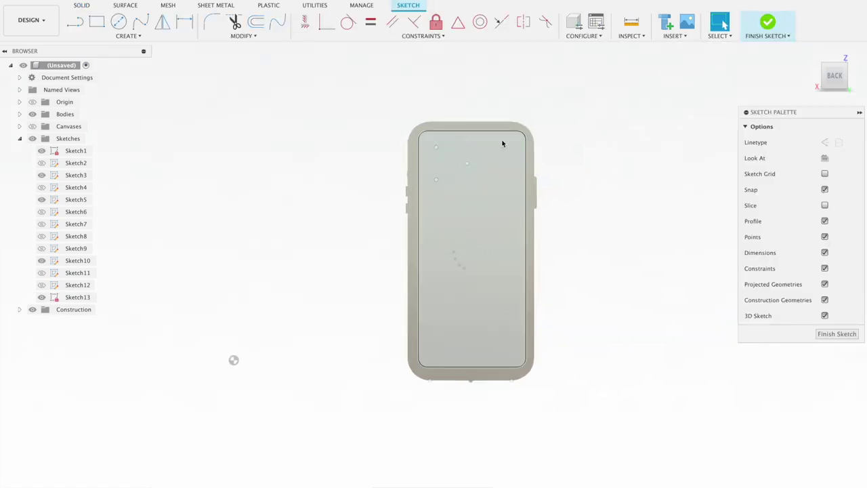
pyautogui.click(96, 22)
pyautogui.scroll(3, 467, 129)
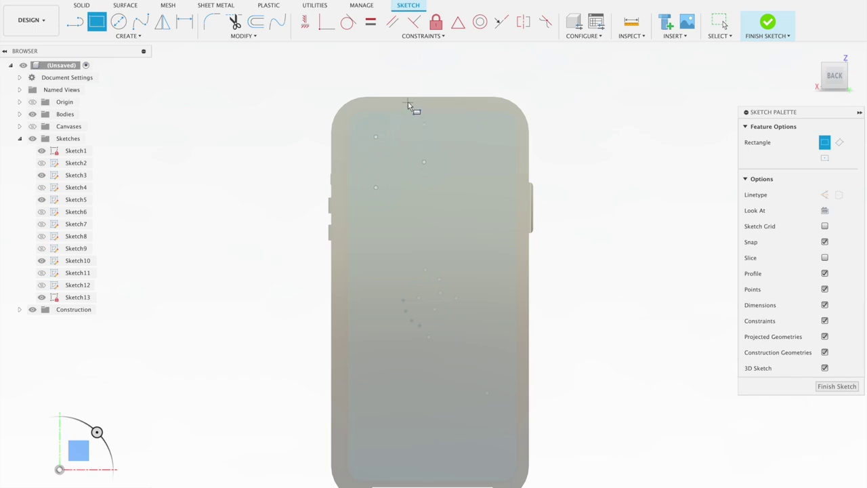
pyautogui.click(406, 99)
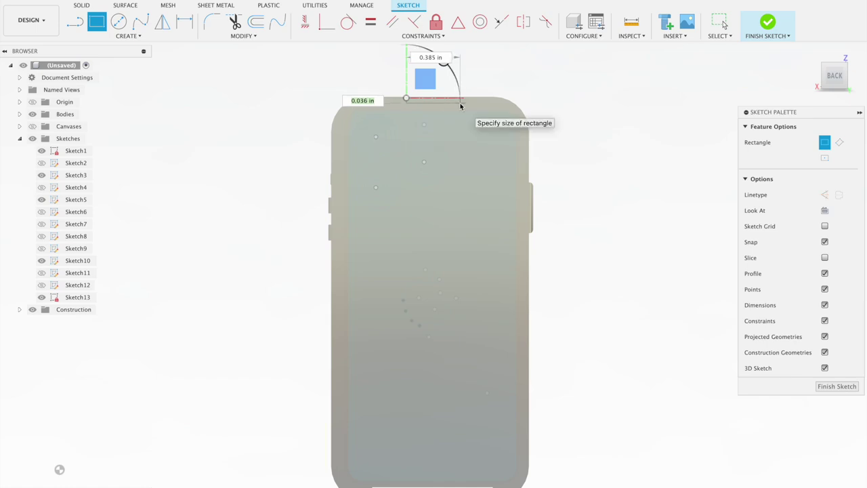
pyautogui.click(460, 103)
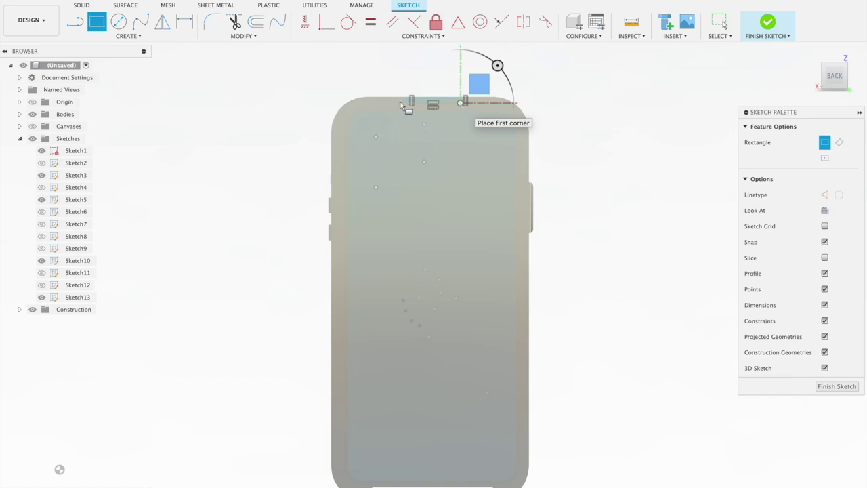
pyautogui.click(122, 22)
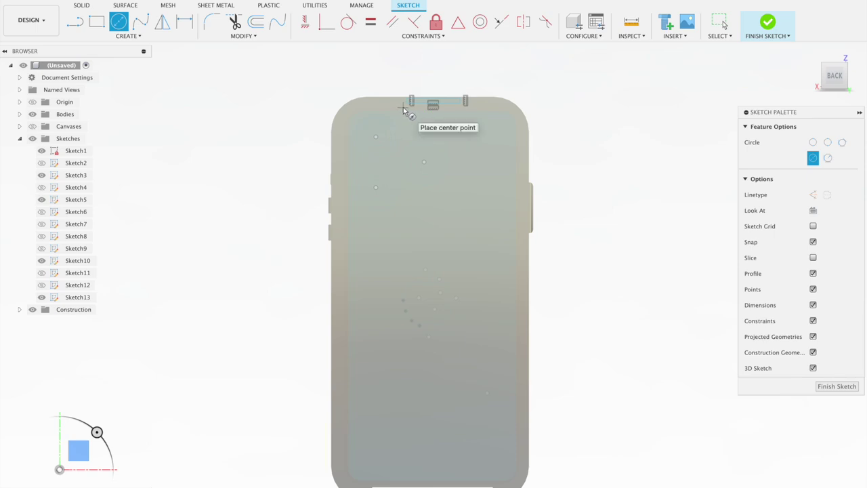
# Place a small camera circle near the top edge and offset it
pyautogui.click(404, 109)
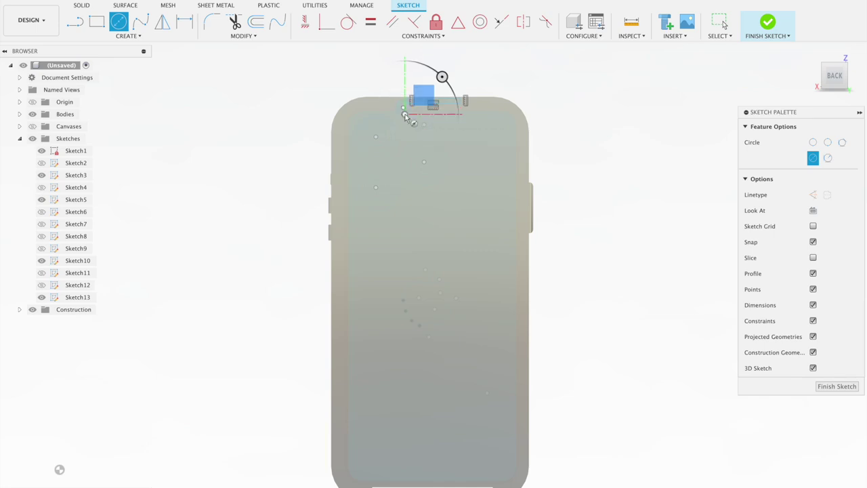
pyautogui.scroll(3, 575, 76)
pyautogui.scroll(-1, 571, 74)
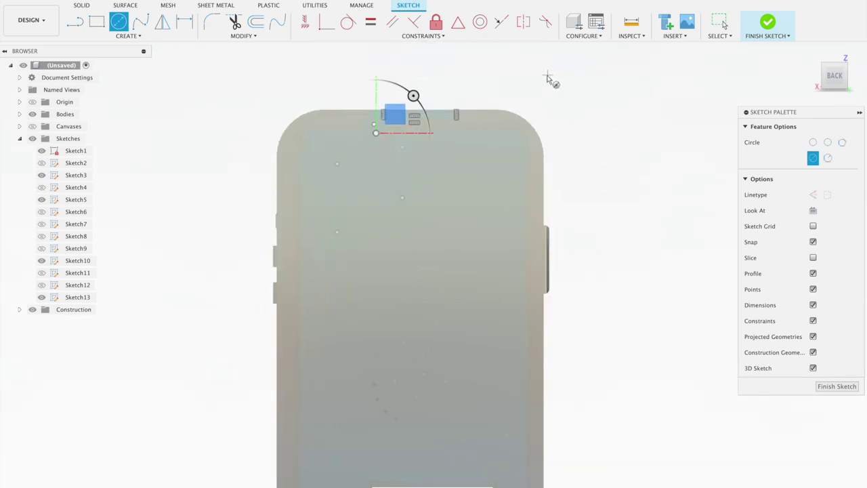
pyautogui.click(256, 22)
pyautogui.click(367, 130)
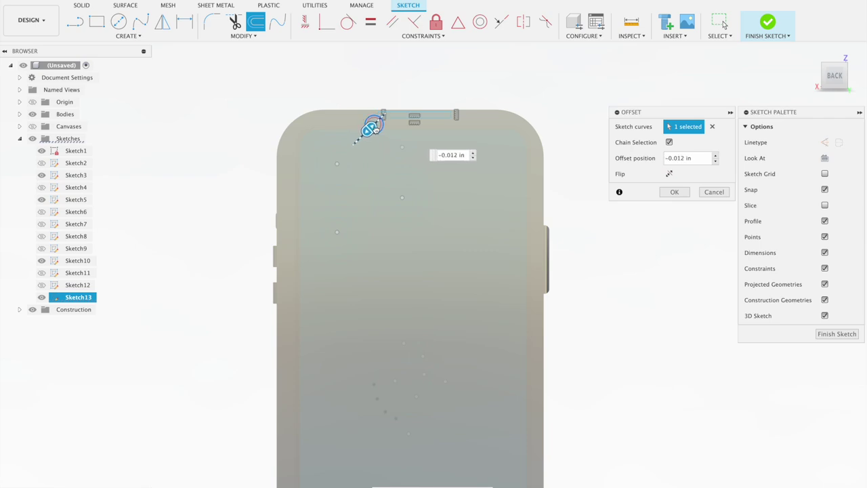
pyautogui.click(674, 192)
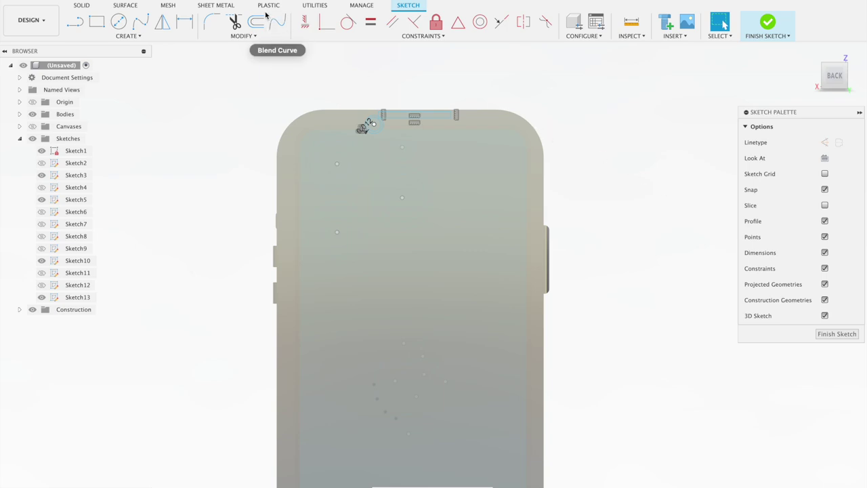
# Trim away the small arc at the top edge and zoom in on the bezel
pyautogui.click(233, 22)
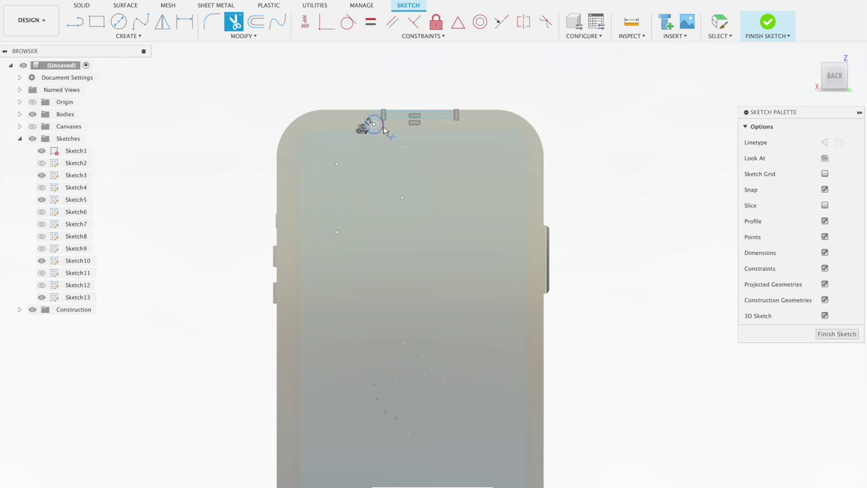
pyautogui.click(382, 129)
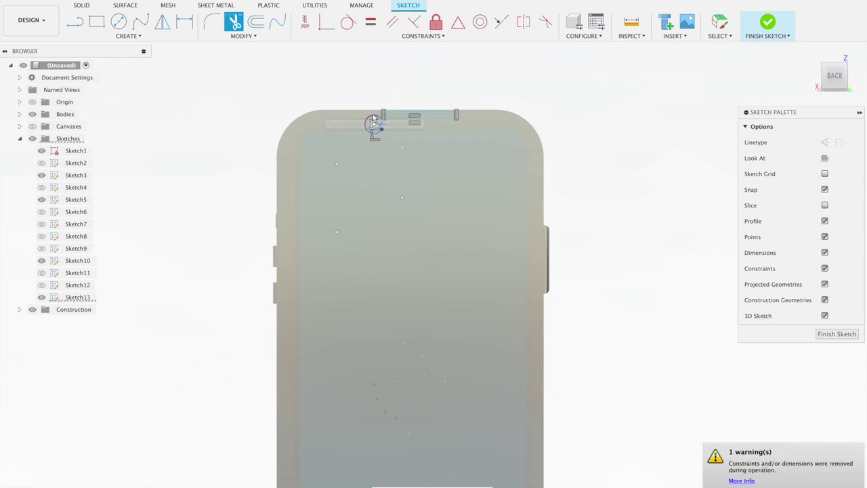
pyautogui.scroll(1, 383, 87)
pyautogui.scroll(1, 382, 87)
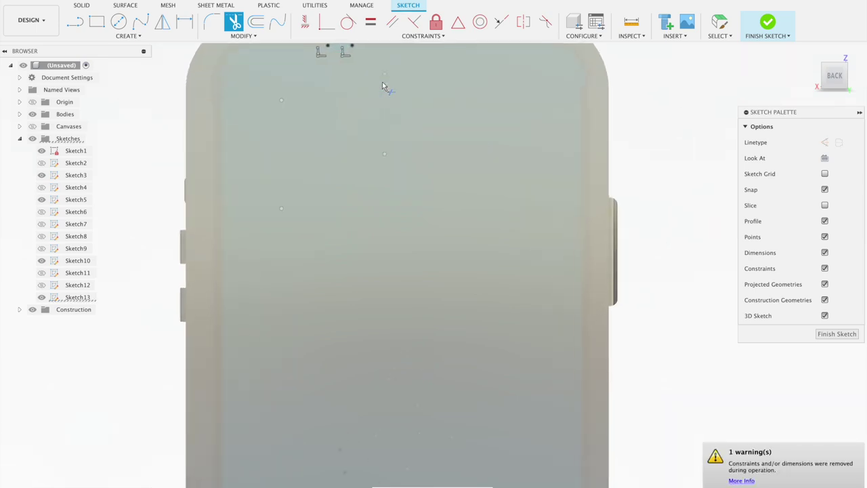
pyautogui.scroll(2, 383, 87)
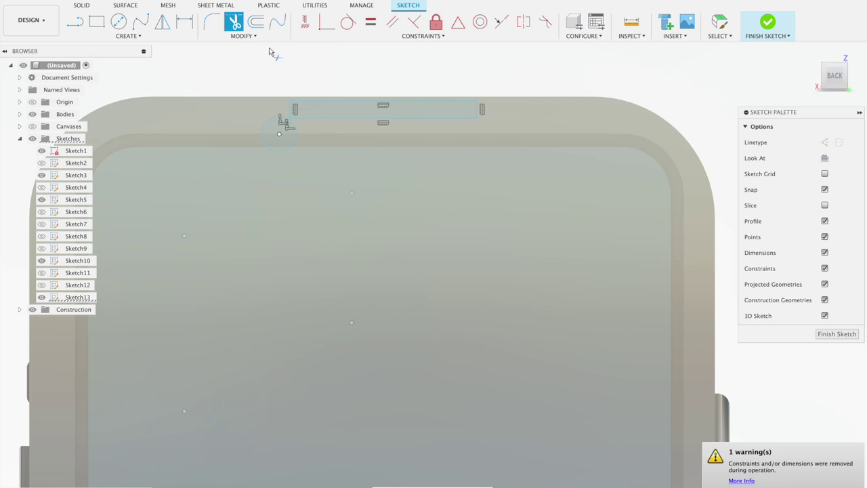
pyautogui.click(256, 22)
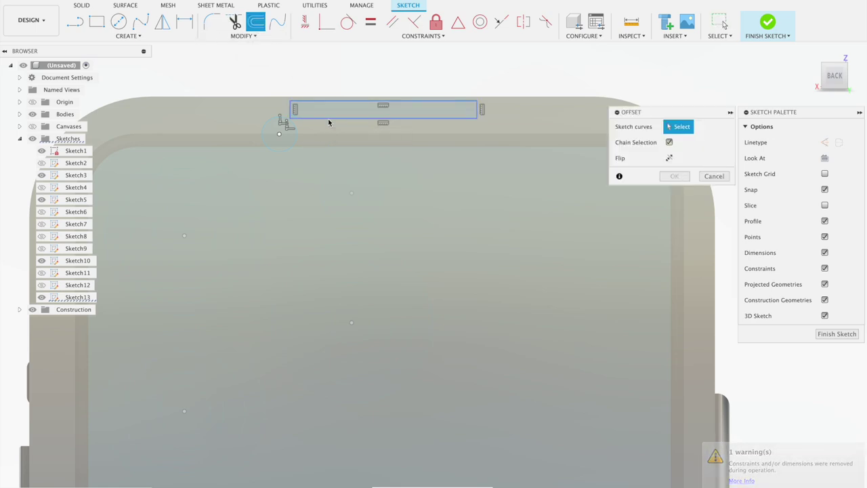
# Abandon a 0.025 in slot offset and trim the short stray segment beside the slot
pyautogui.click(329, 122)
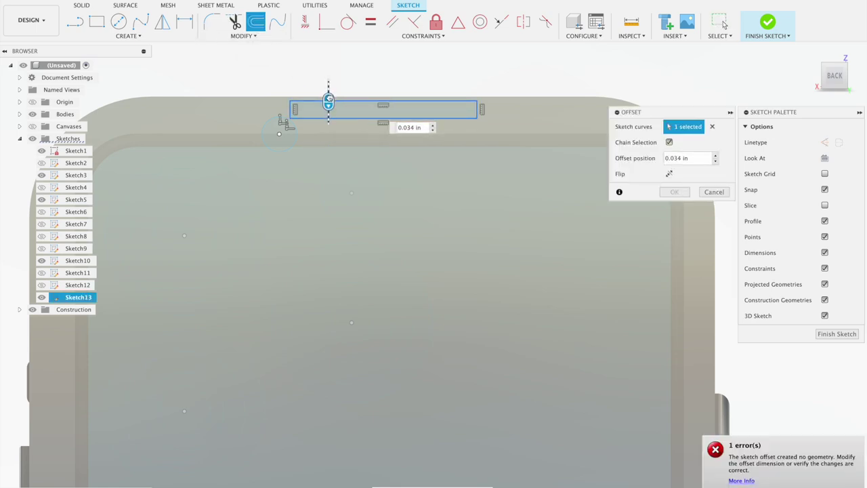
pyautogui.moveTo(329, 101); pyautogui.dragTo(330, 103)
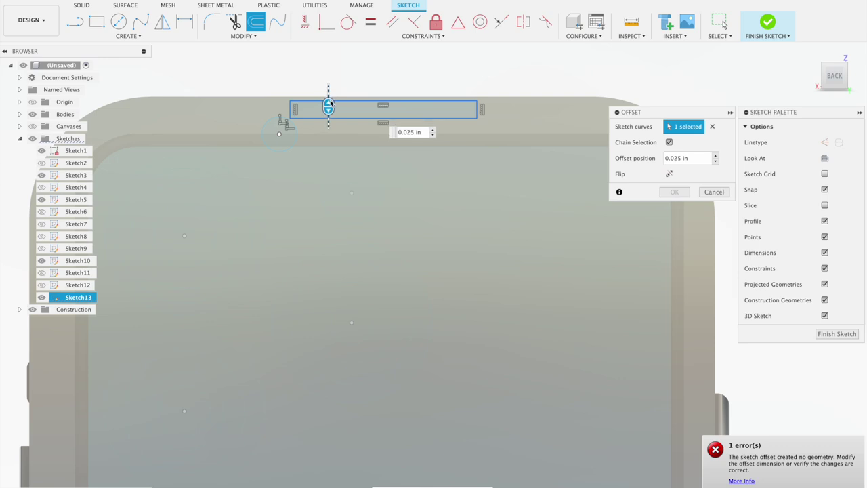
pyautogui.click(712, 192)
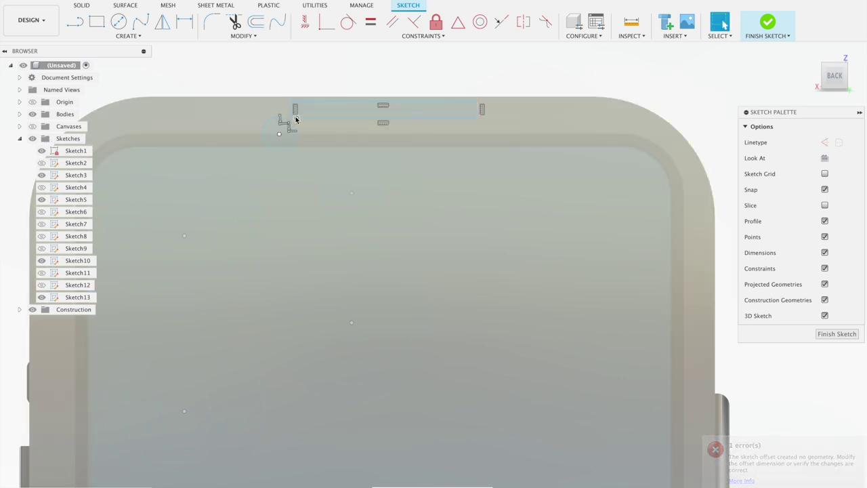
pyautogui.scroll(5, 256, 129)
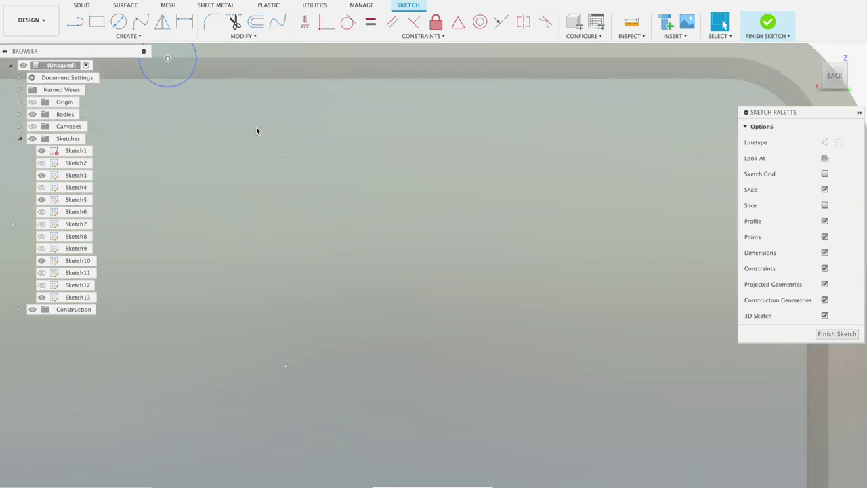
pyautogui.scroll(-3, 256, 131)
pyautogui.click(234, 21)
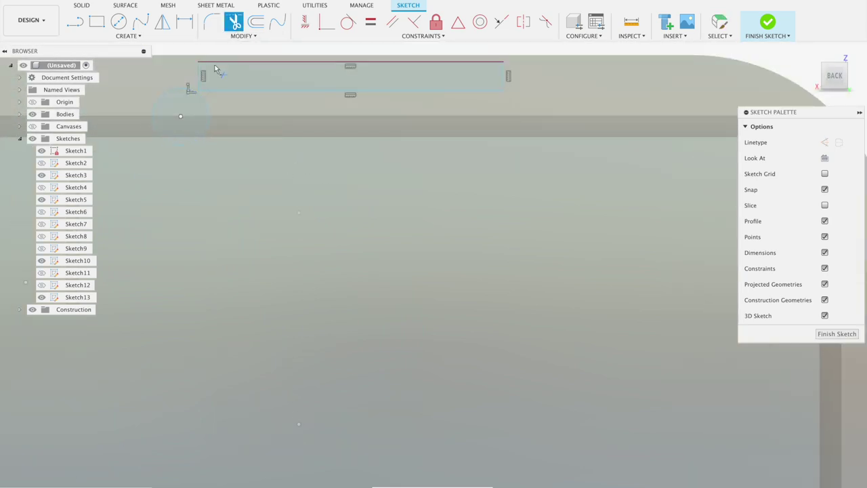
pyautogui.click(205, 86)
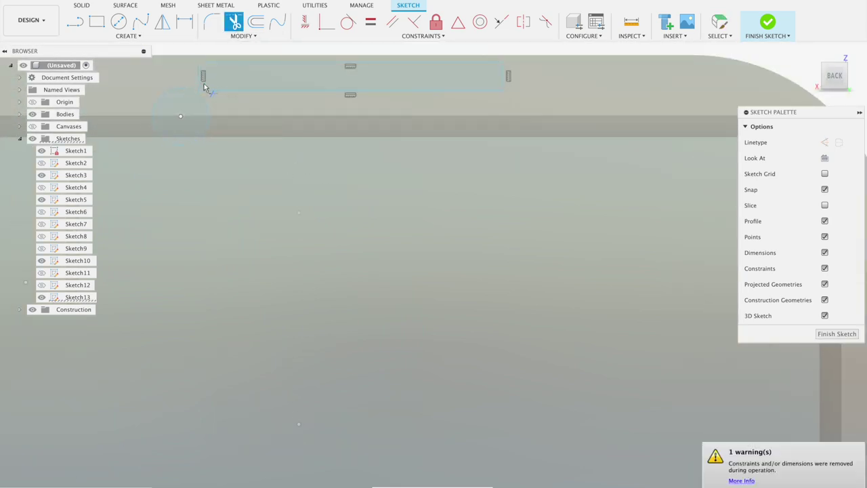
# Retry and cancel a 0.037 in slot offset, then check the slot's profile and edge selections
pyautogui.click(256, 22)
pyautogui.click(258, 91)
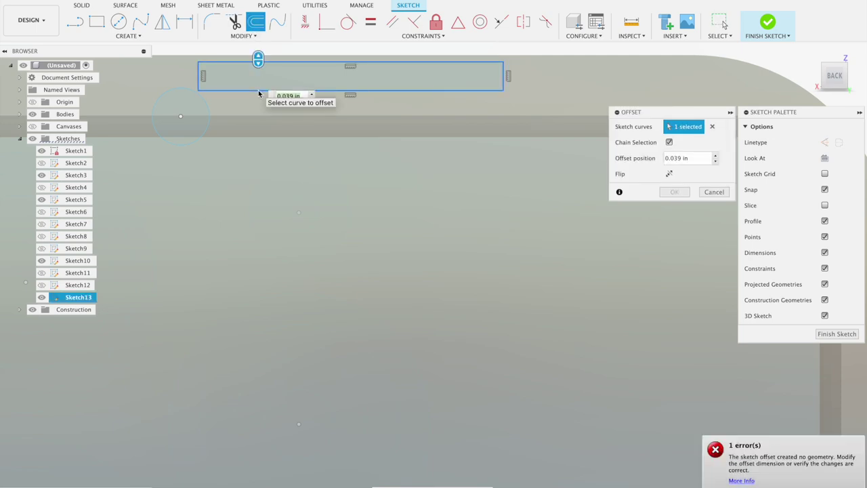
pyautogui.moveTo(258, 62); pyautogui.dragTo(258, 60)
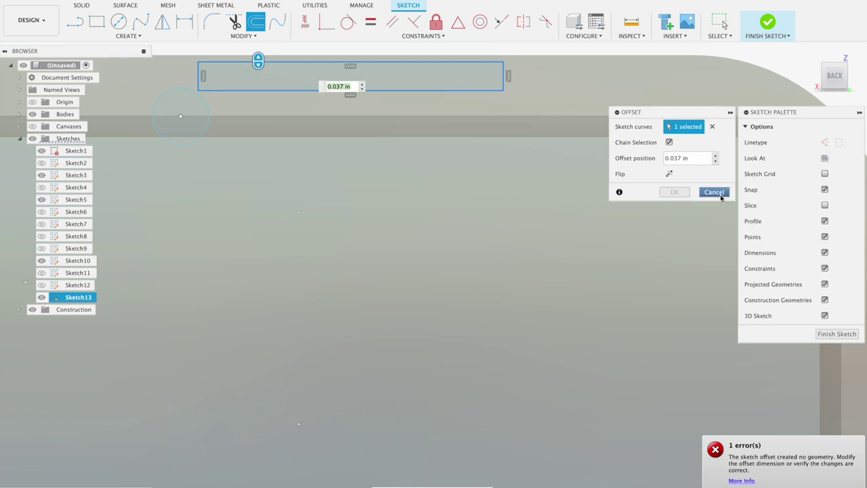
pyautogui.click(720, 194)
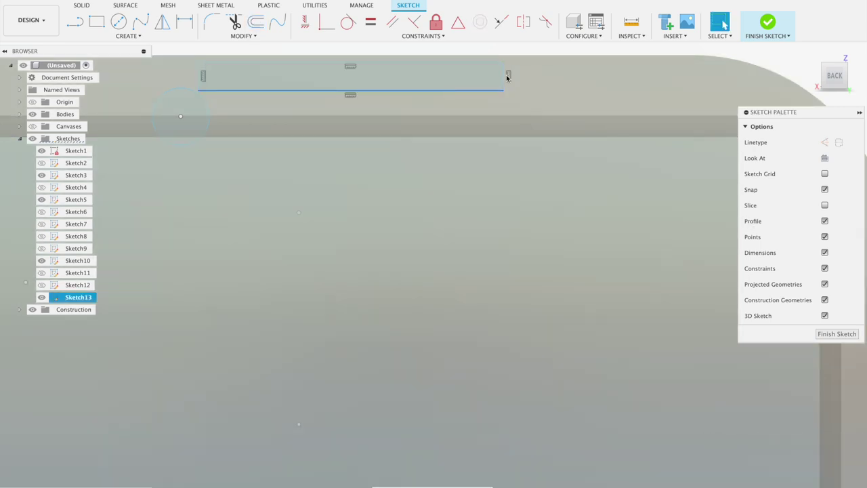
pyautogui.click(502, 79)
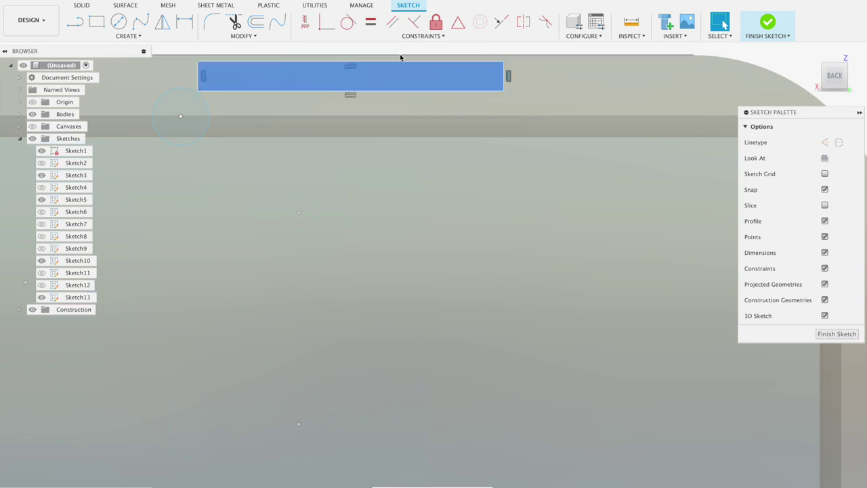
pyautogui.click(202, 78)
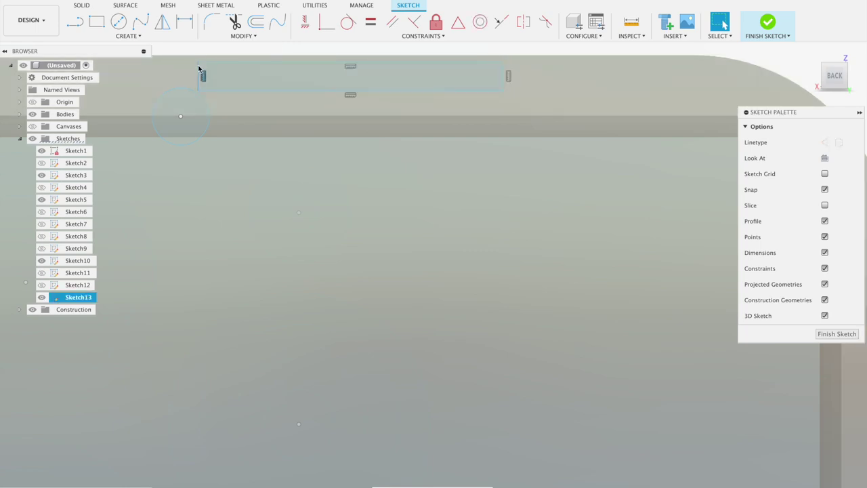
pyautogui.click(199, 64)
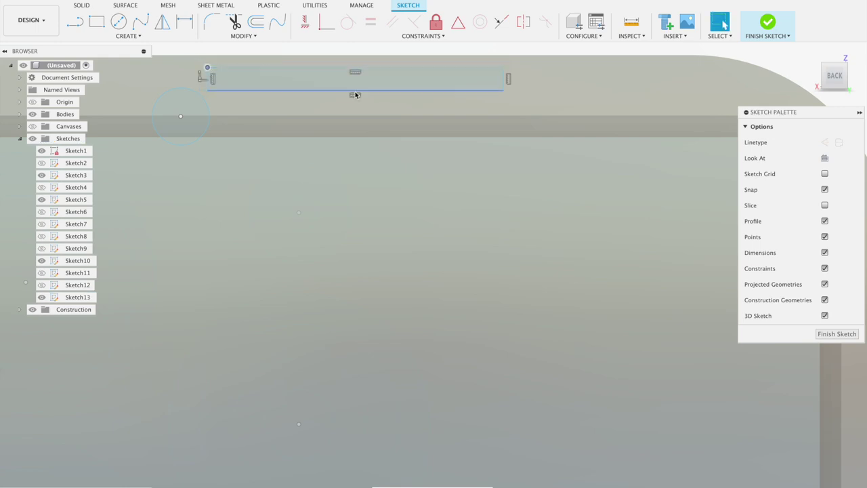
pyautogui.click(502, 91)
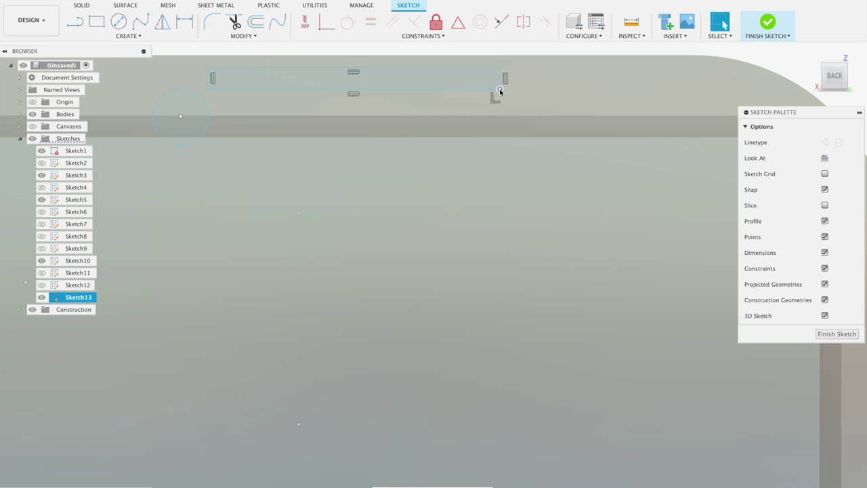
# Offset the camera circle 0.02 in inward (-0.02 in) and finish the sketch
pyautogui.click(256, 23)
pyautogui.click(210, 118)
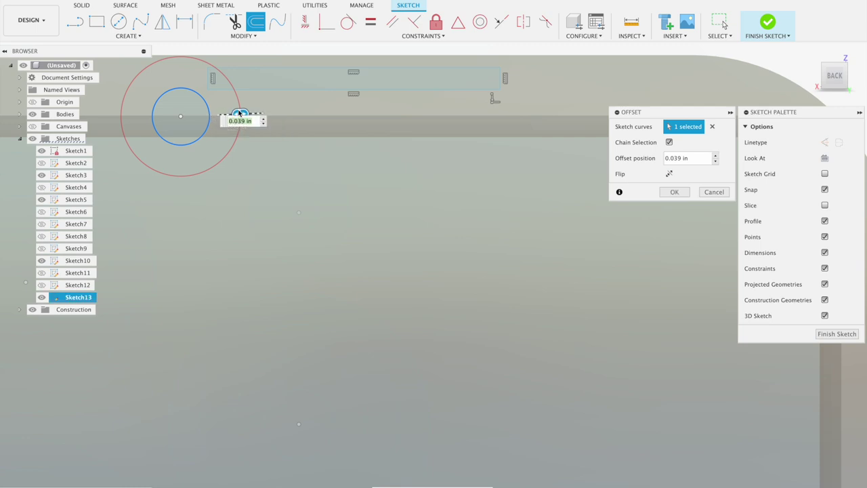
pyautogui.moveTo(225, 112); pyautogui.dragTo(195, 111)
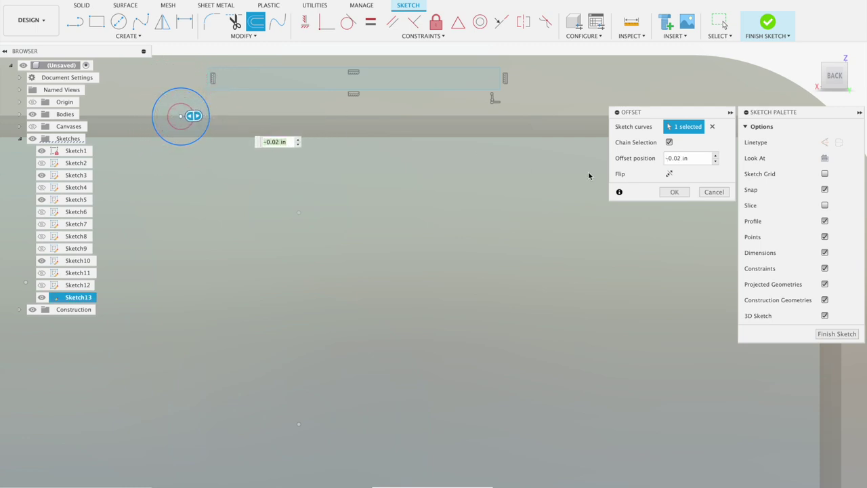
pyautogui.click(667, 193)
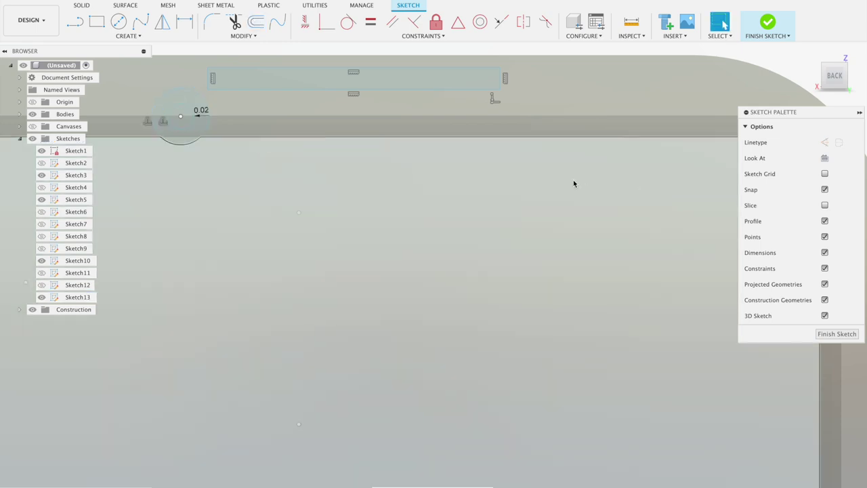
pyautogui.scroll(-2, 573, 179)
pyautogui.scroll(-1, 573, 180)
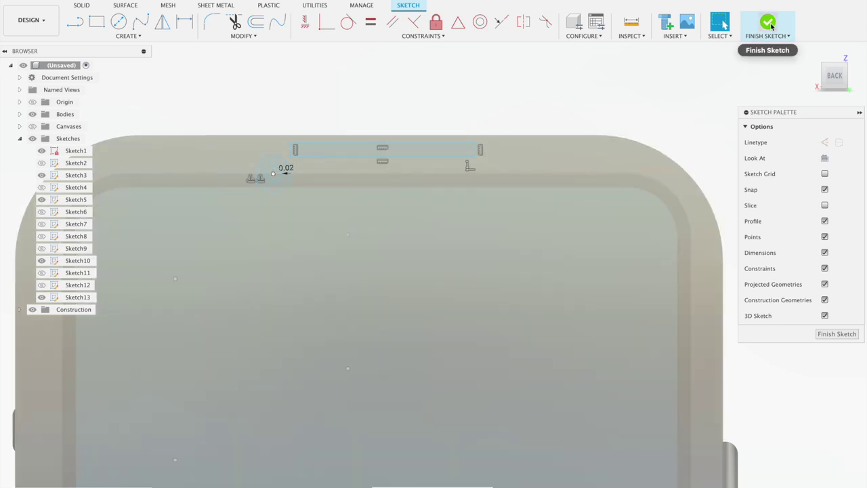
pyautogui.click(768, 24)
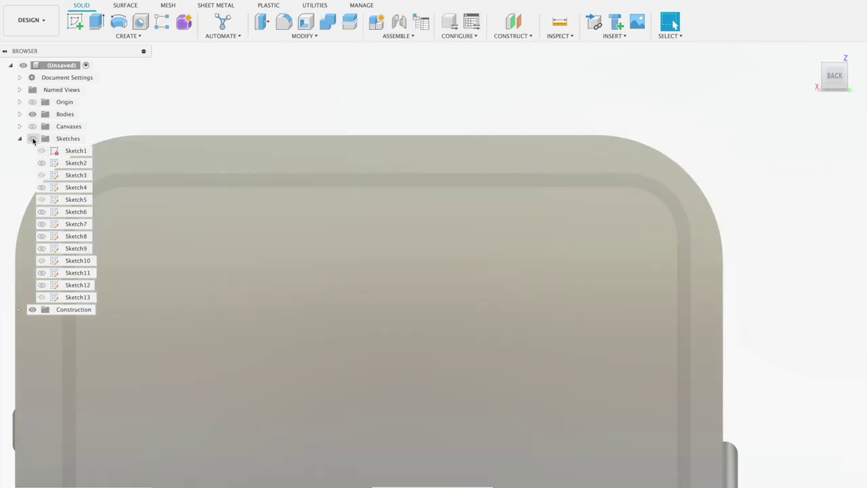
# Extrude-cut the earpiece slot plus the camera circle's ring and inner disc 0.01 in into the bezel
pyautogui.click(96, 22)
pyautogui.click(327, 155)
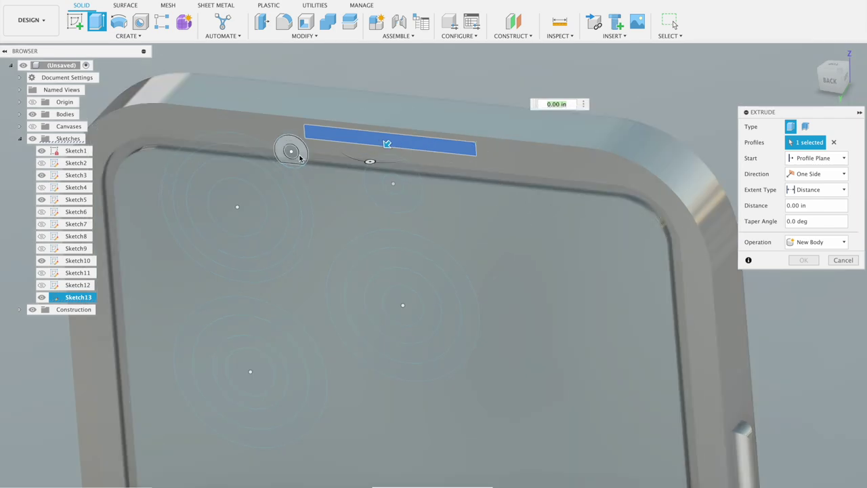
pyautogui.click(292, 152)
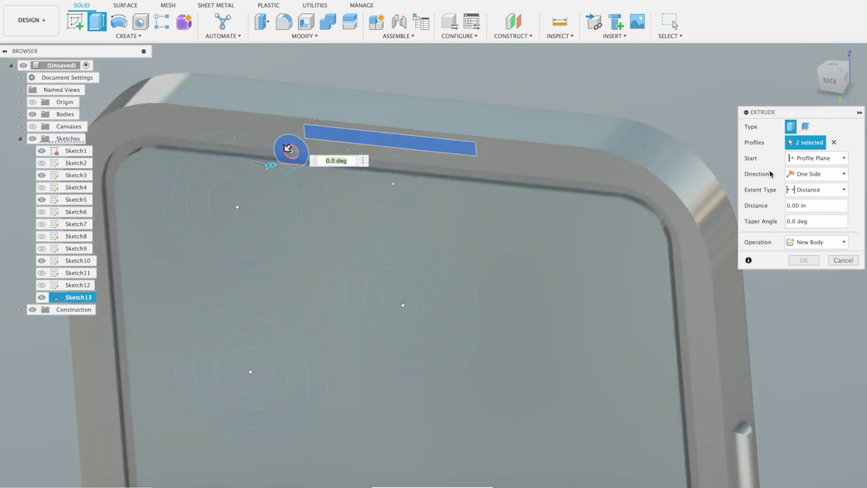
pyautogui.click(841, 262)
pyautogui.click(96, 21)
pyautogui.click(326, 138)
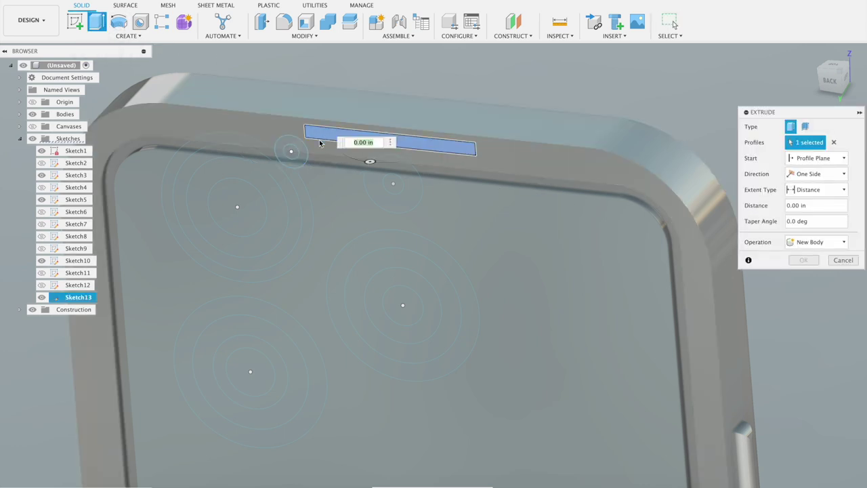
pyautogui.click(291, 150)
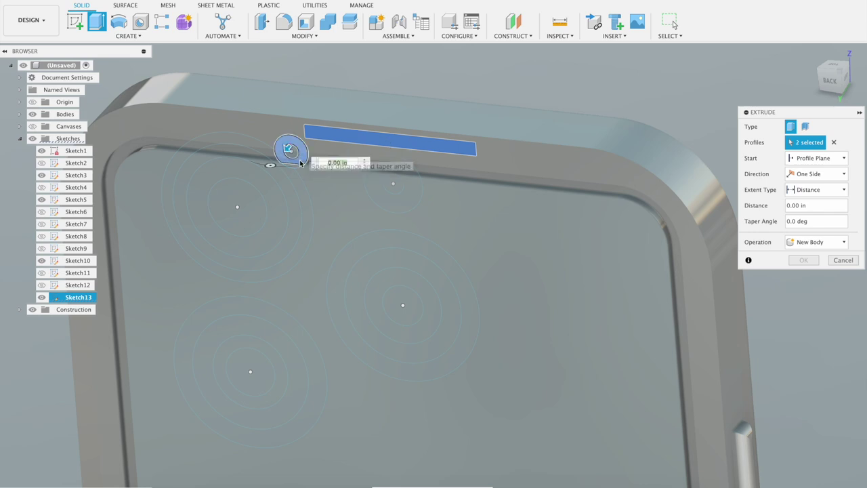
pyautogui.click(294, 164)
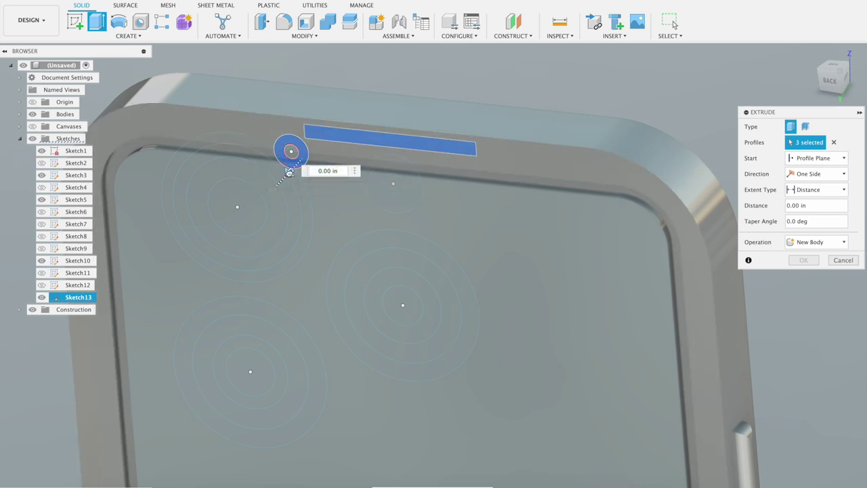
pyautogui.moveTo(289, 172); pyautogui.dragTo(289, 174)
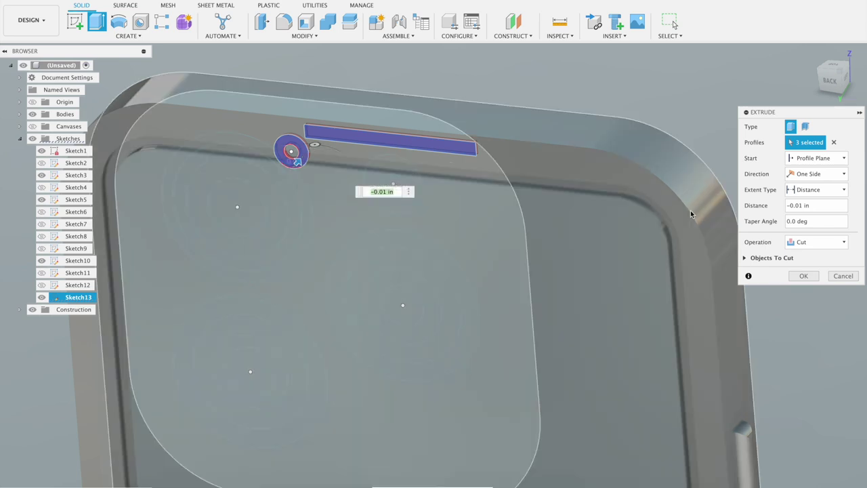
pyautogui.click(803, 275)
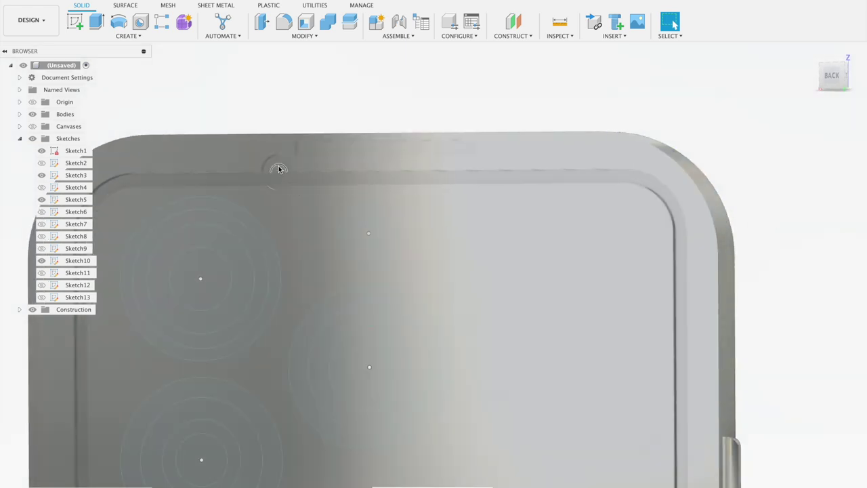
pyautogui.click(96, 21)
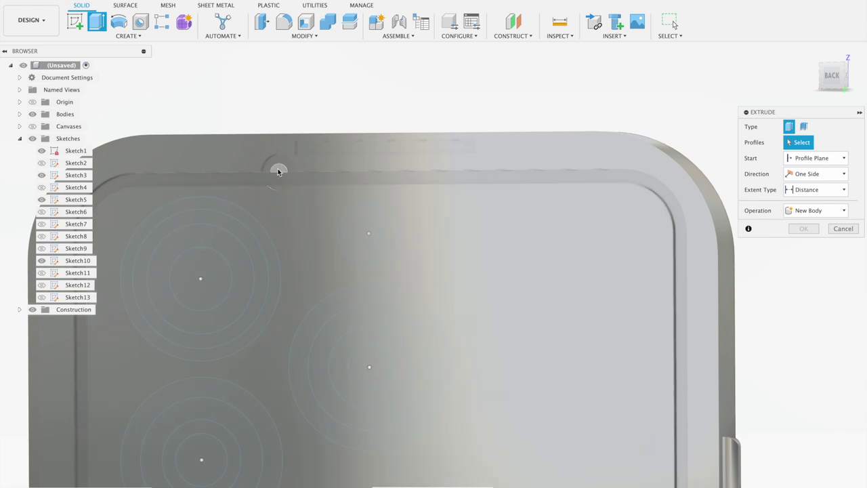
# Cut the earpiece slot profile 0.01 in into the top bezel
pyautogui.click(278, 170)
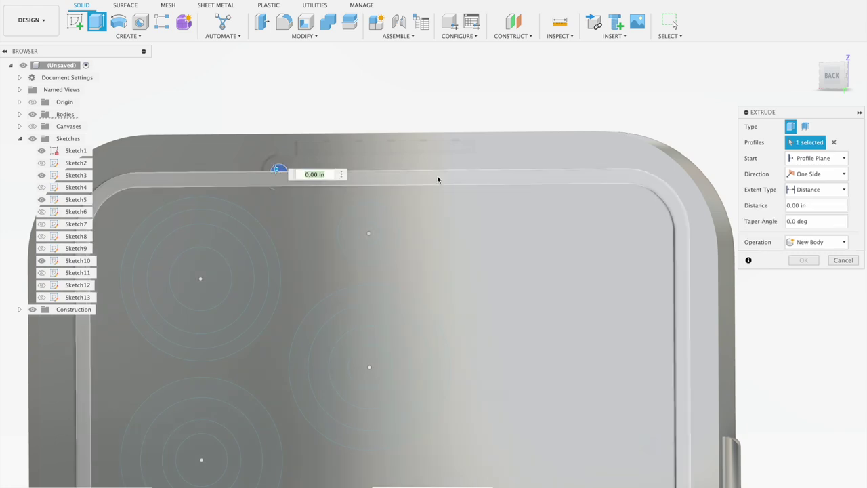
pyautogui.click(842, 260)
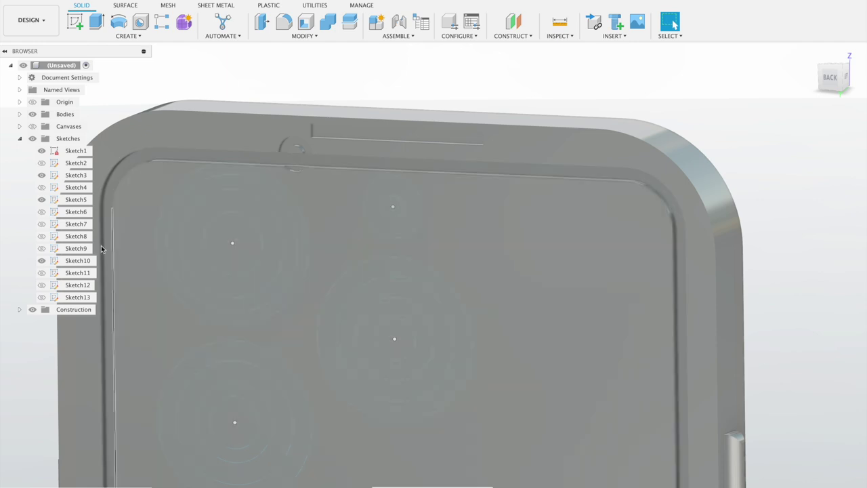
pyautogui.click(32, 139)
pyautogui.click(31, 140)
pyautogui.click(96, 23)
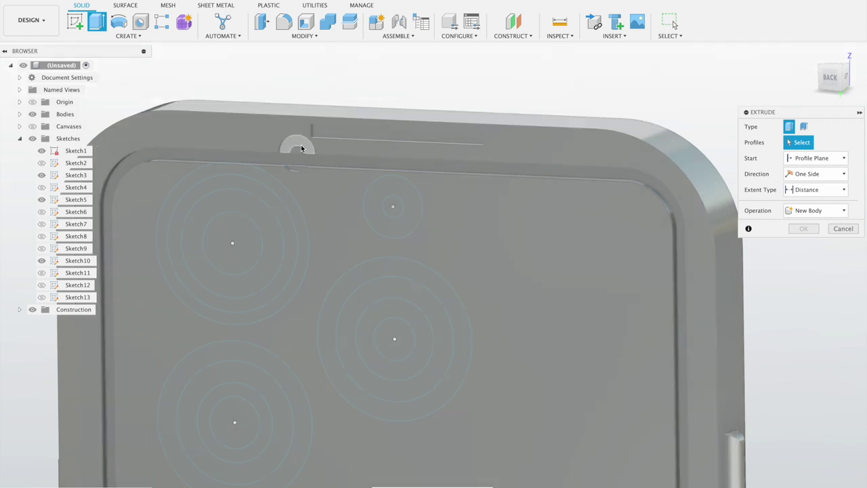
pyautogui.click(302, 150)
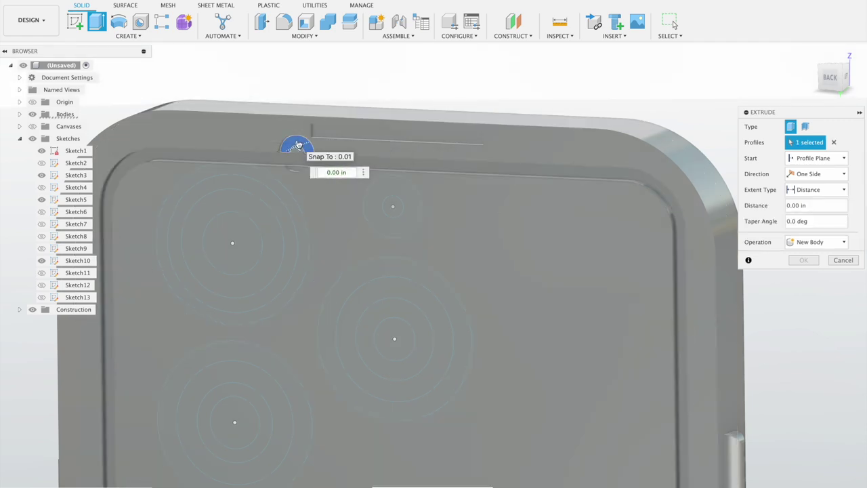
pyautogui.moveTo(298, 145); pyautogui.dragTo(302, 142)
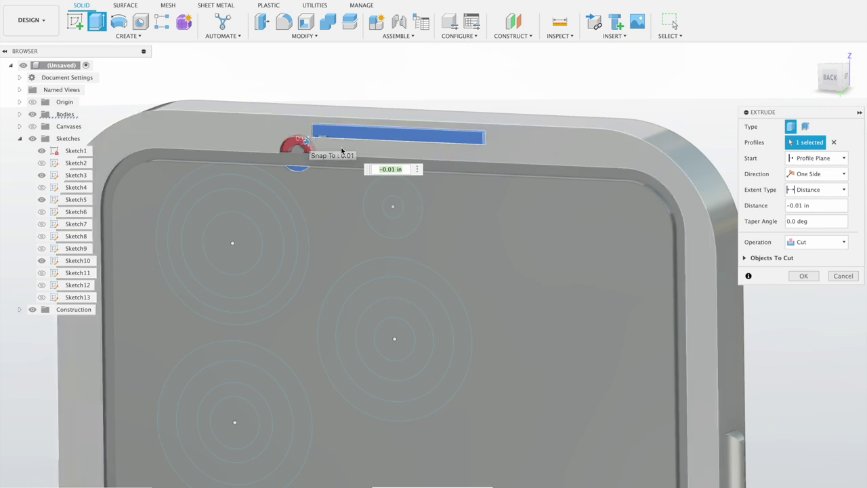
pyautogui.click(811, 280)
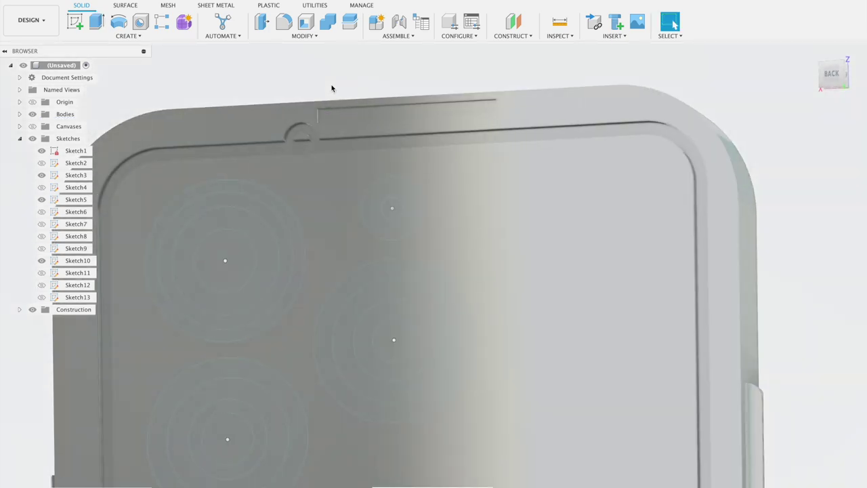
# Cut the small semicircular camera notch 0.02 in deep
pyautogui.click(96, 22)
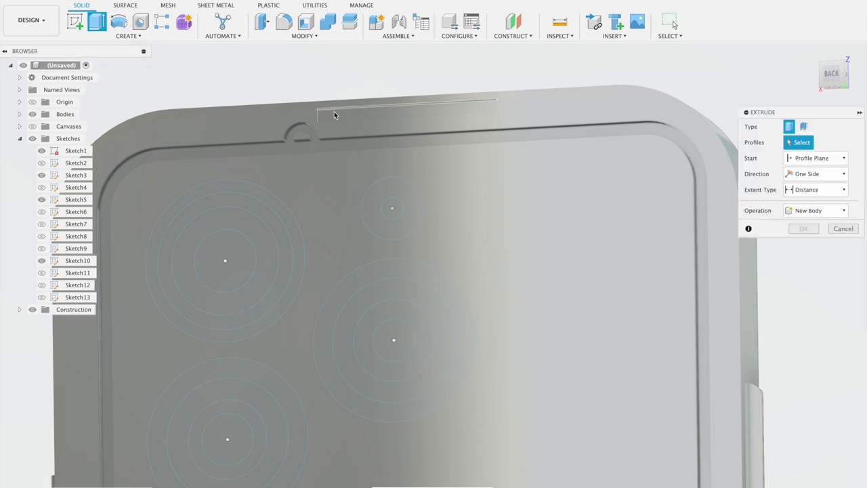
pyautogui.click(306, 141)
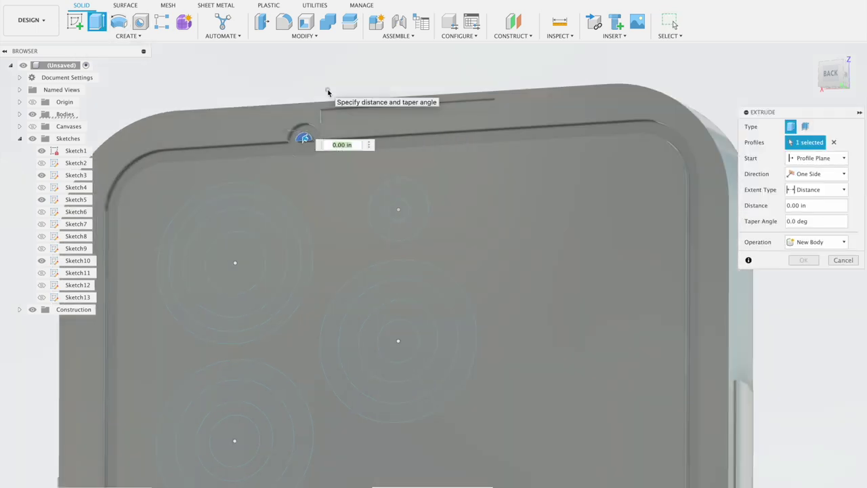
pyautogui.moveTo(306, 141); pyautogui.dragTo(313, 142)
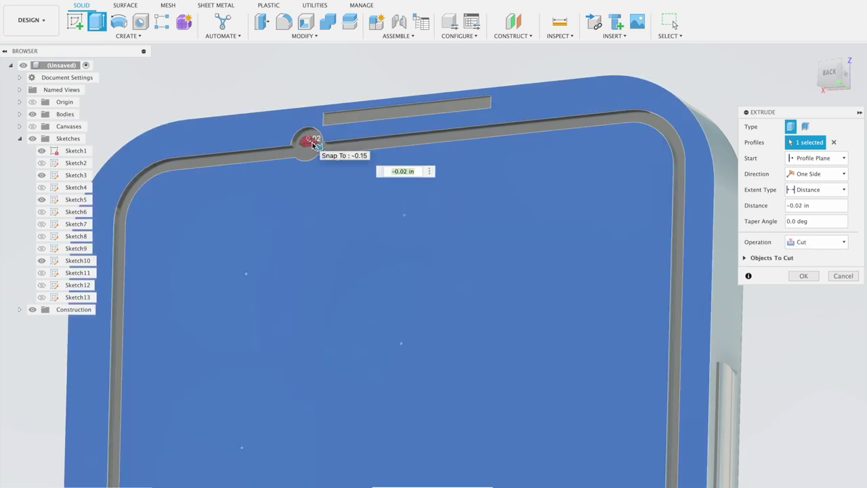
pyautogui.click(803, 276)
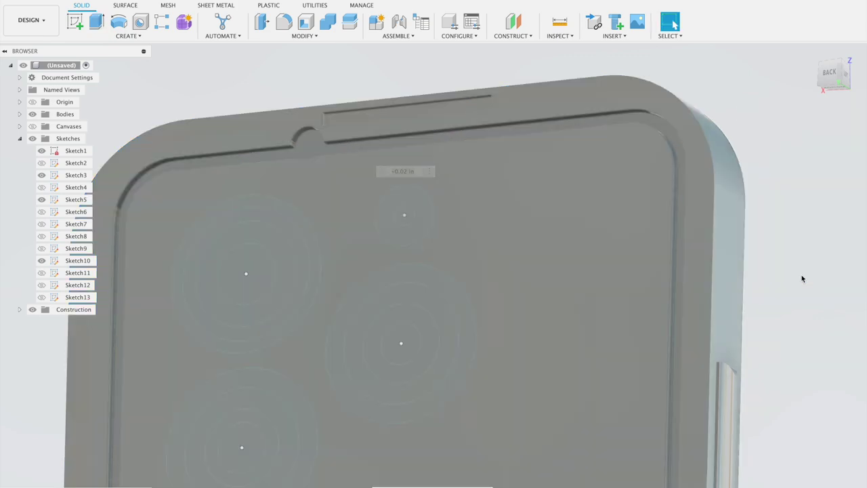
# From a new angle, cut the earpiece slot region 0.01 in into the bezel again
pyautogui.keyDown('shift'); pyautogui.moveTo(802, 278); pyautogui.dragTo(740, 179, button='middle'); pyautogui.keyUp('shift')
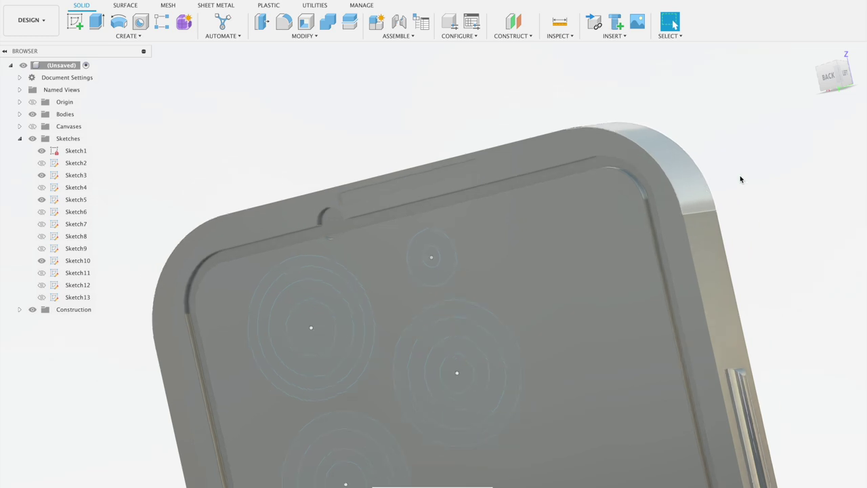
pyautogui.click(454, 174)
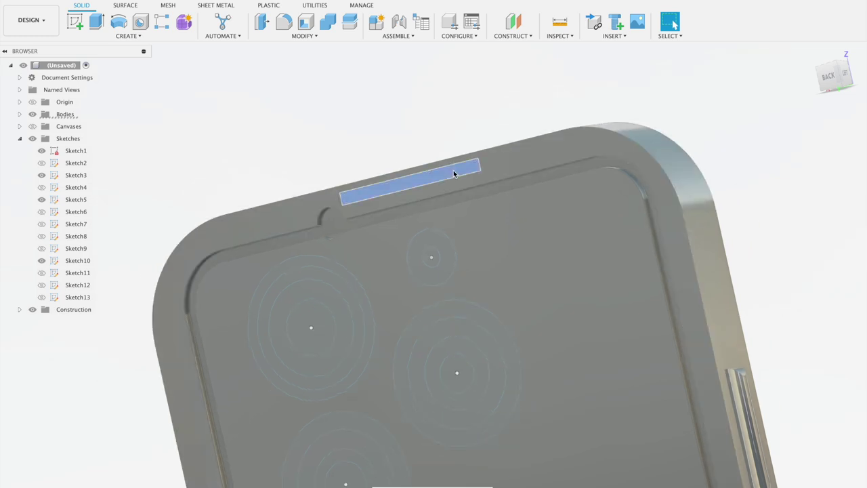
pyautogui.click(453, 174)
pyautogui.press('e')
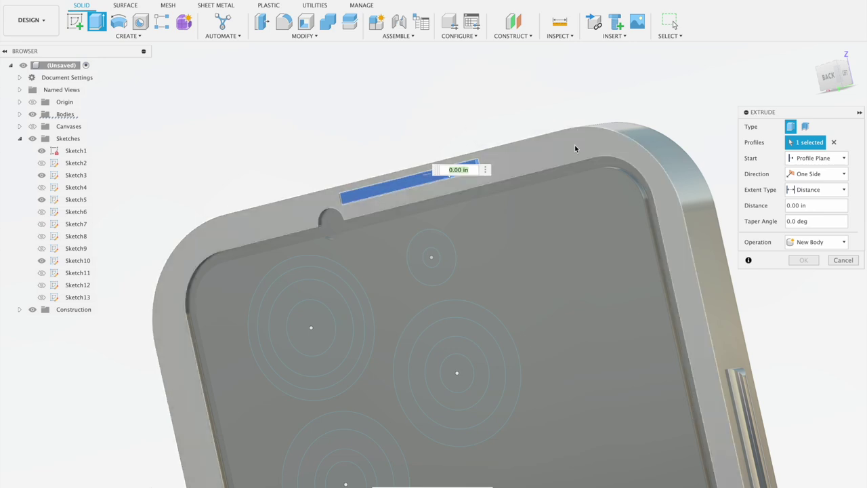
pyautogui.keyDown('shift'); pyautogui.moveTo(575, 148); pyautogui.dragTo(430, 169, button='middle'); pyautogui.keyUp('shift')
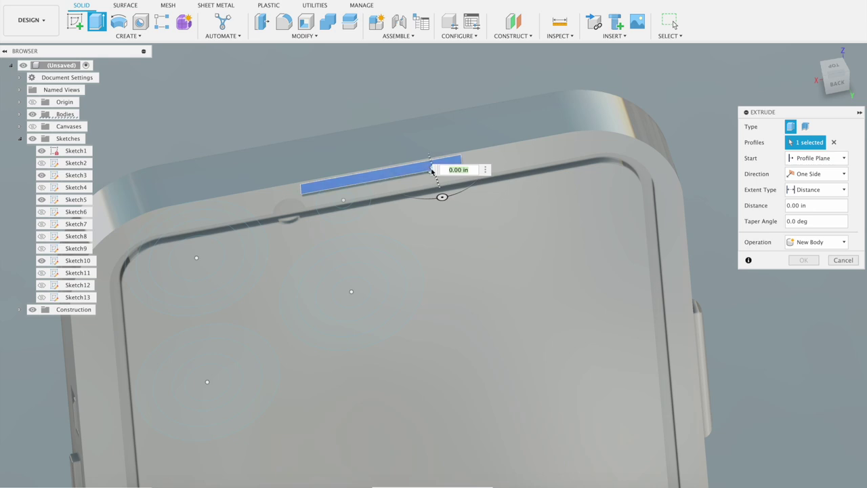
pyautogui.moveTo(431, 171); pyautogui.dragTo(430, 166)
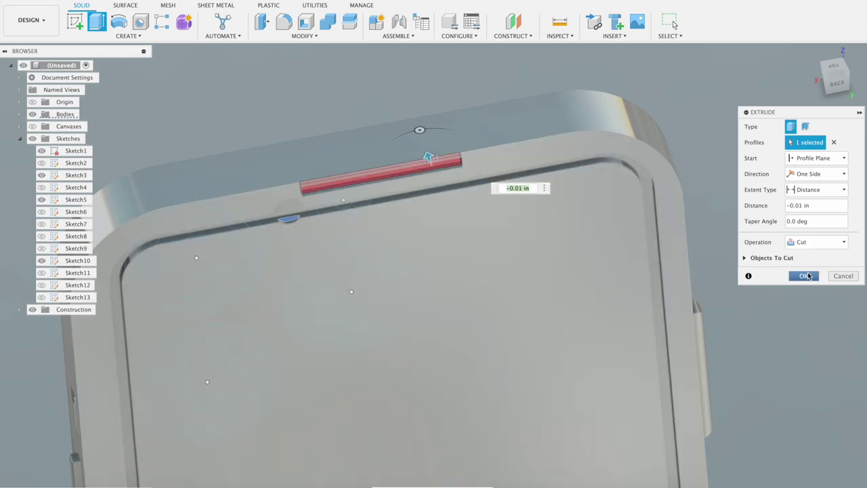
pyautogui.click(807, 275)
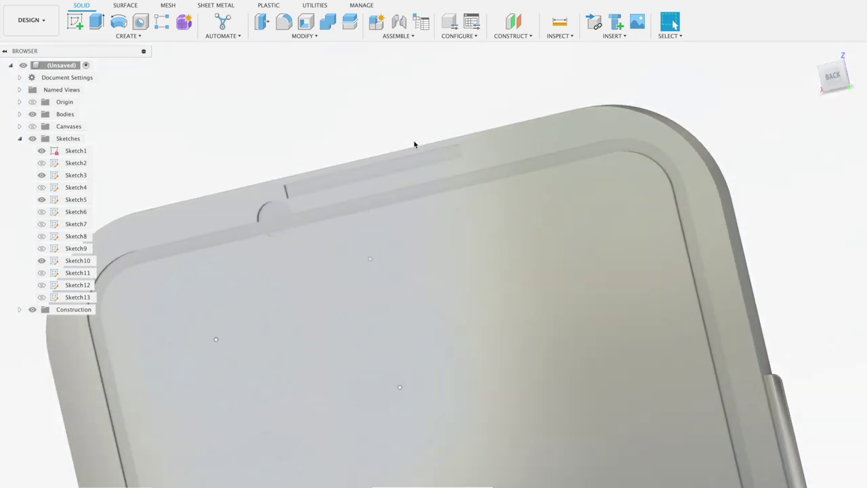
pyautogui.scroll(3, 414, 143)
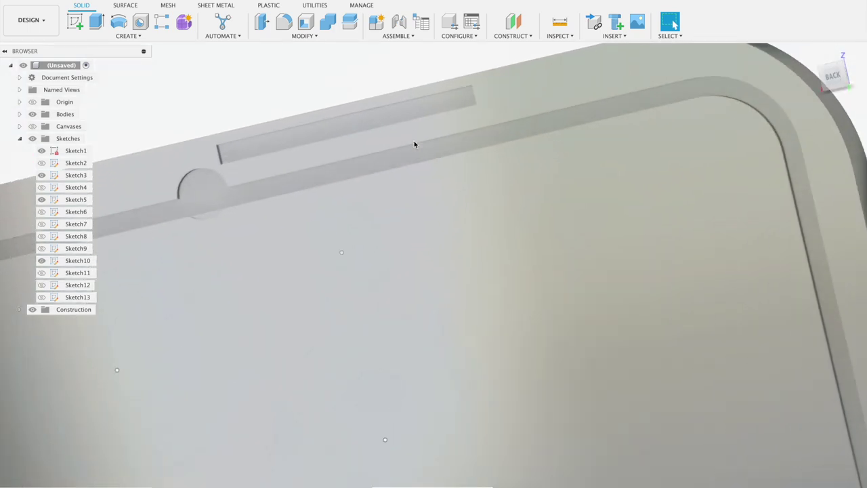
pyautogui.click(283, 22)
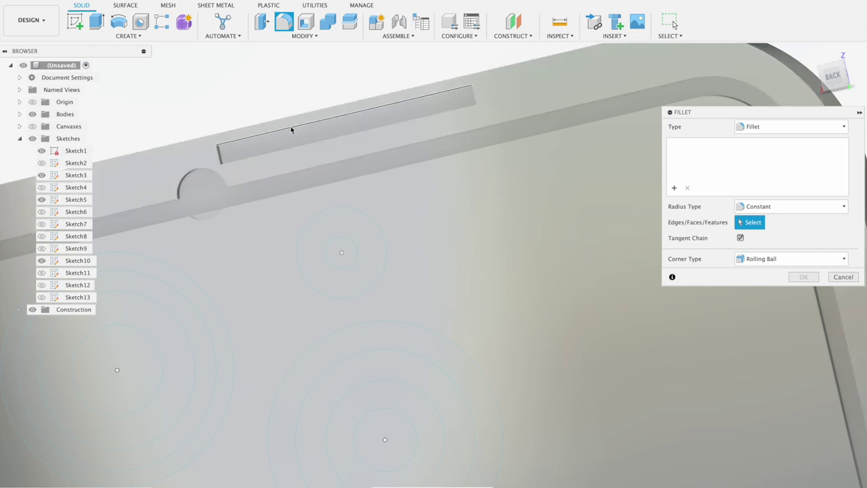
# Fillet the earpiece recess's top, side and end edges at 0.005 in
pyautogui.click(291, 127)
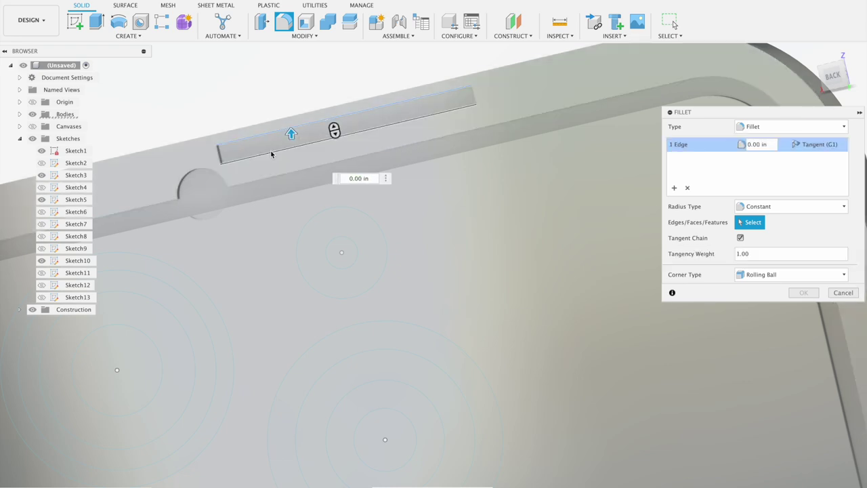
pyautogui.click(220, 151)
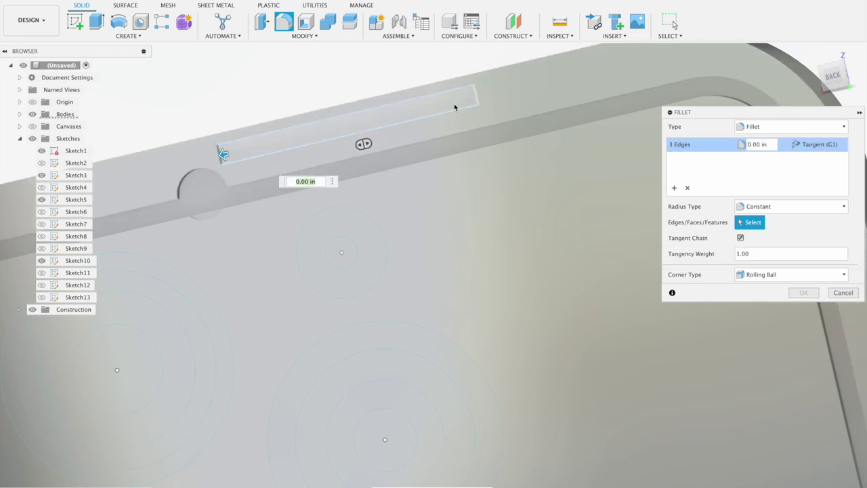
pyautogui.click(473, 96)
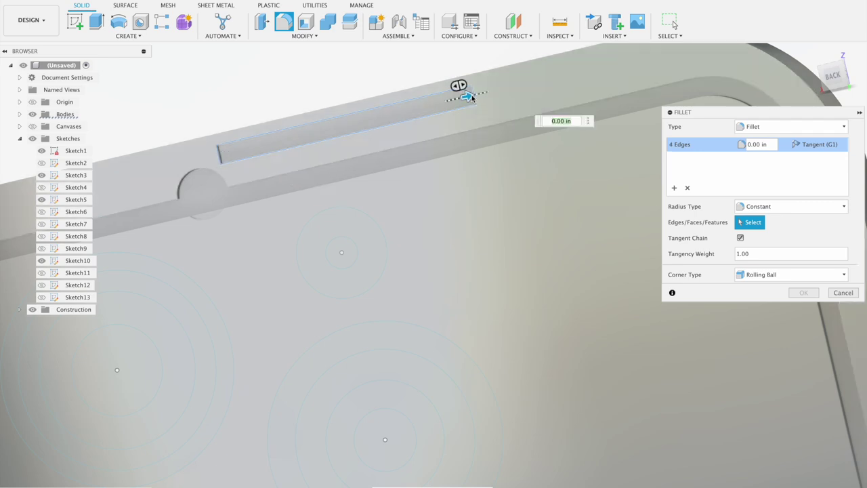
pyautogui.moveTo(467, 95); pyautogui.dragTo(466, 97)
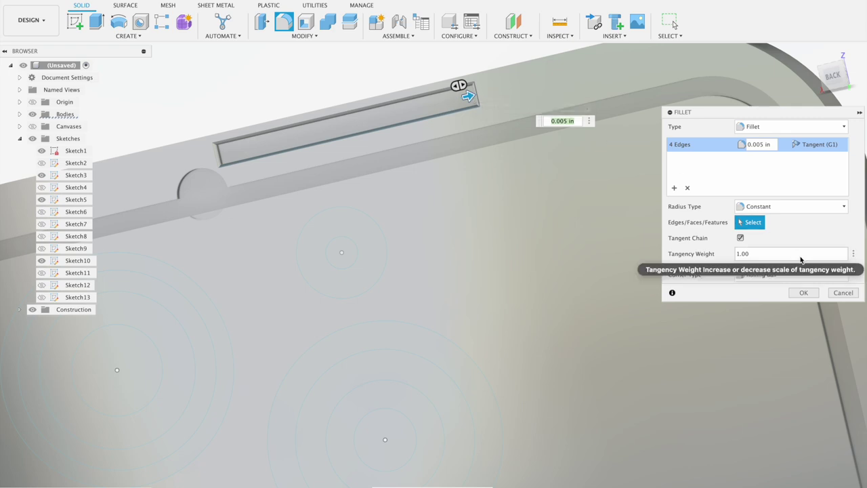
pyautogui.click(803, 292)
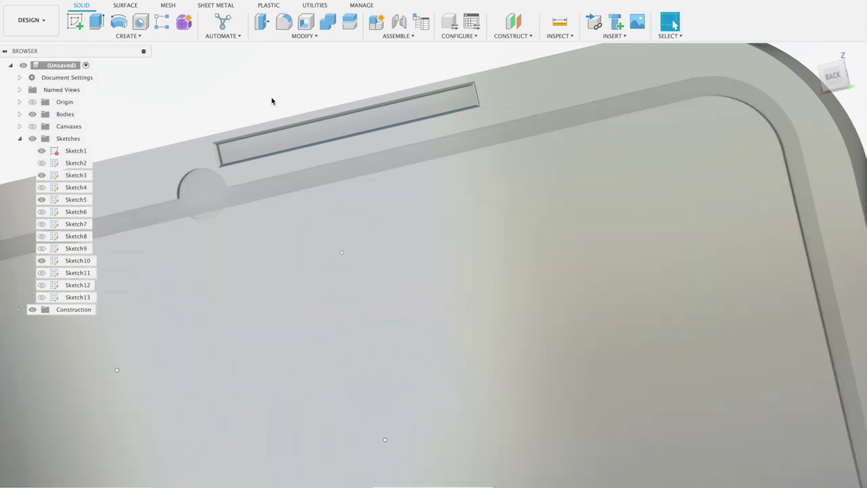
# Fillet the camera hole's two edges at 0.005 in and zoom out
pyautogui.click(283, 22)
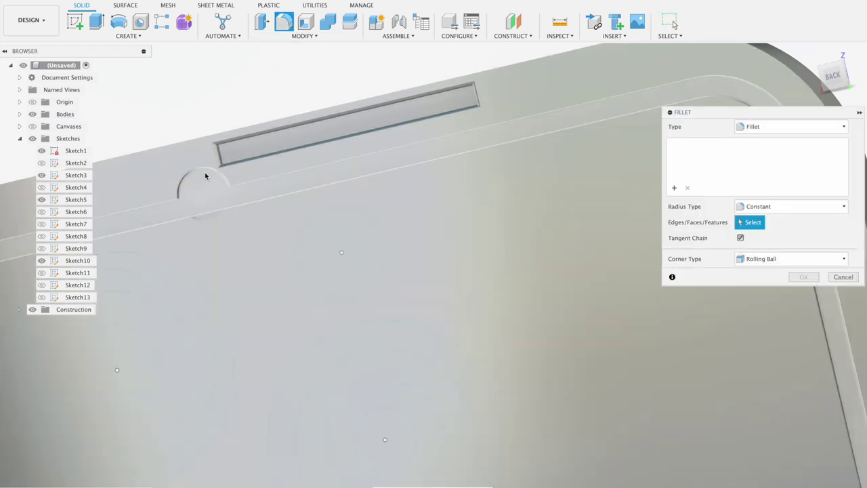
pyautogui.click(206, 173)
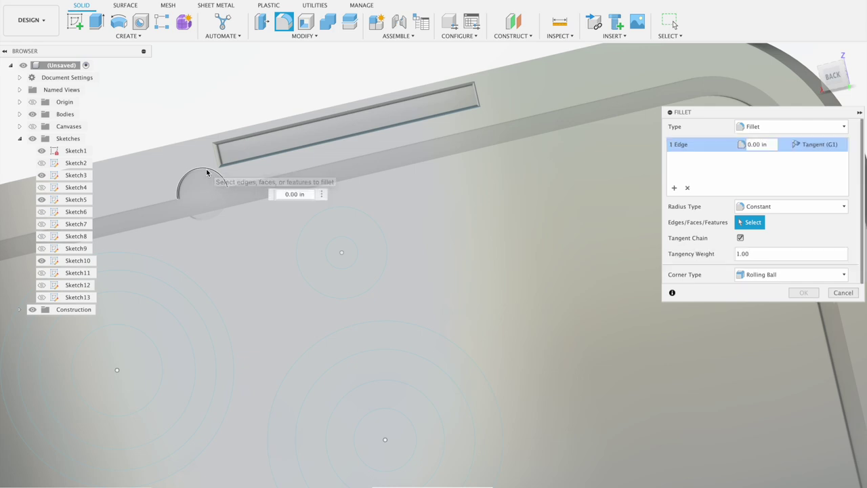
pyautogui.click(211, 219)
pyautogui.moveTo(211, 212); pyautogui.dragTo(212, 211)
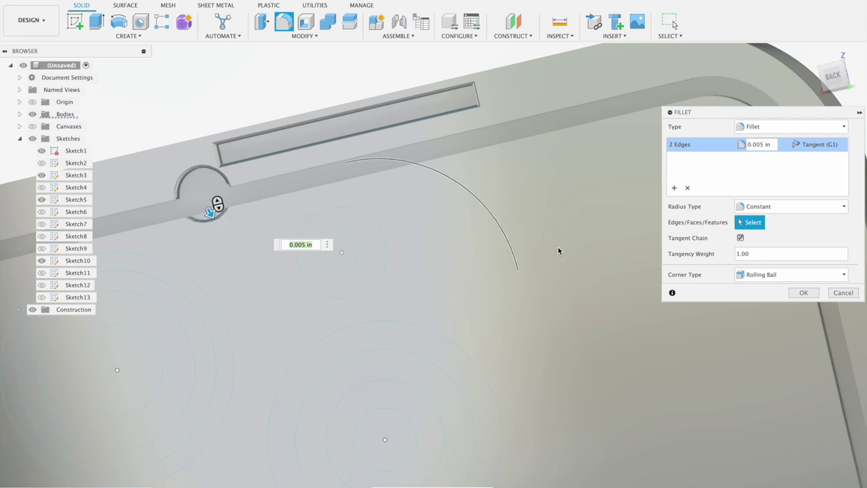
pyautogui.click(802, 292)
pyautogui.scroll(-5, 801, 289)
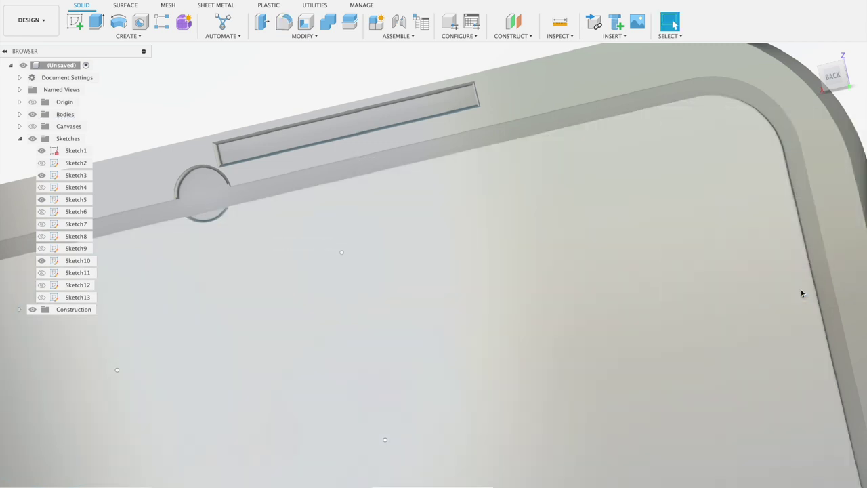
pyautogui.scroll(-3, 732, 226)
pyautogui.scroll(-2, 732, 231)
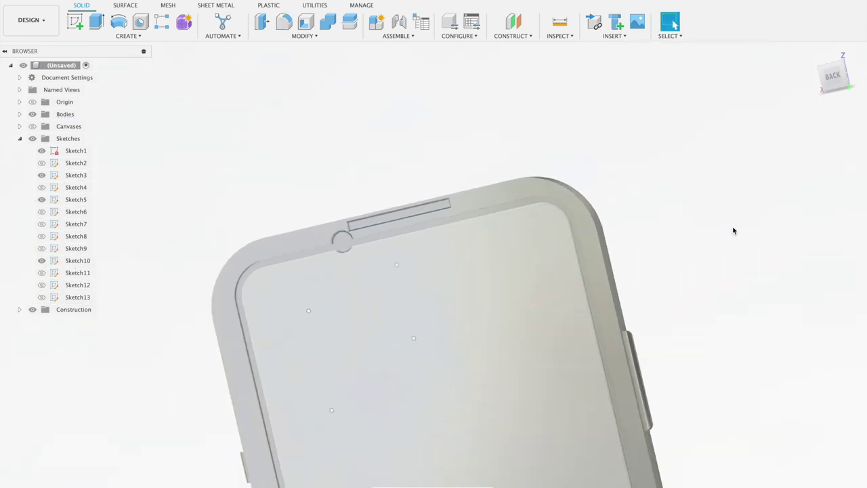
pyautogui.scroll(-2, 732, 231)
pyautogui.scroll(-1, 732, 231)
pyautogui.scroll(-1, 732, 231)
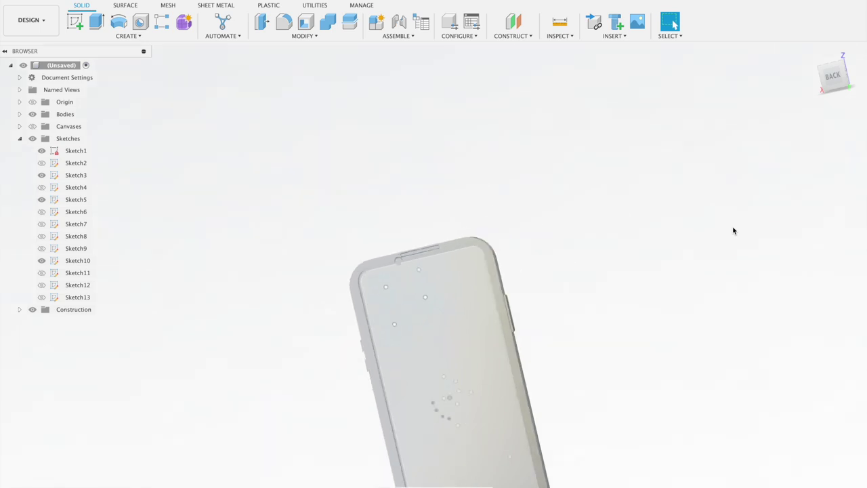
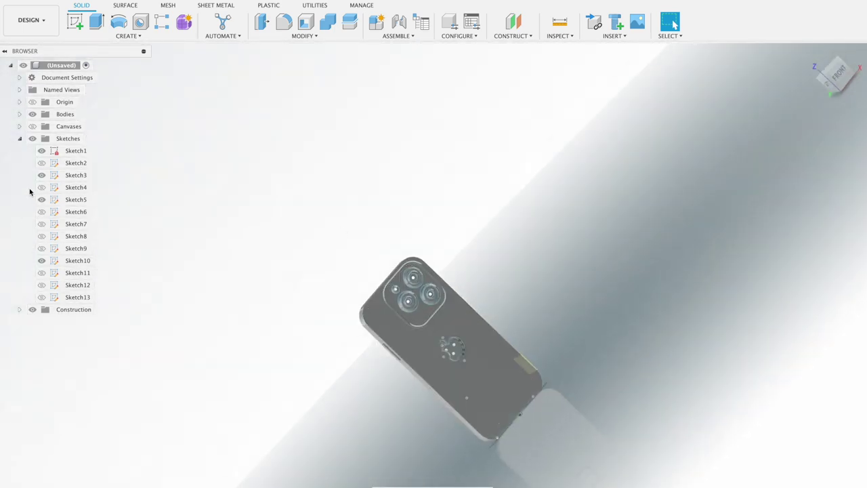
# Hide the sketches in the Browser, leaving only the phone's solid body visible
pyautogui.click(33, 138)
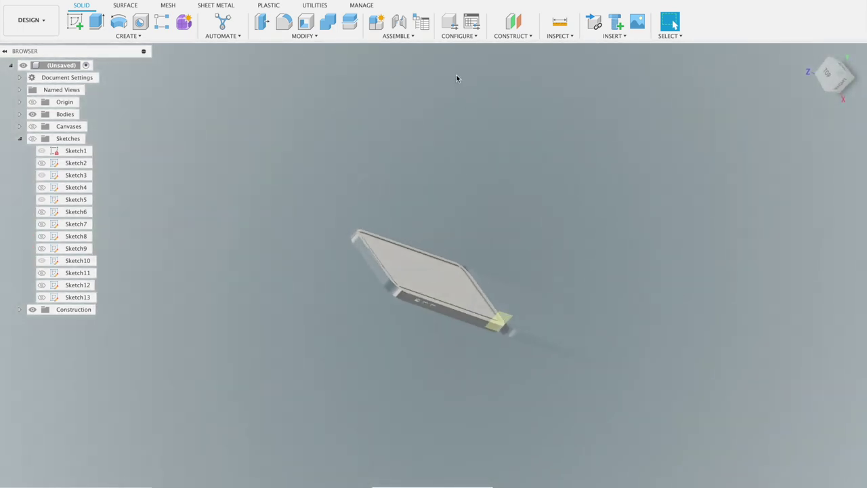
pyautogui.click(513, 35)
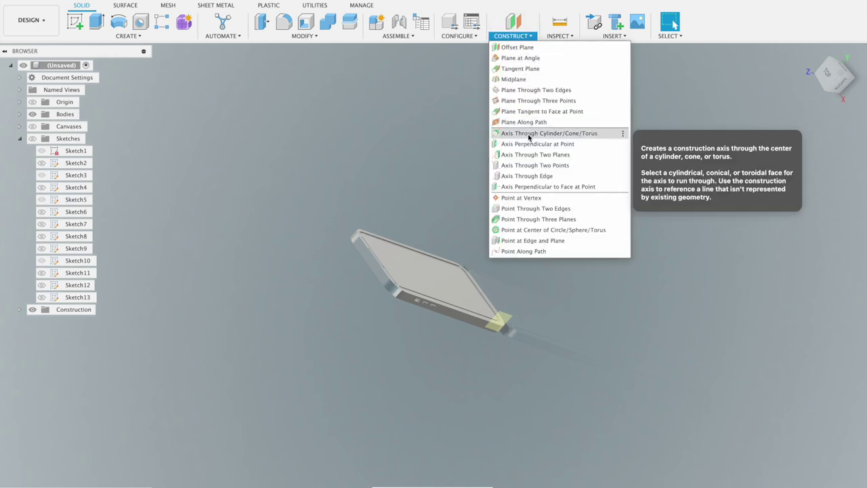
pyautogui.click(321, 40)
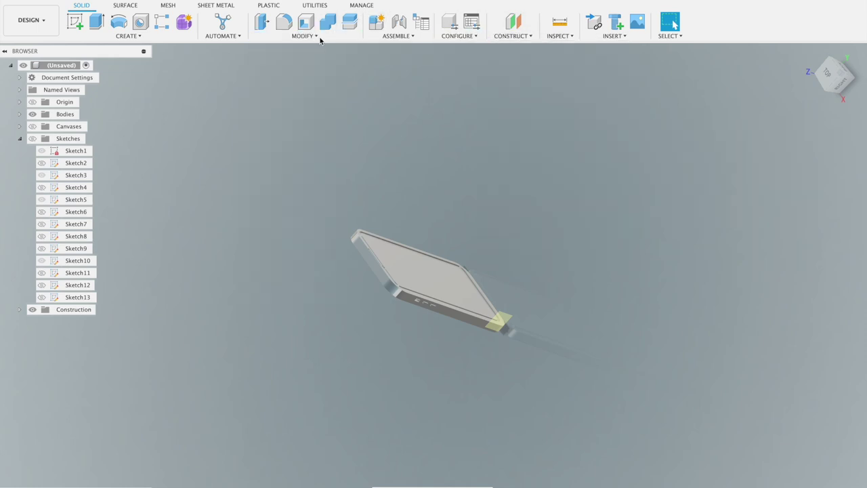
pyautogui.click(321, 39)
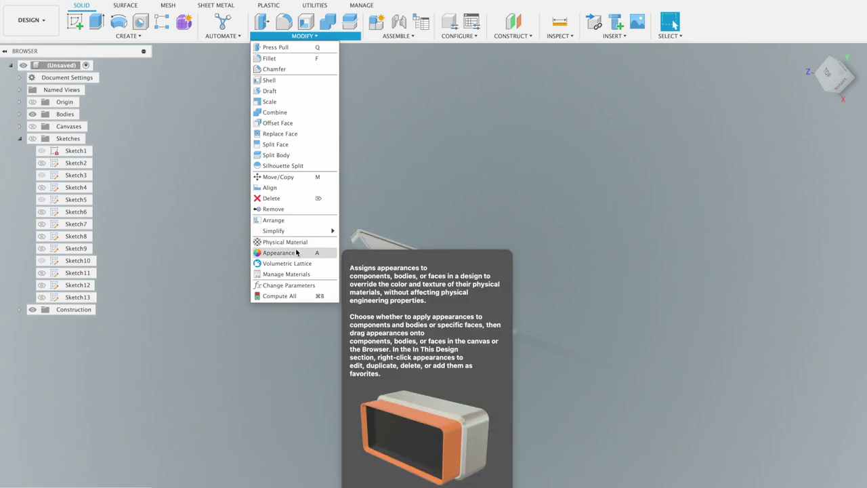
# Apply Metal > Gold > Gold - Polished to the phone body and close the appearance library
pyautogui.click(285, 252)
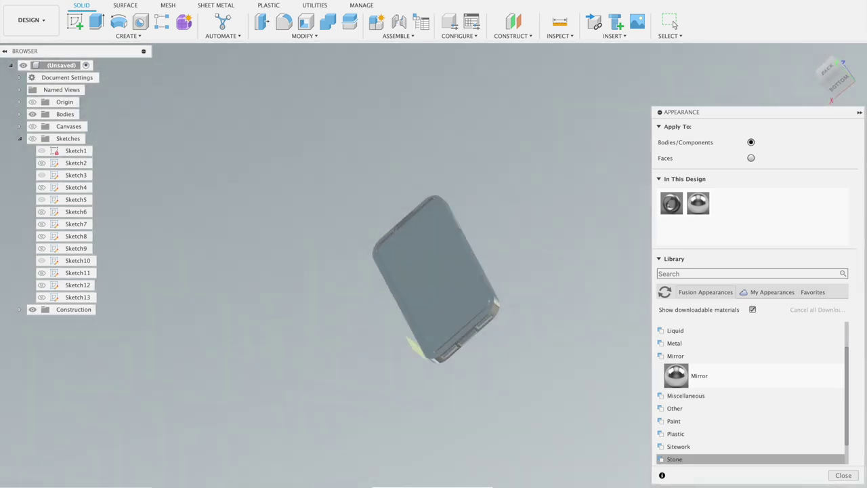
pyautogui.scroll(-2, 712, 436)
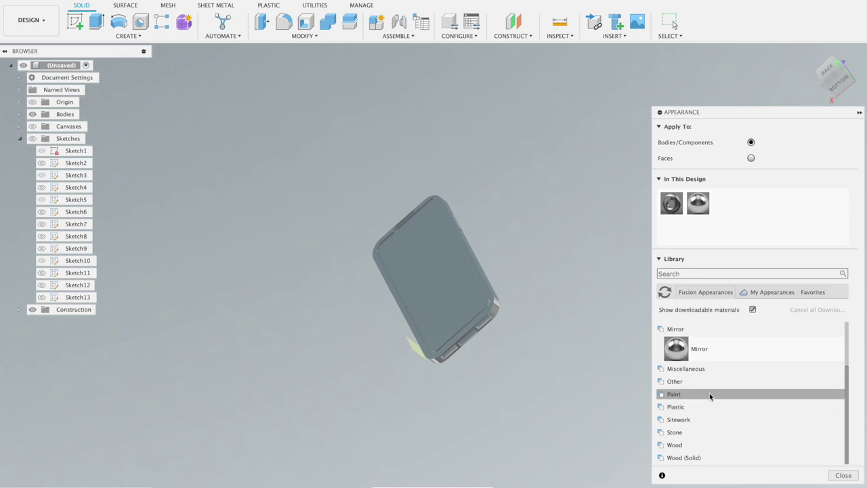
pyautogui.scroll(3, 709, 394)
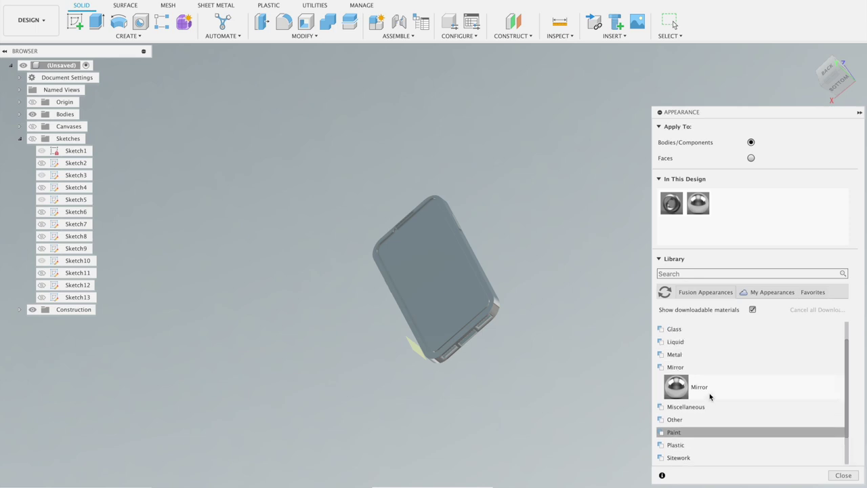
pyautogui.click(697, 354)
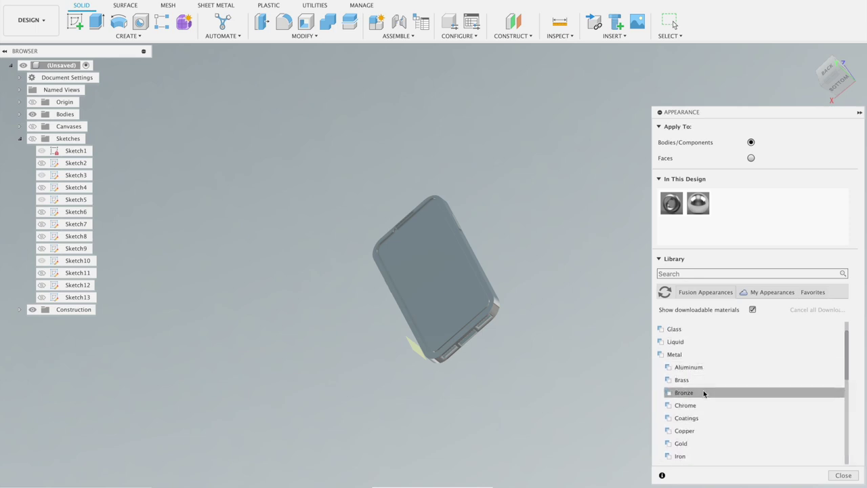
pyautogui.scroll(-3, 703, 390)
pyautogui.scroll(-1, 703, 390)
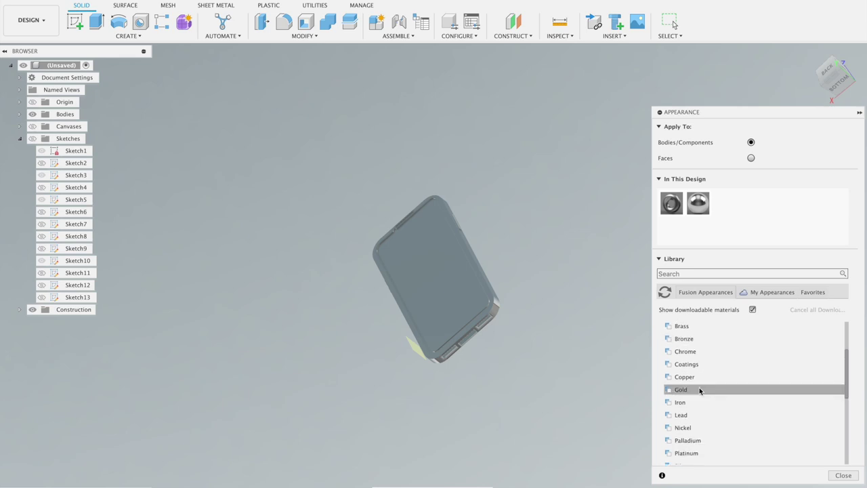
pyautogui.click(702, 389)
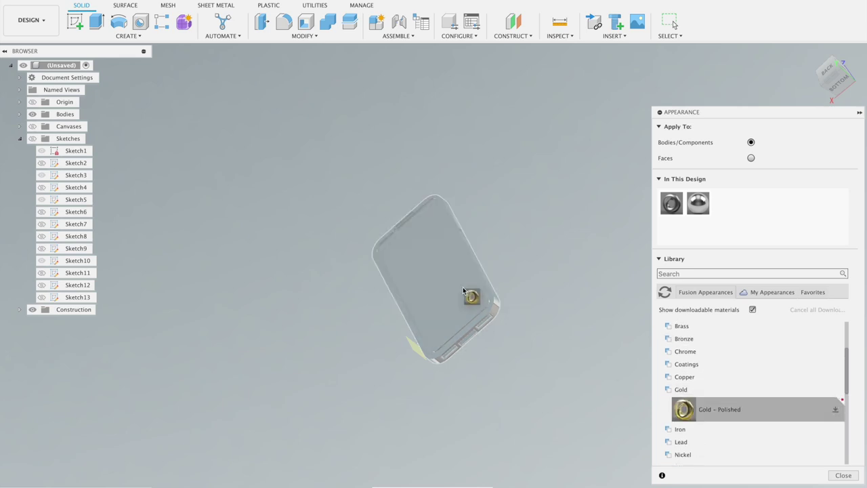
pyautogui.moveTo(686, 407); pyautogui.dragTo(459, 285)
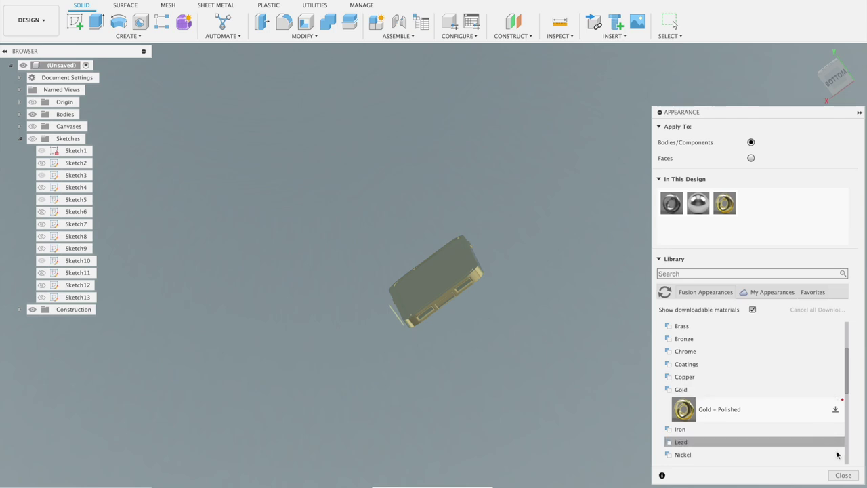
pyautogui.click(843, 475)
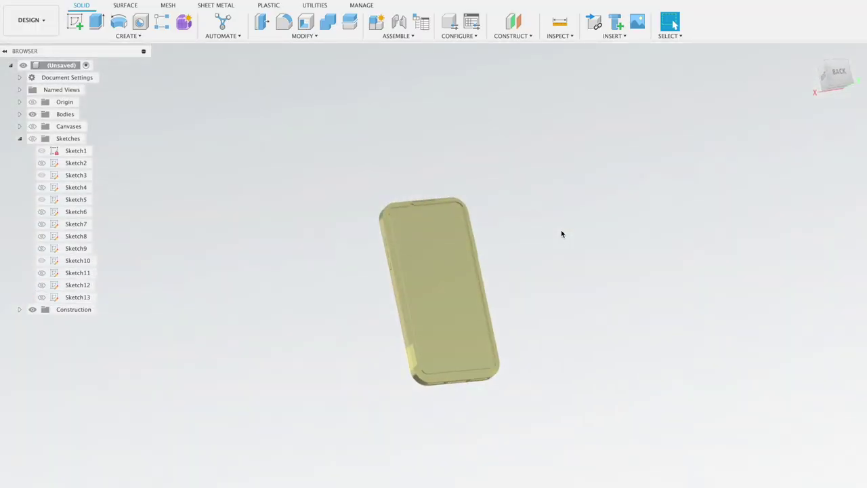
# Snap the view to the phone's BACK face and switch to the Render workspace
pyautogui.click(844, 79)
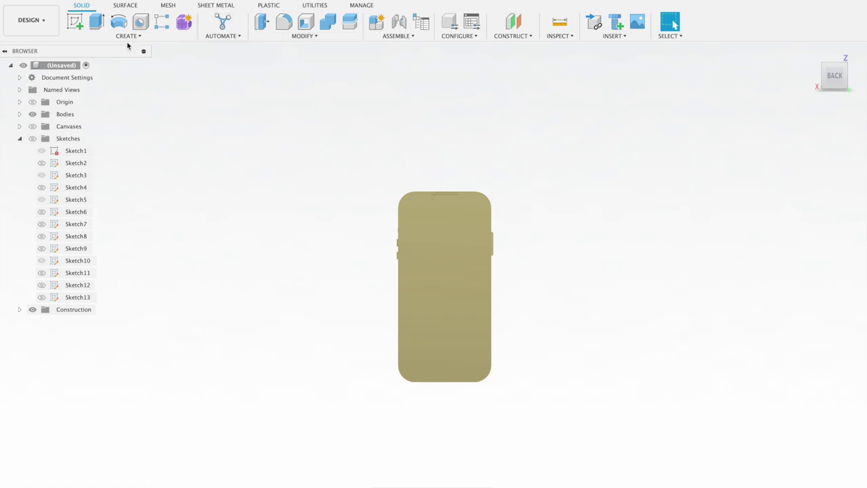
pyautogui.click(39, 21)
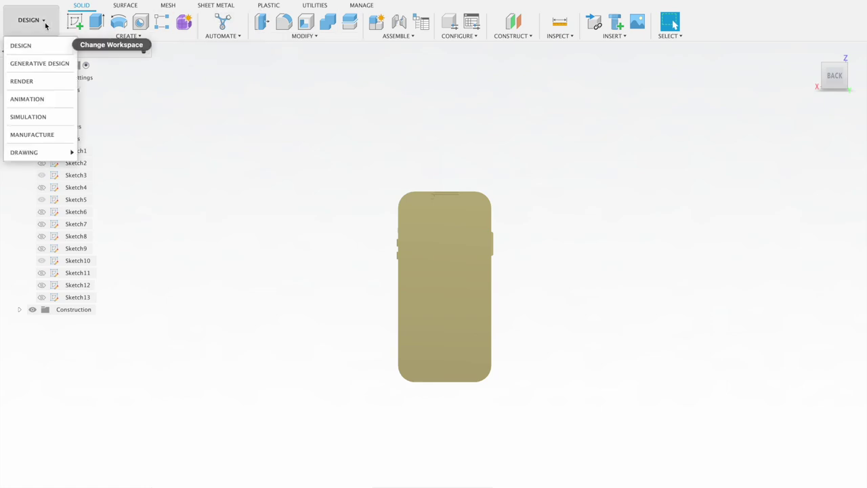
pyautogui.click(50, 82)
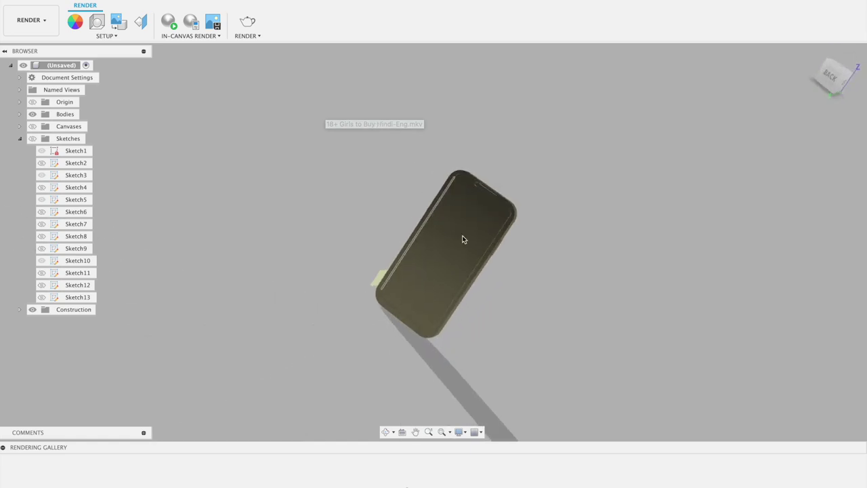
# Start a Decal and browse the computer's files for a decal image
pyautogui.click(116, 23)
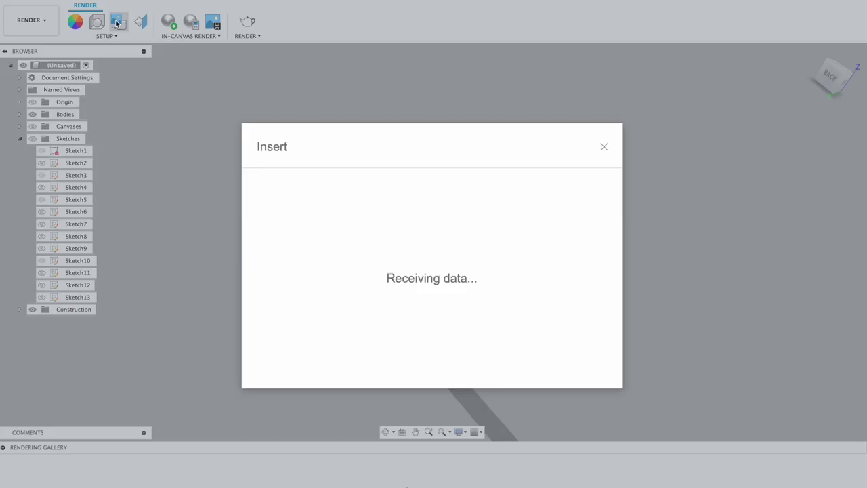
pyautogui.click(291, 357)
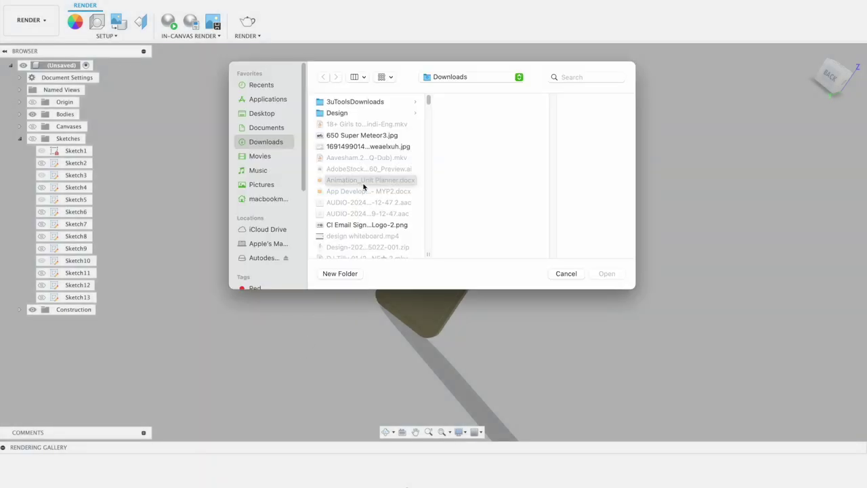
pyautogui.click(566, 275)
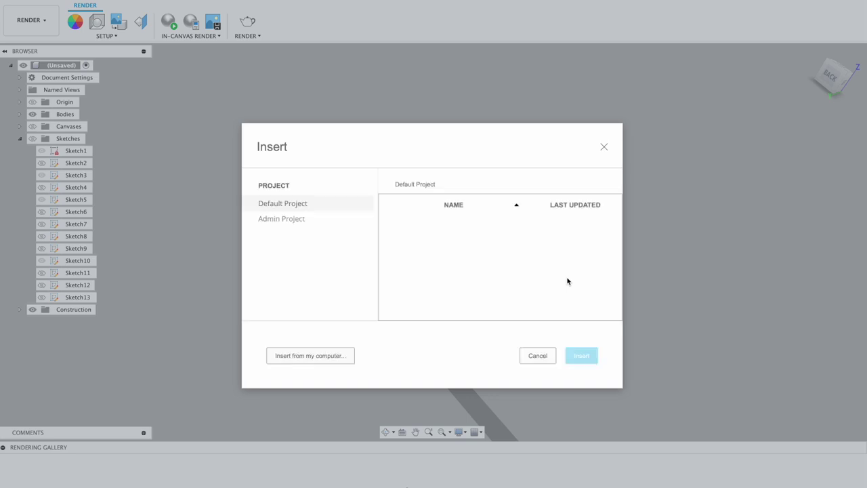
pyautogui.click(321, 356)
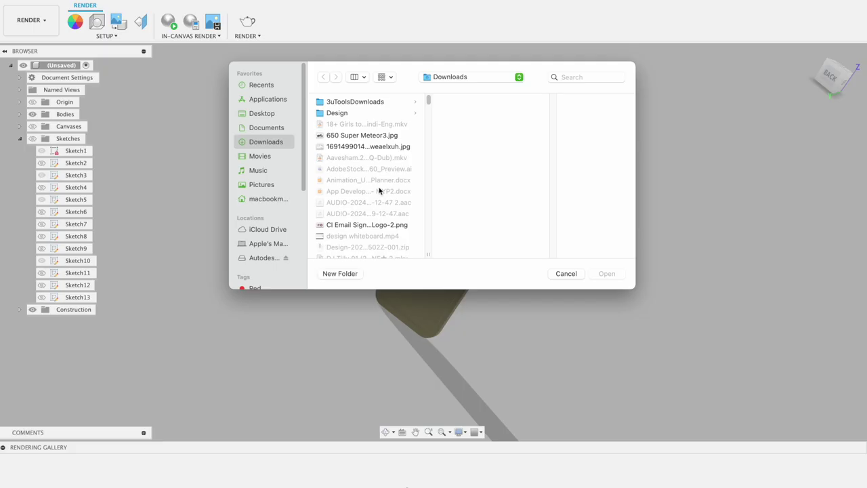
pyautogui.scroll(-2, 373, 215)
pyautogui.scroll(-3, 373, 215)
pyautogui.scroll(-1, 372, 215)
pyautogui.scroll(-1, 372, 215)
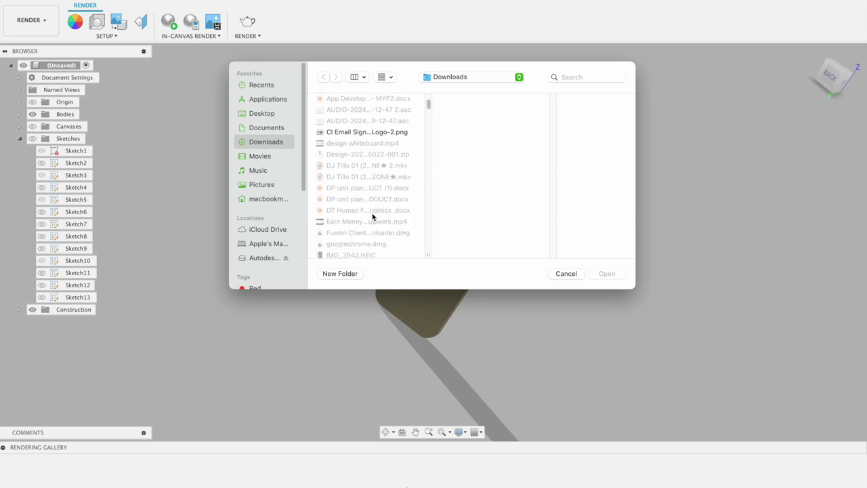
pyautogui.scroll(-2, 372, 216)
pyautogui.scroll(-2, 372, 217)
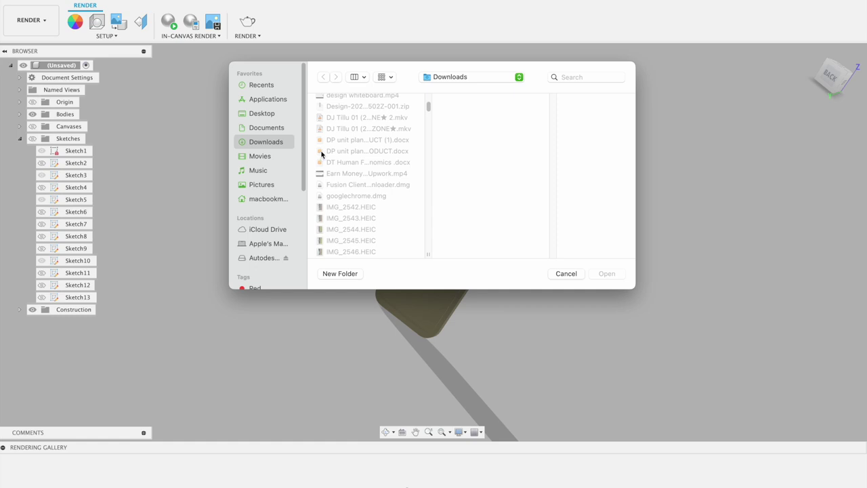
# Preview Desktop screenshots and check Downloads, then cancel without picking an image
pyautogui.click(271, 113)
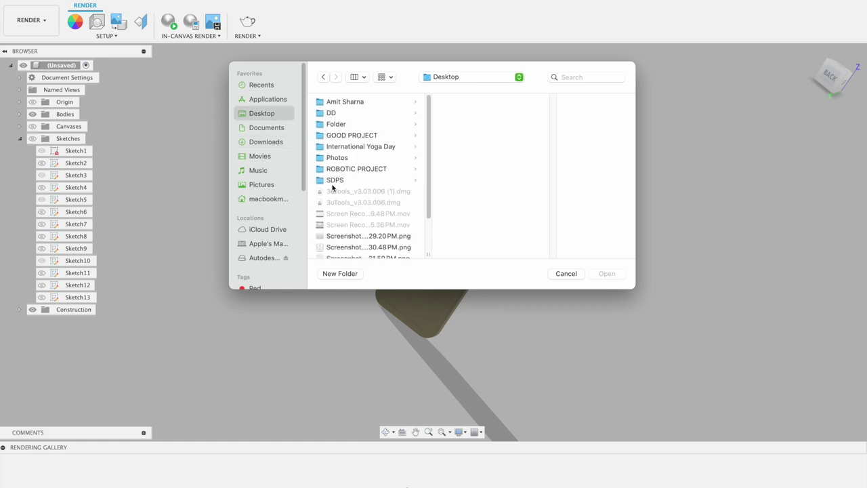
pyautogui.scroll(-3, 333, 187)
pyautogui.scroll(-2, 332, 188)
pyautogui.click(333, 183)
pyautogui.press('Down')
pyautogui.press('Down')
pyautogui.press('Down')
pyautogui.press('Down')
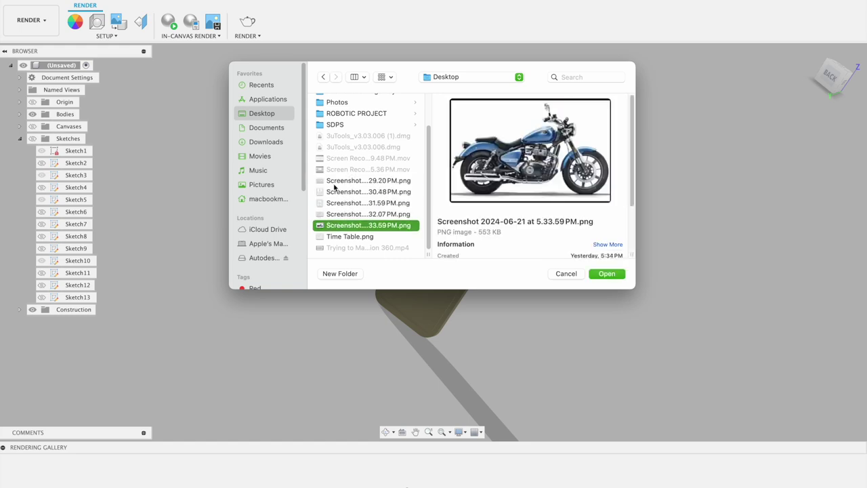
pyautogui.click(264, 141)
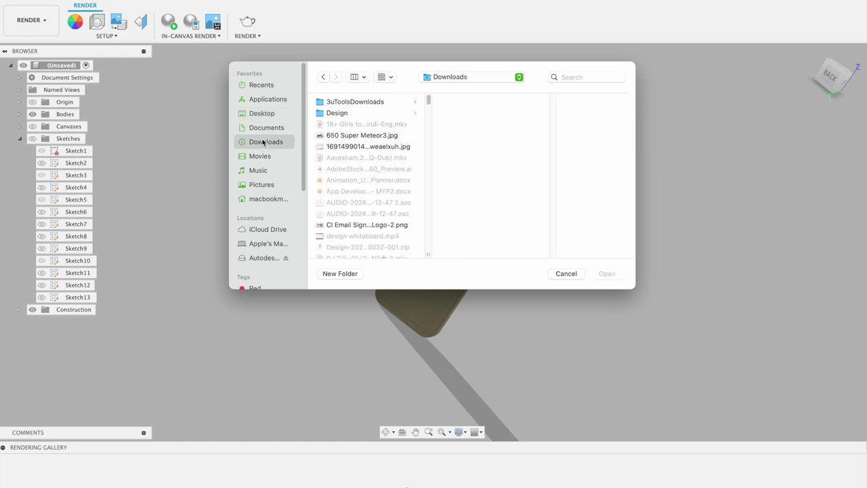
pyautogui.rightClick(332, 177)
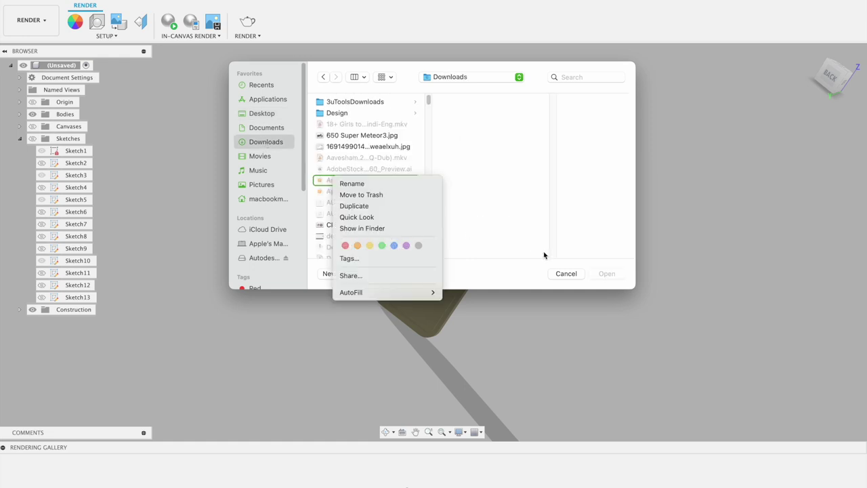
pyautogui.click(570, 274)
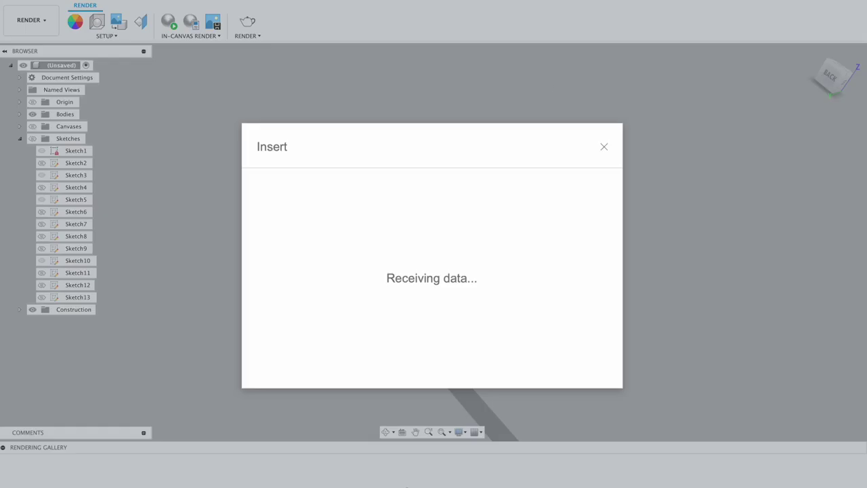
# Close the Insert dialog, face the phone's BACK side, and start a new Decal
pyautogui.click(604, 148)
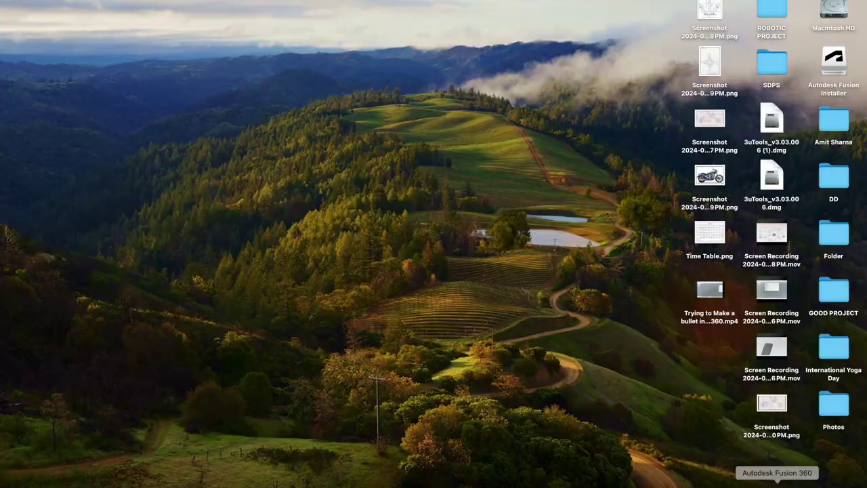
pyautogui.click(777, 483)
pyautogui.moveTo(833, 77)
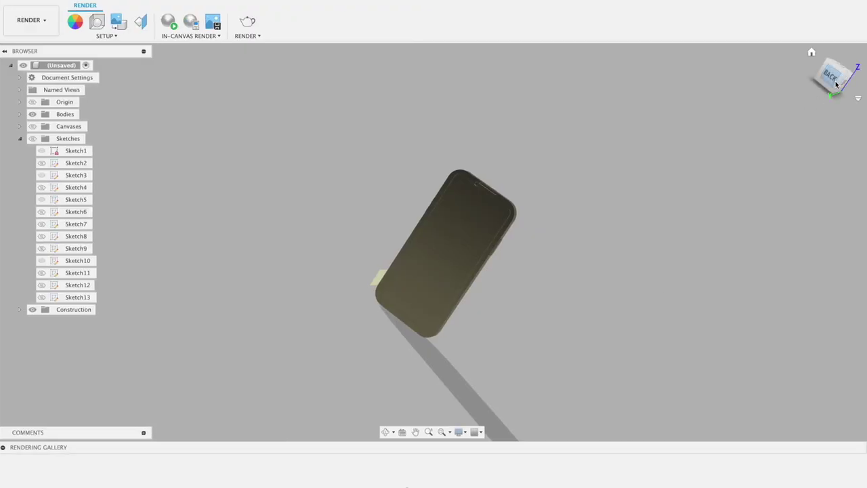
pyautogui.click(835, 83)
pyautogui.moveTo(835, 83); pyautogui.dragTo(835, 84)
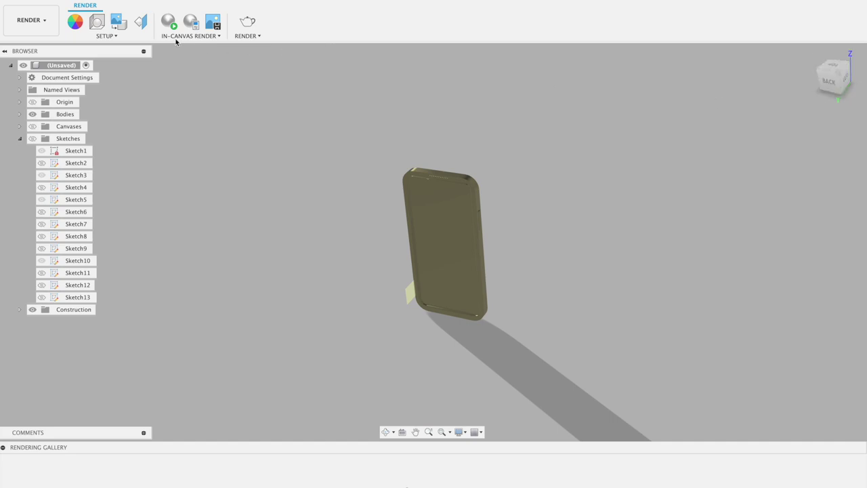
pyautogui.click(118, 21)
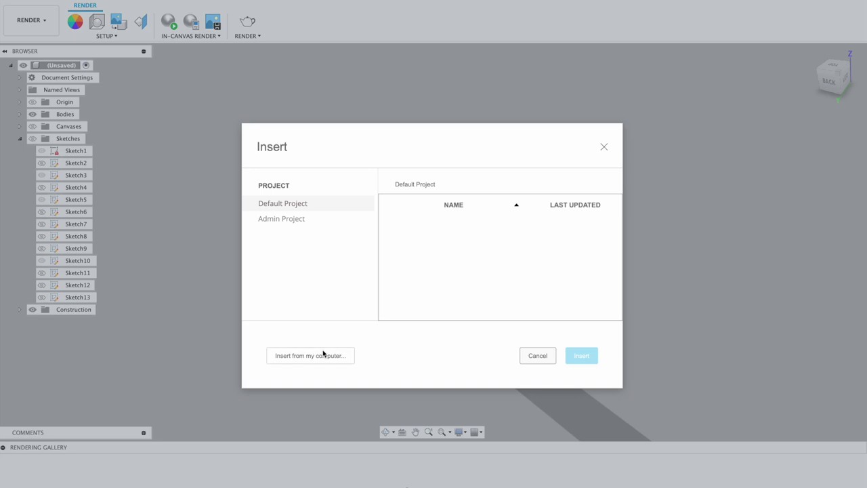
# Load iPhone-14-Pro-Silver-wallpaper.png from Downloads as the decal image
pyautogui.click(322, 349)
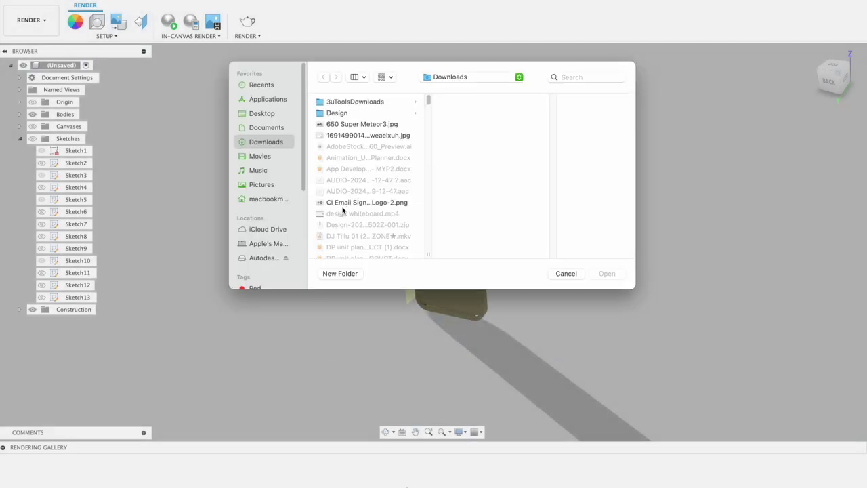
pyautogui.click(345, 126)
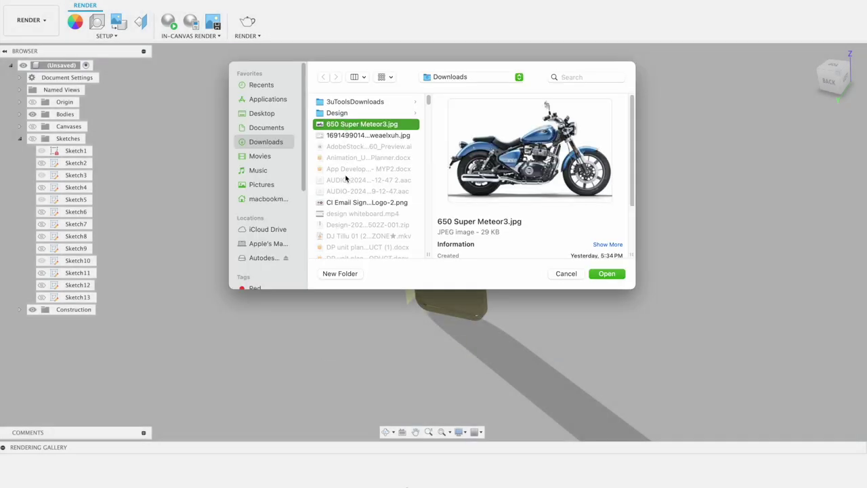
pyautogui.click(349, 203)
pyautogui.scroll(-3, 349, 210)
pyautogui.scroll(-10, 350, 210)
pyautogui.scroll(-2, 349, 210)
pyautogui.scroll(-2, 349, 209)
pyautogui.scroll(-5, 350, 208)
pyautogui.scroll(-5, 350, 208)
pyautogui.scroll(-3, 349, 208)
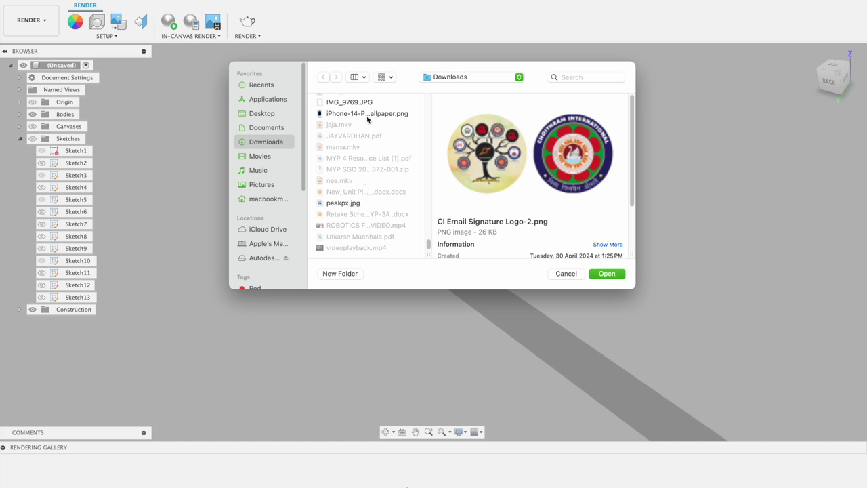
pyautogui.click(367, 115)
pyautogui.click(363, 205)
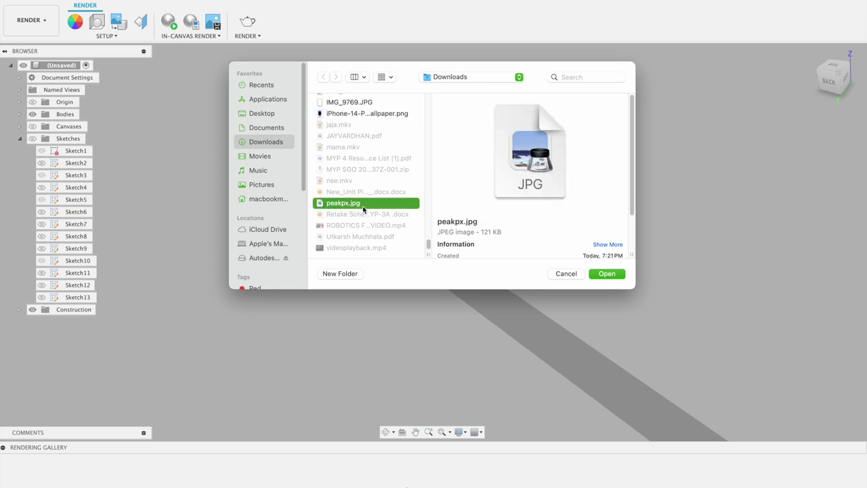
pyautogui.click(373, 115)
pyautogui.click(595, 275)
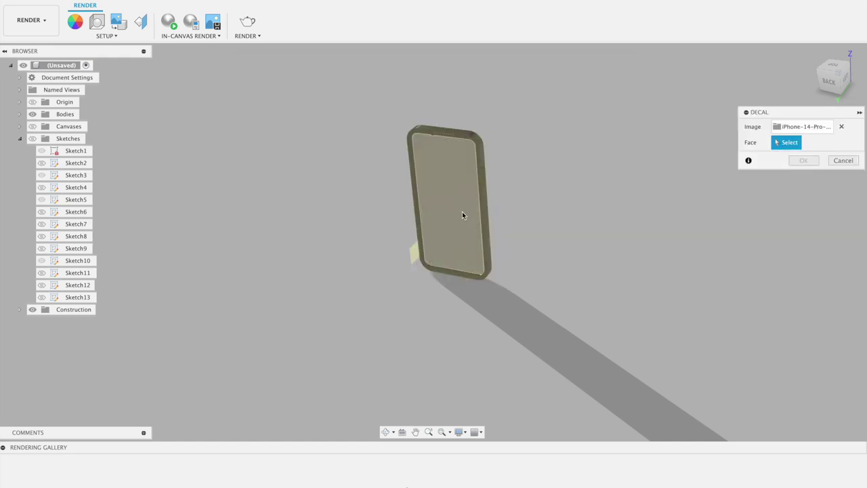
# Place the wallpaper decal on the screen face, centre it, scale to 1.389 and apply
pyautogui.click(462, 212)
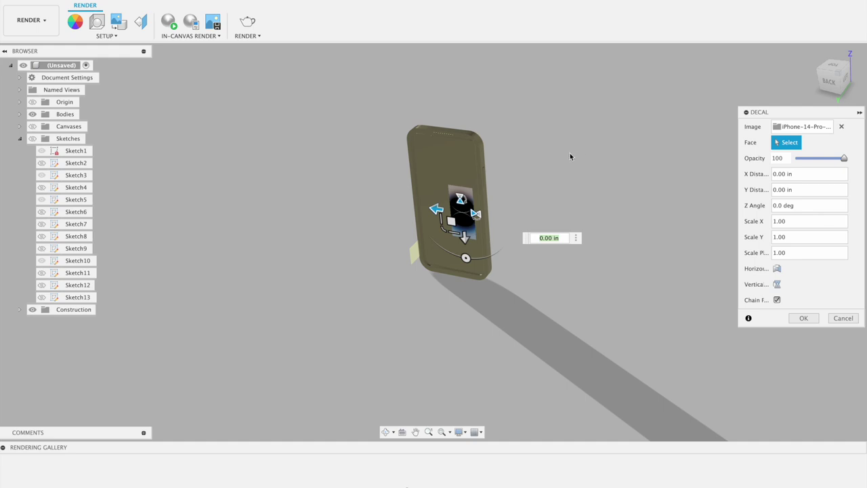
pyautogui.moveTo(448, 222); pyautogui.dragTo(442, 209)
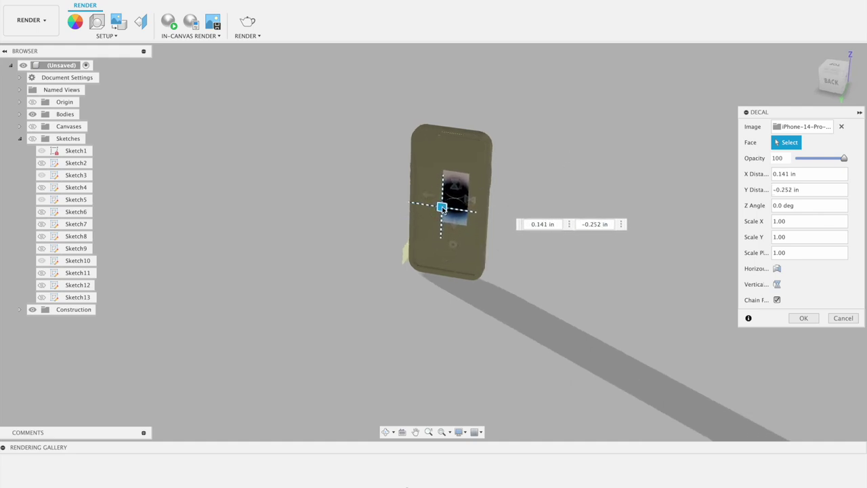
pyautogui.moveTo(452, 234); pyautogui.dragTo(453, 232)
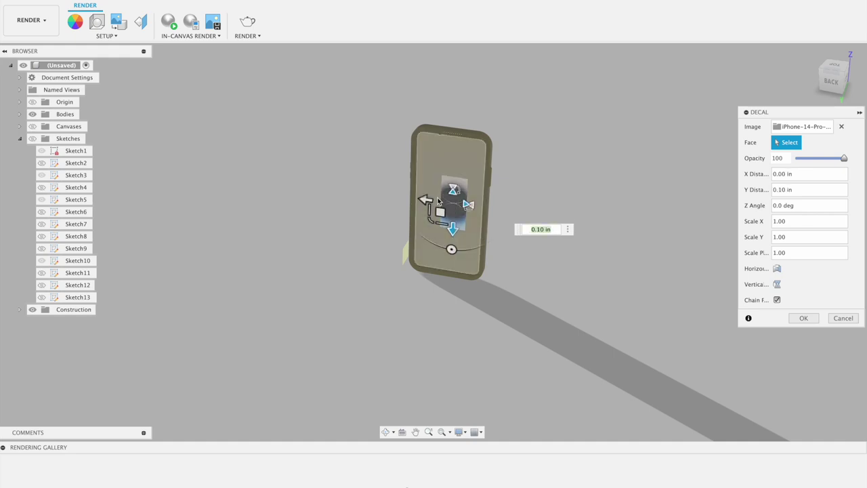
pyautogui.moveTo(431, 219); pyautogui.dragTo(419, 228)
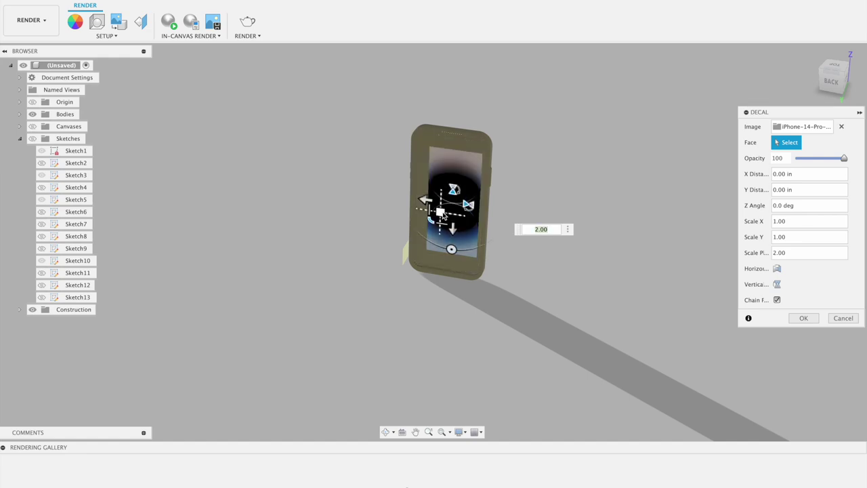
pyautogui.moveTo(440, 212); pyautogui.dragTo(435, 212)
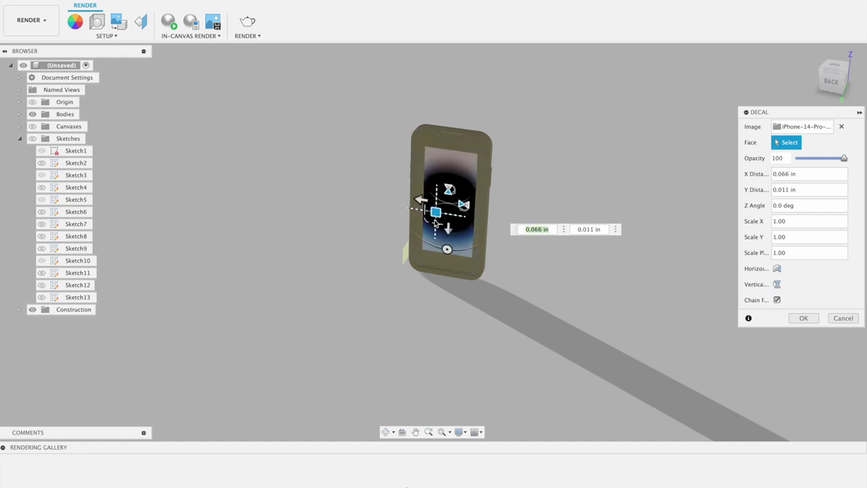
pyautogui.moveTo(426, 220); pyautogui.dragTo(424, 226)
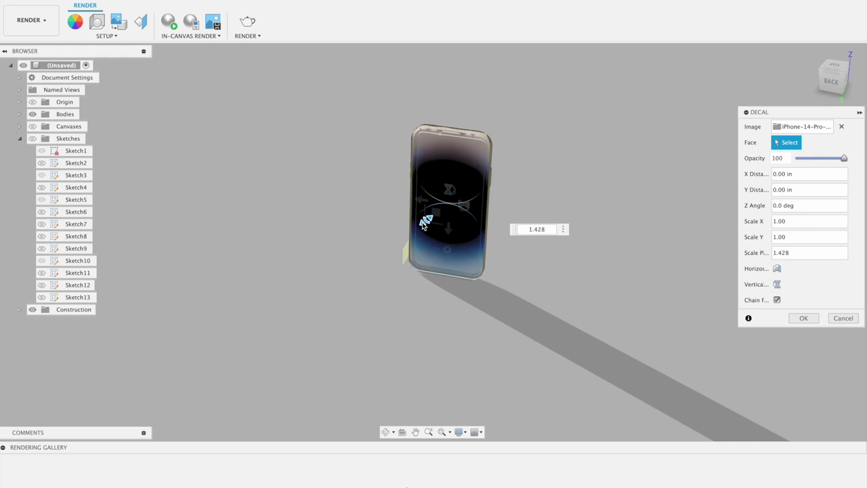
pyautogui.moveTo(423, 225); pyautogui.dragTo(423, 225)
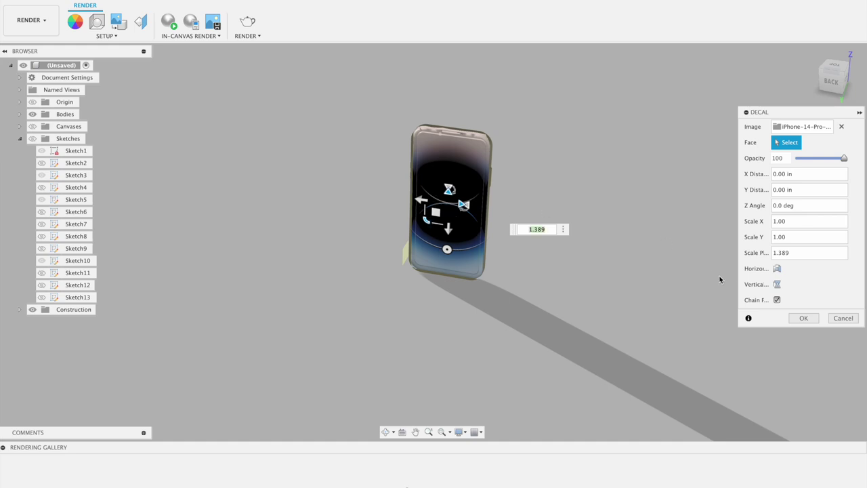
pyautogui.click(800, 317)
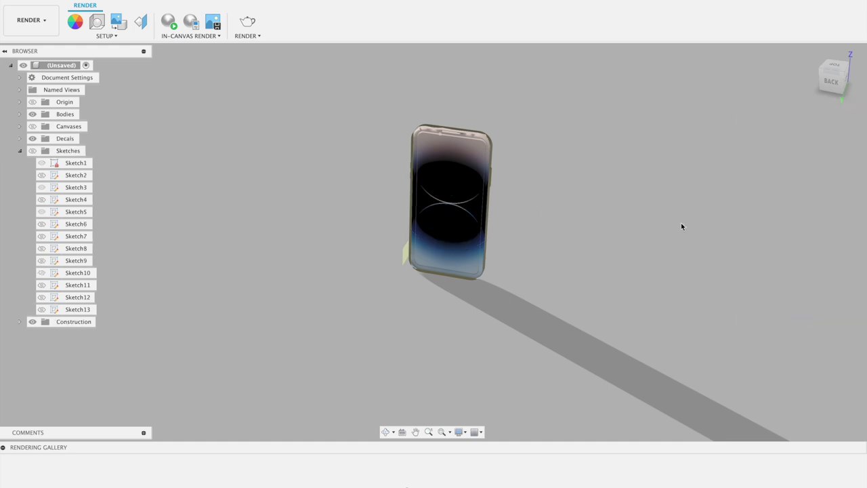
# Inspect the phone from the camera side, square the view, then remove the screen decal
pyautogui.keyDown('shift'); pyautogui.moveTo(681, 226); pyautogui.dragTo(681, 226, button='middle'); pyautogui.keyUp('shift')
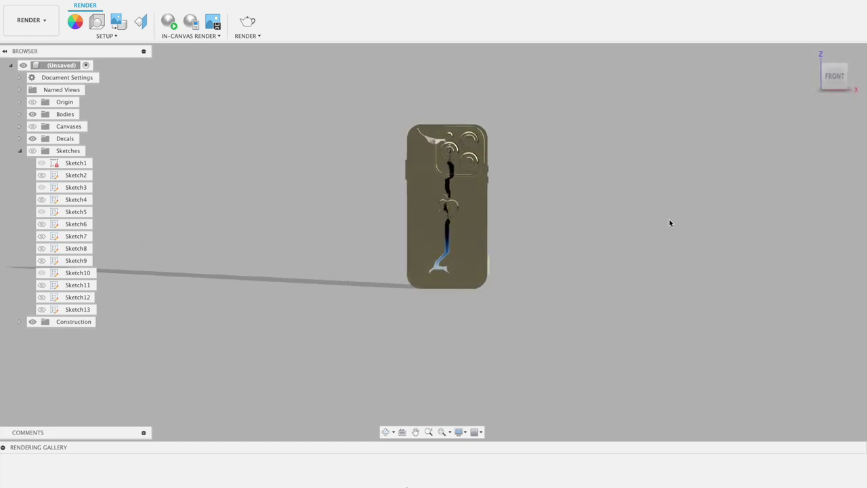
pyautogui.scroll(3, 627, 208)
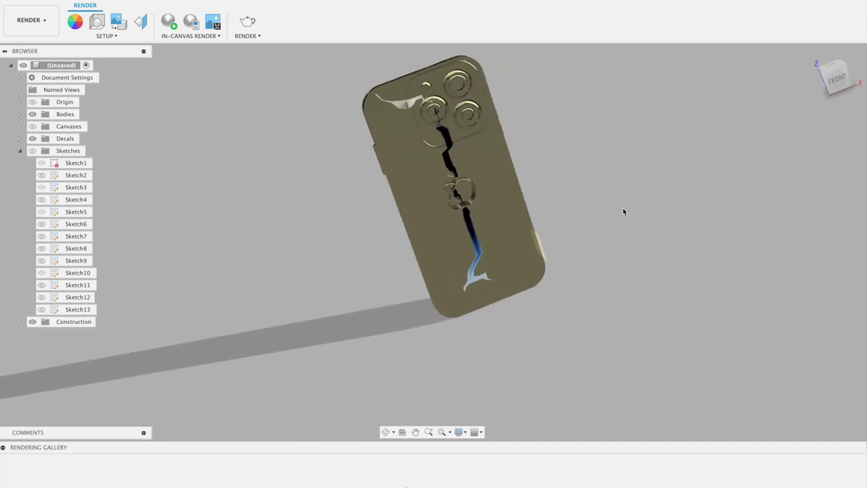
pyautogui.click(837, 74)
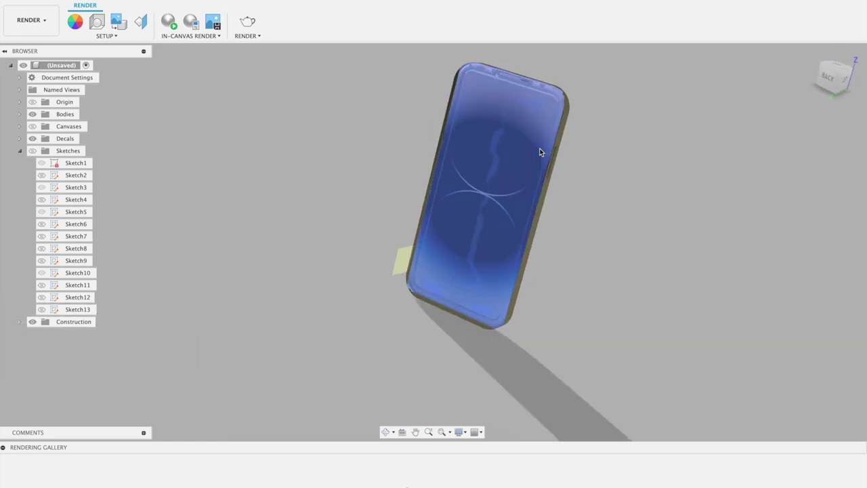
pyautogui.press('Delete')
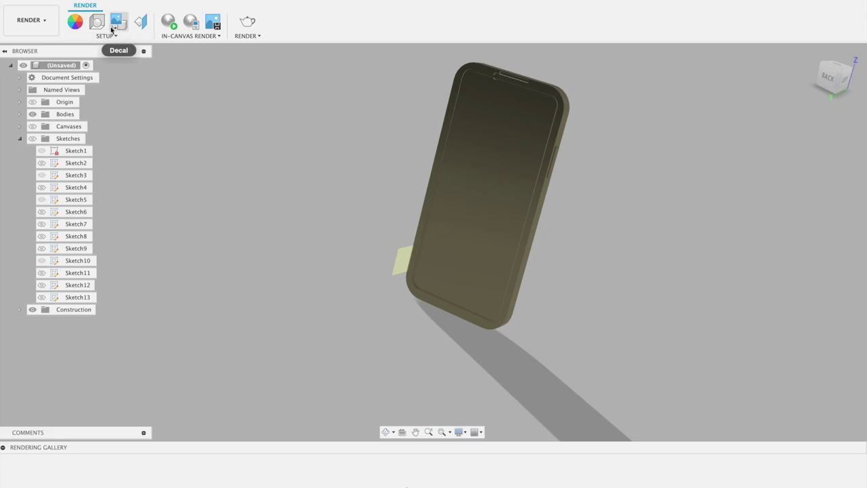
# Create a new decal from the iPhone 14 Pro wallpaper PNG on the screen face
pyautogui.click(113, 27)
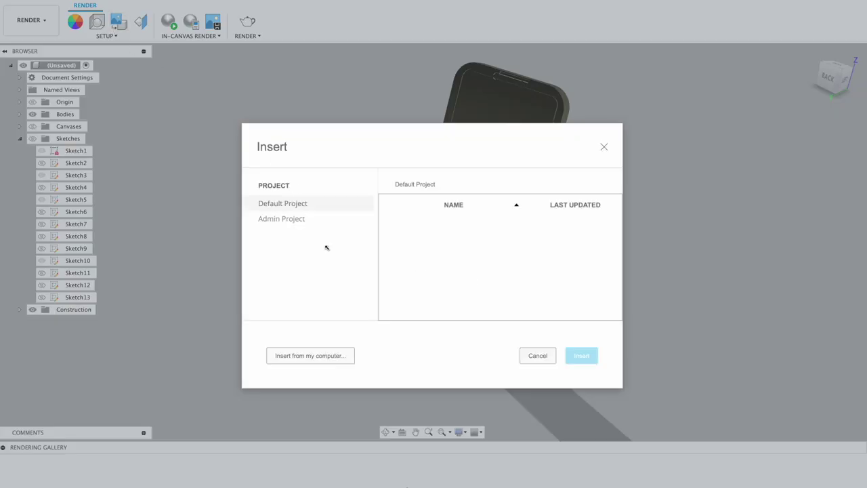
pyautogui.click(308, 357)
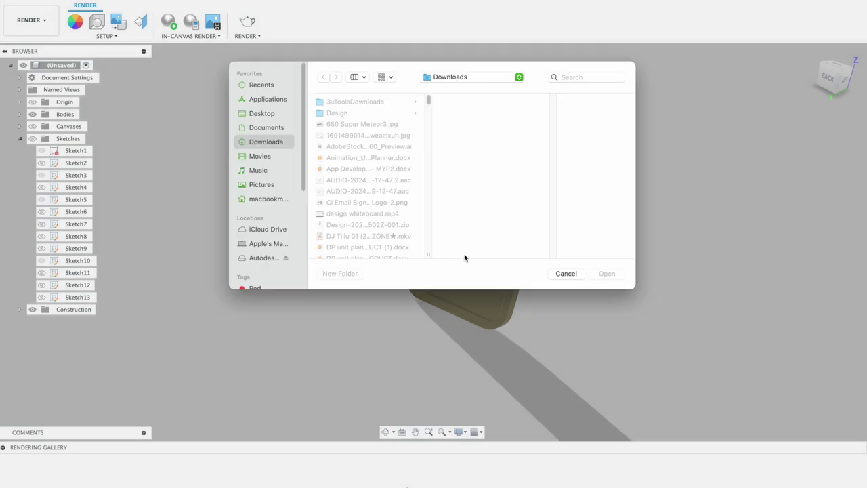
pyautogui.scroll(-3, 359, 220)
pyautogui.scroll(-5, 360, 220)
pyautogui.scroll(-5, 359, 220)
pyautogui.scroll(-5, 360, 221)
pyautogui.scroll(-5, 360, 221)
pyautogui.scroll(-5, 359, 219)
pyautogui.scroll(-5, 359, 218)
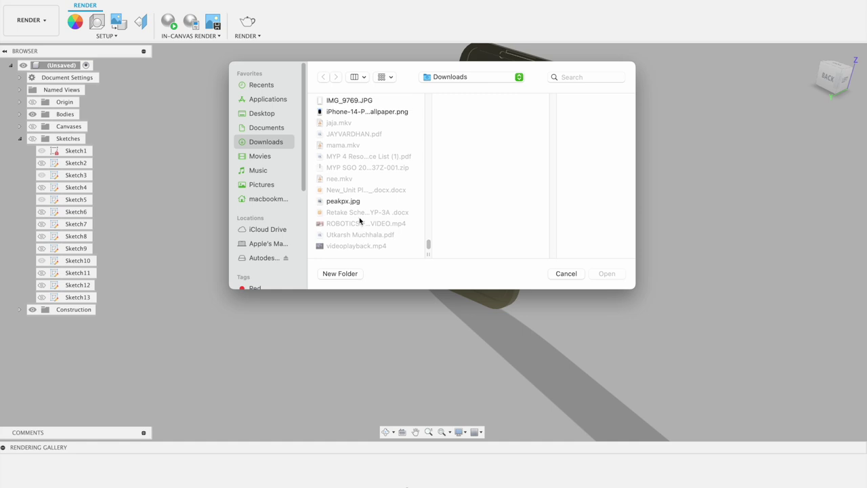
pyautogui.click(371, 114)
pyautogui.click(608, 273)
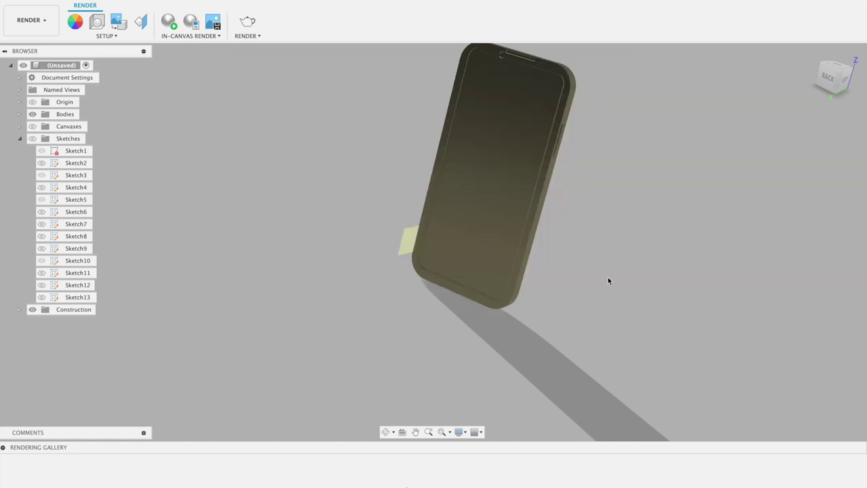
pyautogui.click(518, 192)
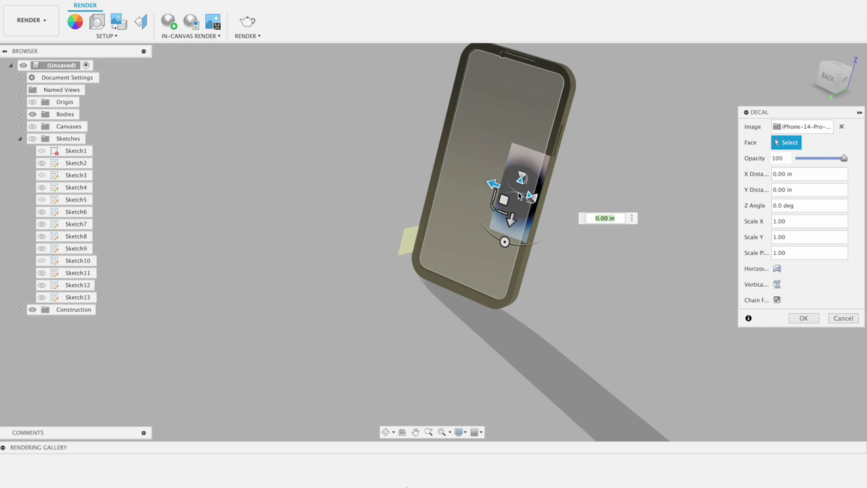
# Drag the decal across the phone's front face and nudge it toward centre
pyautogui.moveTo(506, 203)
pyautogui.mouseDown()
pyautogui.moveTo(472, 180)
pyautogui.moveTo(445, 214)
pyautogui.mouseUp()
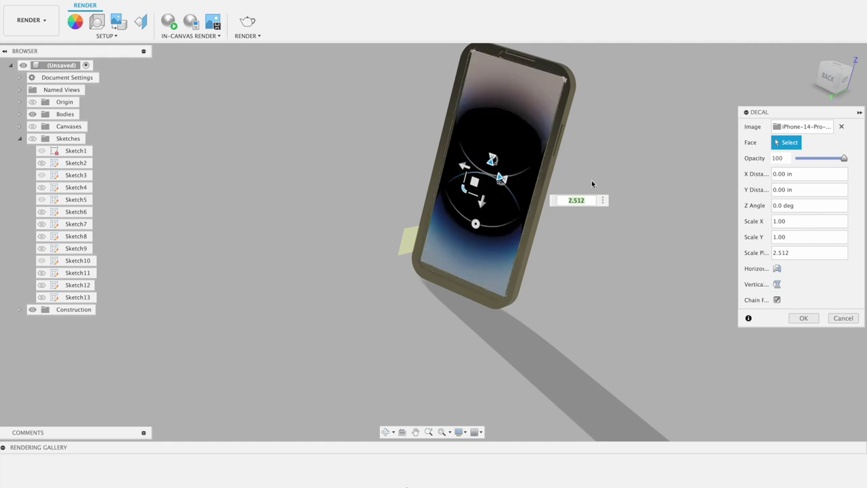
pyautogui.keyDown('shift'); pyautogui.hscroll(-3, 629, 169); pyautogui.keyUp('shift')
pyautogui.keyDown('shift'); pyautogui.hscroll(-5, 630, 169); pyautogui.keyUp('shift')
pyautogui.keyDown('shift'); pyautogui.hscroll(-5, 629, 169); pyautogui.keyUp('shift')
pyautogui.keyDown('shift'); pyautogui.hscroll(-3, 630, 169); pyautogui.keyUp('shift')
pyautogui.keyDown('shift'); pyautogui.hscroll(-5, 629, 173); pyautogui.keyUp('shift')
pyautogui.keyDown('shift'); pyautogui.hscroll(-5, 629, 173); pyautogui.keyUp('shift')
pyautogui.keyDown('shift'); pyautogui.hscroll(-2, 622, 172); pyautogui.keyUp('shift')
pyautogui.keyDown('shift'); pyautogui.hscroll(-2, 623, 172); pyautogui.keyUp('shift')
pyautogui.moveTo(480, 188); pyautogui.dragTo(481, 191)
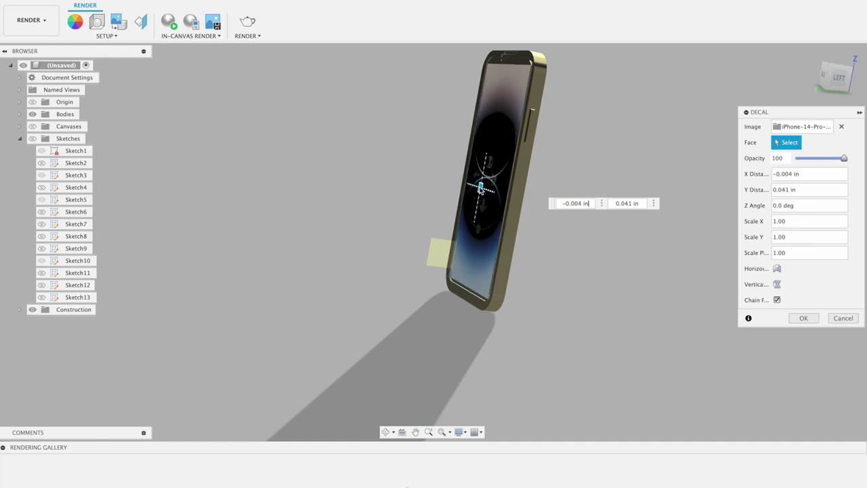
pyautogui.keyDown('shift'); pyautogui.hscroll(-5, 614, 137); pyautogui.keyUp('shift')
pyautogui.keyDown('shift'); pyautogui.hscroll(-5, 619, 138); pyautogui.keyUp('shift')
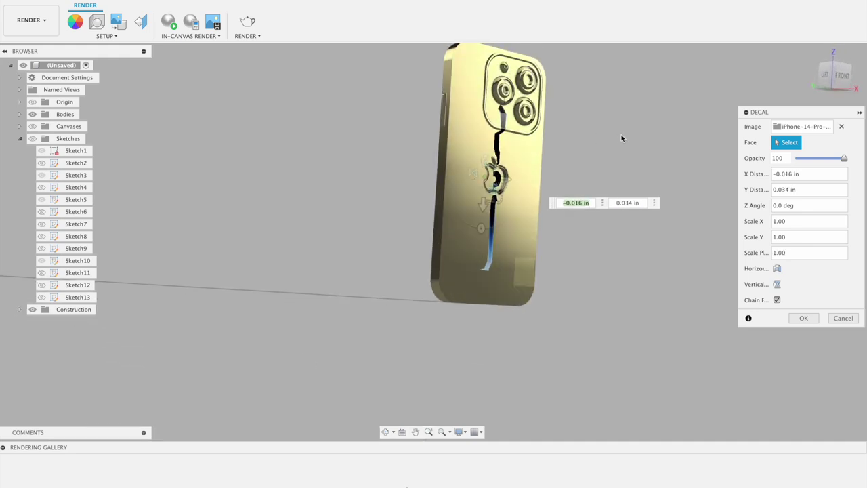
pyautogui.keyDown('shift'); pyautogui.hscroll(-2, 621, 137); pyautogui.keyUp('shift')
pyautogui.keyDown('shift'); pyautogui.hscroll(-2, 621, 138); pyautogui.keyUp('shift')
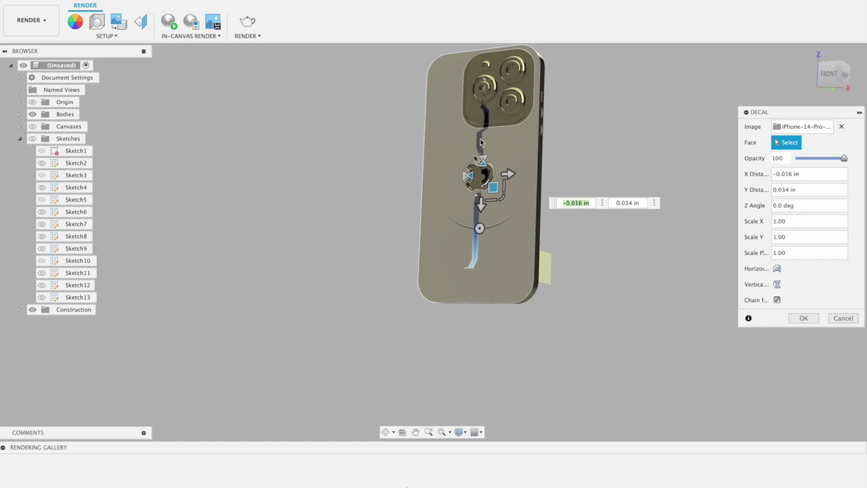
pyautogui.scroll(3, 479, 139)
pyautogui.keyDown('shift'); pyautogui.hscroll(-3, 480, 139); pyautogui.keyUp('shift')
pyautogui.keyDown('shift'); pyautogui.hscroll(-3, 479, 139); pyautogui.keyUp('shift')
pyautogui.keyDown('shift'); pyautogui.hscroll(-3, 479, 139); pyautogui.keyUp('shift')
pyautogui.keyDown('shift'); pyautogui.hscroll(-3, 479, 140); pyautogui.keyUp('shift')
pyautogui.keyDown('shift'); pyautogui.hscroll(-3, 479, 139); pyautogui.keyUp('shift')
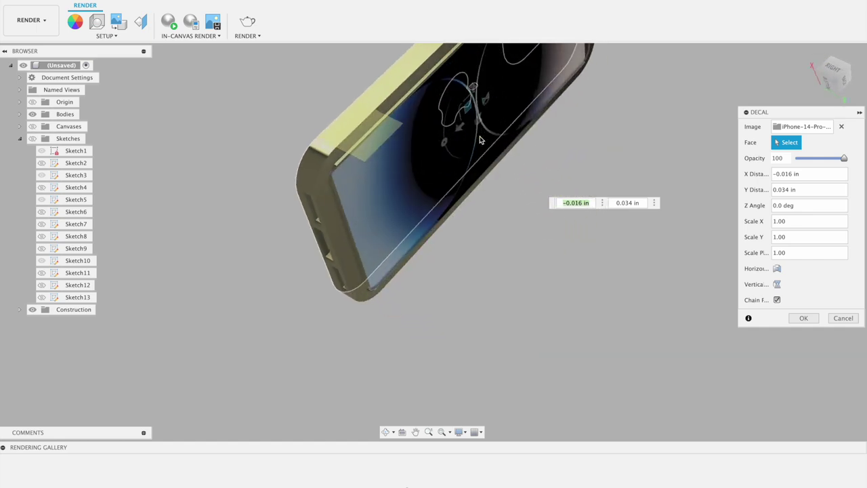
pyautogui.keyDown('shift'); pyautogui.hscroll(-3, 480, 140); pyautogui.keyUp('shift')
pyautogui.keyDown('shift'); pyautogui.hscroll(-2, 480, 139); pyautogui.keyUp('shift')
pyautogui.keyDown('shift'); pyautogui.hscroll(-2, 479, 140); pyautogui.keyUp('shift')
pyautogui.keyDown('shift'); pyautogui.scroll(3, 479, 139); pyautogui.keyUp('shift')
pyautogui.keyDown('shift'); pyautogui.scroll(2, 474, 133); pyautogui.keyUp('shift')
# Shift the decal up and left to a 0.035 in by 0.068 in offset
pyautogui.moveTo(439, 117); pyautogui.dragTo(416, 131)
pyautogui.keyDown('shift'); pyautogui.scroll(-2, 640, 128); pyautogui.keyUp('shift')
pyautogui.keyDown('shift'); pyautogui.scroll(-3, 640, 128); pyautogui.keyUp('shift')
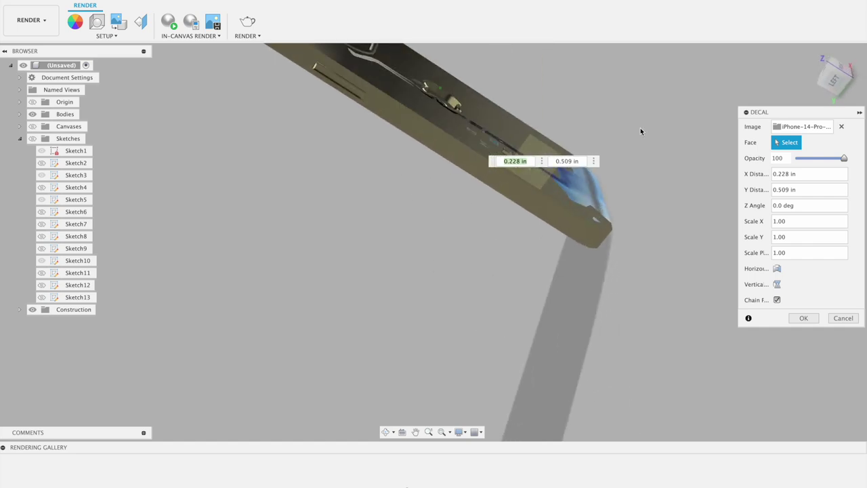
pyautogui.keyDown('shift'); pyautogui.scroll(-3, 640, 127); pyautogui.keyUp('shift')
pyautogui.keyDown('shift'); pyautogui.scroll(-2, 640, 127); pyautogui.keyUp('shift')
pyautogui.keyDown('shift'); pyautogui.scroll(-3, 640, 127); pyautogui.keyUp('shift')
pyautogui.keyDown('shift'); pyautogui.scroll(-2, 640, 128); pyautogui.keyUp('shift')
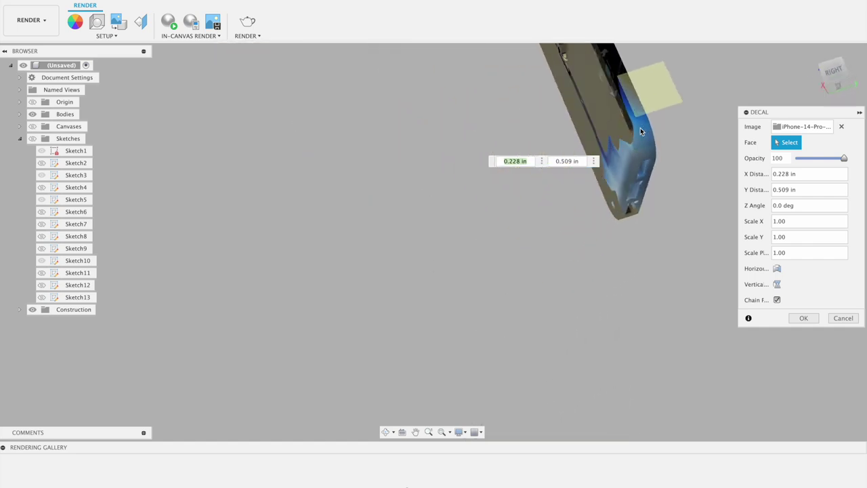
pyautogui.keyDown('shift'); pyautogui.scroll(-2, 668, 124); pyautogui.keyUp('shift')
pyautogui.keyDown('shift'); pyautogui.scroll(-3, 667, 123); pyautogui.keyUp('shift')
pyautogui.keyDown('shift'); pyautogui.scroll(-3, 668, 123); pyautogui.keyUp('shift')
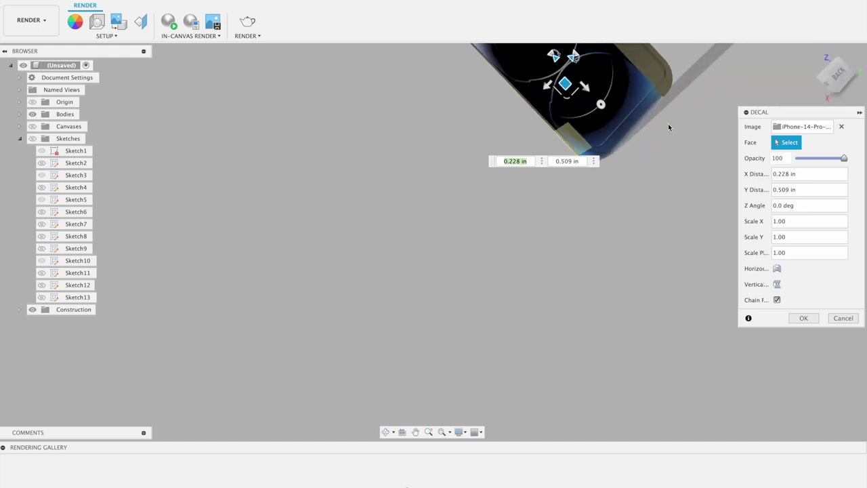
pyautogui.keyDown('shift'); pyautogui.scroll(-2, 667, 127); pyautogui.keyUp('shift')
pyautogui.moveTo(526, 134); pyautogui.dragTo(514, 103)
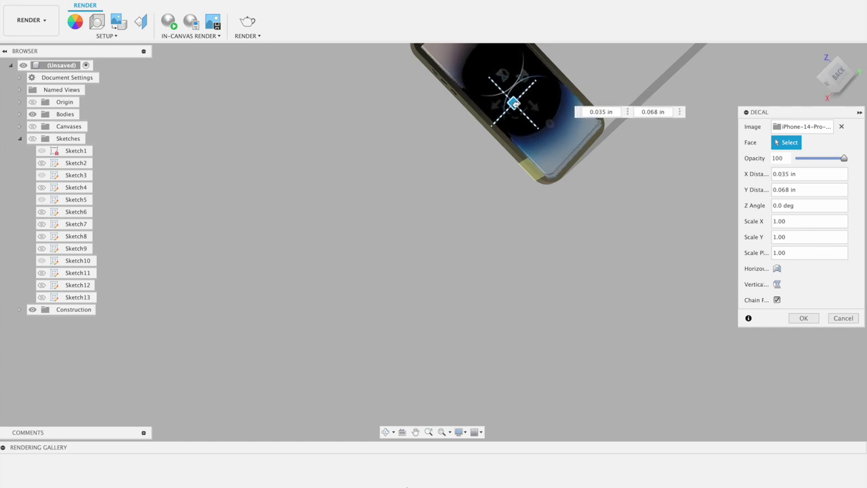
# Check the phone edge-on and enlarge the decal to a 21.048 plane scale
pyautogui.keyDown('shift'); pyautogui.moveTo(681, 82); pyautogui.dragTo(692, 75, button='middle'); pyautogui.keyUp('shift')
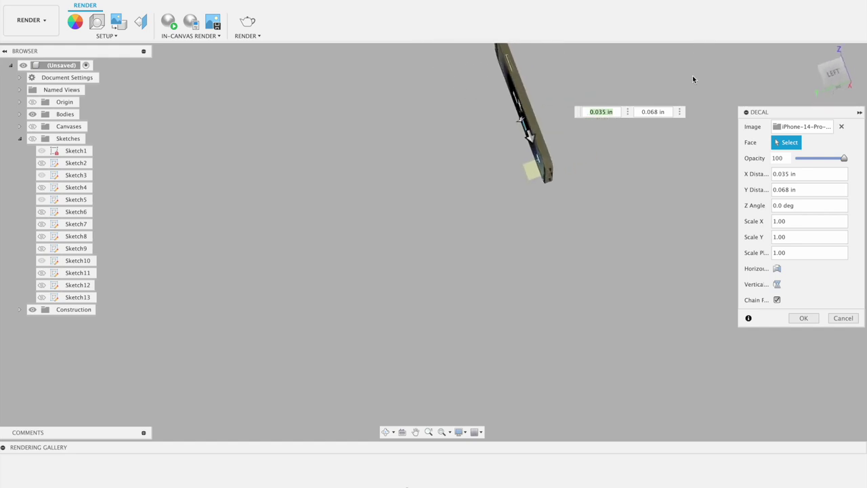
pyautogui.keyDown('shift'); pyautogui.hscroll(10, 692, 75); pyautogui.keyUp('shift')
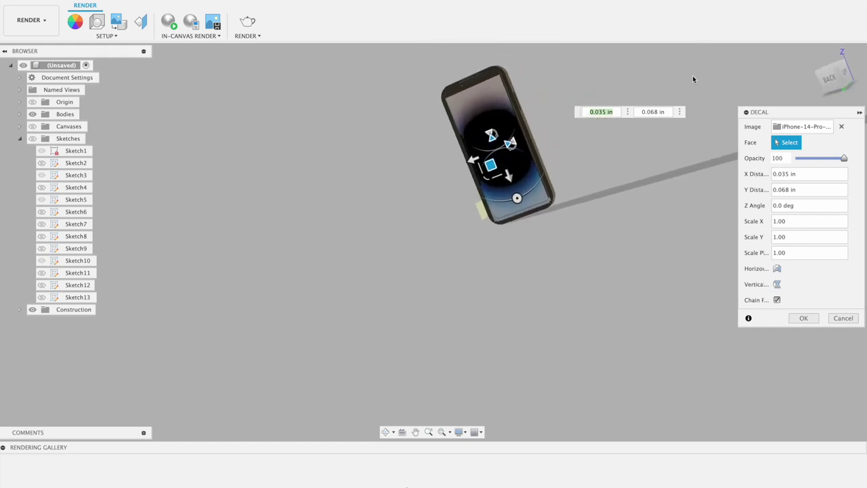
pyautogui.scroll(5, 501, 124)
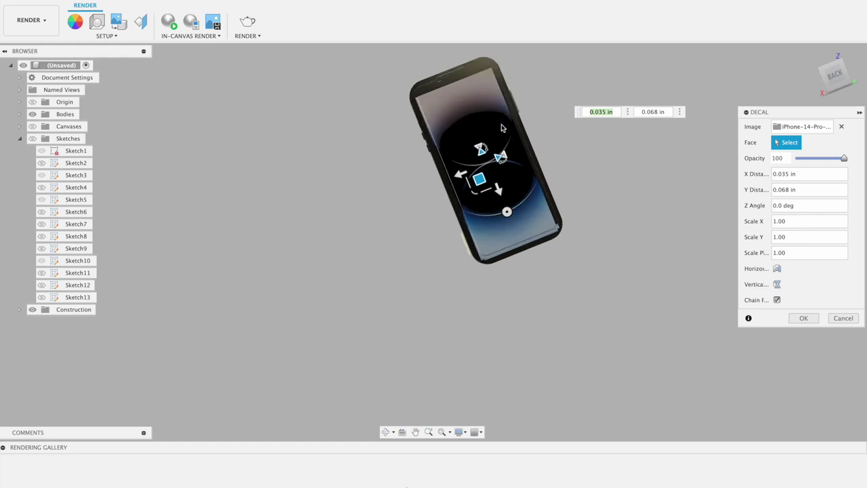
pyautogui.keyDown('shift'); pyautogui.scroll(-5, 502, 129); pyautogui.keyUp('shift')
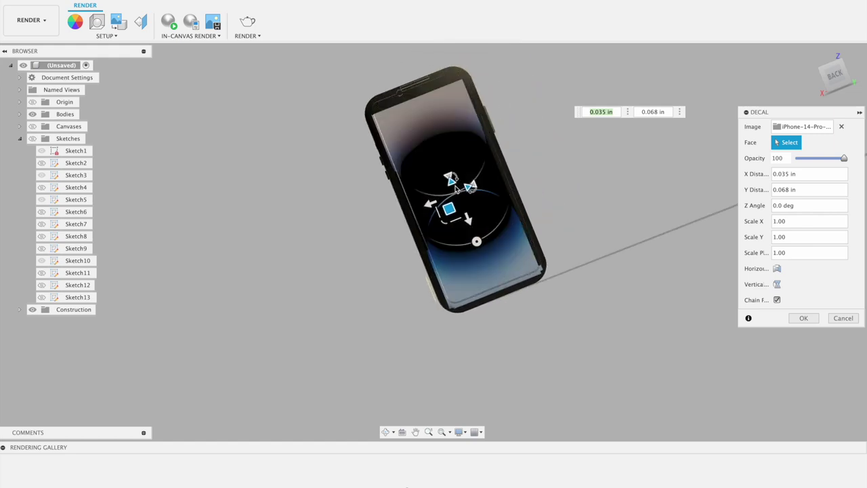
pyautogui.moveTo(442, 222); pyautogui.dragTo(349, 274)
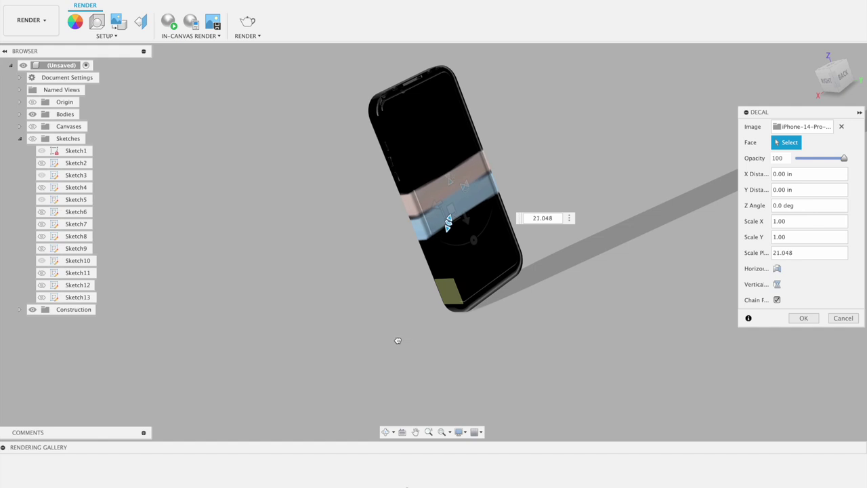
# Try the screen decal at larger scales, 0.035 plane scale and new positions, then cancel it
pyautogui.moveTo(397, 339); pyautogui.dragTo(390, 366)
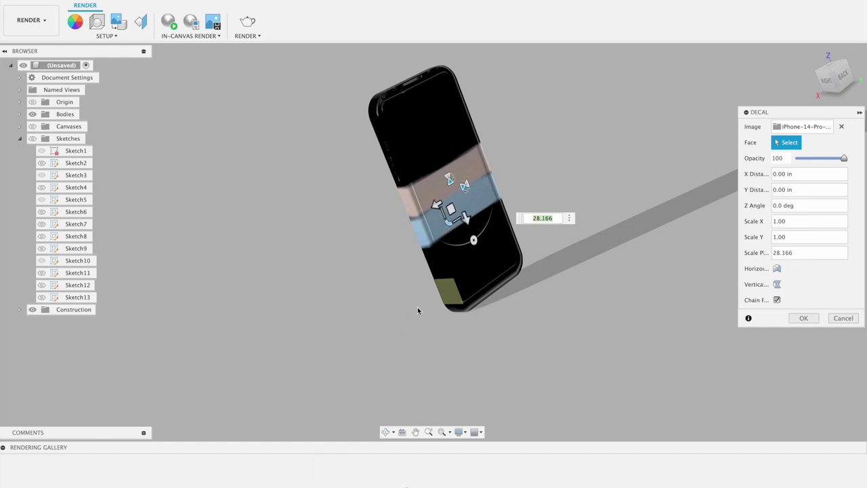
pyautogui.moveTo(450, 210); pyautogui.dragTo(427, 145)
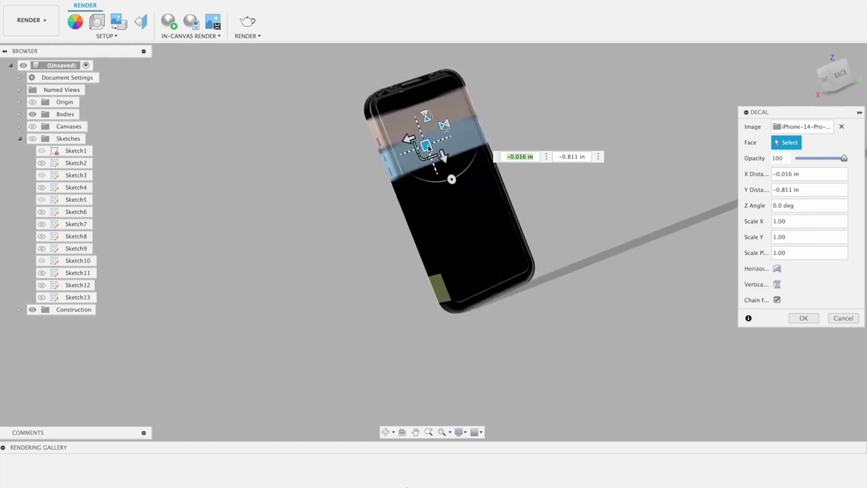
pyautogui.moveTo(427, 146); pyautogui.dragTo(471, 262)
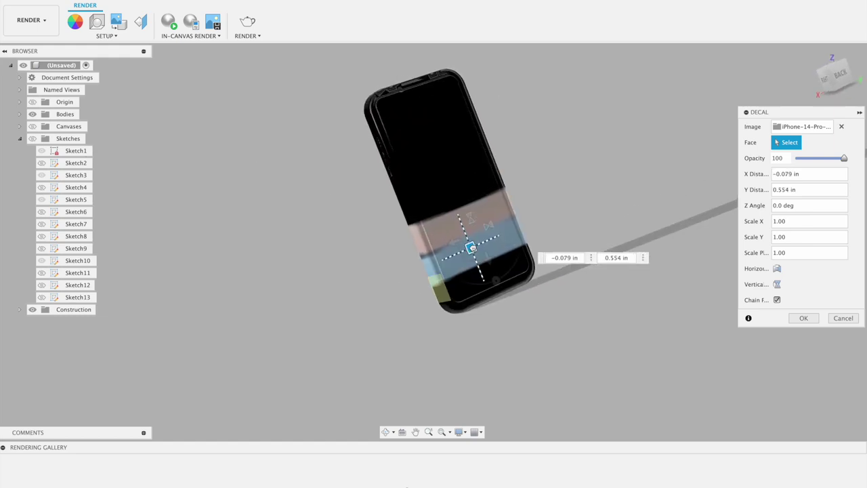
pyautogui.moveTo(462, 258); pyautogui.dragTo(498, 181)
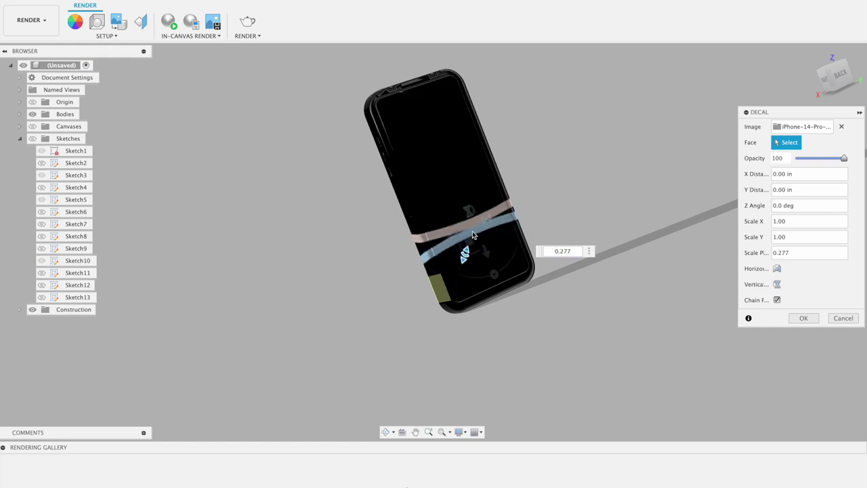
pyautogui.write('0.035')
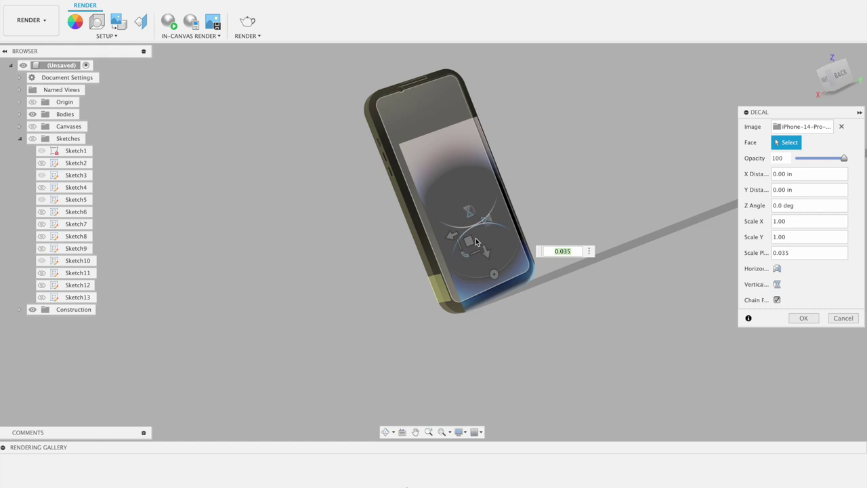
pyautogui.keyDown('shift'); pyautogui.moveTo(623, 132); pyautogui.dragTo(623, 135, button='middle'); pyautogui.keyUp('shift')
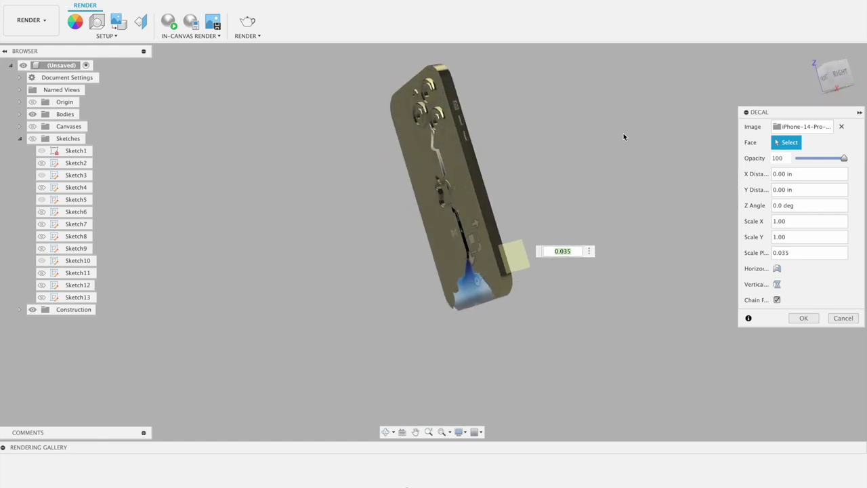
pyautogui.moveTo(462, 242); pyautogui.dragTo(447, 200)
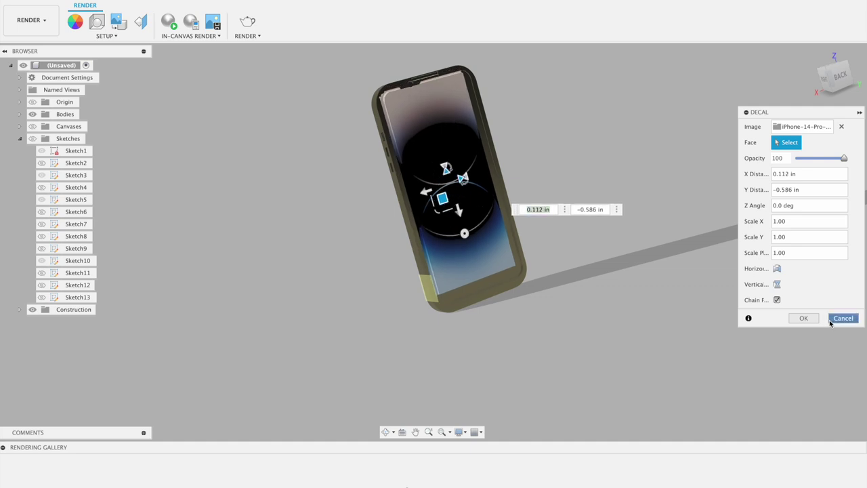
pyautogui.click(831, 321)
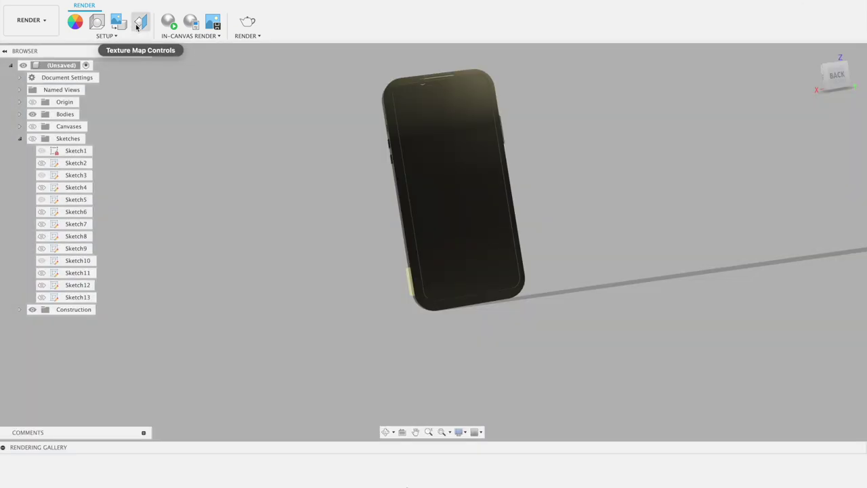
# Set the phone body's texture mapping to Planar projection
pyautogui.click(136, 26)
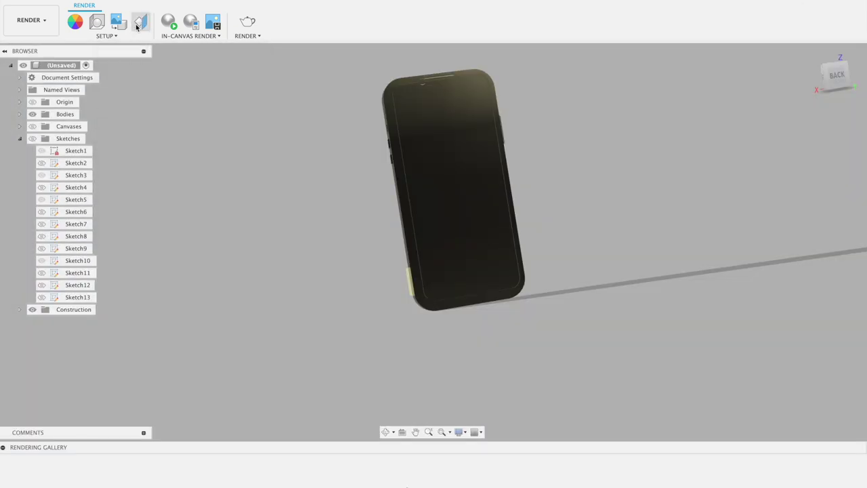
pyautogui.click(434, 154)
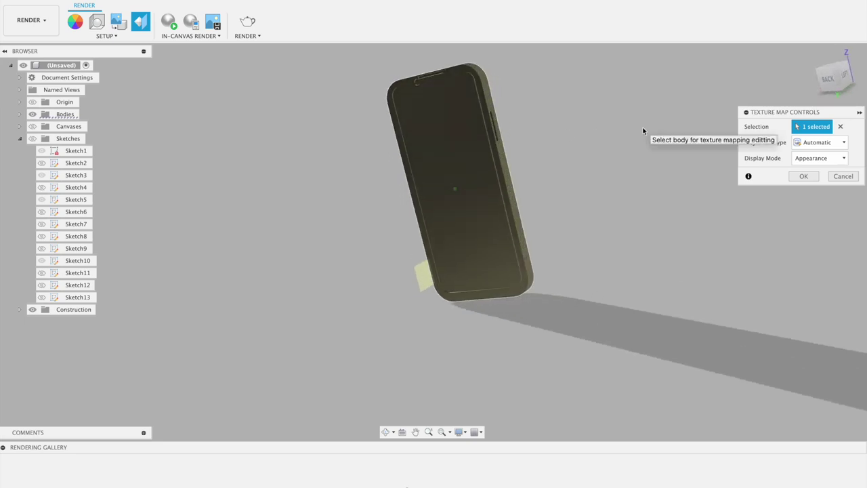
pyautogui.click(835, 143)
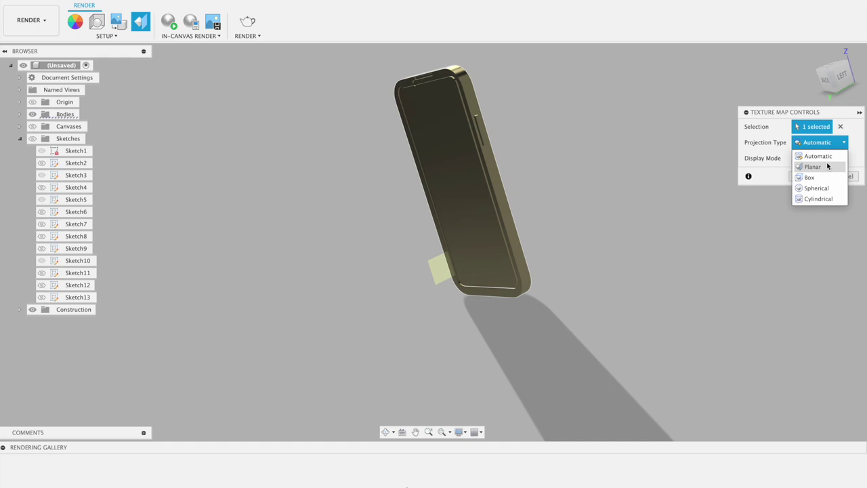
pyautogui.click(827, 166)
pyautogui.click(804, 193)
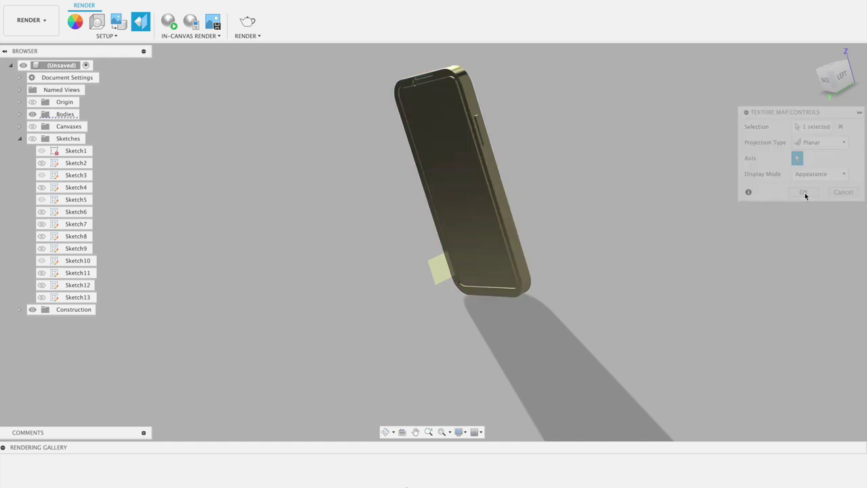
pyautogui.click(120, 26)
# Place gold-iphone.jpg on the phone face, shrink it to 0.83 scale and move it up
pyautogui.click(606, 272)
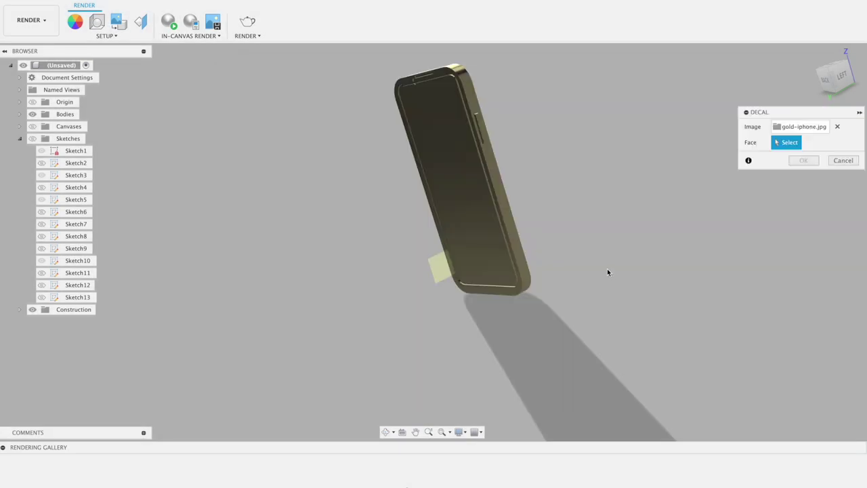
pyautogui.click(461, 197)
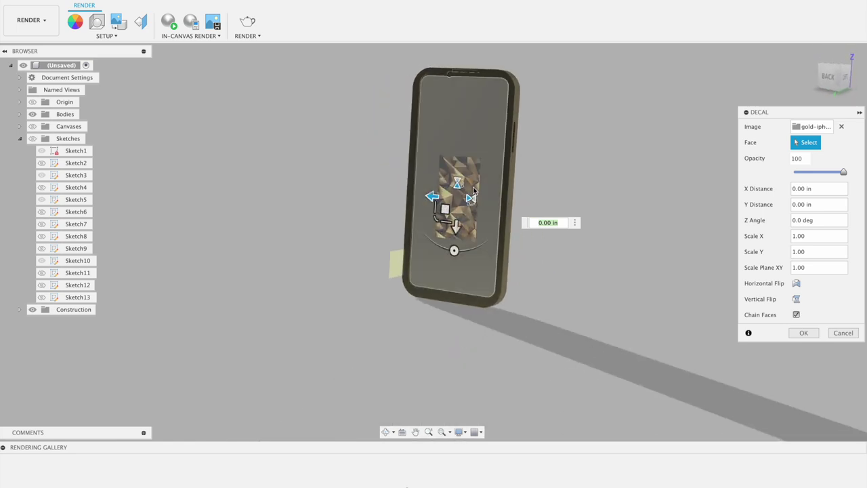
pyautogui.click(444, 210)
pyautogui.moveTo(445, 214); pyautogui.dragTo(425, 238)
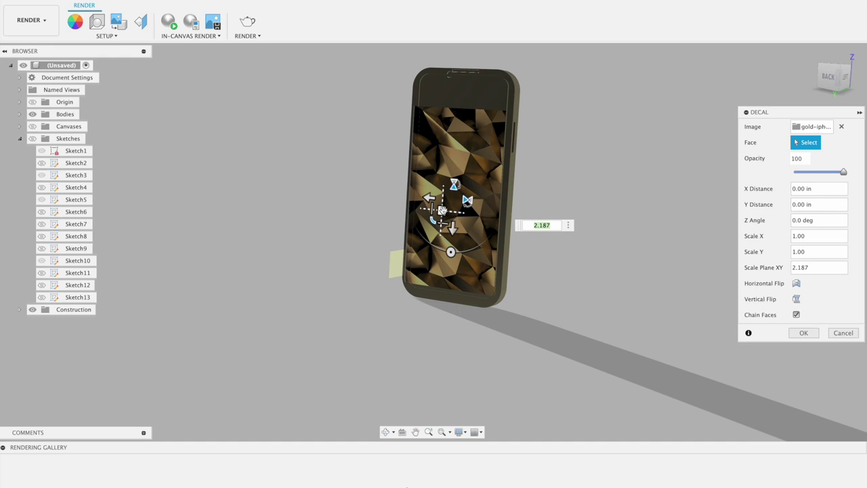
pyautogui.moveTo(441, 210); pyautogui.dragTo(440, 216)
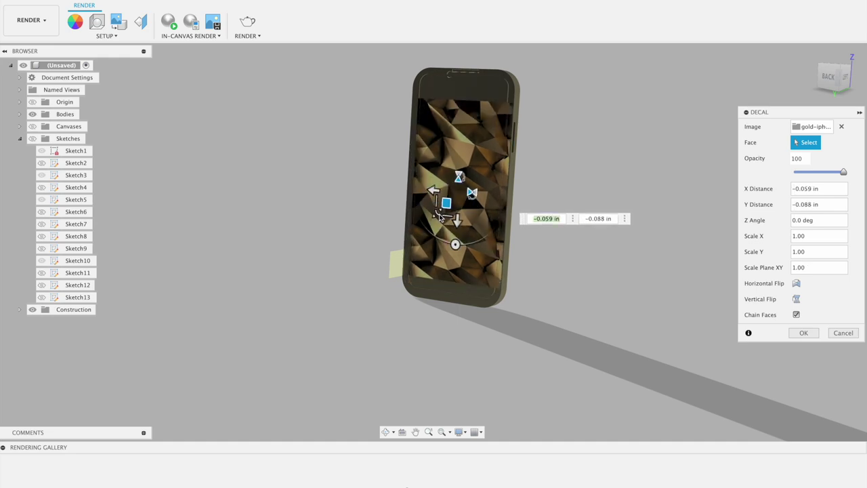
pyautogui.moveTo(439, 216); pyautogui.dragTo(466, 174)
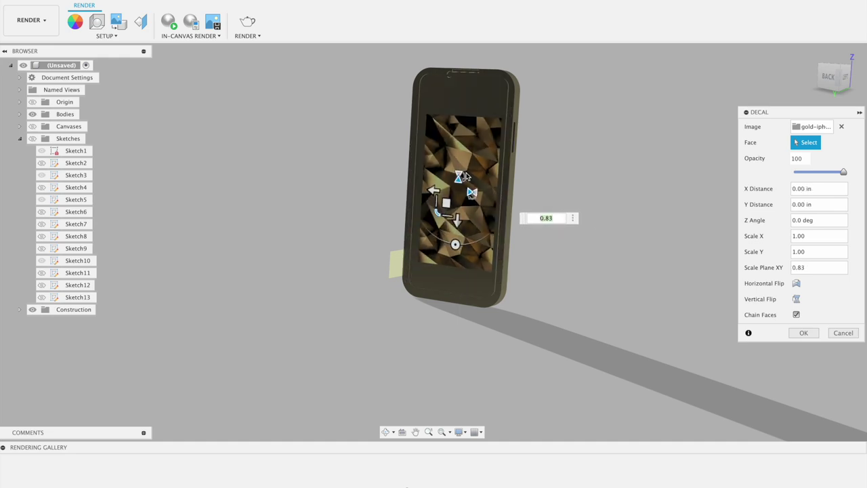
pyautogui.moveTo(448, 202); pyautogui.dragTo(444, 165)
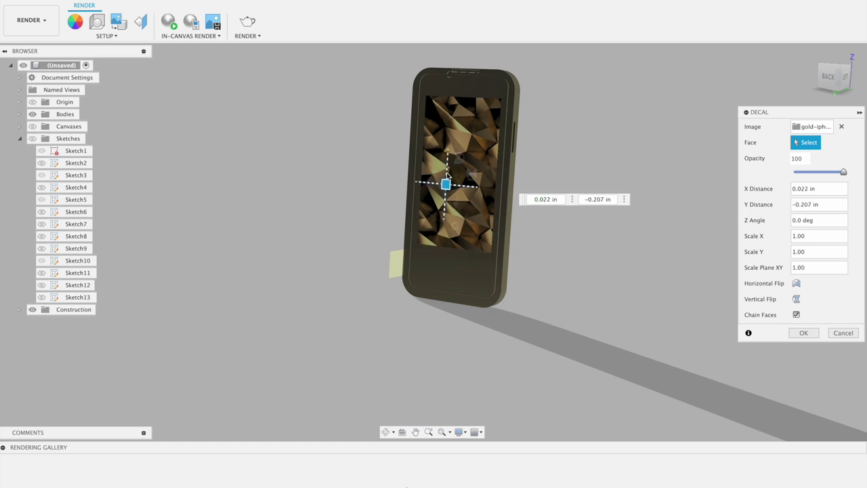
pyautogui.moveTo(445, 165); pyautogui.dragTo(445, 165)
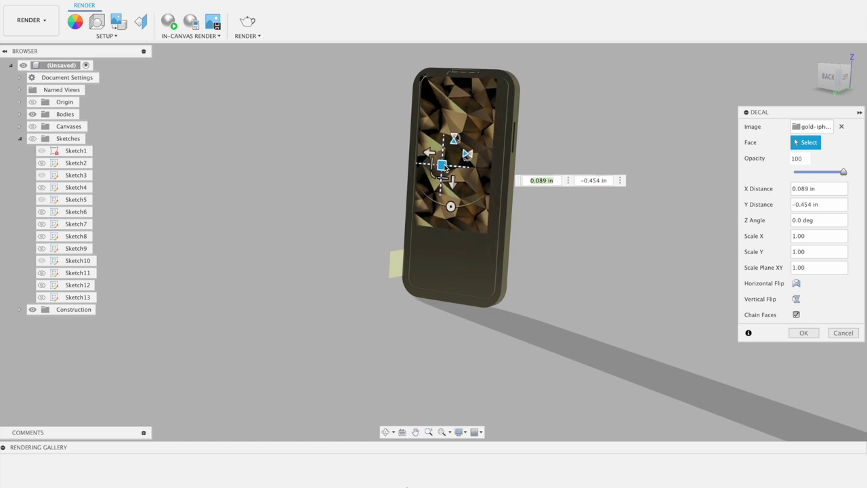
# Recentre the decal with zero horizontal offset and enlarge it to cover the face
pyautogui.click(451, 206)
pyautogui.moveTo(437, 173); pyautogui.dragTo(444, 172)
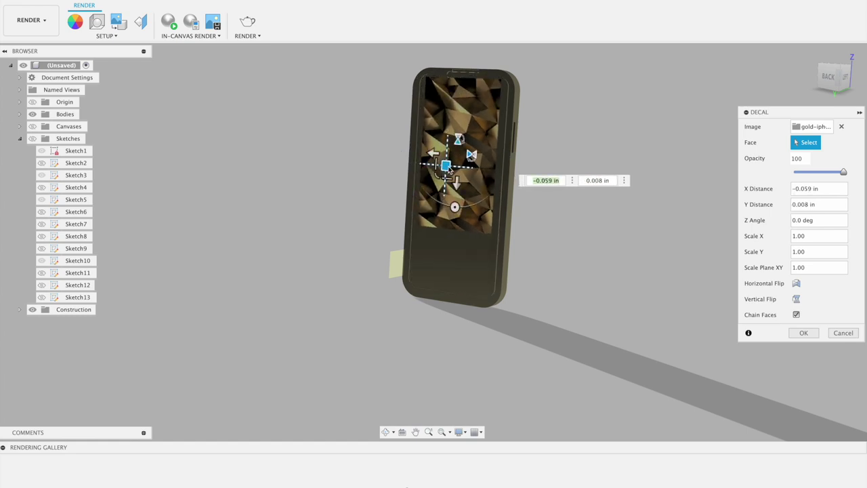
pyautogui.moveTo(433, 155); pyautogui.dragTo(435, 158)
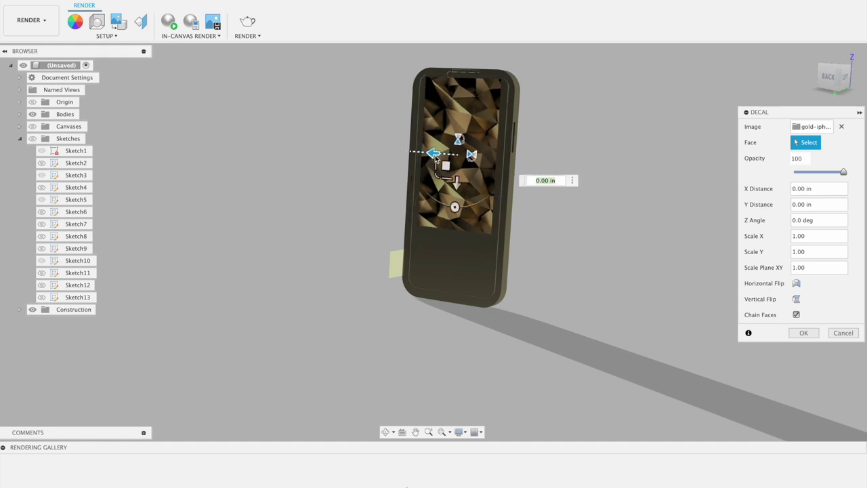
pyautogui.scroll(2, 442, 166)
pyautogui.scroll(2, 446, 172)
pyautogui.scroll(2, 448, 163)
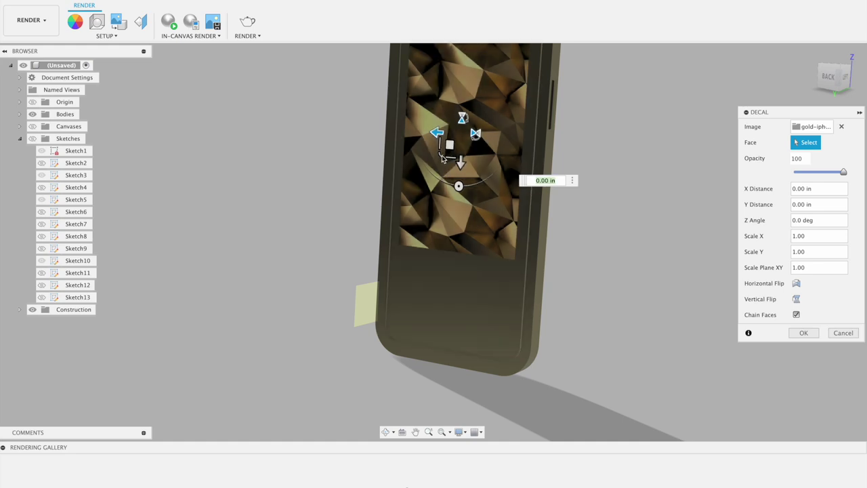
pyautogui.click(440, 156)
pyautogui.moveTo(440, 155); pyautogui.dragTo(440, 189)
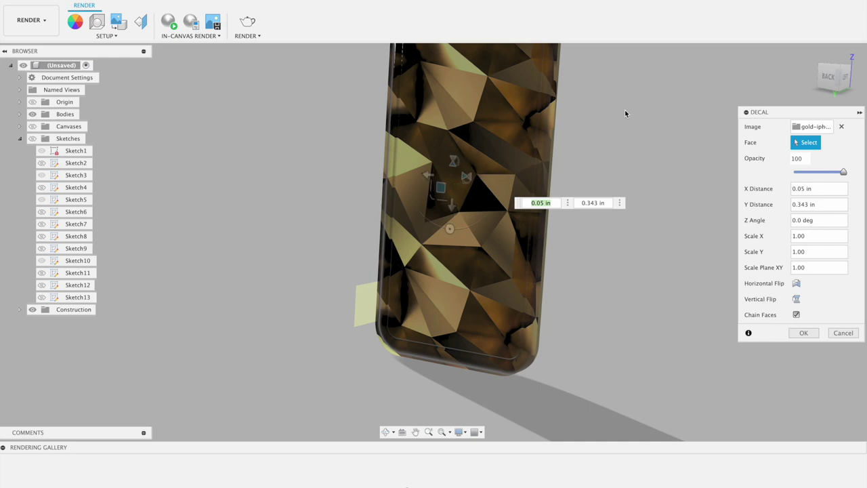
# Shift the decal sideways and resize it to fit the phone screen
pyautogui.keyDown('shift'); pyautogui.hscroll(10, 625, 109); pyautogui.keyUp('shift')
pyautogui.keyDown('shift'); pyautogui.hscroll(3, 624, 110); pyautogui.keyUp('shift')
pyautogui.keyDown('shift'); pyautogui.hscroll(3, 625, 110); pyautogui.keyUp('shift')
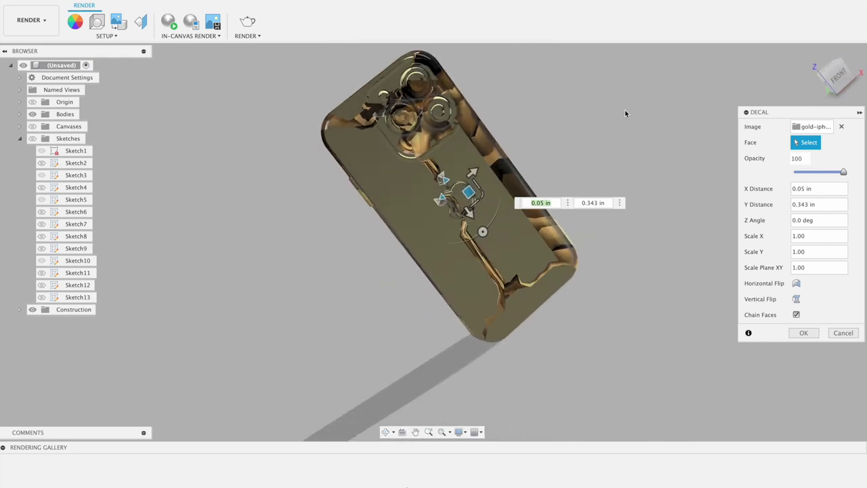
pyautogui.keyDown('shift'); pyautogui.hscroll(3, 624, 110); pyautogui.keyUp('shift')
pyautogui.keyDown('shift'); pyautogui.hscroll(3, 625, 110); pyautogui.keyUp('shift')
pyautogui.keyDown('shift'); pyautogui.hscroll(2, 625, 113); pyautogui.keyUp('shift')
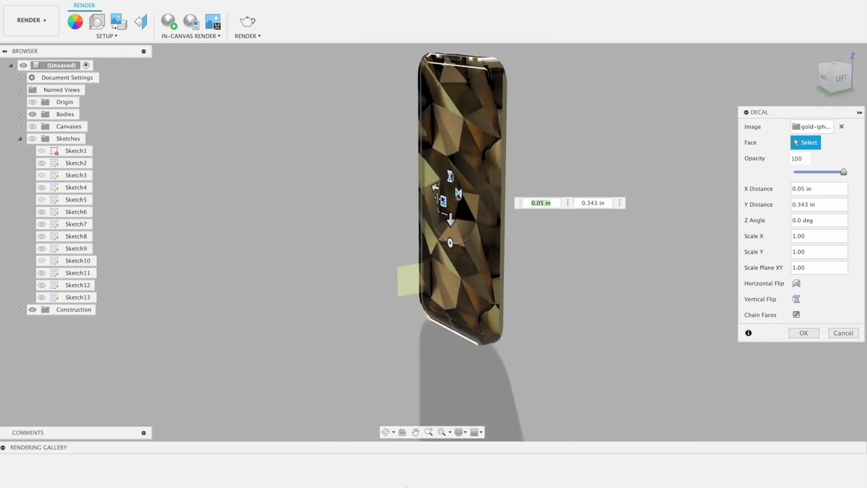
pyautogui.moveTo(434, 189); pyautogui.dragTo(436, 190)
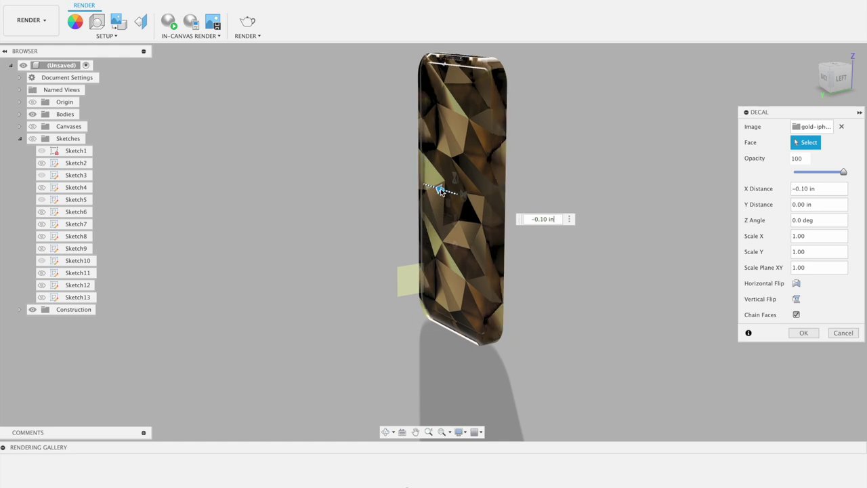
pyautogui.moveTo(445, 215); pyautogui.dragTo(446, 212)
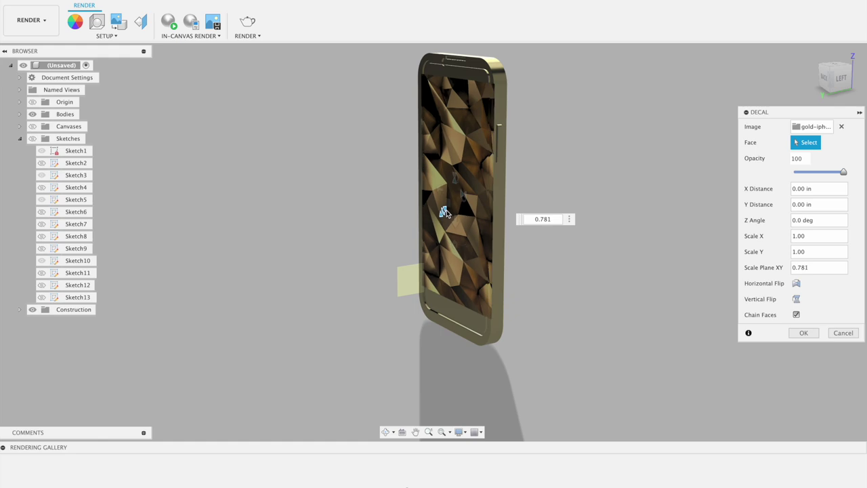
pyautogui.moveTo(446, 210); pyautogui.dragTo(447, 209)
pyautogui.moveTo(447, 210)
pyautogui.keyDown('shift'); pyautogui.mouseDown(button='middle')
pyautogui.moveTo(530, 155)
pyautogui.moveTo(482, 135)
pyautogui.mouseUp(button='middle'); pyautogui.keyUp('shift')
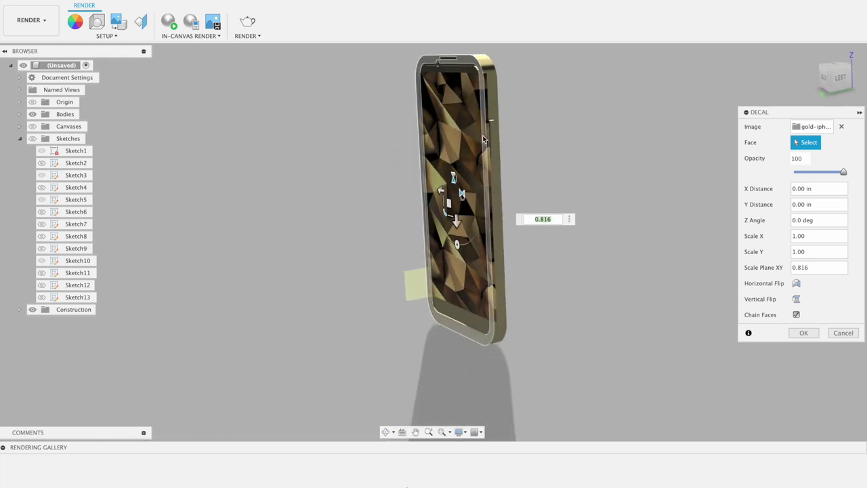
pyautogui.moveTo(448, 197); pyautogui.dragTo(447, 202)
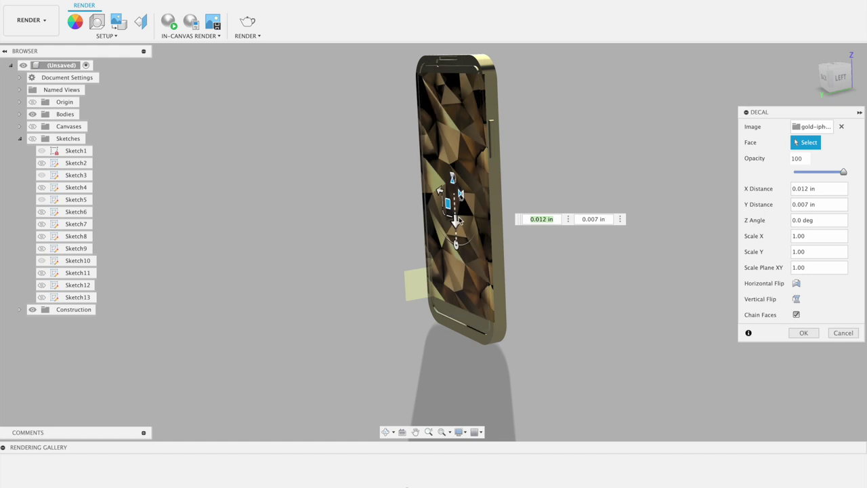
# Reset the decal's X and Y offsets to 0 and shrink it toward the screen centre
pyautogui.write('0')
pyautogui.press('Tab')
pyautogui.write('0')
pyautogui.press('Return')
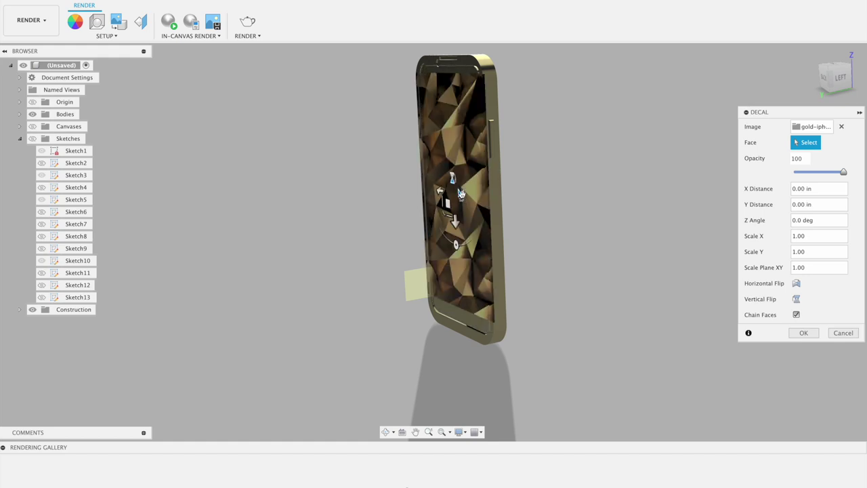
pyautogui.moveTo(440, 191); pyautogui.dragTo(444, 194)
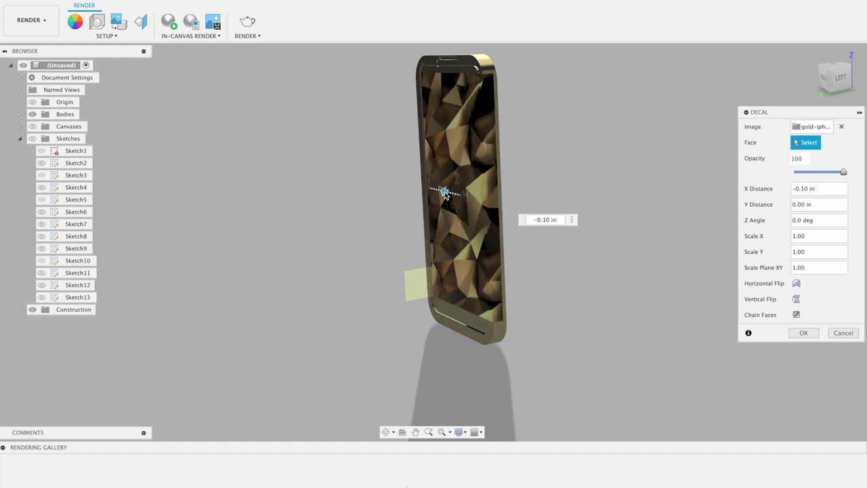
pyautogui.keyDown('shift'); pyautogui.moveTo(444, 194); pyautogui.dragTo(577, 134, button='middle'); pyautogui.keyUp('shift')
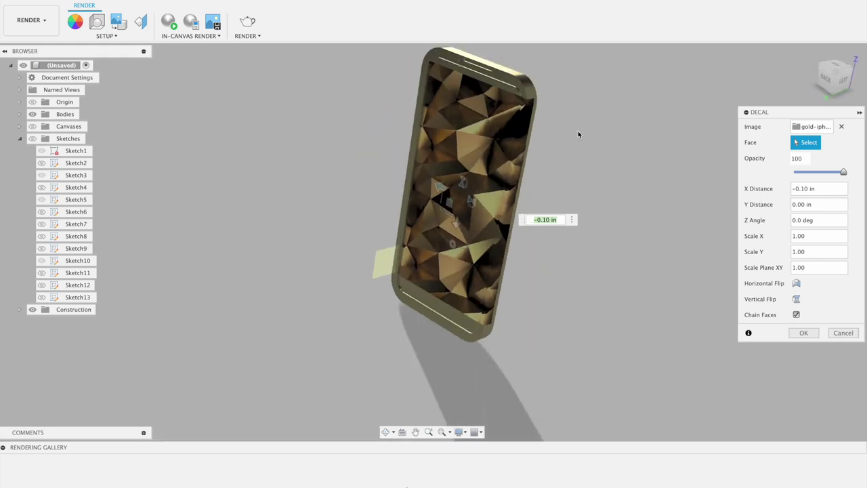
pyautogui.moveTo(441, 200)
pyautogui.mouseDown()
pyautogui.moveTo(437, 214)
pyautogui.moveTo(446, 203)
pyautogui.moveTo(446, 177)
pyautogui.mouseUp()
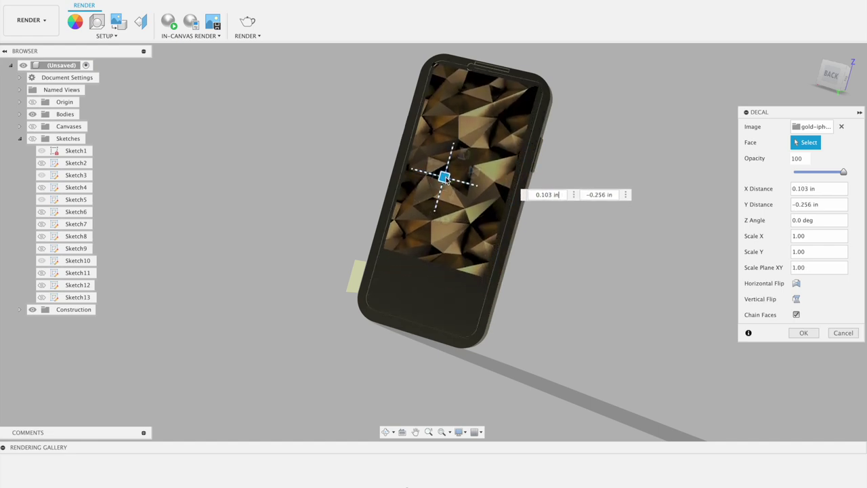
# Reposition the decal, try a 1.275 scale, then set the decal scale back to 1.00
pyautogui.moveTo(446, 177); pyautogui.dragTo(440, 183)
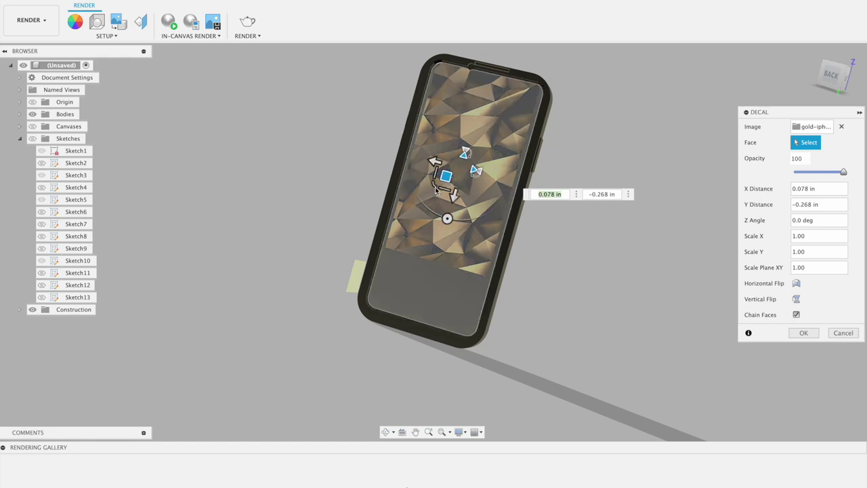
pyautogui.write('0')
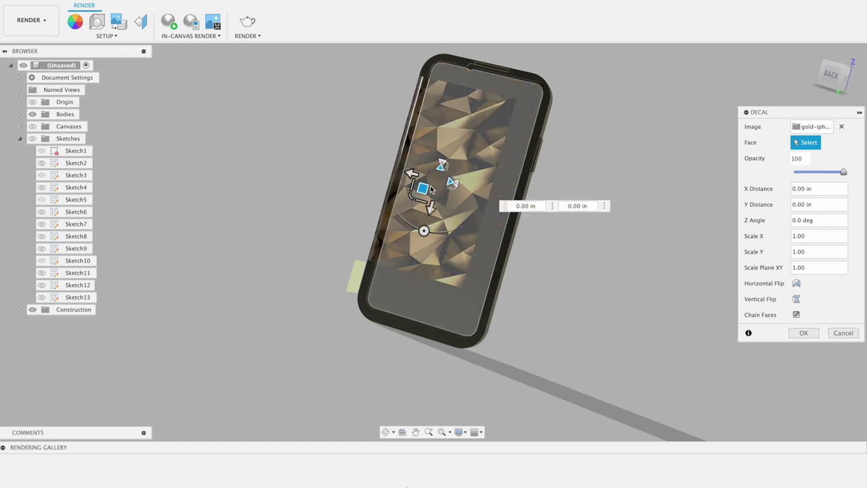
pyautogui.moveTo(422, 188); pyautogui.dragTo(434, 207)
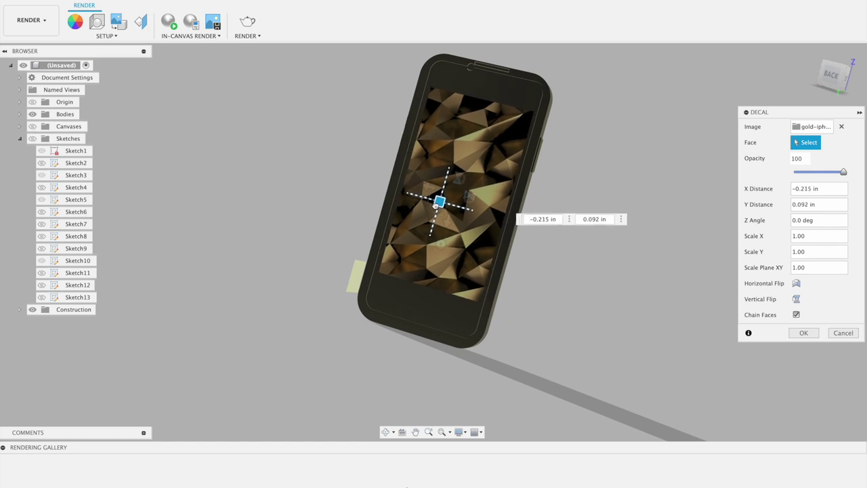
pyautogui.click(425, 209)
pyautogui.write('1.275')
pyautogui.moveTo(425, 212); pyautogui.dragTo(423, 200)
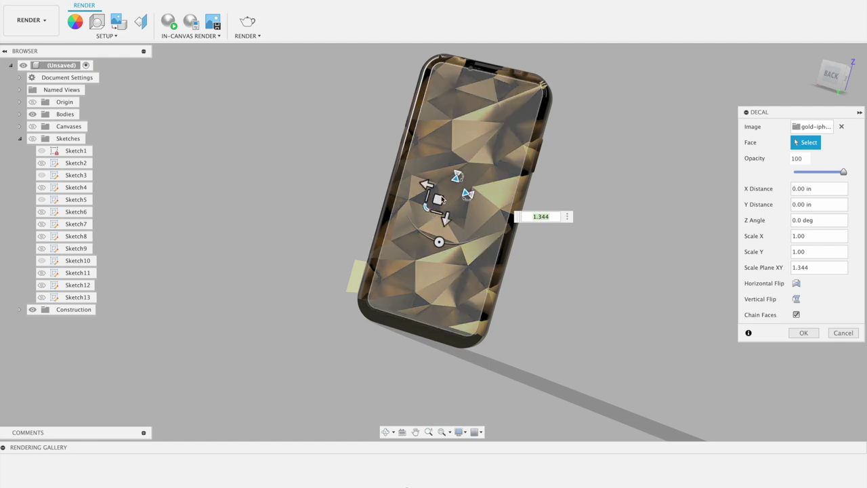
pyautogui.moveTo(425, 184); pyautogui.dragTo(433, 192)
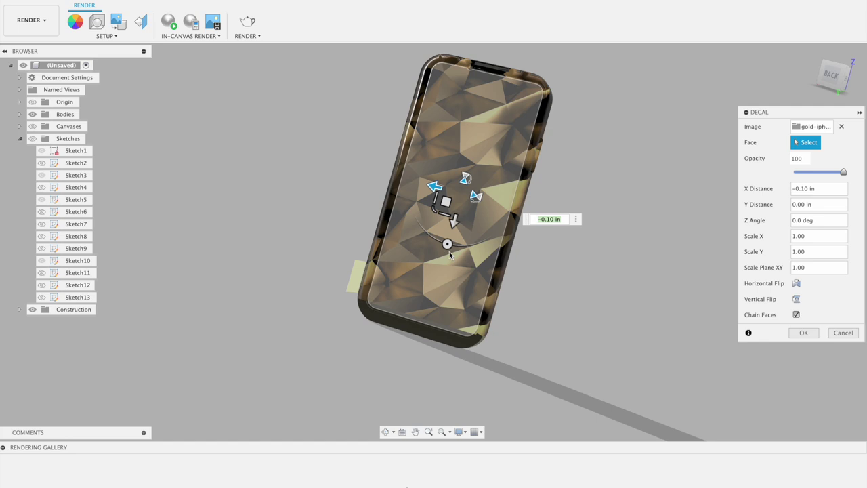
pyautogui.moveTo(439, 212); pyautogui.dragTo(438, 211)
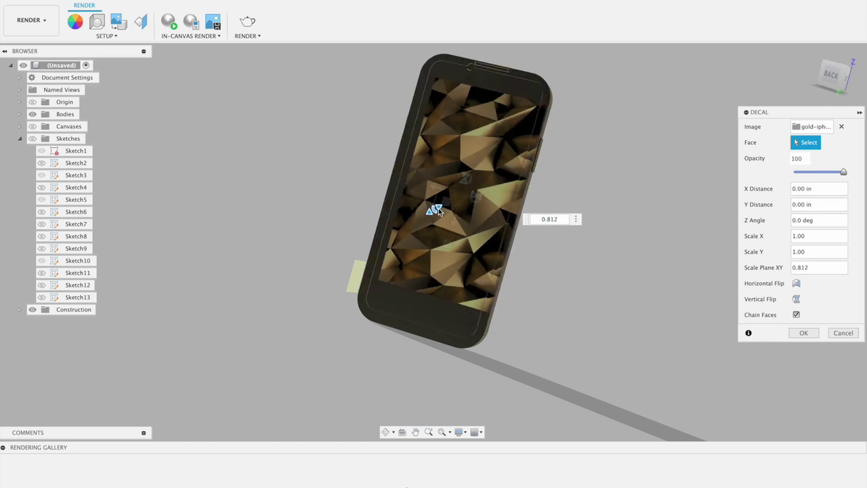
pyautogui.write('1')
pyautogui.press('Return')
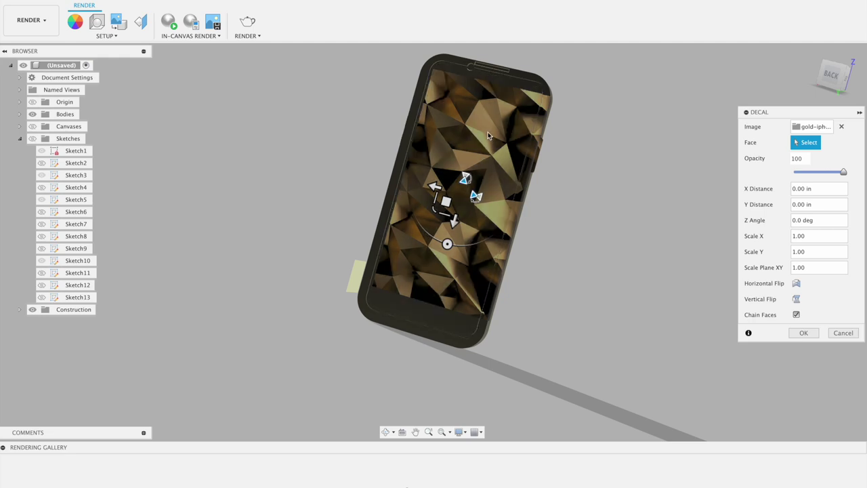
# Enlarge the decal to cover the whole front face and check the camera side
pyautogui.moveTo(434, 190); pyautogui.dragTo(434, 191)
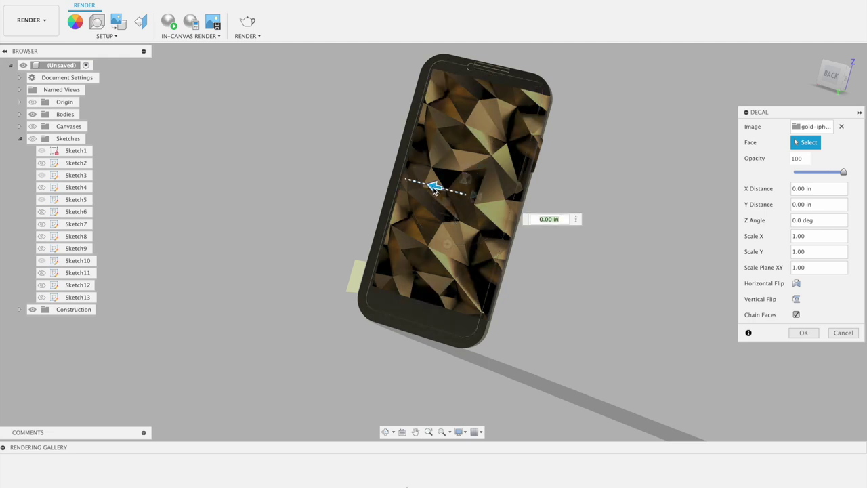
pyautogui.moveTo(439, 202)
pyautogui.mouseDown()
pyautogui.moveTo(434, 211)
pyautogui.moveTo(444, 200)
pyautogui.mouseUp()
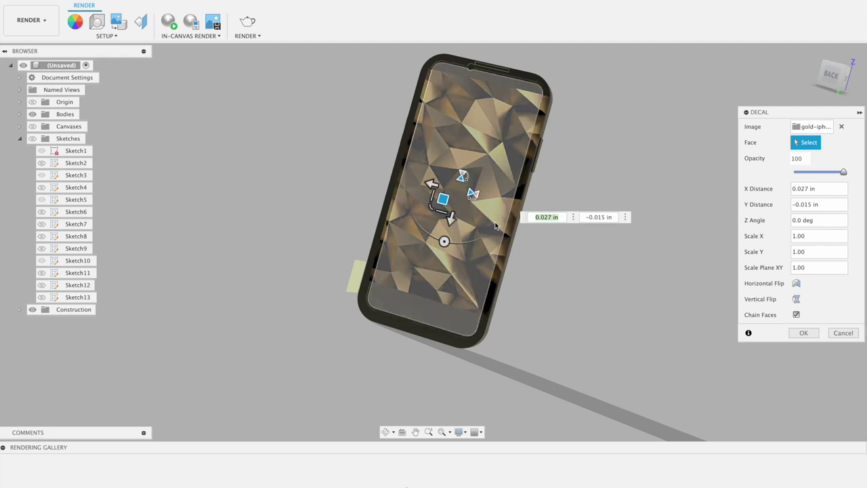
pyautogui.moveTo(427, 210)
pyautogui.mouseDown()
pyautogui.moveTo(437, 199)
pyautogui.moveTo(429, 211)
pyautogui.mouseUp()
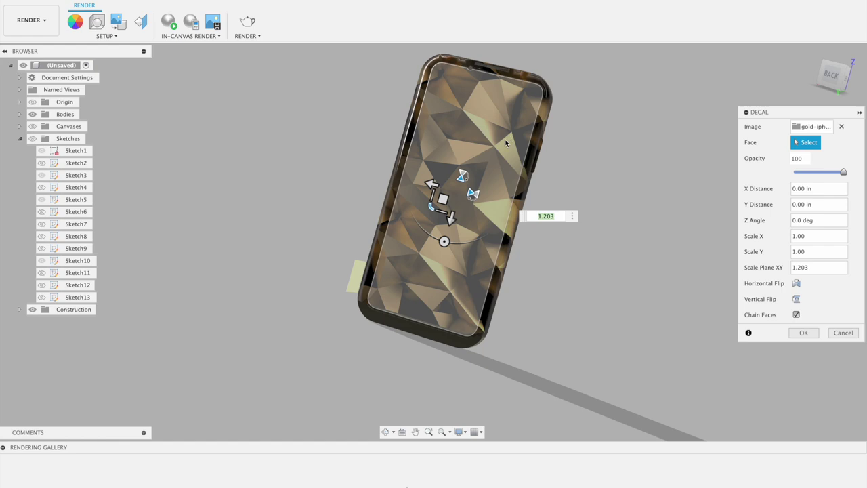
pyautogui.moveTo(442, 199); pyautogui.dragTo(443, 201)
pyautogui.keyDown('shift'); pyautogui.moveTo(593, 130); pyautogui.dragTo(593, 132, button='middle'); pyautogui.keyUp('shift')
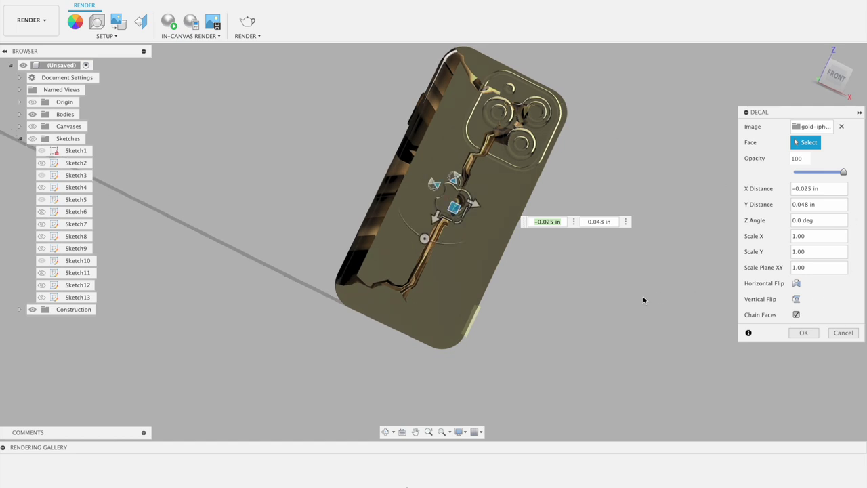
# Reset the decal's Y offset to 0 in
pyautogui.click(598, 222)
pyautogui.press('BackSpace')
pyautogui.press('BackSpace')
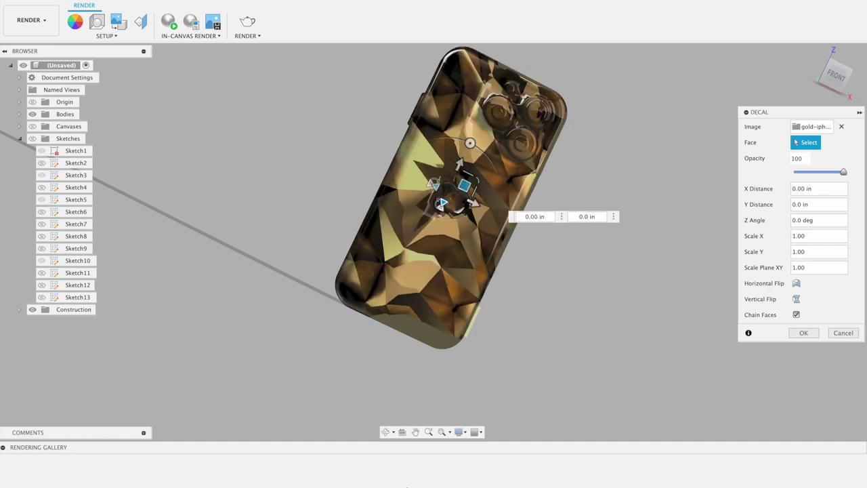
pyautogui.write('1')
pyautogui.press('Return')
pyautogui.press('BackSpace')
pyautogui.press('BackSpace')
pyautogui.press('BackSpace')
pyautogui.press('BackSpace')
pyautogui.press('BackSpace')
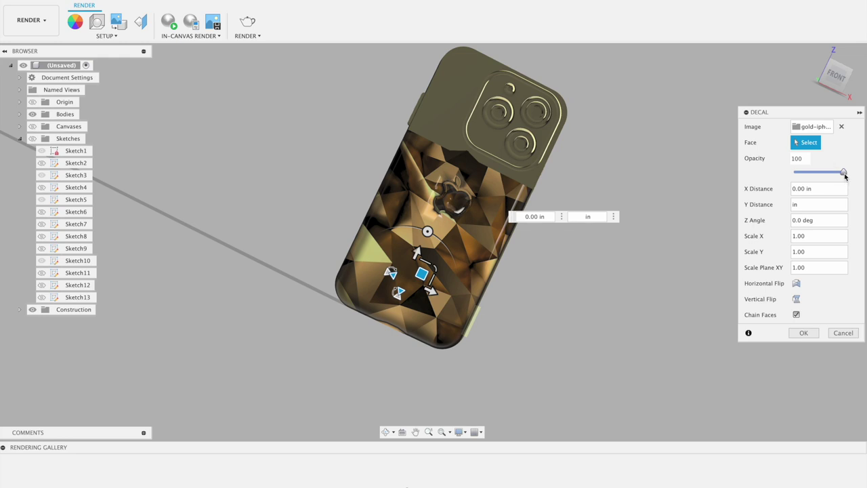
# Set the decal opacity to 58 and its X distance to 1.10 in
pyautogui.moveTo(843, 172); pyautogui.dragTo(790, 181)
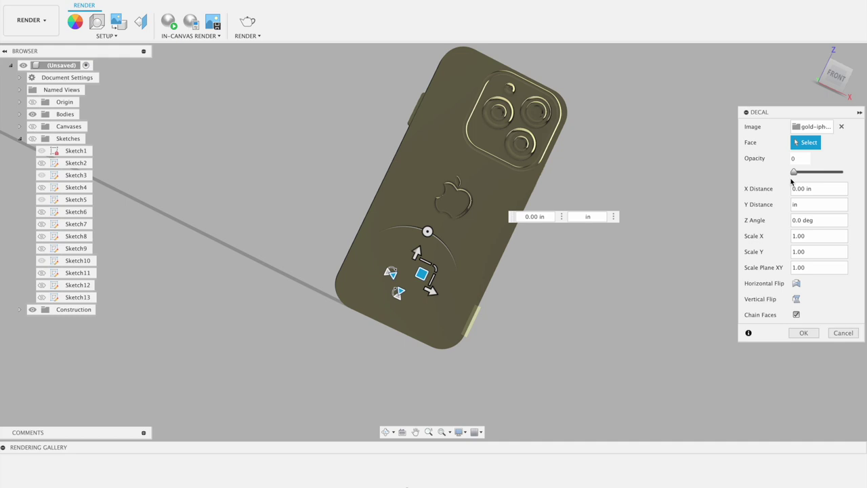
pyautogui.keyDown('shift'); pyautogui.hscroll(-5, 668, 142); pyautogui.keyUp('shift')
pyautogui.keyDown('shift'); pyautogui.hscroll(-5, 668, 142); pyautogui.keyUp('shift')
pyautogui.keyDown('shift'); pyautogui.hscroll(-5, 668, 142); pyautogui.keyUp('shift')
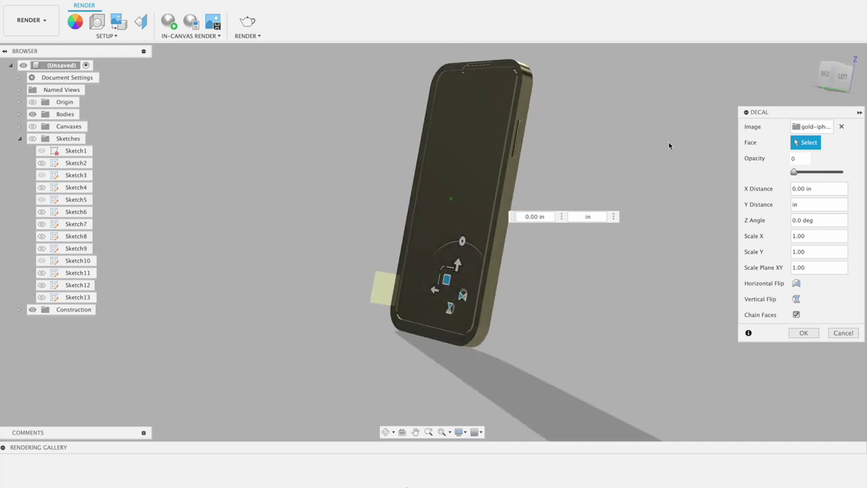
pyautogui.keyDown('shift'); pyautogui.hscroll(-3, 669, 141); pyautogui.keyUp('shift')
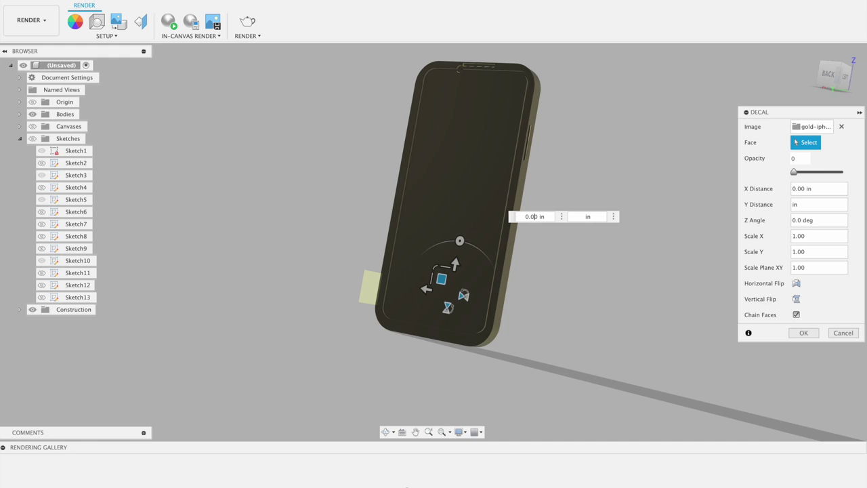
pyautogui.write('1')
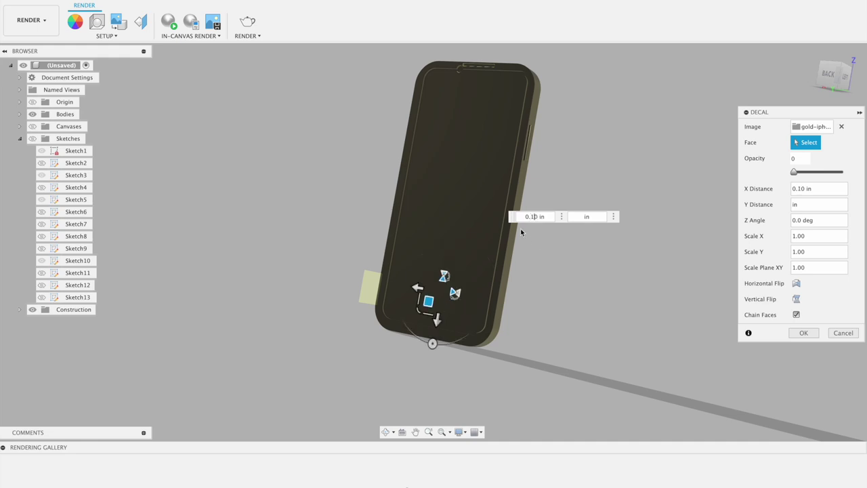
pyautogui.press('BackSpace')
pyautogui.write('1')
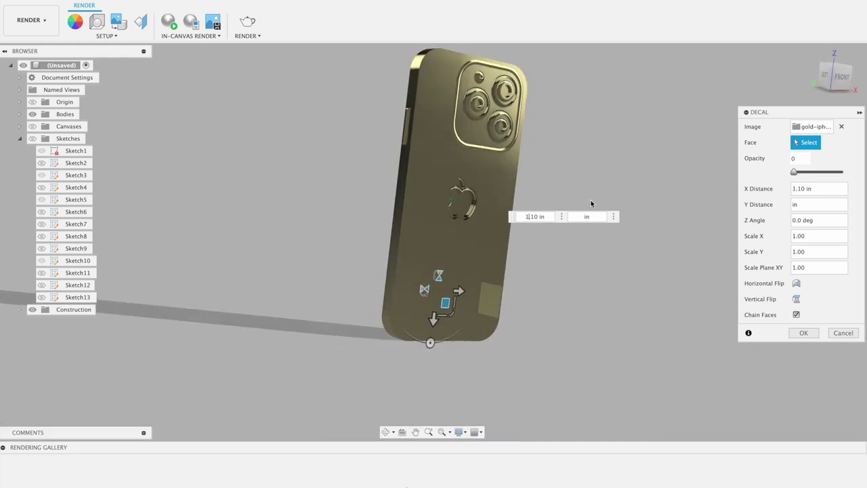
pyautogui.moveTo(794, 172); pyautogui.dragTo(824, 176)
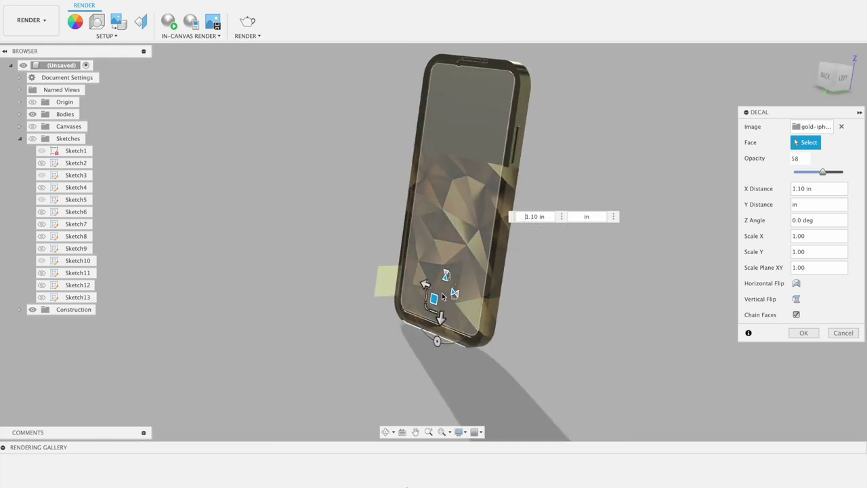
# Slide the decal up the phone, enlarge it to 1.36 scale and flip it horizontally
pyautogui.moveTo(433, 298); pyautogui.dragTo(442, 237)
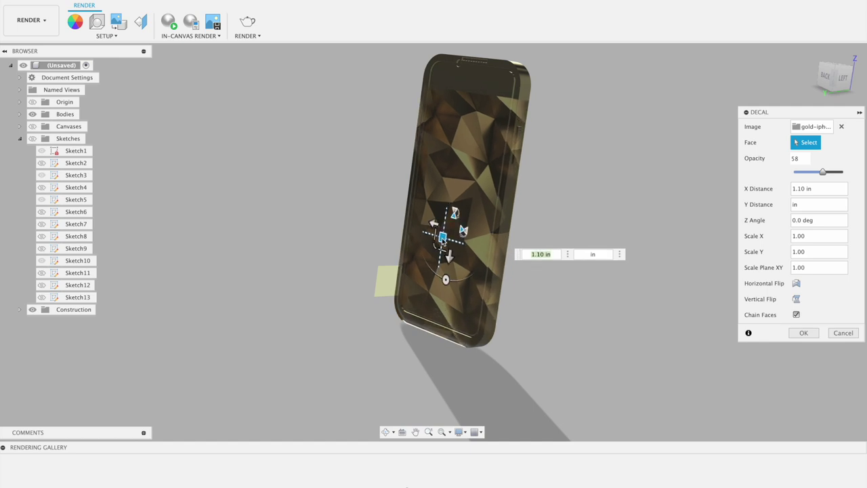
pyautogui.moveTo(454, 213); pyautogui.dragTo(433, 254)
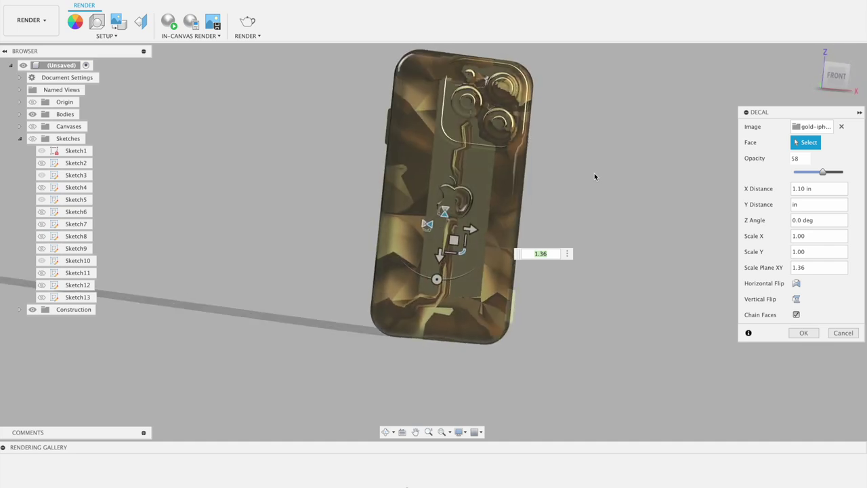
pyautogui.click(796, 283)
# Toggle Horizontal Flip, uncheck Chain Faces, scale the decal to about 1.2 and apply it
pyautogui.click(797, 285)
pyautogui.click(797, 285)
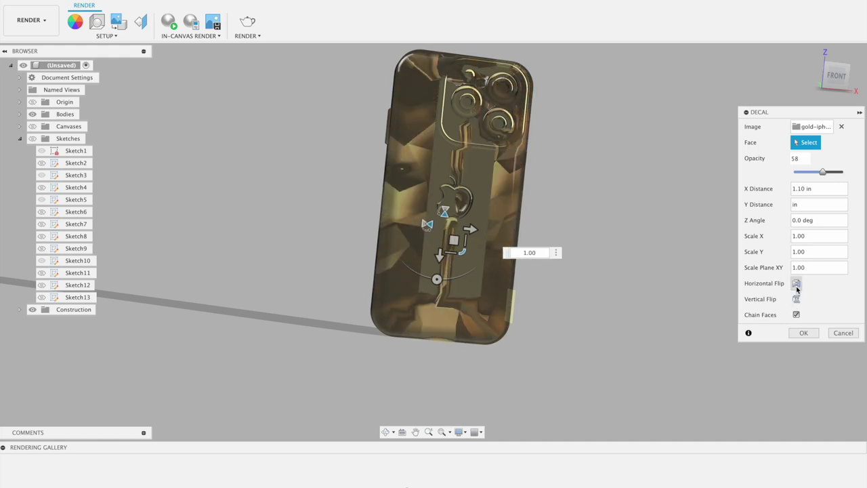
pyautogui.click(797, 315)
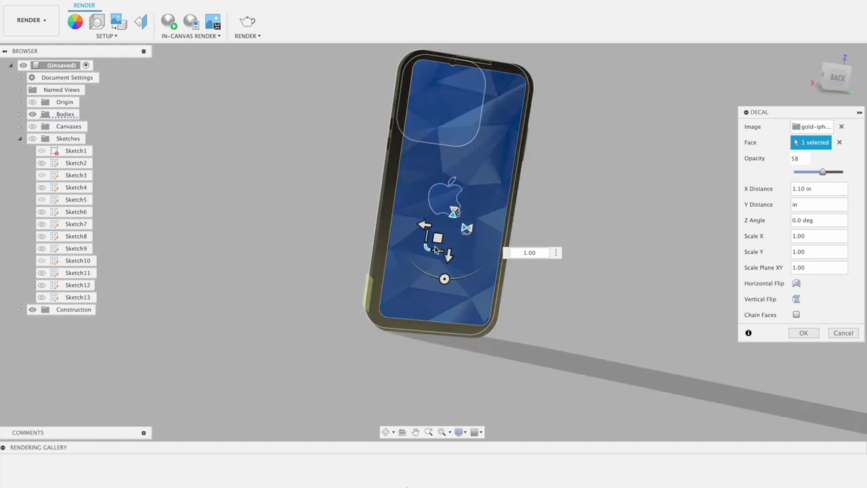
pyautogui.moveTo(426, 247); pyautogui.dragTo(422, 249)
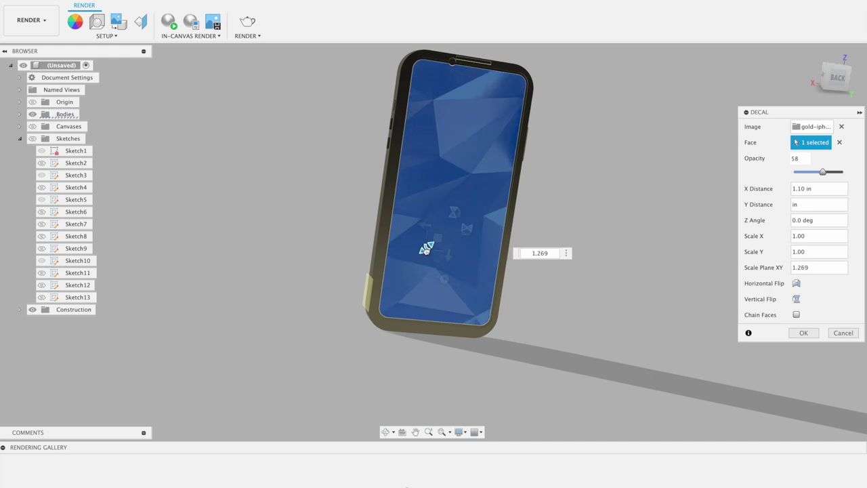
pyautogui.click(801, 332)
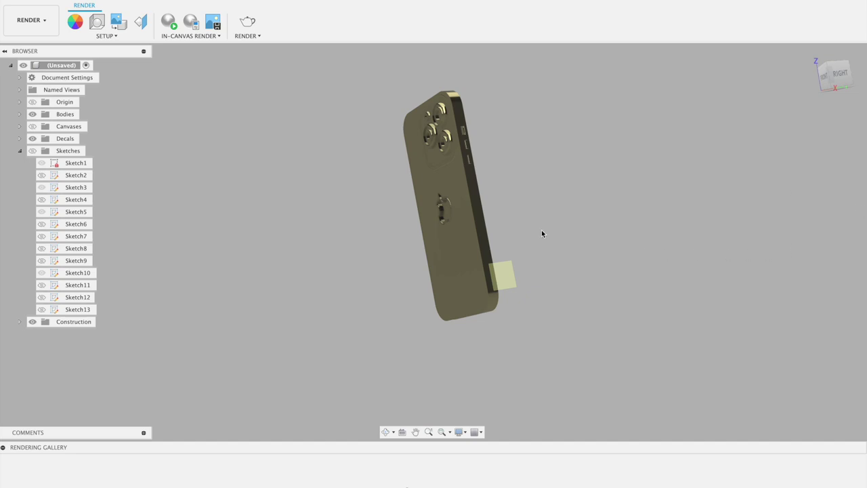
pyautogui.scroll(2, 541, 230)
pyautogui.scroll(1, 554, 230)
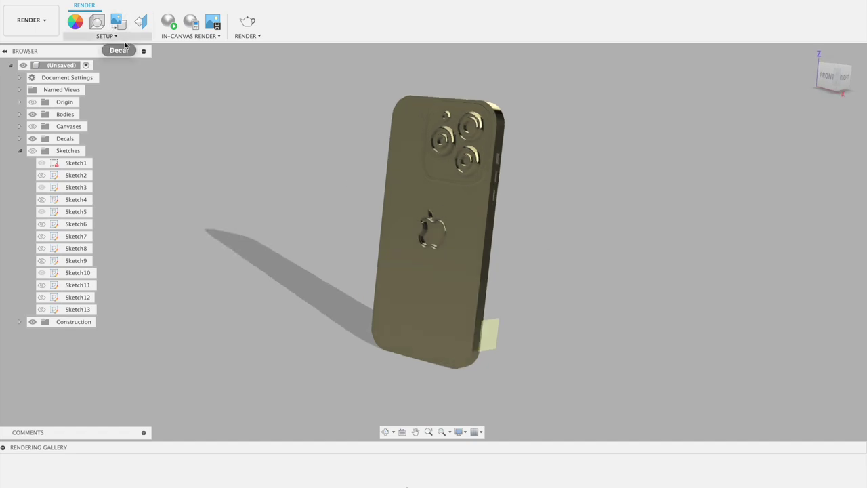
pyautogui.click(83, 24)
# Check the design's first appearance swatch, then switch to the Animation workspace
pyautogui.click(671, 203)
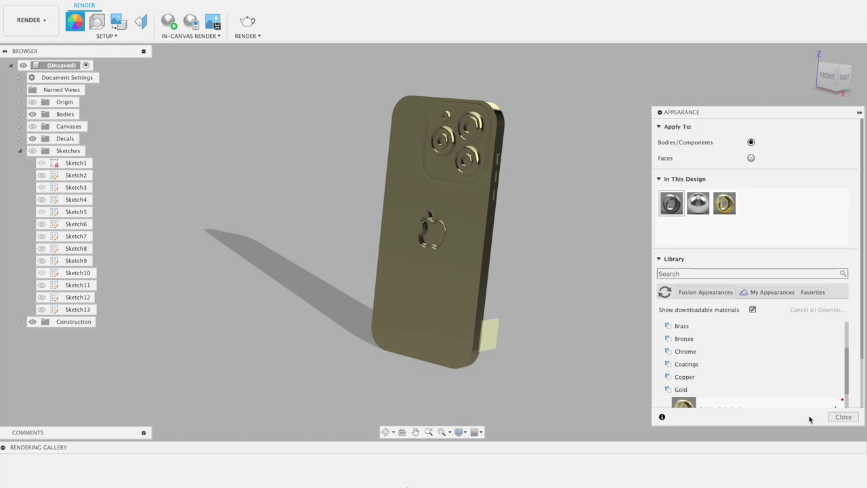
pyautogui.click(843, 417)
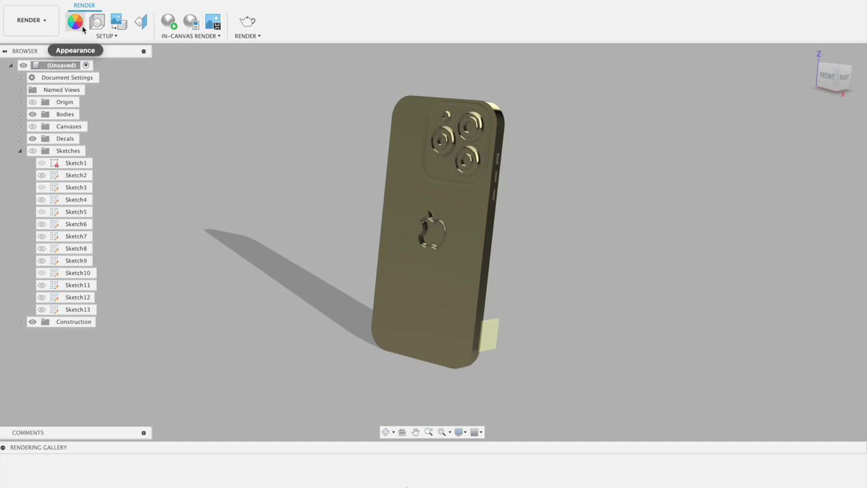
pyautogui.click(30, 20)
pyautogui.click(37, 98)
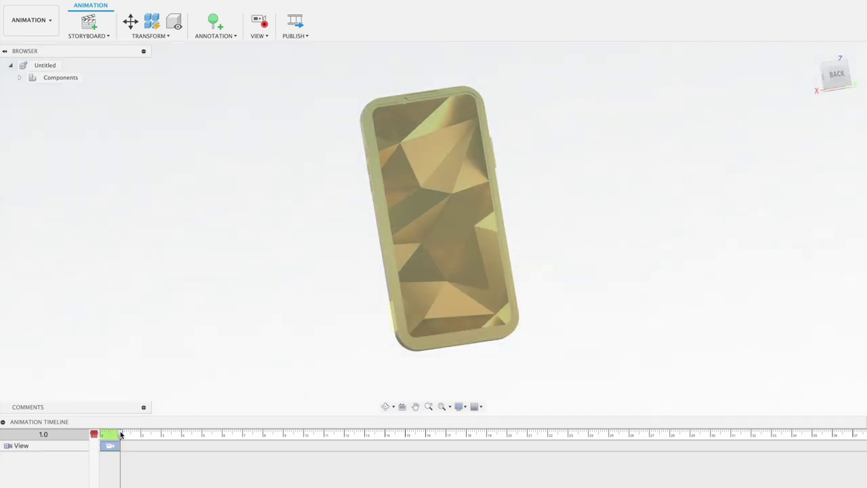
# Record camera zoom views at 5.4 s and about 10 s in the storyboard
pyautogui.moveTo(121, 434); pyautogui.dragTo(210, 433)
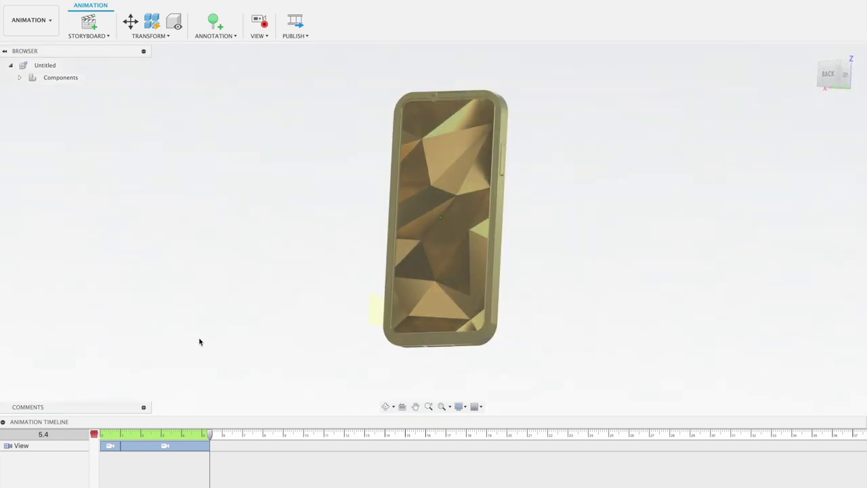
pyautogui.moveTo(210, 434); pyautogui.dragTo(328, 435)
pyautogui.click(504, 171)
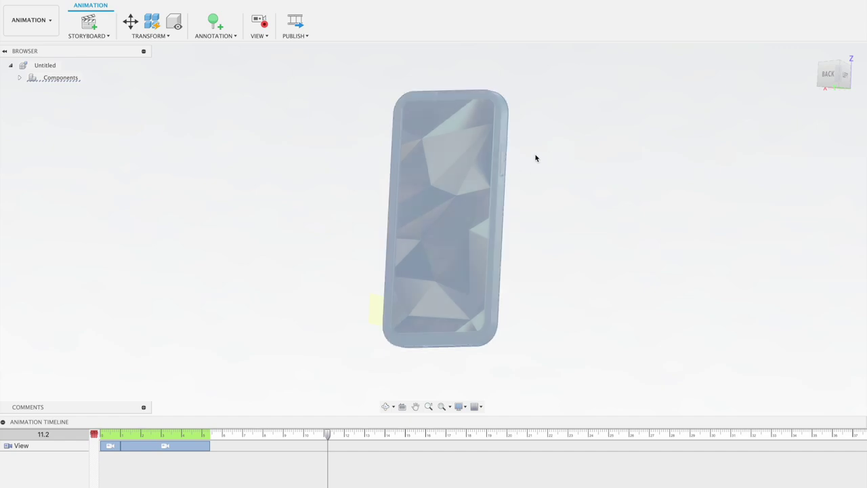
pyautogui.scroll(2, 536, 158)
pyautogui.scroll(2, 562, 156)
pyautogui.click(595, 153)
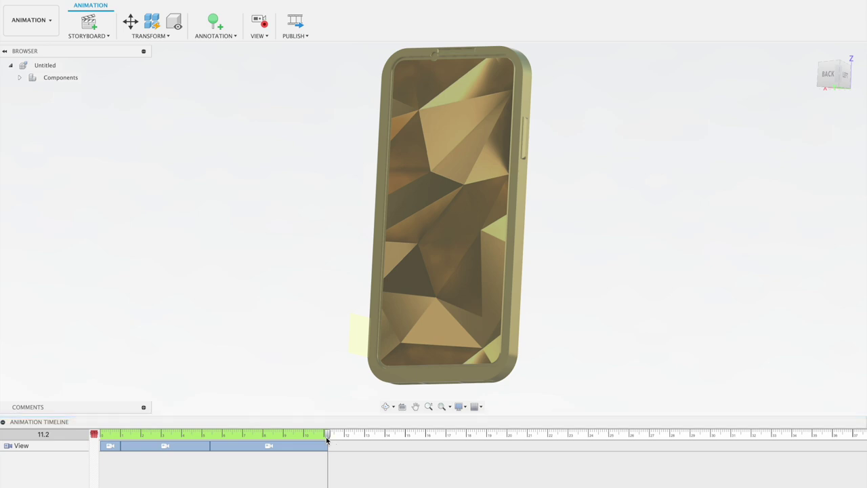
# Advance the storyboard to 18.9 s and zoom the camera in on the phone
pyautogui.moveTo(326, 439); pyautogui.dragTo(484, 441)
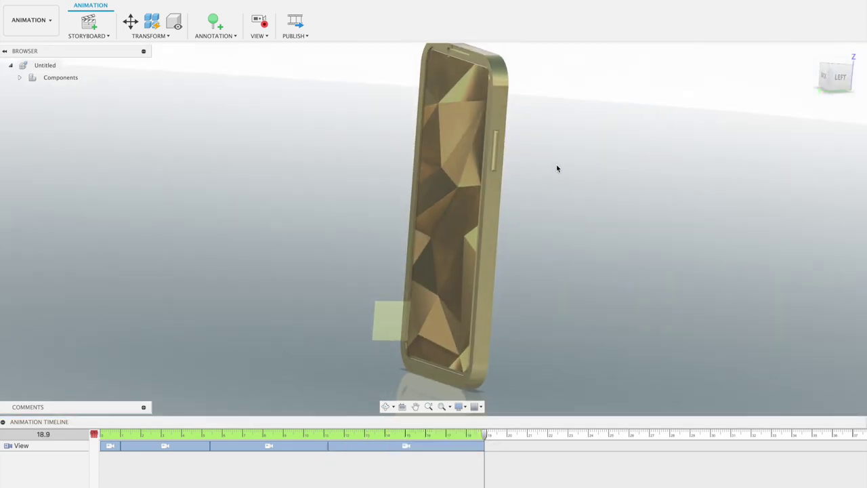
pyautogui.scroll(2, 515, 151)
pyautogui.scroll(2, 516, 151)
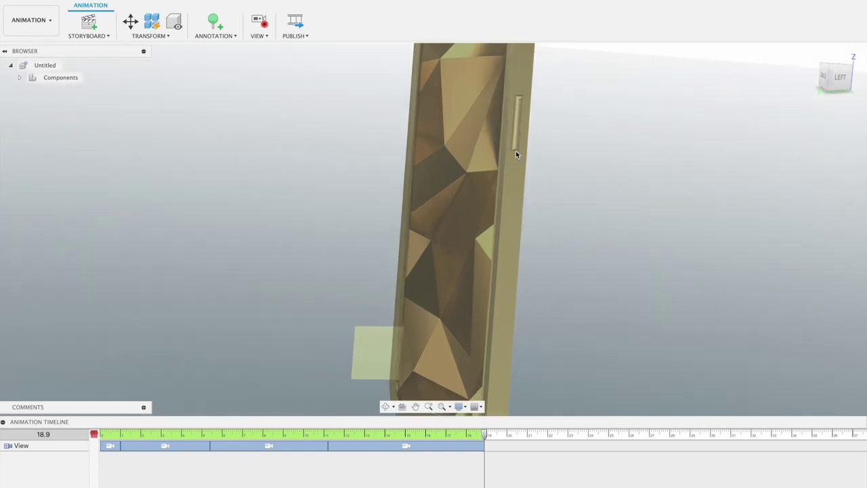
pyautogui.scroll(2, 515, 150)
pyautogui.scroll(2, 526, 156)
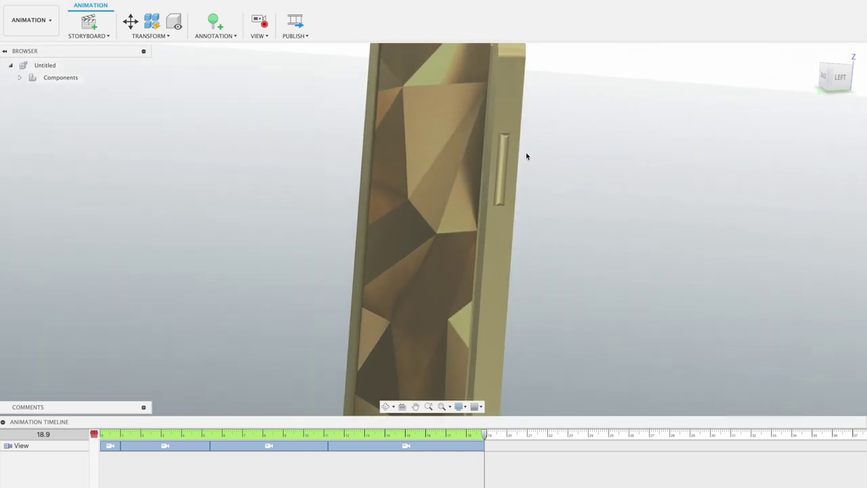
pyautogui.scroll(-2, 523, 161)
pyautogui.scroll(1, 522, 163)
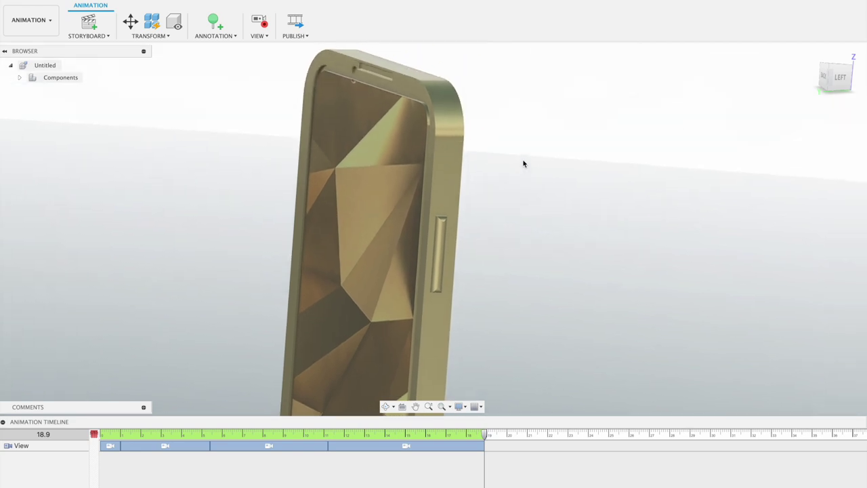
# Add camera moves at 24.2 s and 28.5 s, ending on the home view
pyautogui.moveTo(484, 434); pyautogui.dragTo(592, 436)
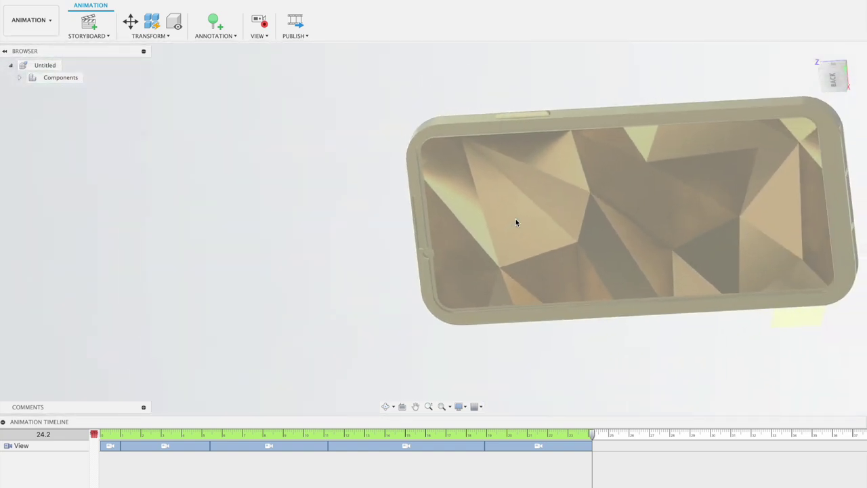
pyautogui.moveTo(592, 436)
pyautogui.mouseDown()
pyautogui.moveTo(686, 435)
pyautogui.moveTo(677, 435)
pyautogui.mouseUp()
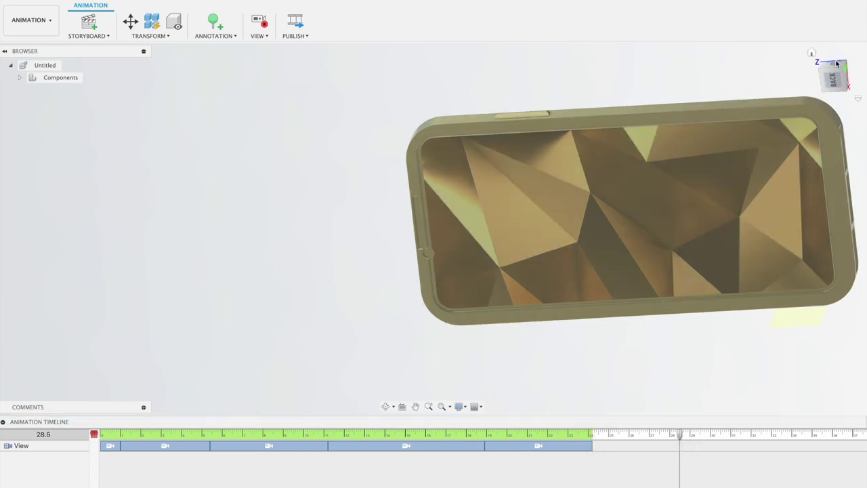
pyautogui.click(812, 54)
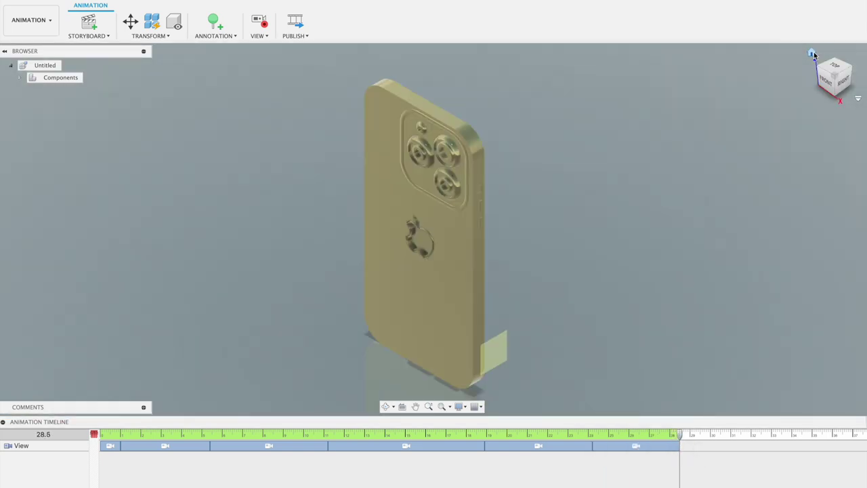
# At 32.4 s, turn the camera via ViewCube from the phone's back to its screen side
pyautogui.click(818, 80)
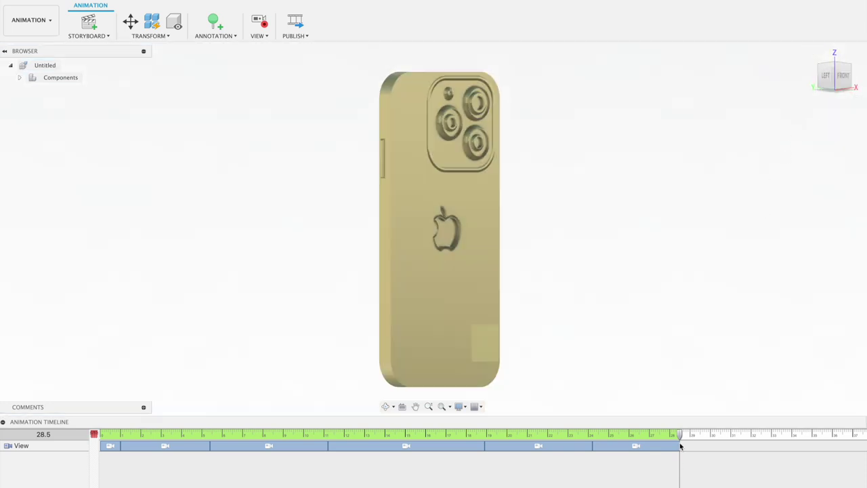
pyautogui.moveTo(681, 441); pyautogui.dragTo(759, 437)
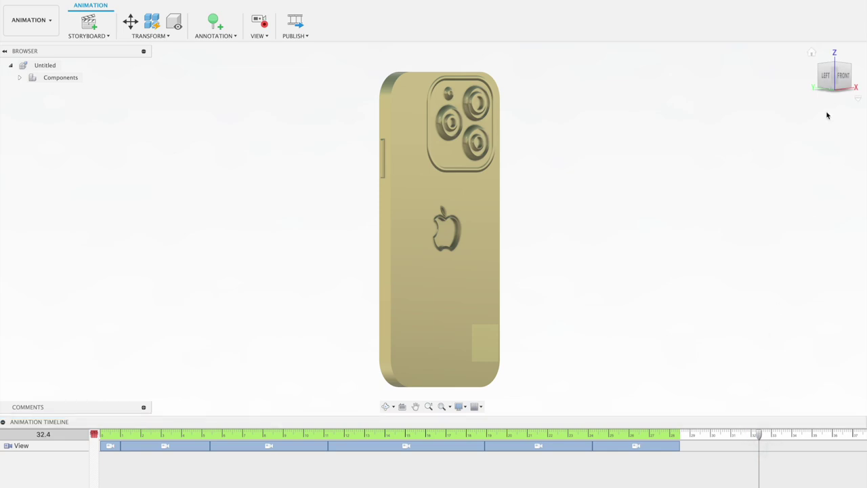
pyautogui.click(818, 80)
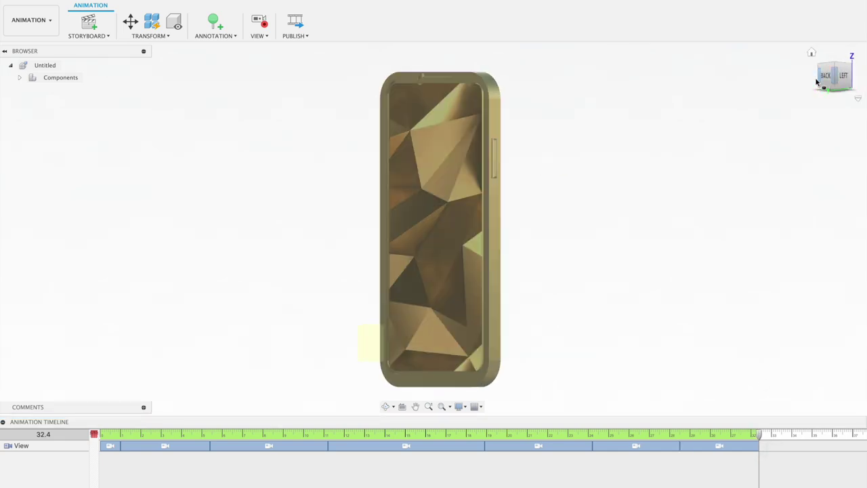
pyautogui.click(817, 80)
pyautogui.click(817, 80)
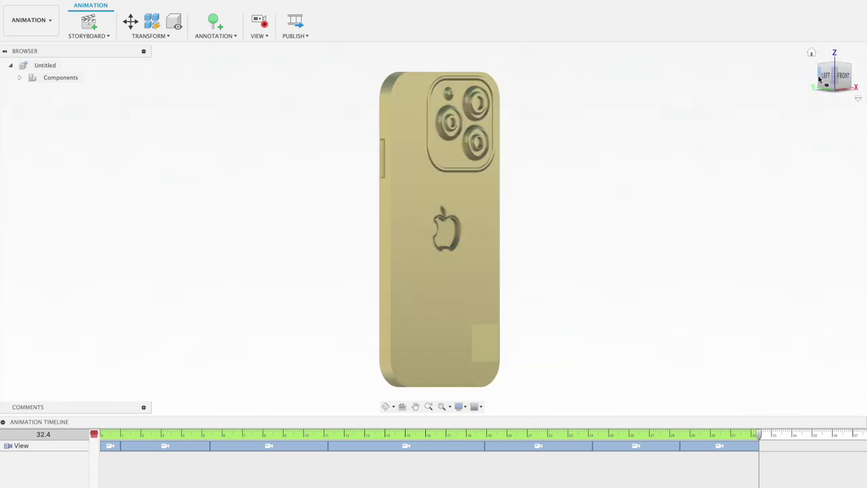
pyautogui.click(816, 80)
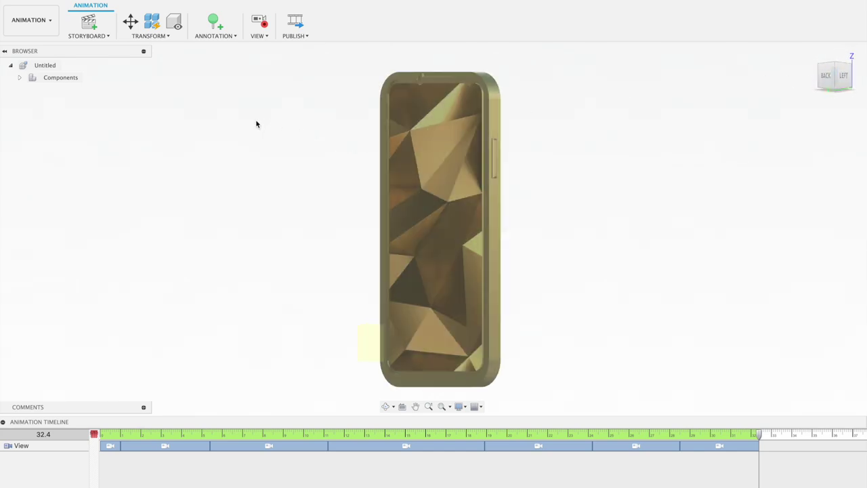
pyautogui.click(294, 36)
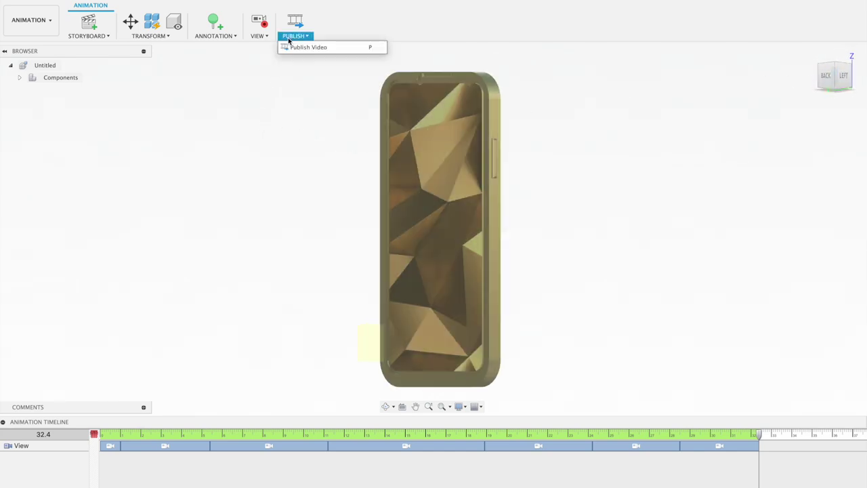
# Publish the video with All Storyboards at the current window size
pyautogui.click(300, 47)
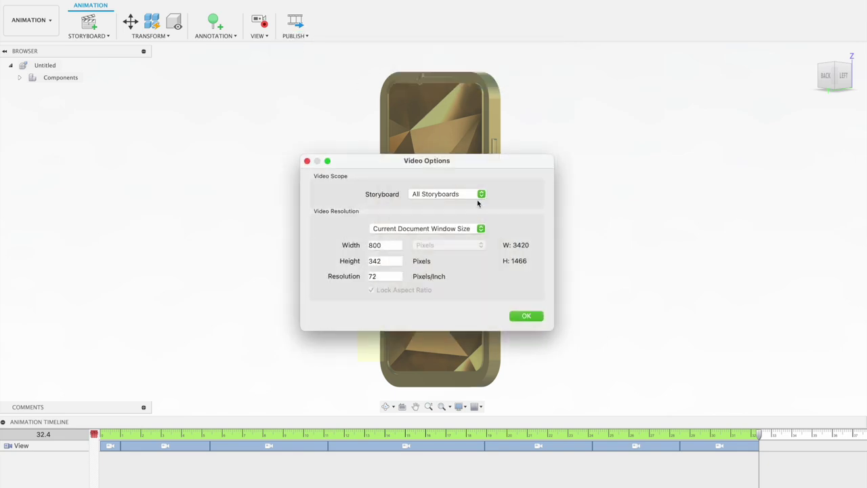
pyautogui.click(526, 316)
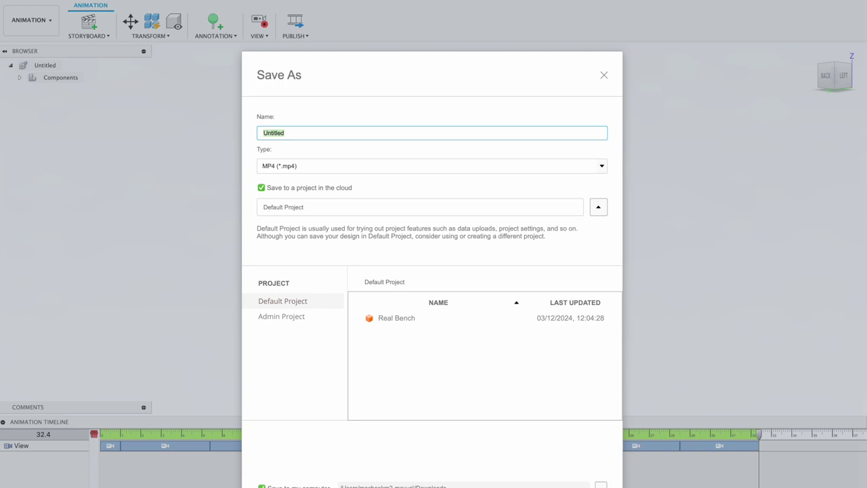
# Save the 32.4 s storyboard as an MP4 video and let publishing finish
pyautogui.press('Return')
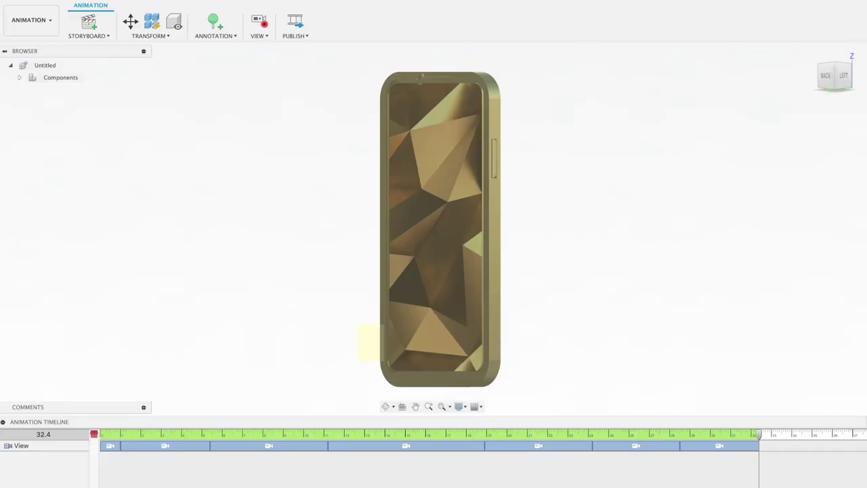
pyautogui.click(832, 78)
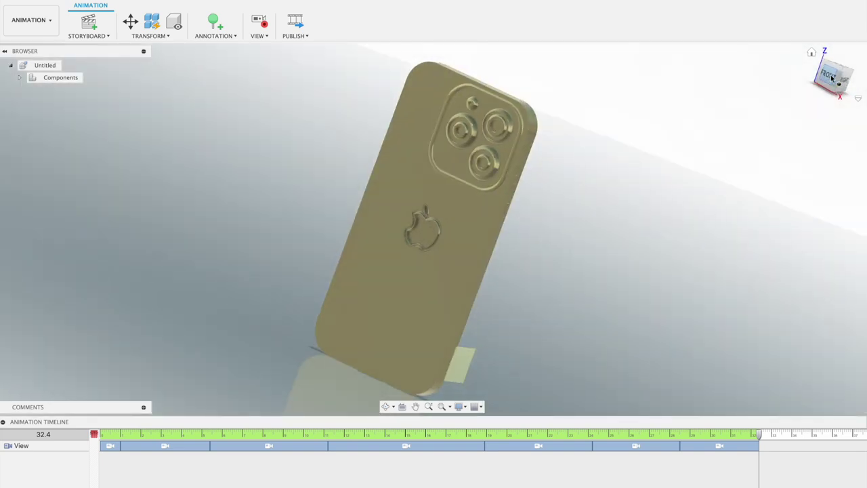
pyautogui.click(832, 78)
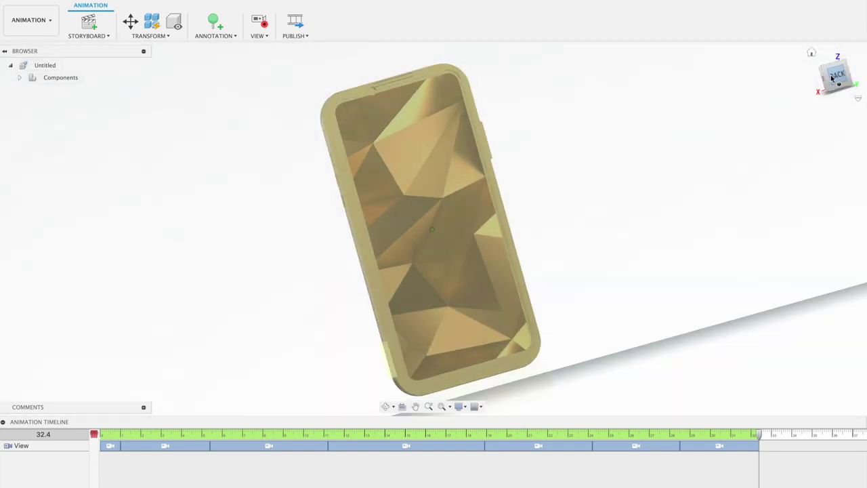
pyautogui.click(832, 78)
pyautogui.click(832, 78)
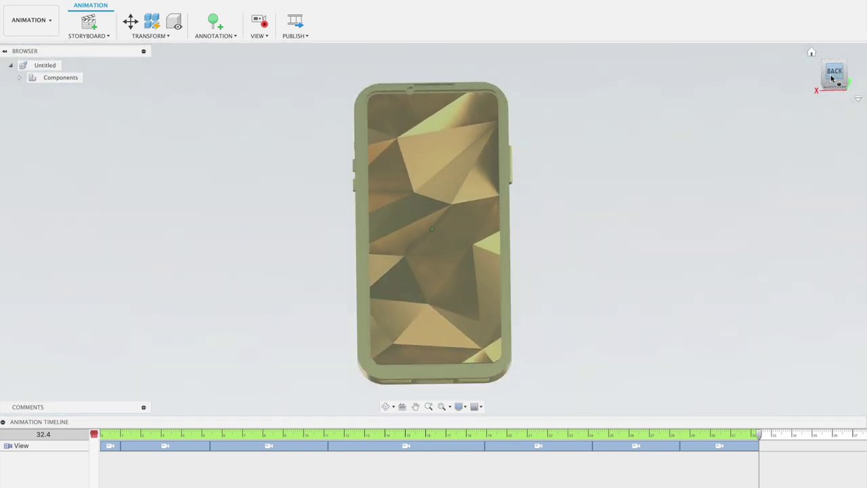
pyautogui.click(832, 77)
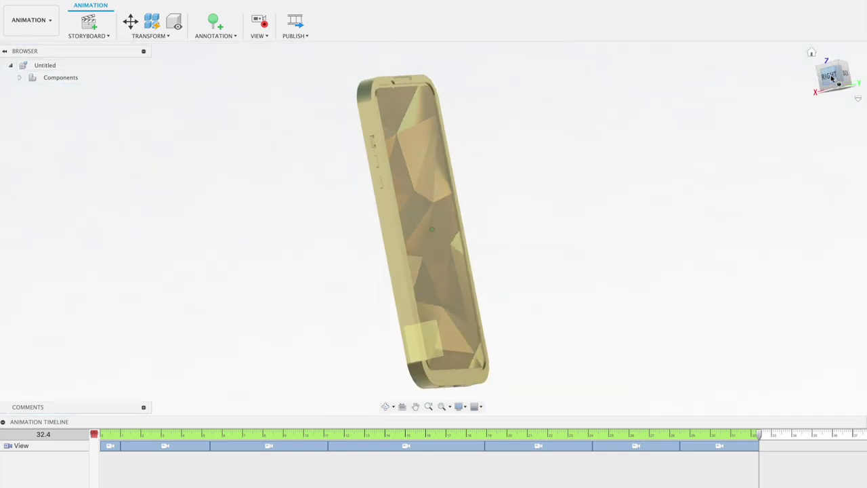
pyautogui.click(831, 78)
pyautogui.click(832, 78)
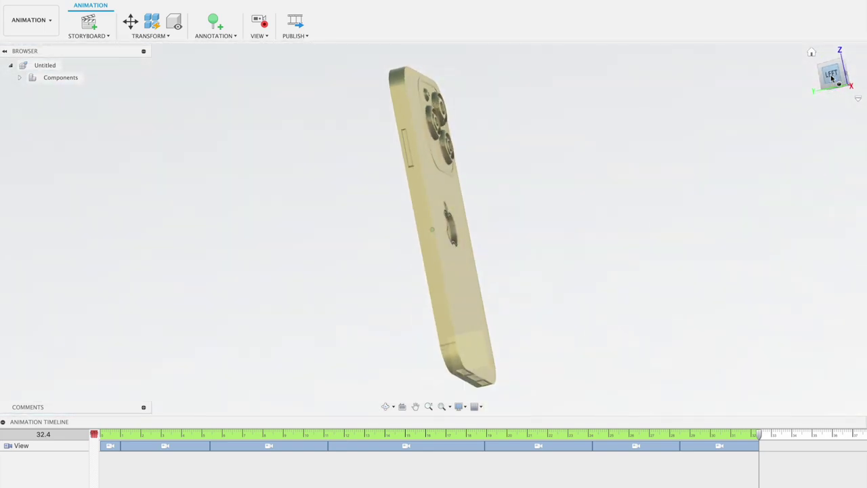
pyautogui.click(831, 78)
pyautogui.click(832, 77)
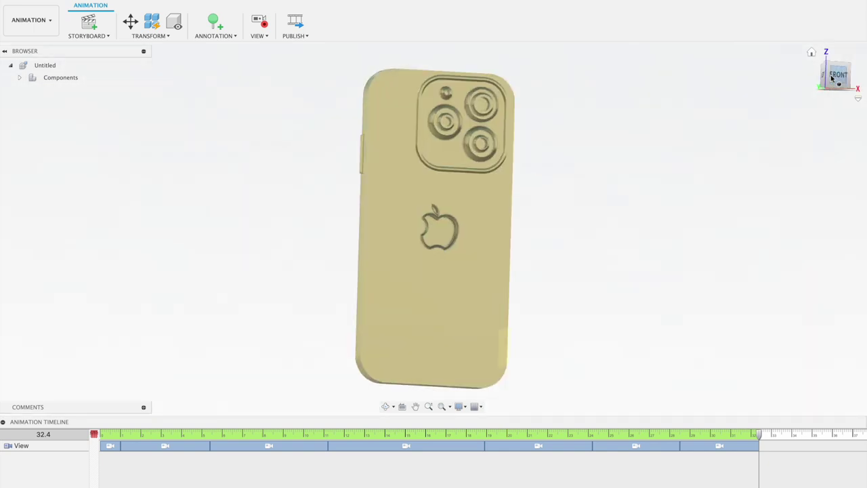
pyautogui.click(832, 77)
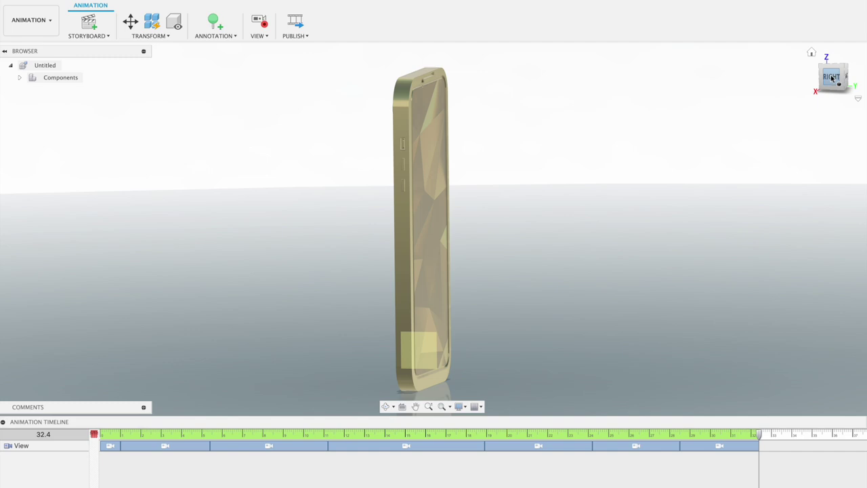
pyautogui.moveTo(832, 78); pyautogui.dragTo(832, 79)
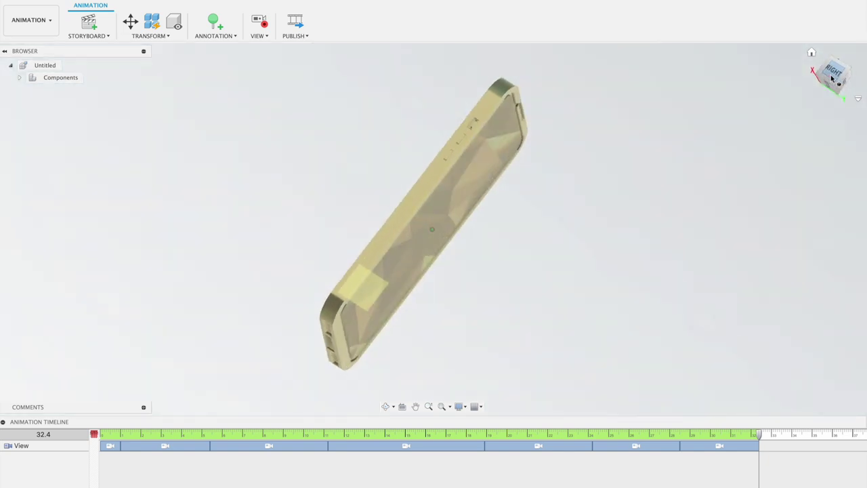
pyautogui.scroll(3, 483, 219)
pyautogui.scroll(2, 483, 219)
pyautogui.keyDown('shift'); pyautogui.moveTo(483, 218); pyautogui.dragTo(484, 219, button='middle'); pyautogui.keyUp('shift')
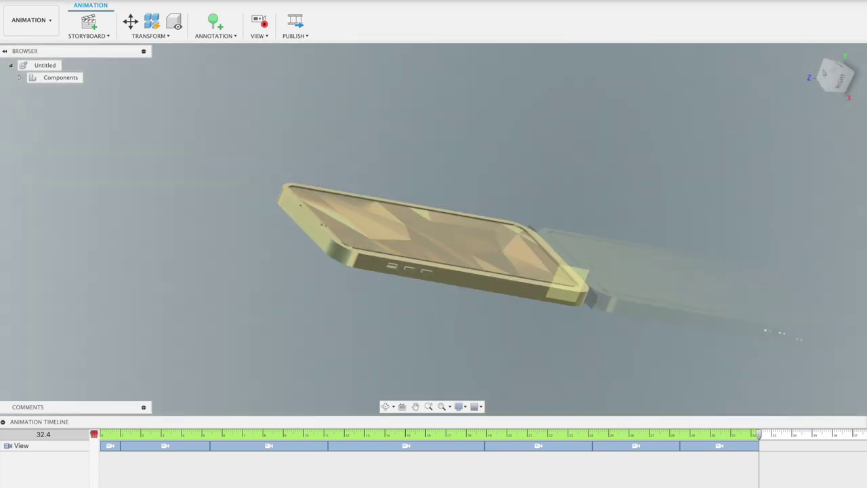
# Open the Upload window from the File menu, close it, and reopen the File menu
pyautogui.click(25, 8)
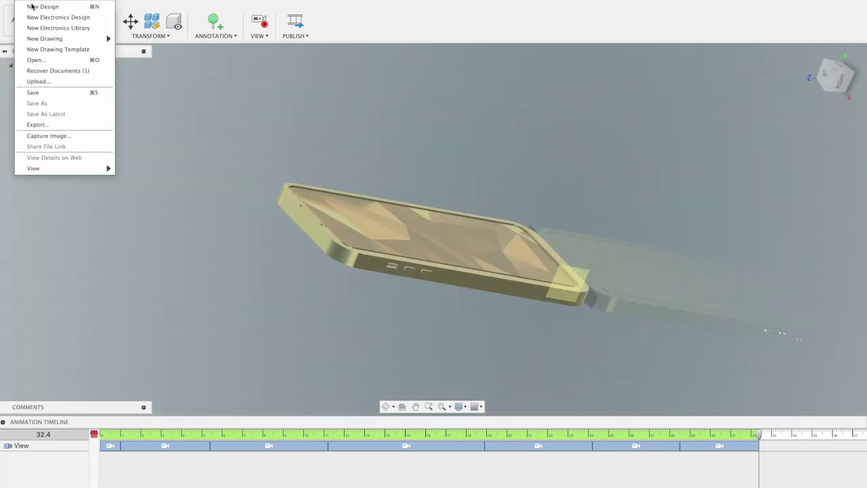
pyautogui.click(48, 82)
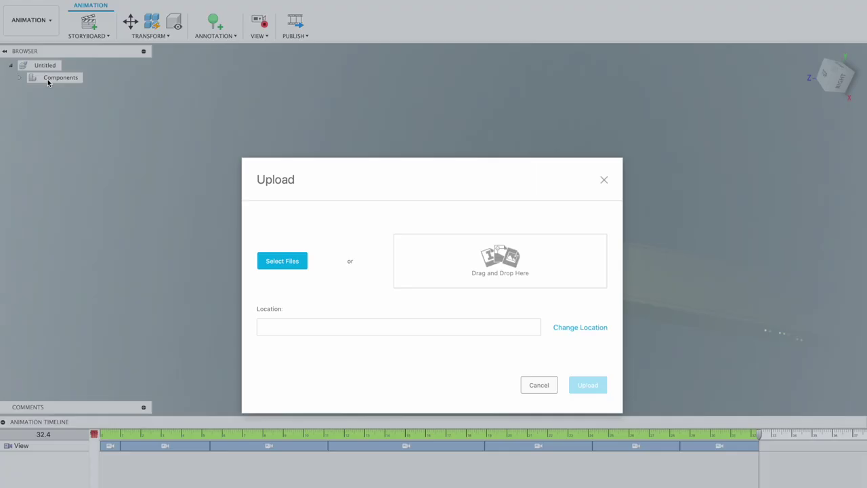
pyautogui.click(603, 179)
pyautogui.click(13, 8)
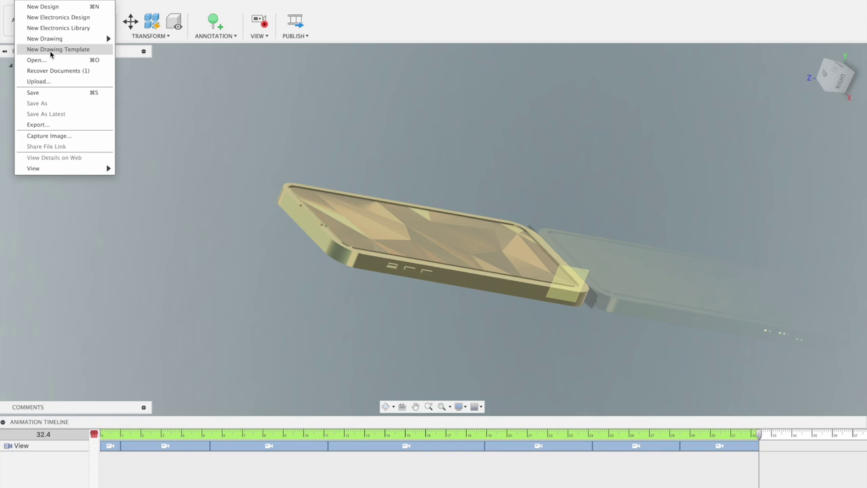
# Export the design as Gold, an Autodesk Fusion Archive (.f3d), to Downloads
pyautogui.click(60, 125)
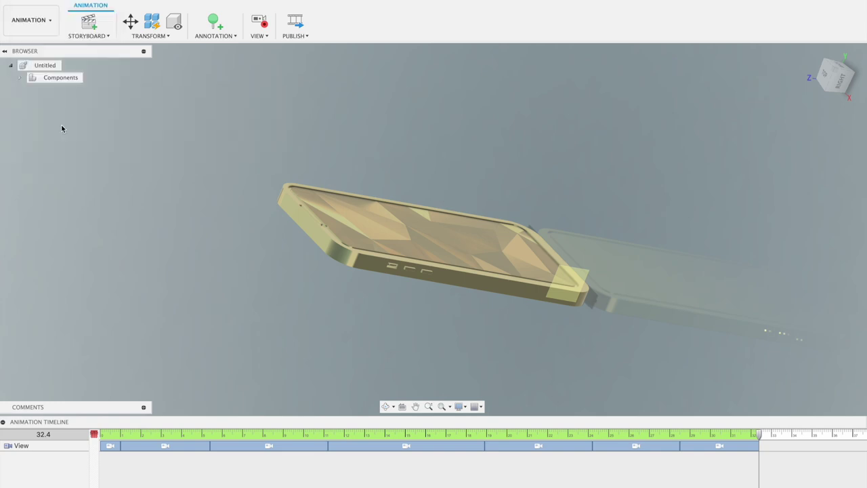
pyautogui.press('BackSpace')
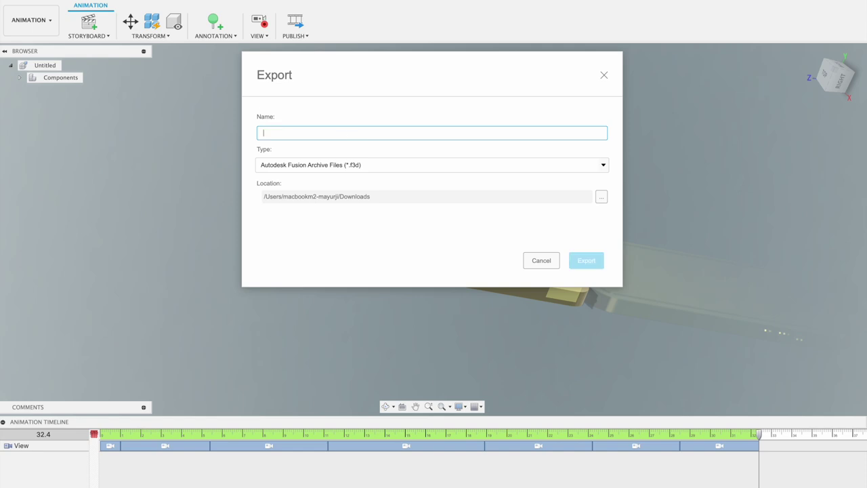
pyautogui.write('Gold')
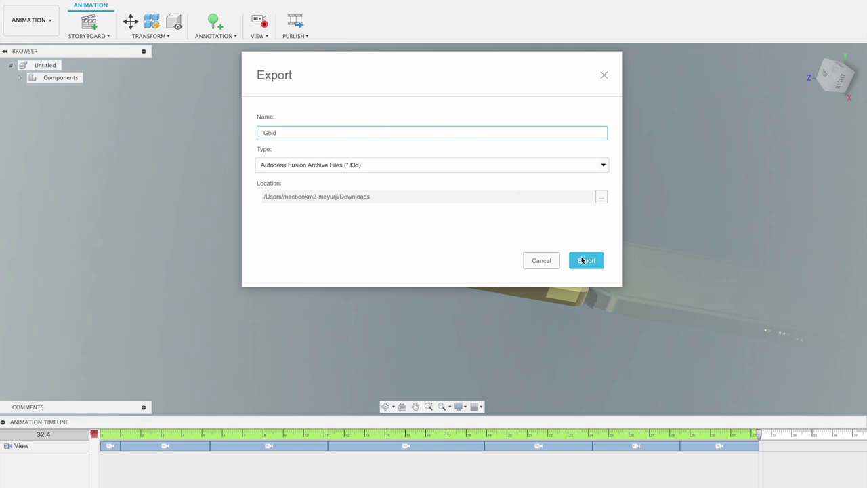
pyautogui.click(581, 260)
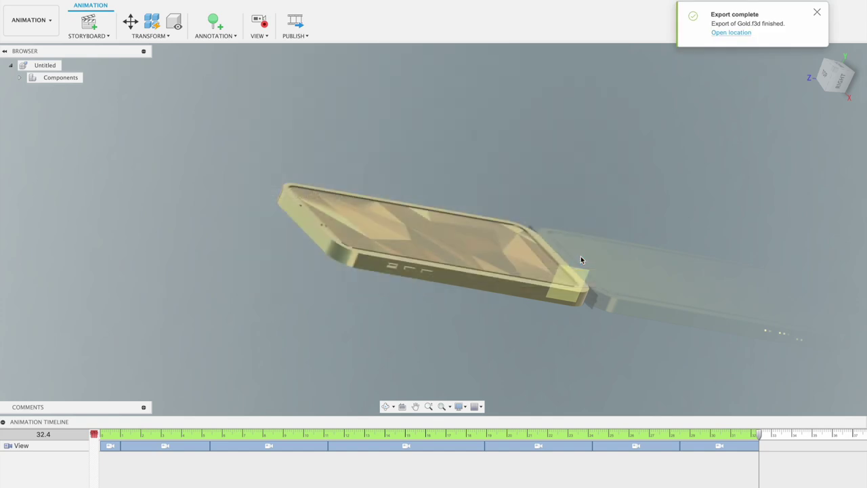